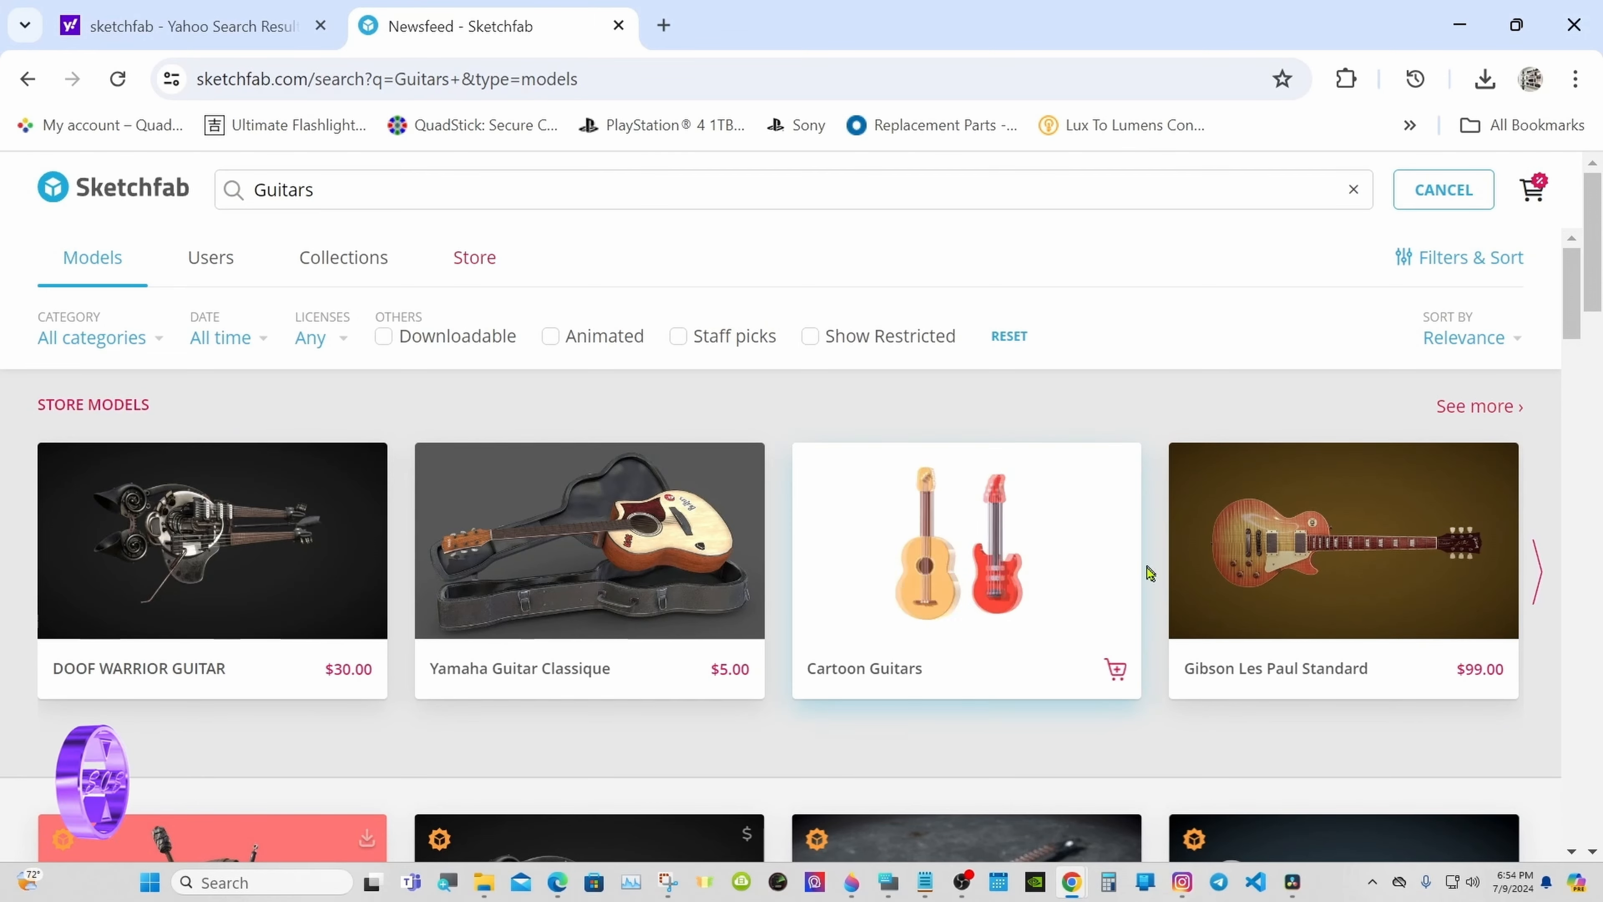
Step: Scroll down through the Sketchfab 'Guitars' model results grid
drag(1568, 287, 1571, 440)
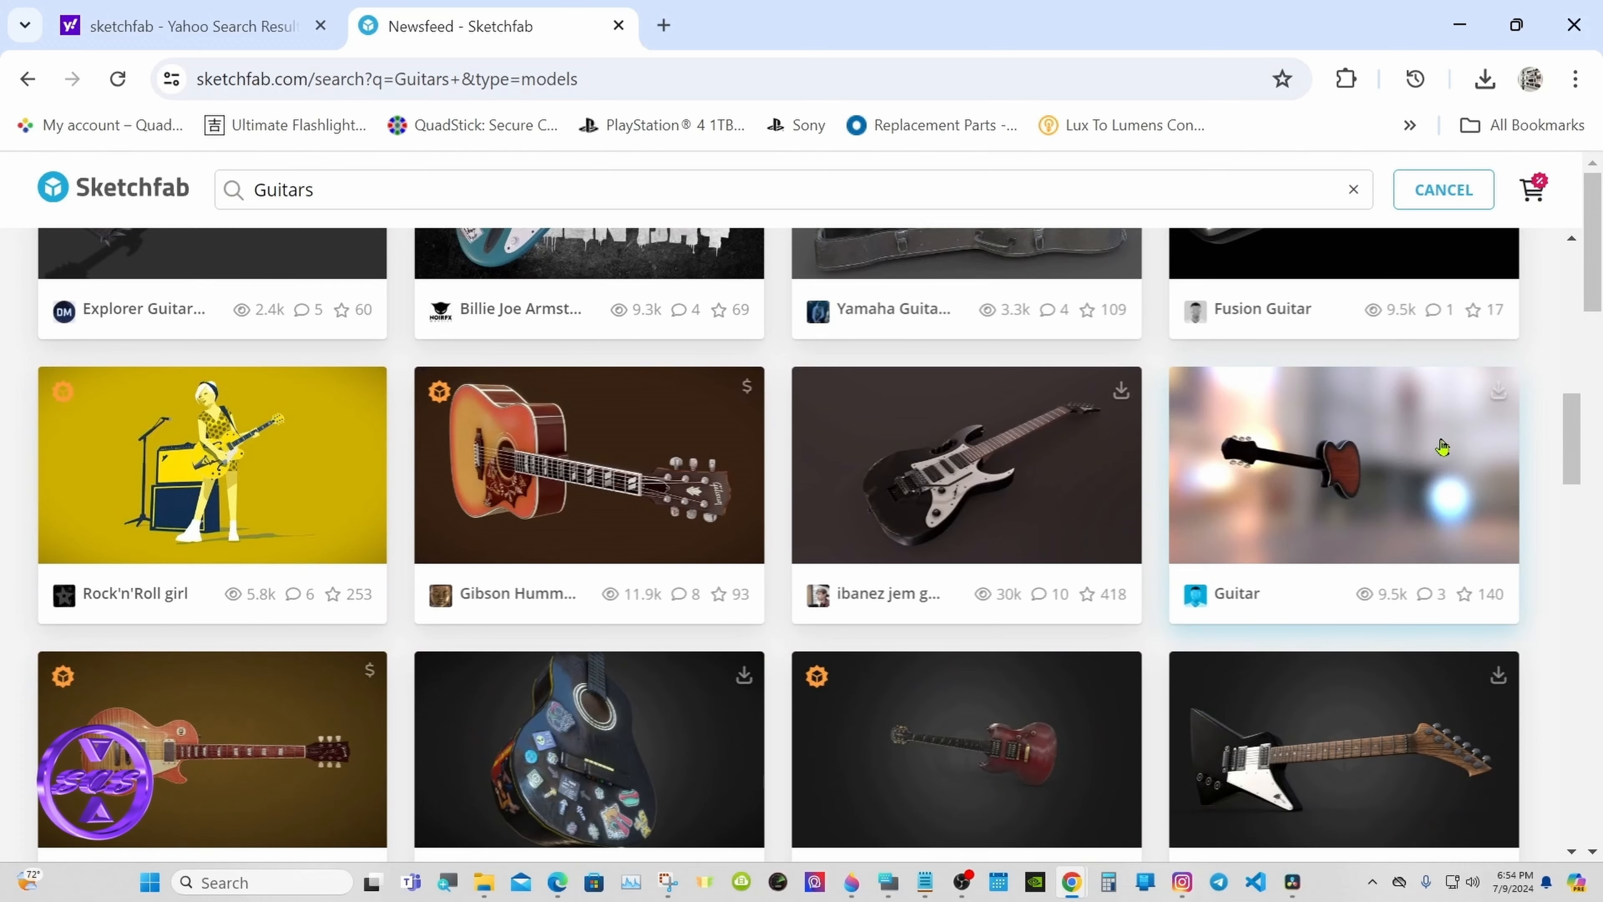
click(1420, 452)
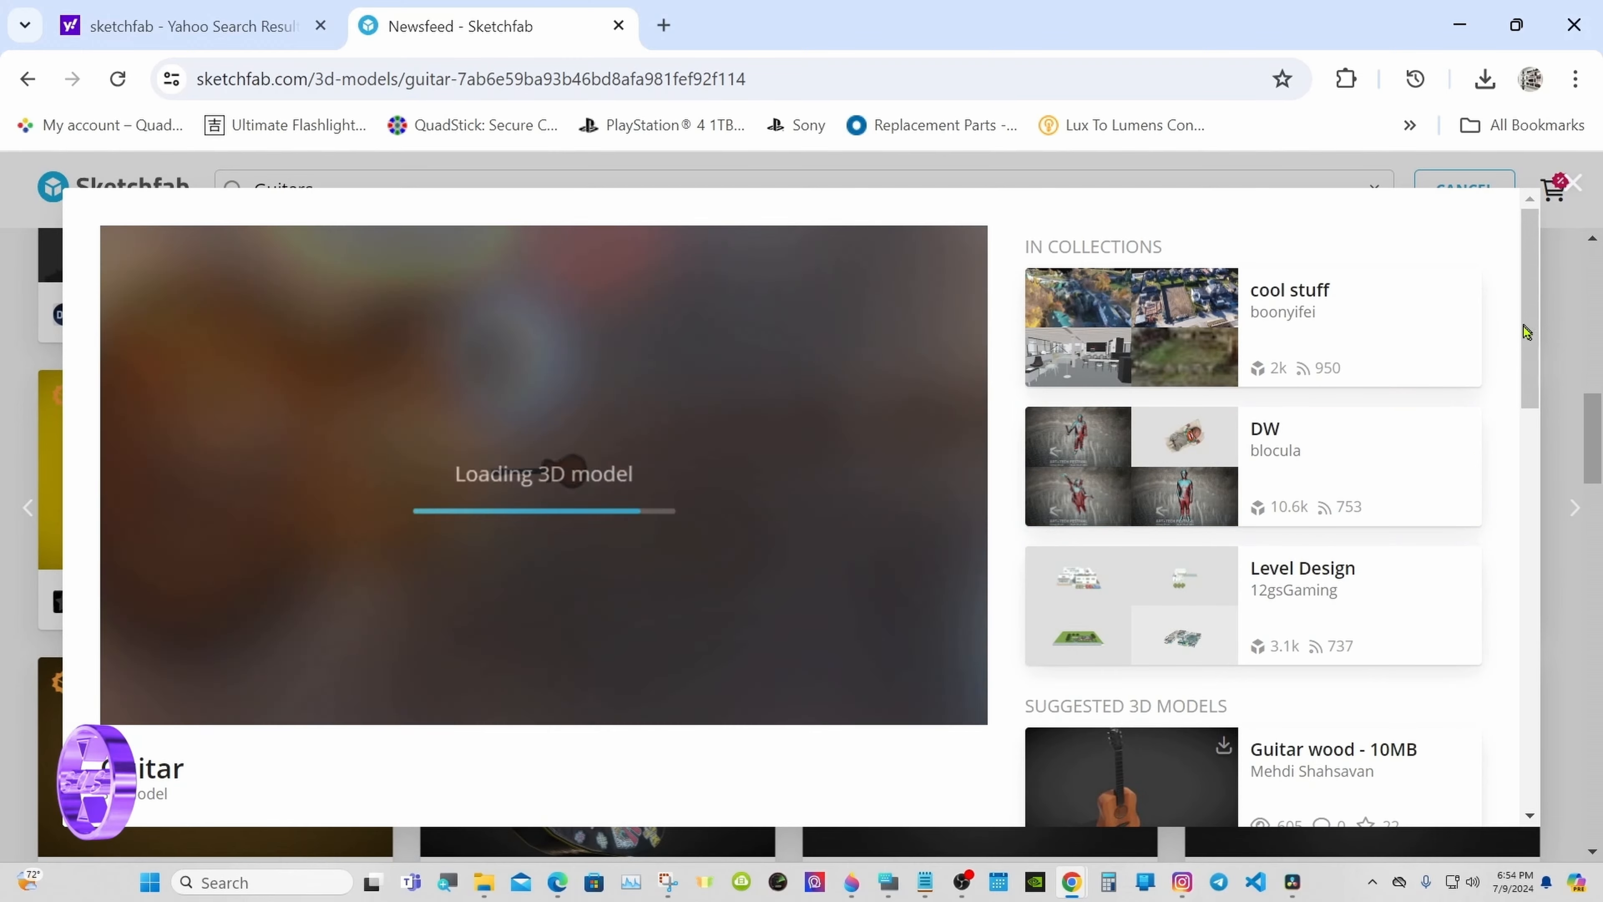
scroll(1290, 471, down, 4)
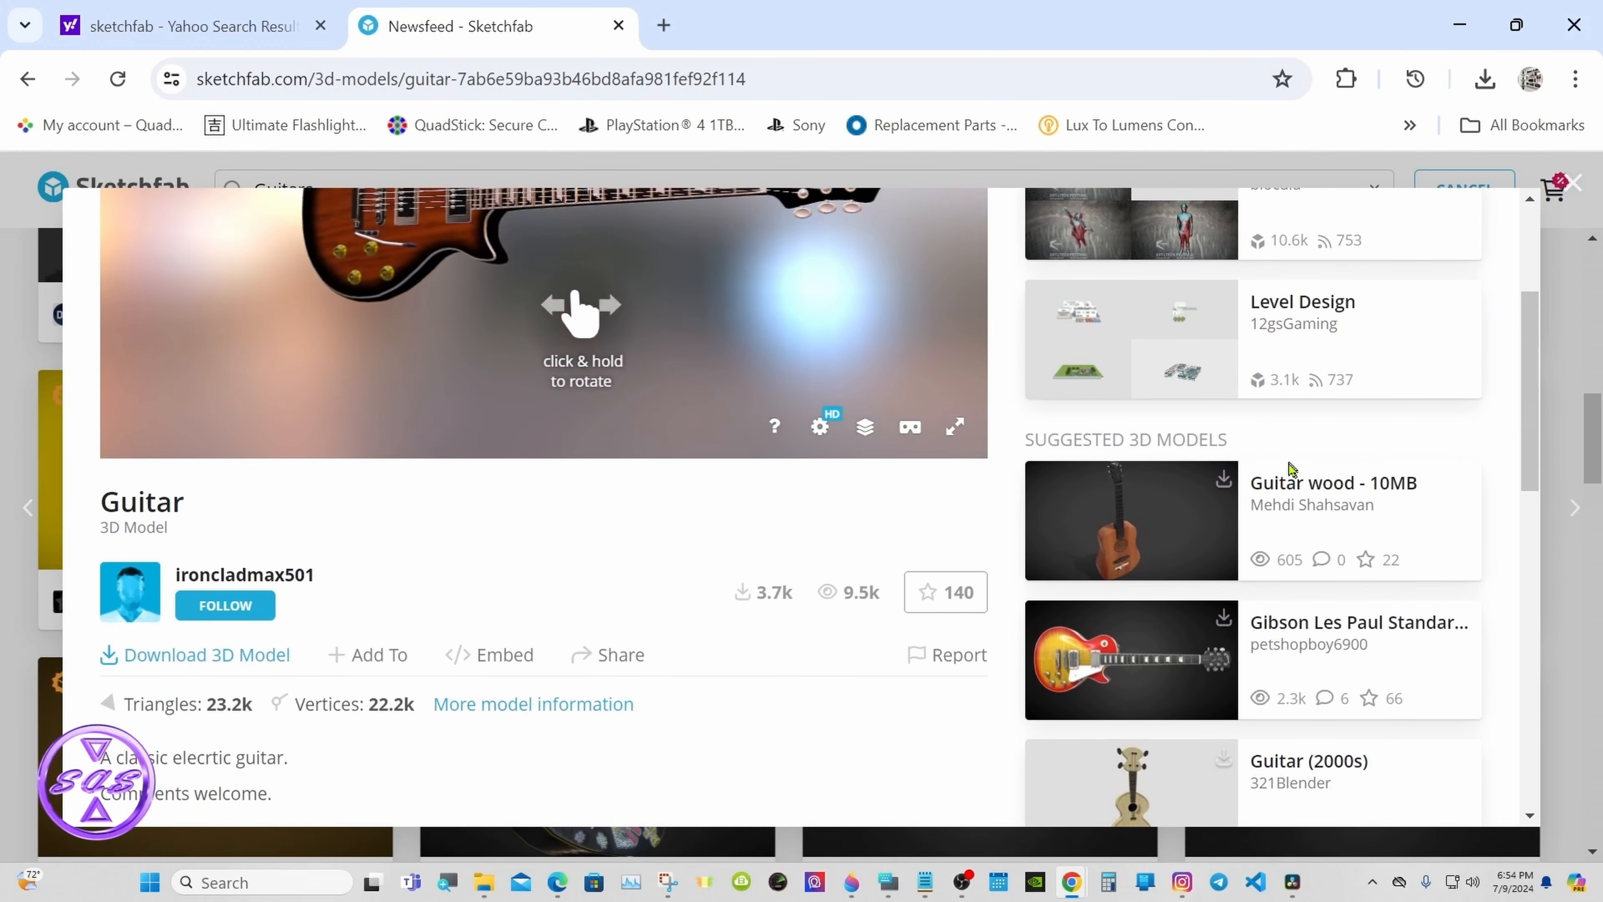
click(271, 657)
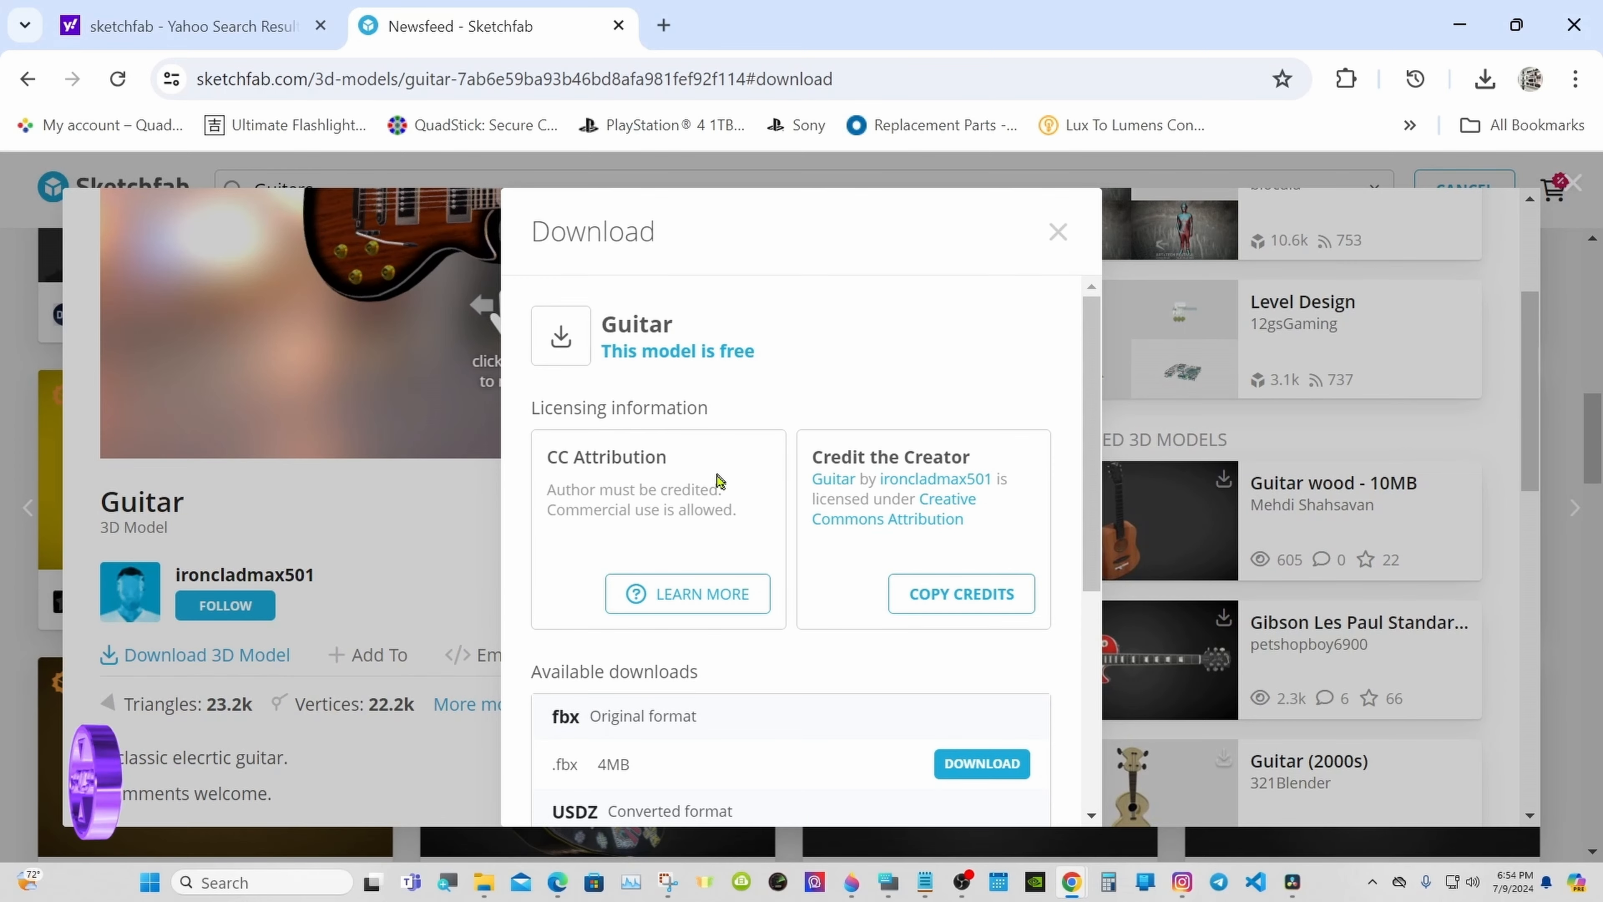
drag(1092, 407, 1095, 532)
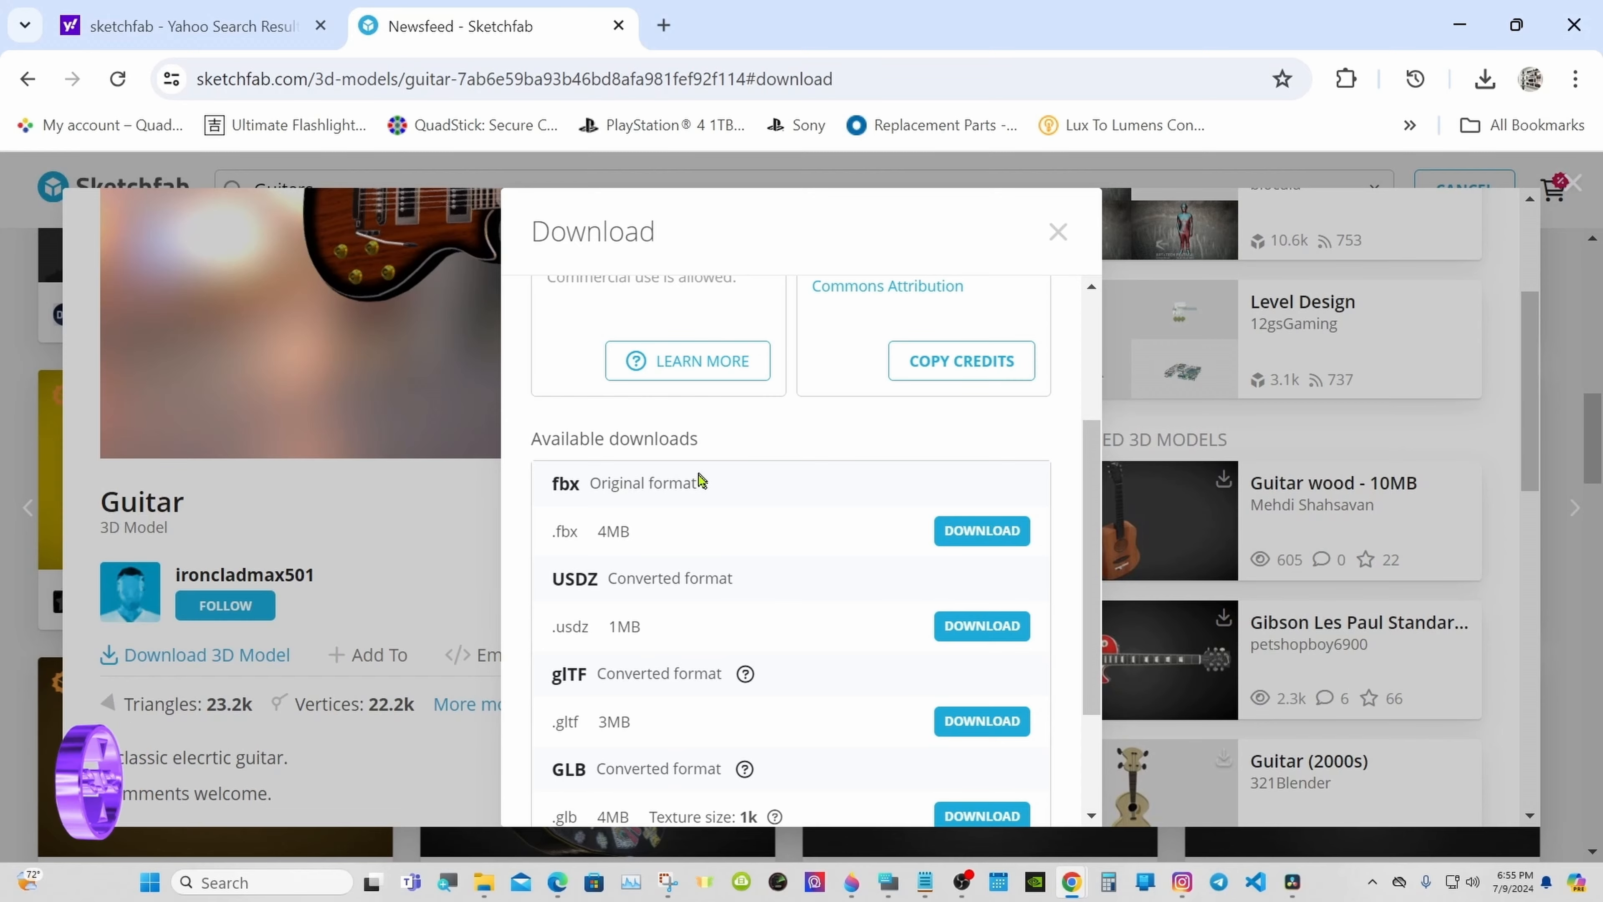
click(1058, 231)
scroll(1540, 417, down, 3)
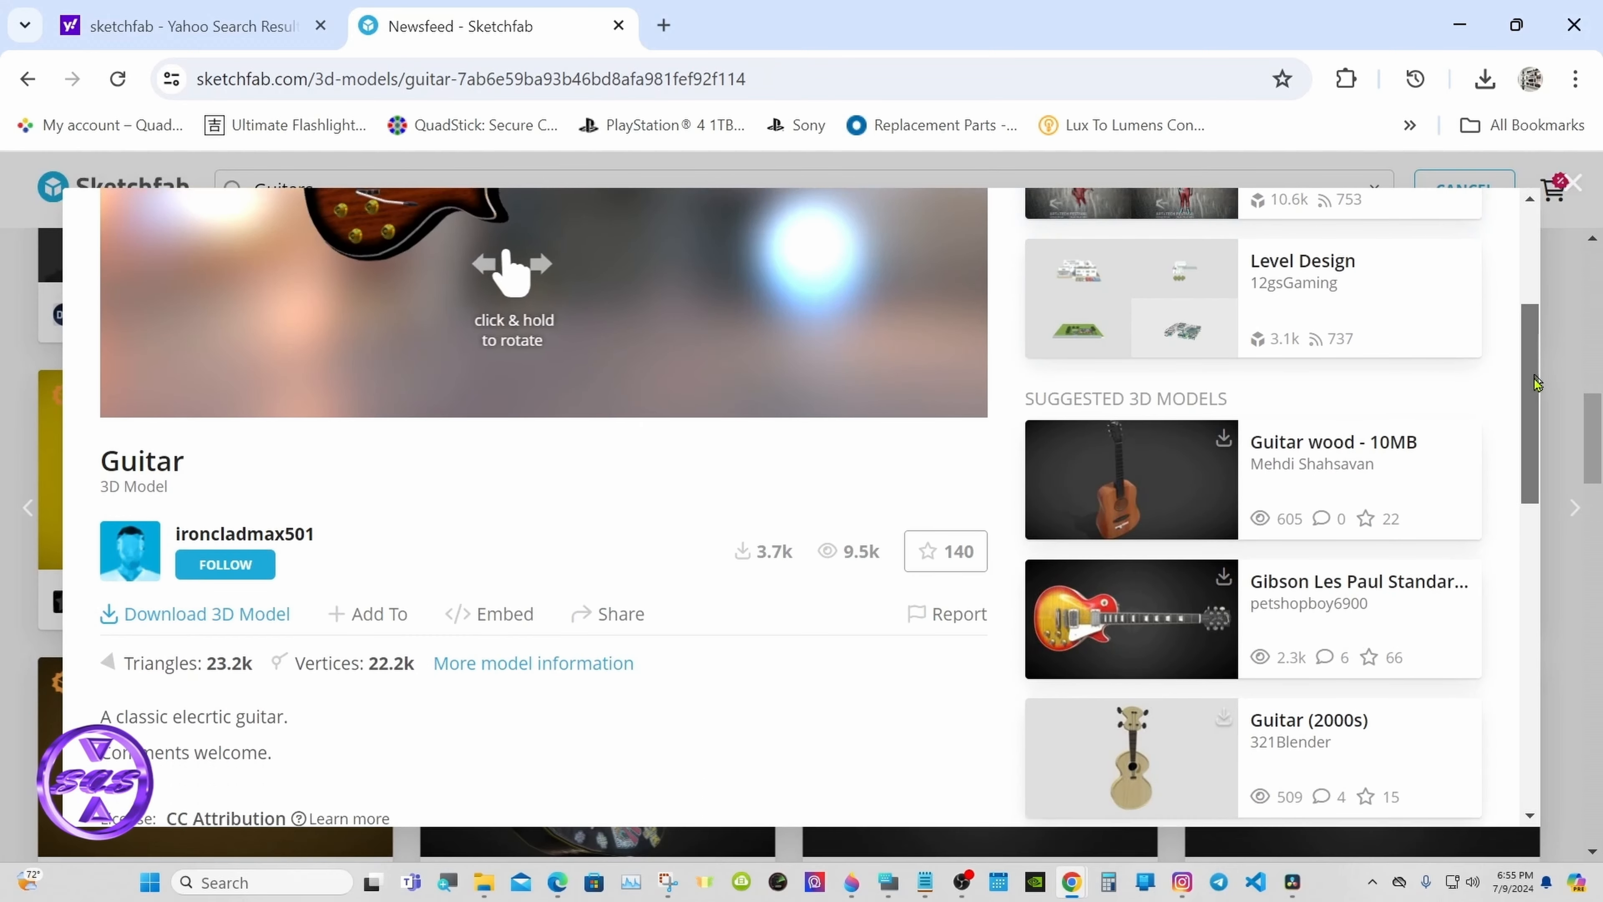
click(1559, 418)
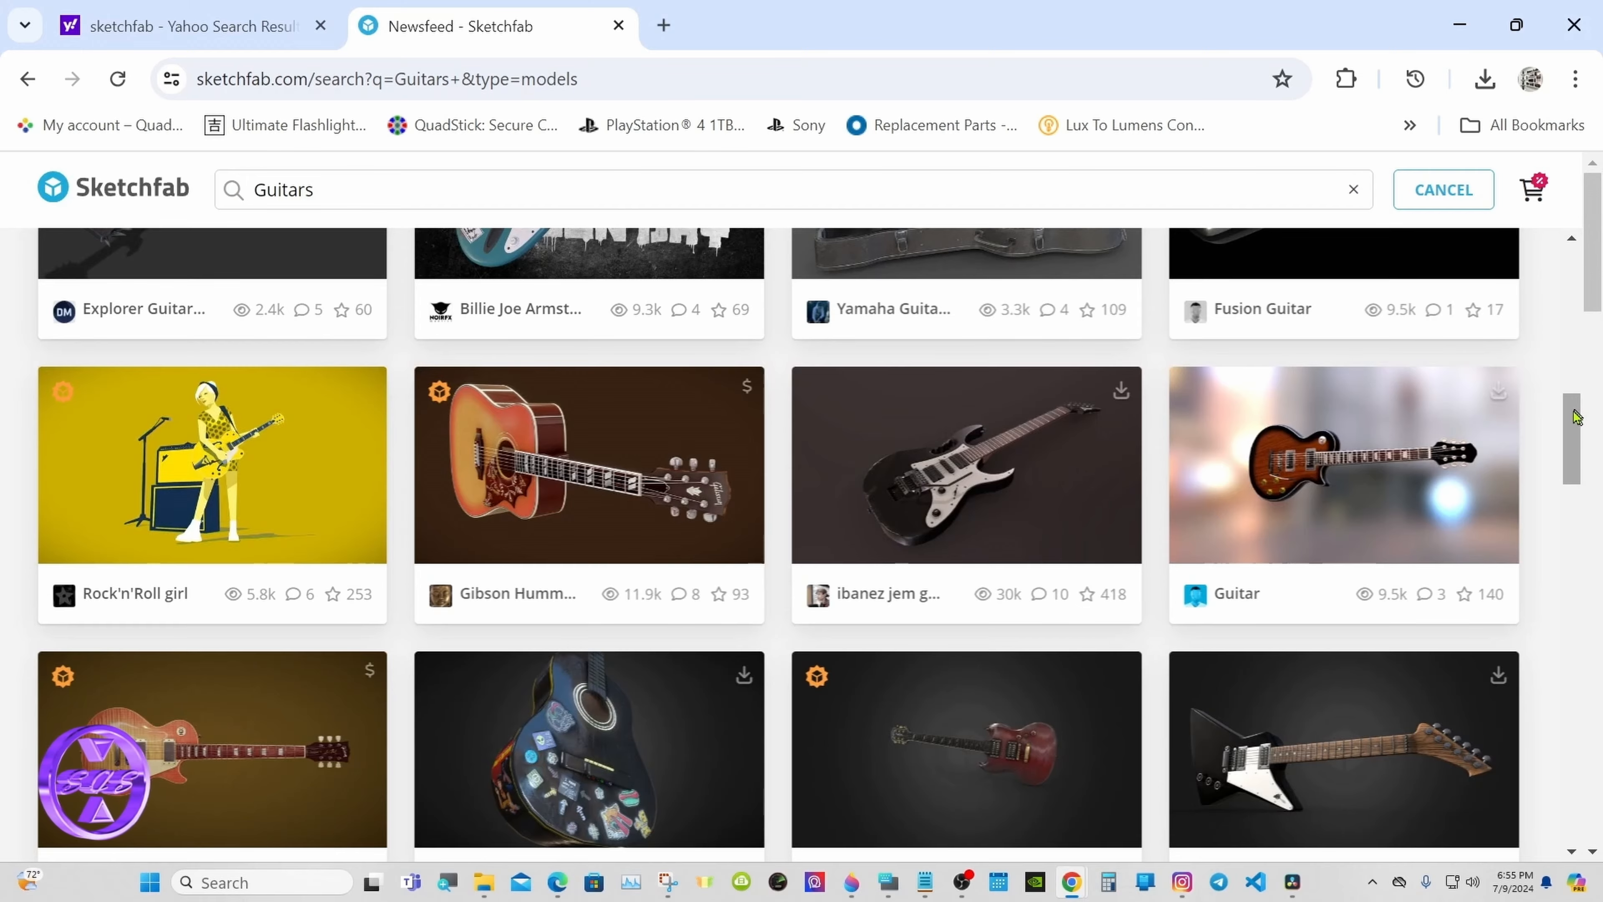
scroll(1572, 442, down, 3)
scroll(1573, 450, down, 8)
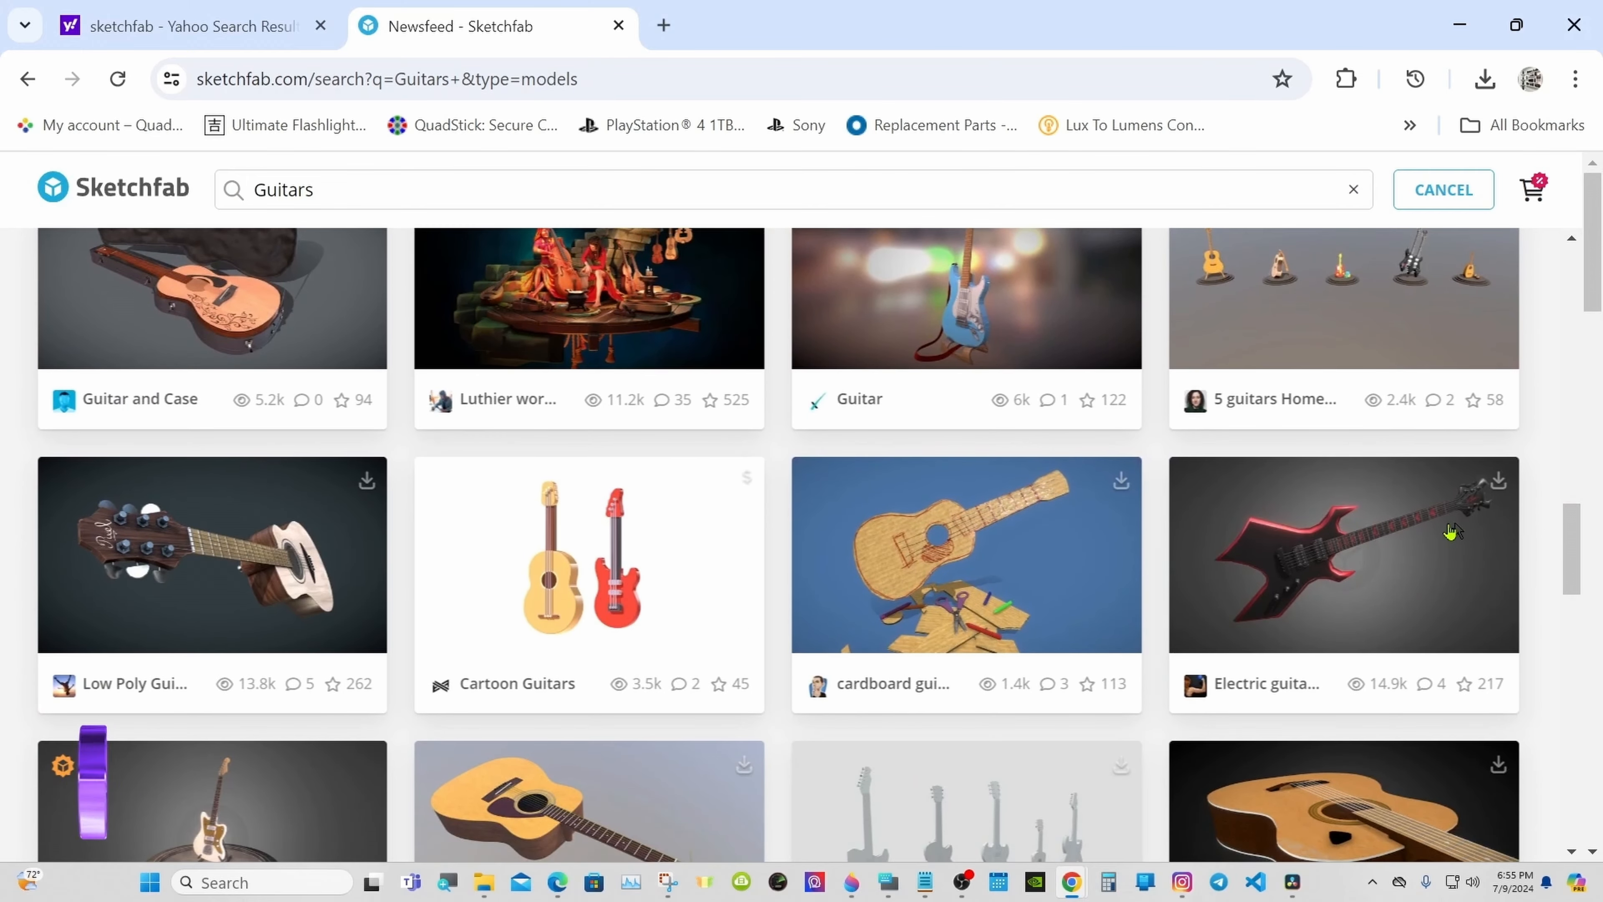
click(1306, 532)
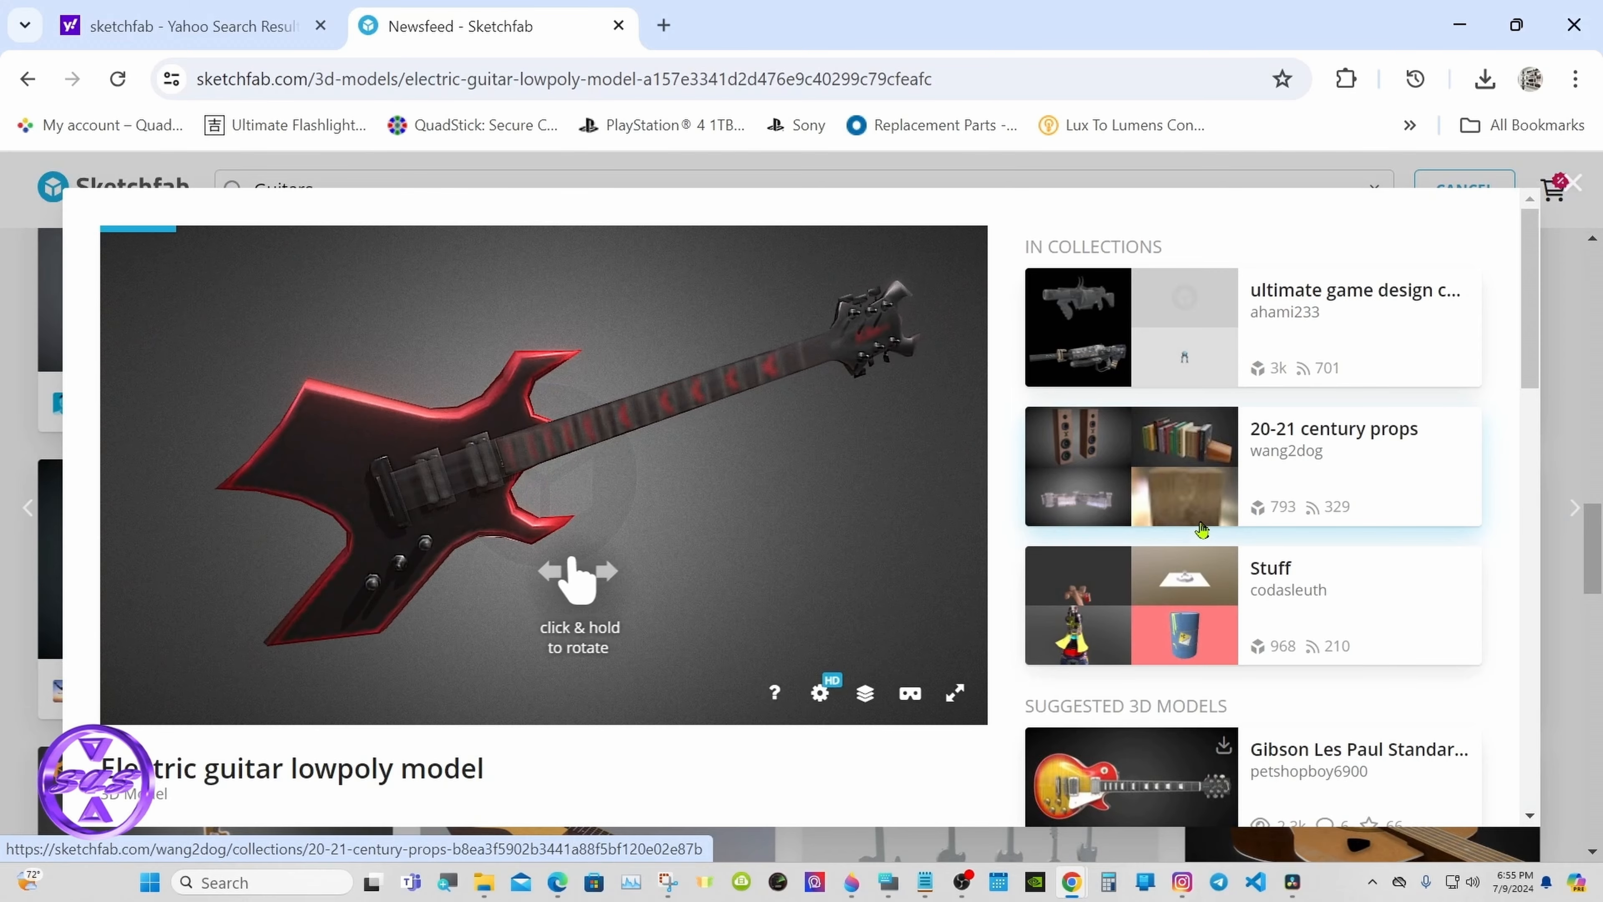
scroll(1004, 379, down, 3)
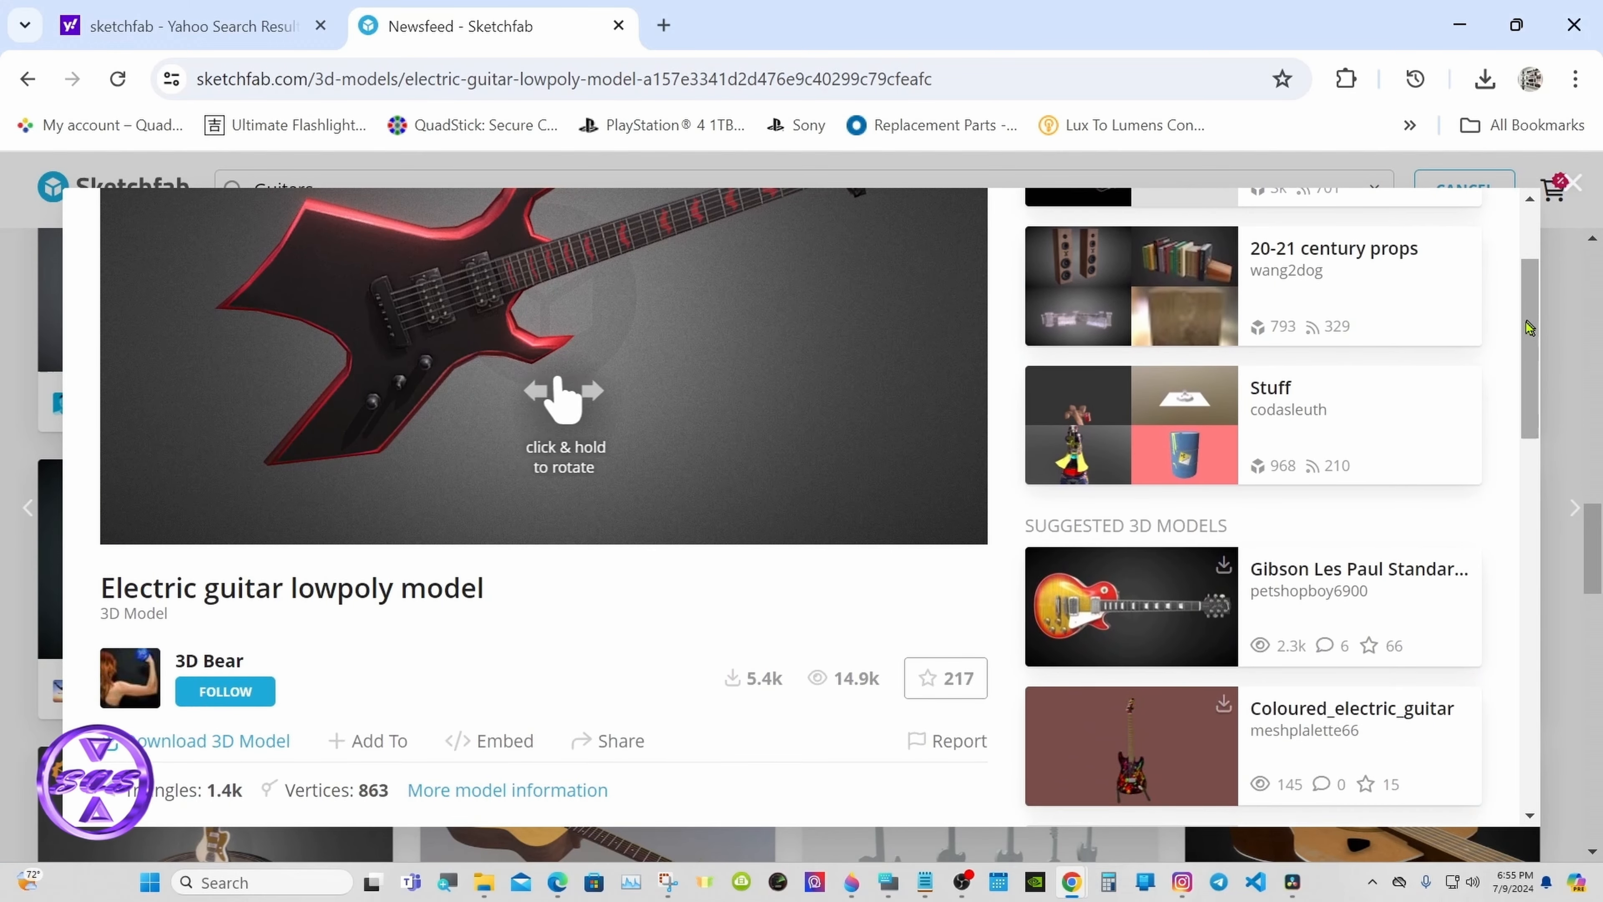
click(271, 739)
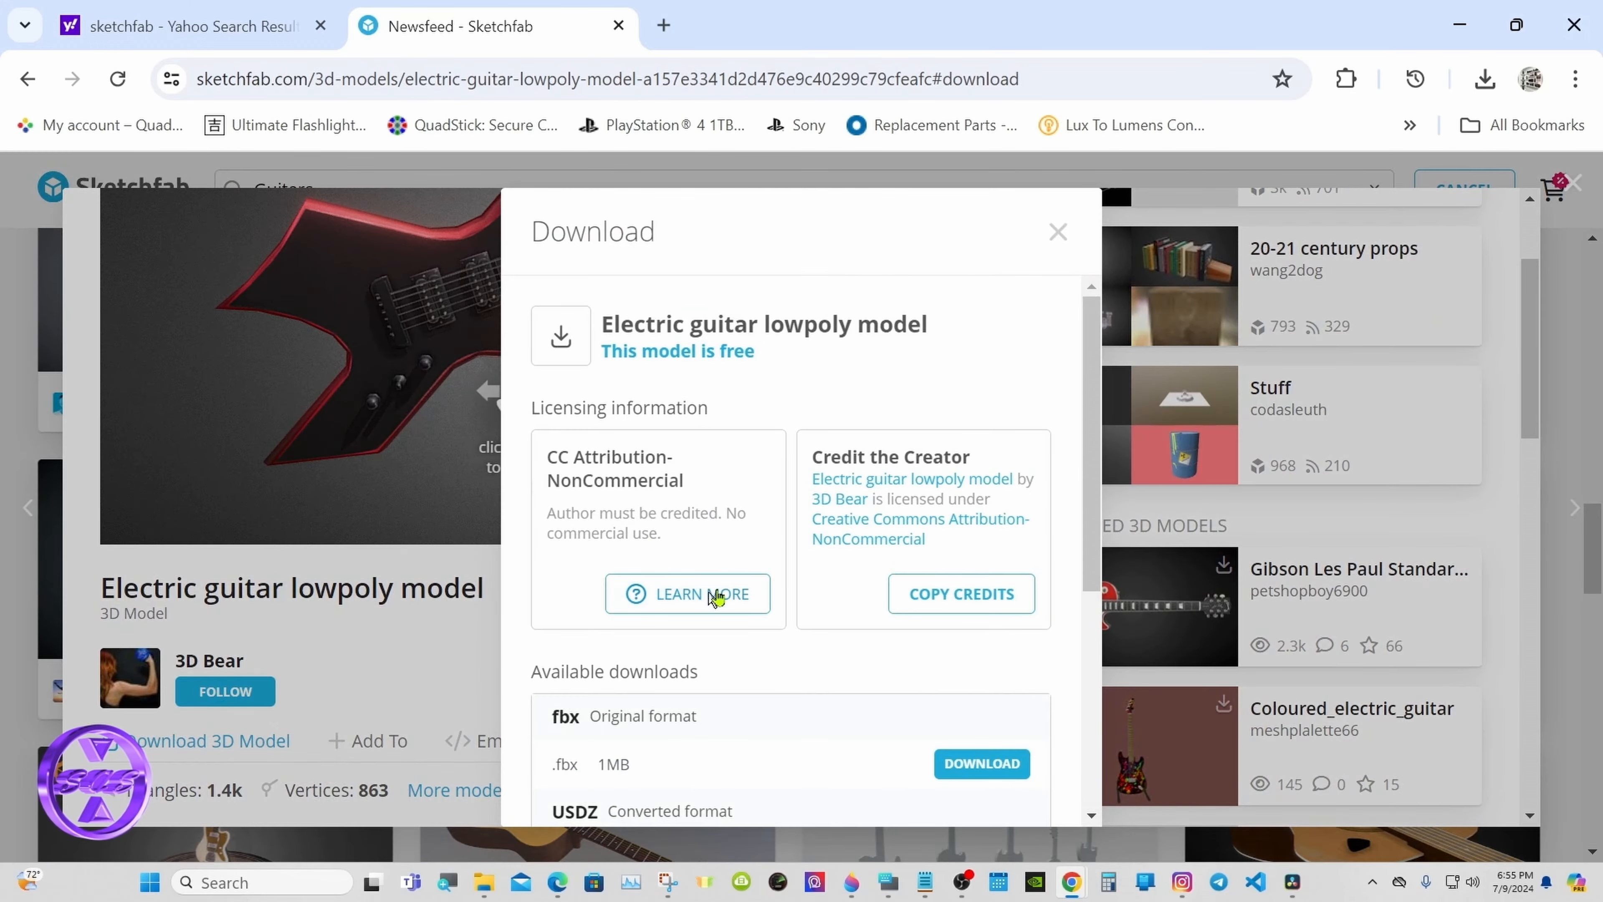
scroll(1064, 394, down, 3)
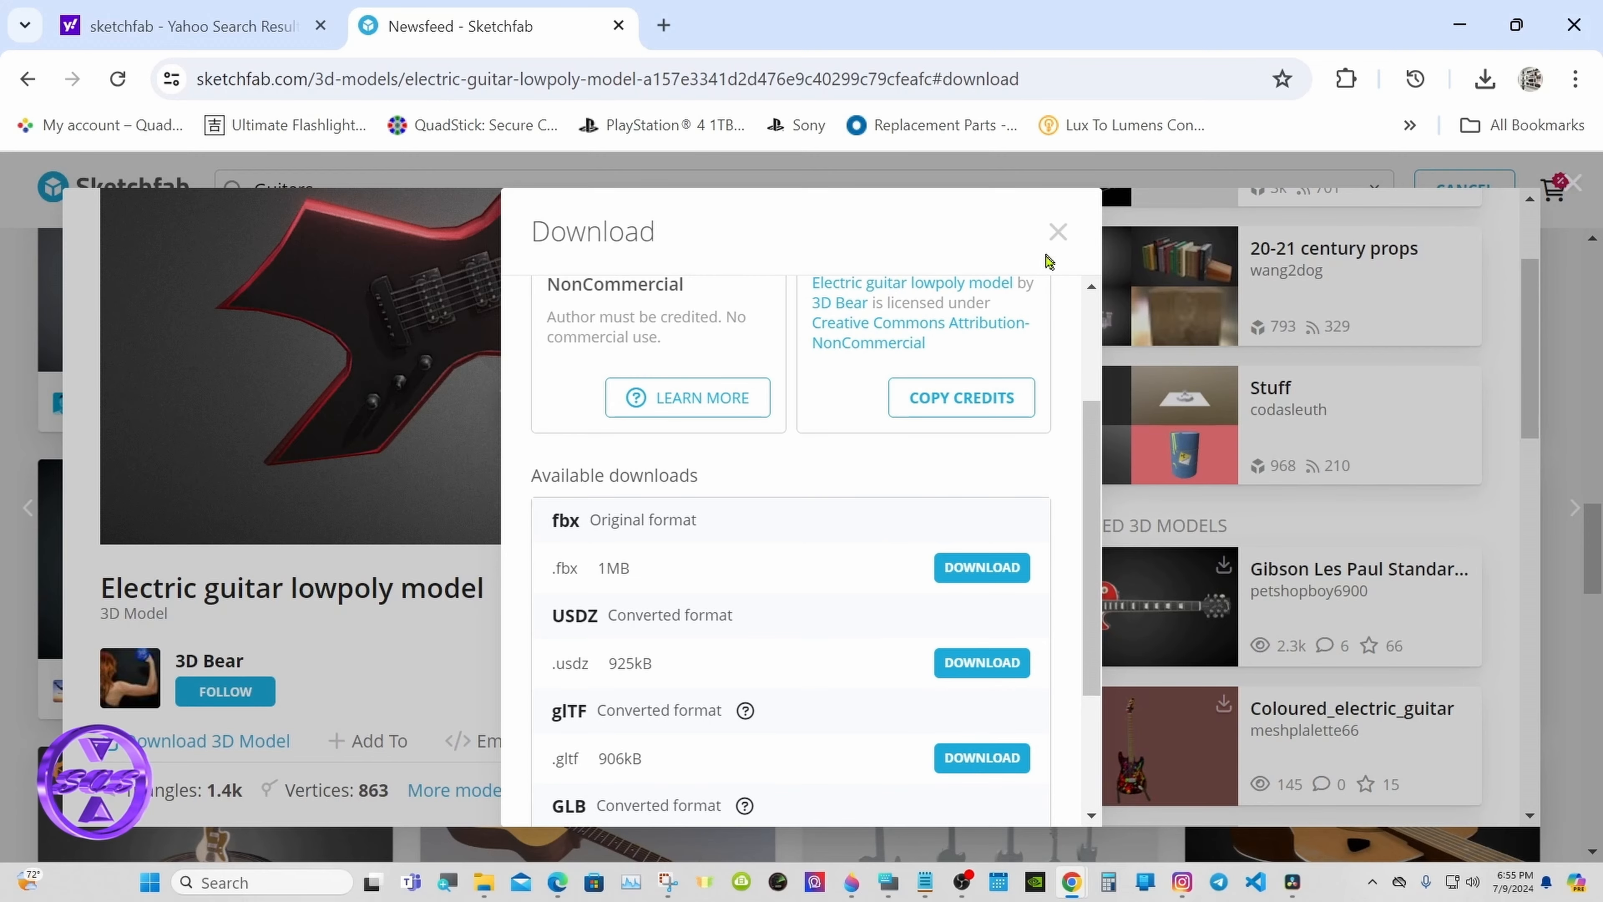
click(1058, 231)
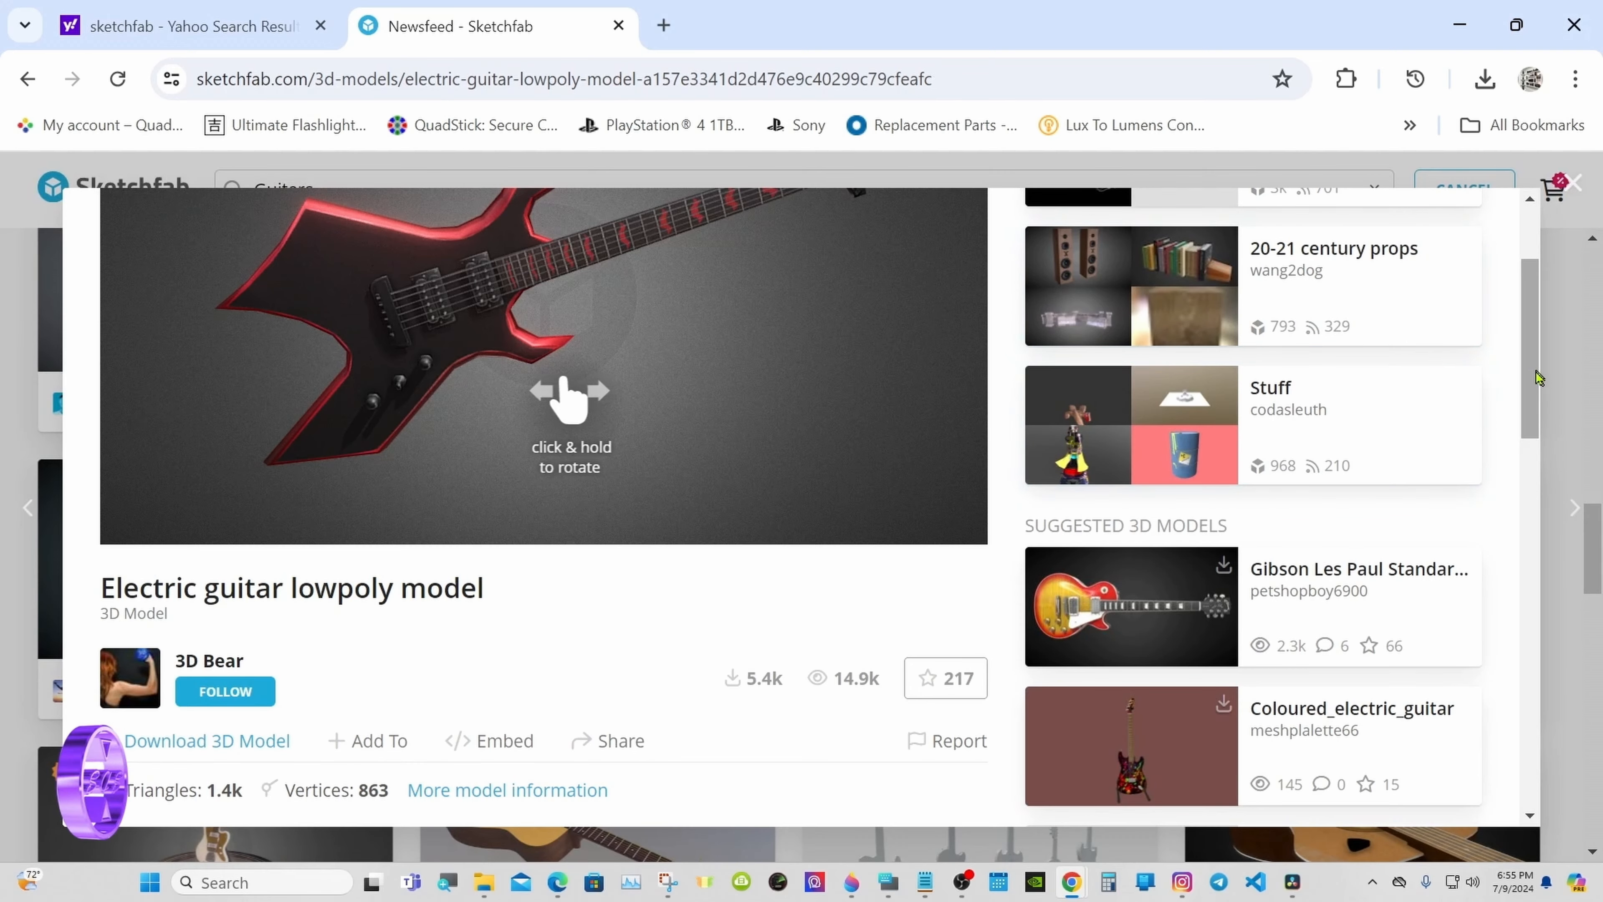
click(1564, 378)
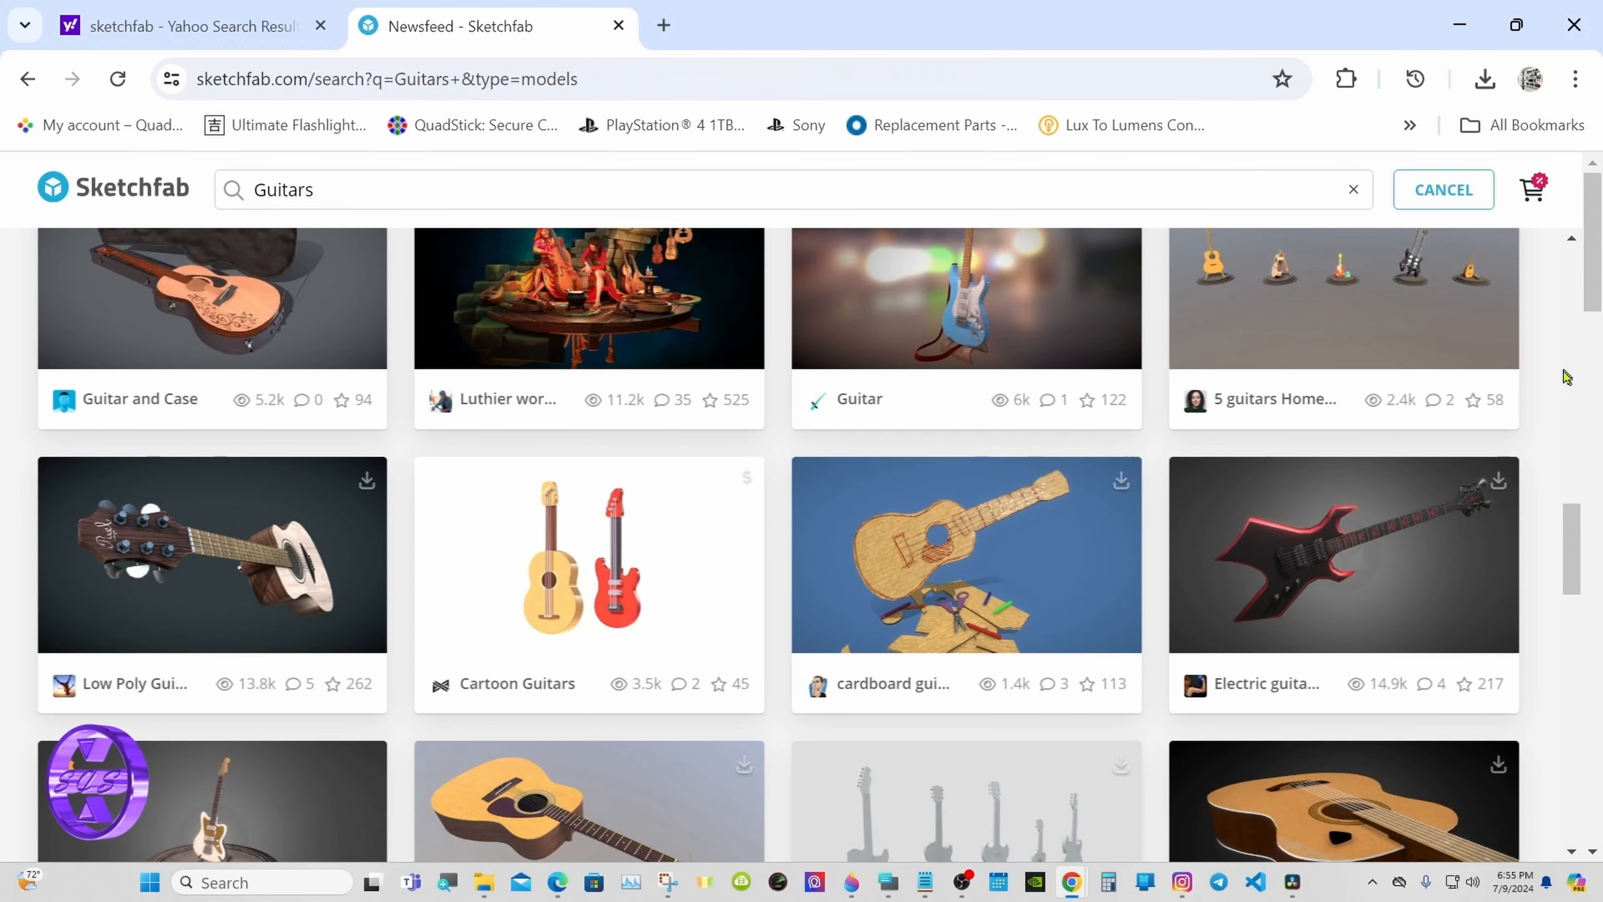
drag(1572, 520, 1571, 237)
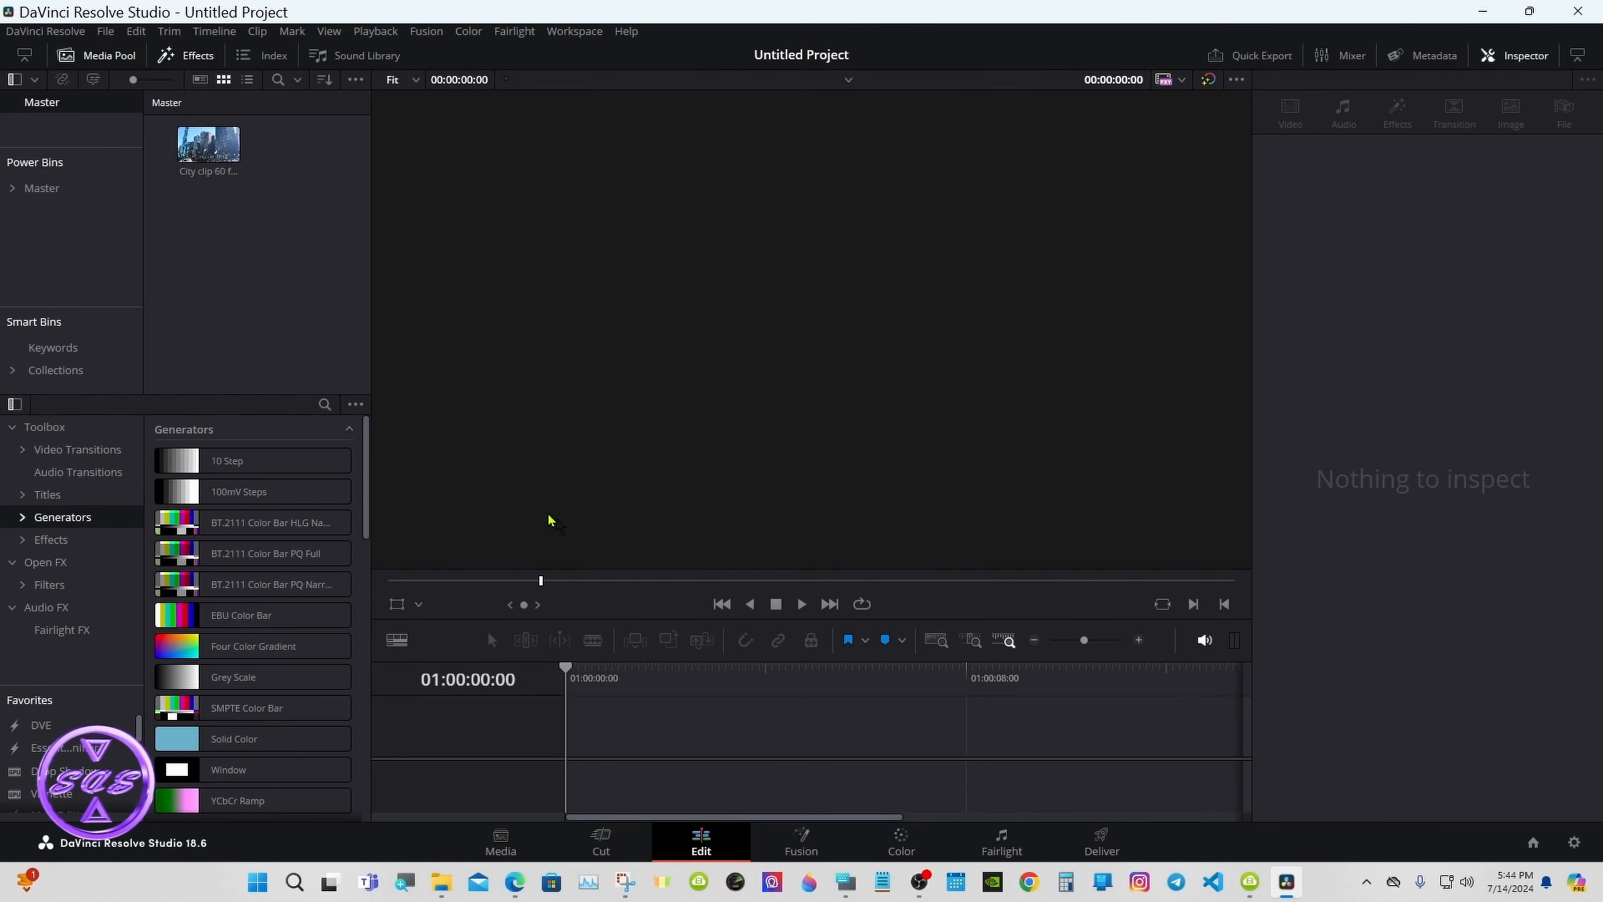
Step: Create Timeline 1 from the city clip at vertical 1080 x 1920, overriding project settings
click(197, 139)
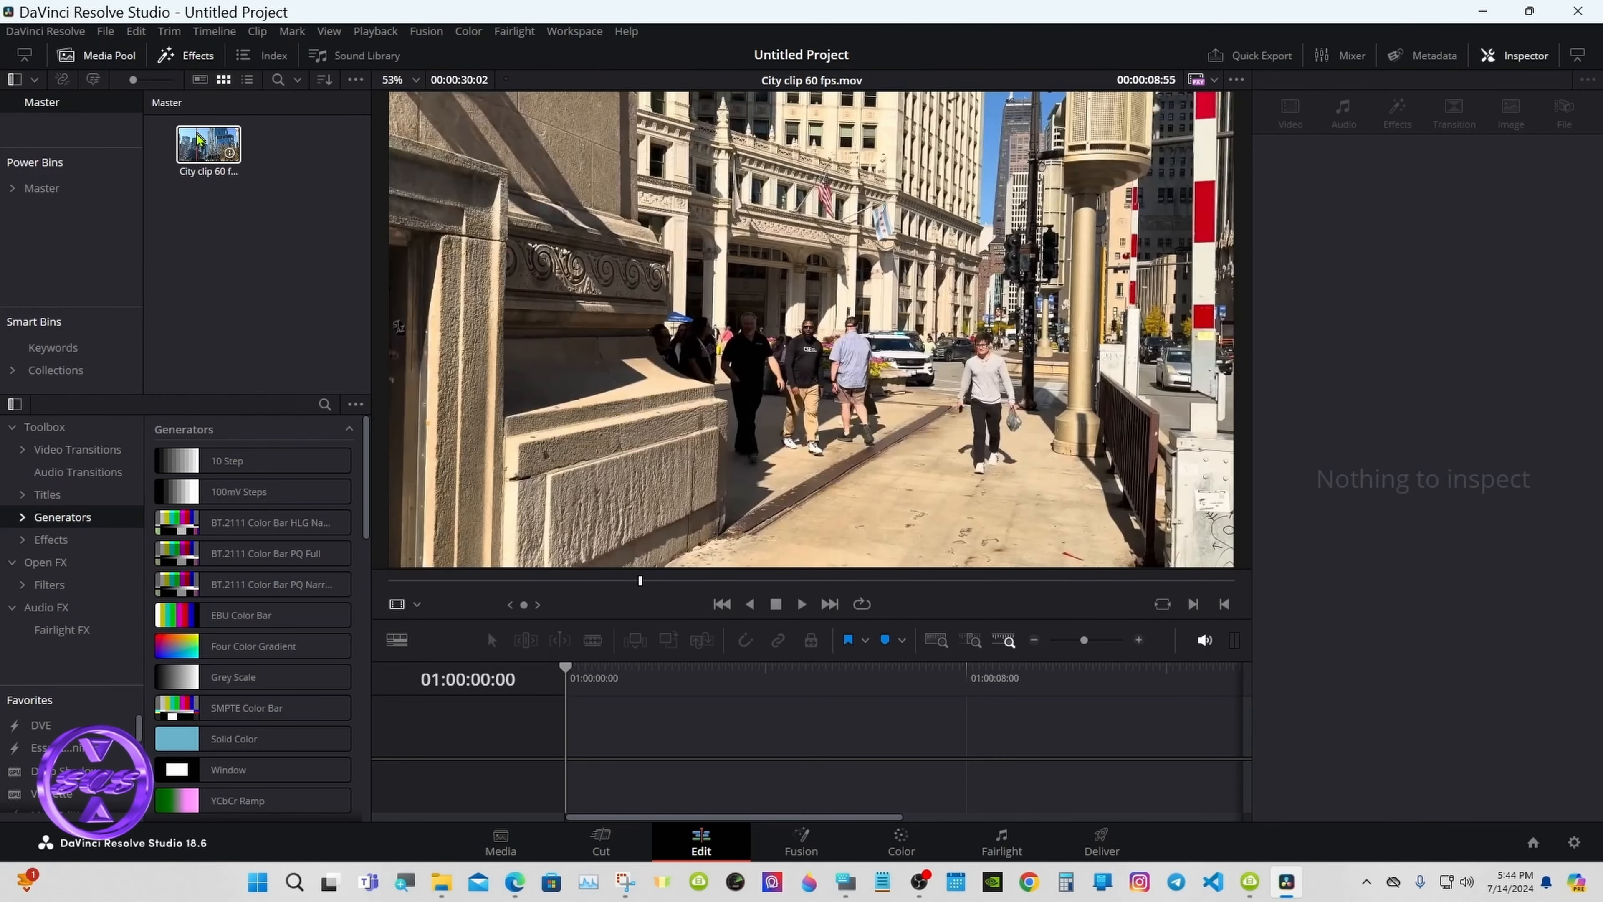
right_click(199, 140)
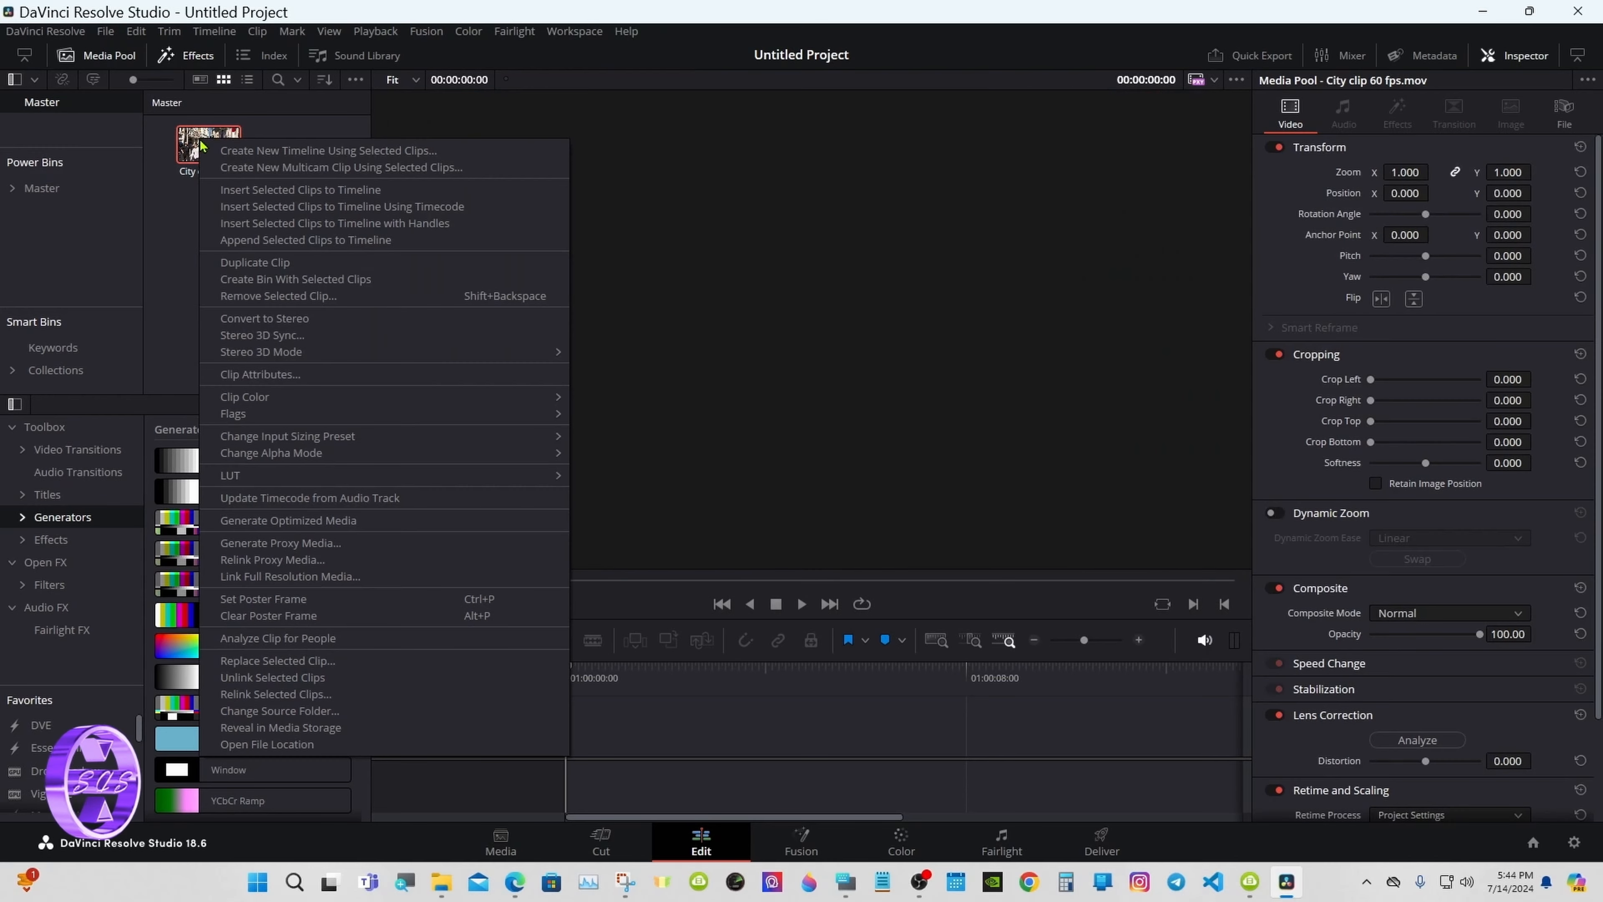
click(383, 151)
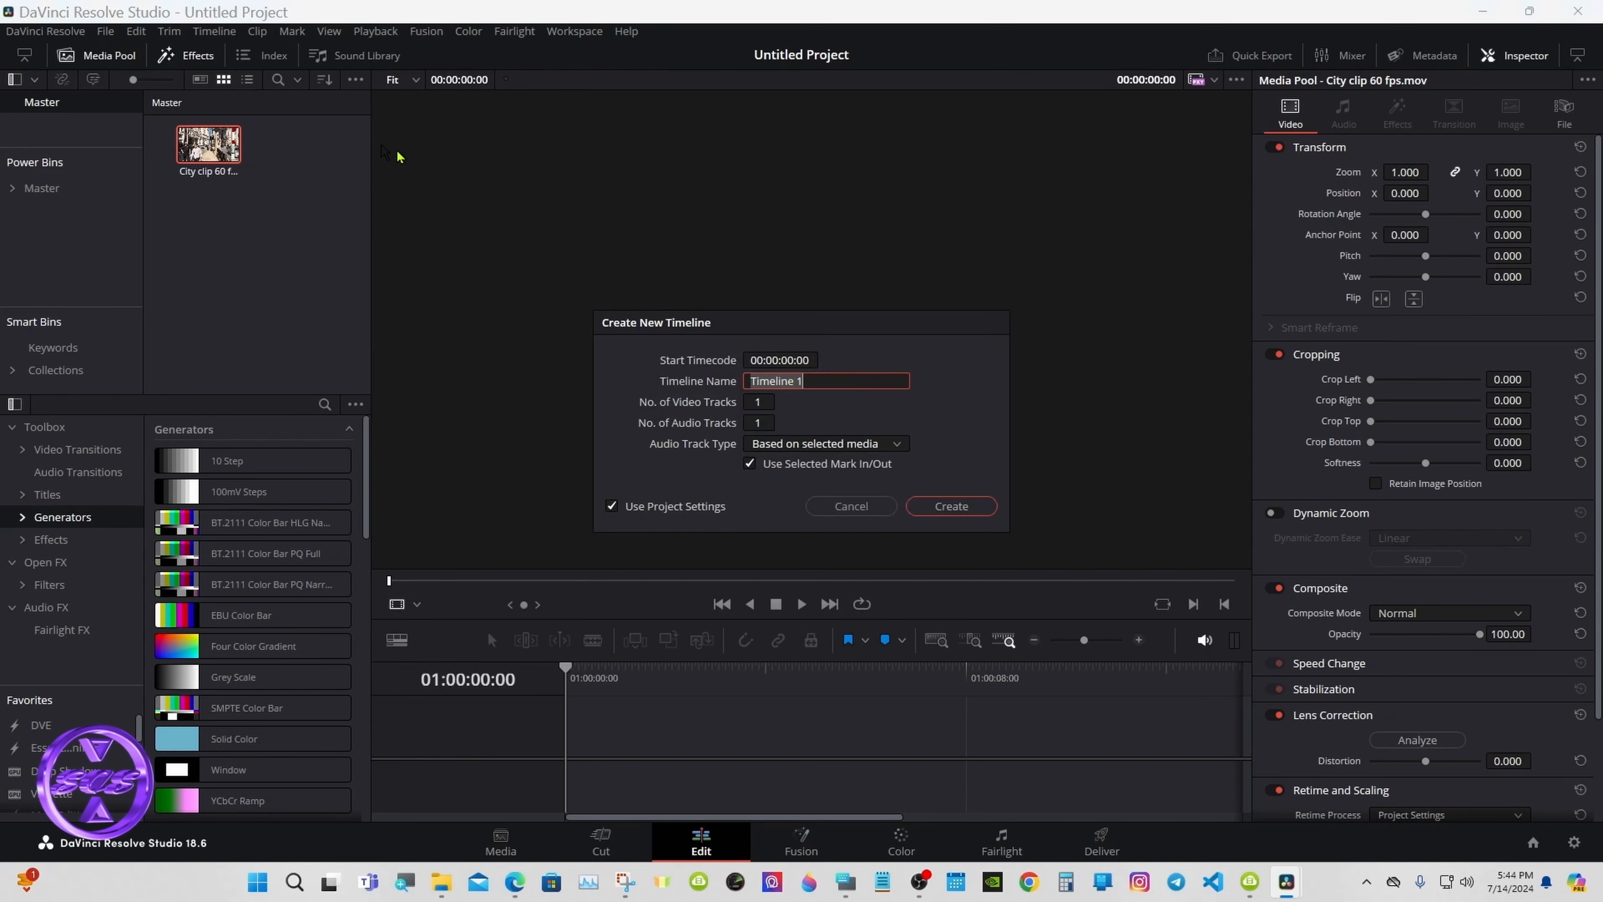
click(611, 507)
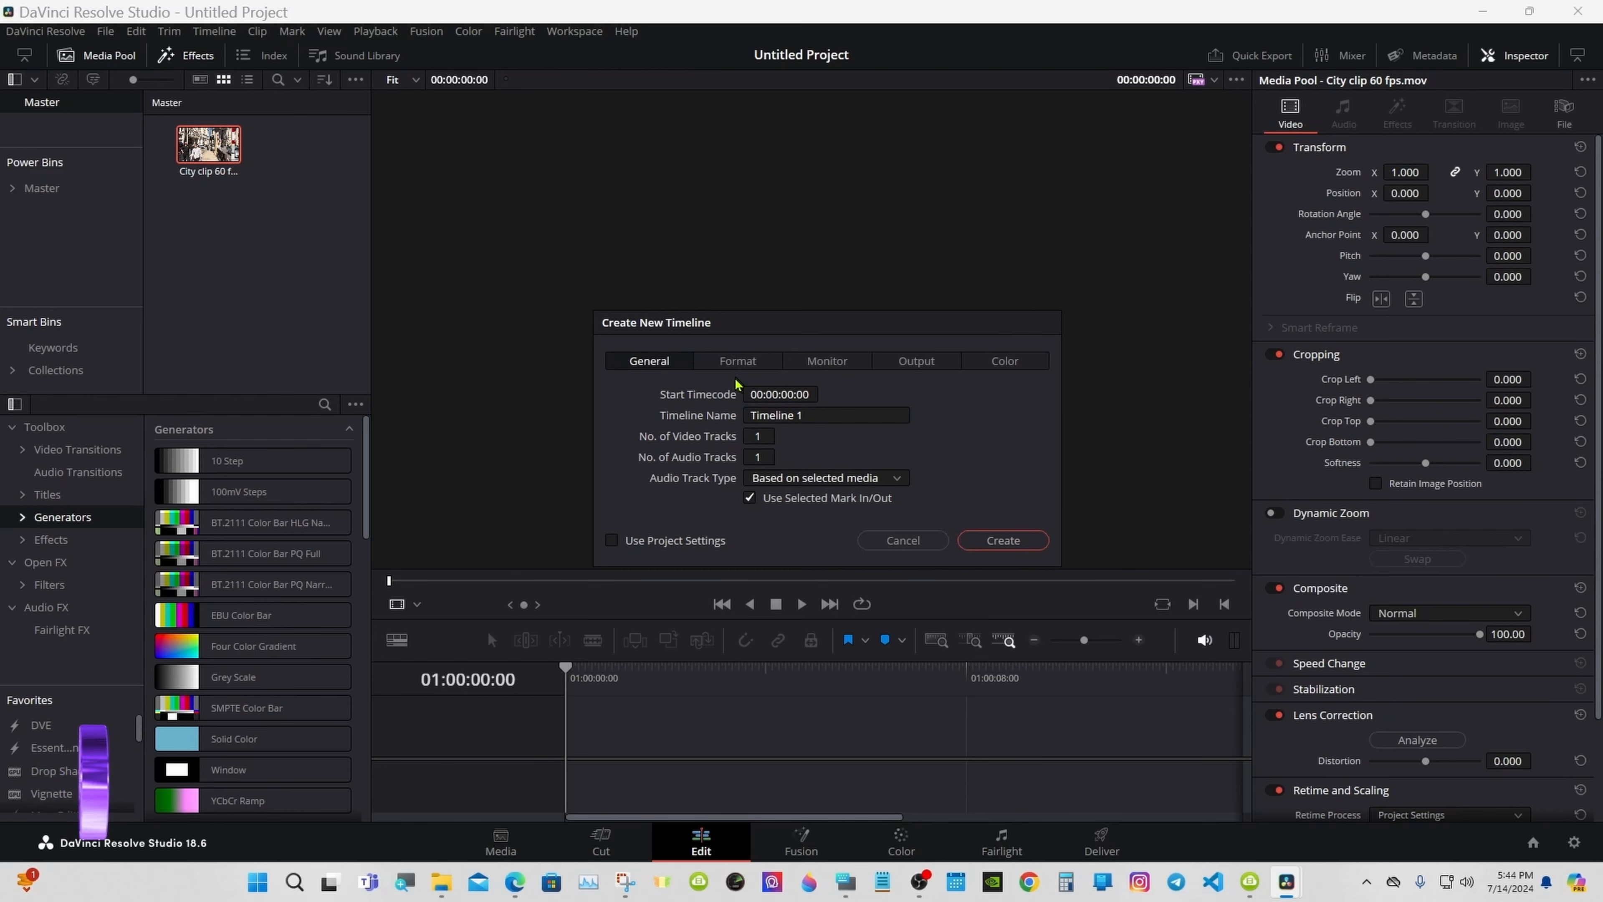
click(738, 365)
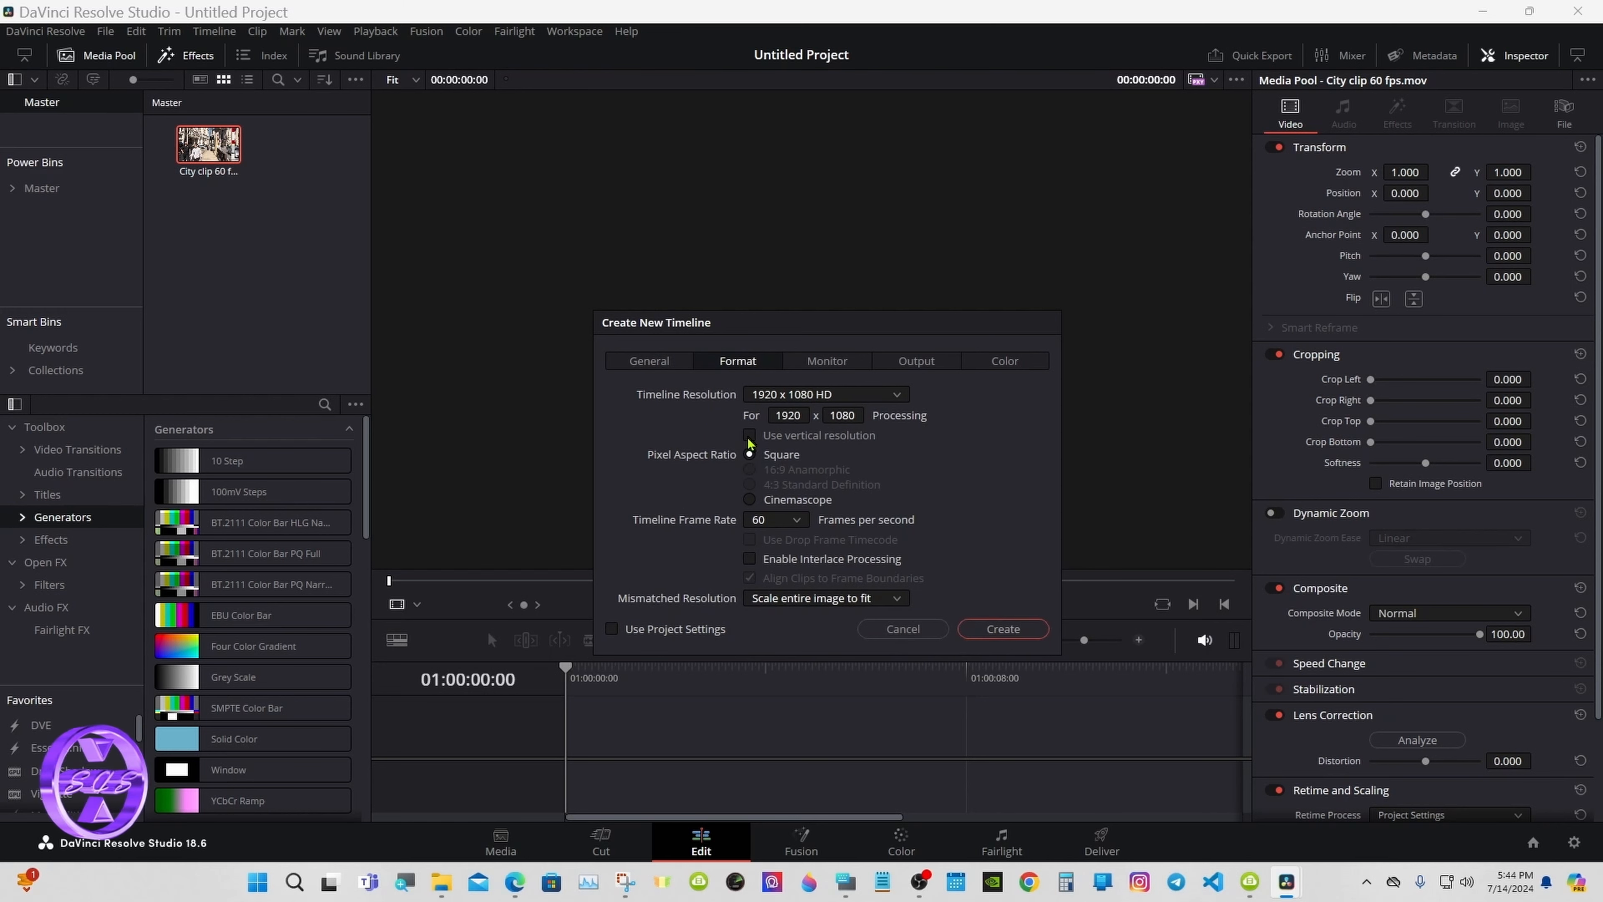
click(749, 435)
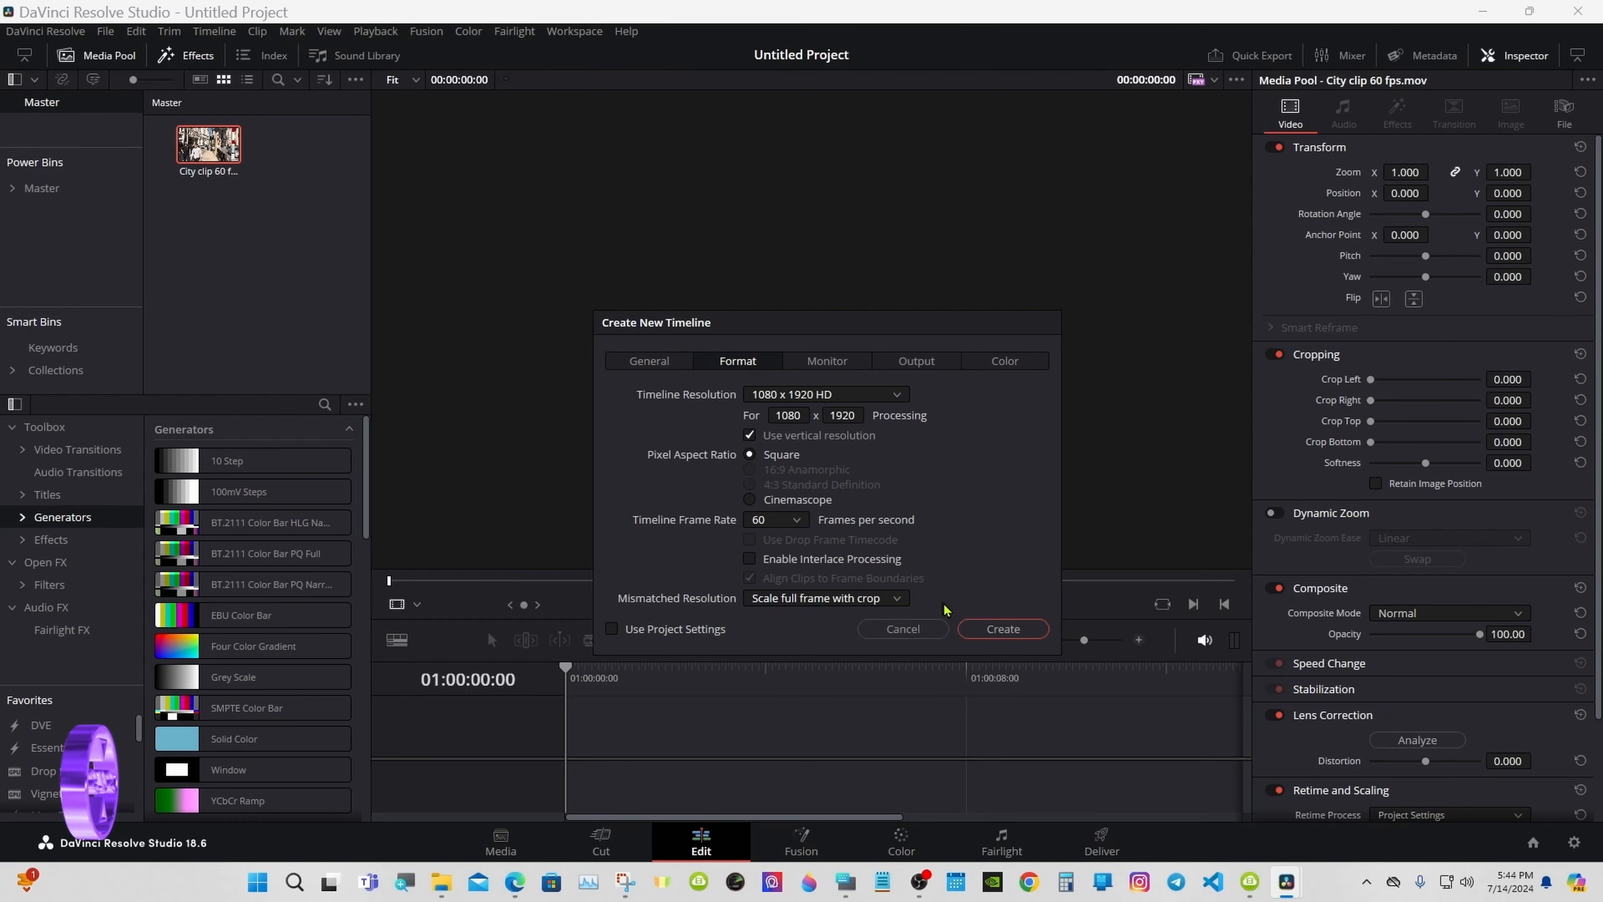
click(980, 628)
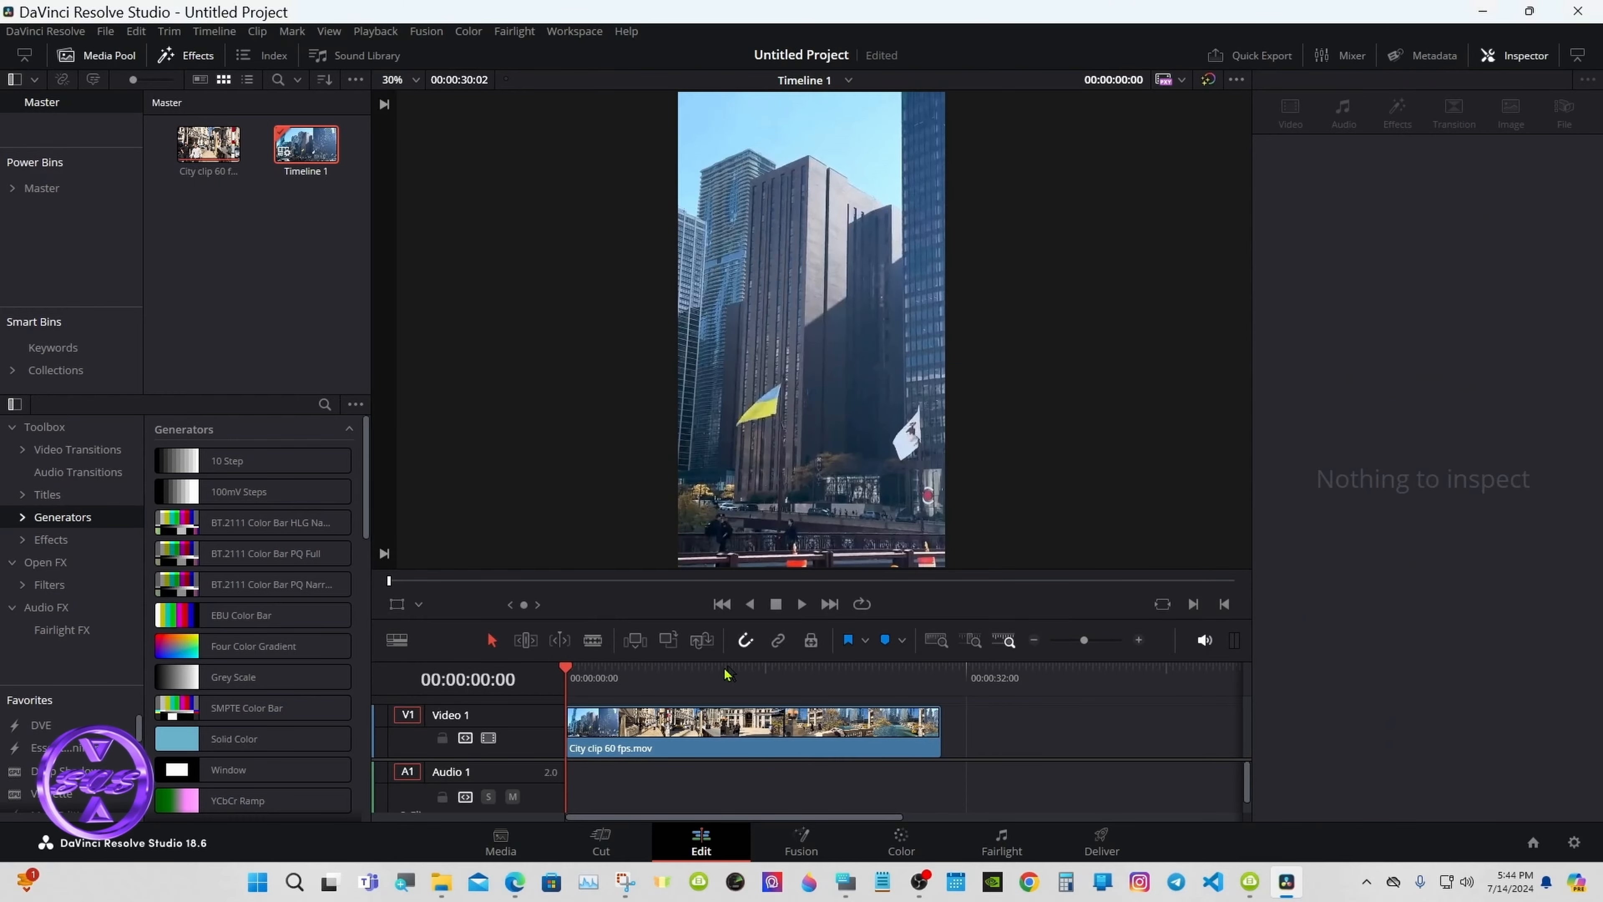
Step: Scrub the city clip from about 9 seconds to 15 seconds and back to 10
click(682, 671)
drag(684, 674, 763, 674)
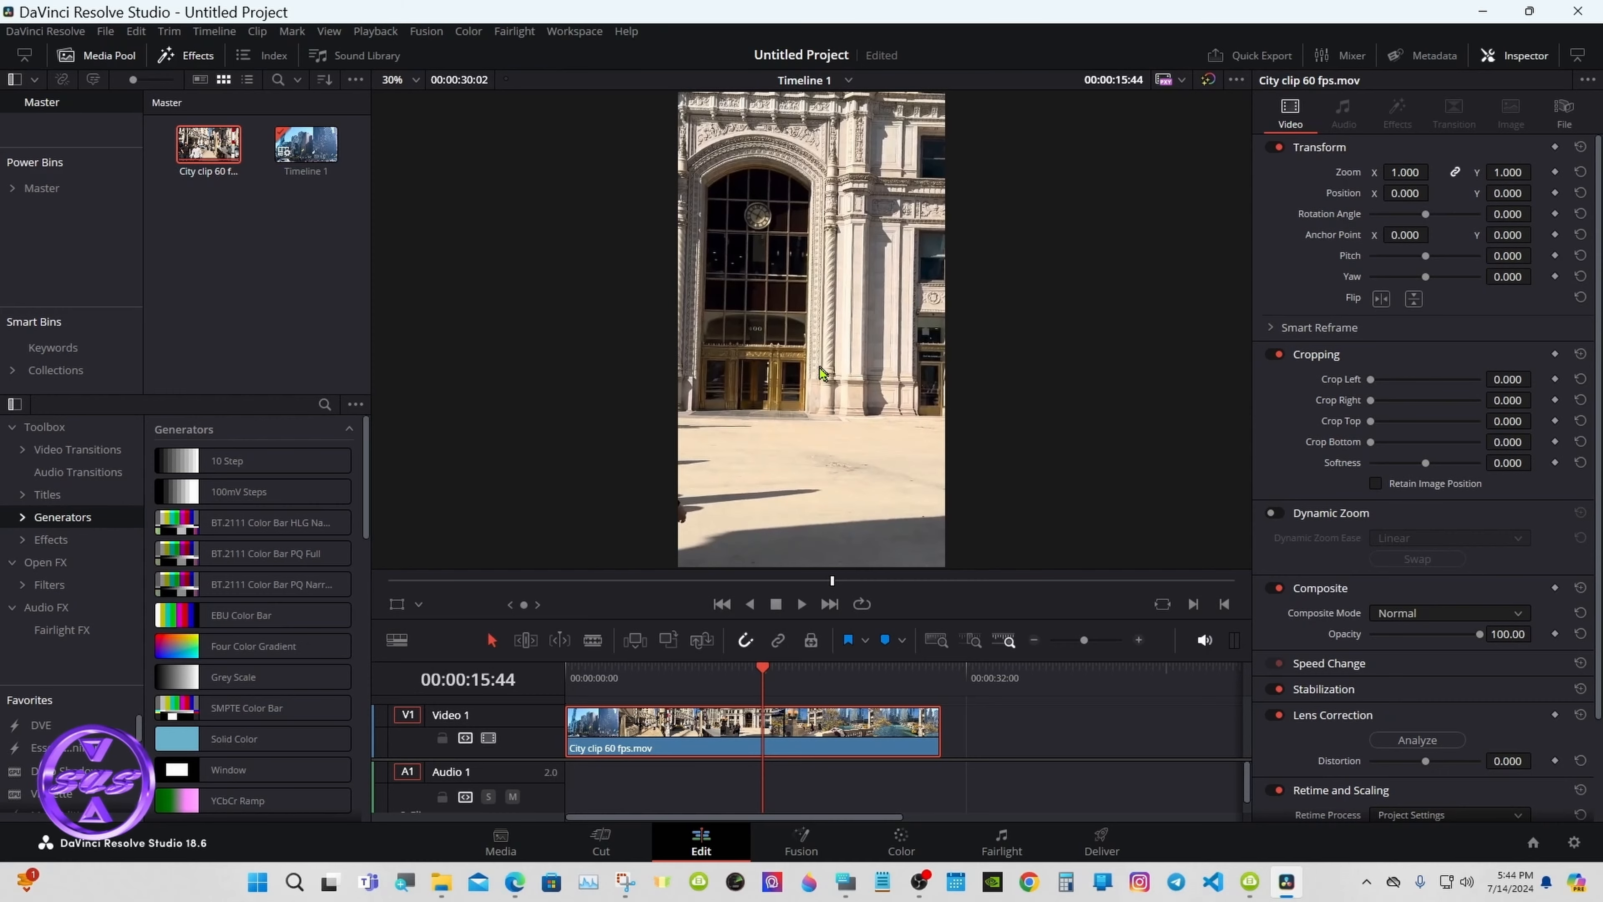
drag(748, 674, 766, 672)
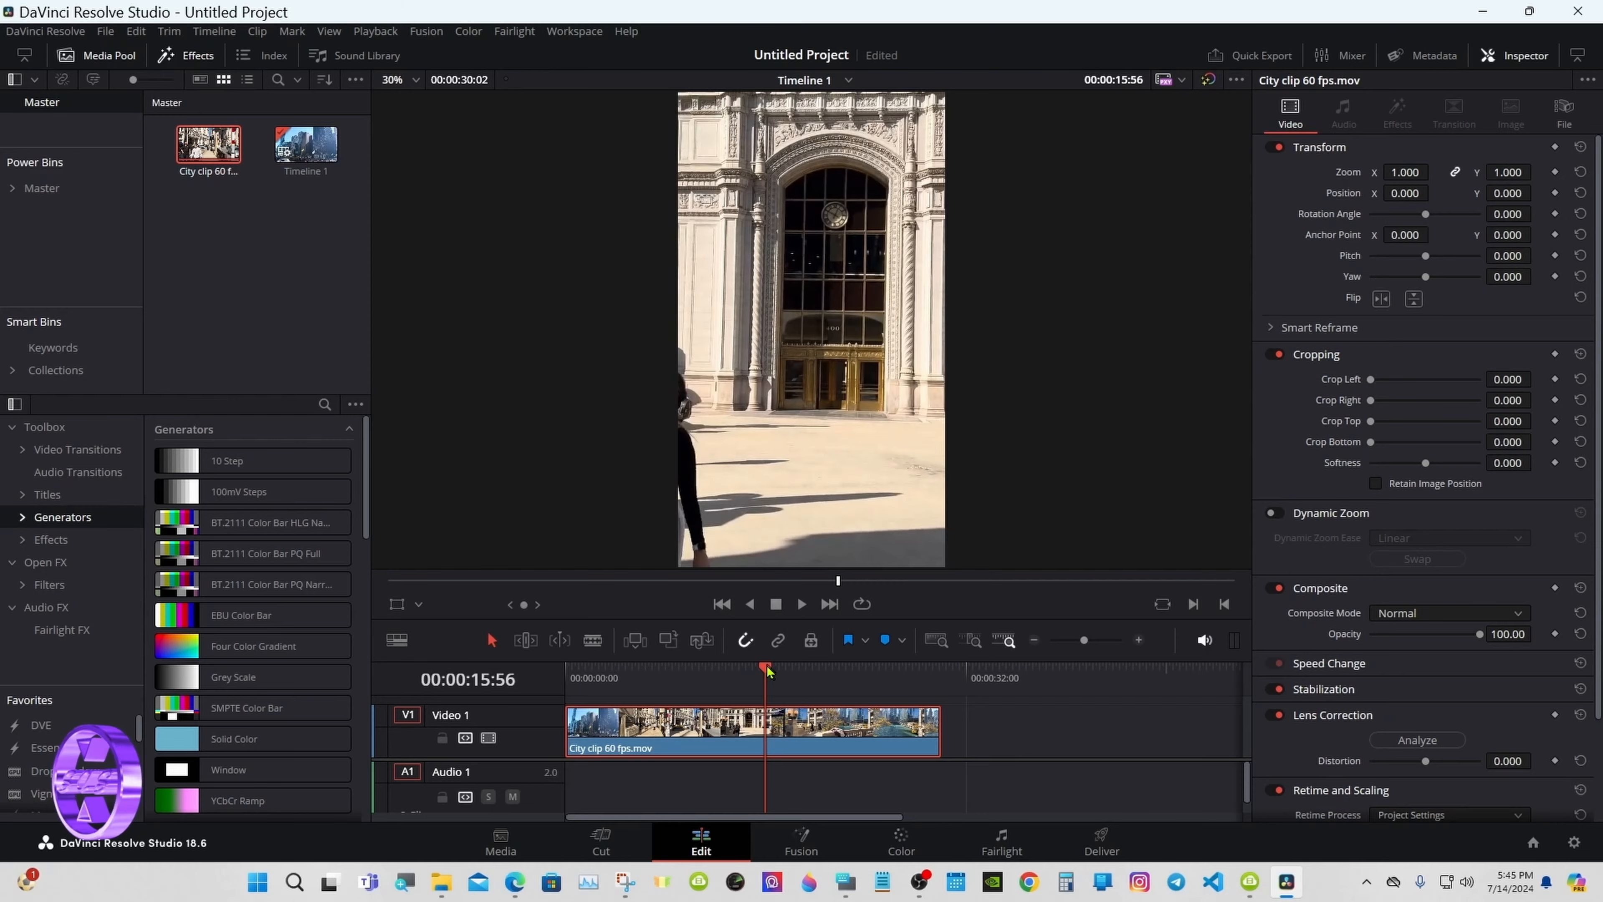
drag(693, 671, 757, 664)
Step: Park the playhead at 00:00:07:20 and place the On-Screen Keyboard at the lower right
click(657, 679)
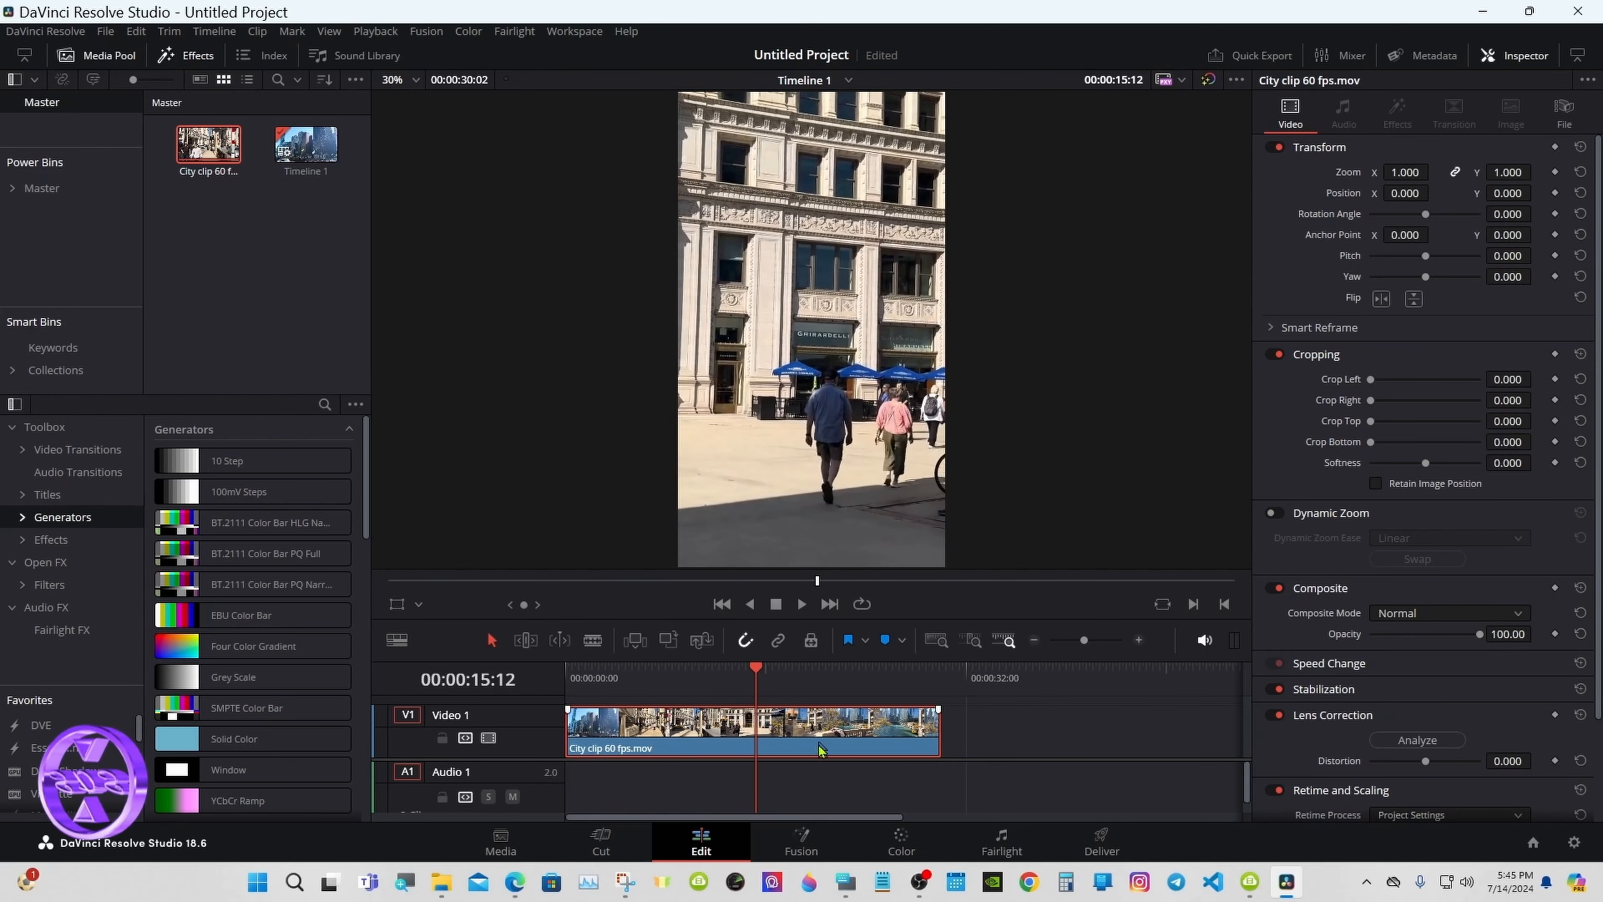
click(846, 882)
drag(1179, 484, 1170, 602)
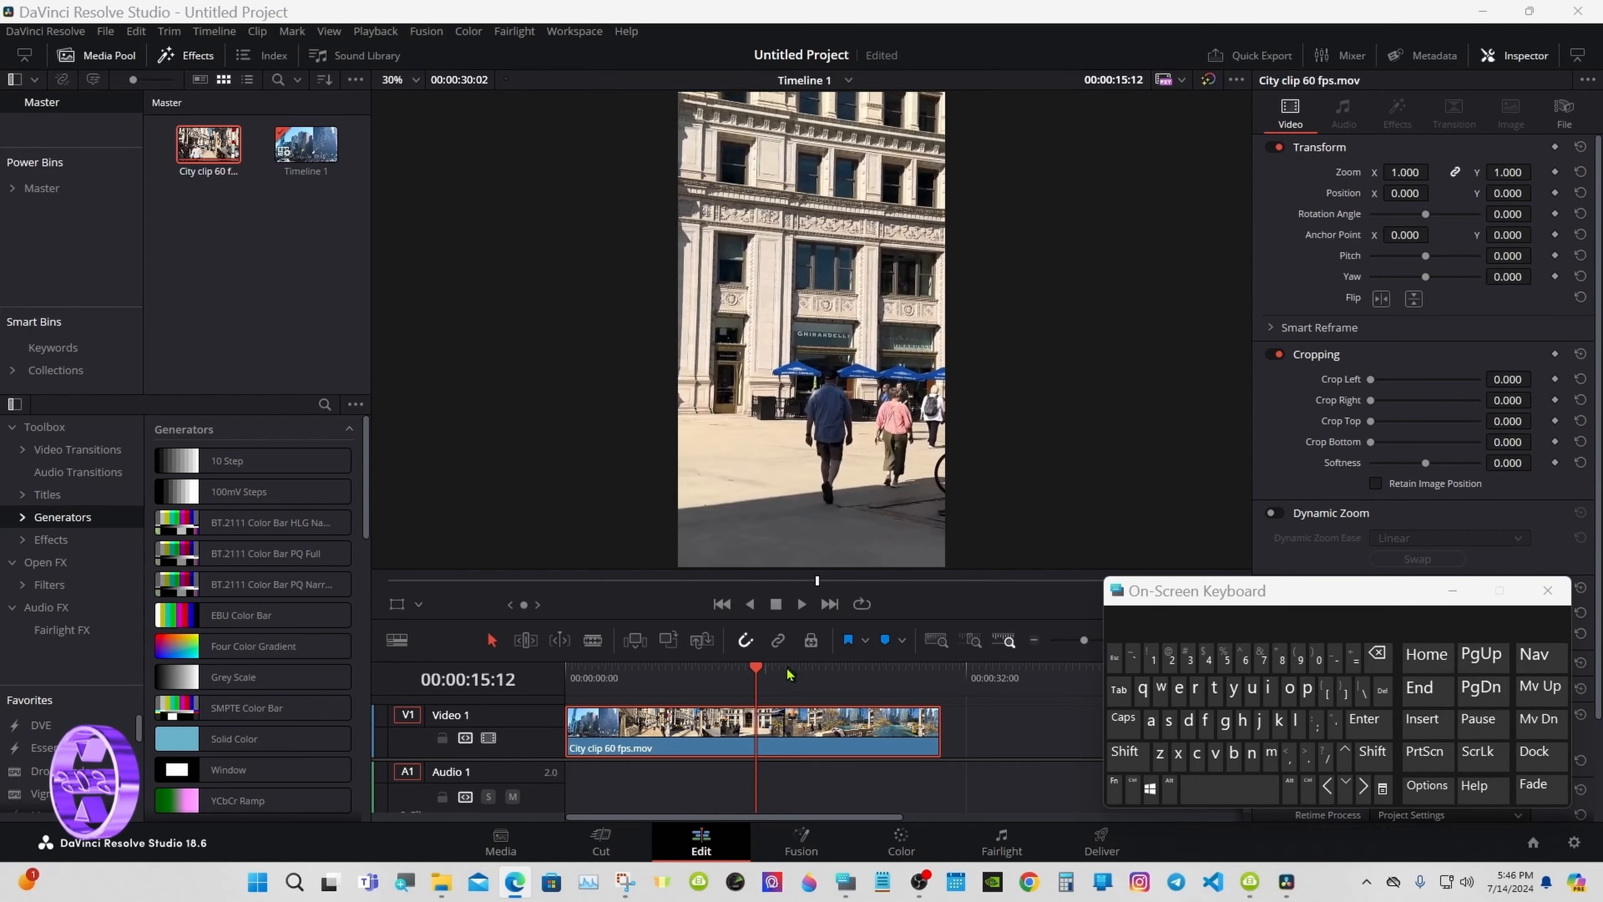
Step: Step the playhead frame by frame from 00:00:16:00 with the arrow keys
click(766, 672)
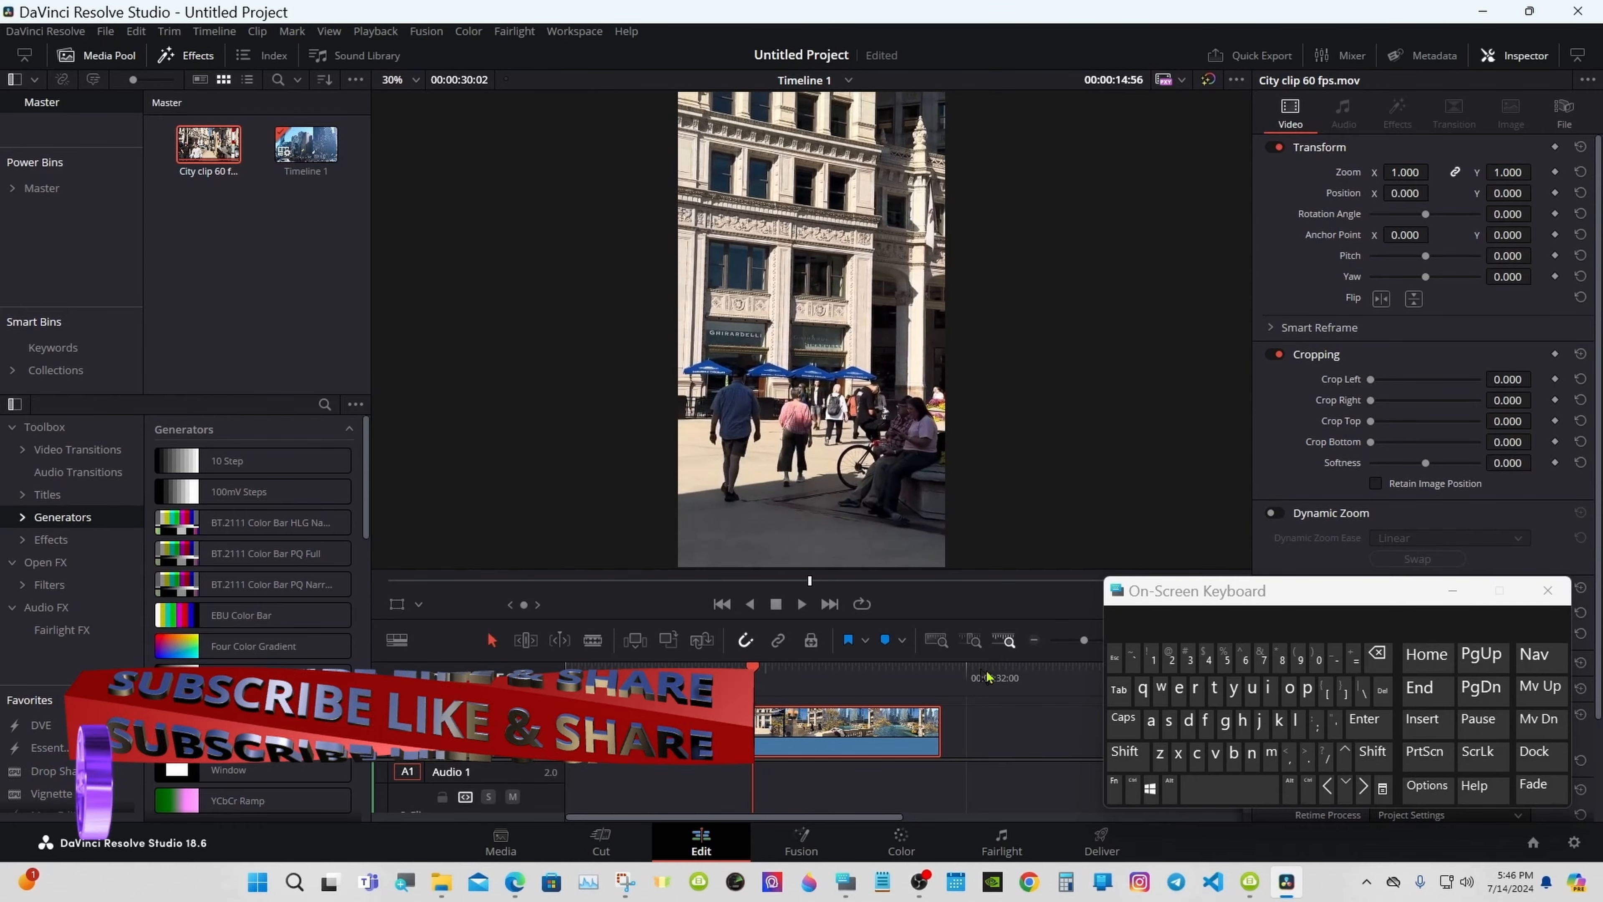
click(1364, 786)
click(1363, 786)
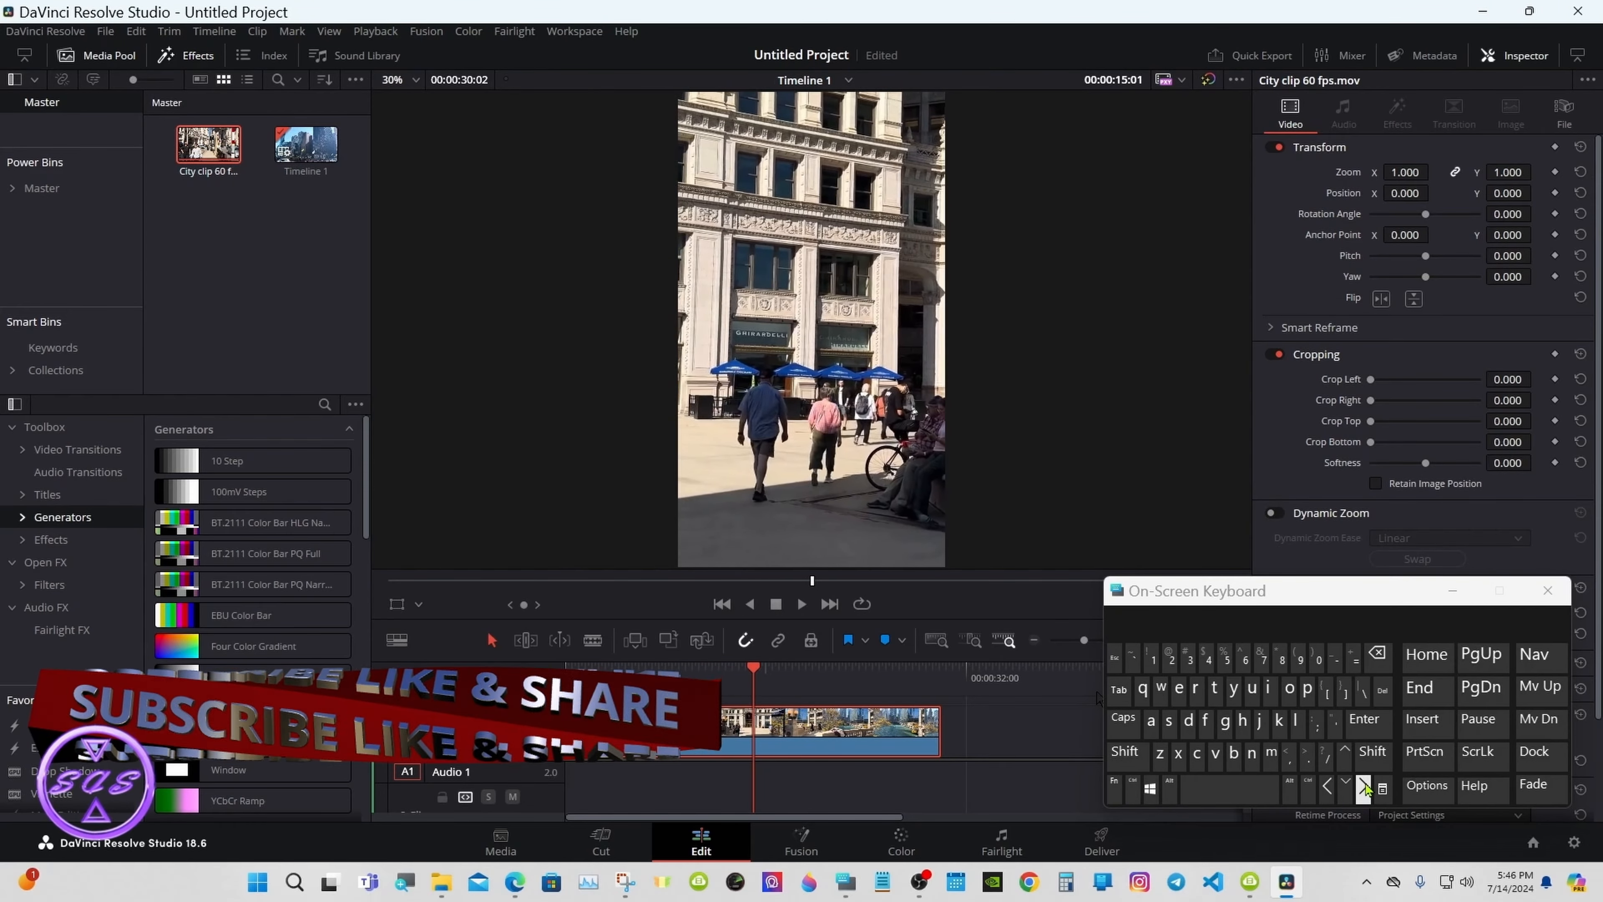
click(1364, 786)
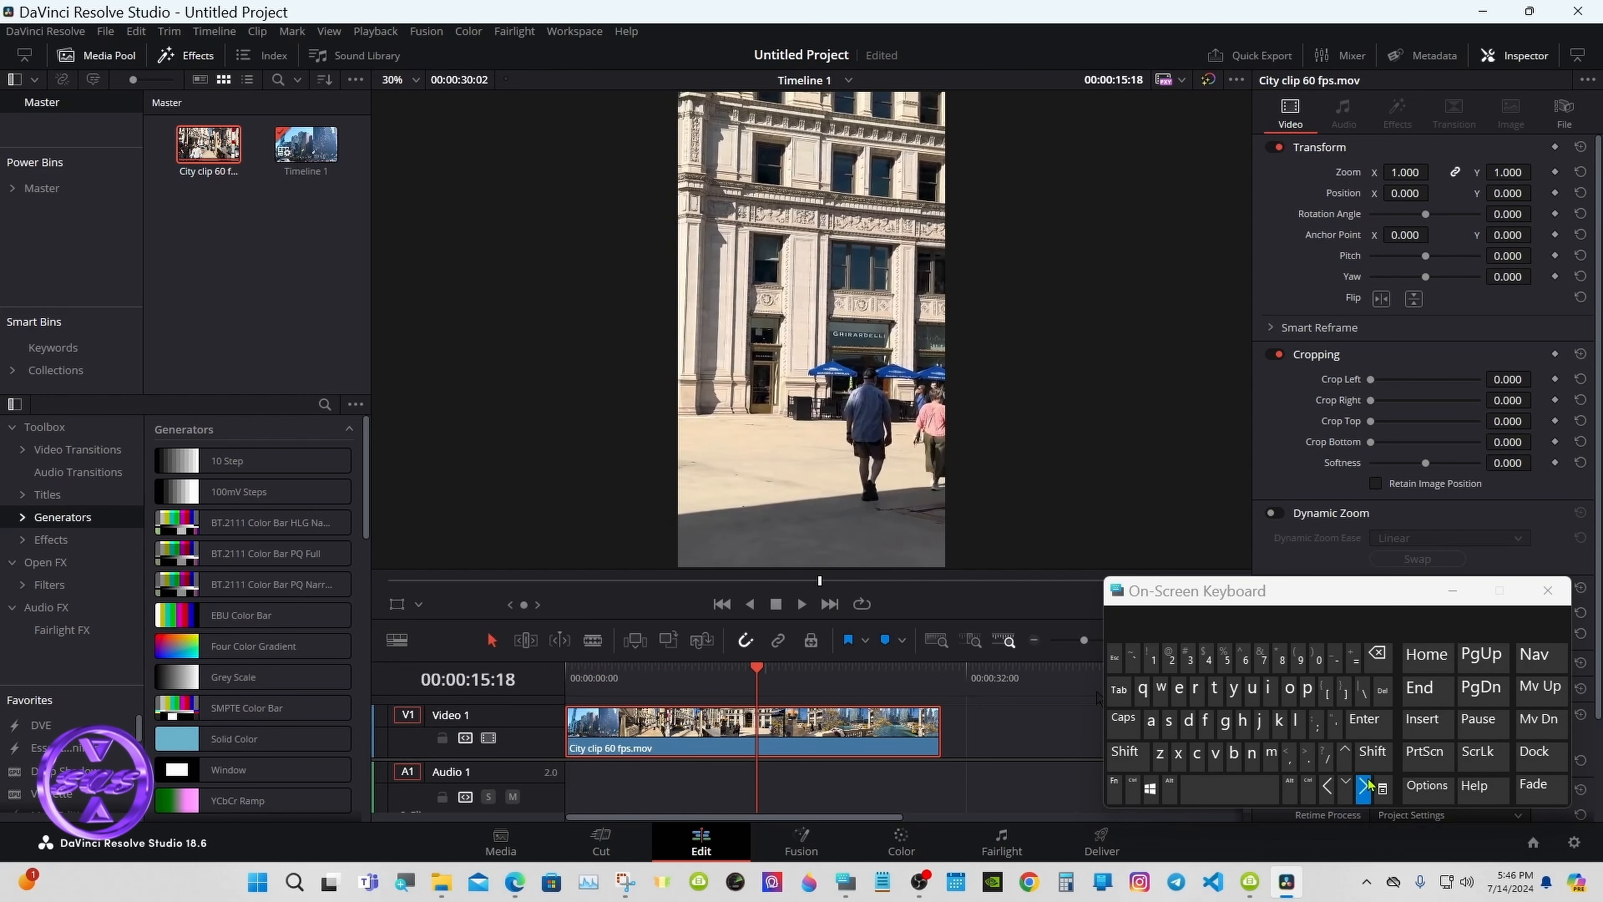
click(1363, 787)
click(1363, 786)
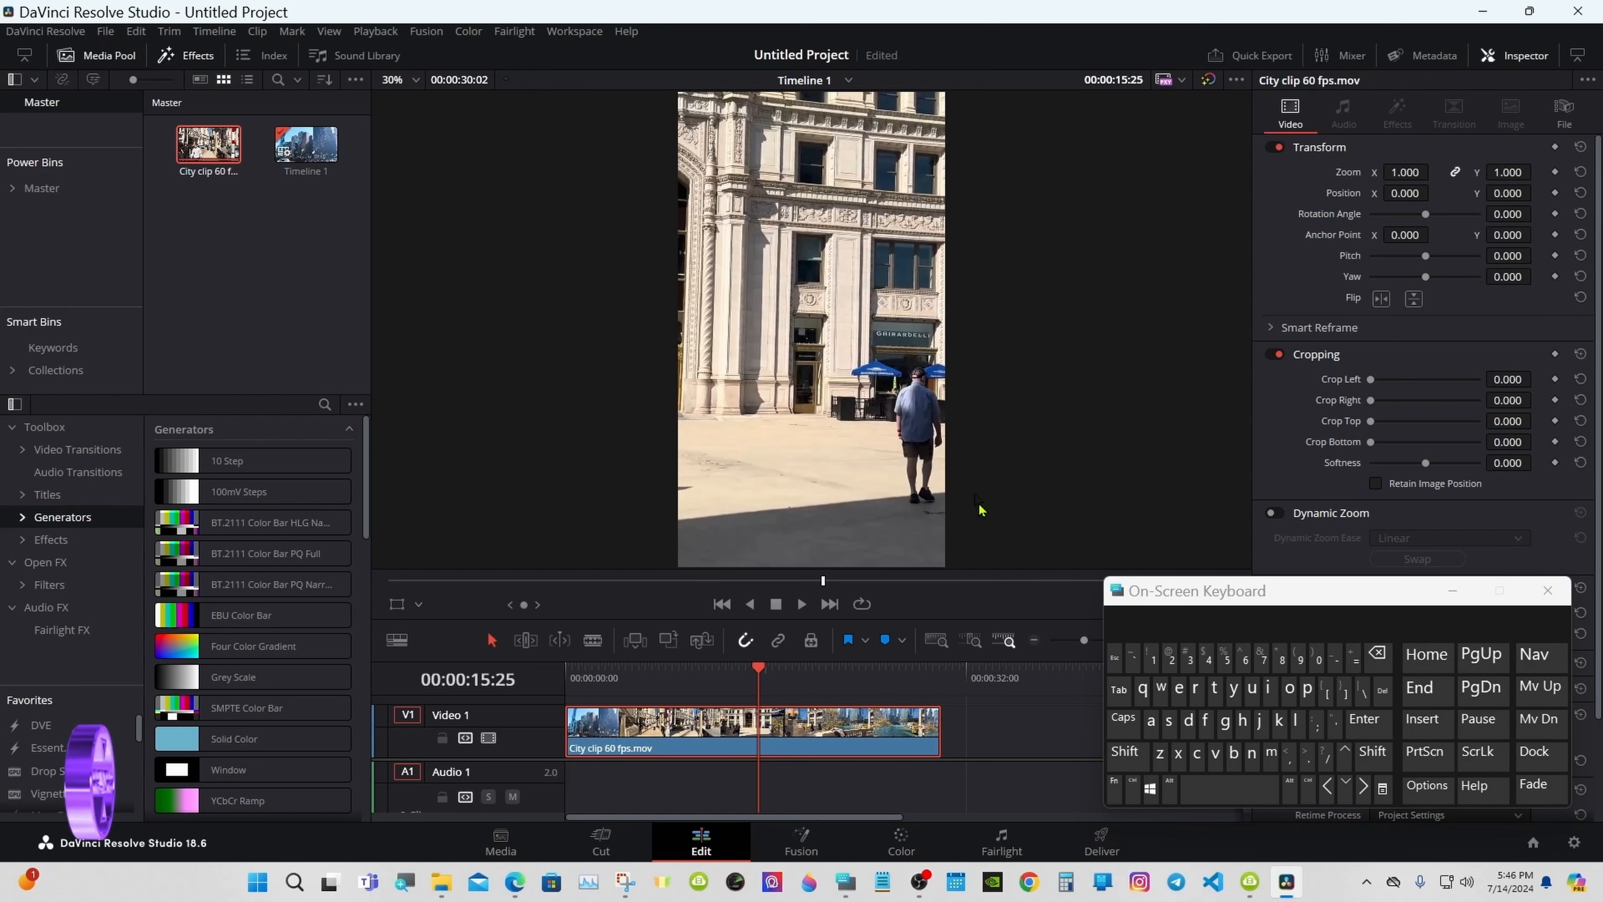
click(1326, 785)
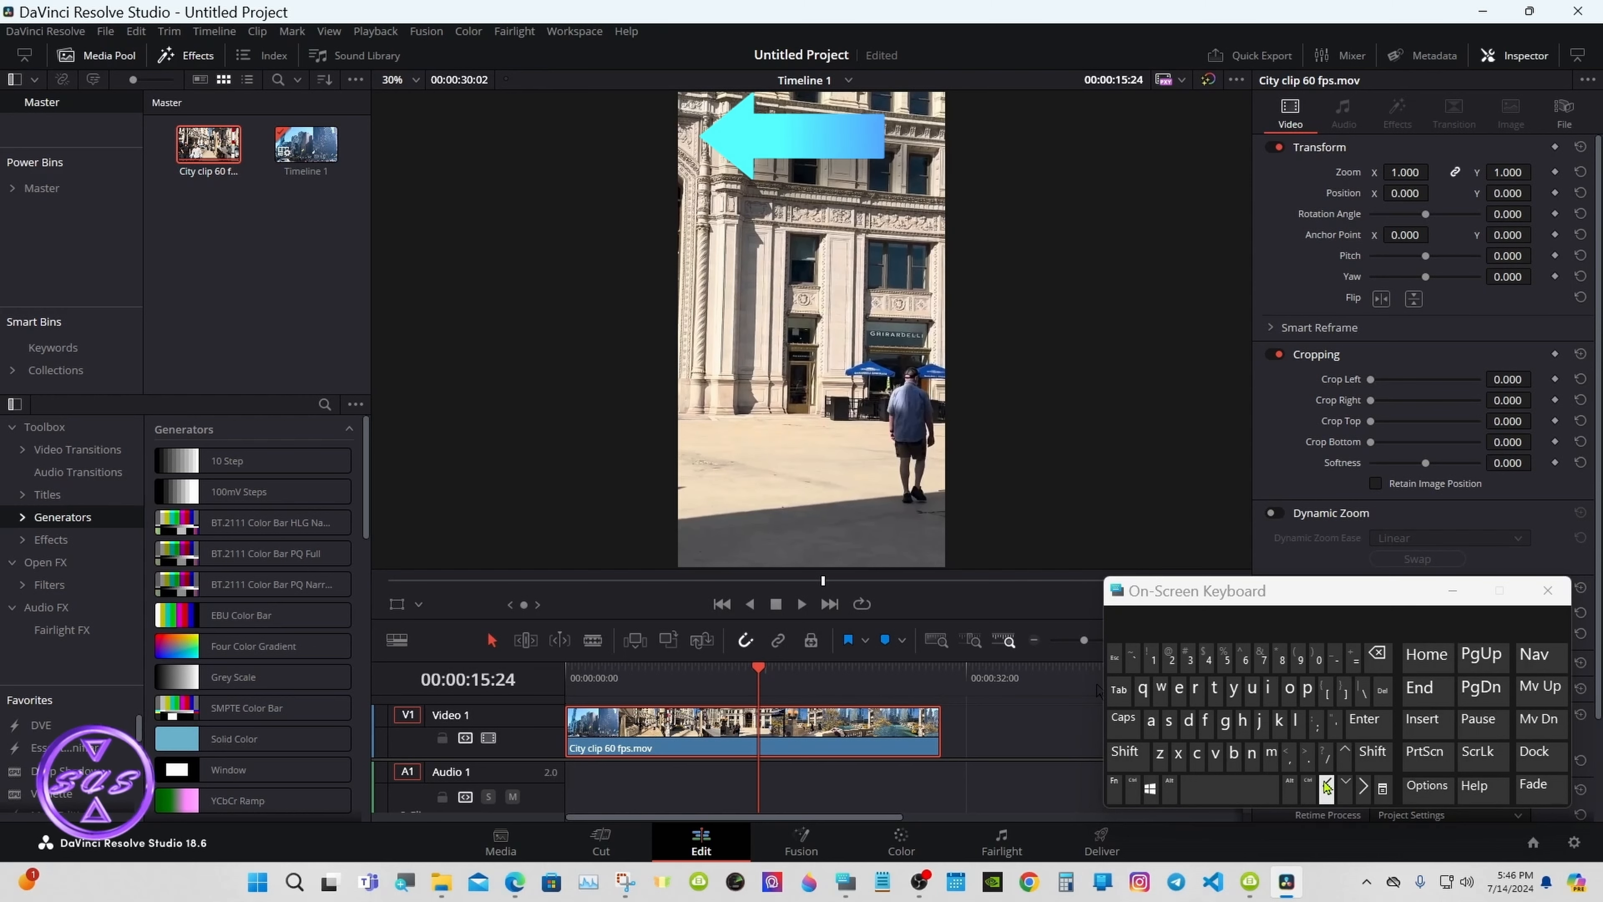
click(1326, 785)
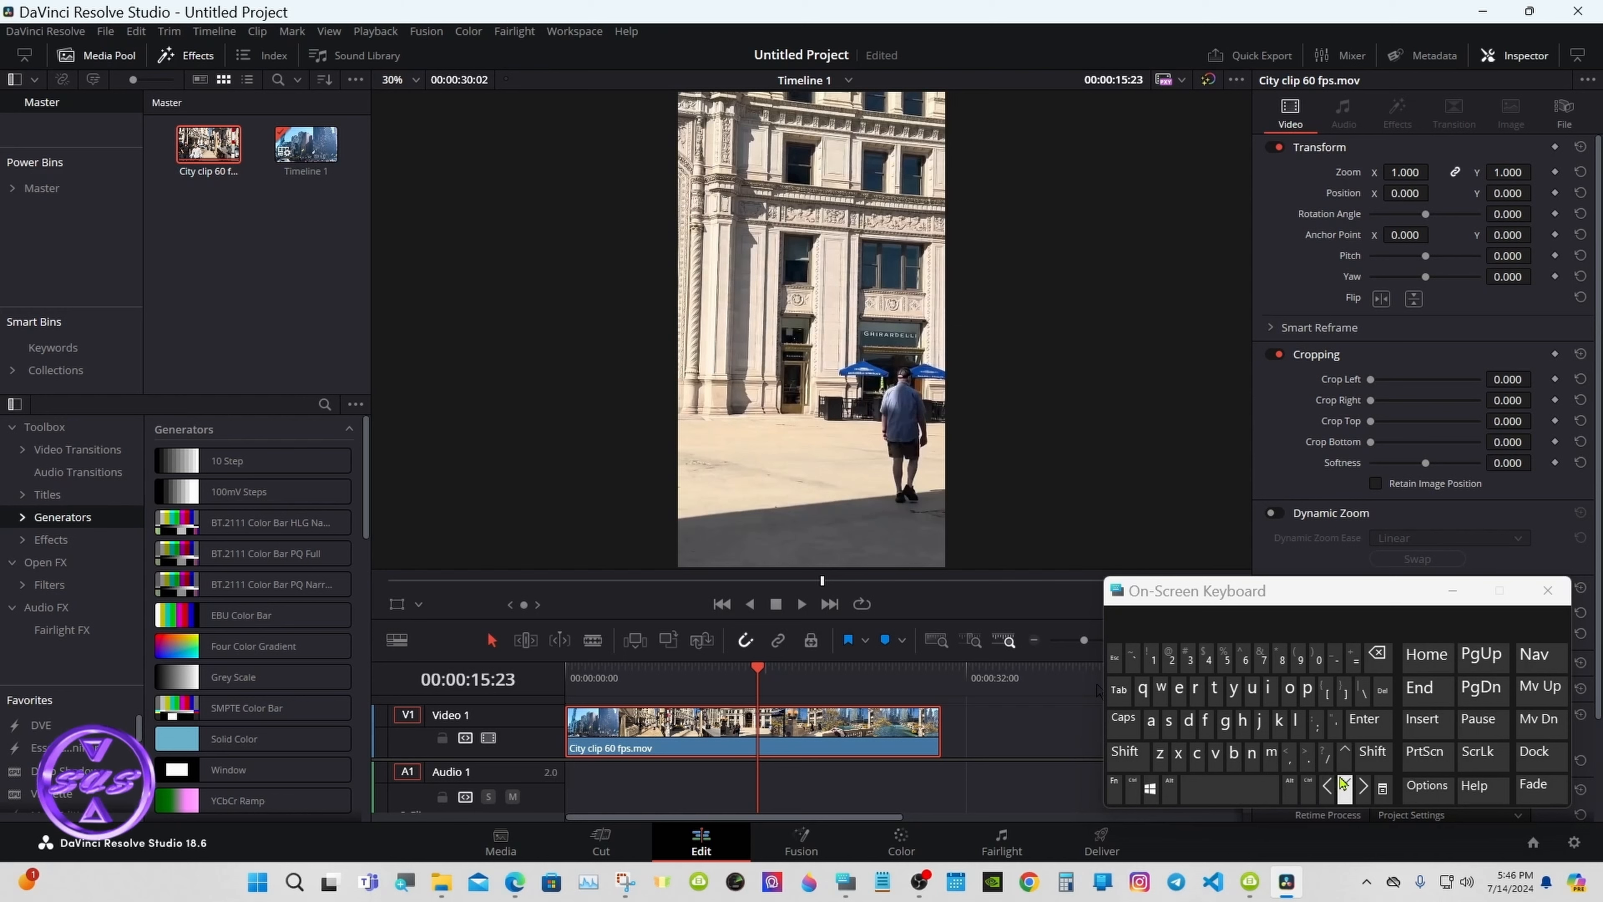
Step: Jump ahead by seconds with Shift+Right to 00:00:19:23 and split the clip with Ctrl+\
click(1369, 756)
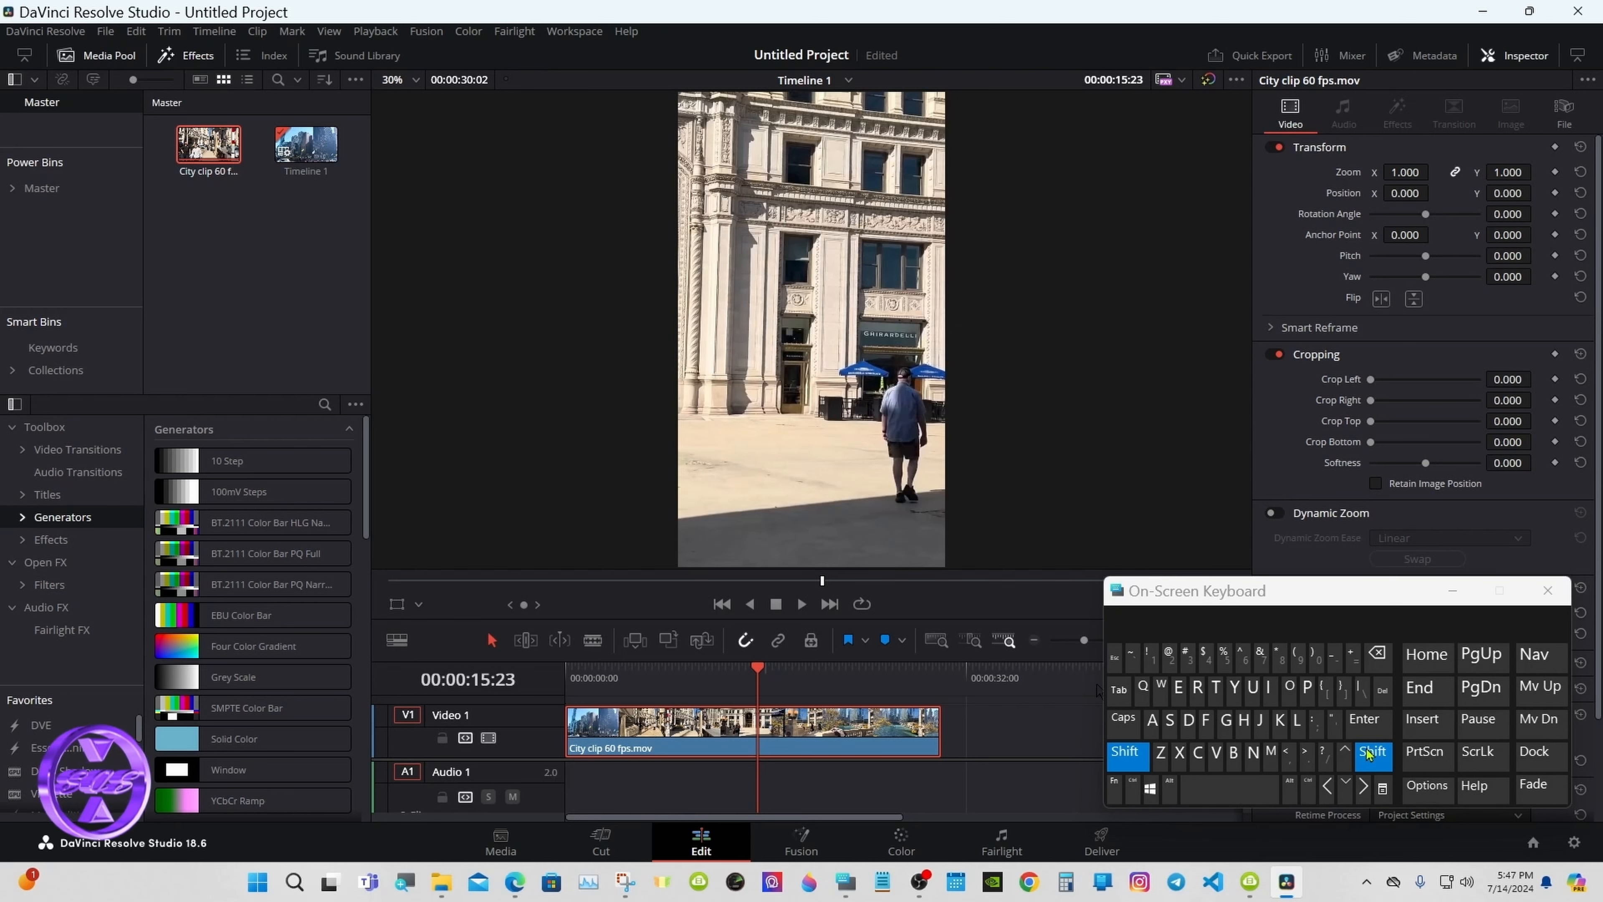
click(1363, 789)
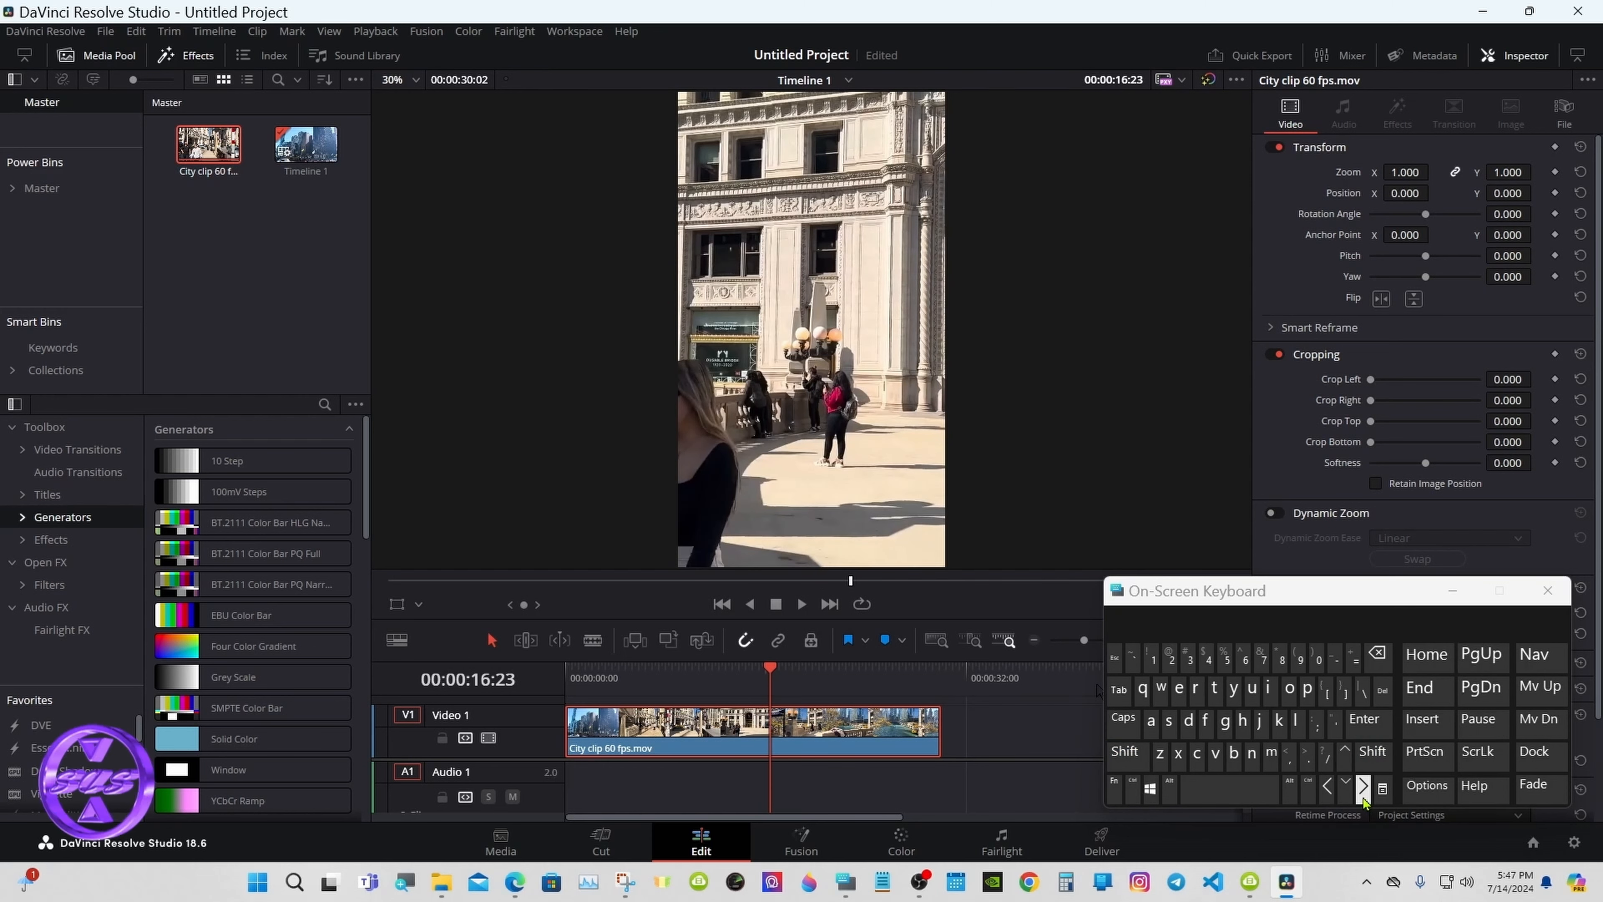
click(1372, 755)
click(1364, 790)
click(1372, 755)
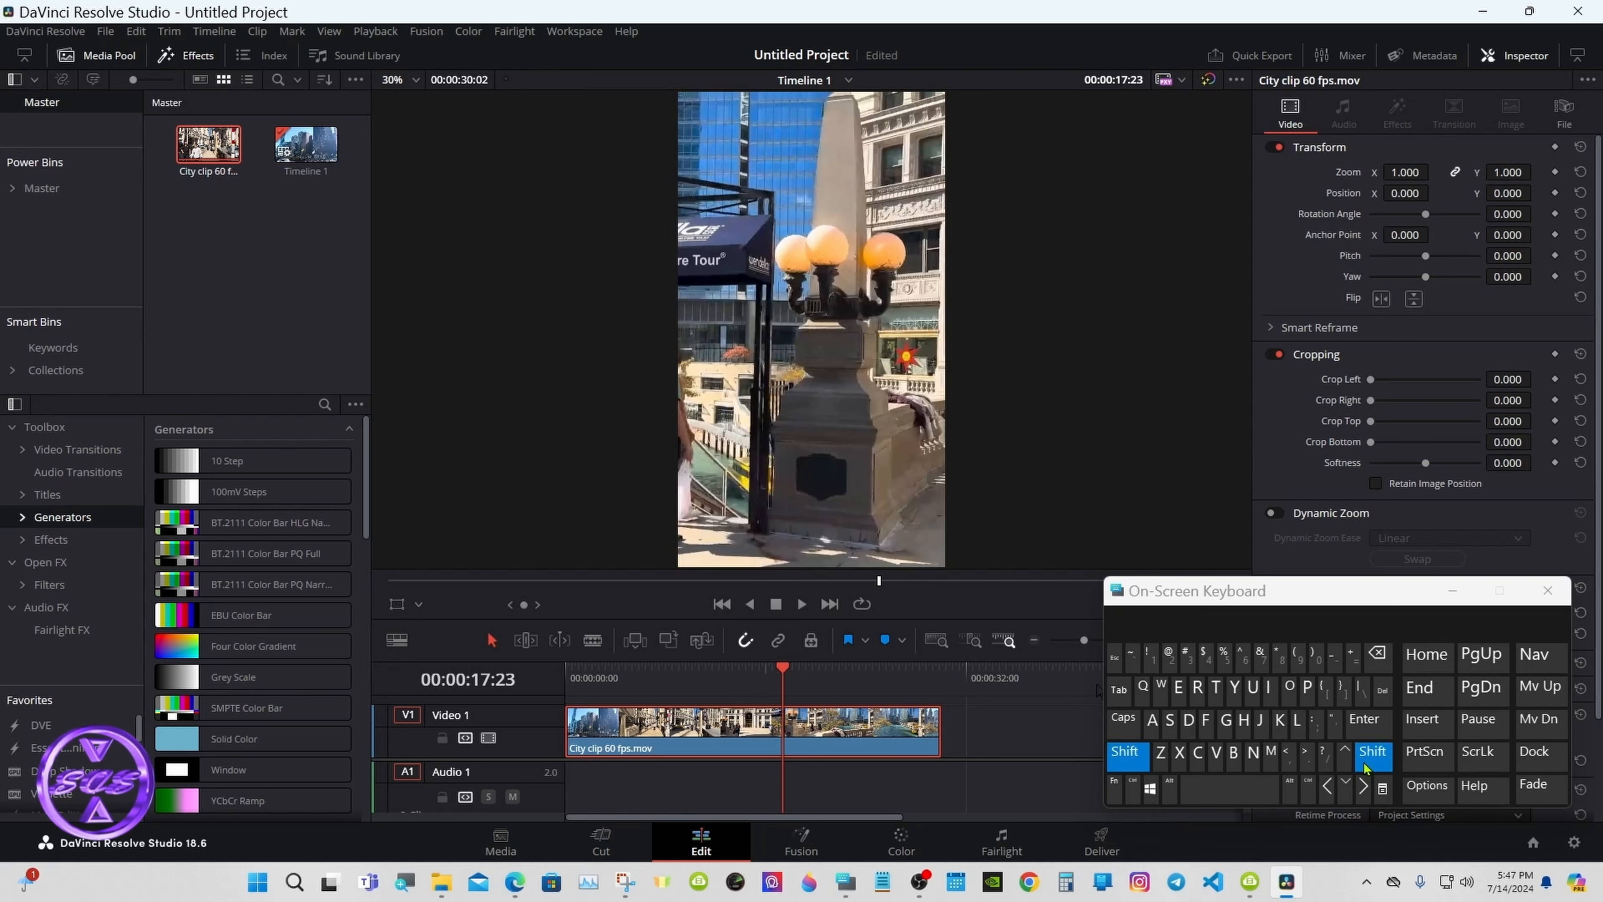
click(1364, 789)
click(1368, 761)
click(1364, 786)
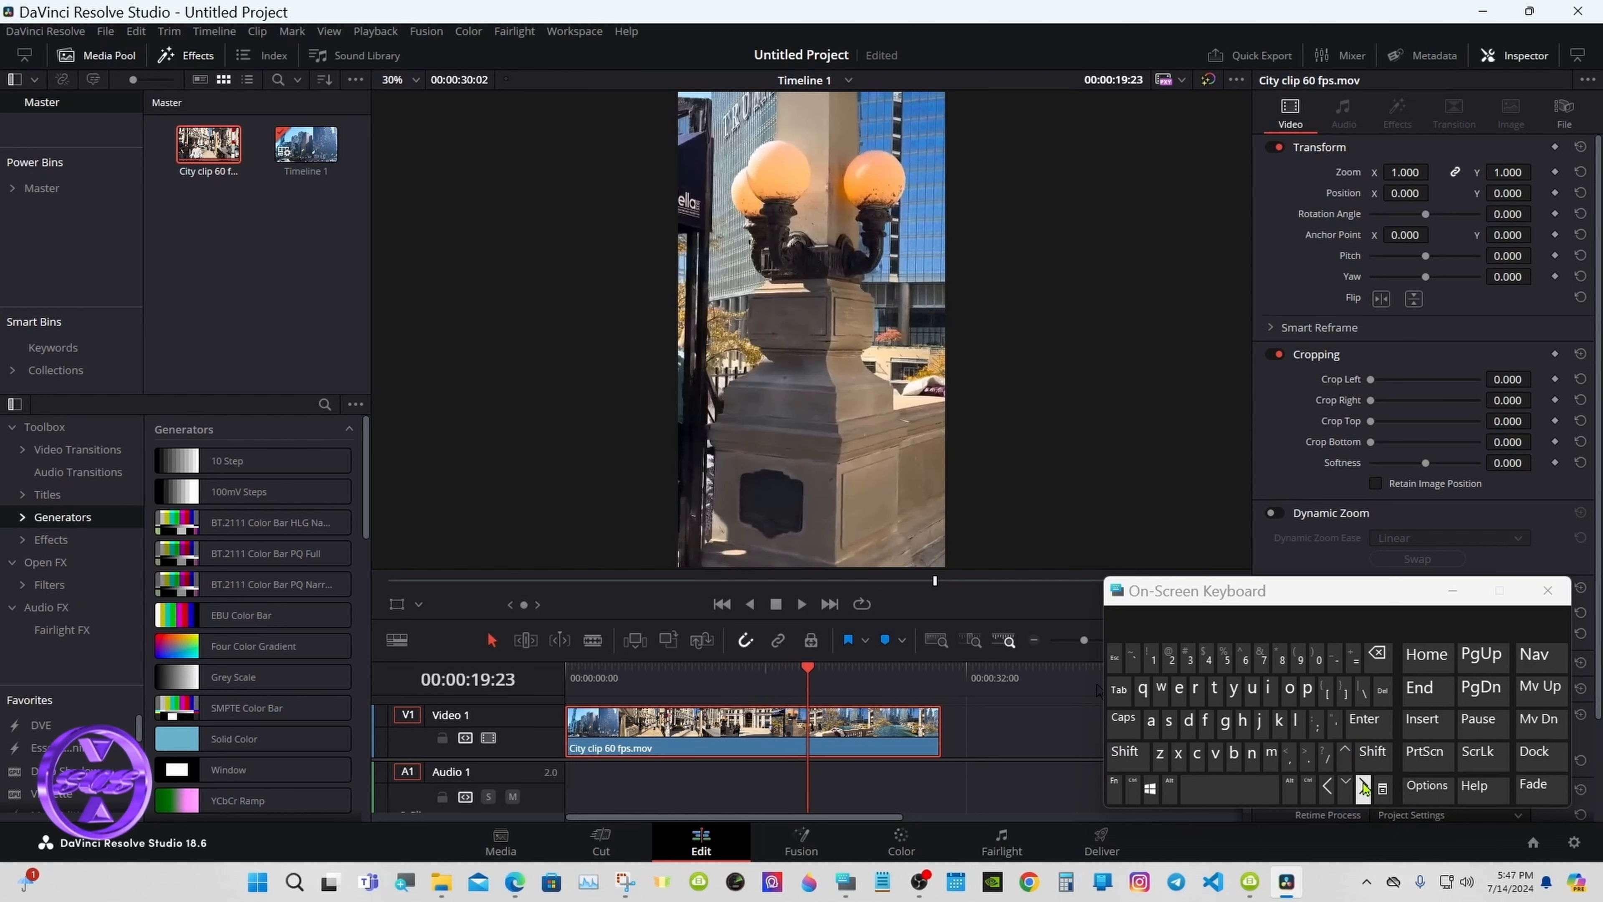
click(1134, 786)
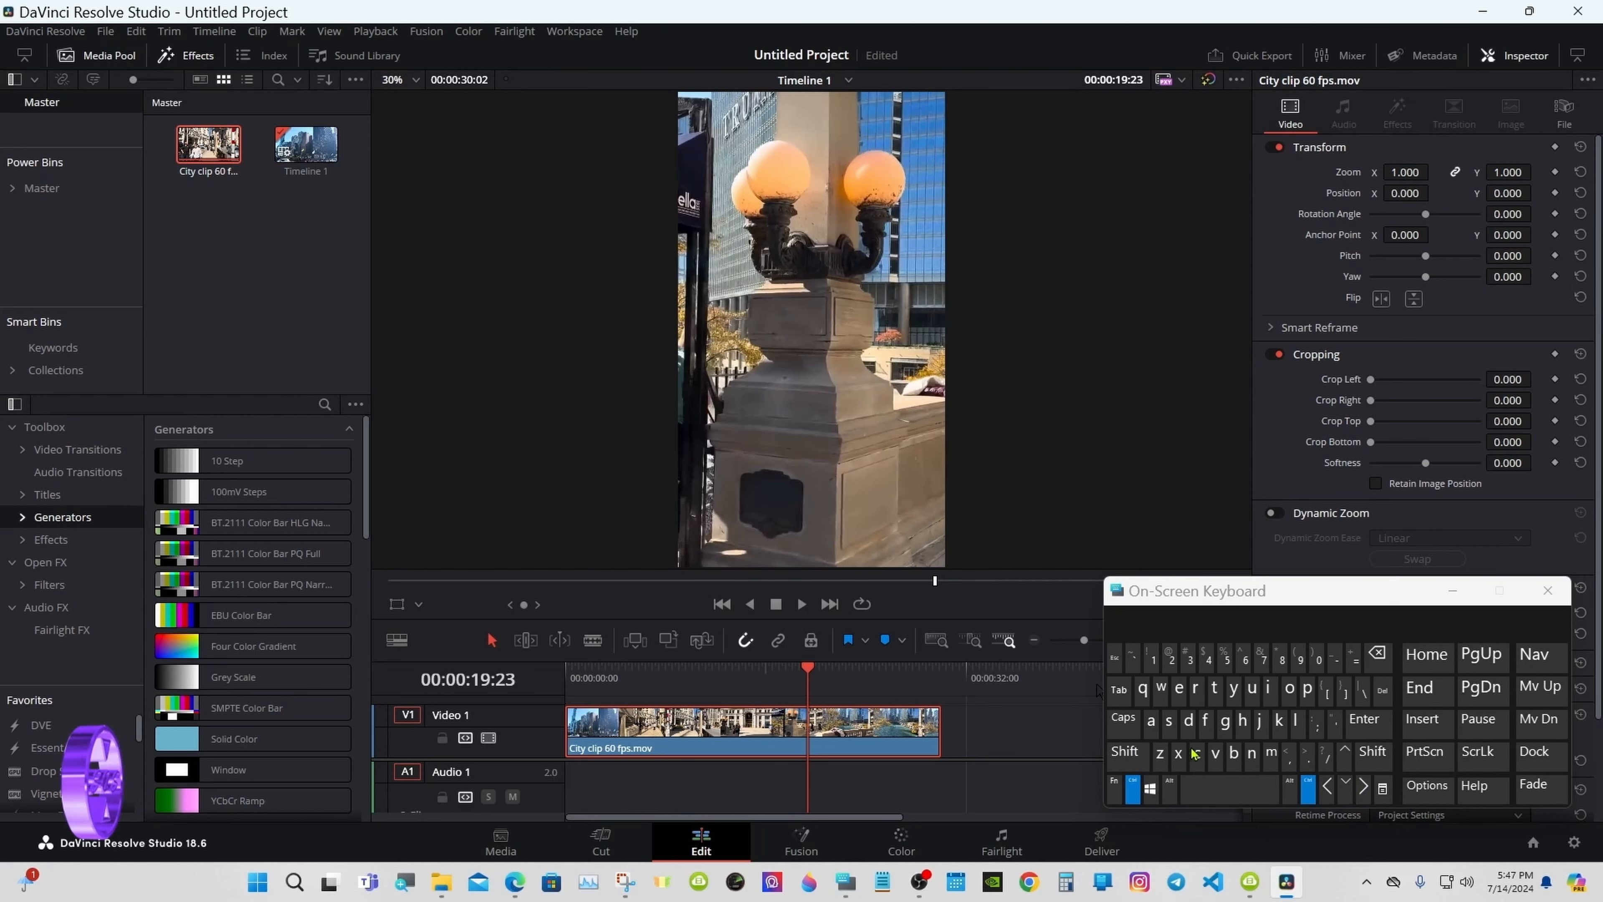
click(1363, 689)
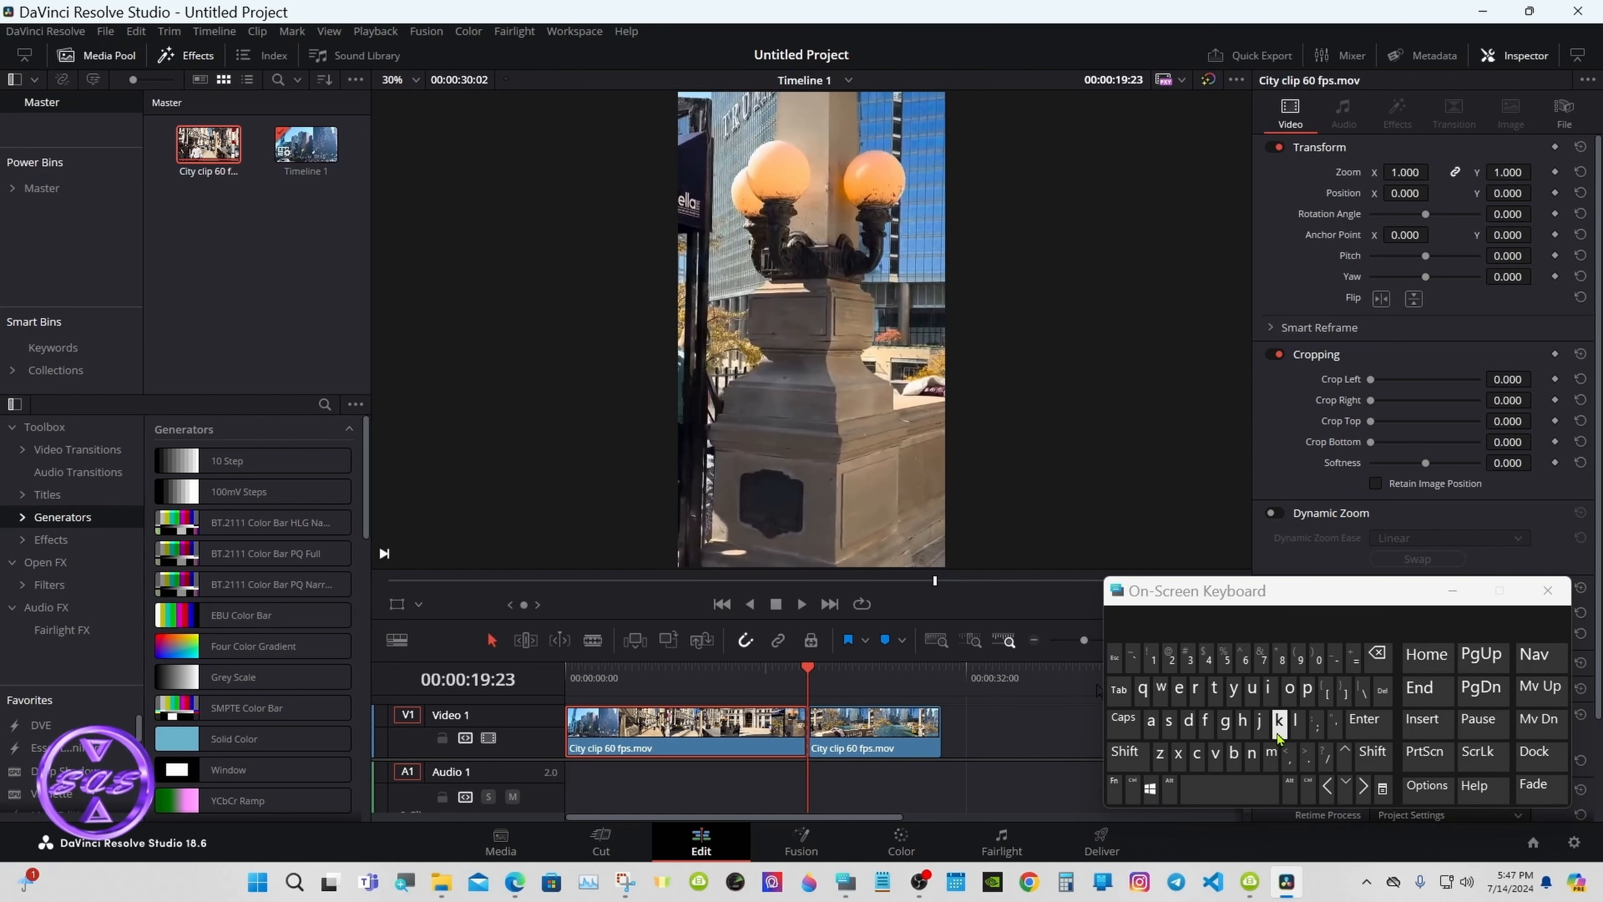
Step: Scrub back and fine-tune the playhead frame by frame to 00:00:16:22
mouse_move(755, 675)
mouse_down()
mouse_move(736, 676)
mouse_move(773, 665)
mouse_up()
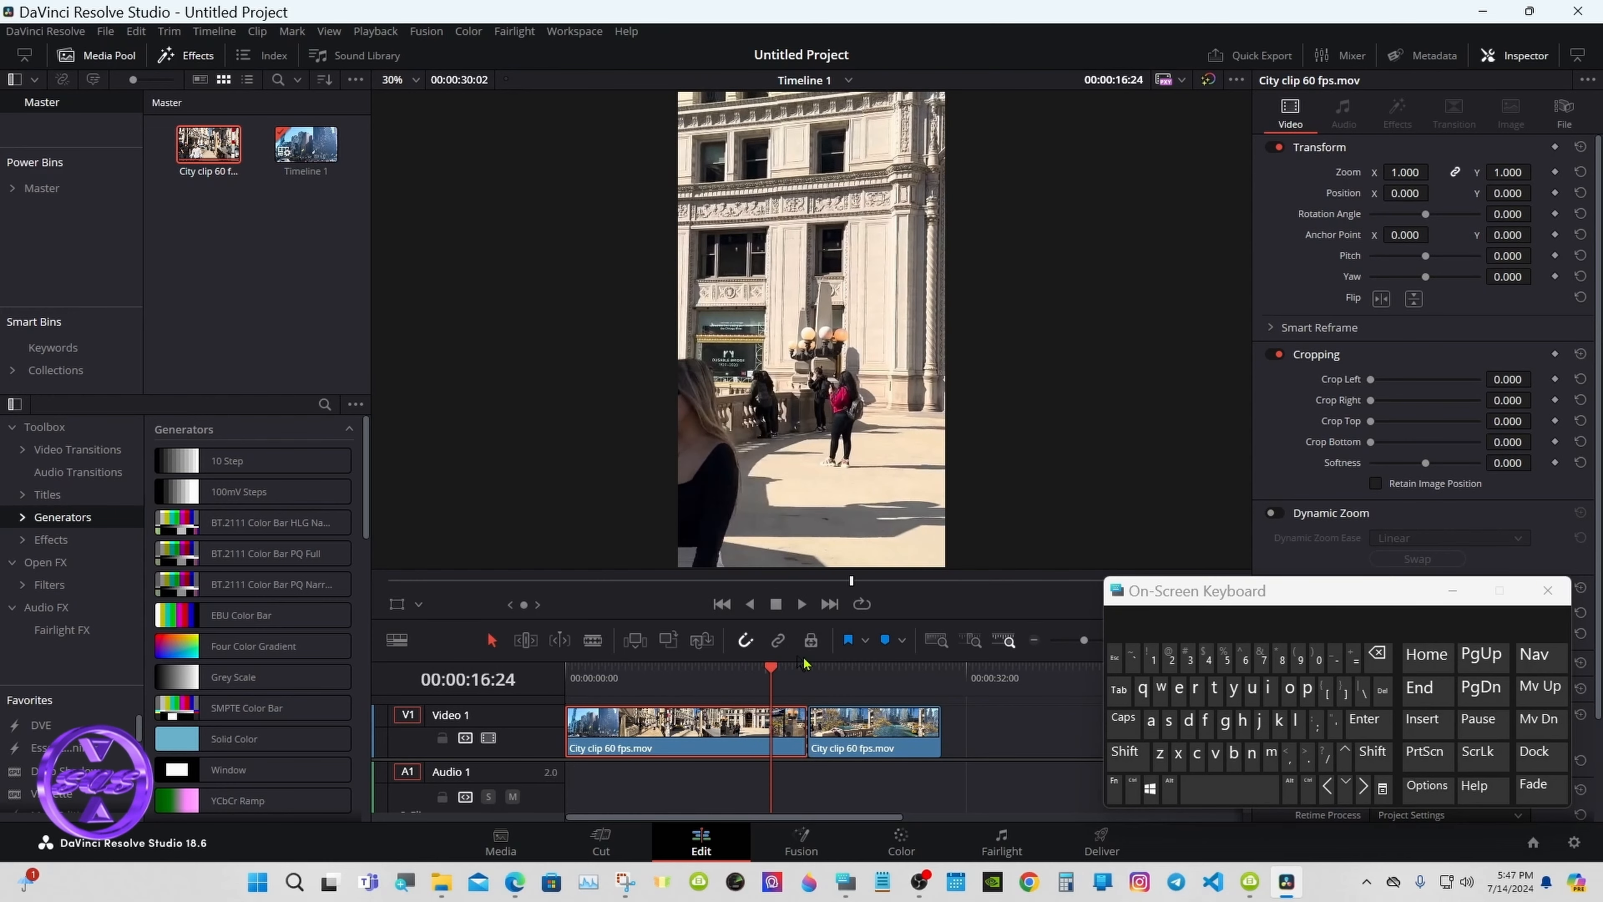
click(1364, 786)
click(1328, 786)
click(1328, 786)
click(1329, 786)
click(1328, 786)
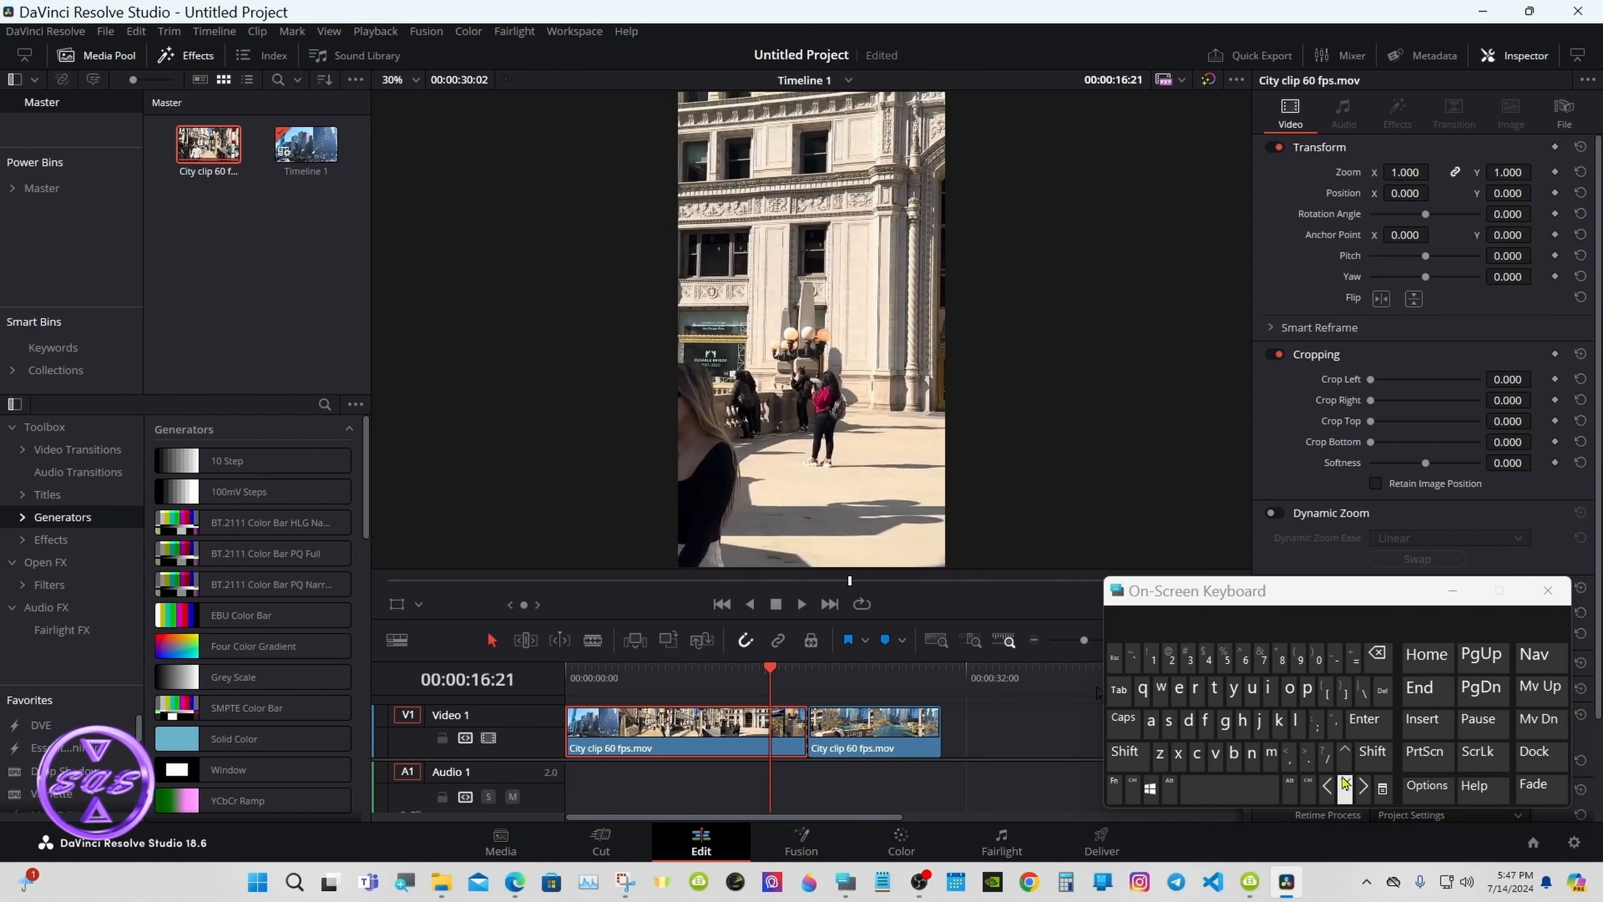
click(1364, 786)
click(1363, 786)
click(1328, 786)
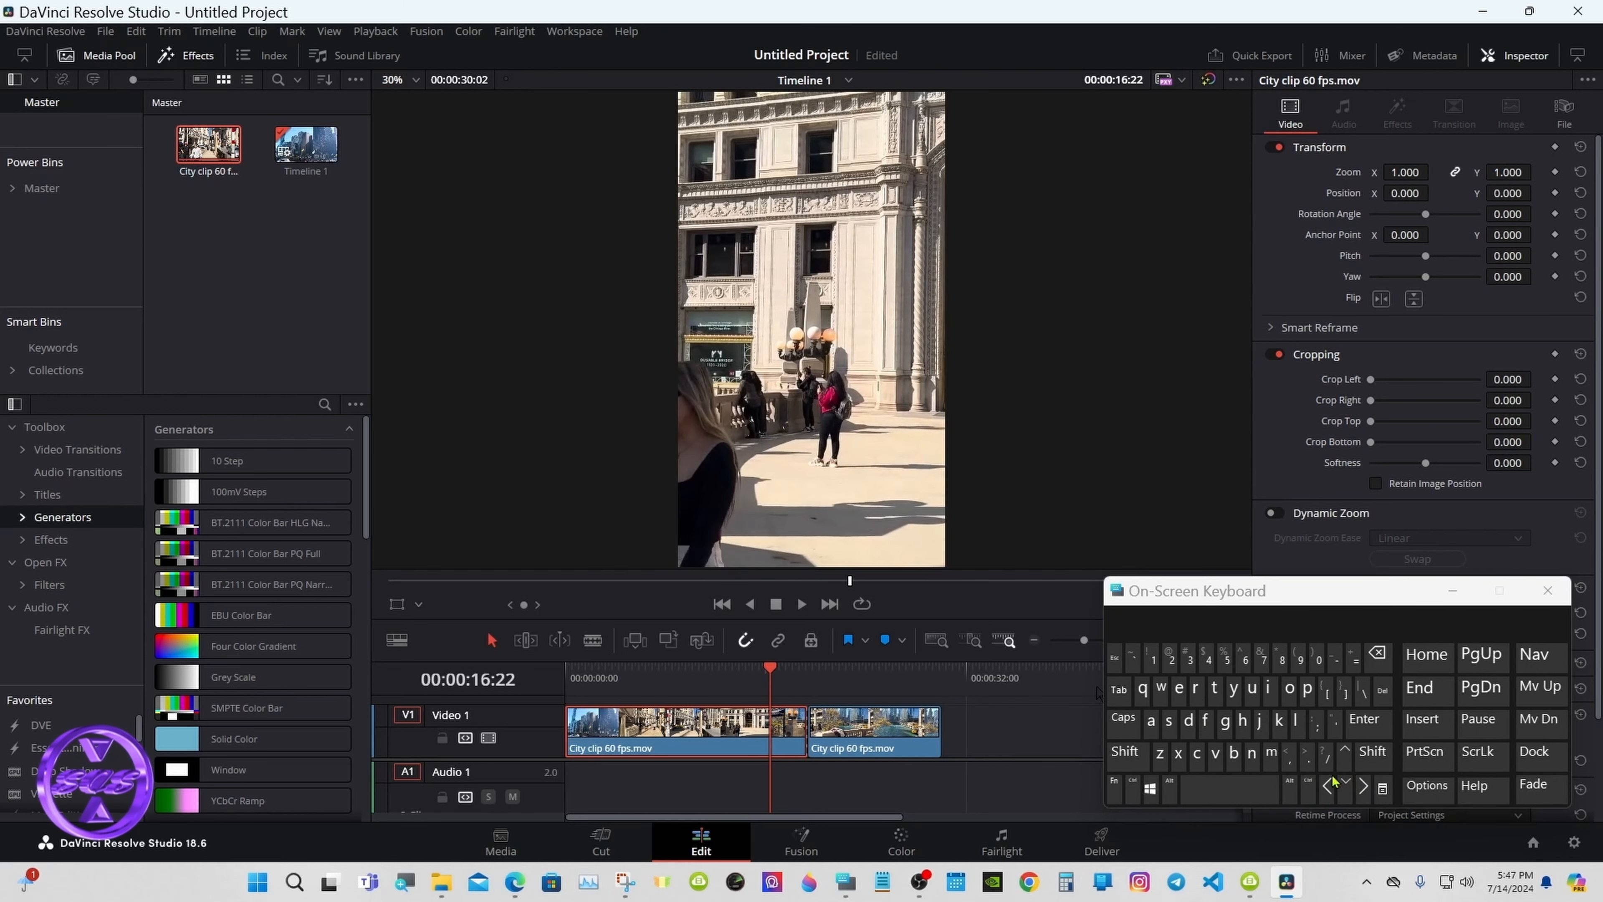
Step: Jump the playhead back second by second with Shift+Left to 00:00:12:22
click(1366, 752)
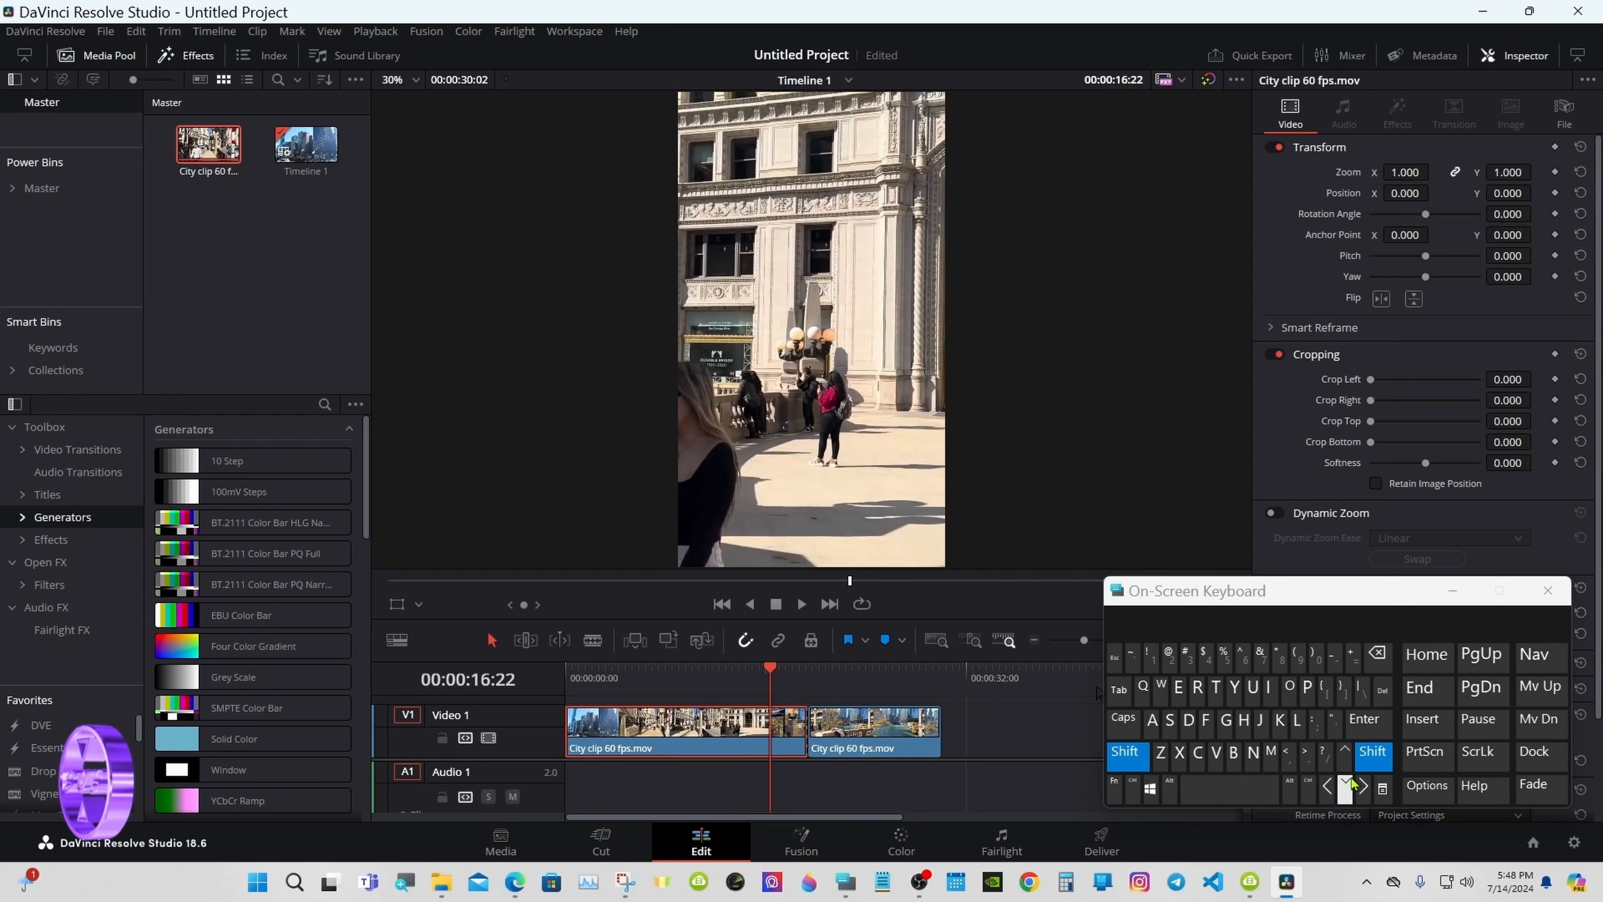
click(1363, 786)
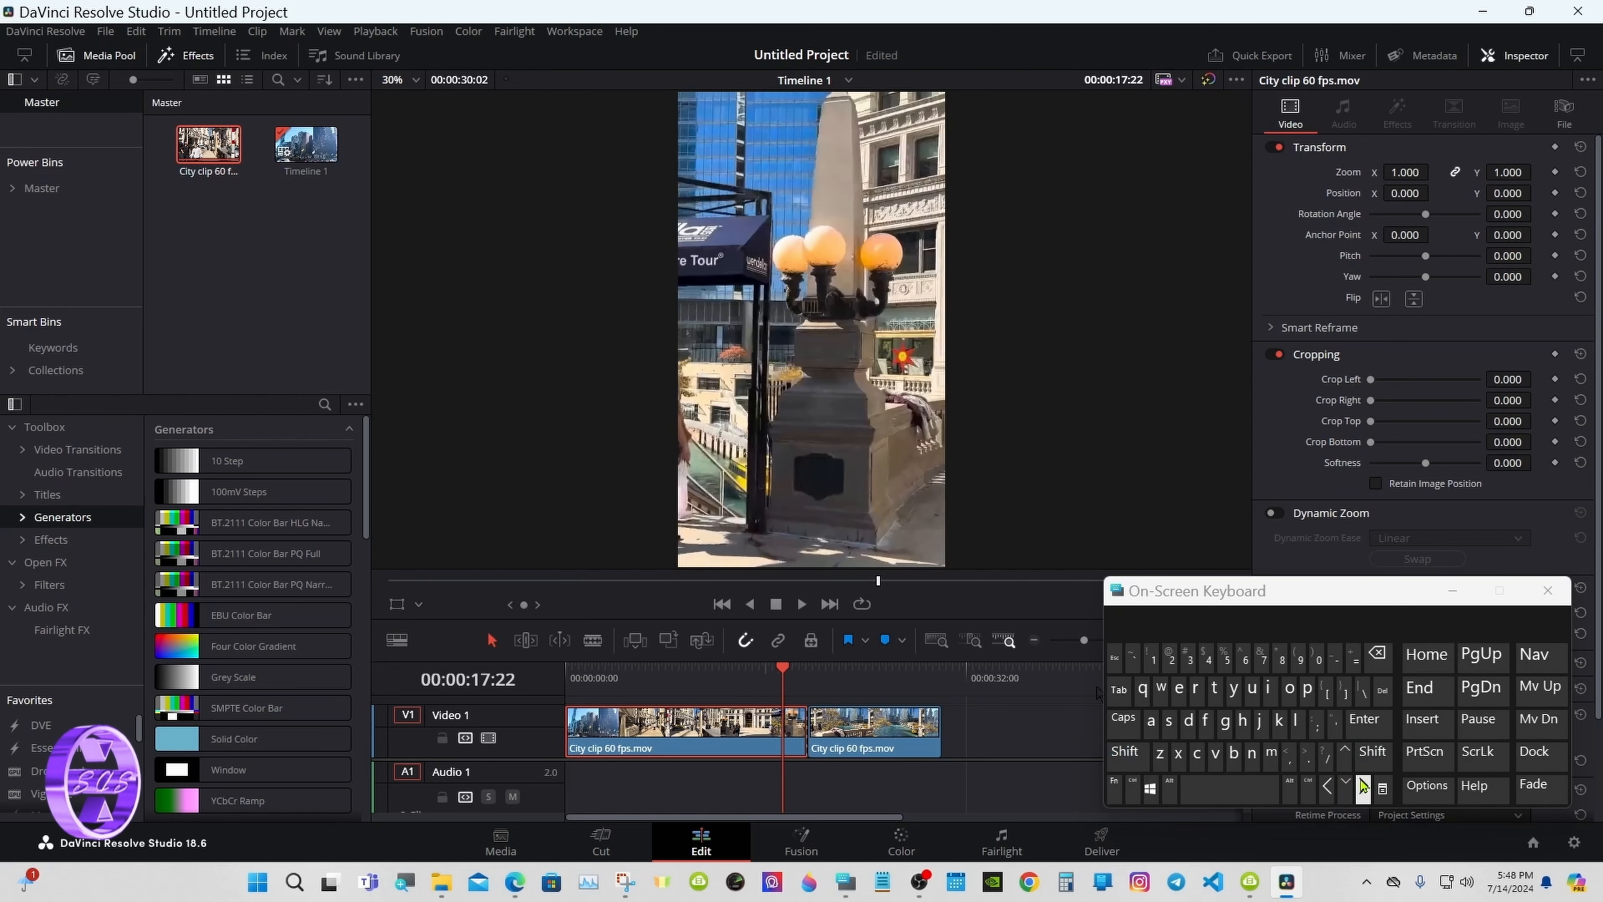
click(1367, 753)
click(1327, 786)
click(1358, 756)
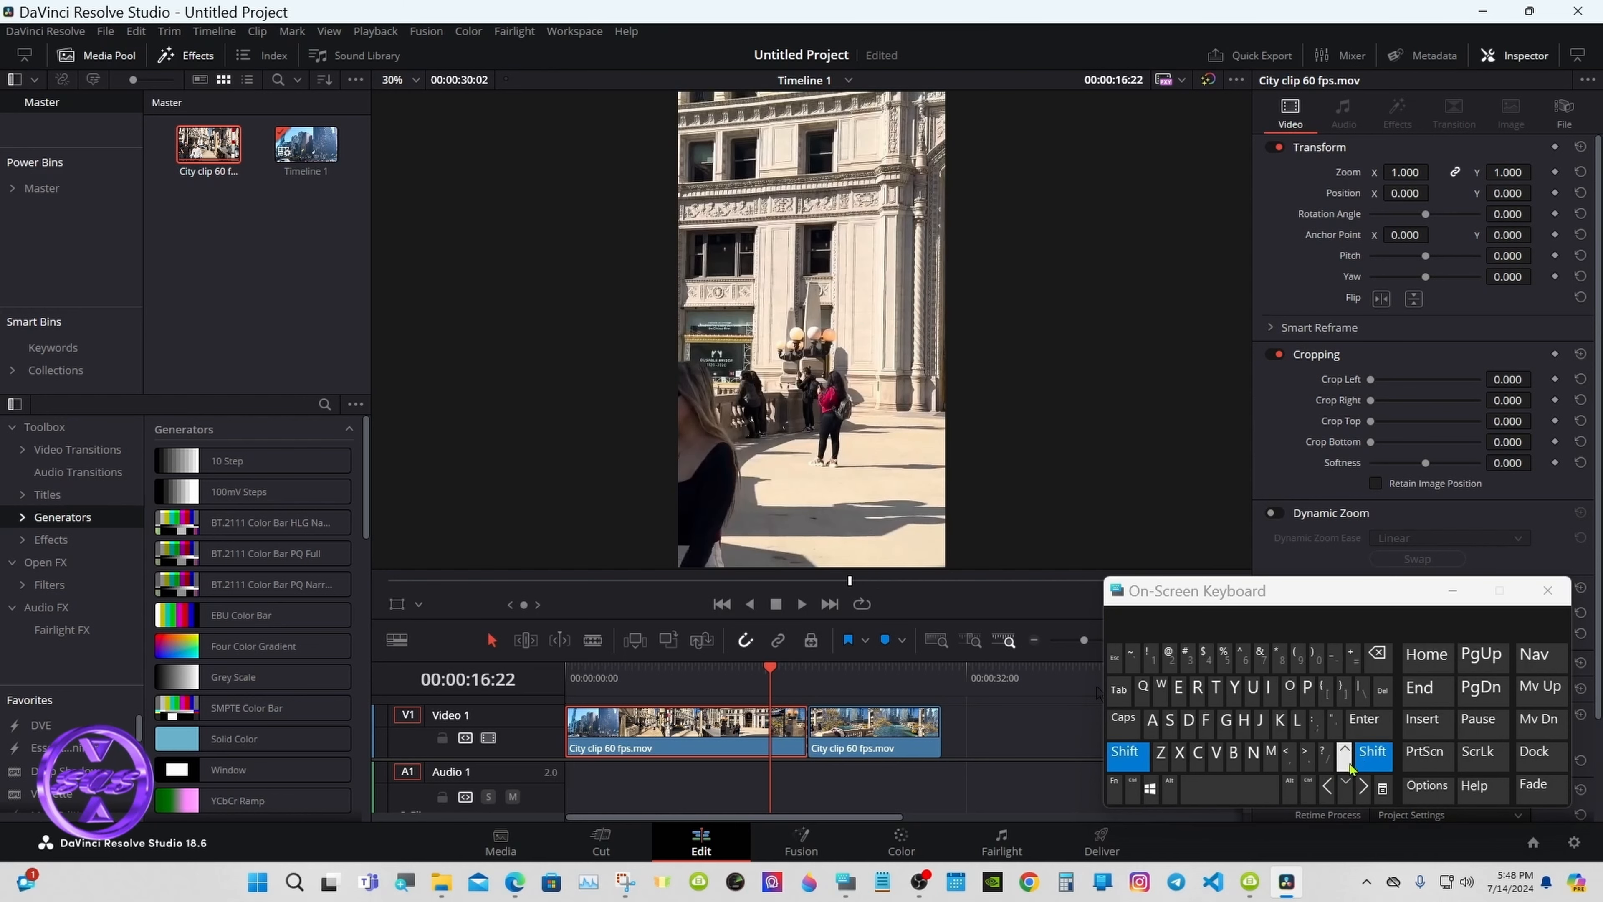
click(1327, 786)
click(1358, 758)
click(1327, 786)
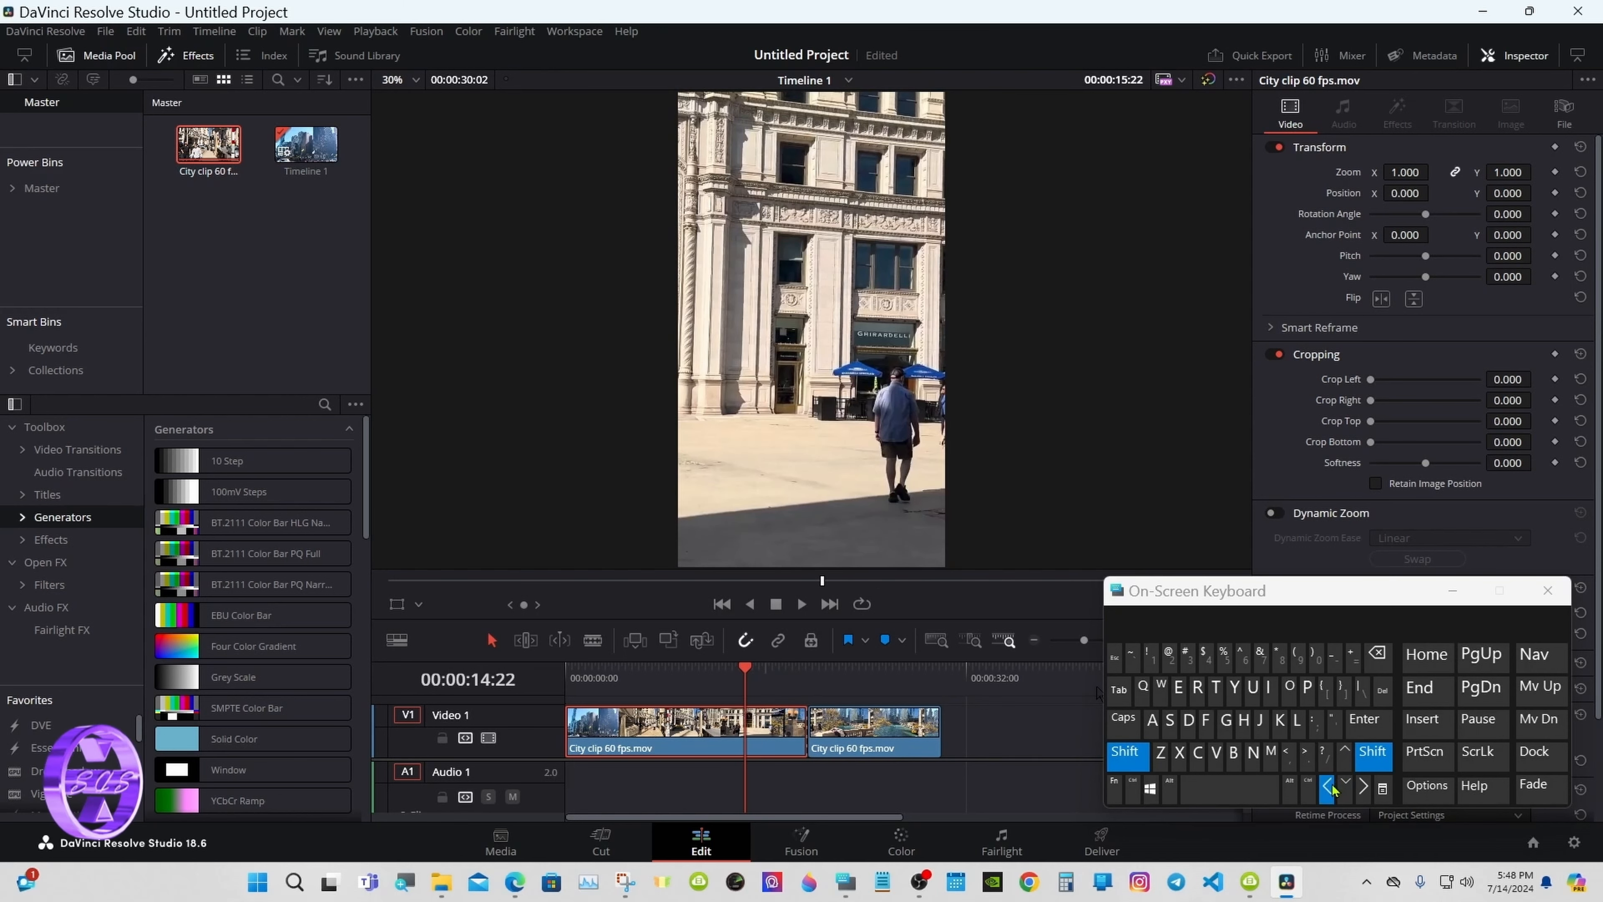
click(1359, 758)
click(1327, 786)
click(1359, 758)
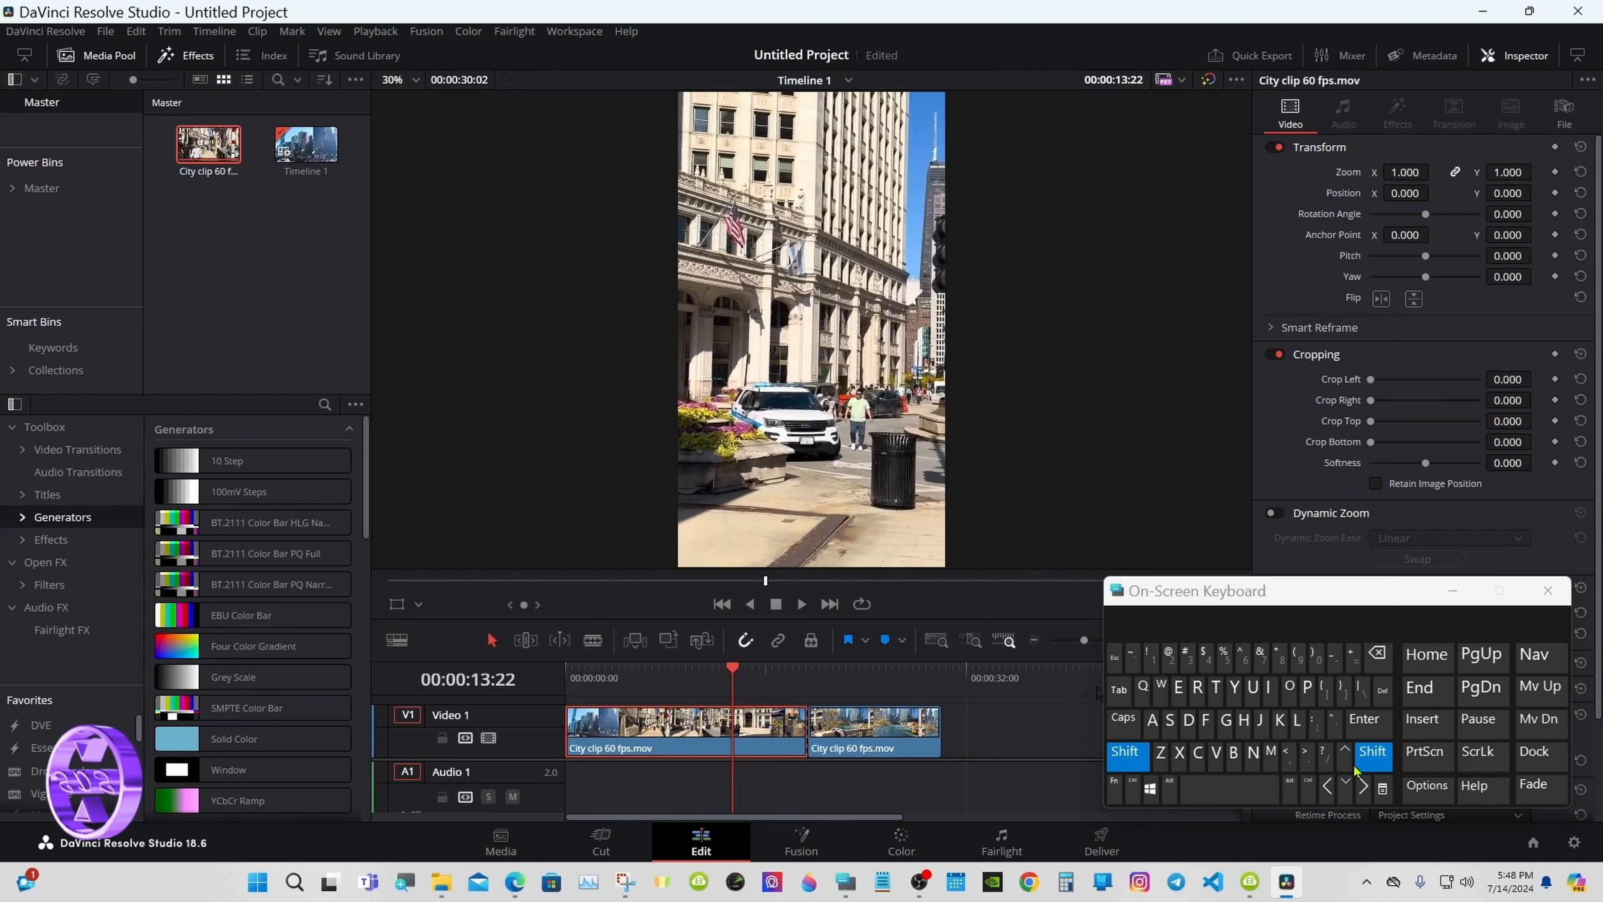
click(1327, 786)
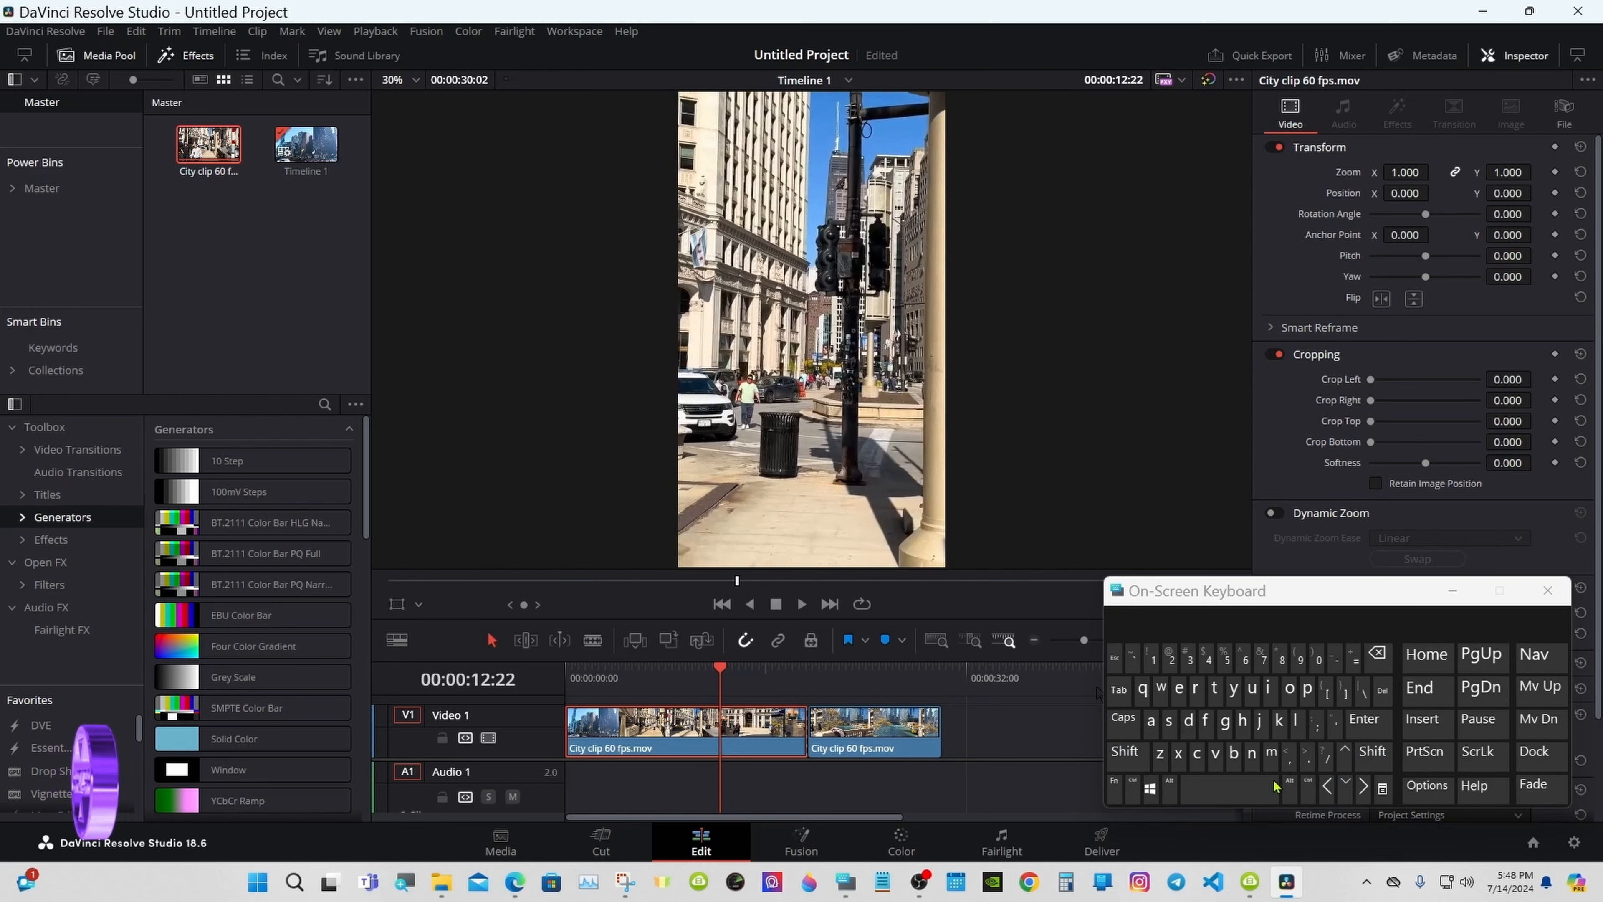
Step: Split the clip at 00:00:12:22 with Ctrl+\ and minimize the On-Screen Keyboard
click(1136, 783)
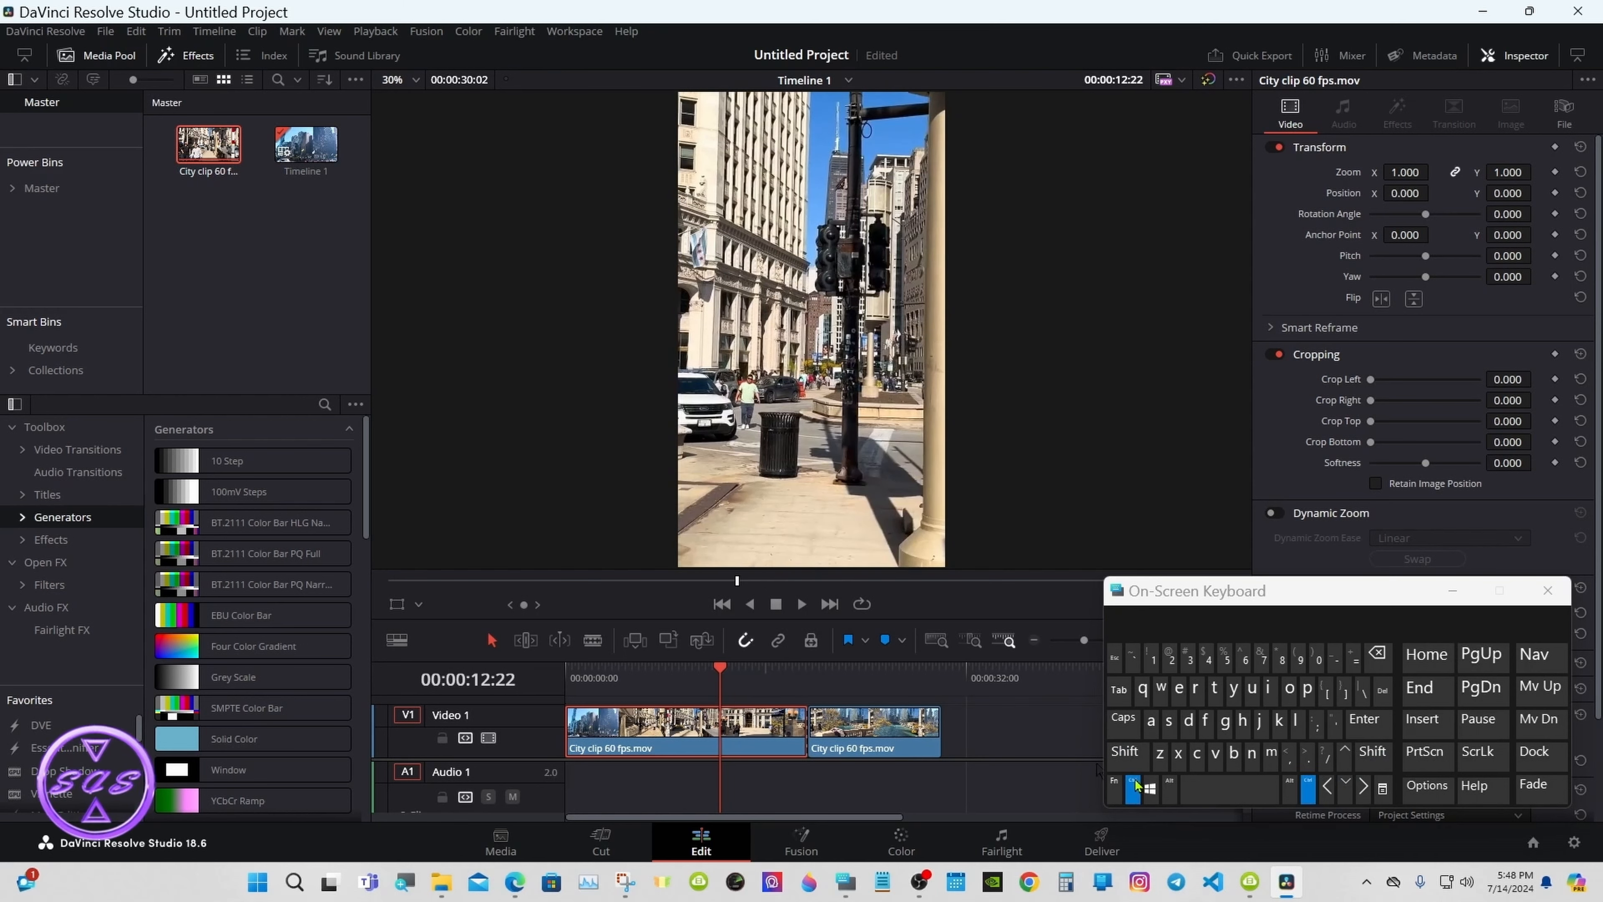
click(1362, 693)
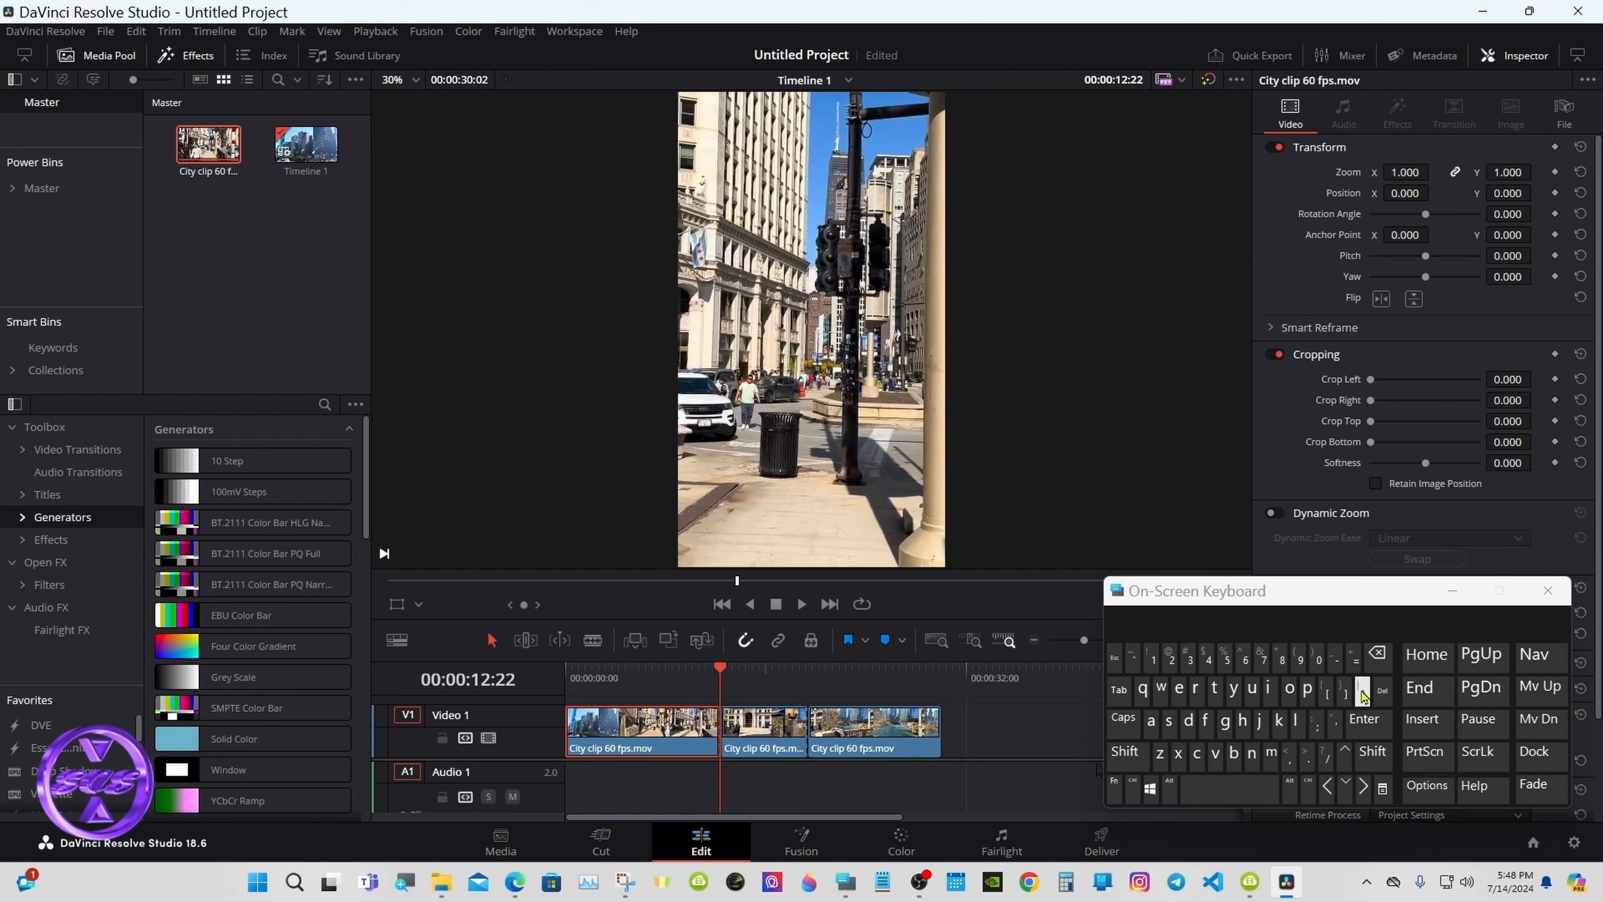
drag(1266, 602, 1298, 646)
click(1485, 634)
Step: Zoom into the timeline and convert the middle city clip piece with New Fusion Clip
click(1139, 641)
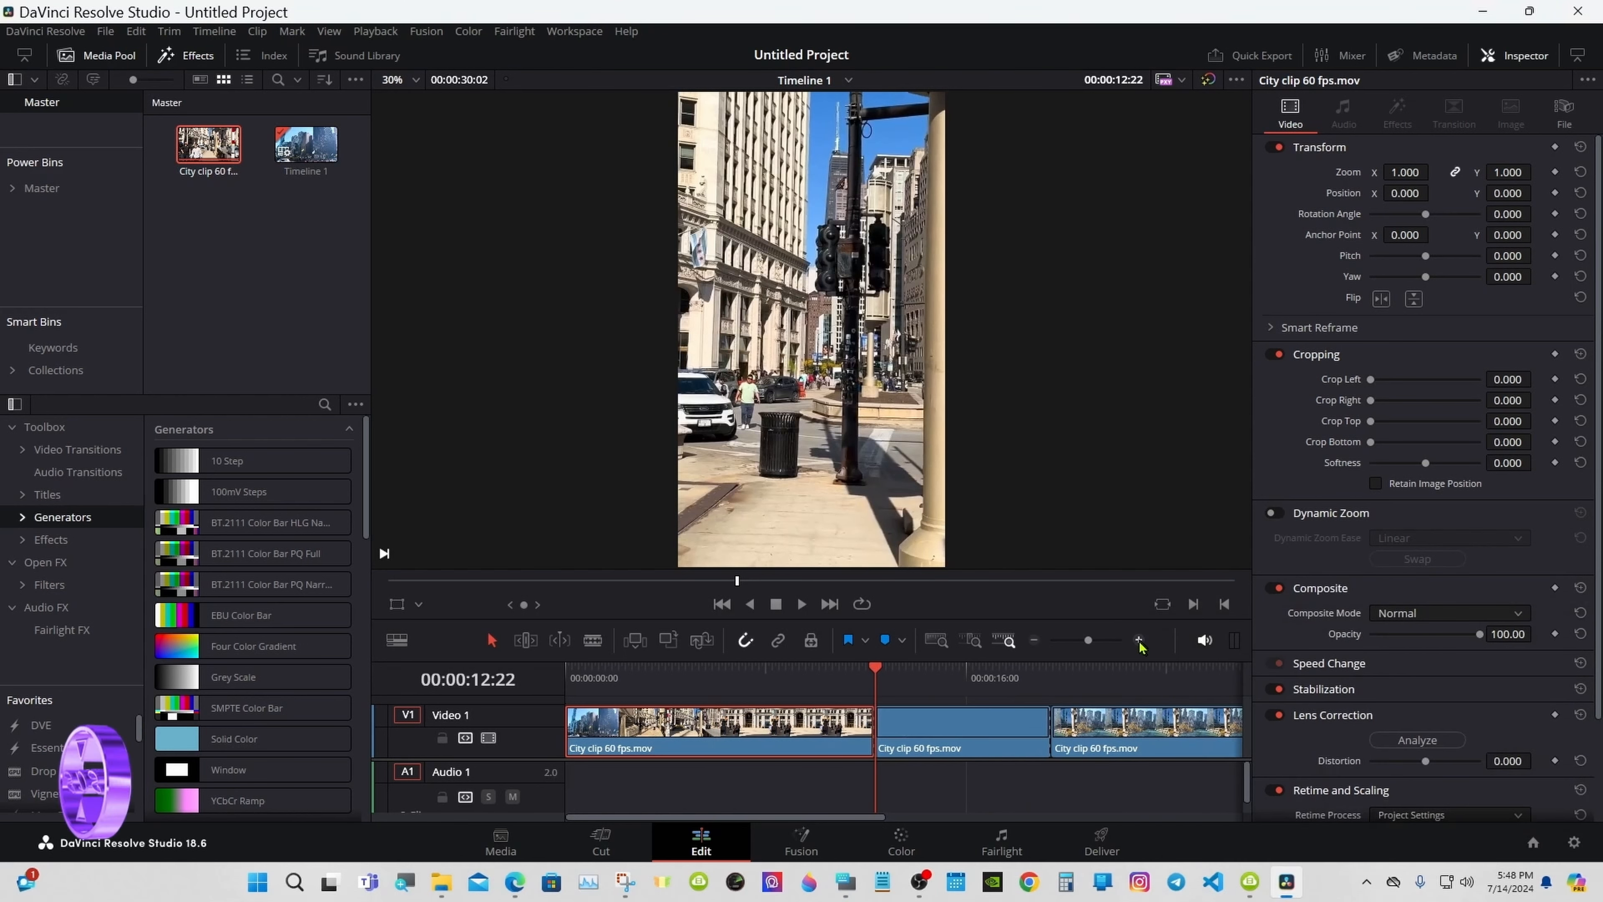
click(962, 738)
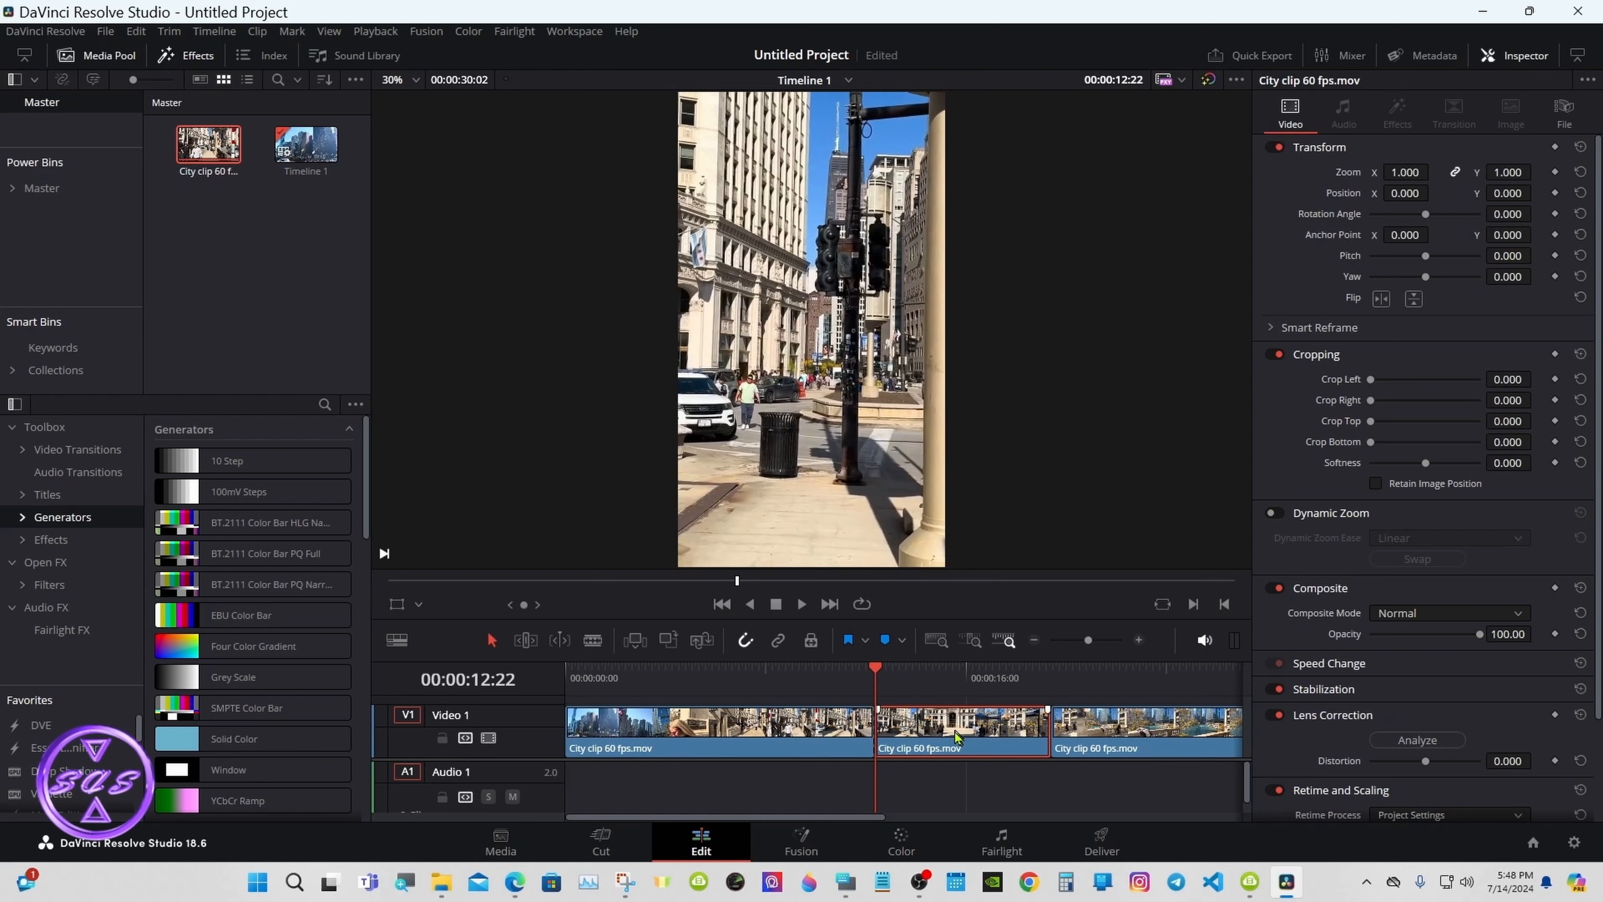
right_click(956, 737)
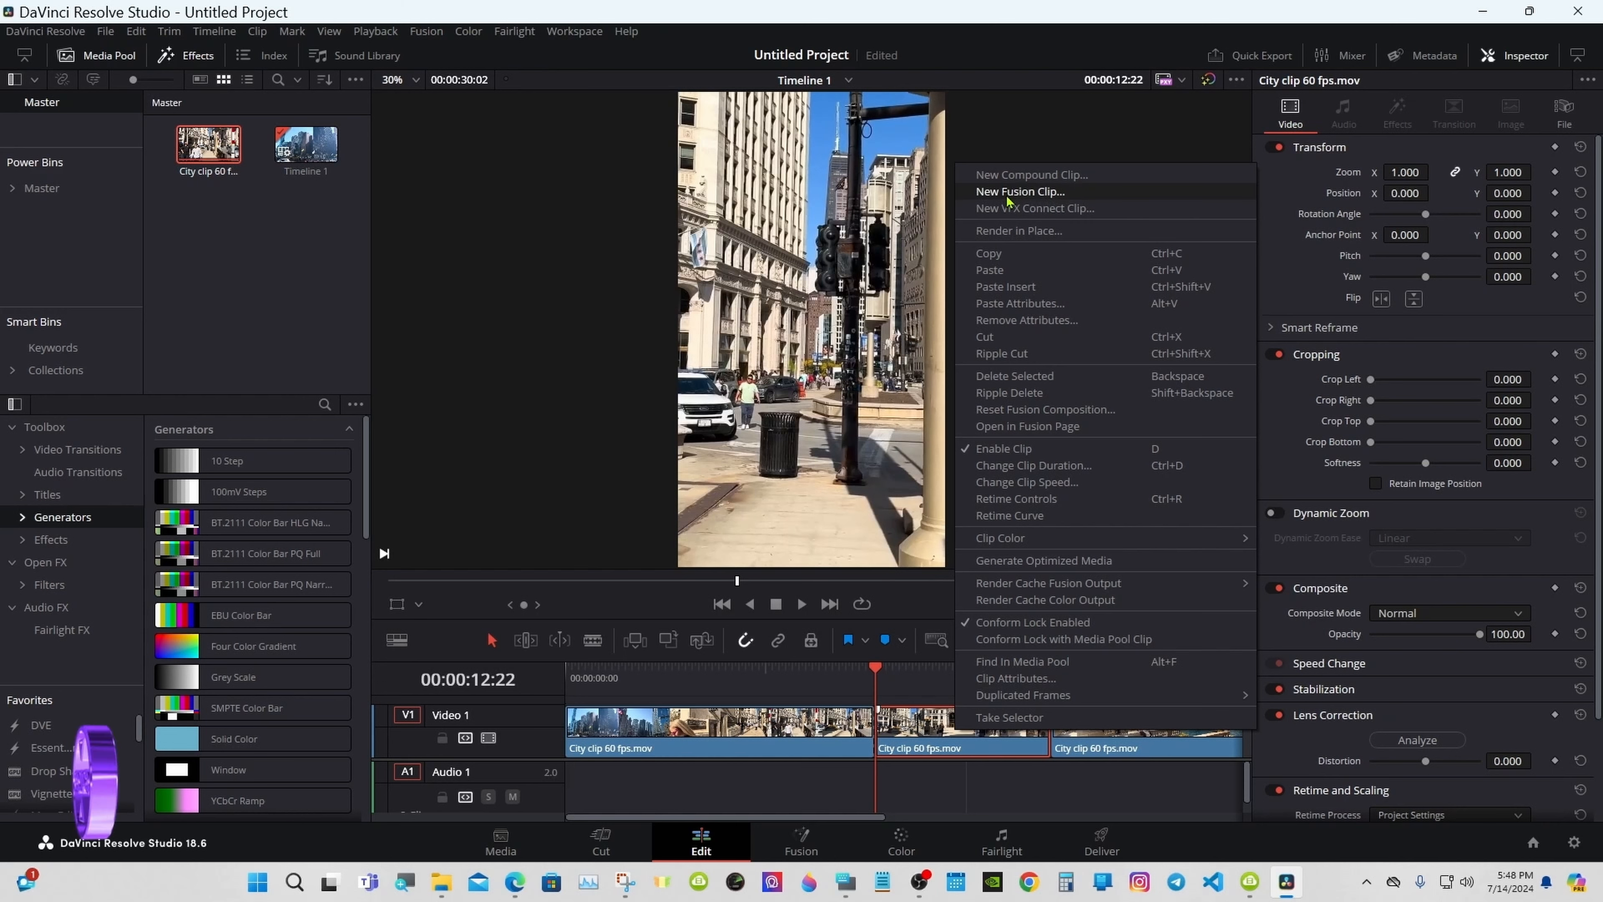
click(1020, 191)
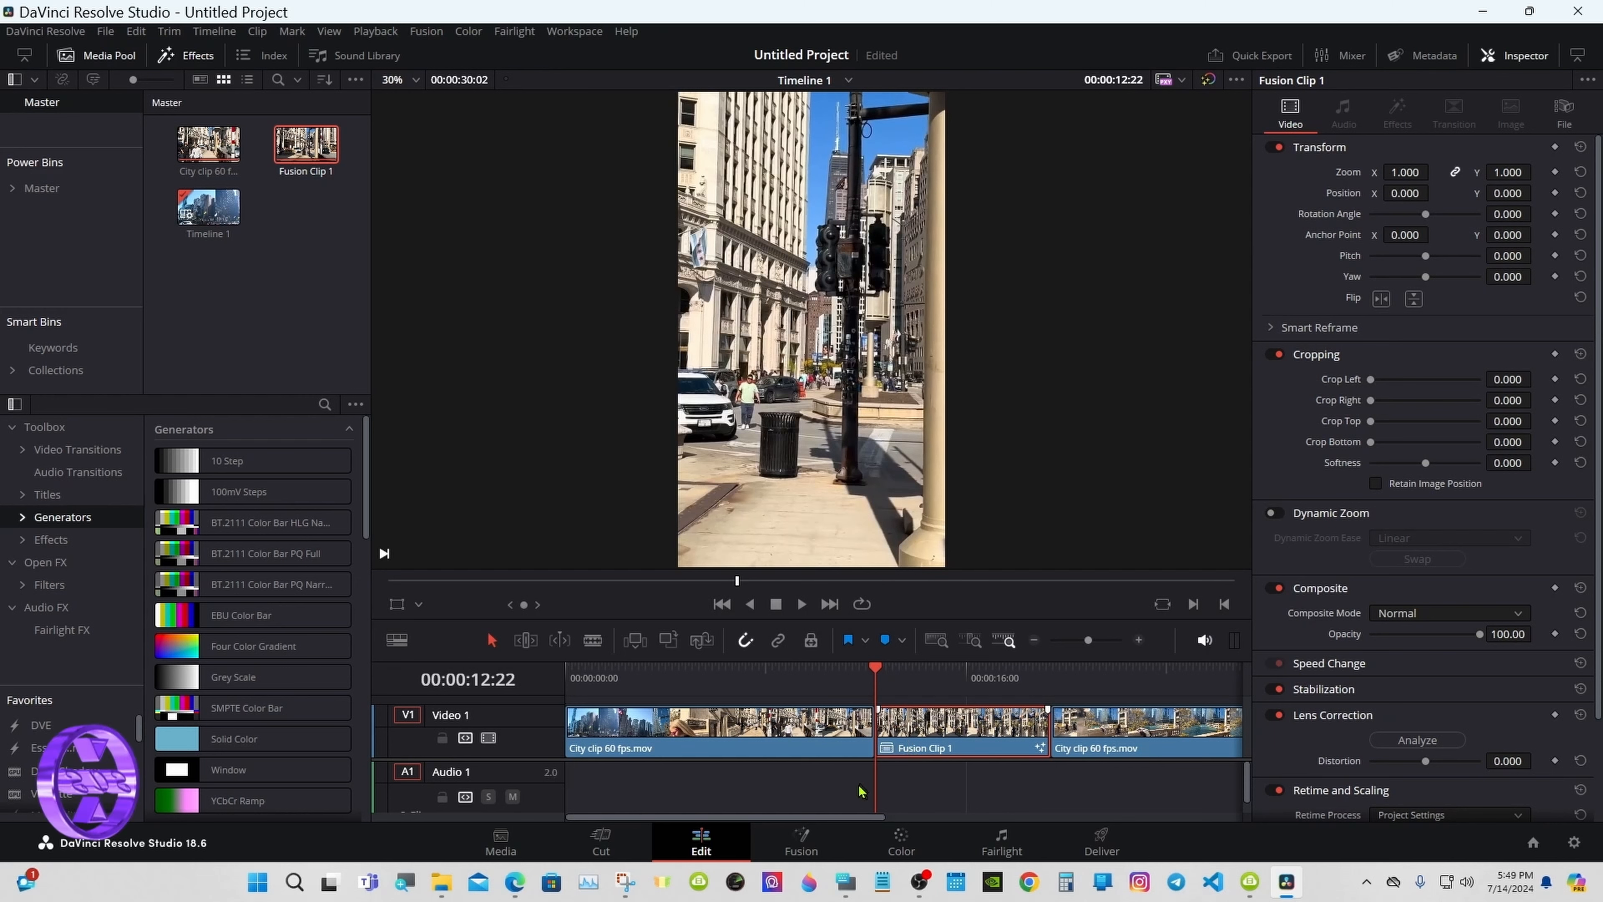
Step: Restore the On-Screen Keyboard and add a marker at 00:00:15:23 on Fusion Clip 1
drag(909, 681, 919, 676)
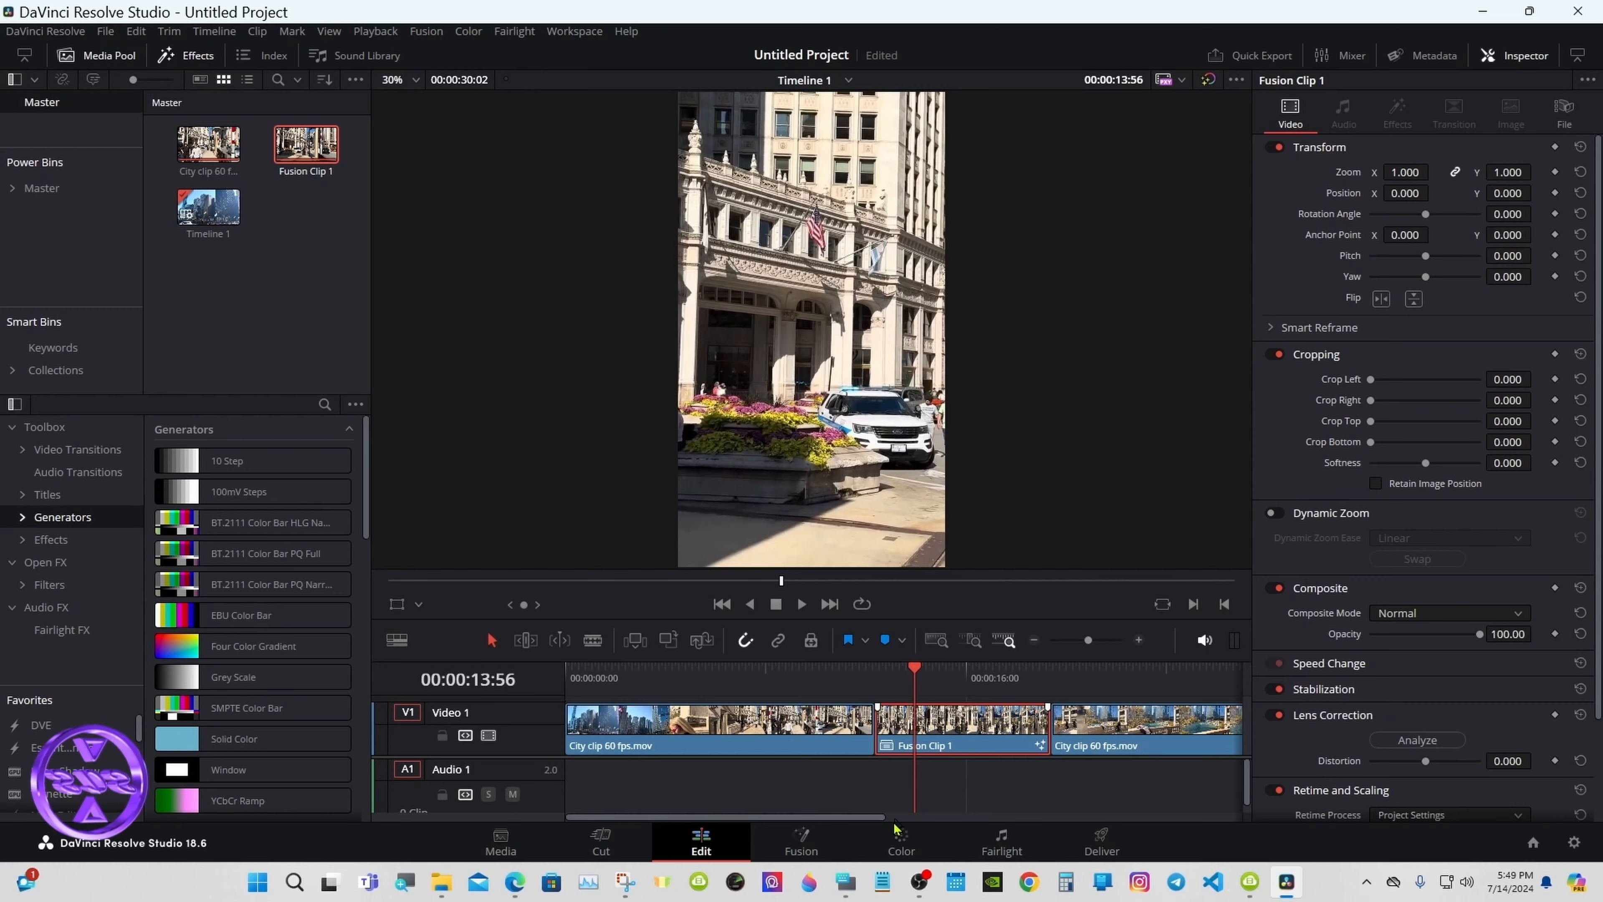
click(845, 882)
drag(1199, 634, 1242, 610)
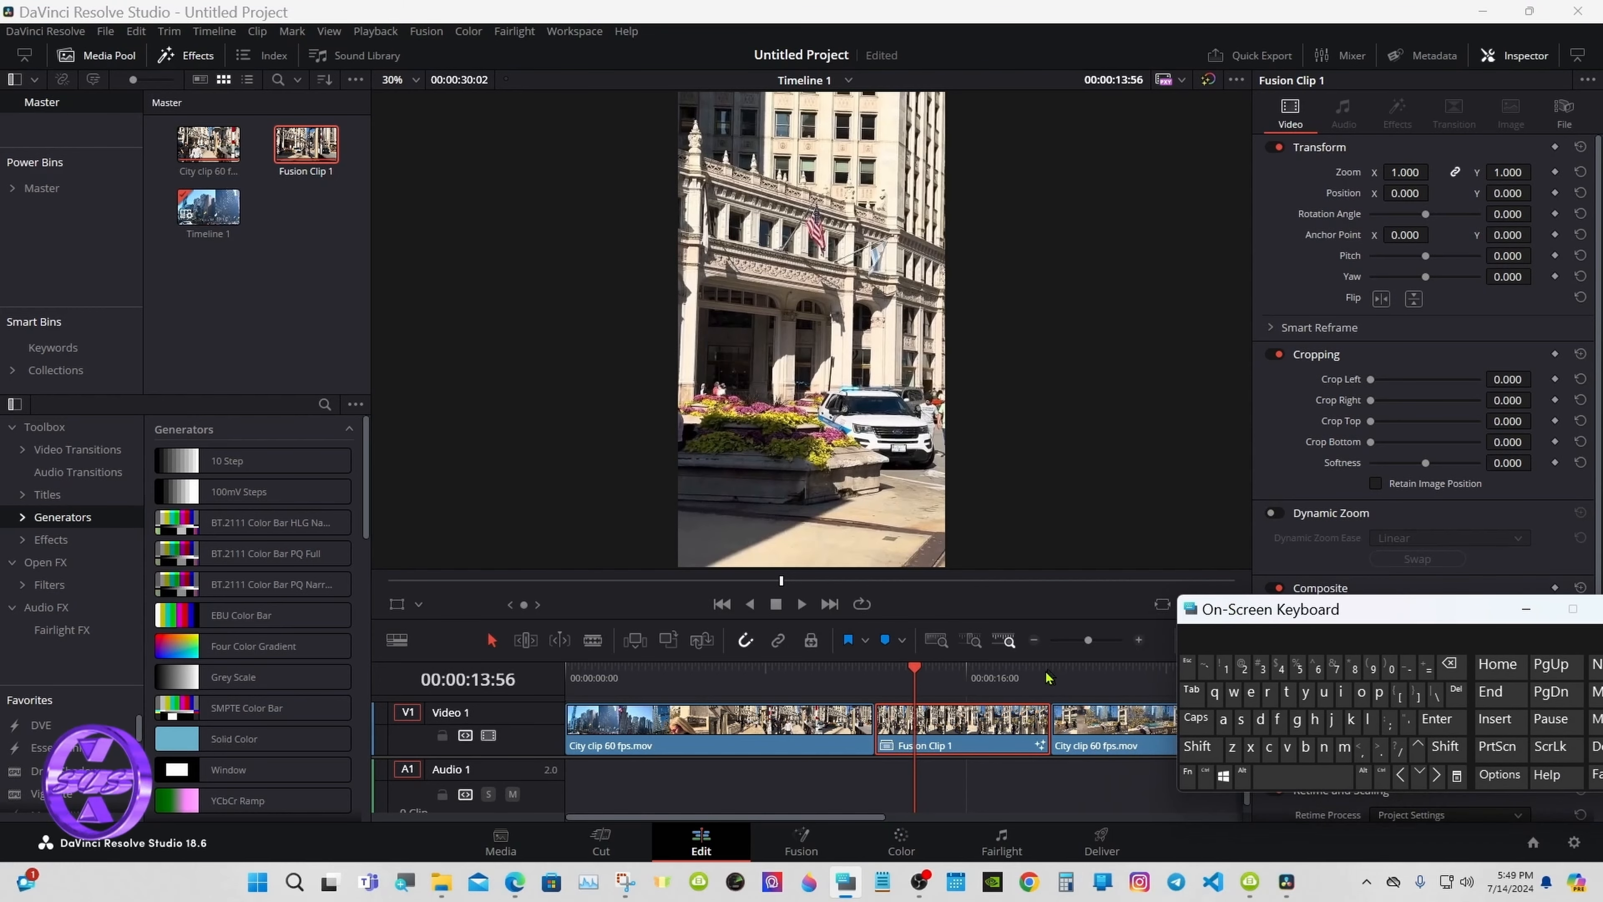
drag(939, 675, 953, 678)
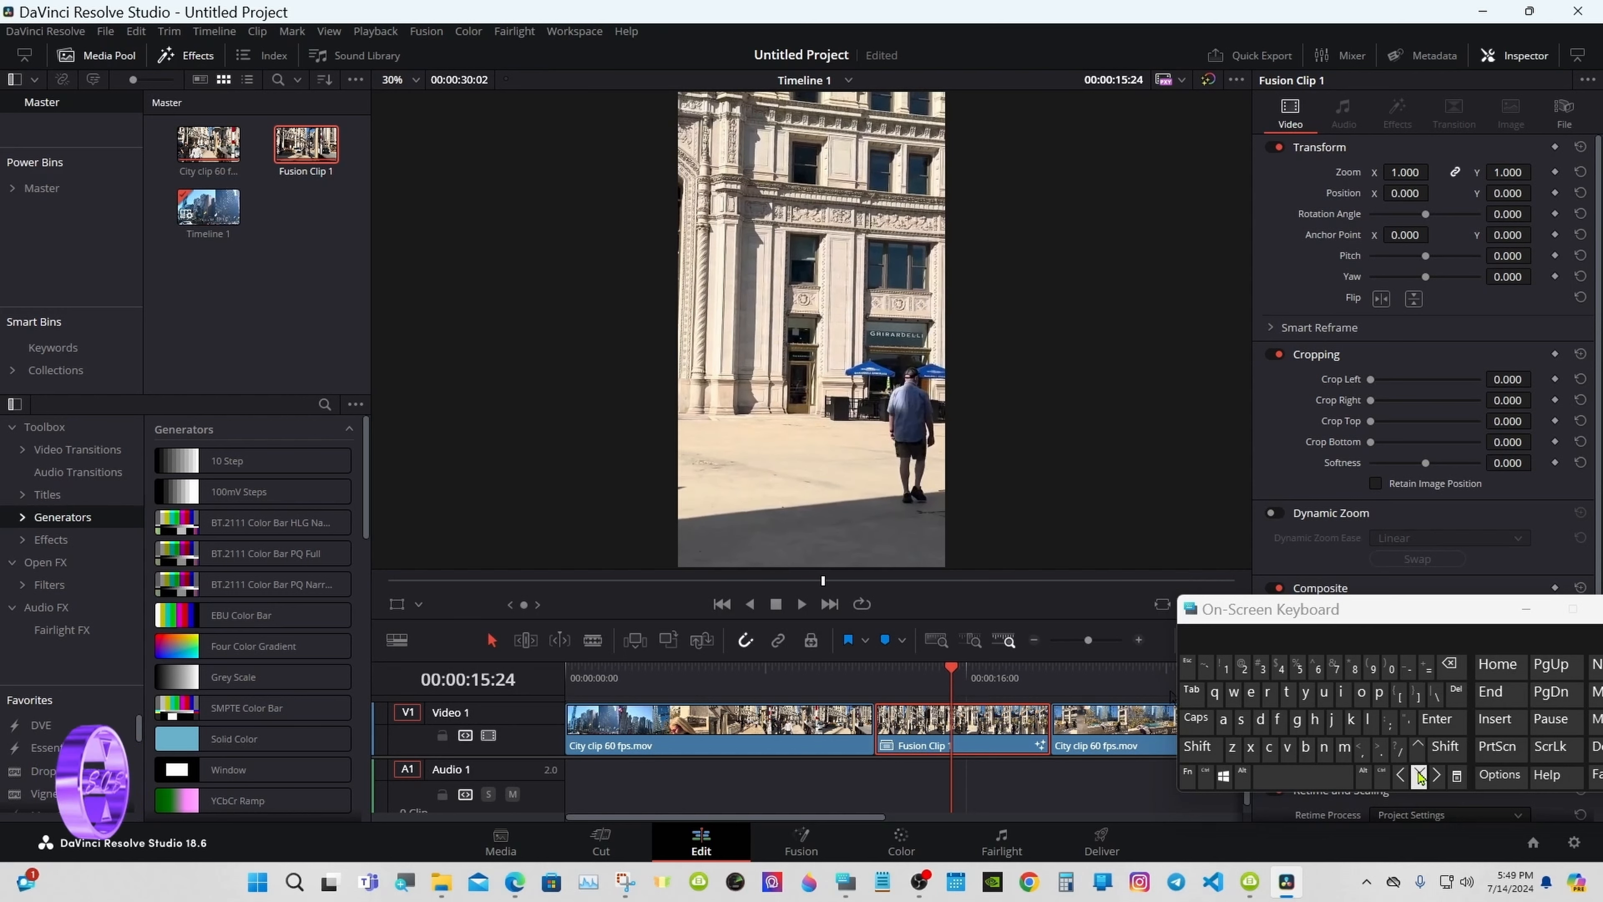
click(1436, 774)
click(1400, 776)
click(1401, 775)
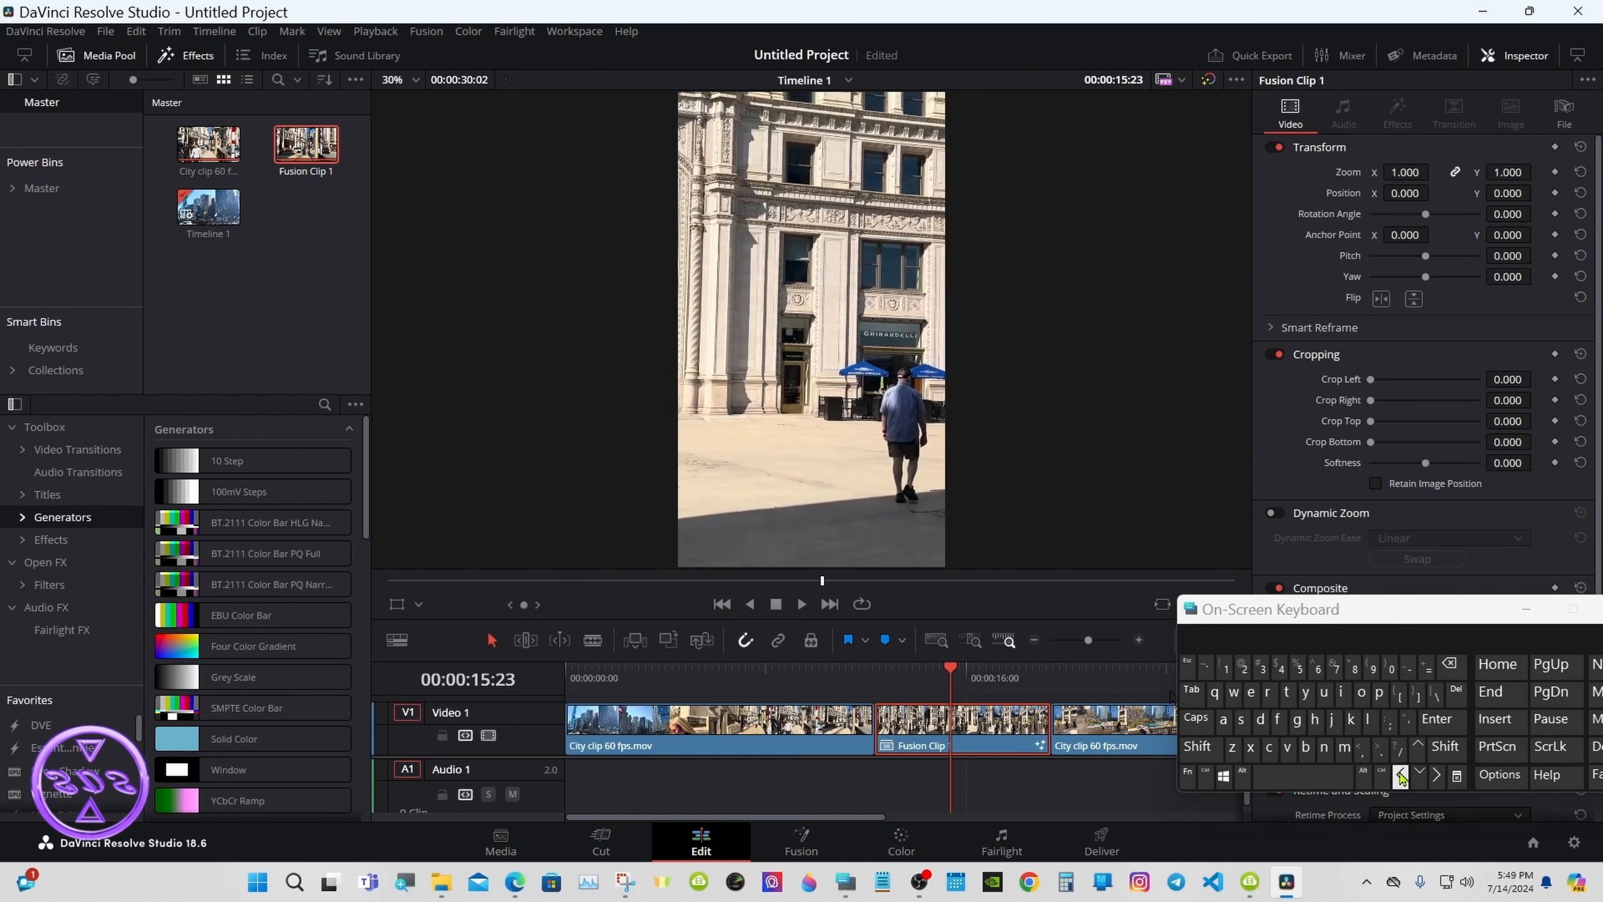
click(884, 640)
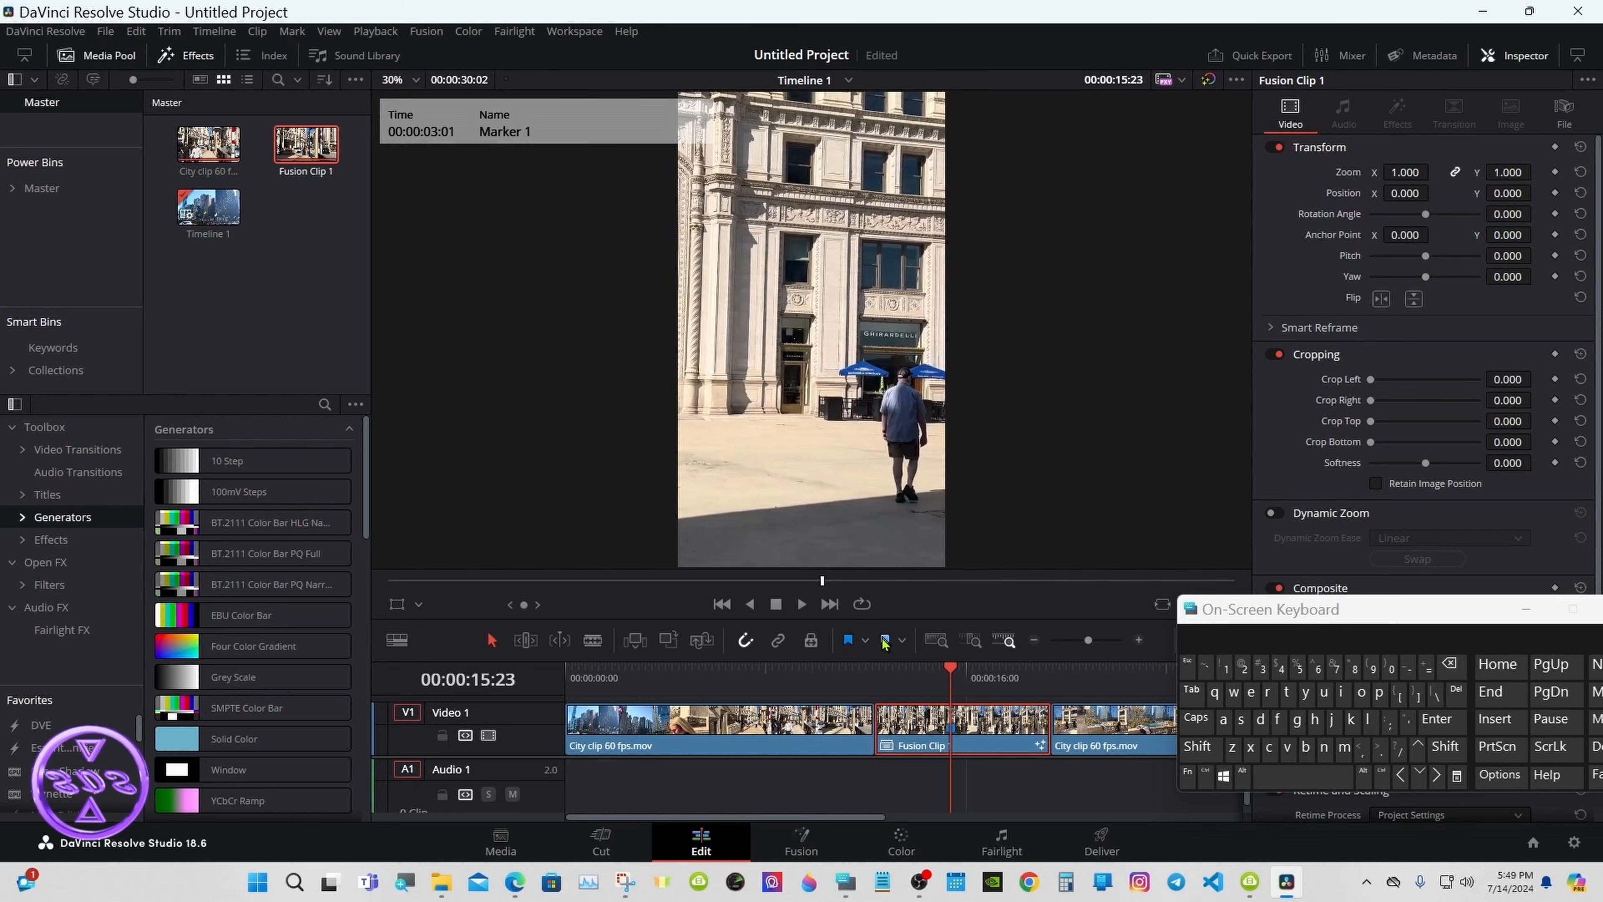
Step: Zoom the timeline further and add a marker at 00:00:14:13
click(1139, 640)
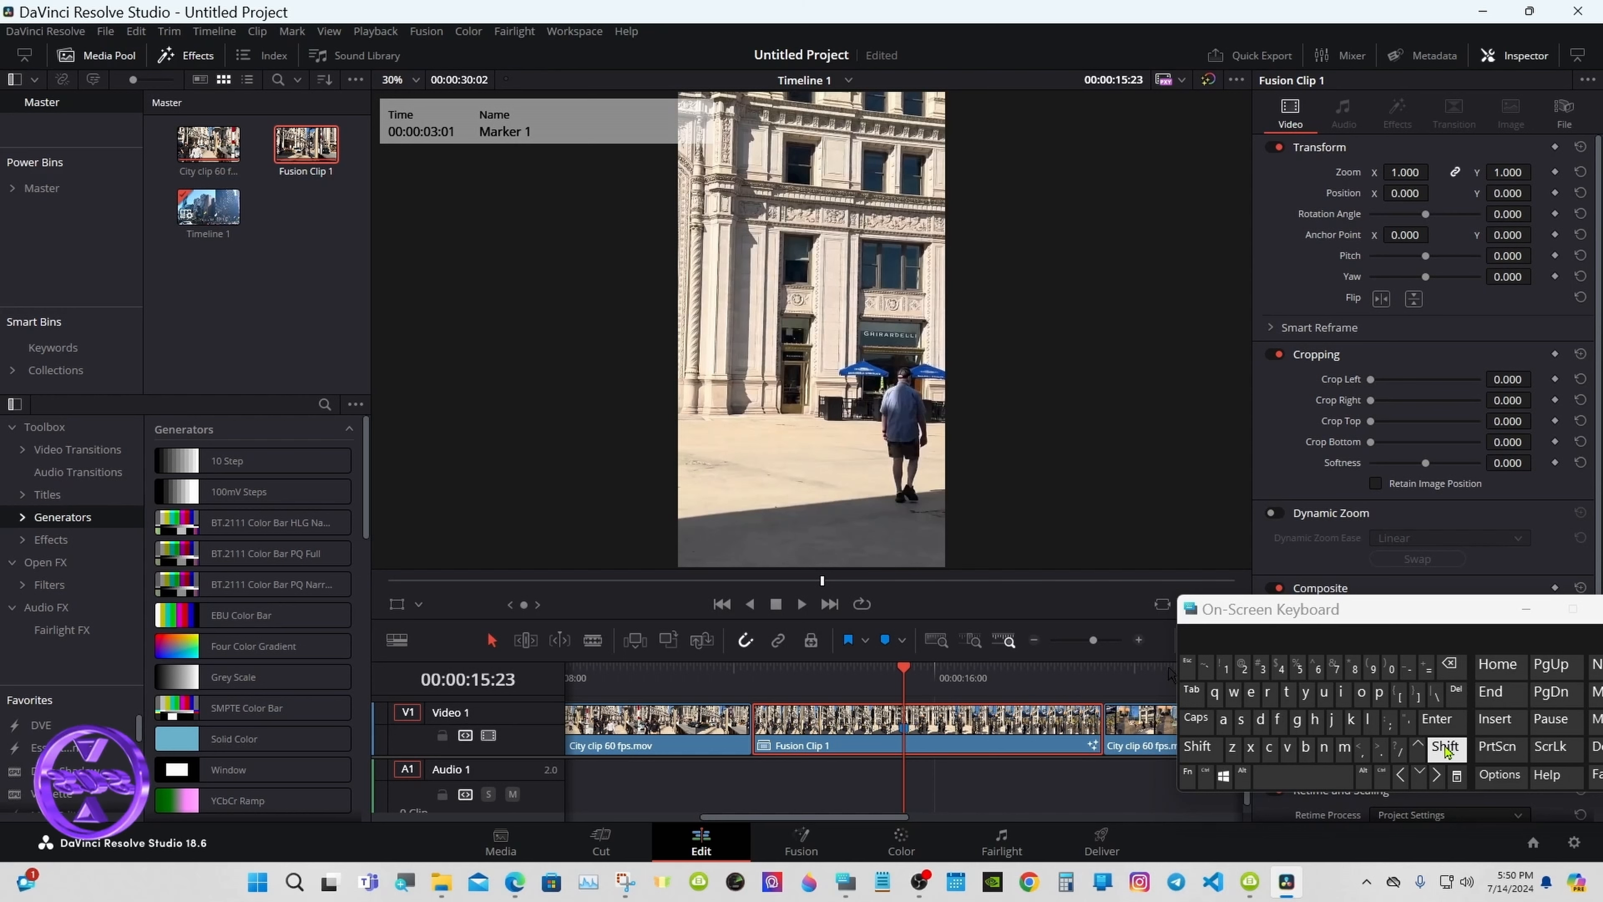
click(1445, 749)
click(1400, 775)
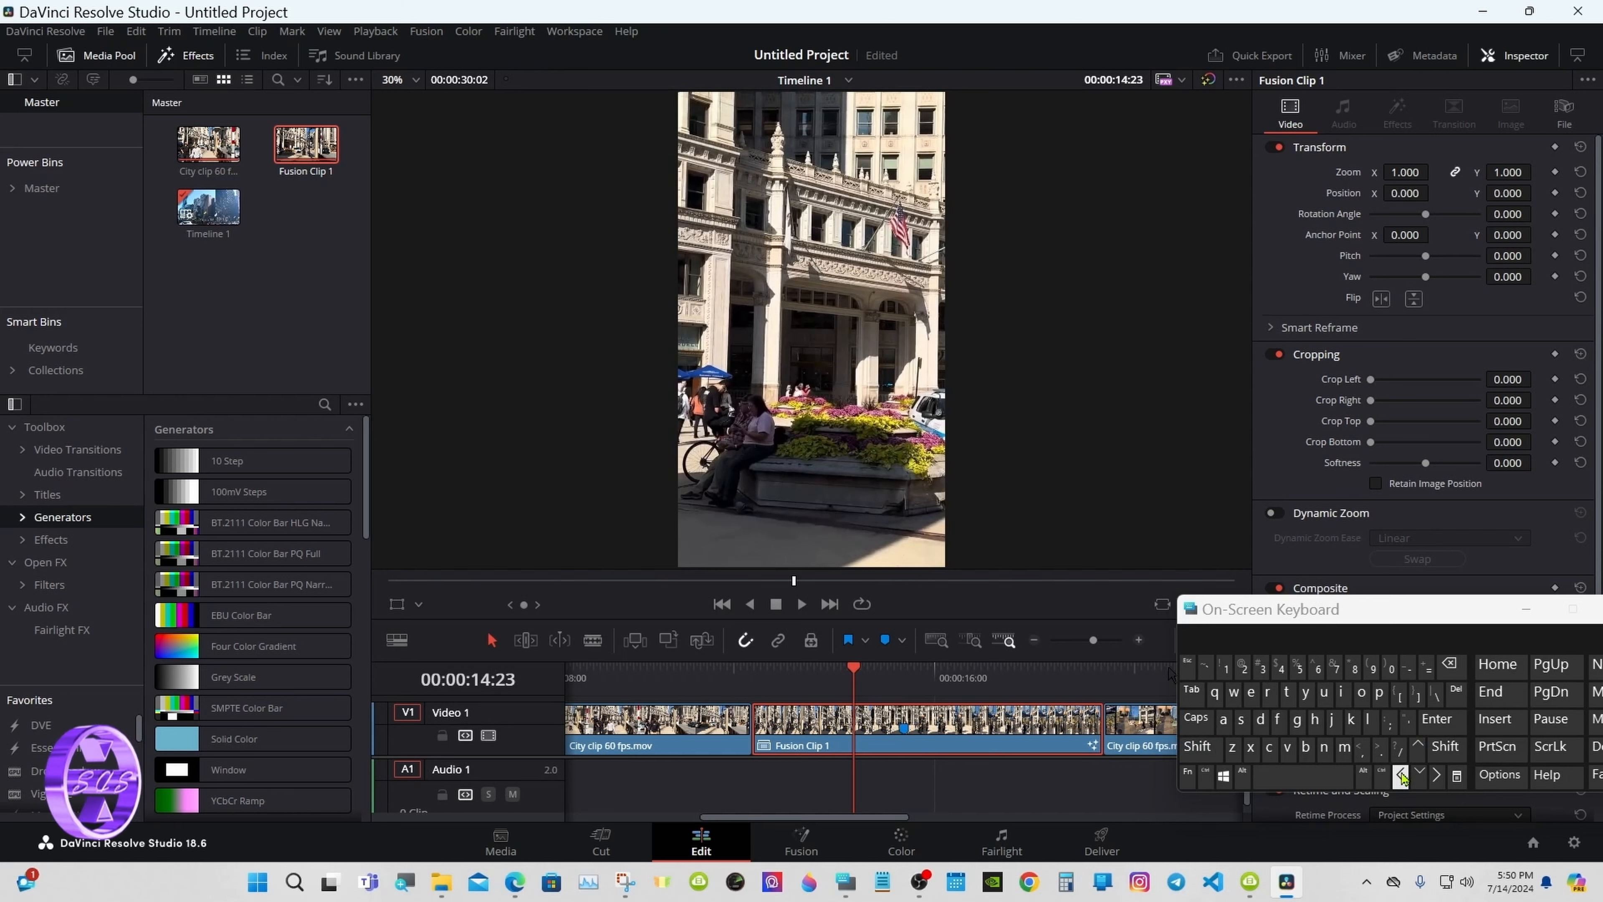
click(1401, 775)
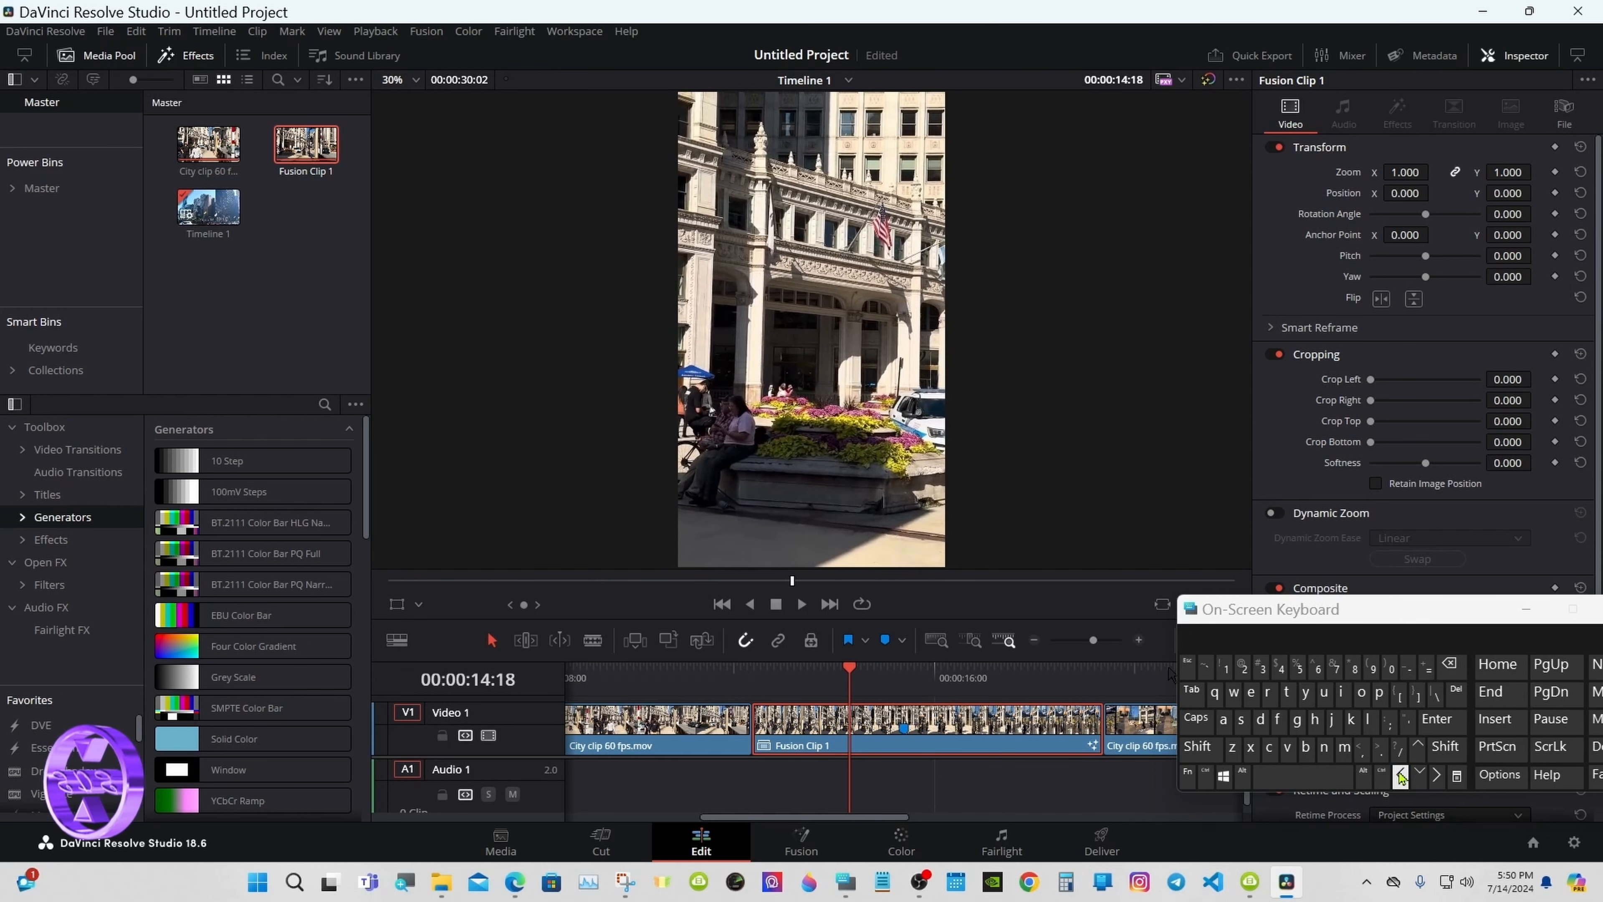
click(1401, 775)
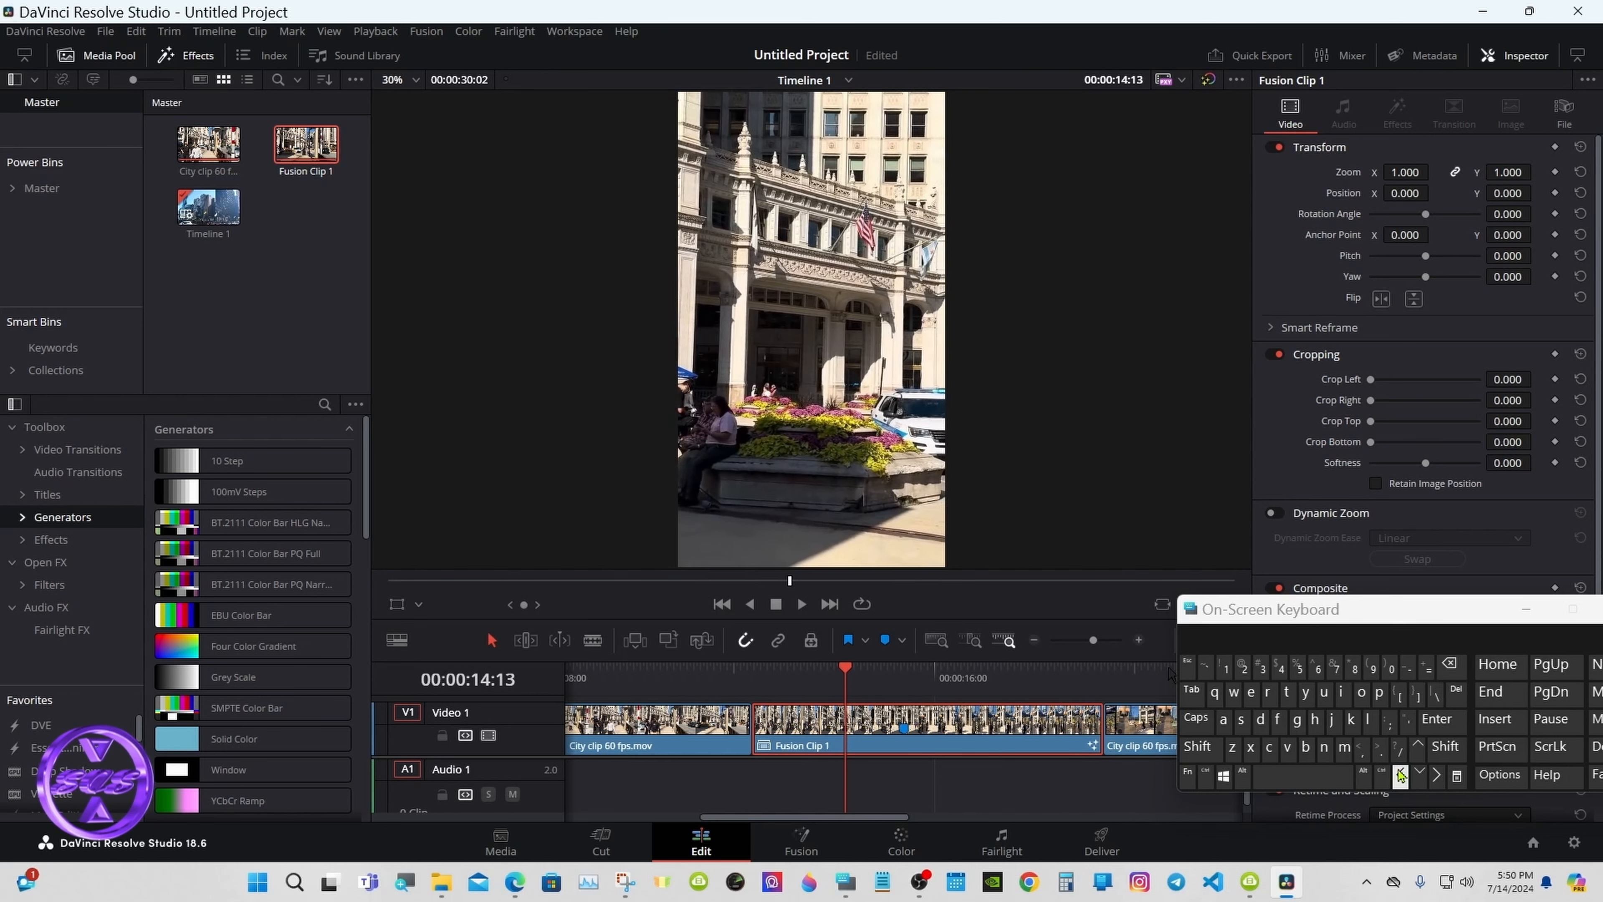
click(885, 641)
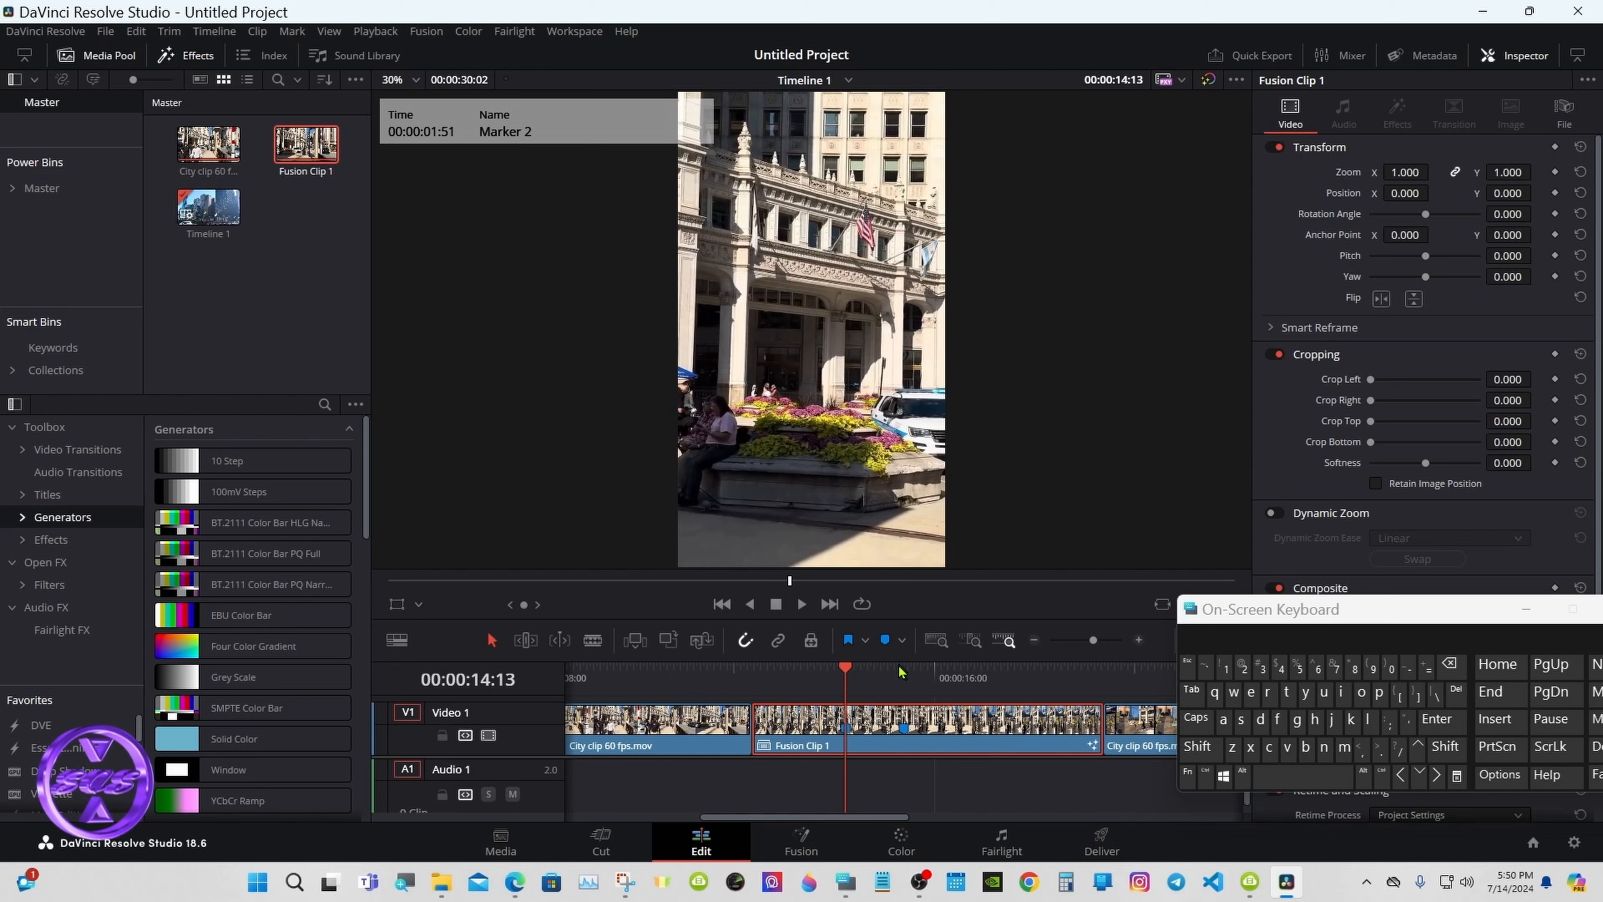
Step: Add Marker 3 at 00:00:16:23 and Marker 4 at 00:00:17:33
click(942, 671)
drag(943, 674, 954, 676)
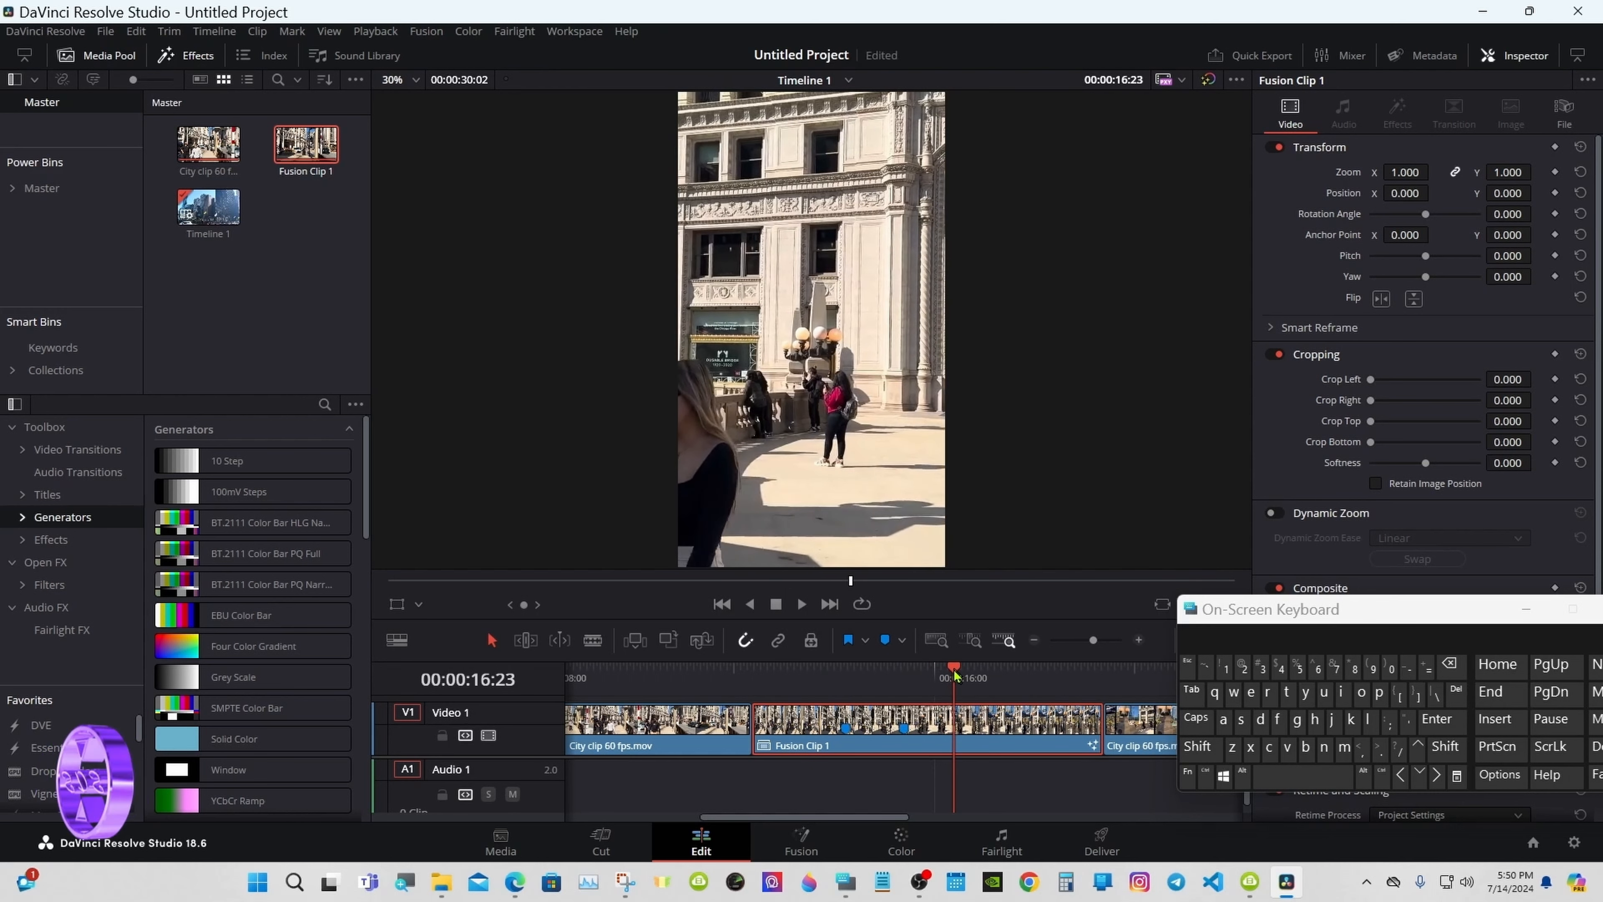
click(887, 642)
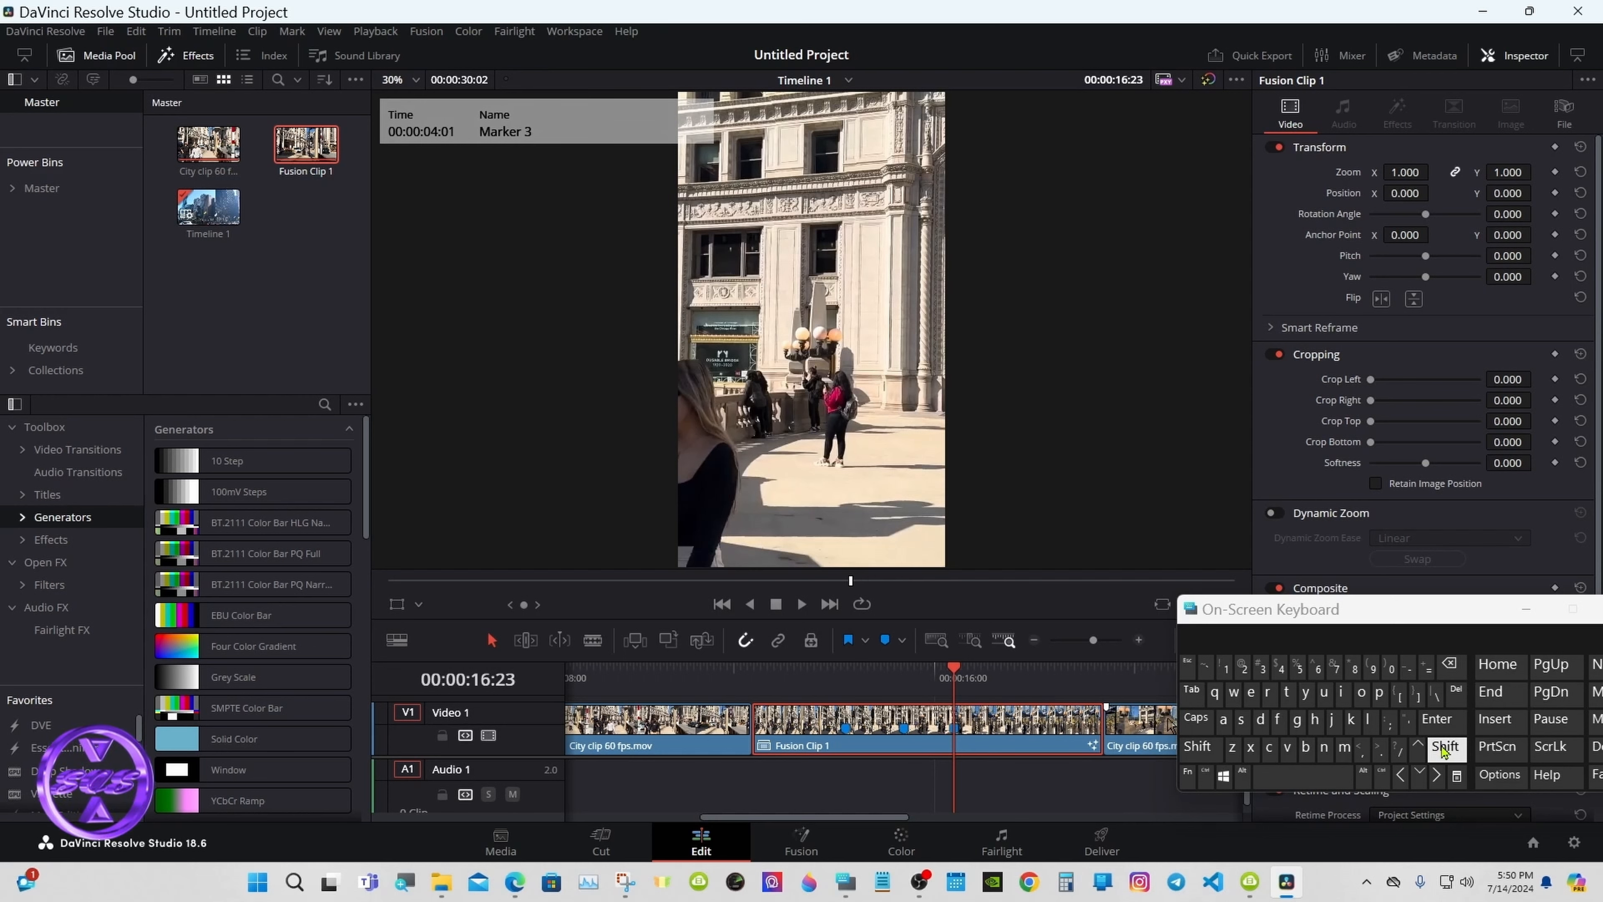
click(1443, 749)
click(1437, 774)
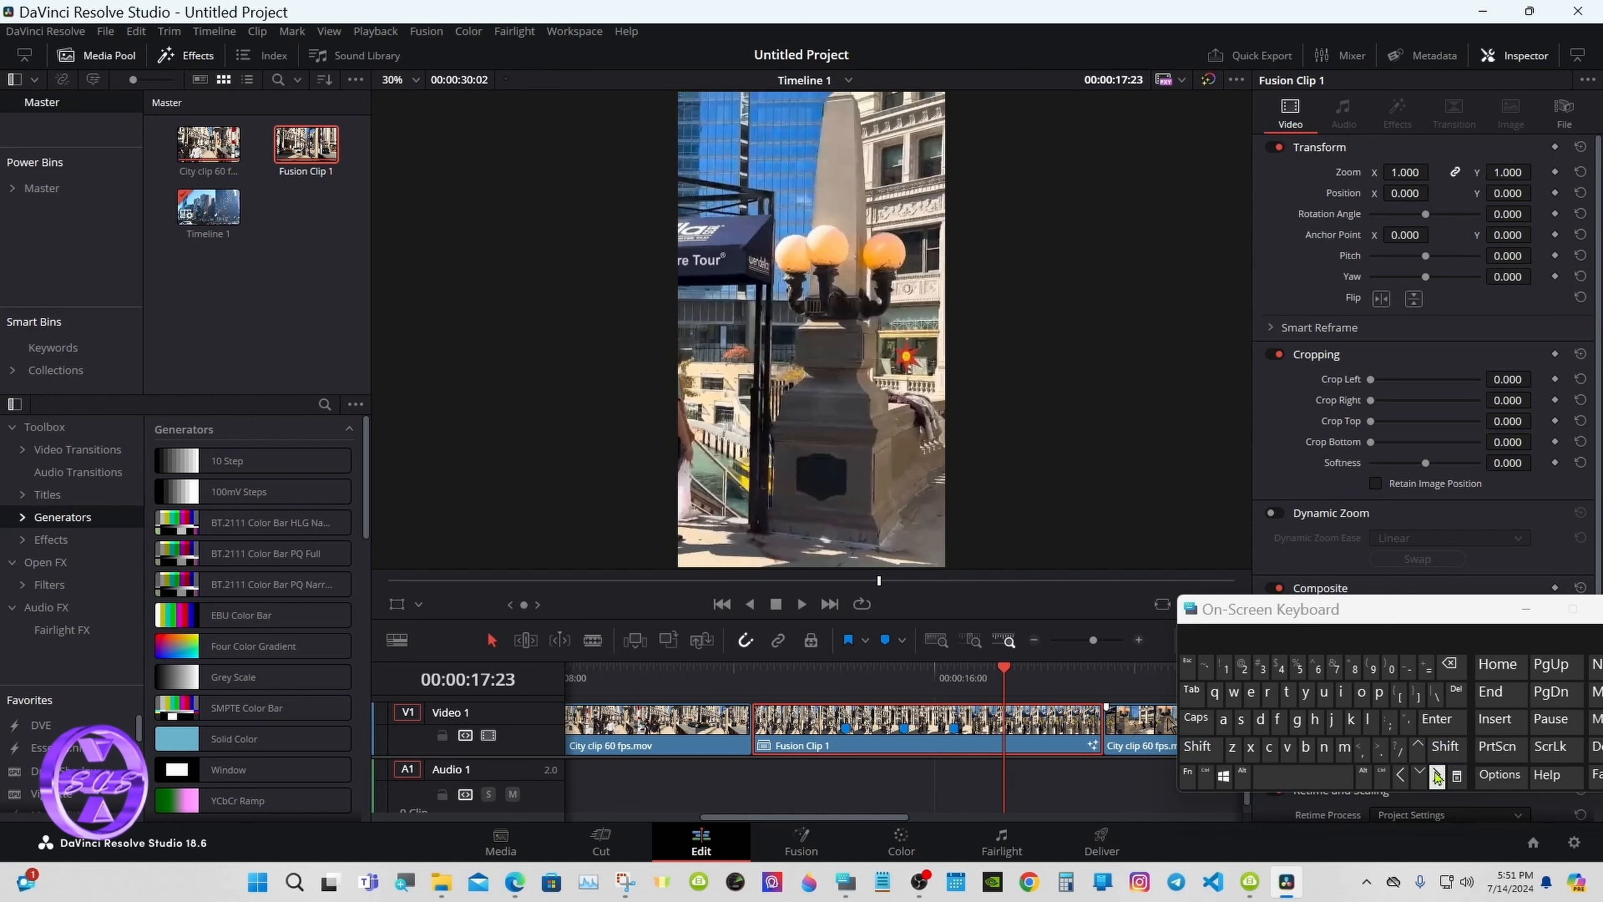
click(1436, 774)
click(1436, 774)
click(1436, 774)
click(1436, 774)
click(1436, 774)
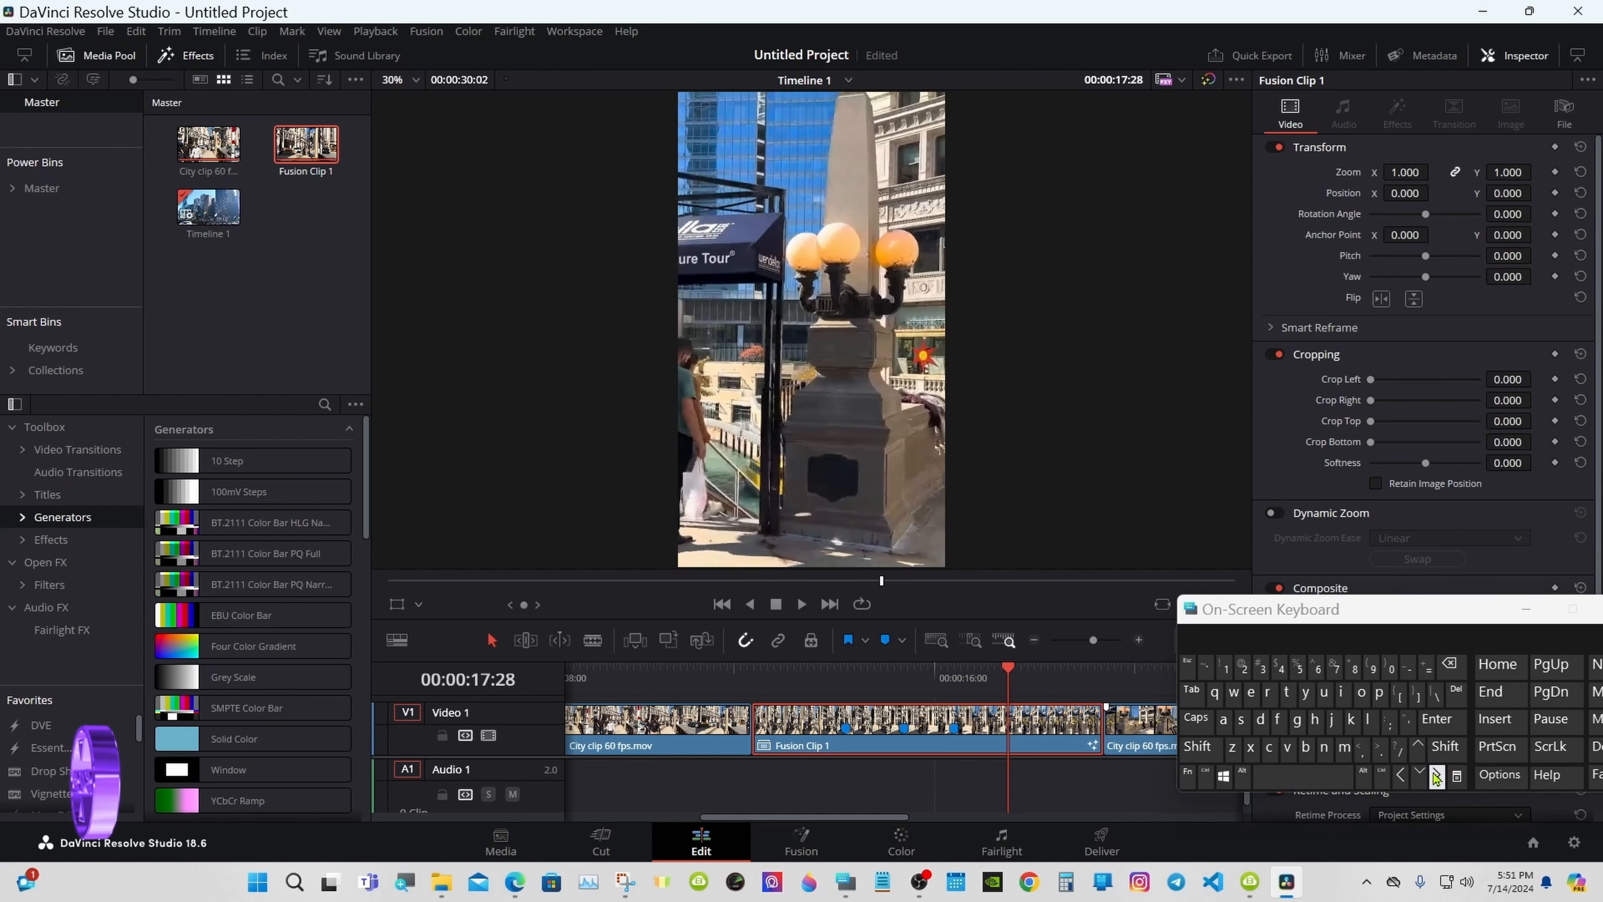
click(1436, 774)
click(1436, 774)
click(1436, 774)
click(1436, 774)
click(1436, 774)
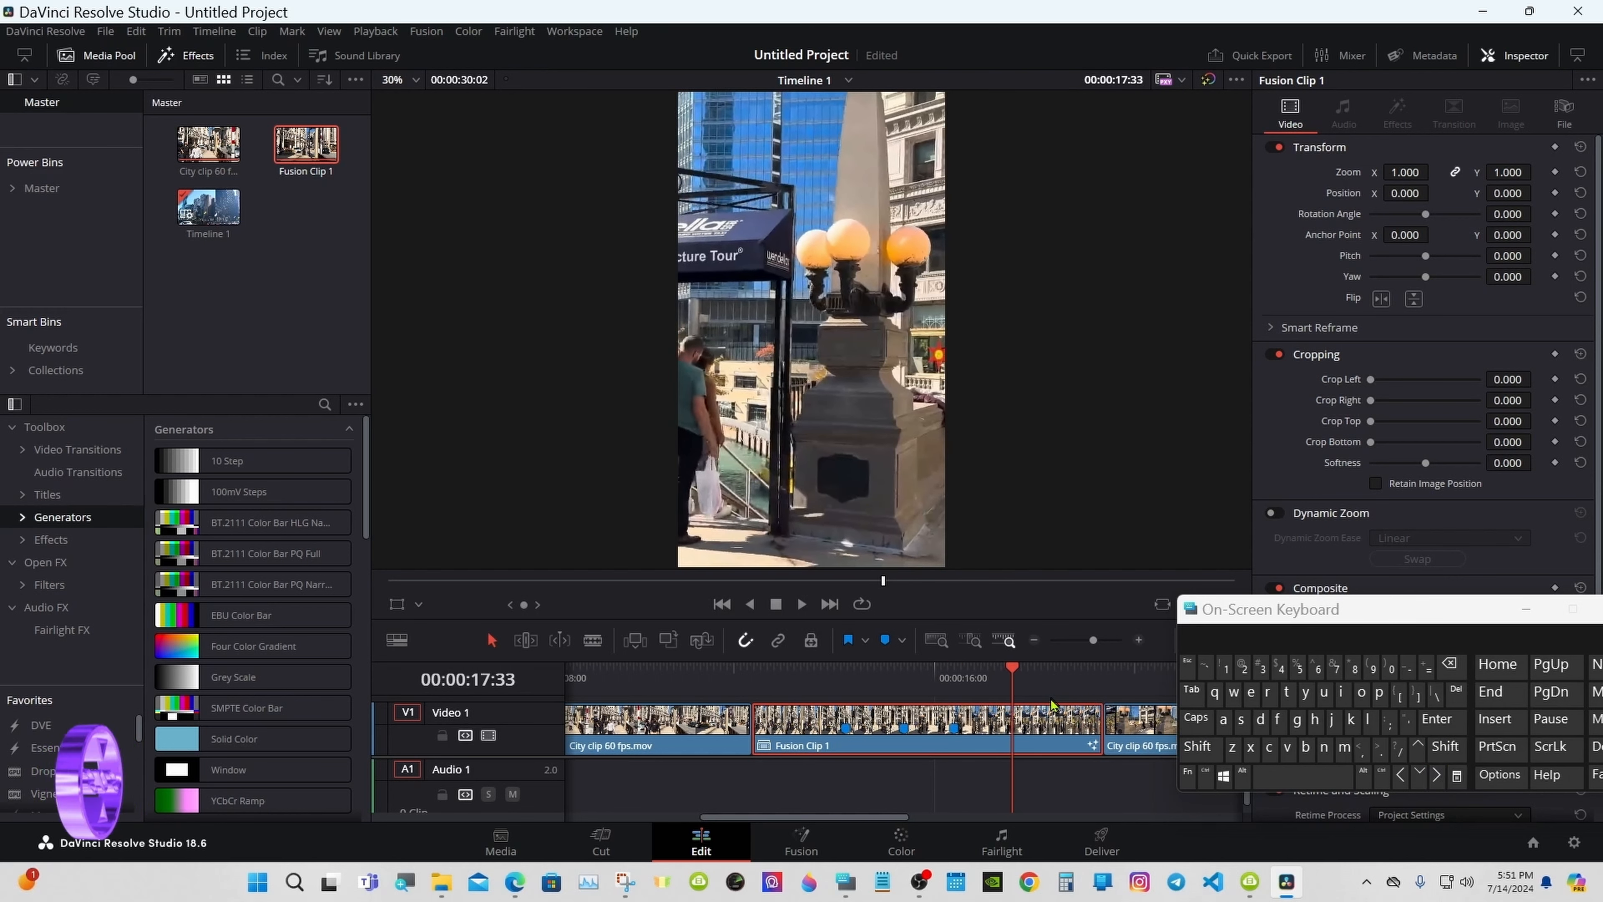
click(886, 639)
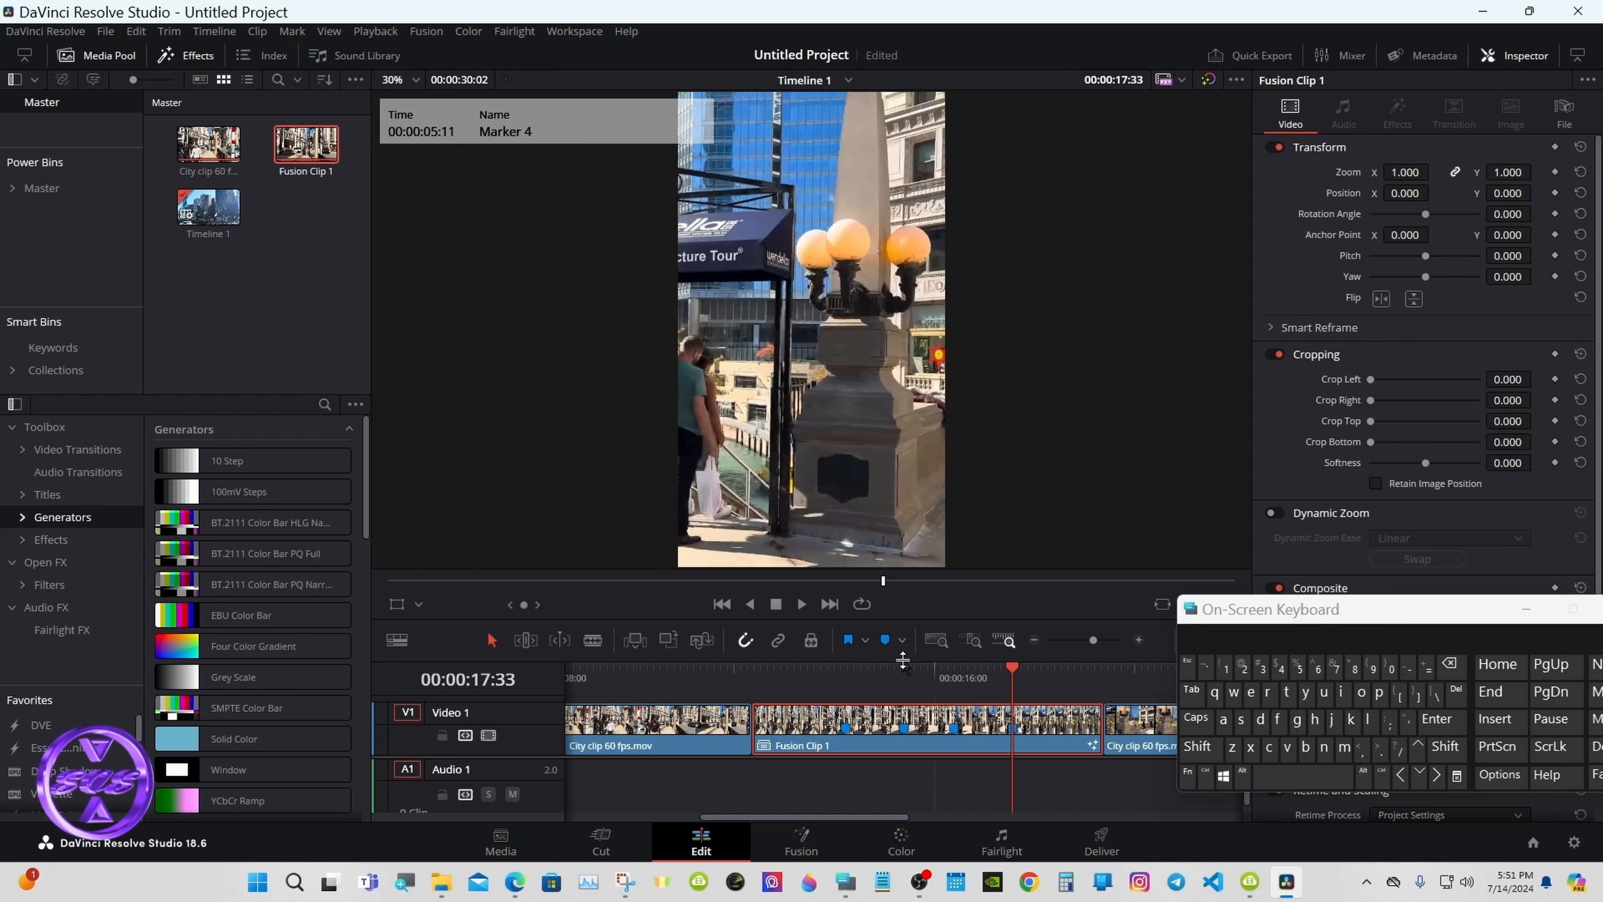
Step: Return to Marker 3 and step forward frame by frame toward 00:00:16:33
click(954, 675)
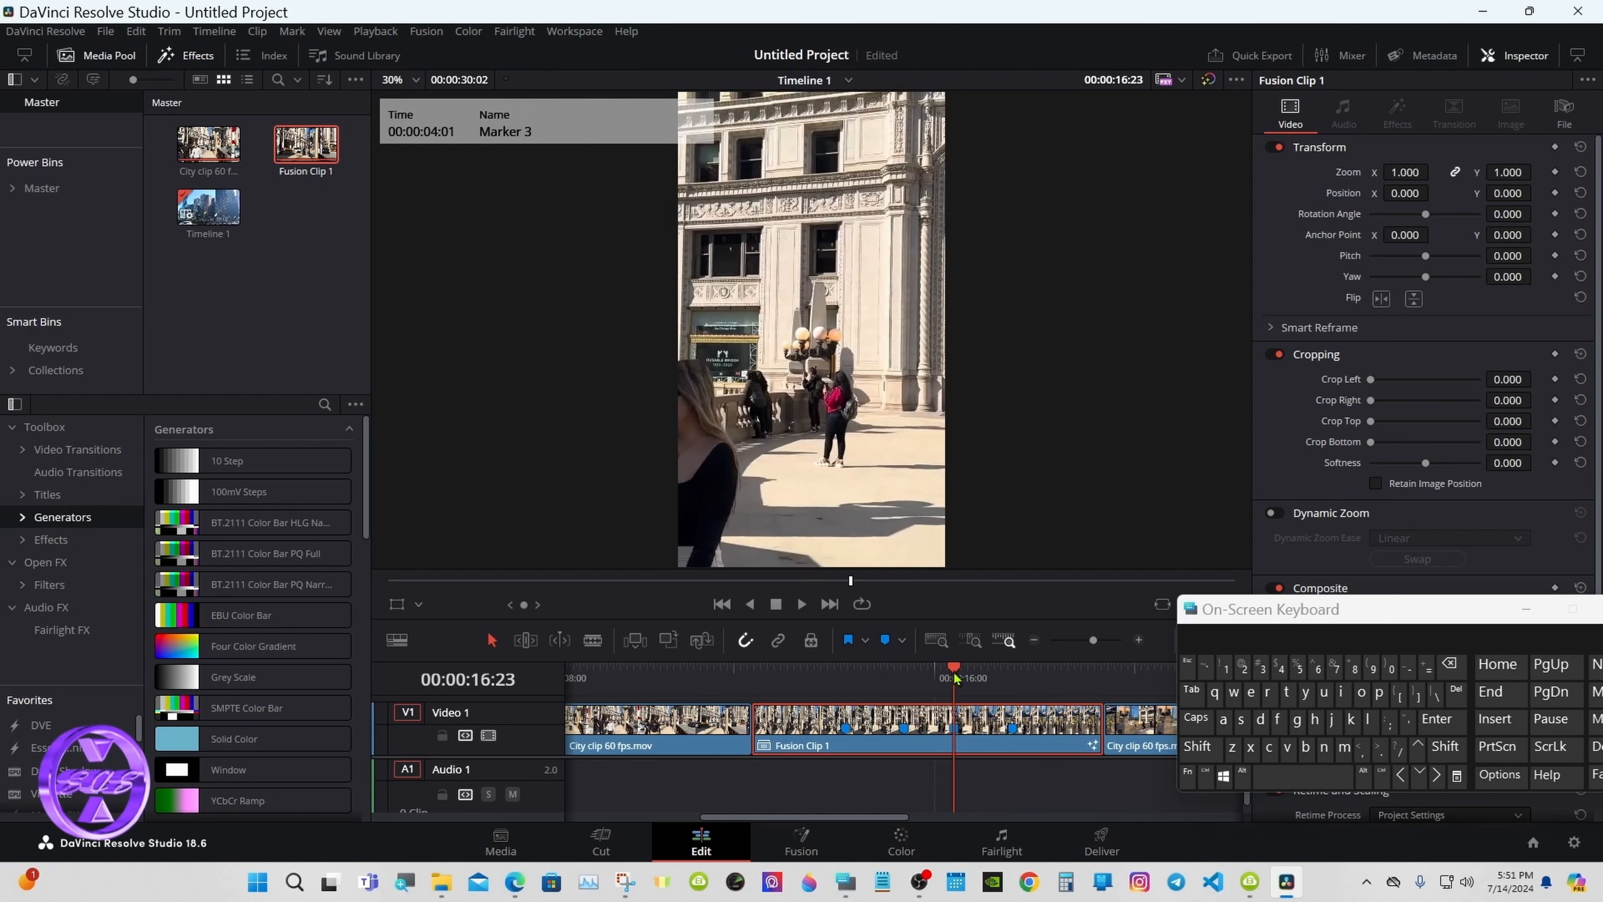
click(1436, 775)
click(1437, 775)
click(1437, 775)
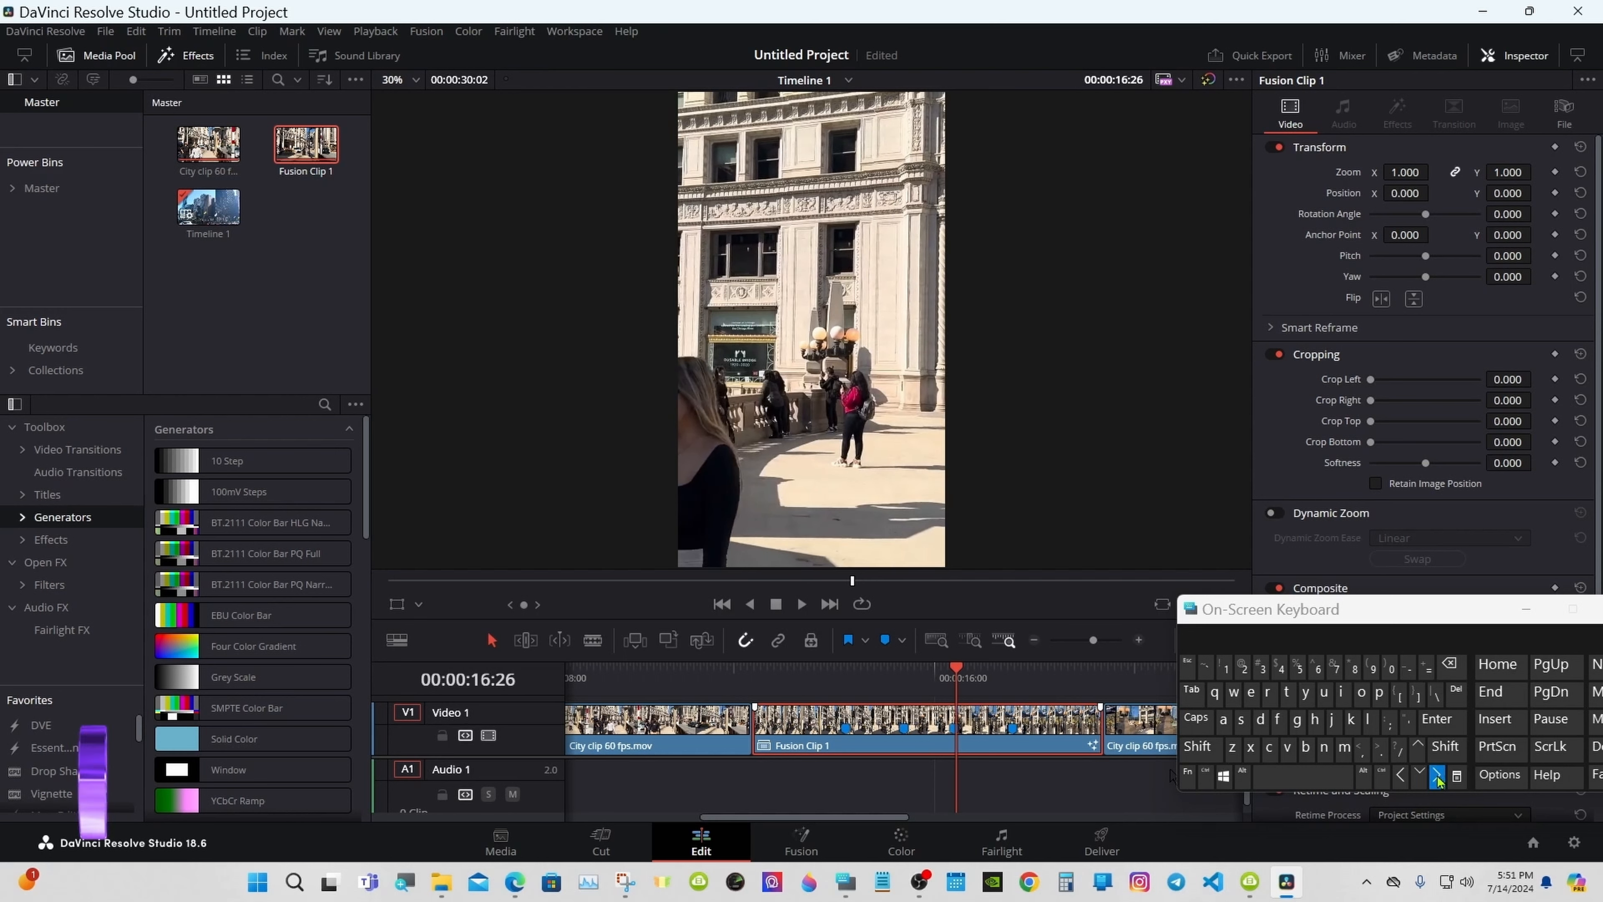
click(1437, 776)
click(1436, 775)
click(1437, 776)
click(1437, 776)
click(1437, 775)
click(1437, 776)
click(1436, 775)
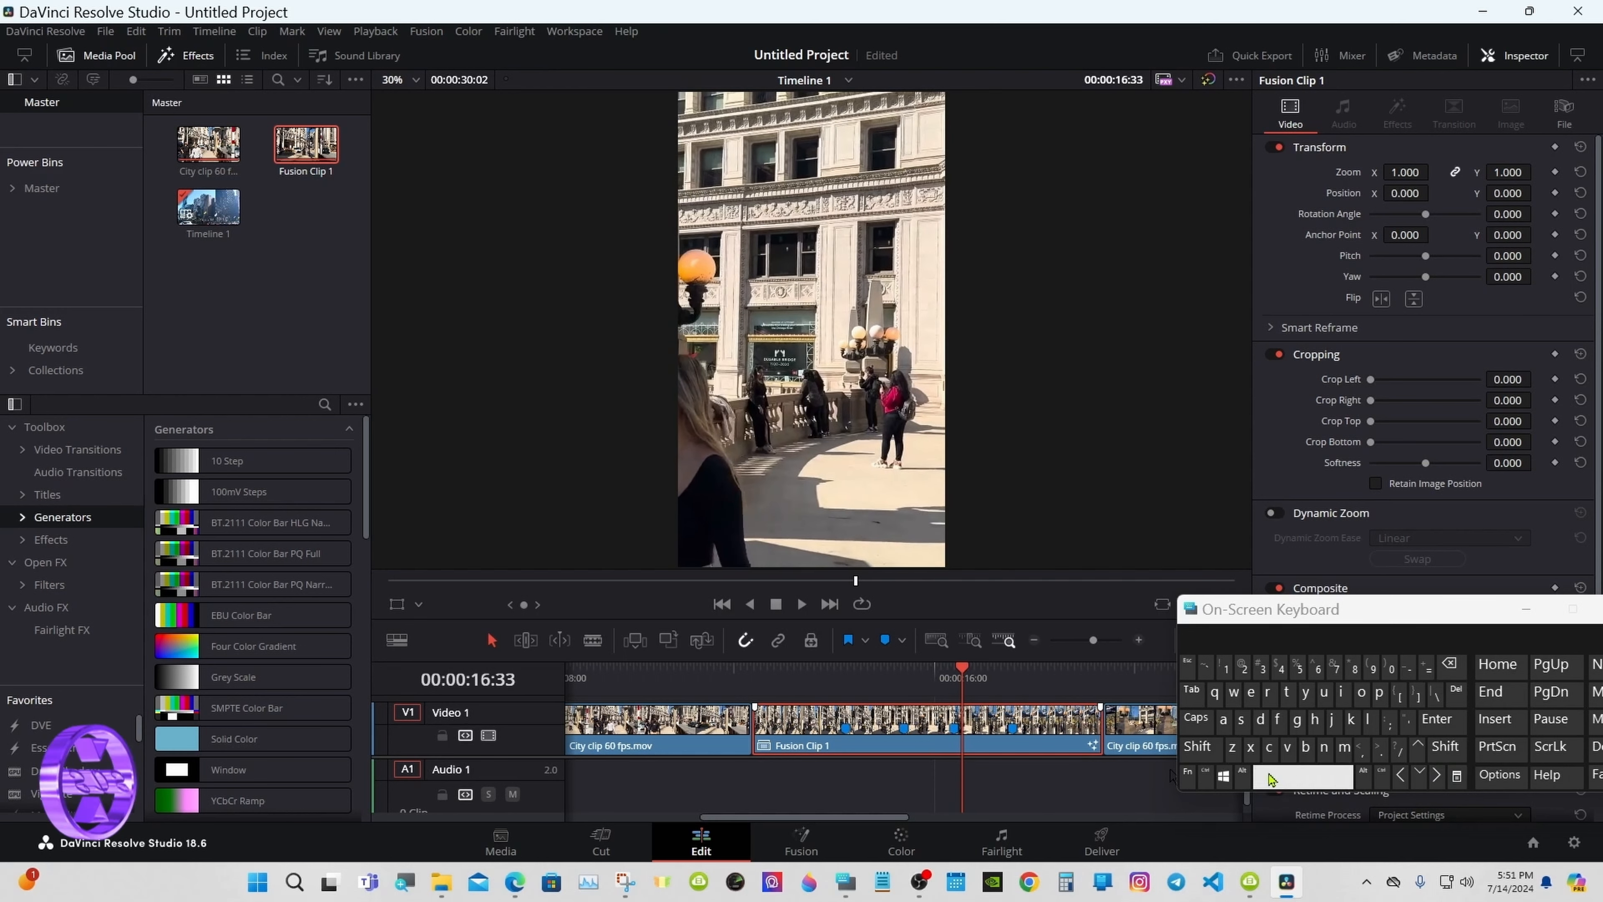
Step: Move Marker 3 to 00:00:16:33 and Marker 1 to 00:00:15:13, then show Retime Controls
drag(956, 732, 962, 732)
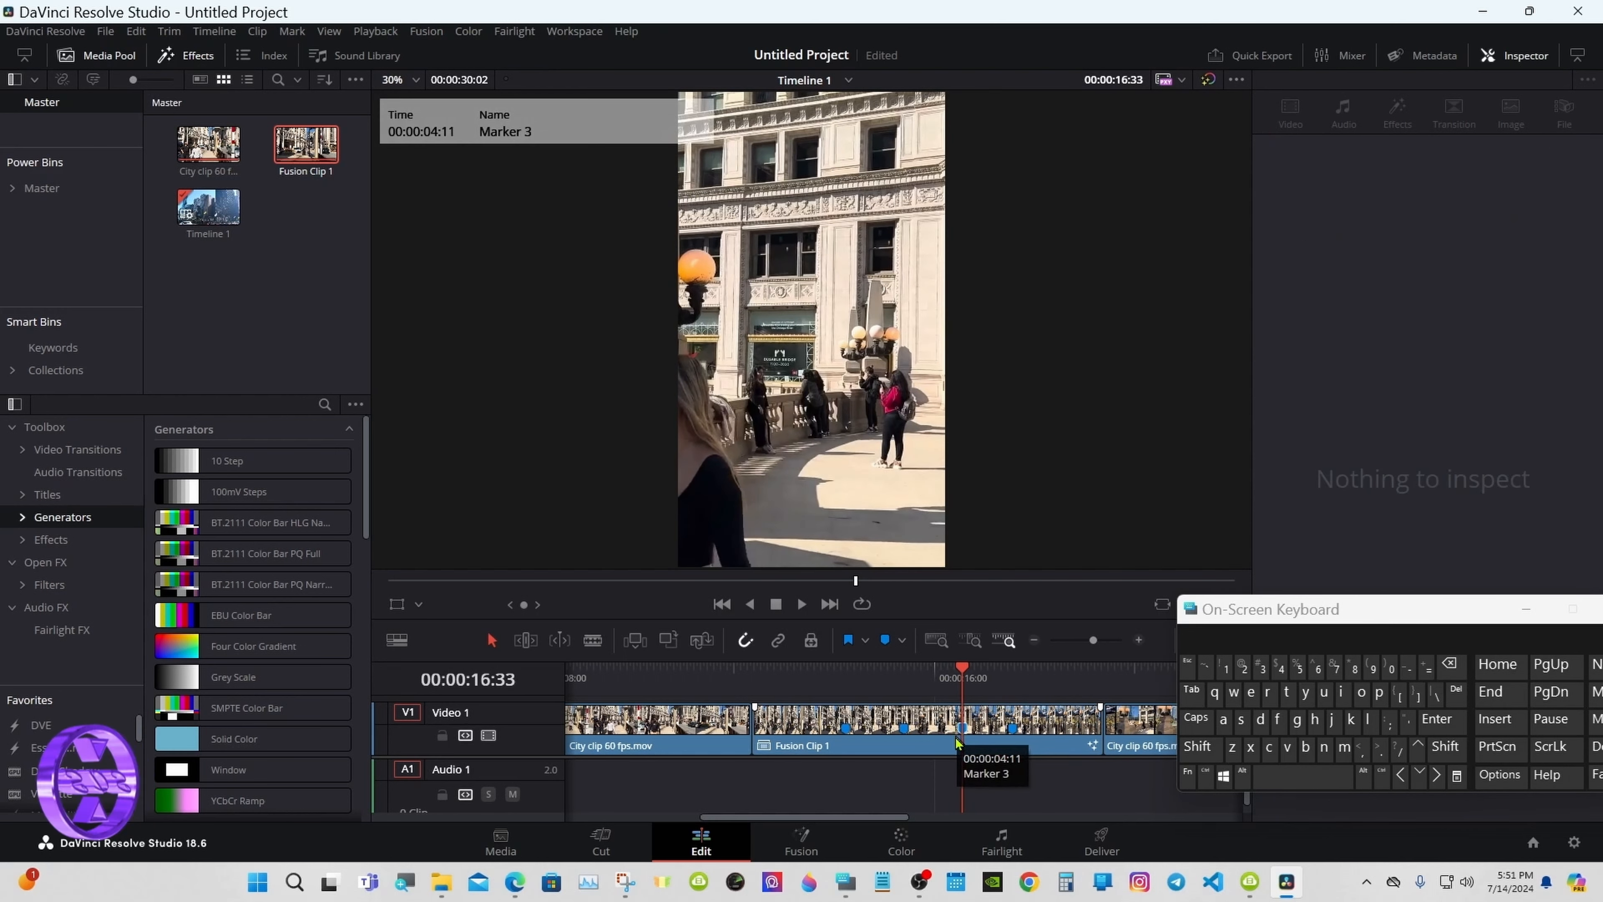
click(904, 681)
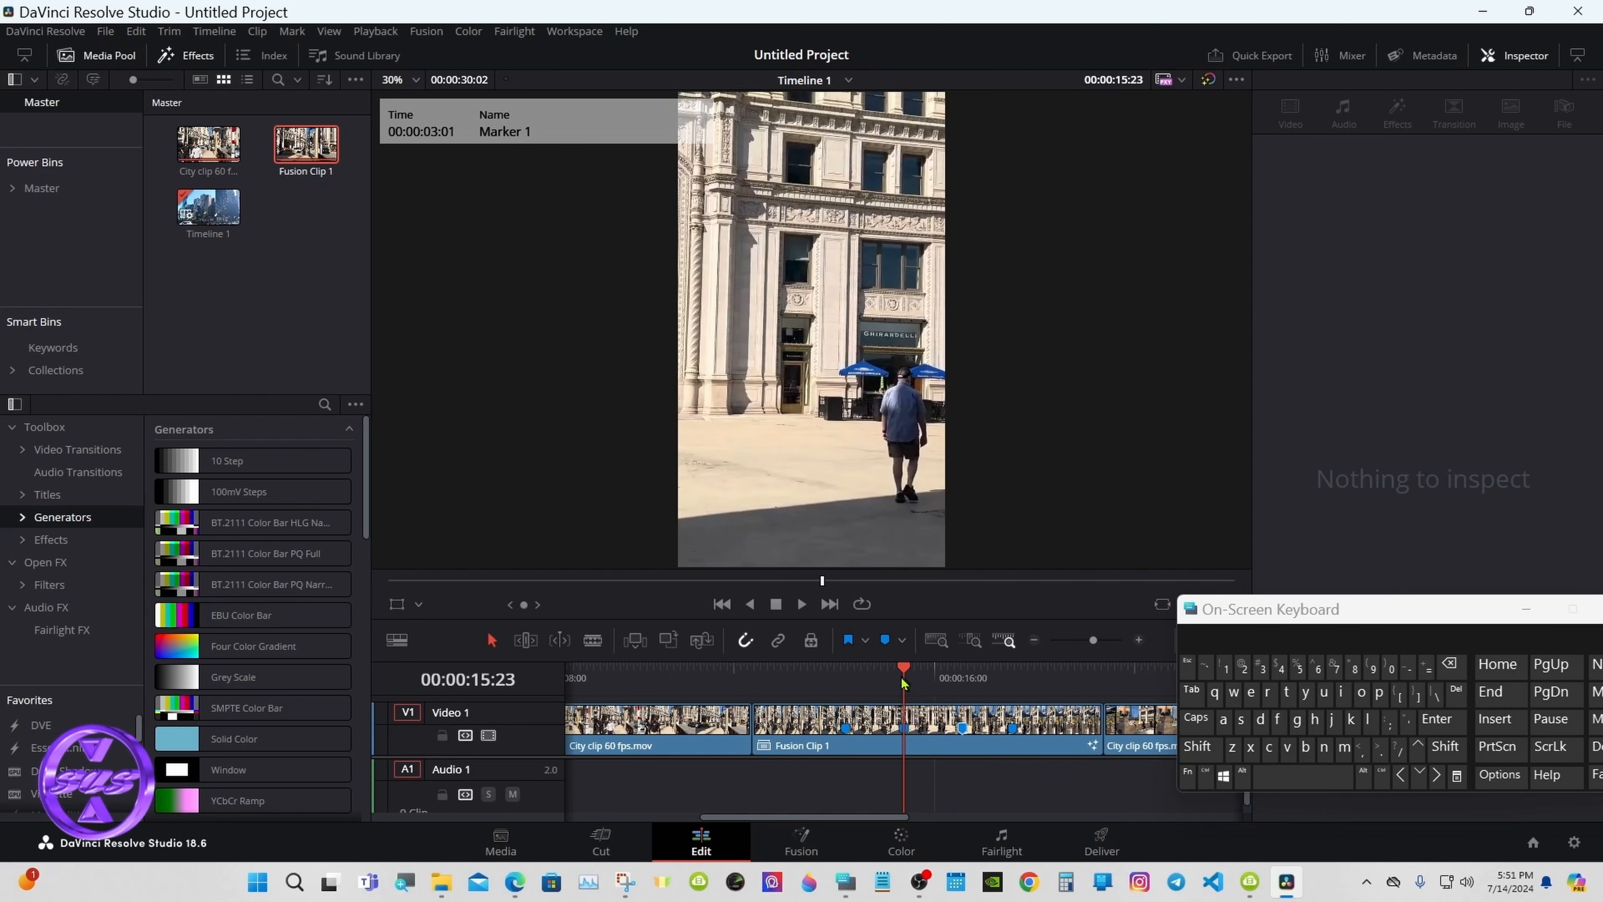
click(1401, 775)
click(1401, 776)
click(1401, 776)
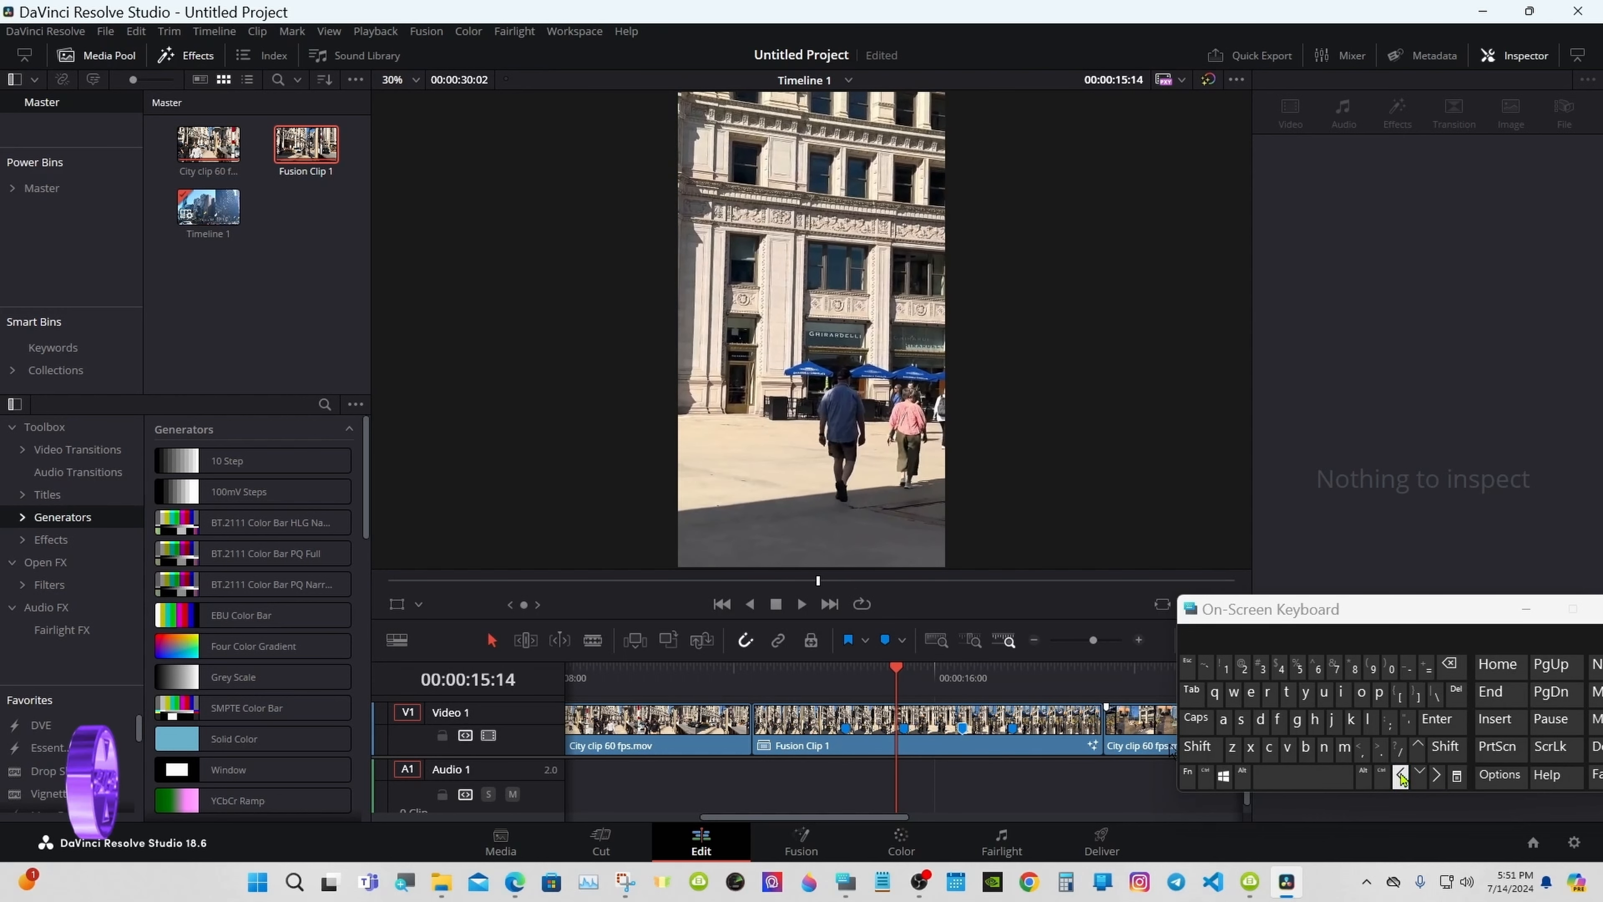
click(1401, 775)
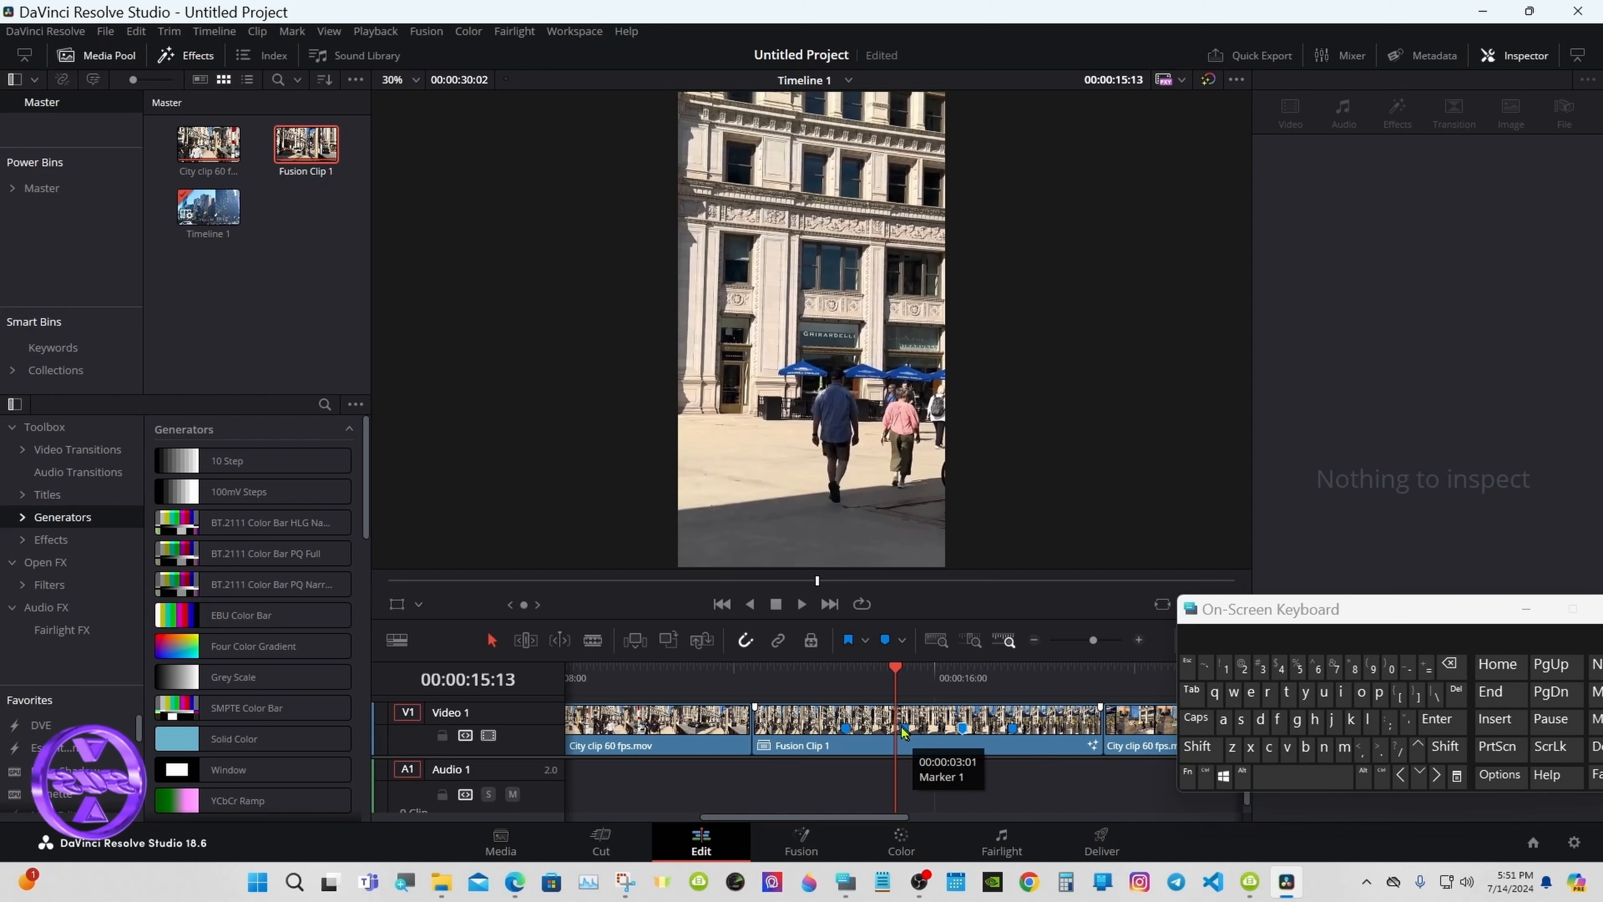
drag(904, 732, 897, 729)
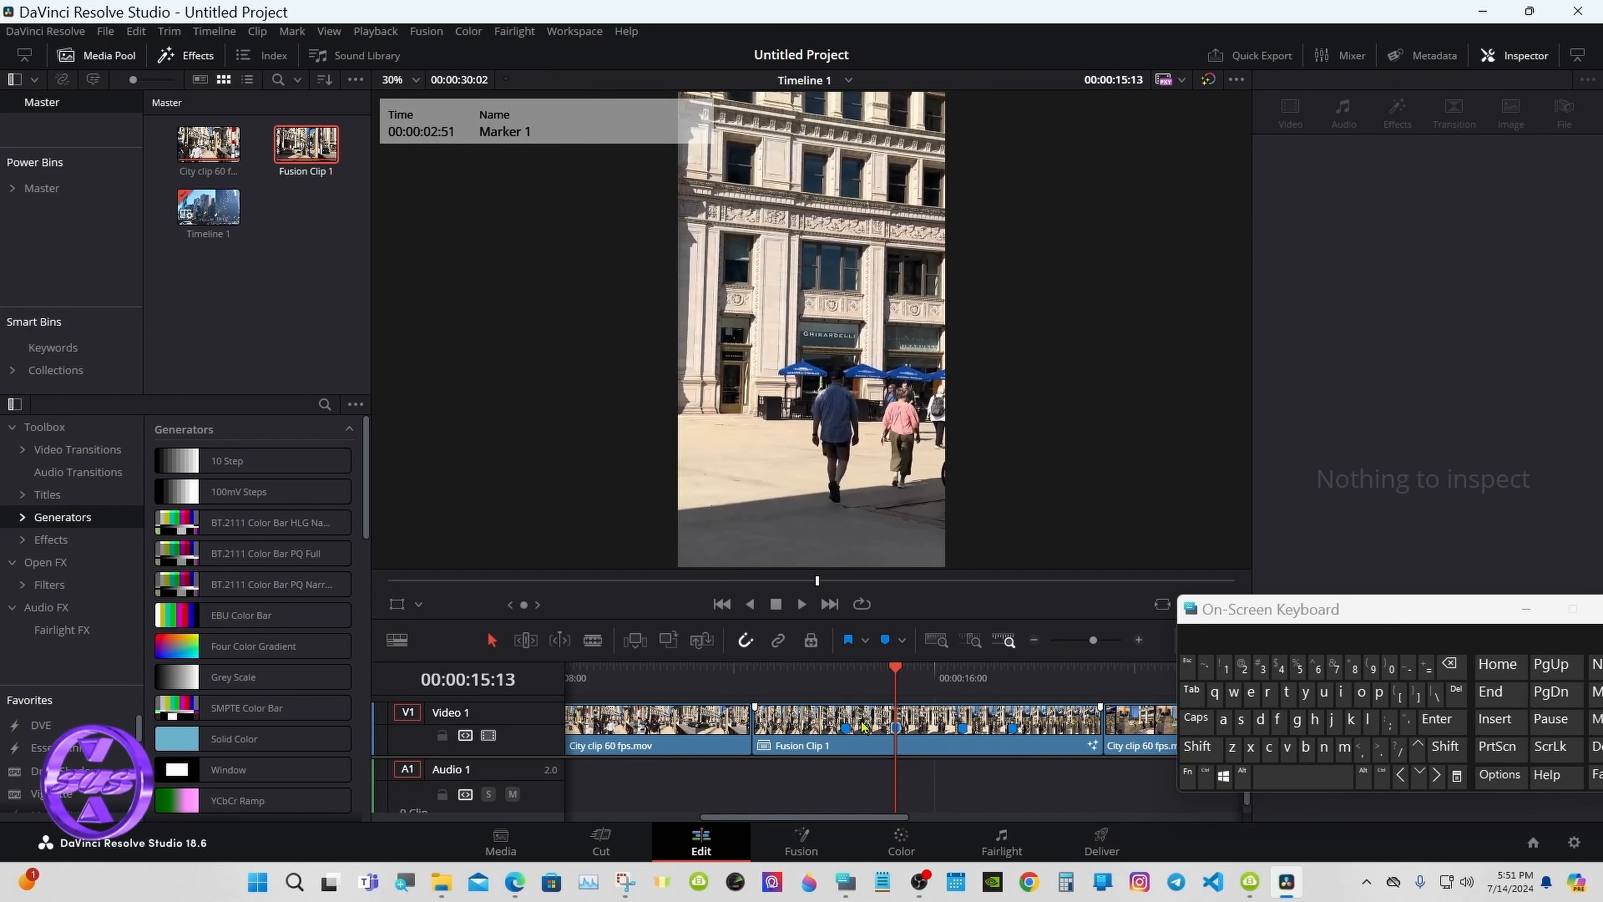
right_click(824, 736)
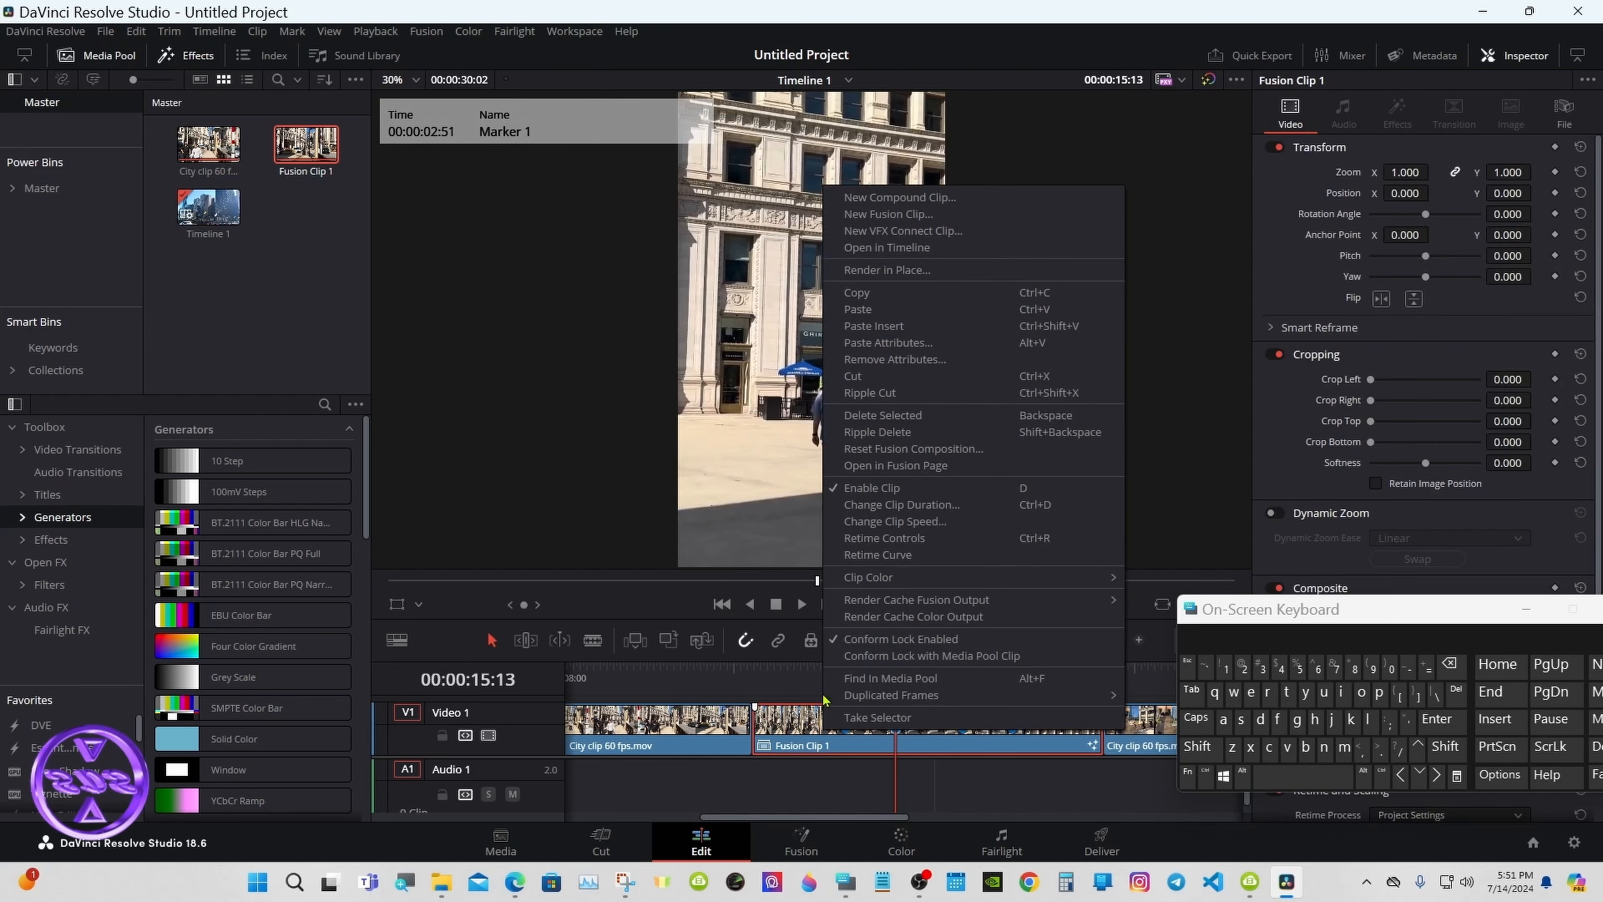
click(862, 538)
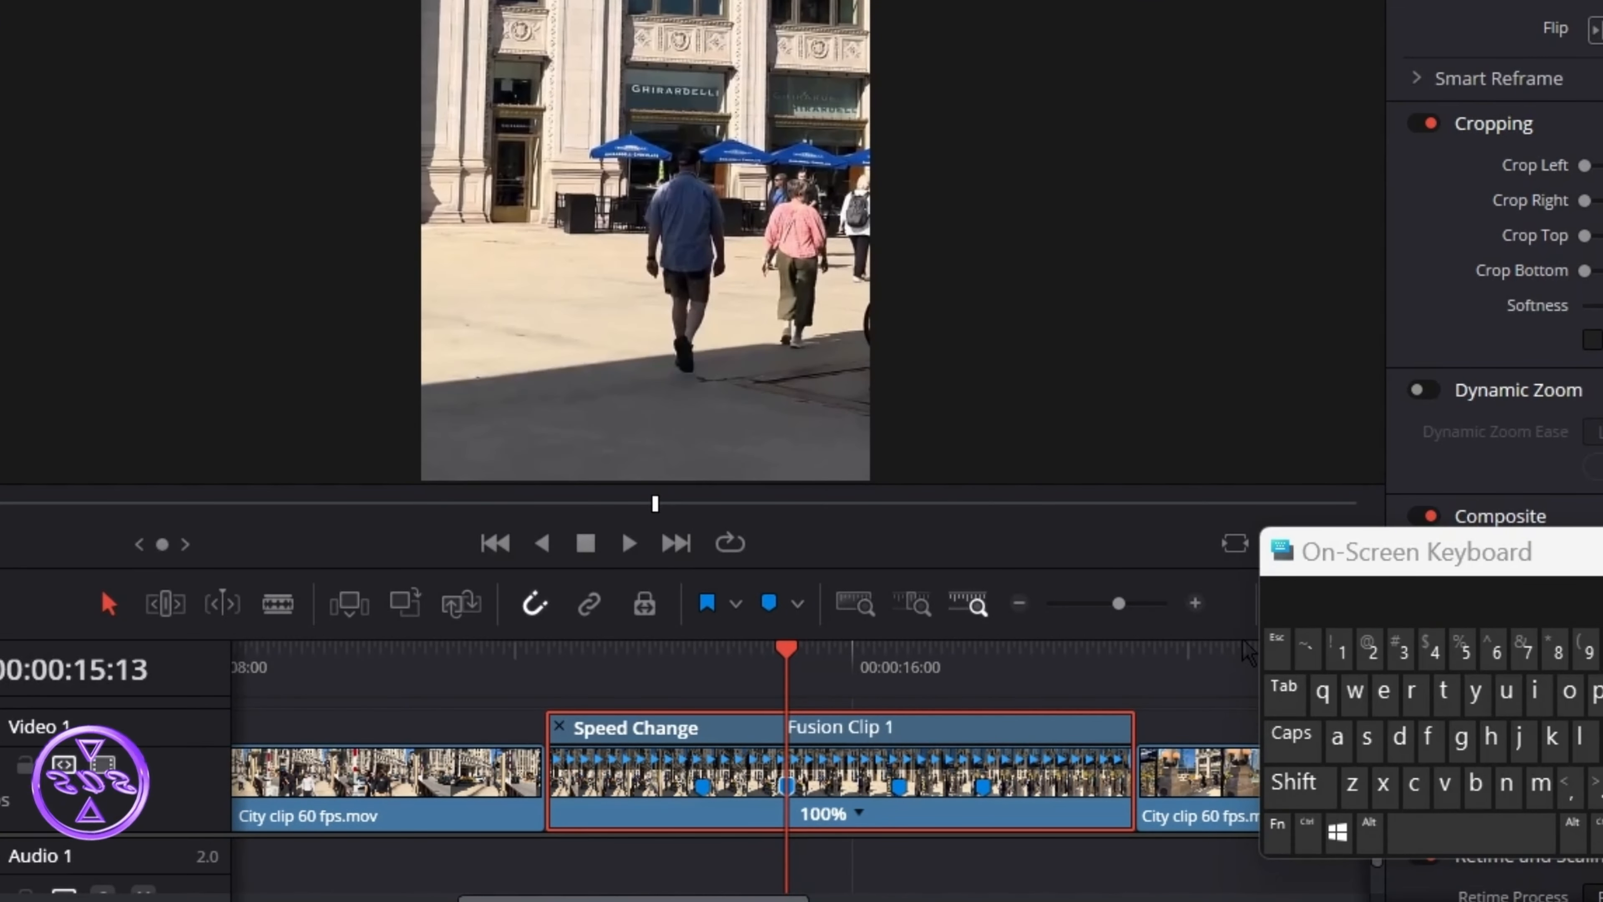
Step: Add speed points on Fusion Clip 1 at 00:00:14:13 and 00:00:17:33
click(859, 814)
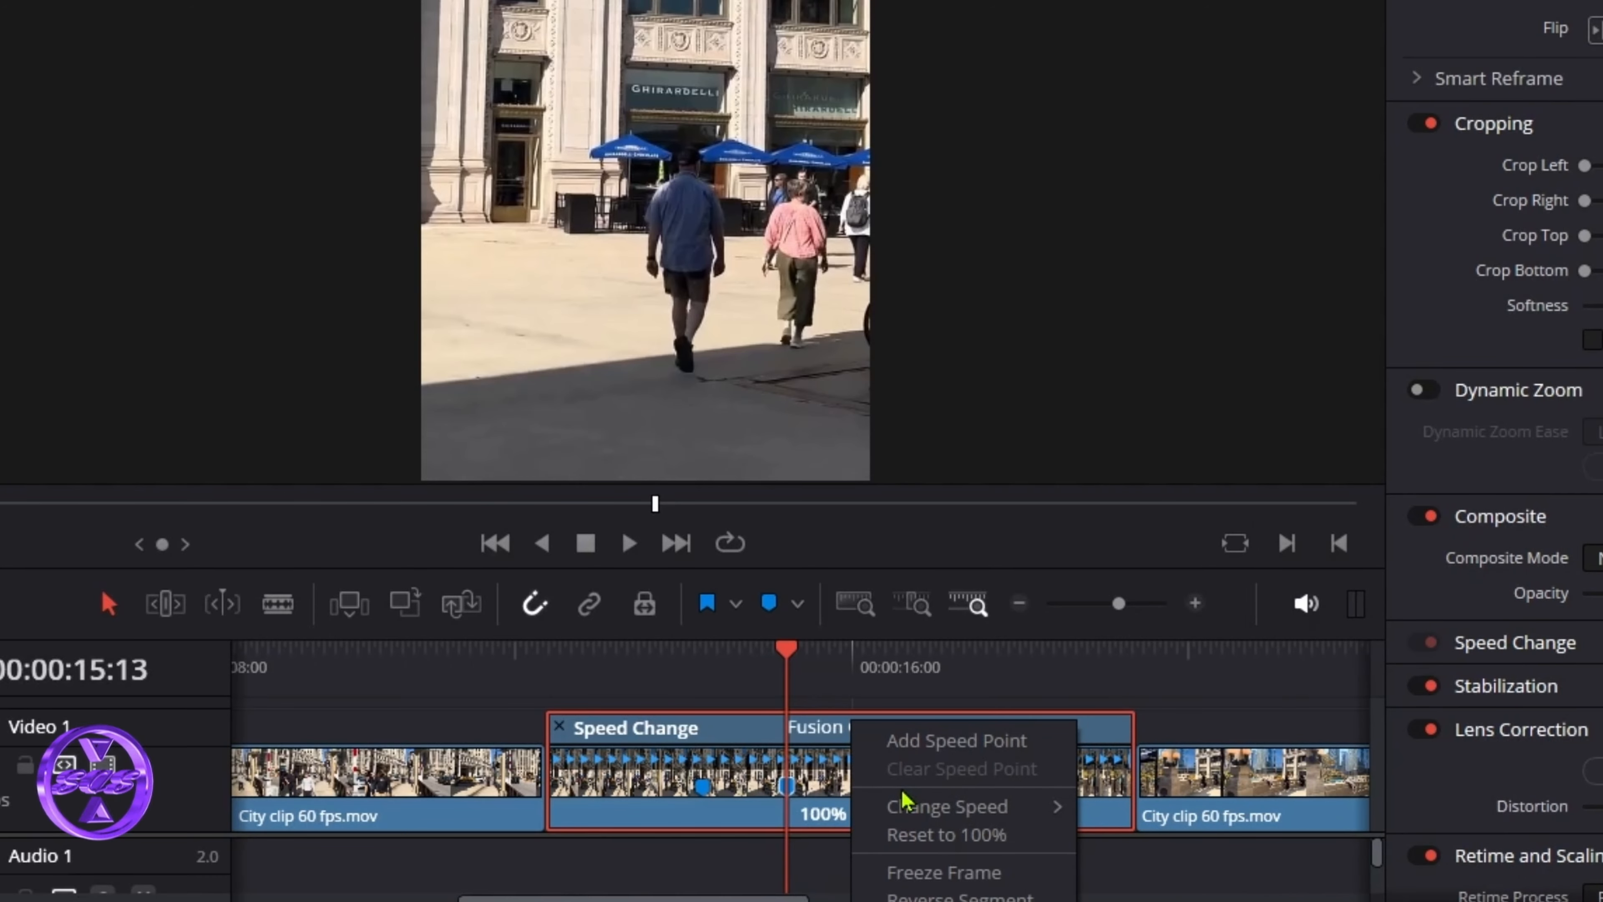
click(715, 679)
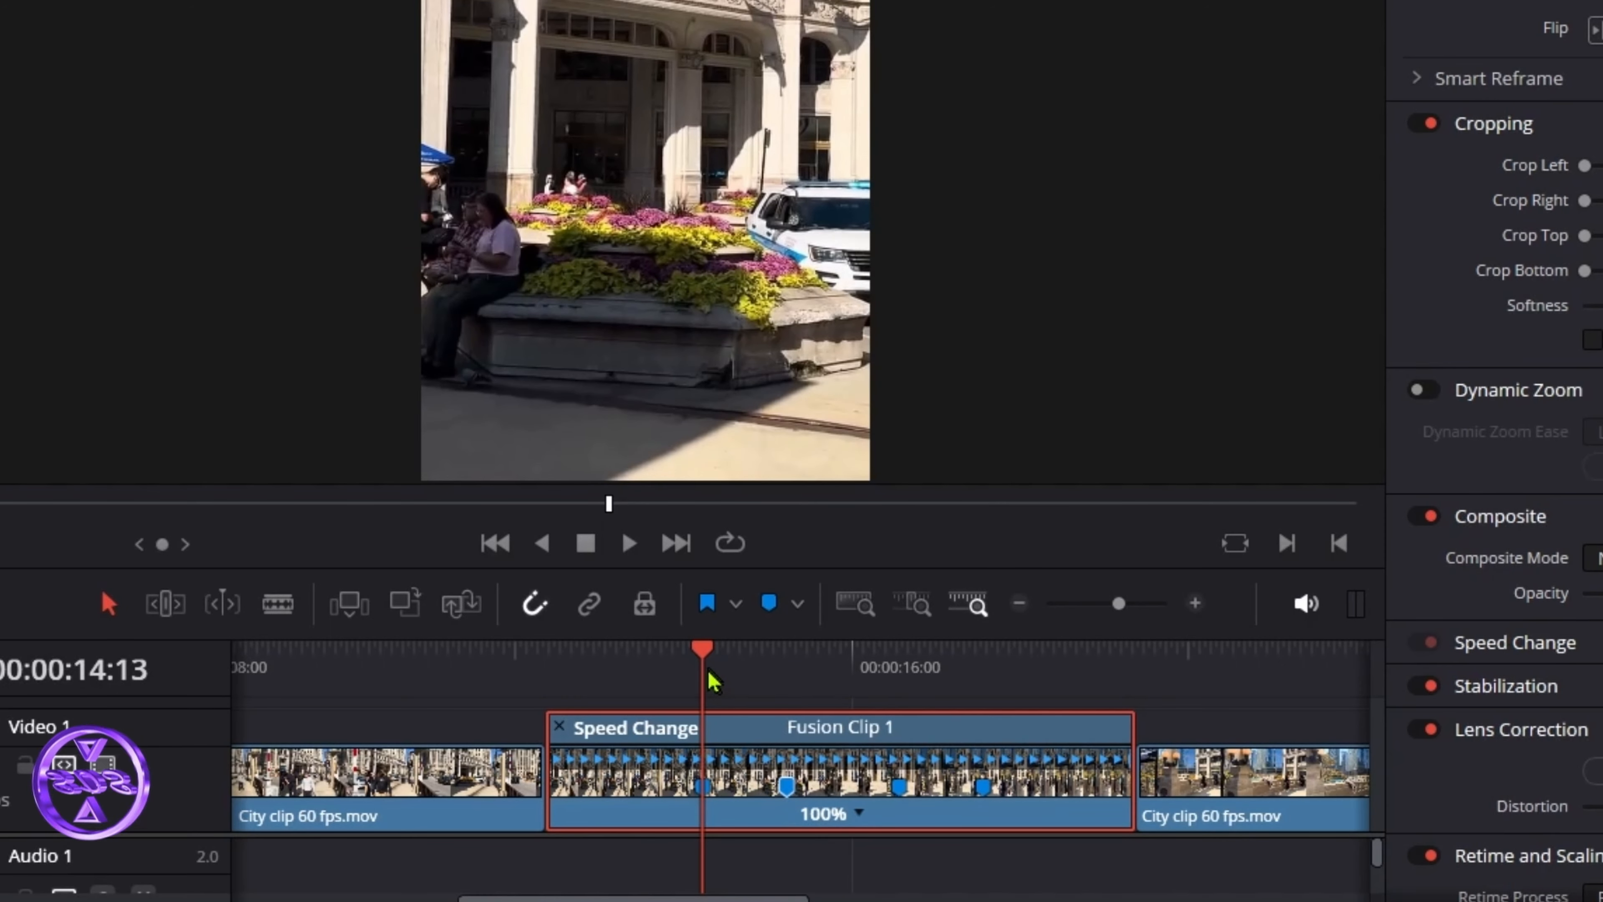
right_click(863, 823)
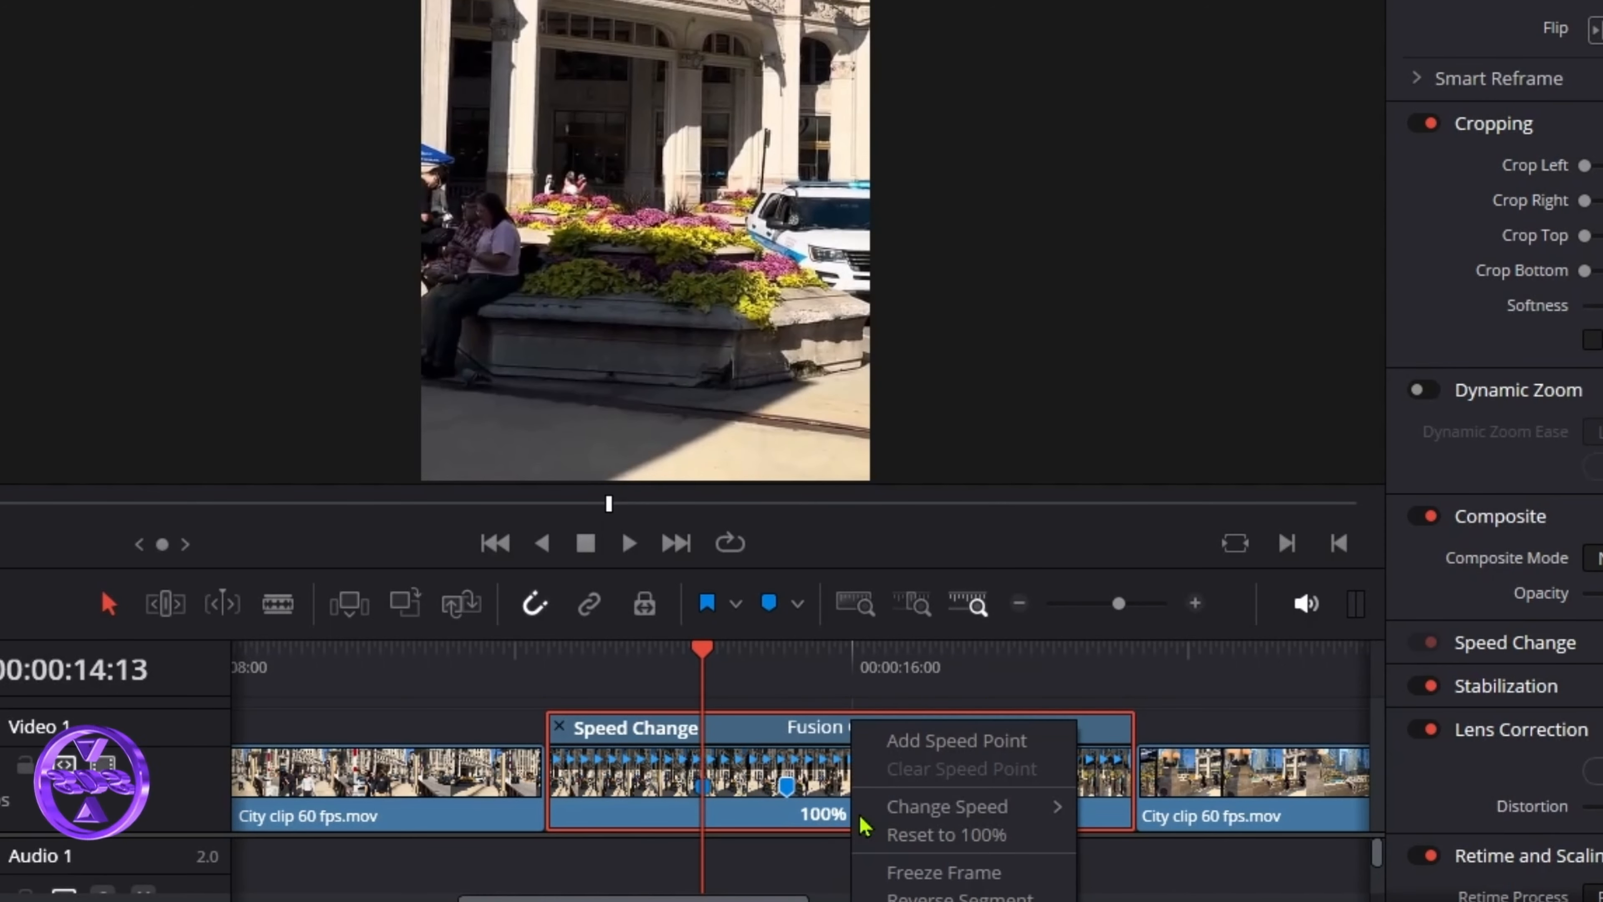
click(916, 751)
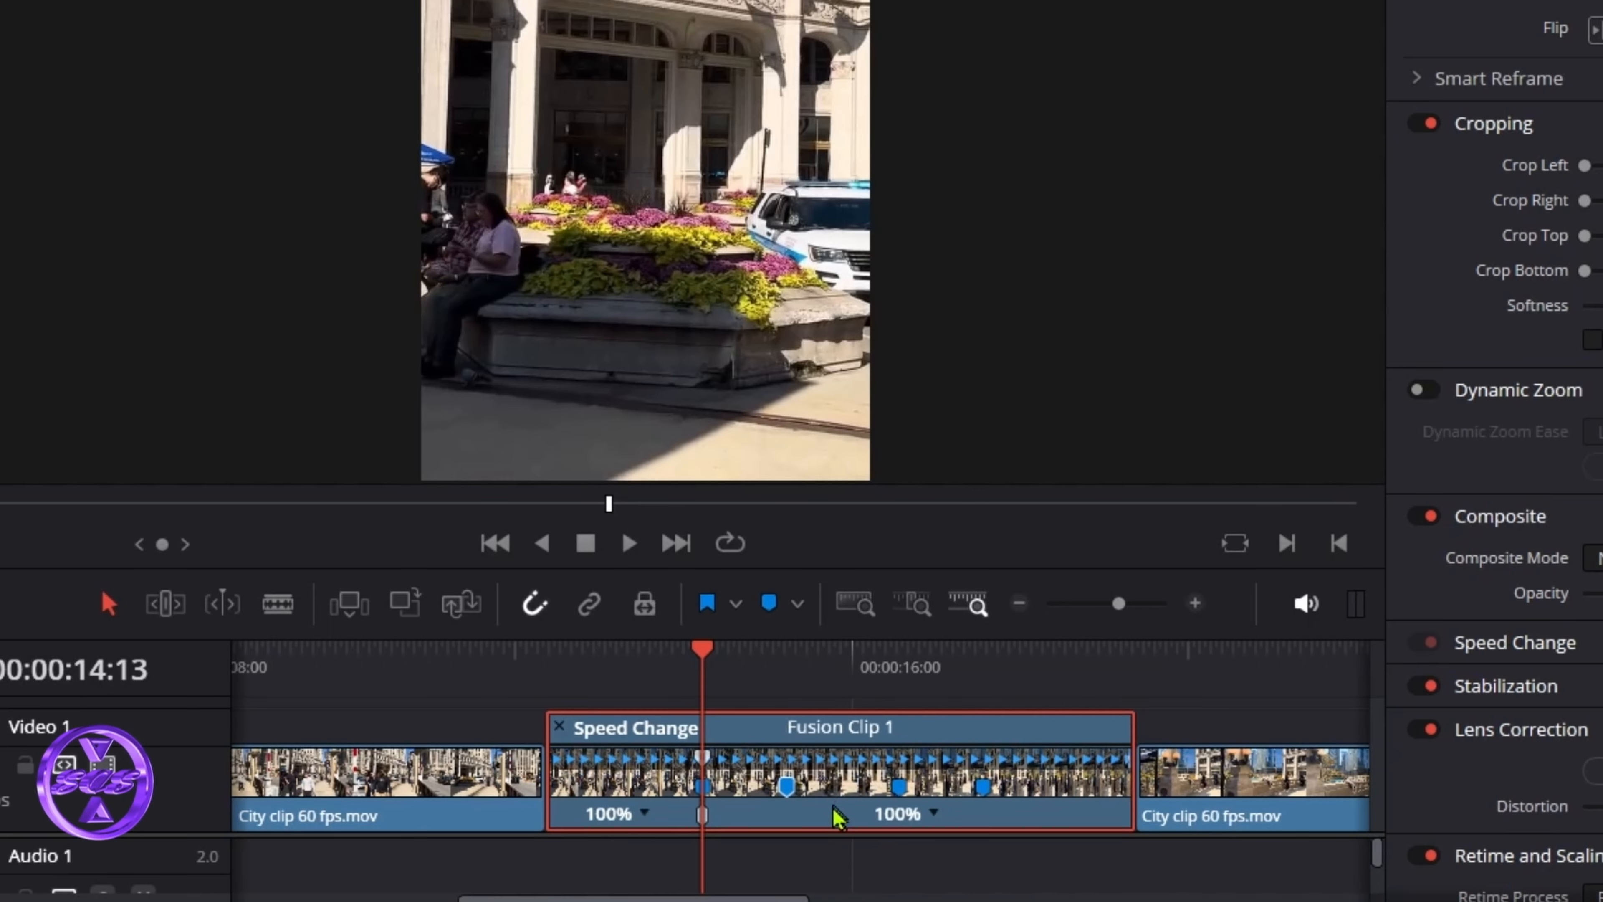
click(986, 670)
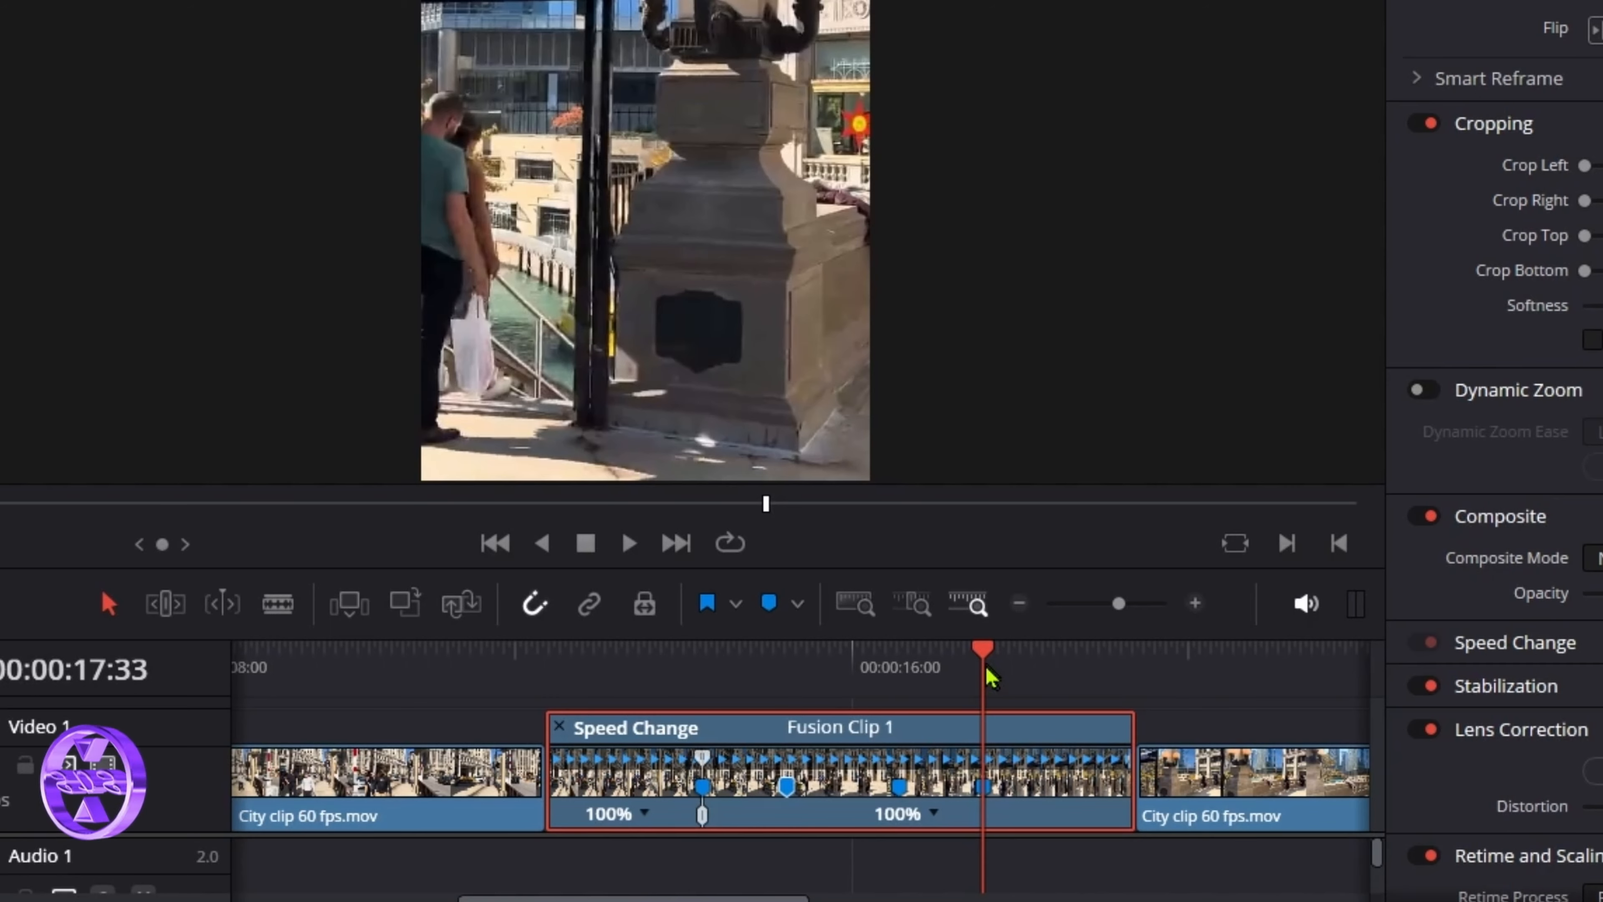
click(935, 816)
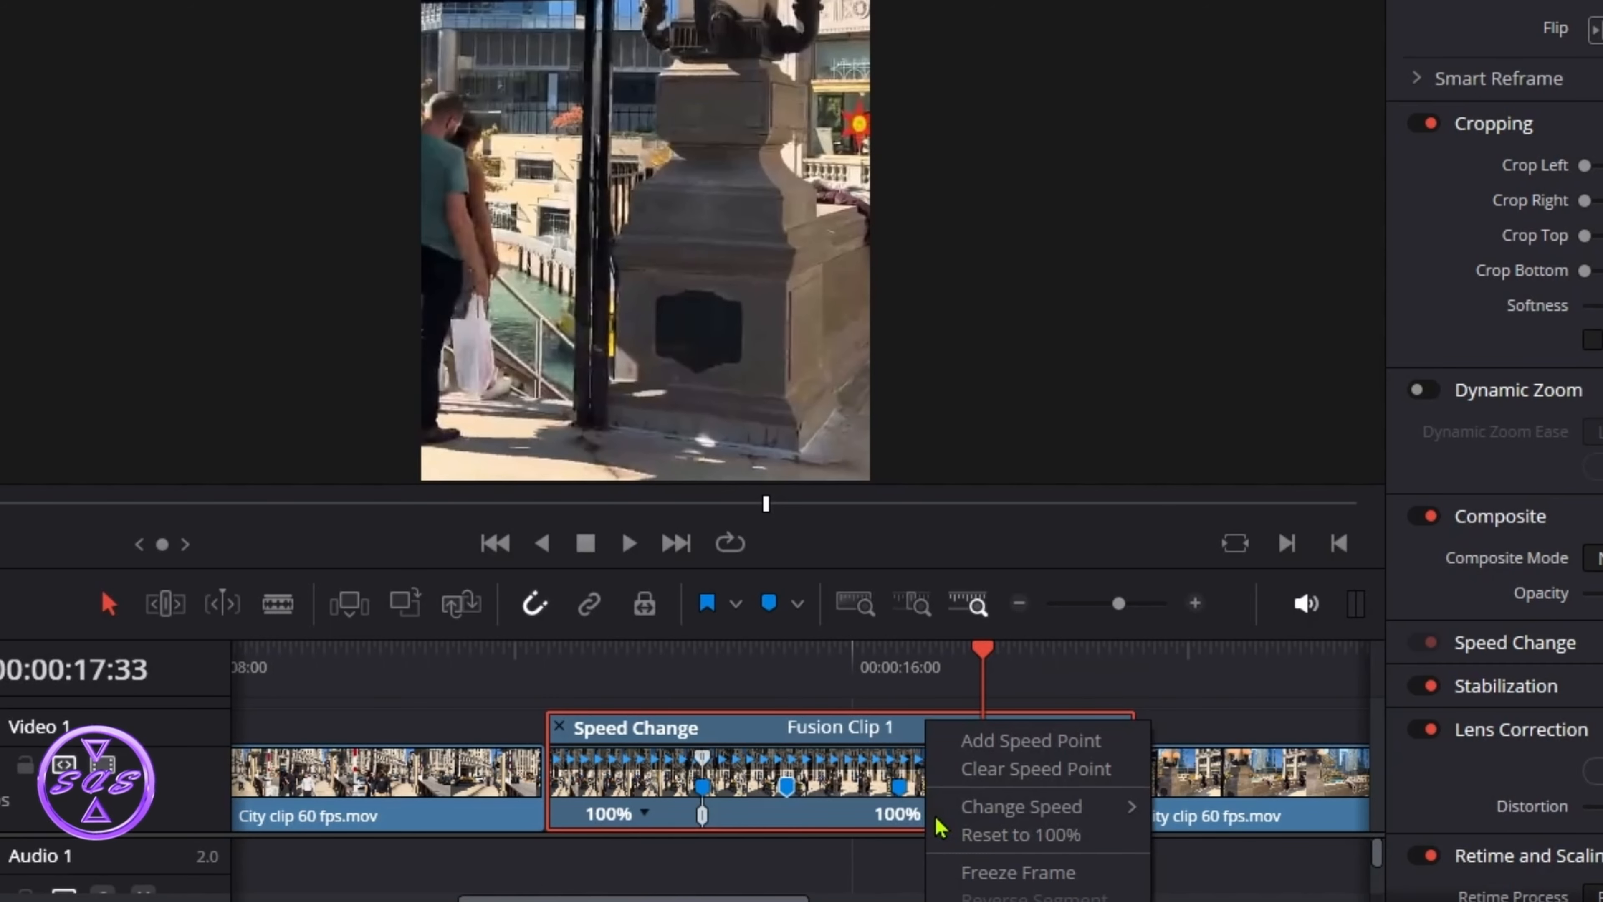
click(1004, 741)
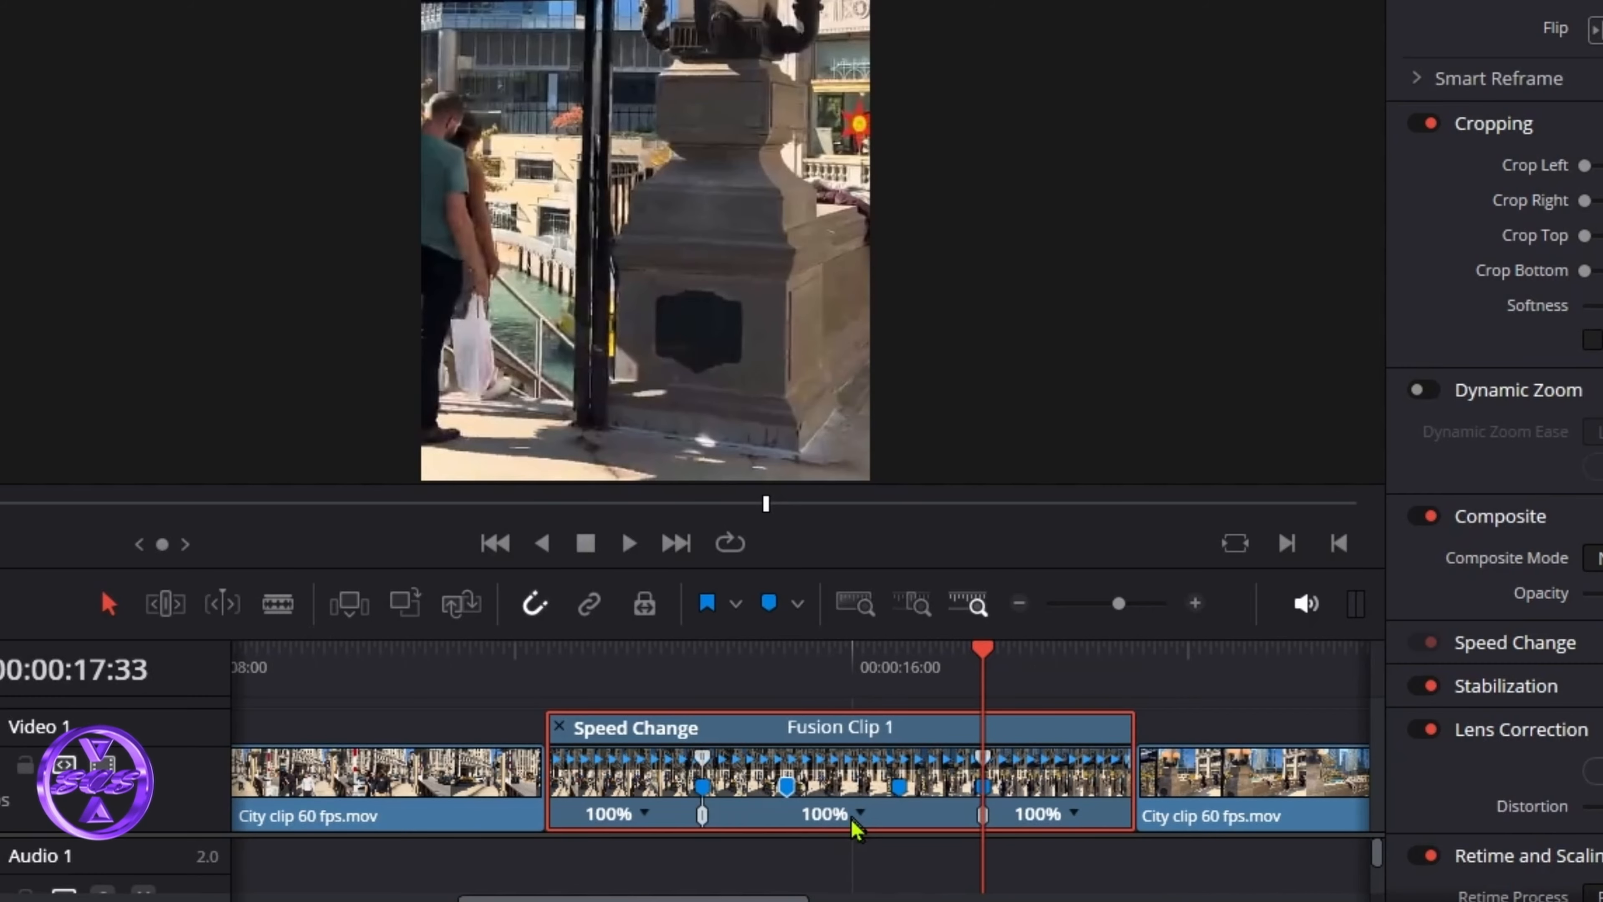
Step: Drag Fusion Clip 1 onto a new Video 2 track and enlarge the timeline panel
drag(853, 822, 849, 717)
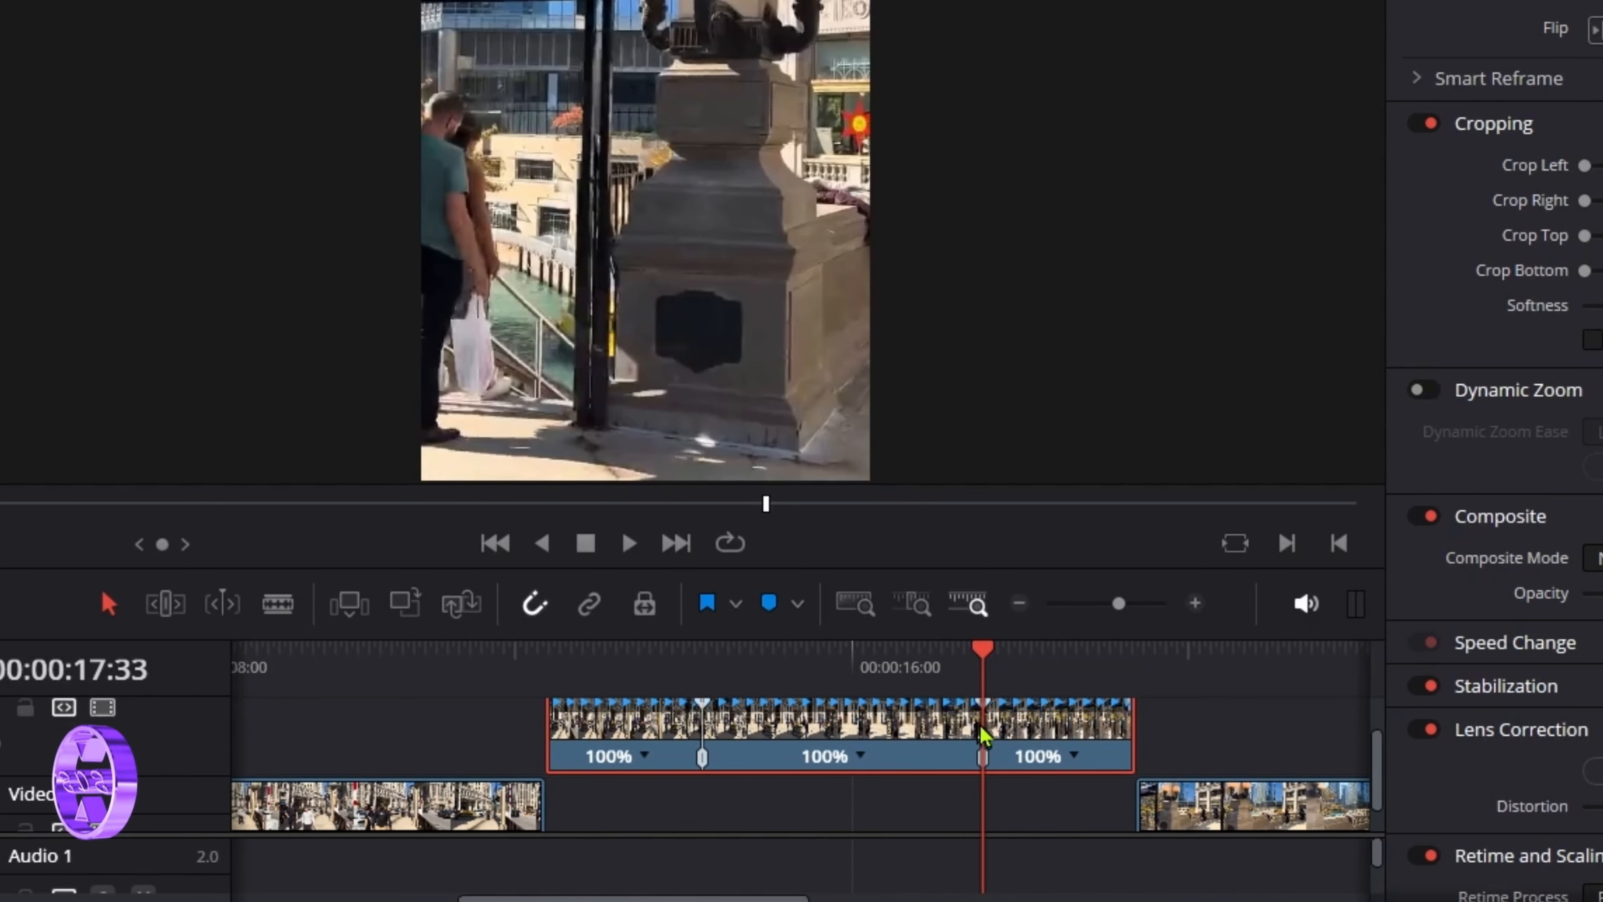
drag(844, 637, 849, 524)
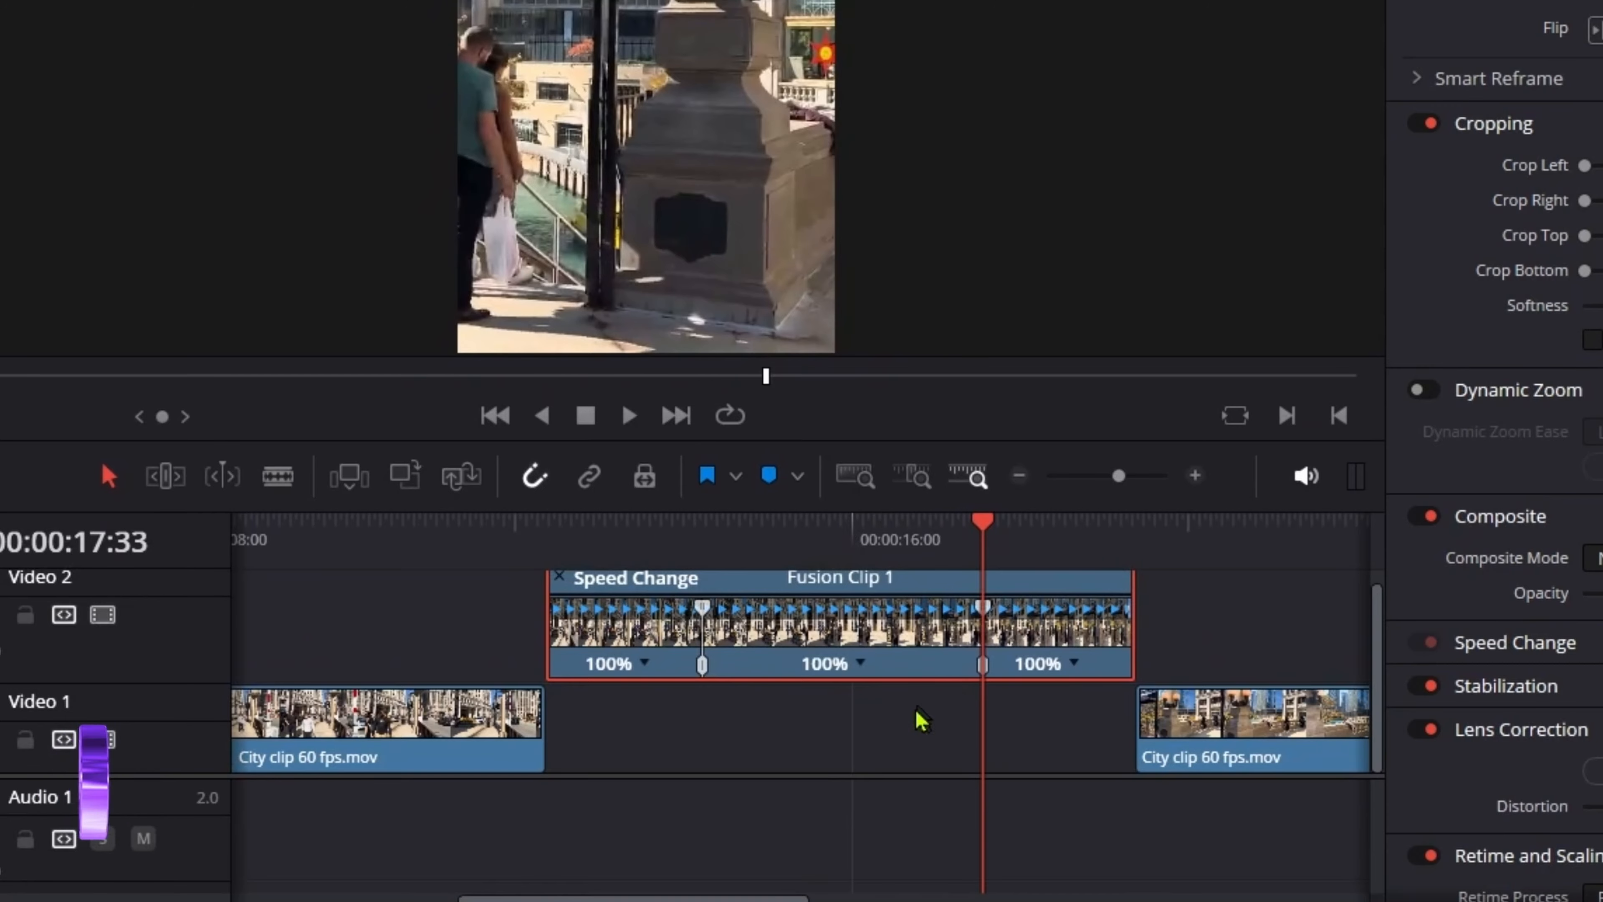
scroll(817, 770, up, 2)
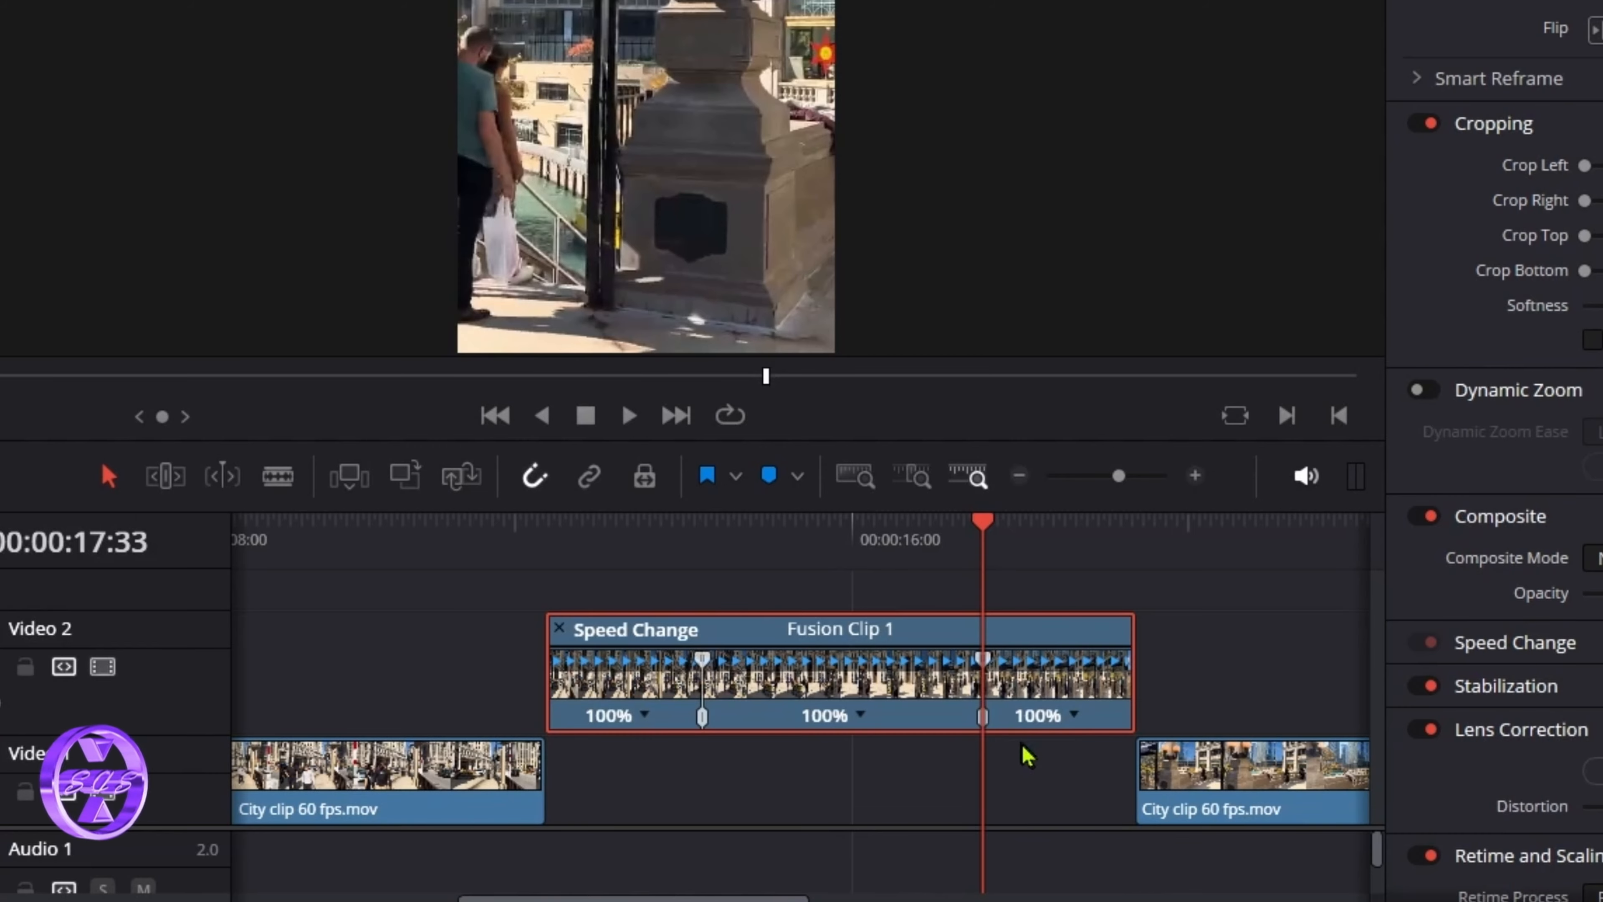
click(645, 555)
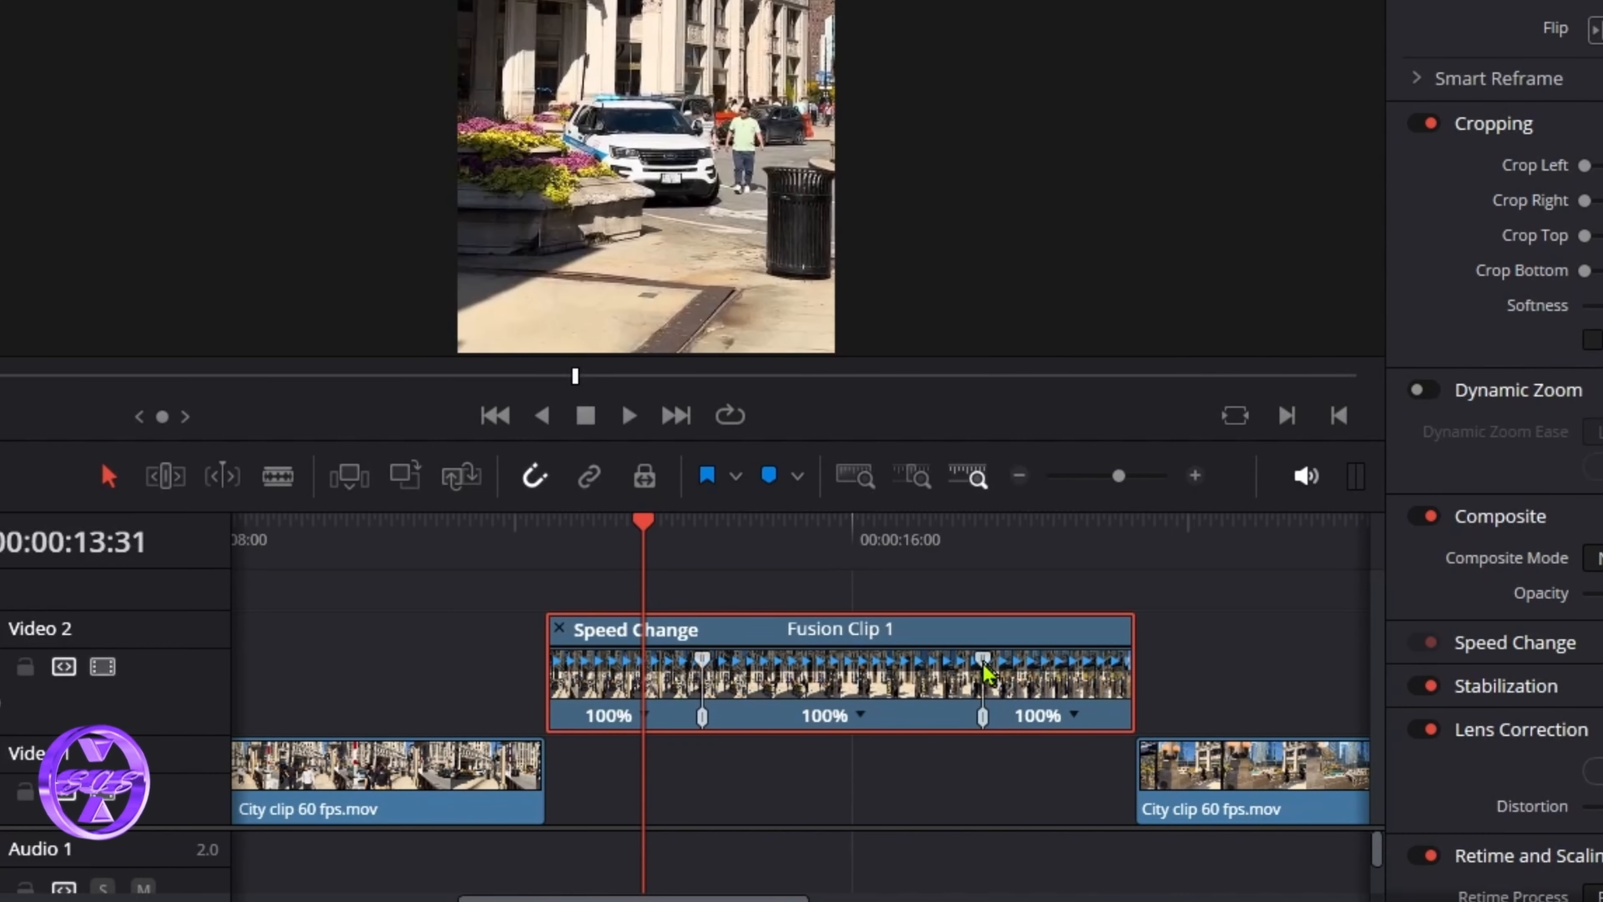
Step: Drag the right speed point so Fusion Clip 1's middle section plays at 60%
drag(985, 668, 1170, 669)
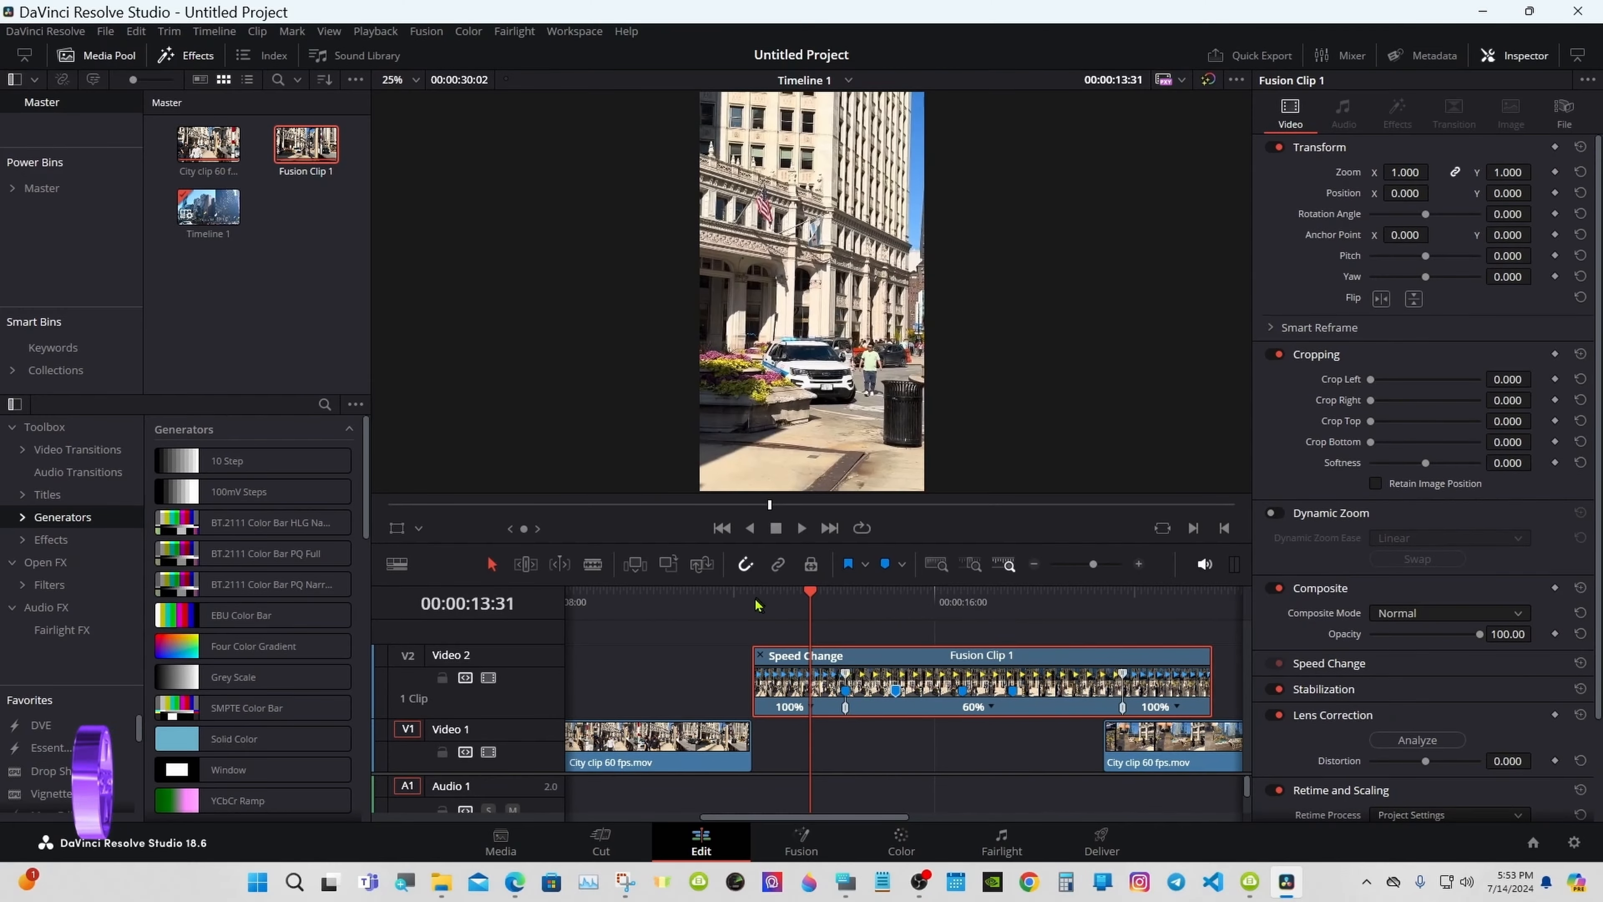
click(550, 533)
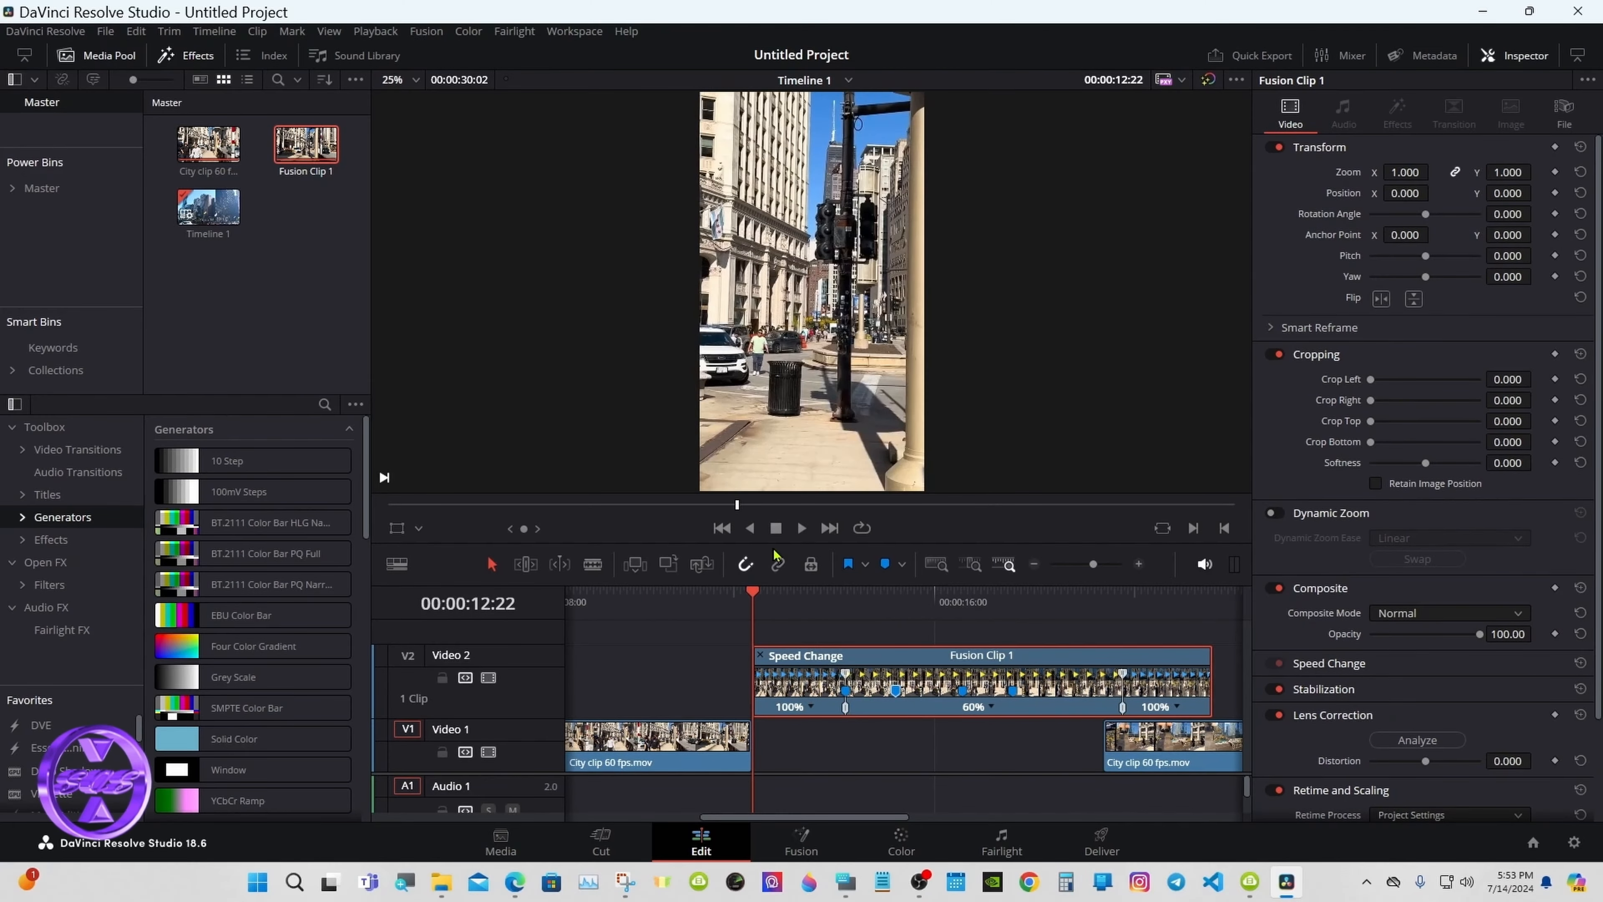
click(628, 418)
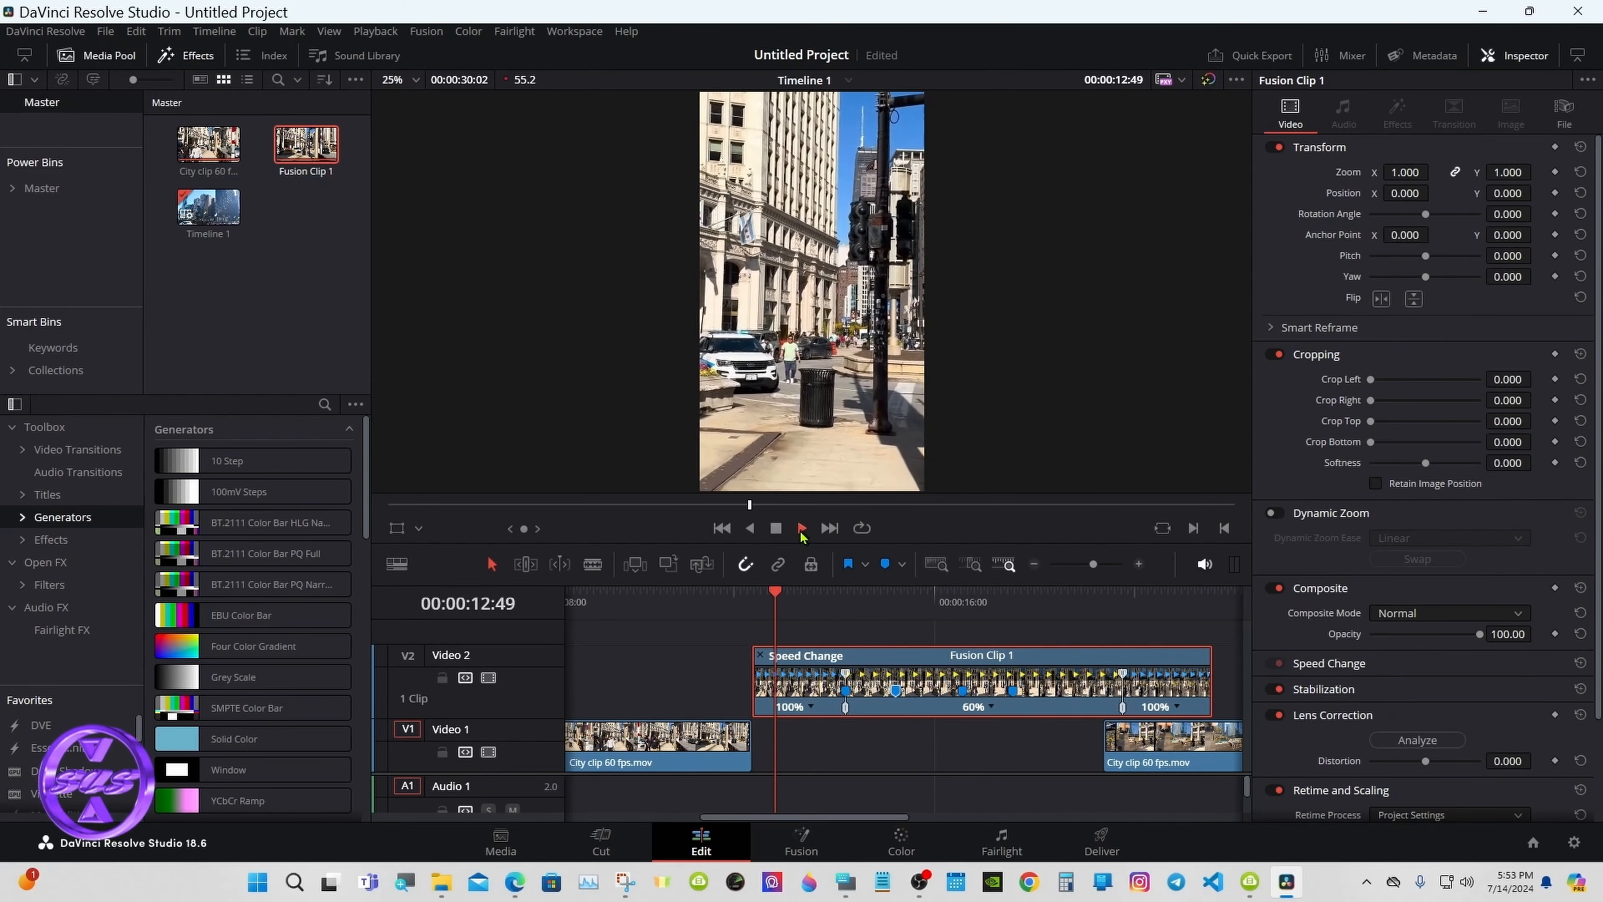
click(776, 529)
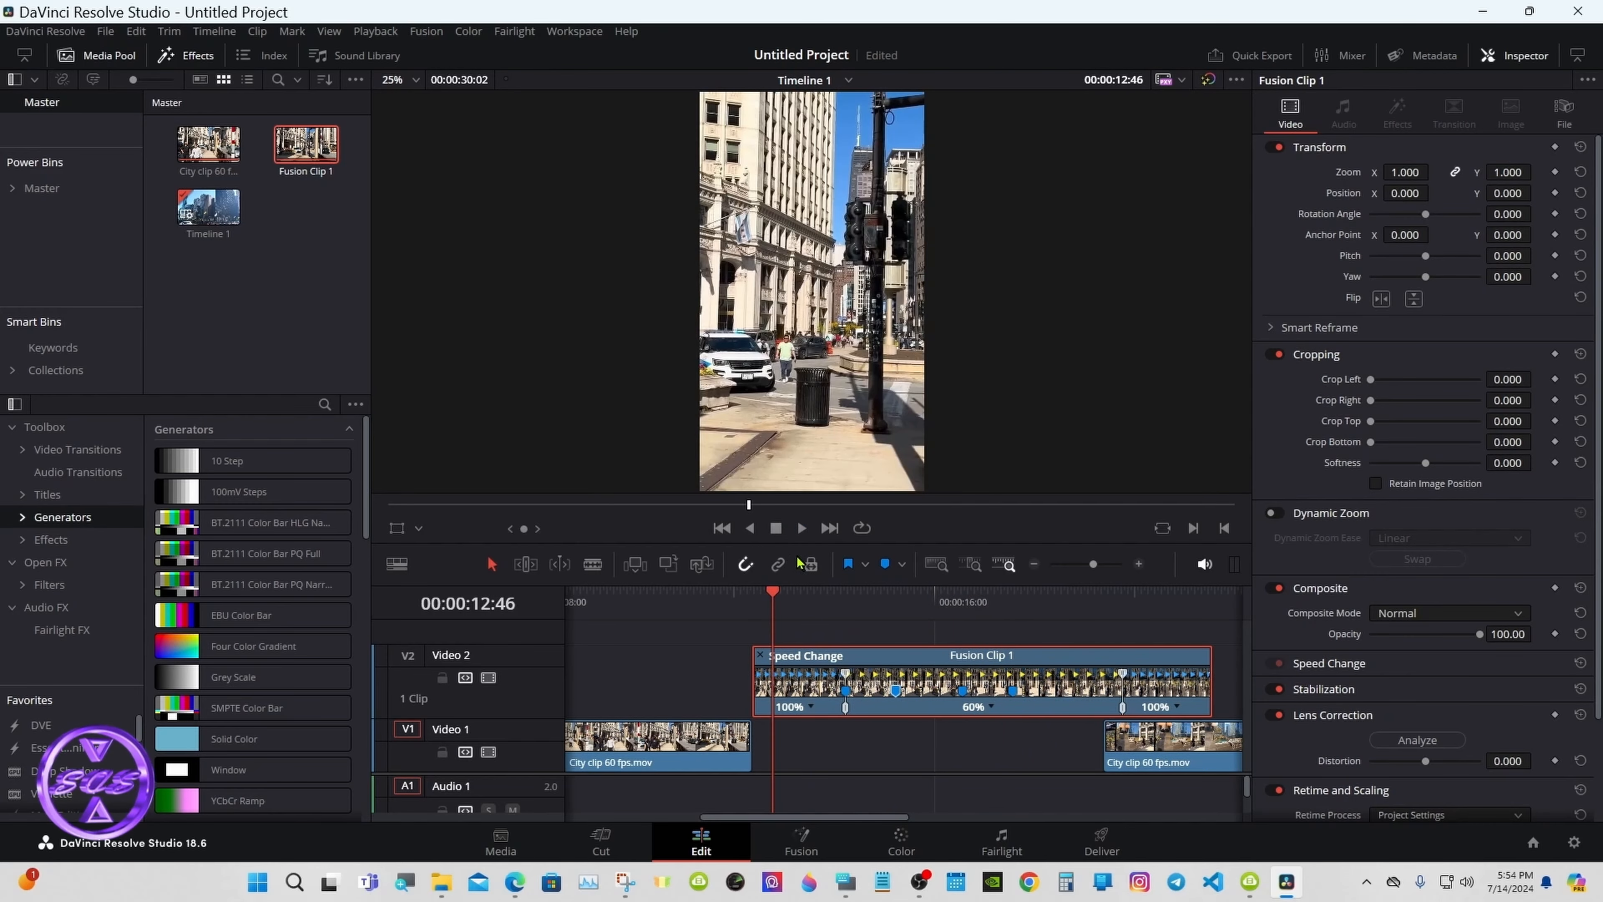
click(801, 533)
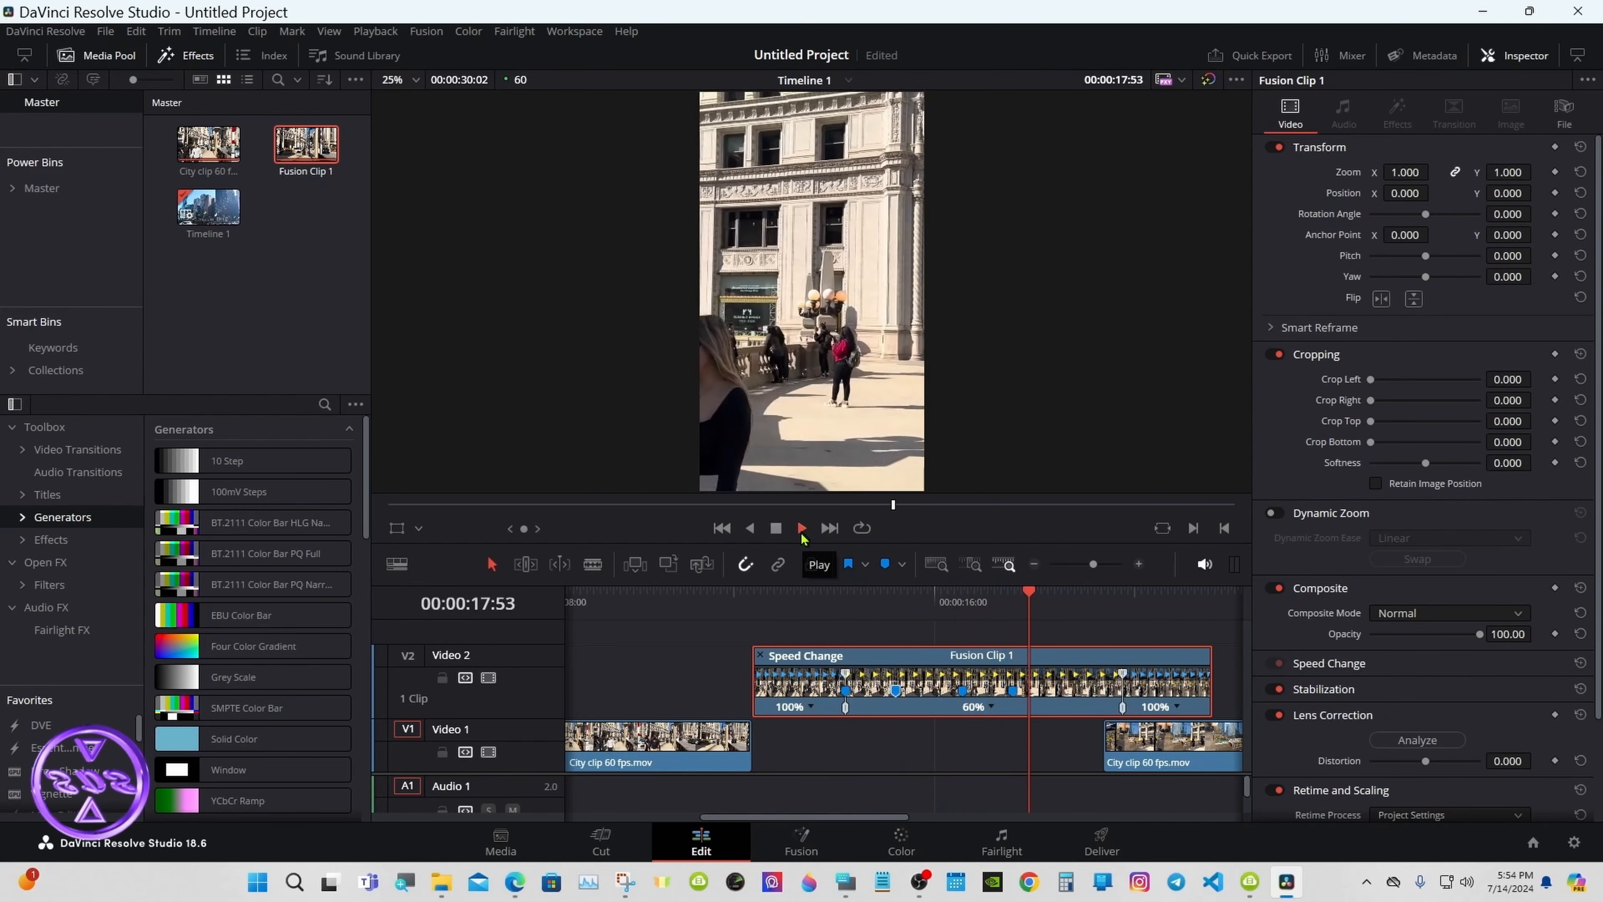
click(777, 533)
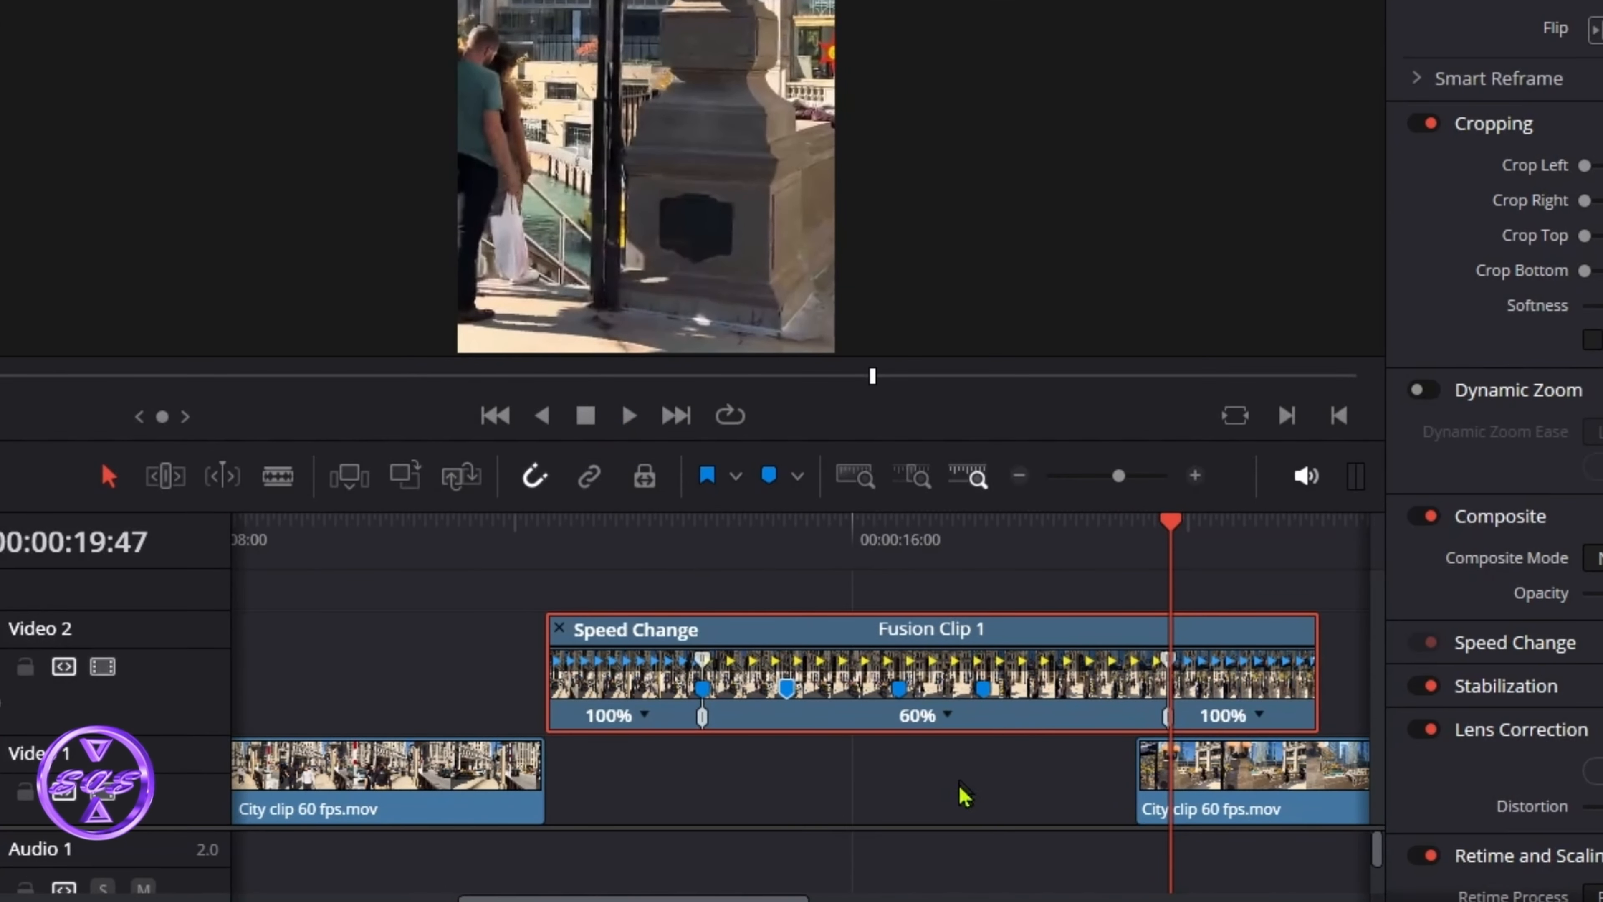
Step: Move the second City clip 60 fps.mov on V1 to Fusion Clip 1's end and close Retime Controls
drag(752, 897, 838, 896)
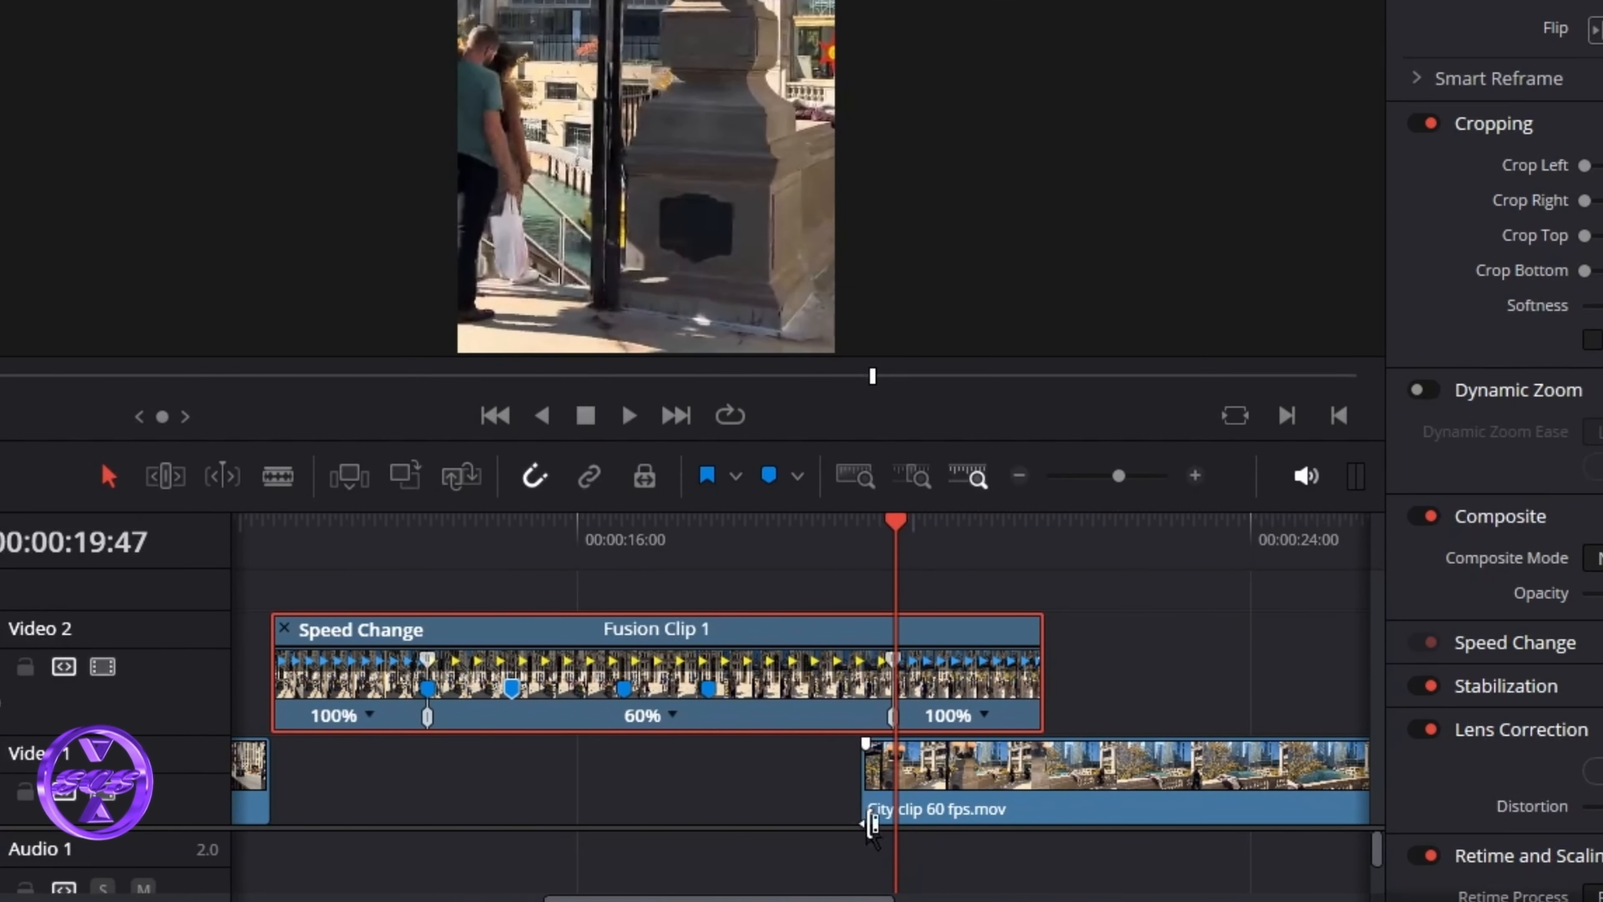
drag(954, 797, 1137, 795)
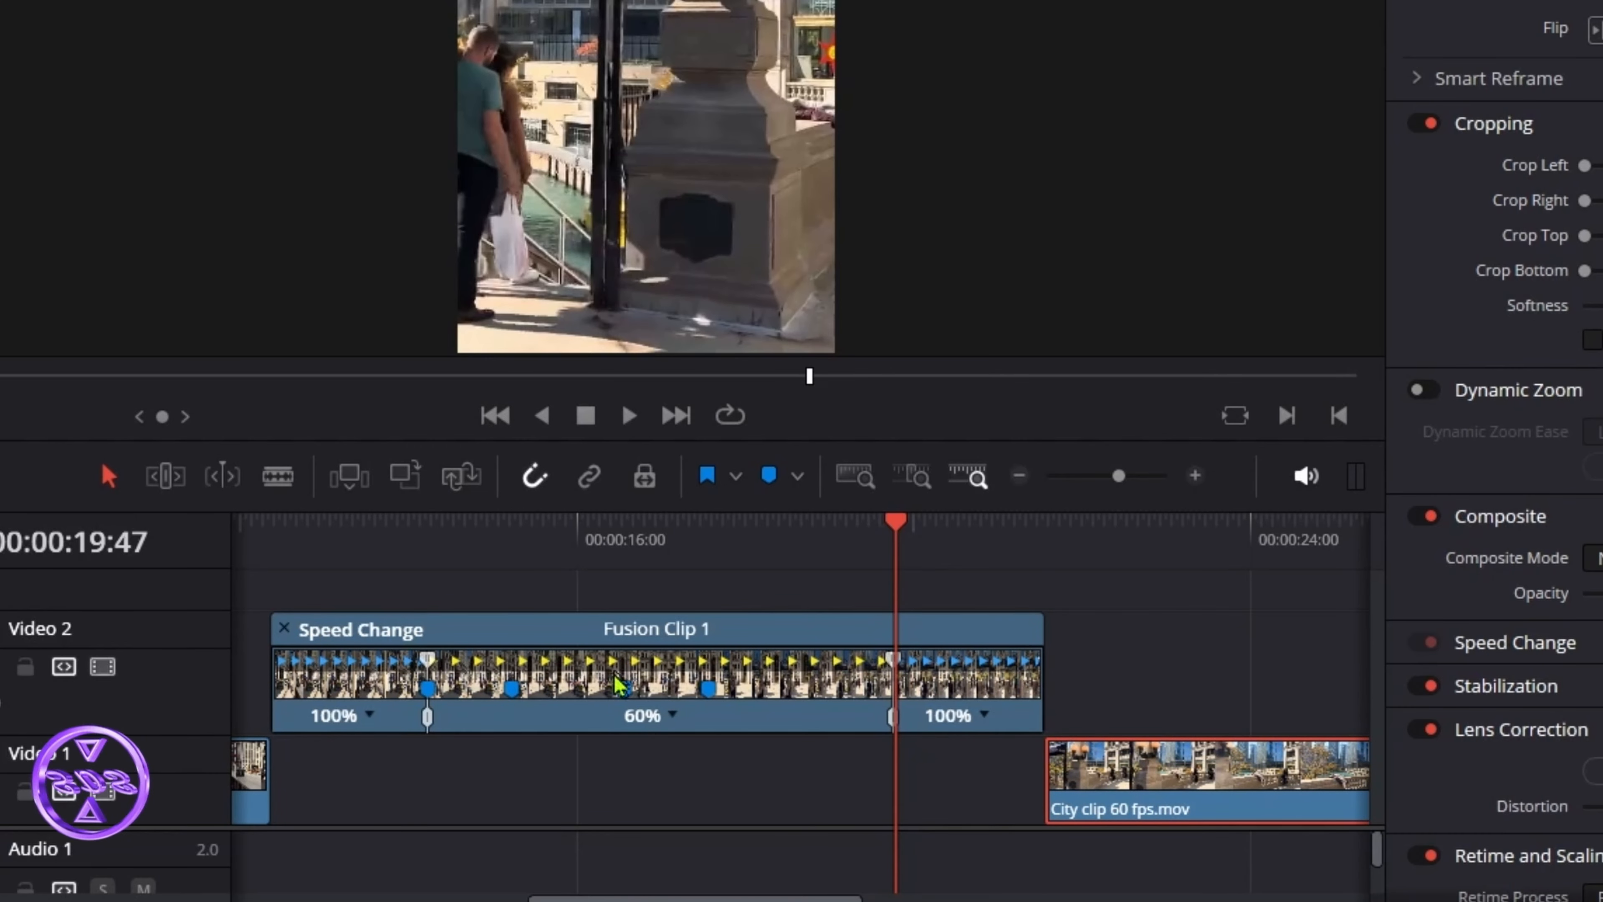
click(284, 628)
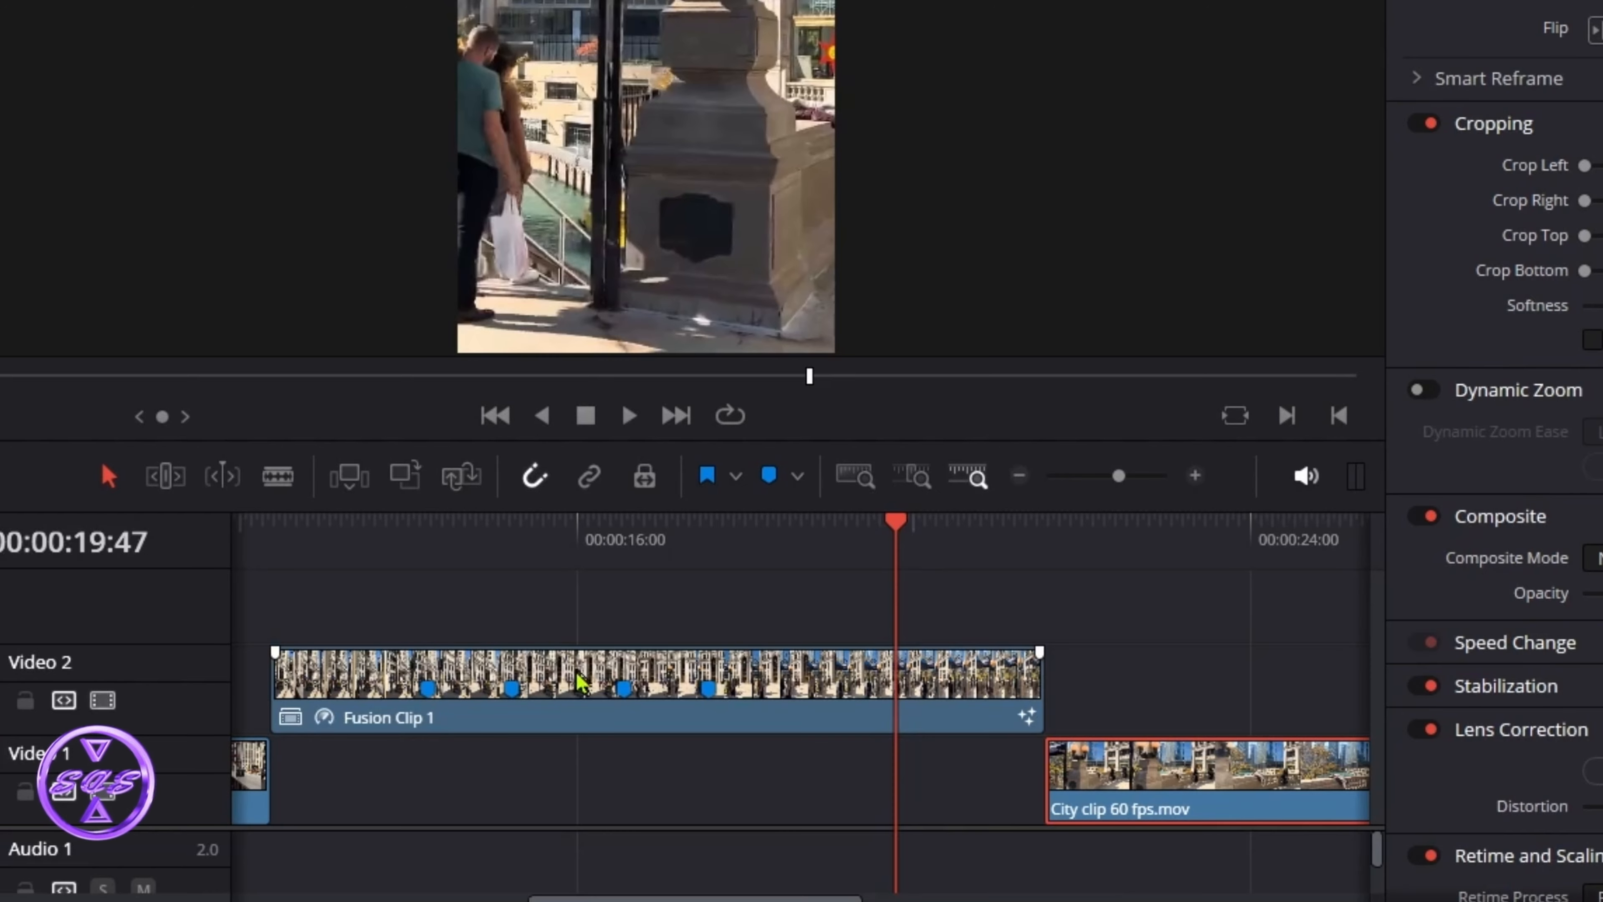
Step: Display Fusion Clip 1's Retime Curve and scroll to see the whole Retime Speed line with both keyframes
right_click(585, 693)
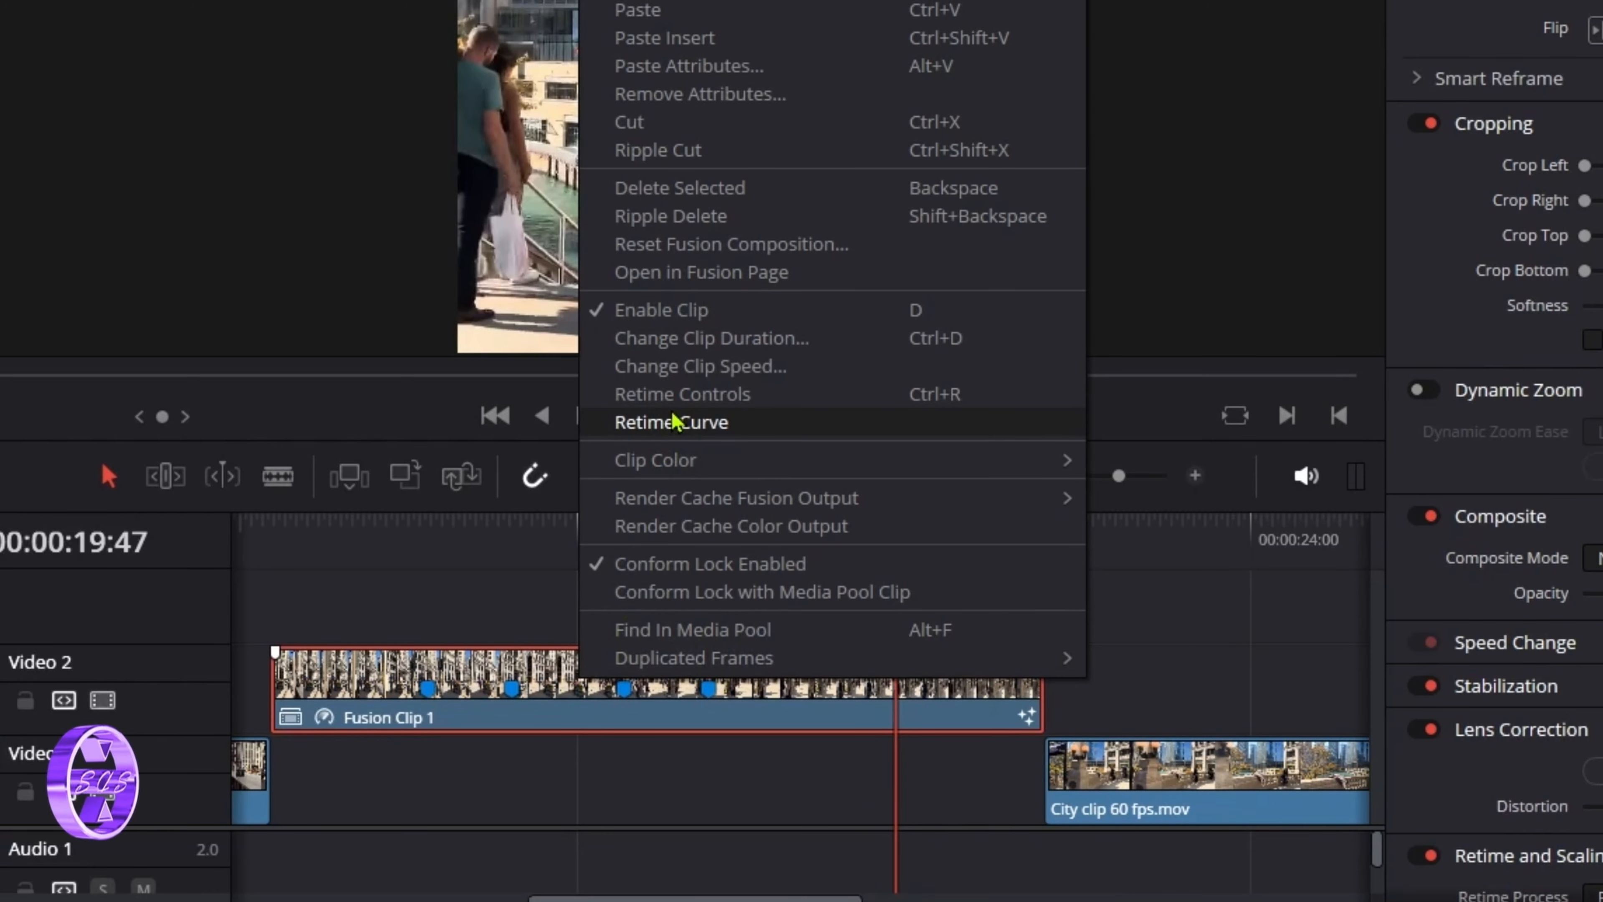
click(712, 430)
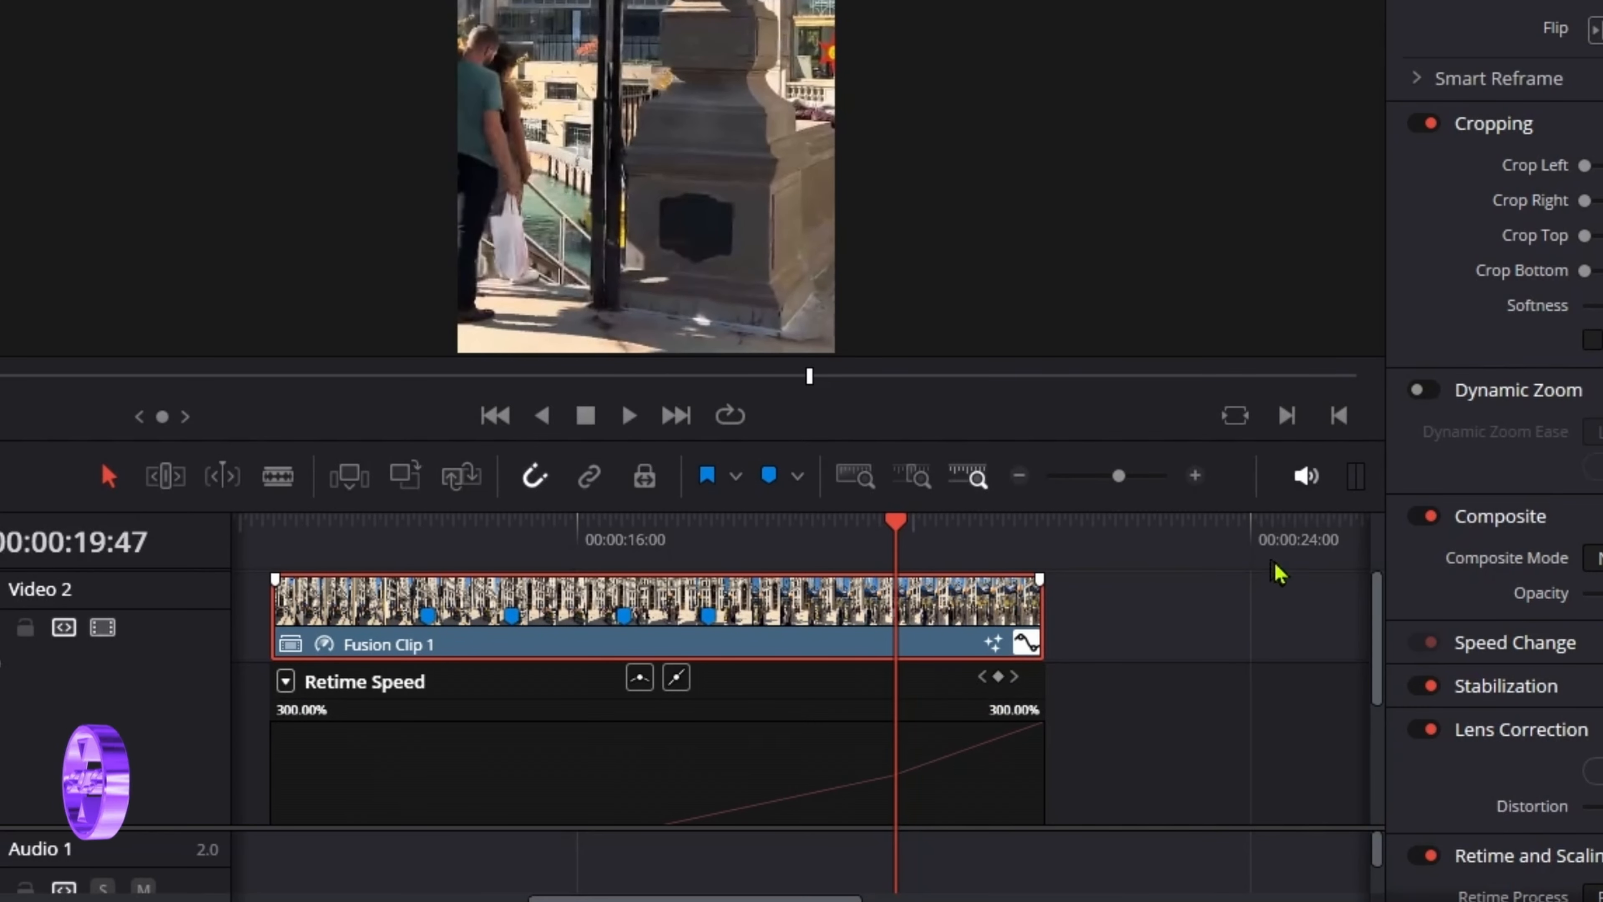
drag(1375, 638, 1346, 705)
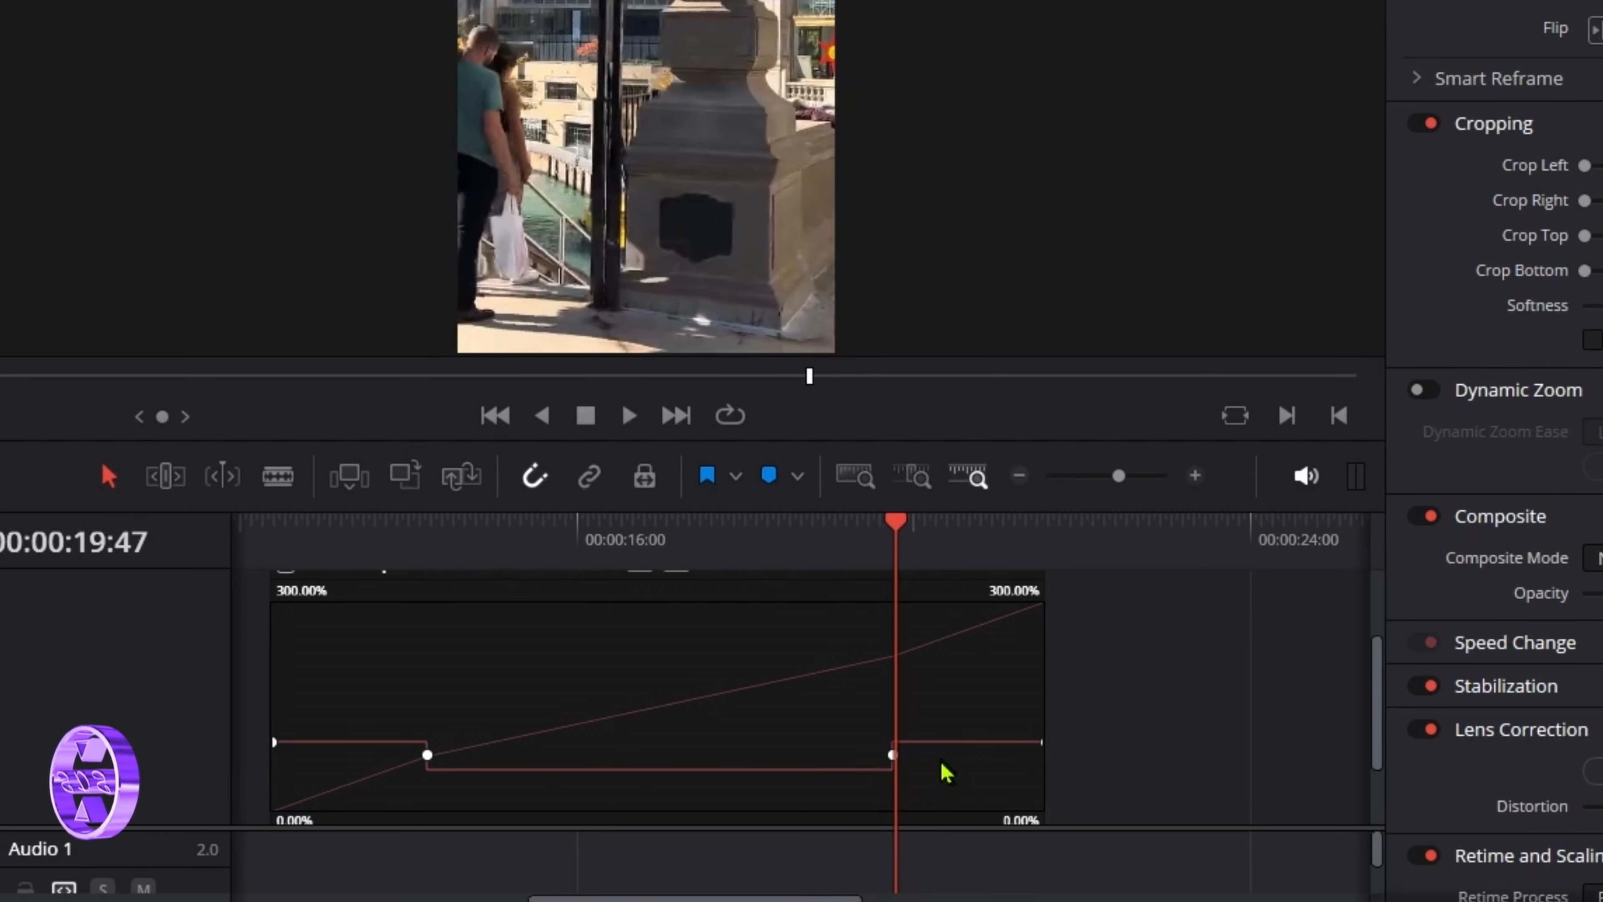
click(574, 536)
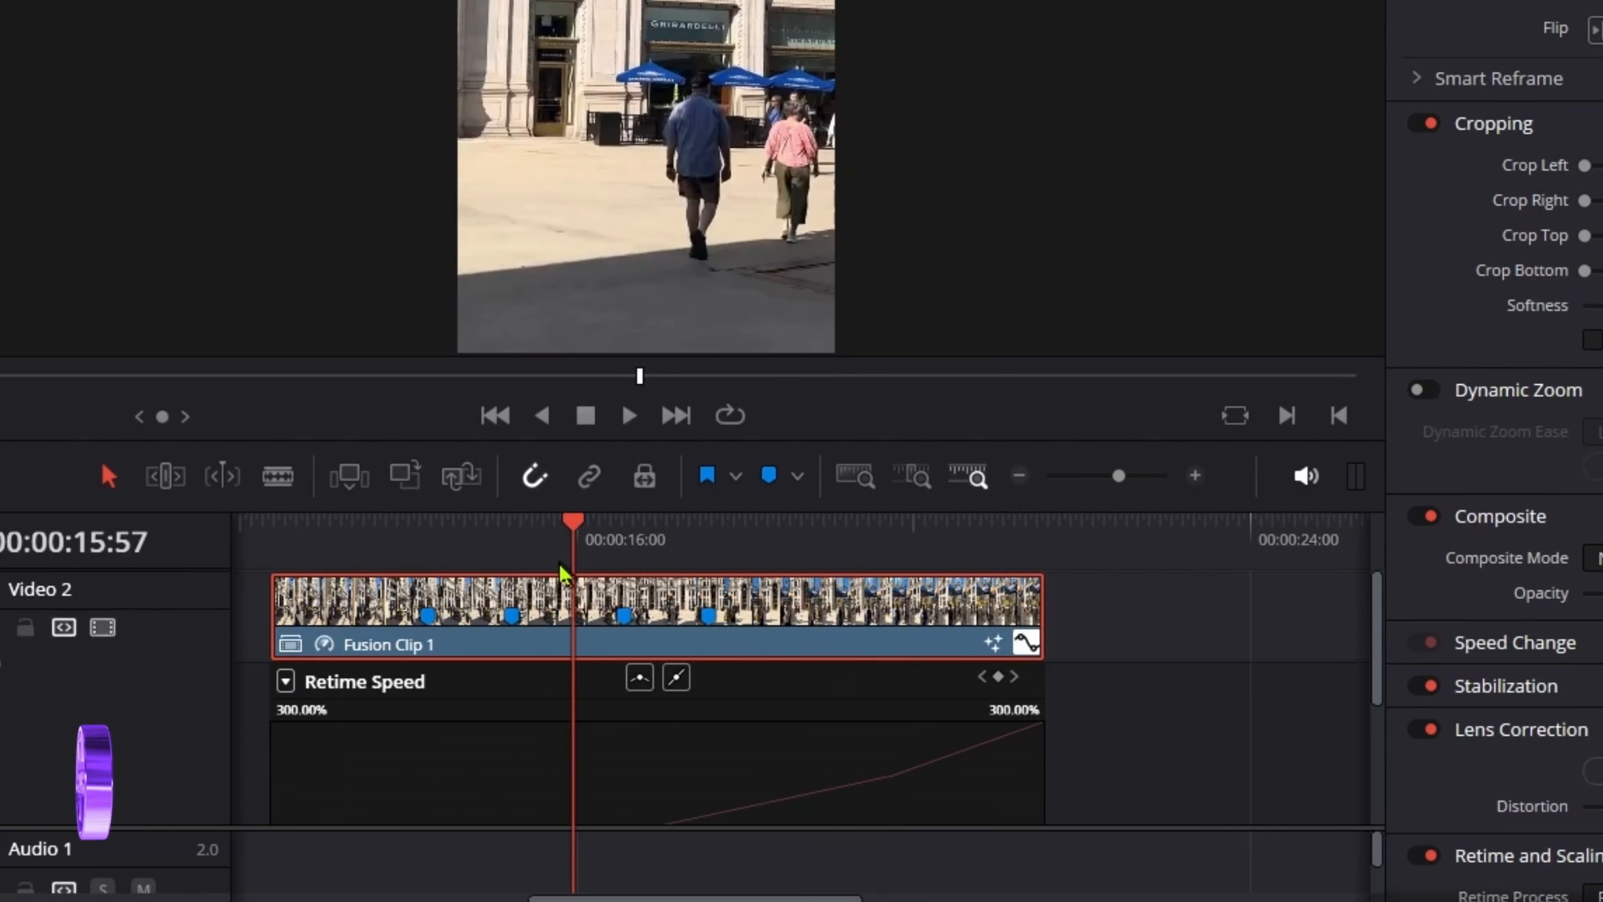
drag(1371, 644, 1376, 701)
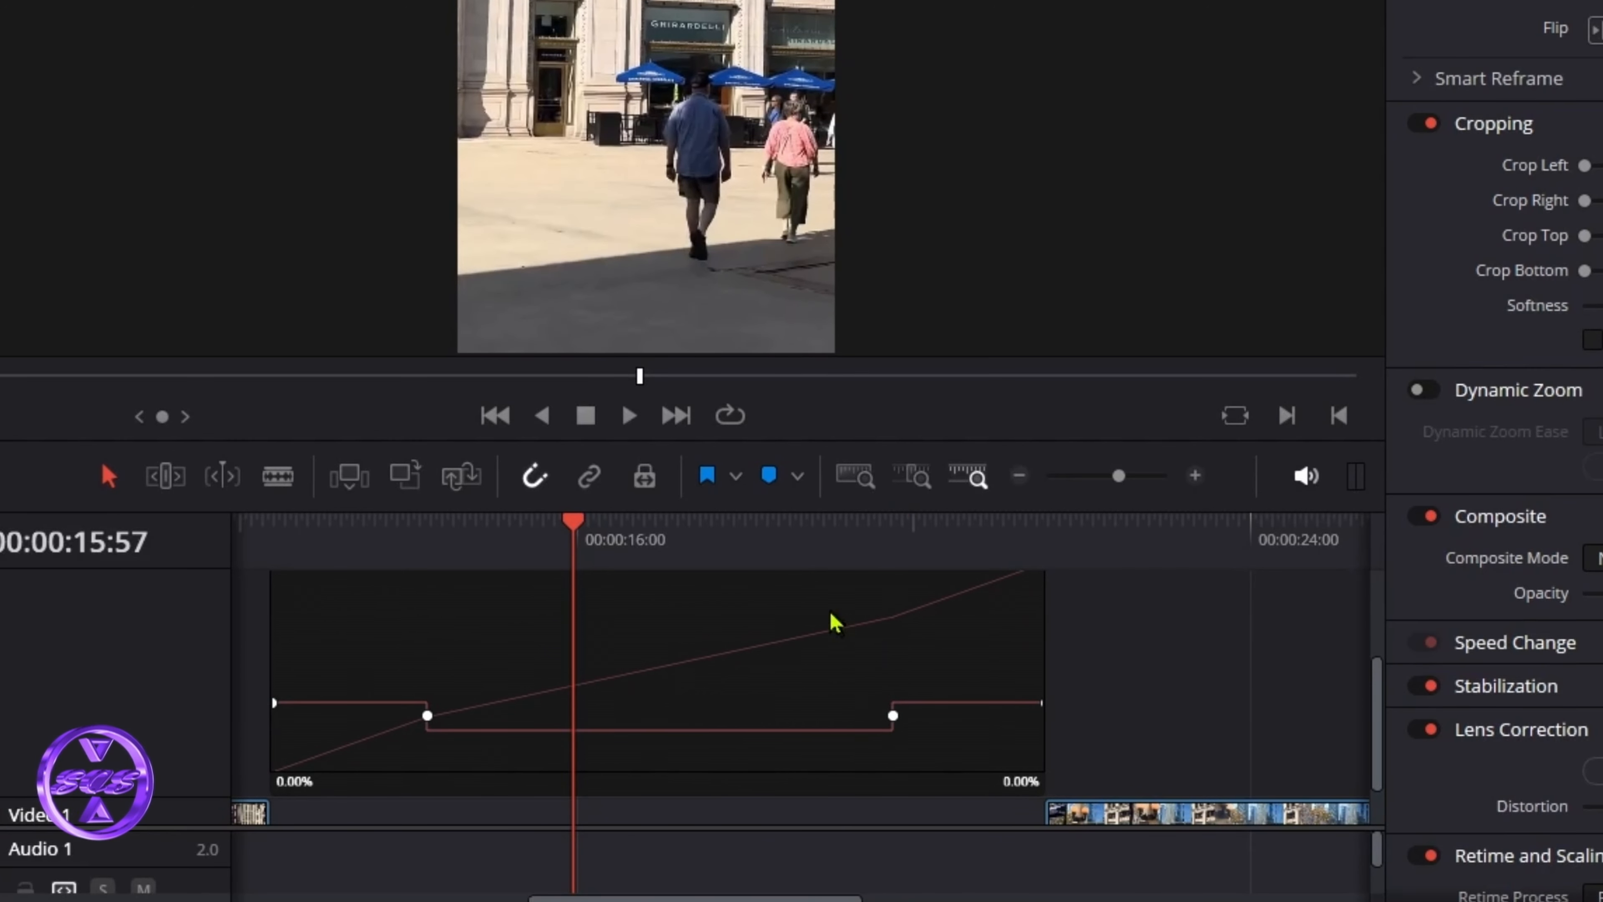
drag(832, 533, 823, 483)
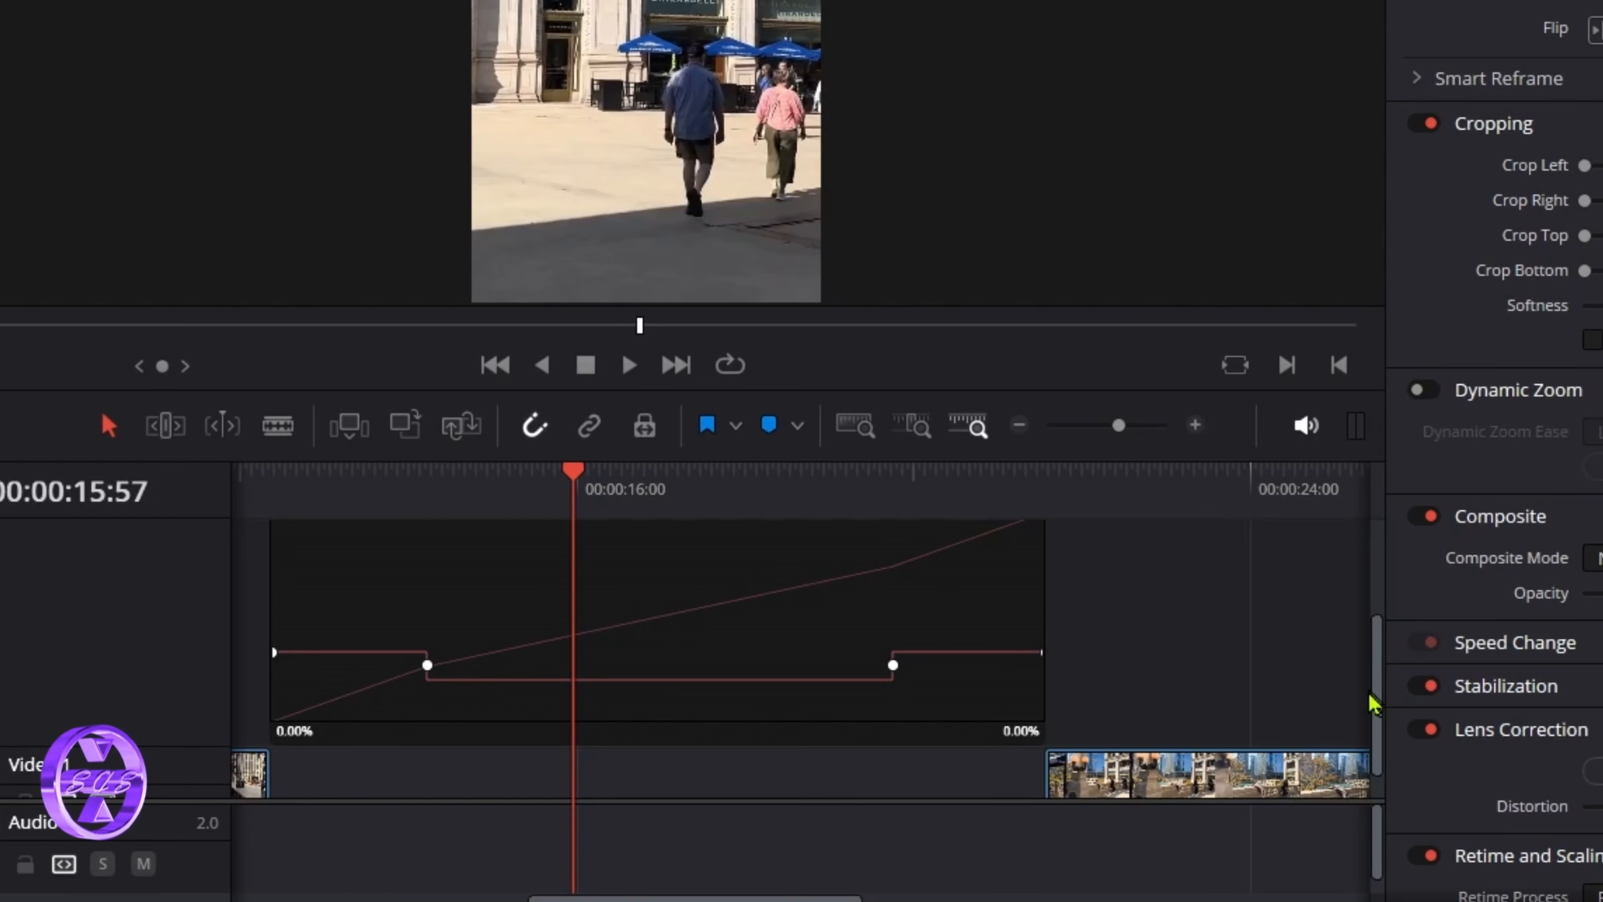
scroll(1381, 666, up, 2)
scroll(1376, 663, up, 1)
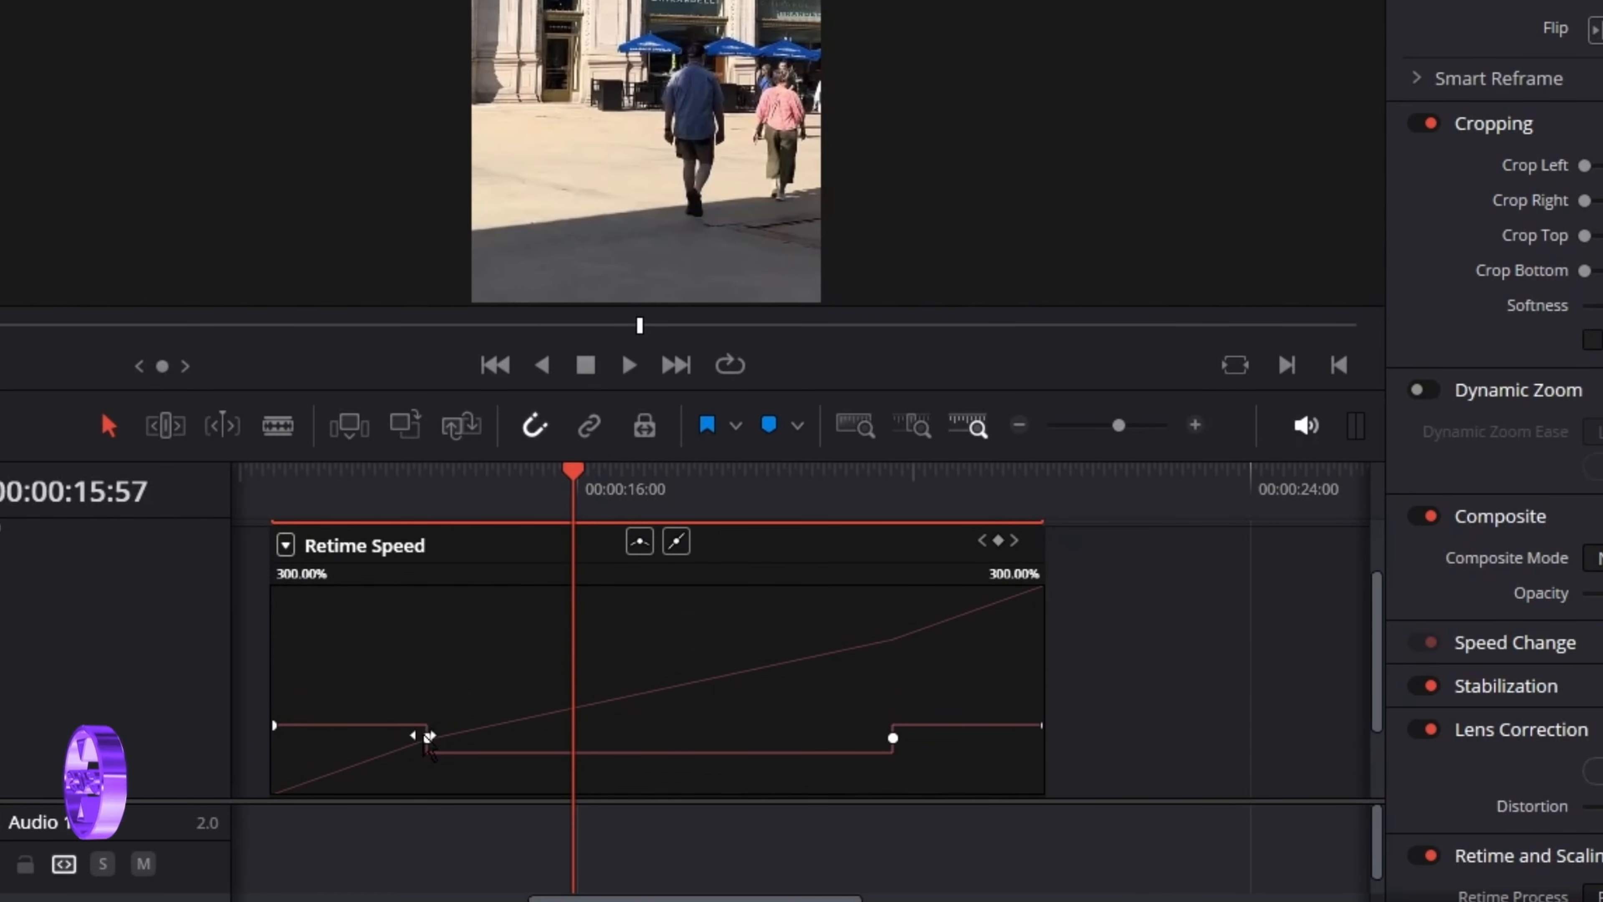
Step: Give both speed-change keyframes on the Retime Speed curve smooth bezier interpolation
click(428, 739)
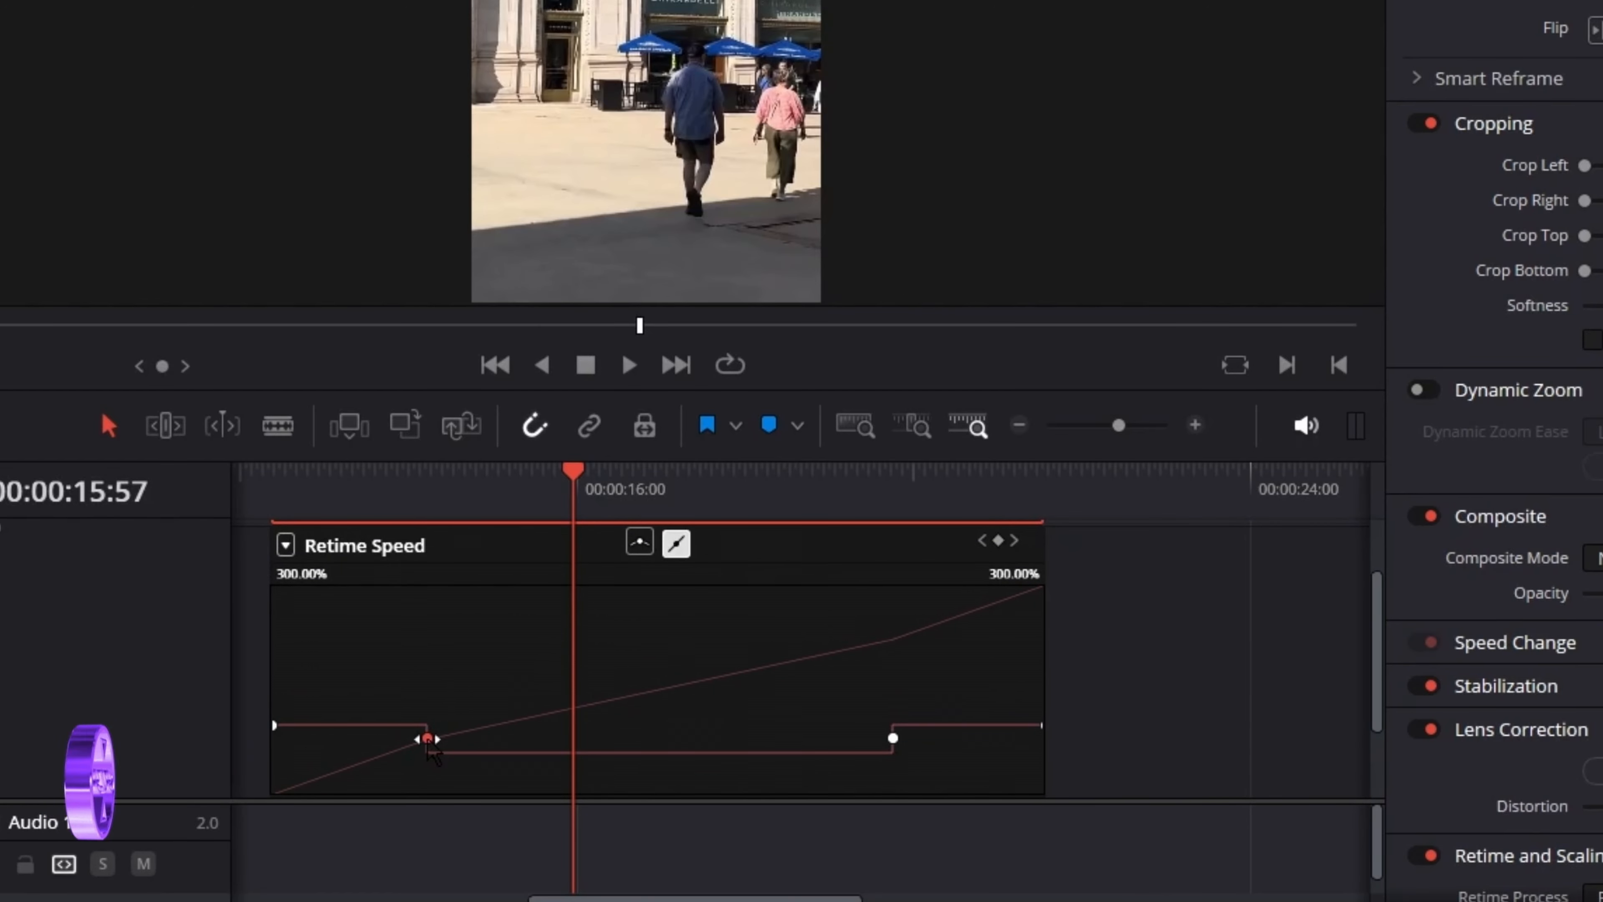
click(639, 551)
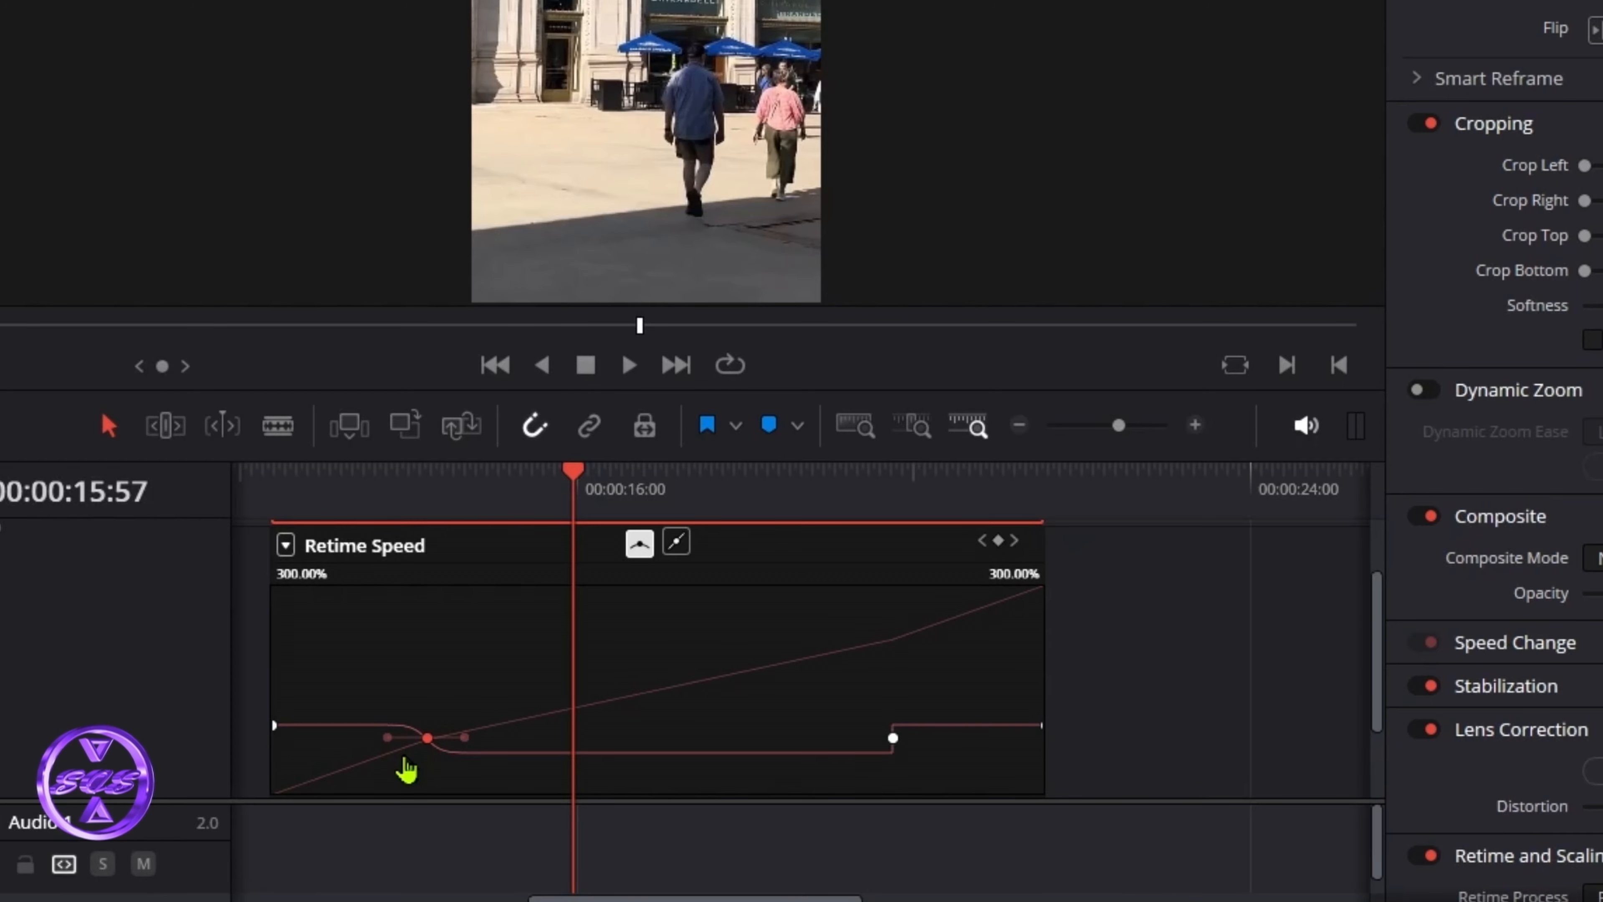
click(892, 738)
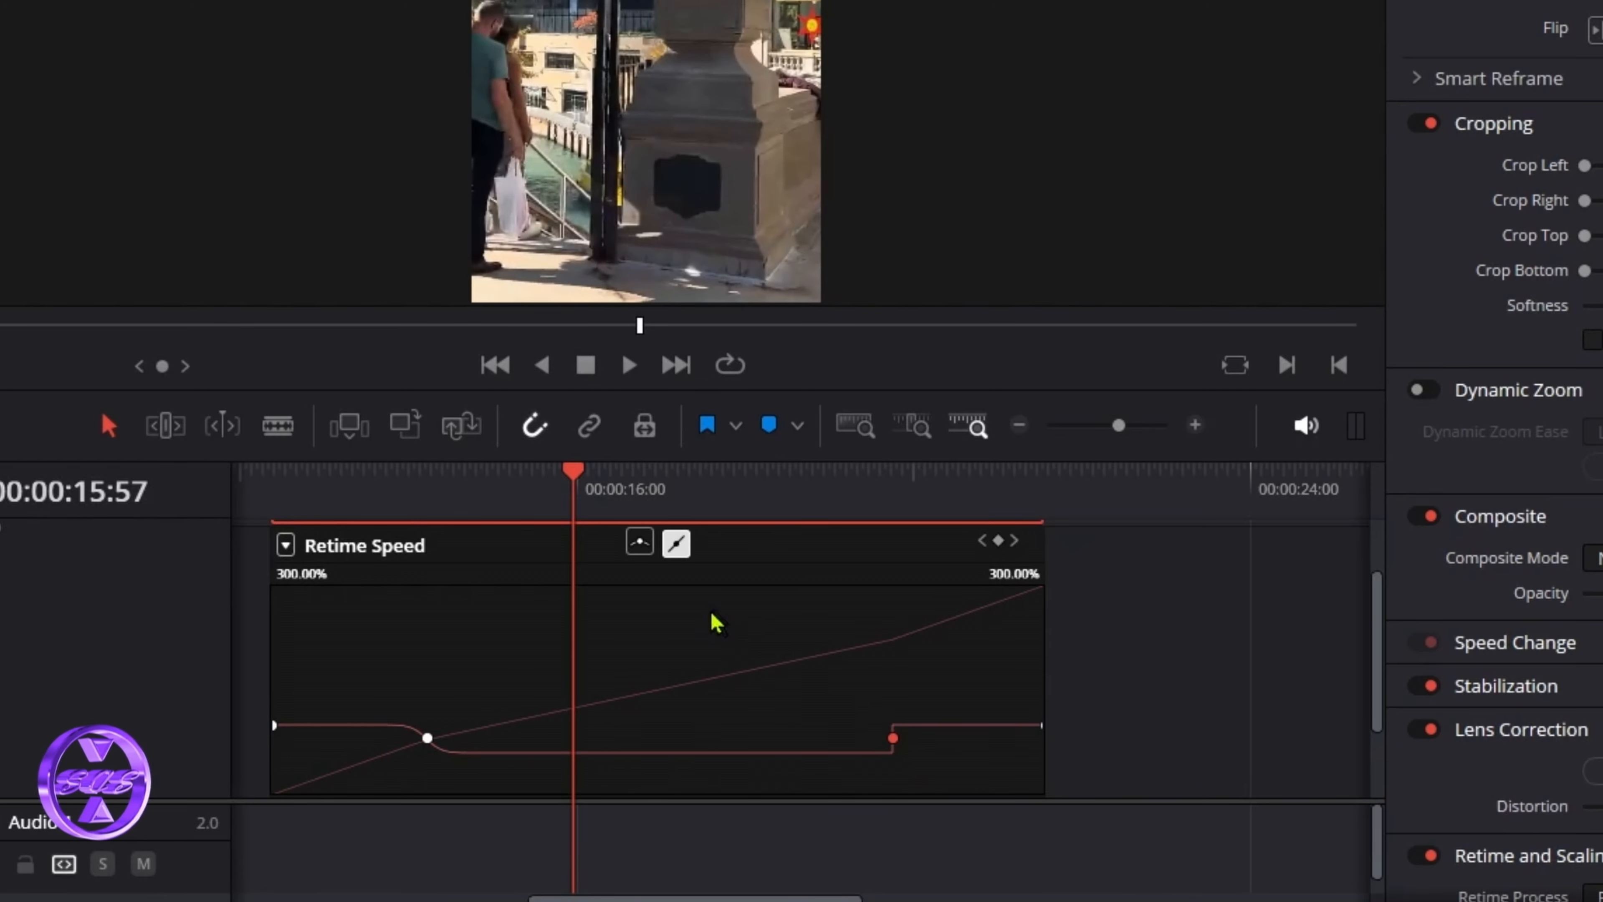
click(640, 543)
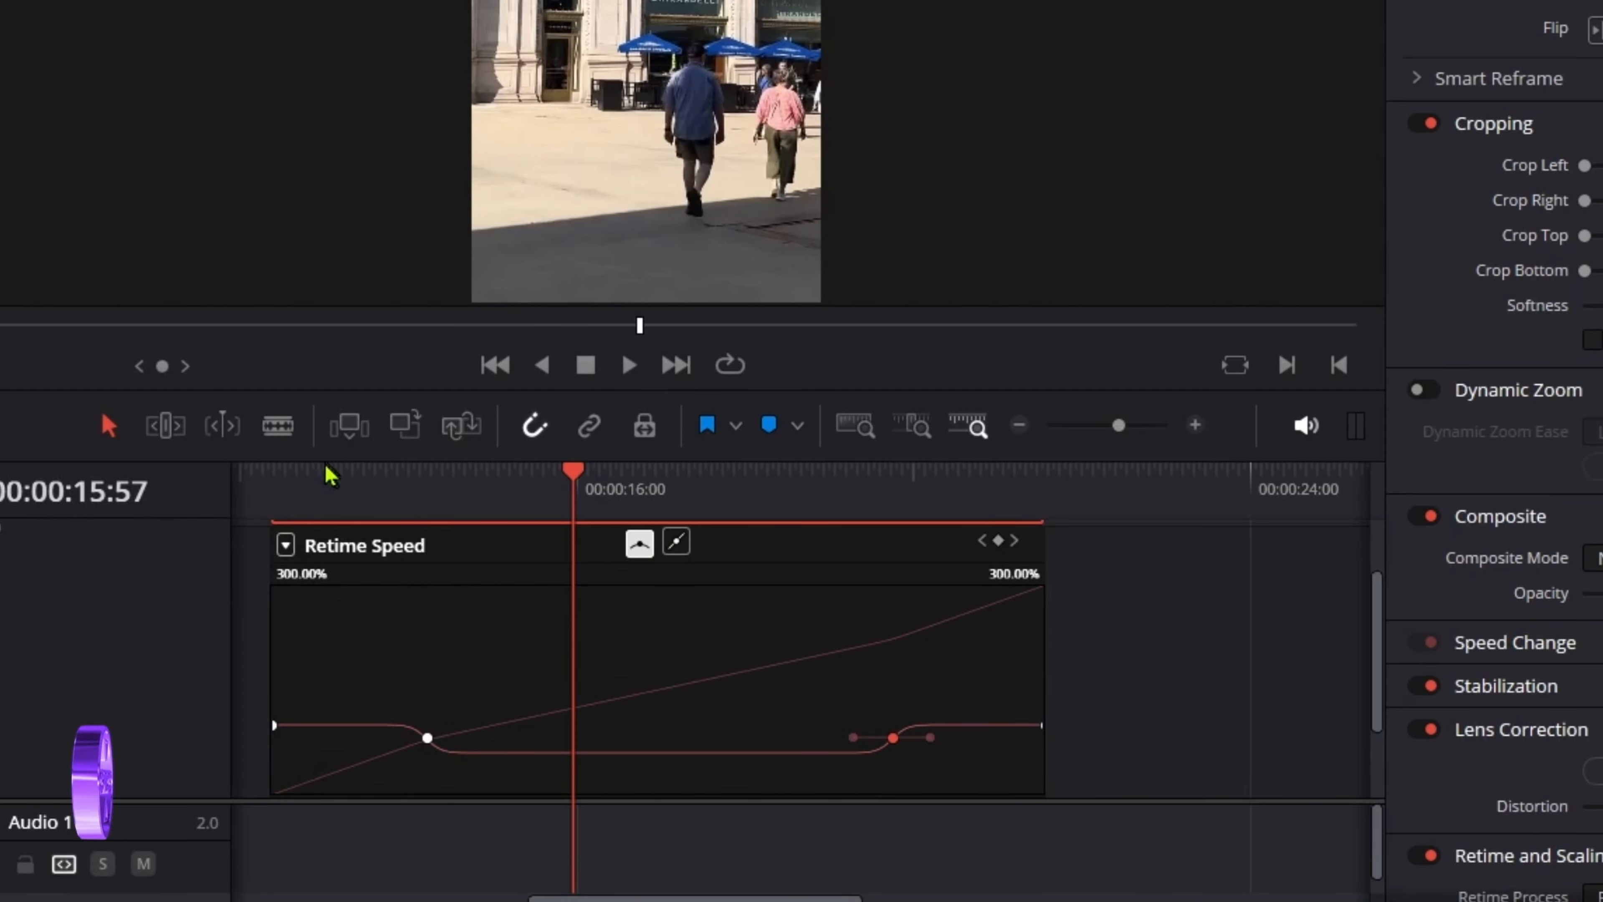
click(338, 471)
drag(1381, 549, 1379, 629)
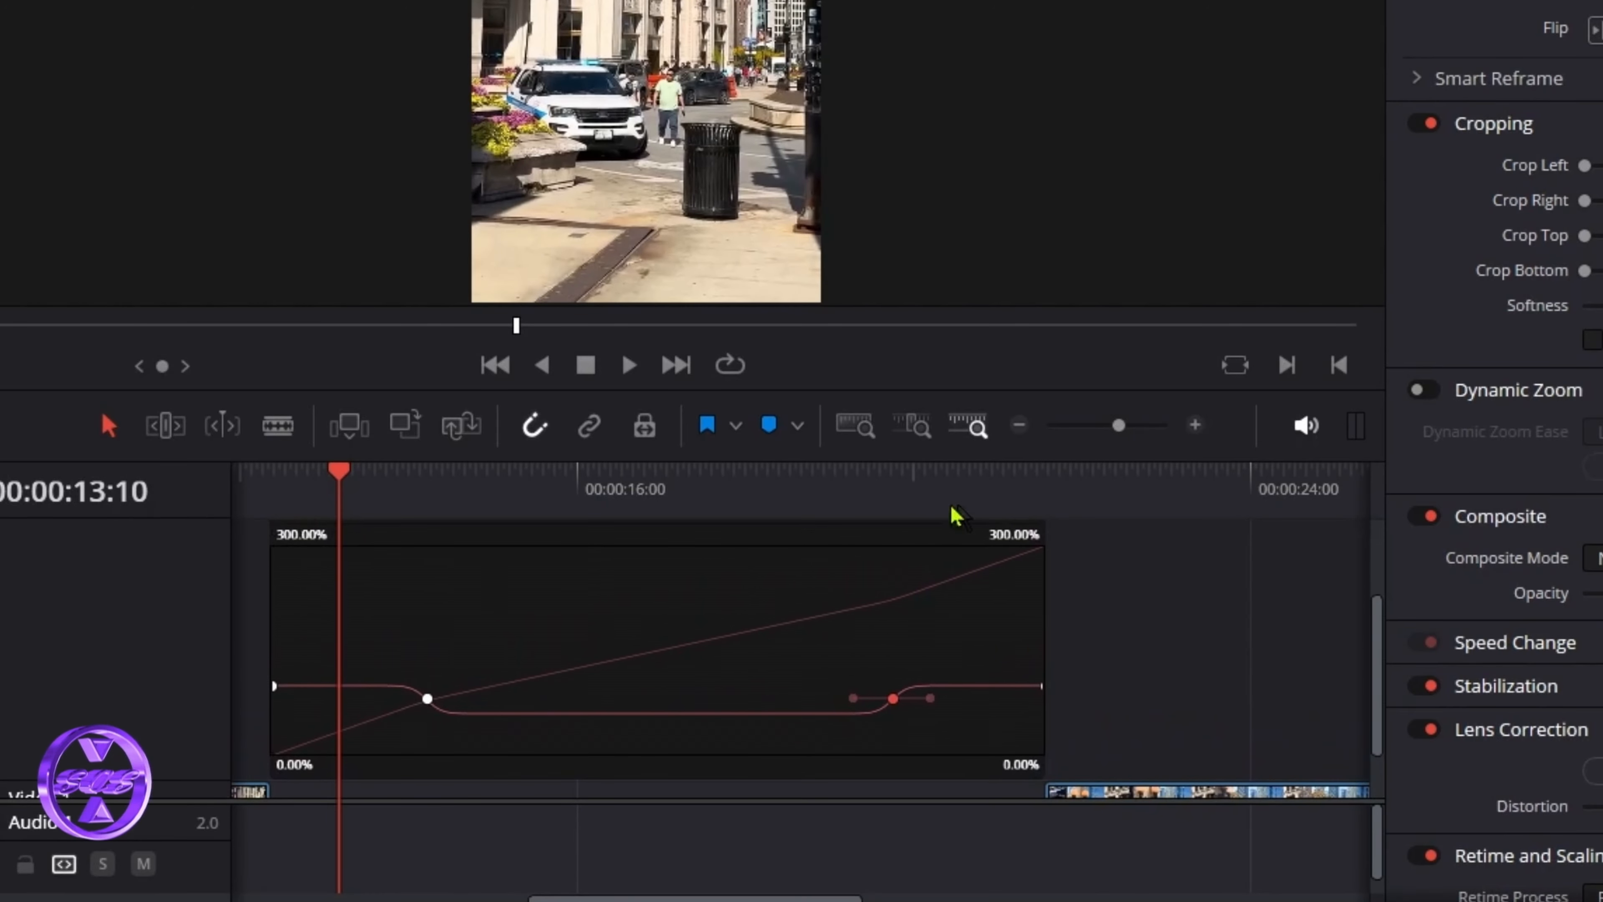
Step: Play back the eased speed ramp, then close the Retime Speed curve editor
click(632, 372)
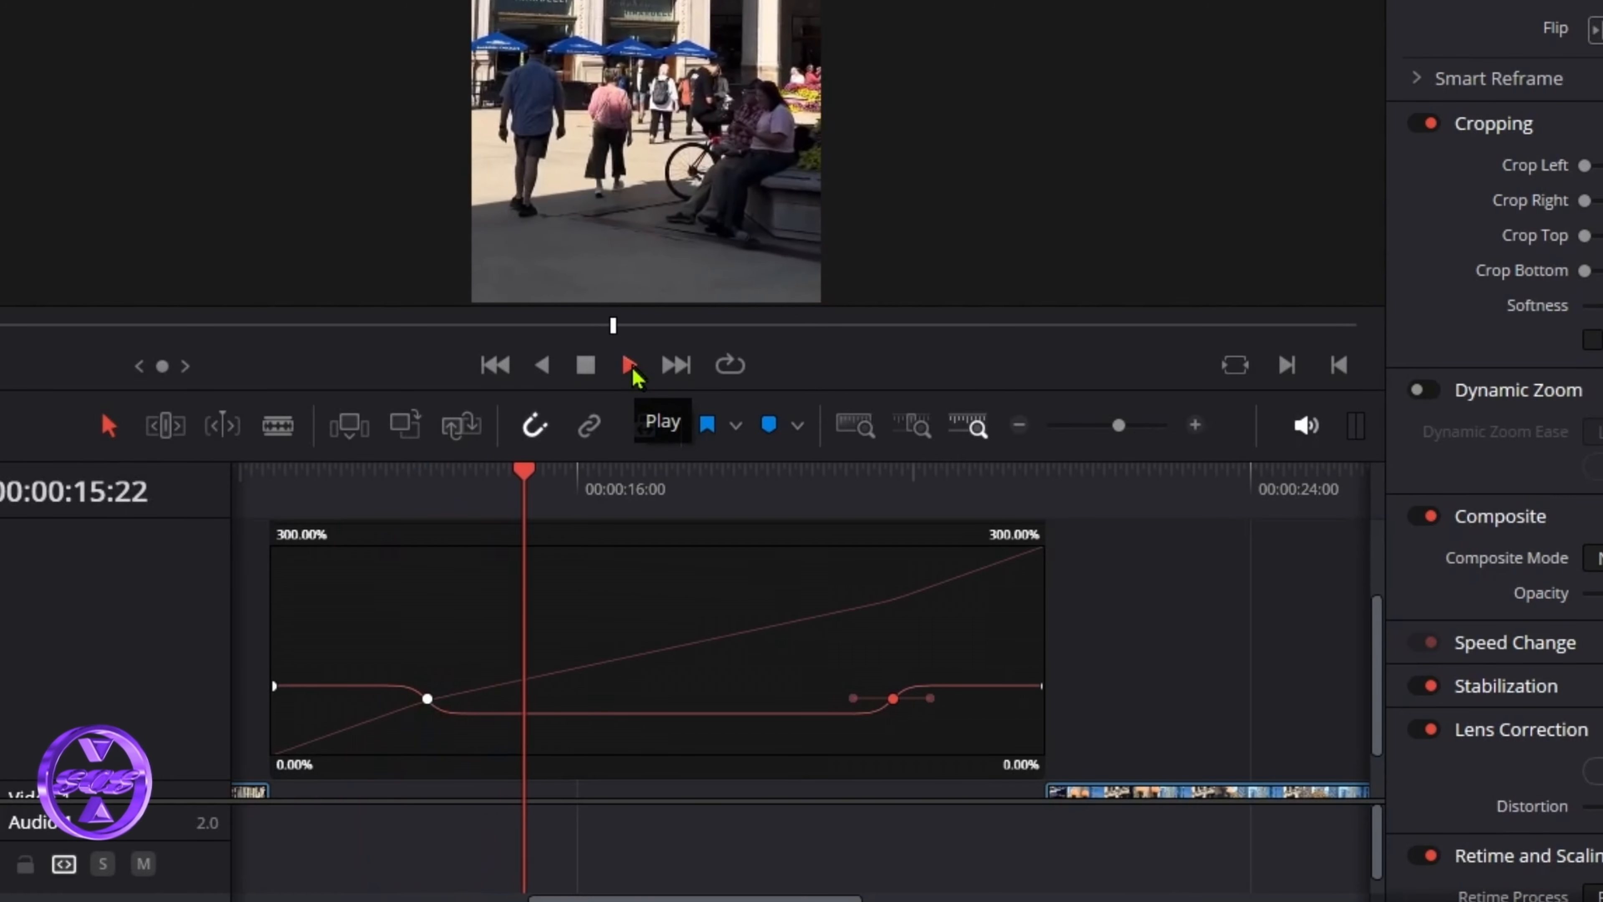
click(586, 366)
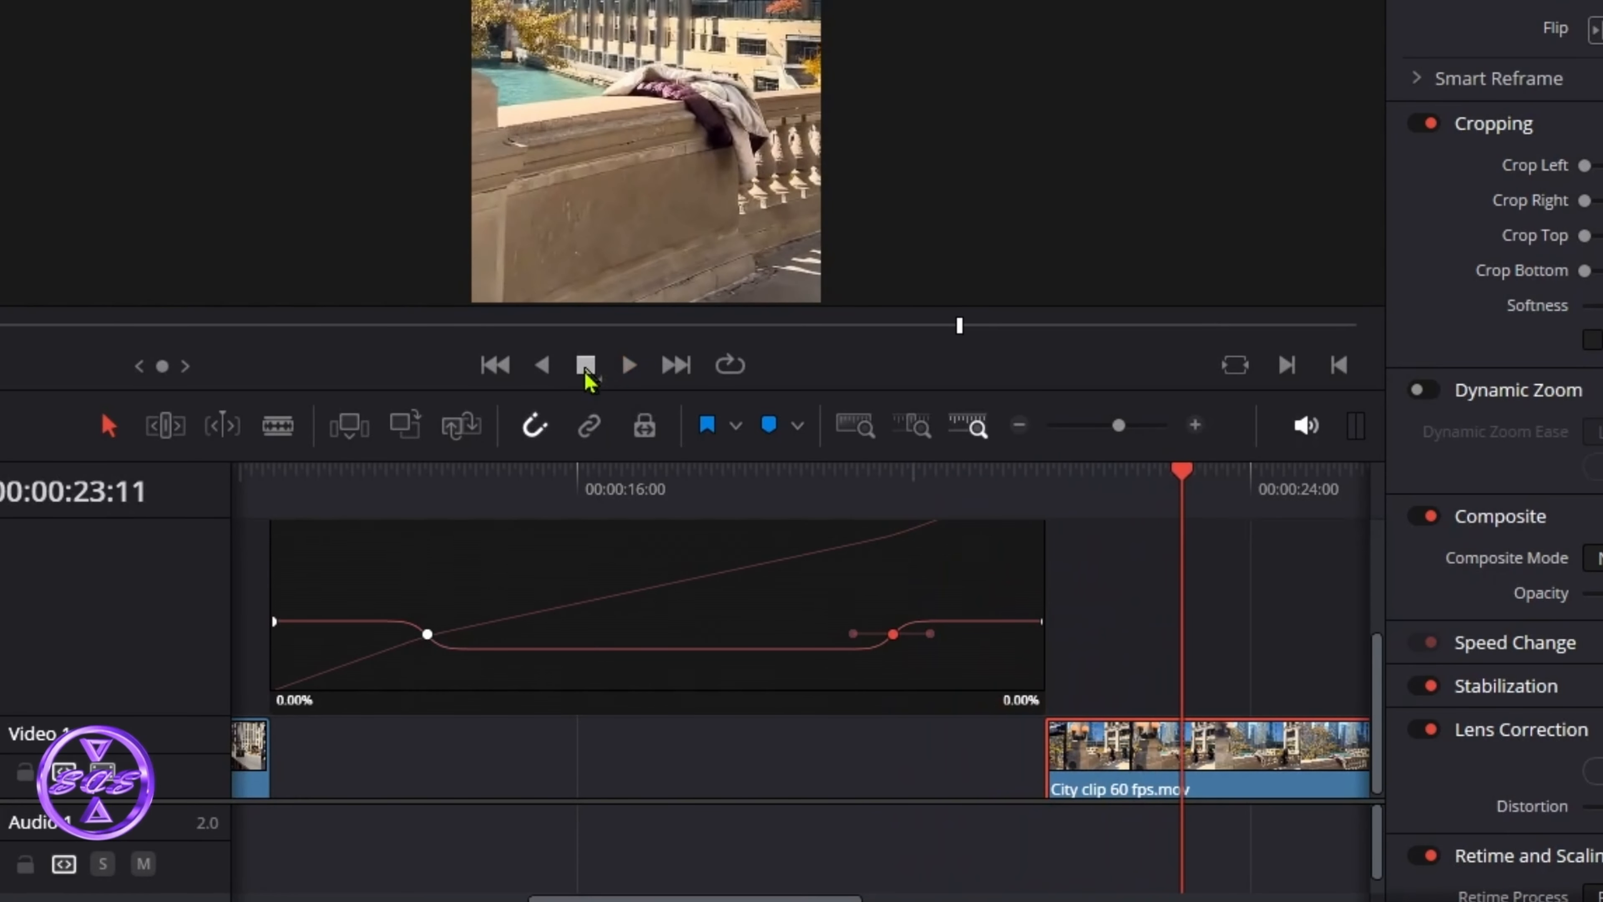
click(650, 481)
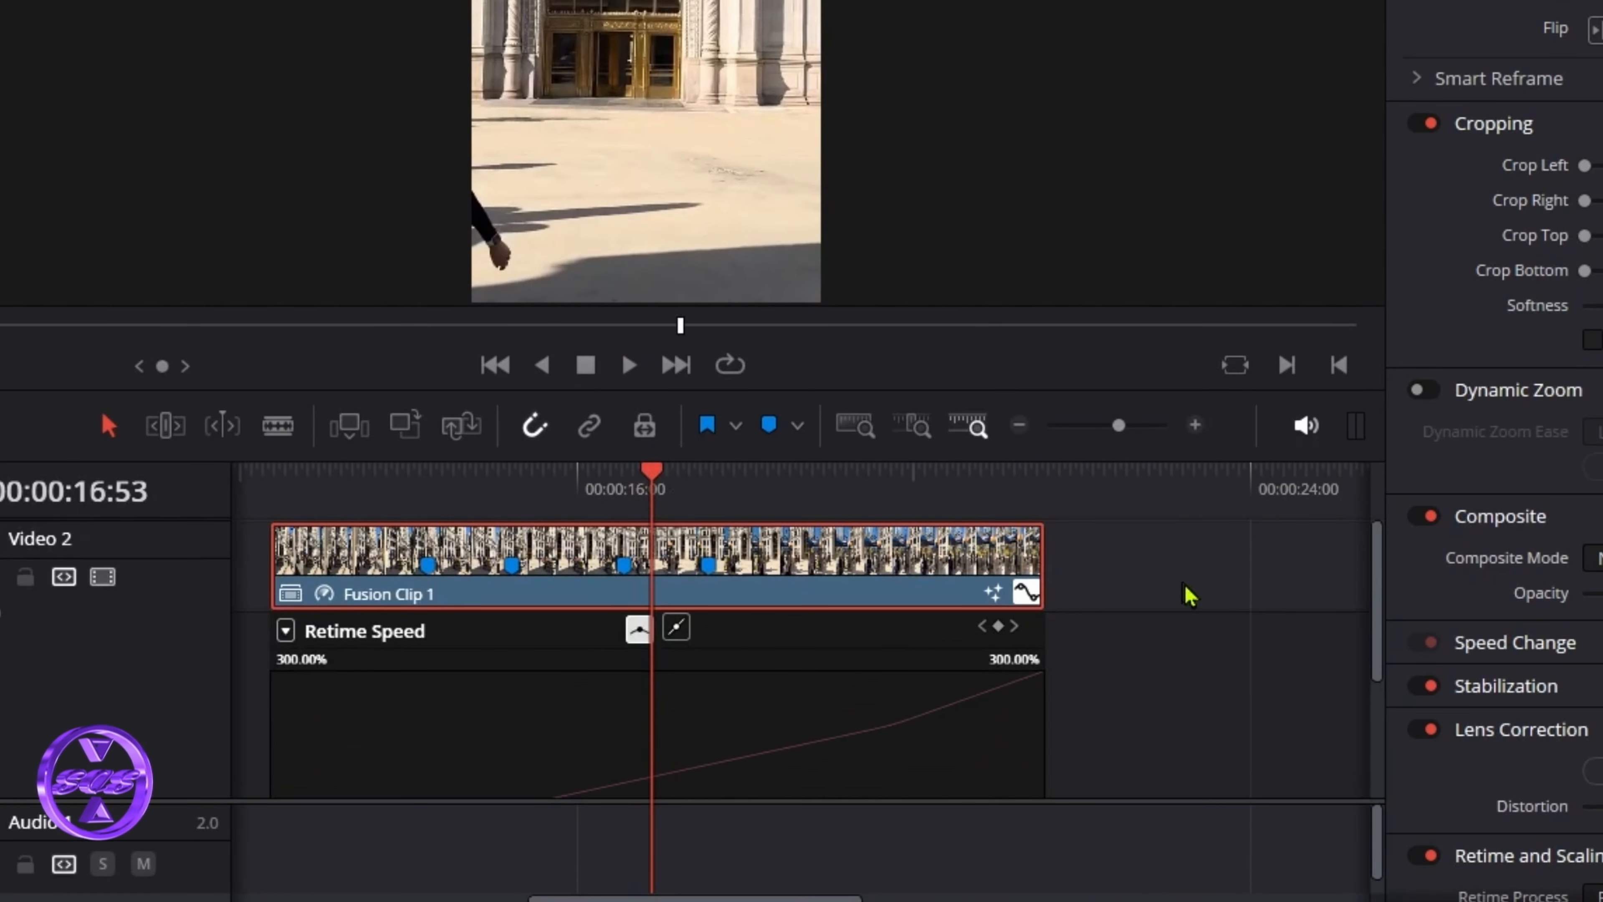
click(1027, 597)
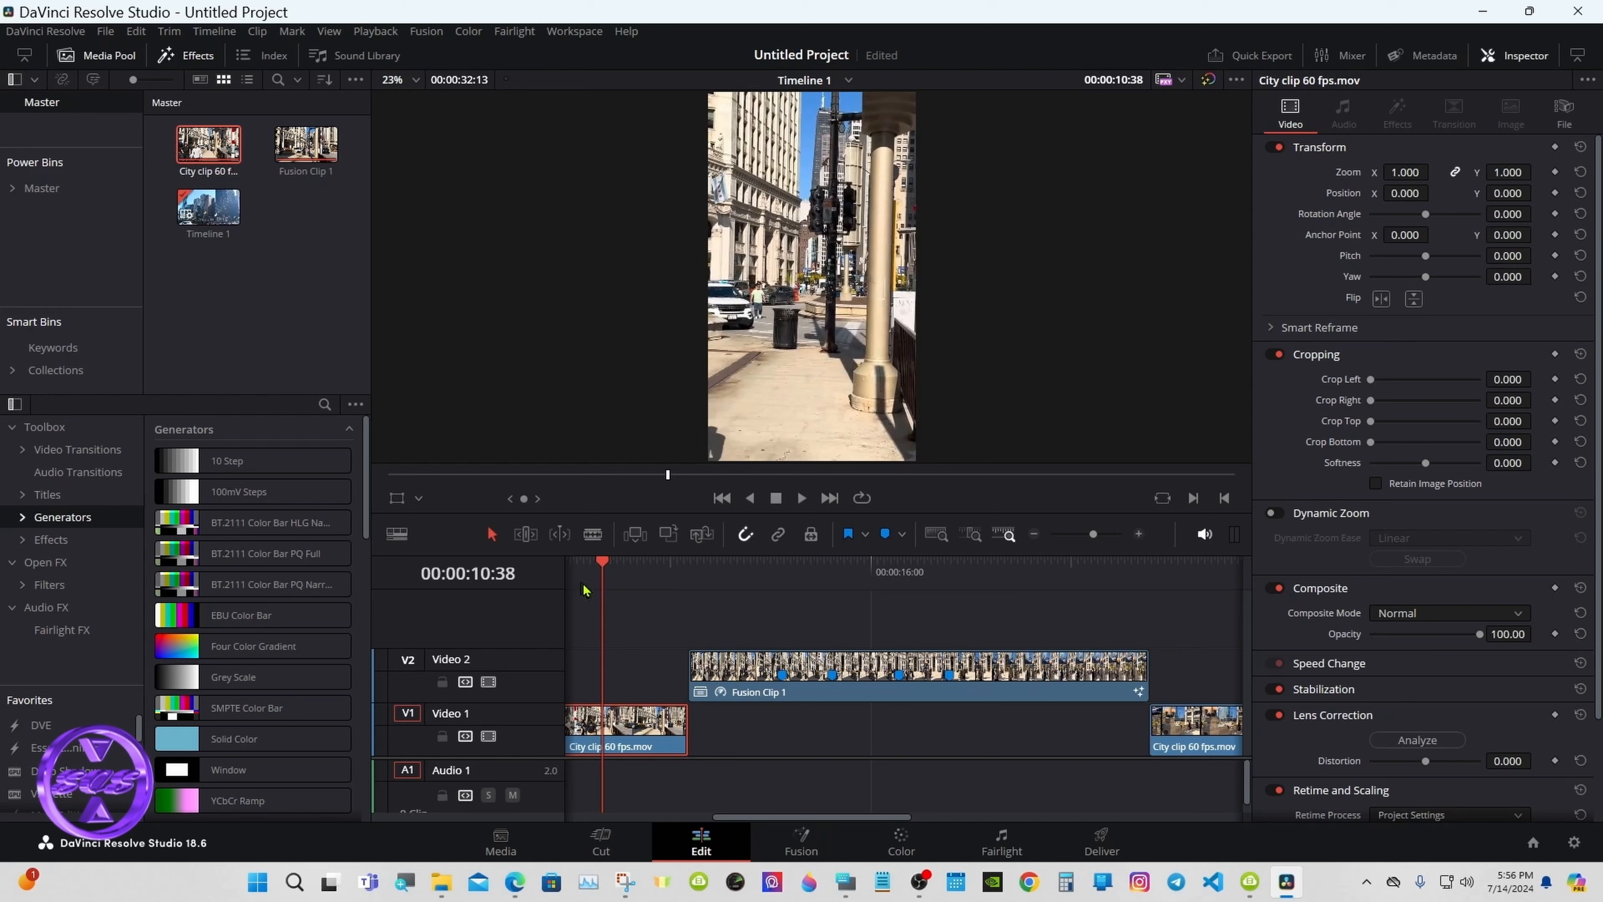
click(658, 566)
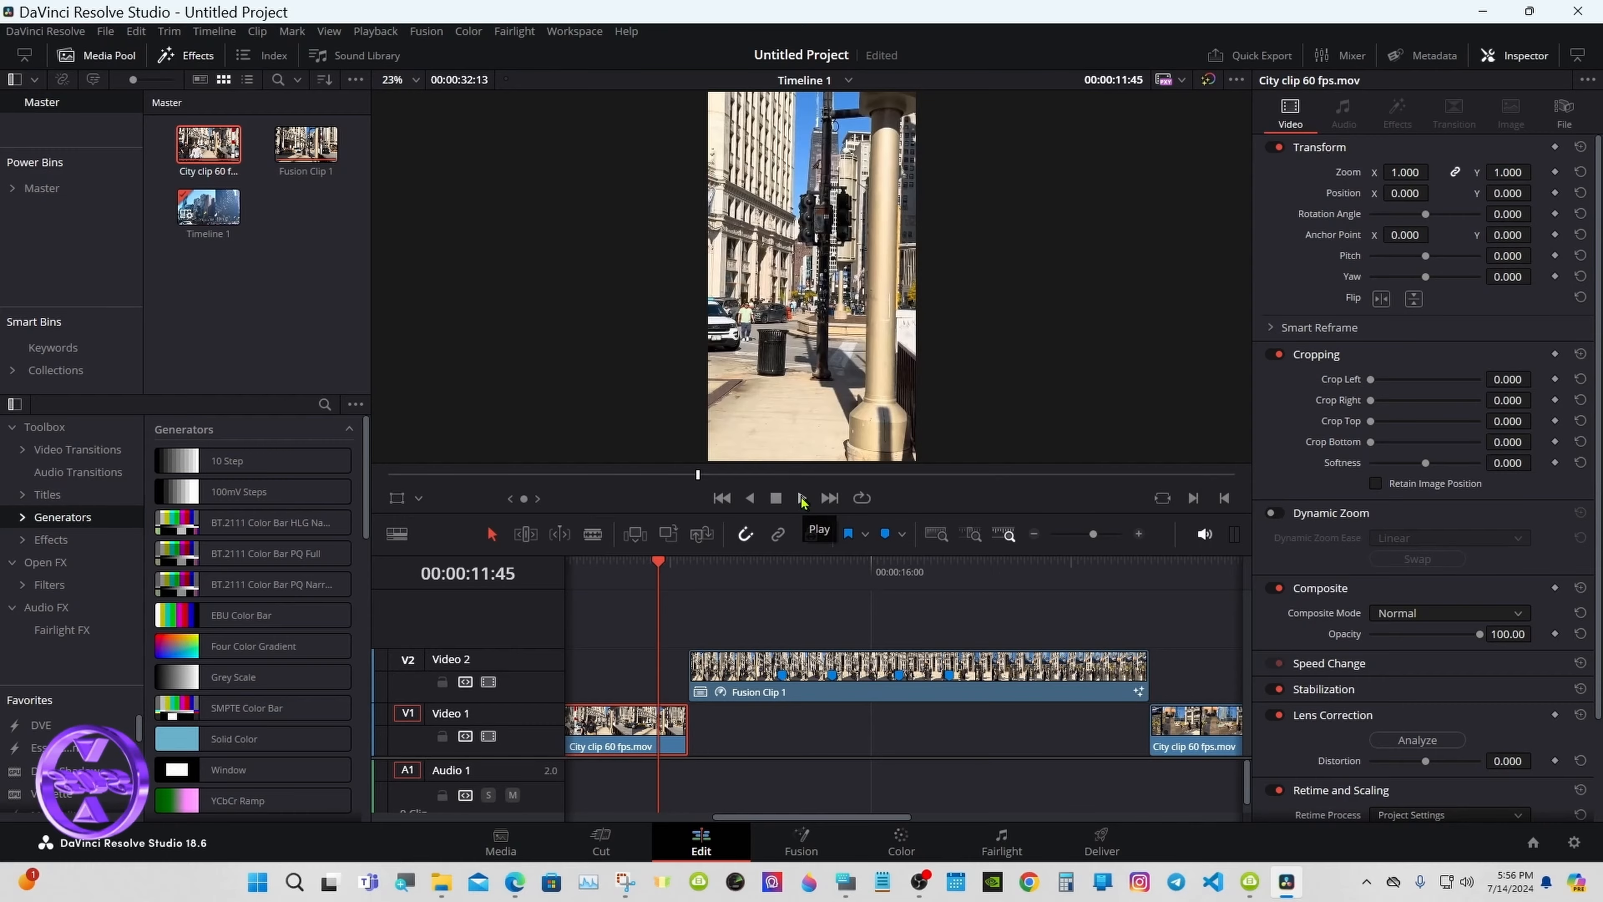
click(802, 499)
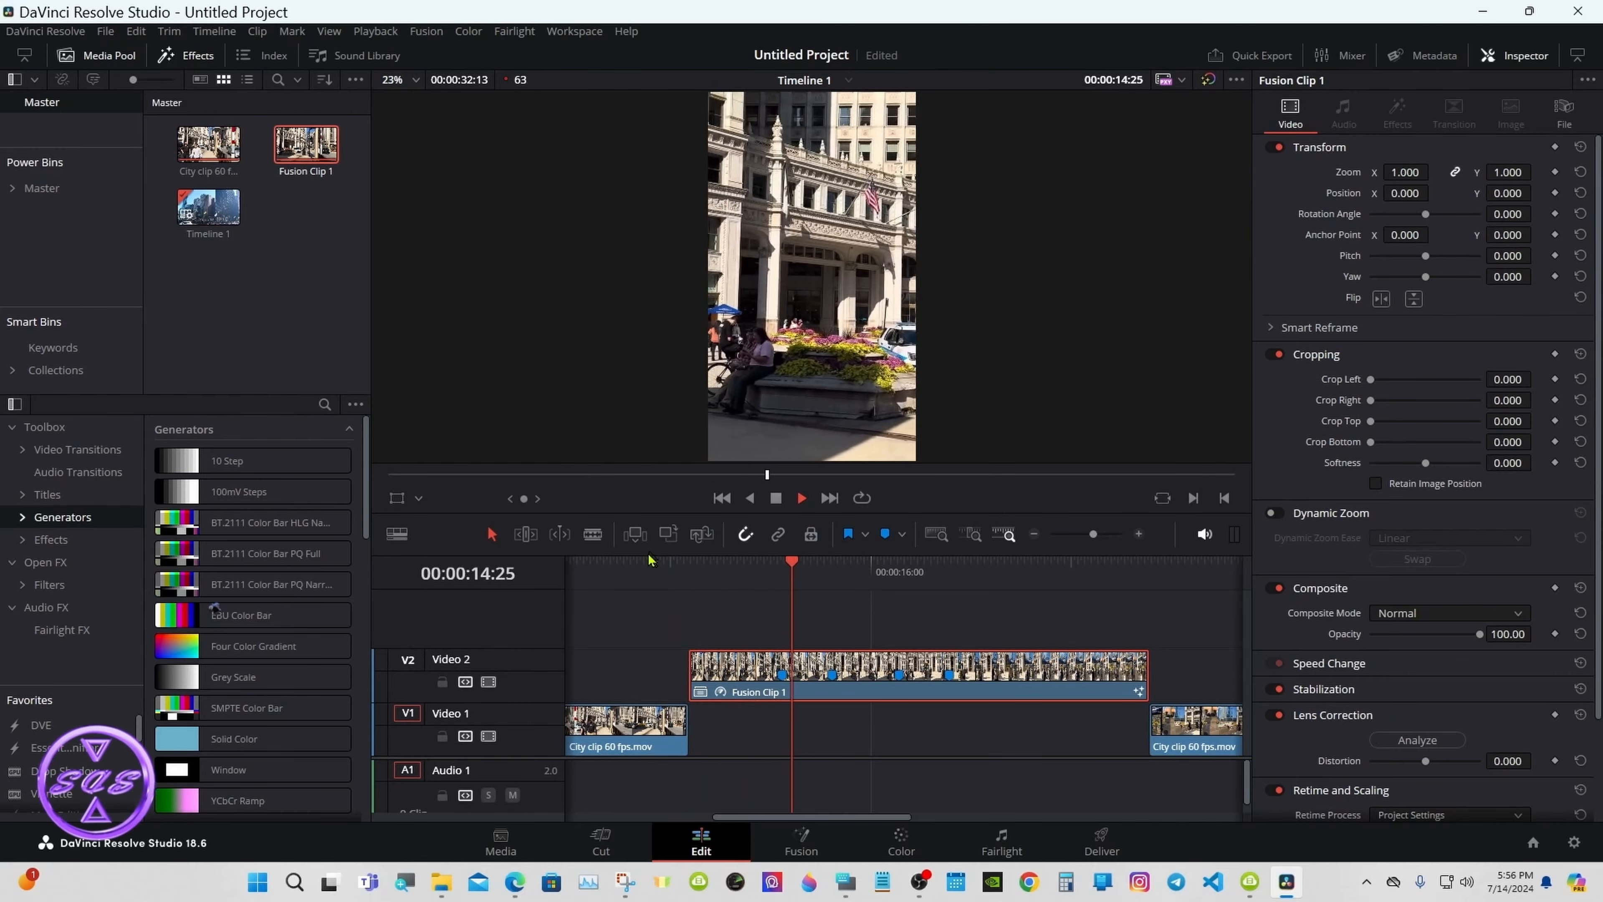
click(662, 571)
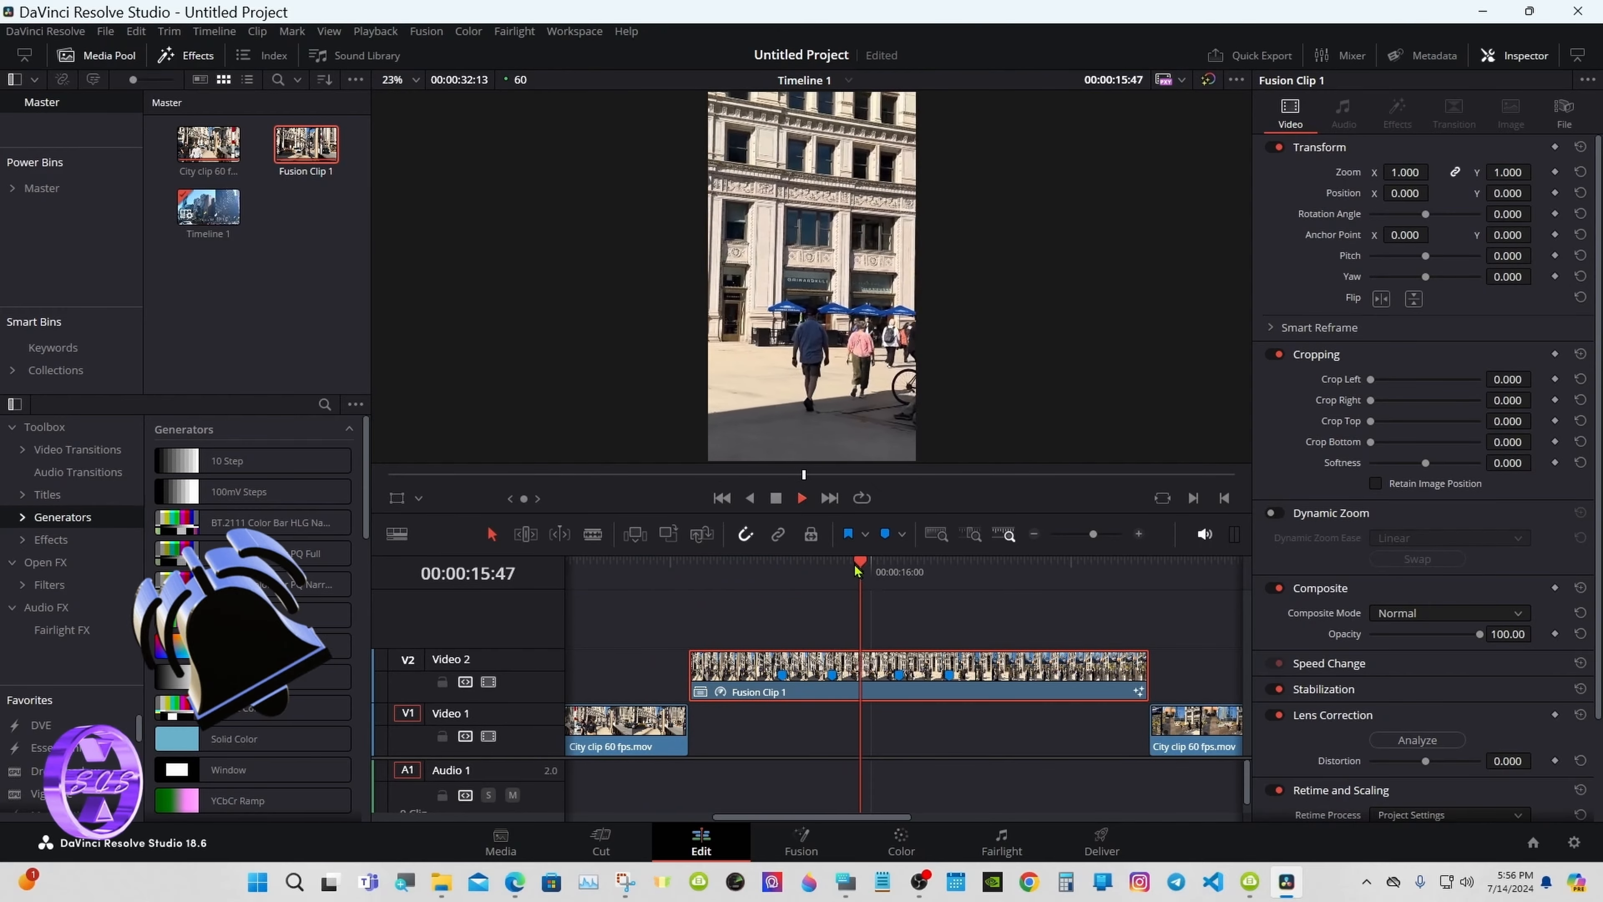
click(776, 498)
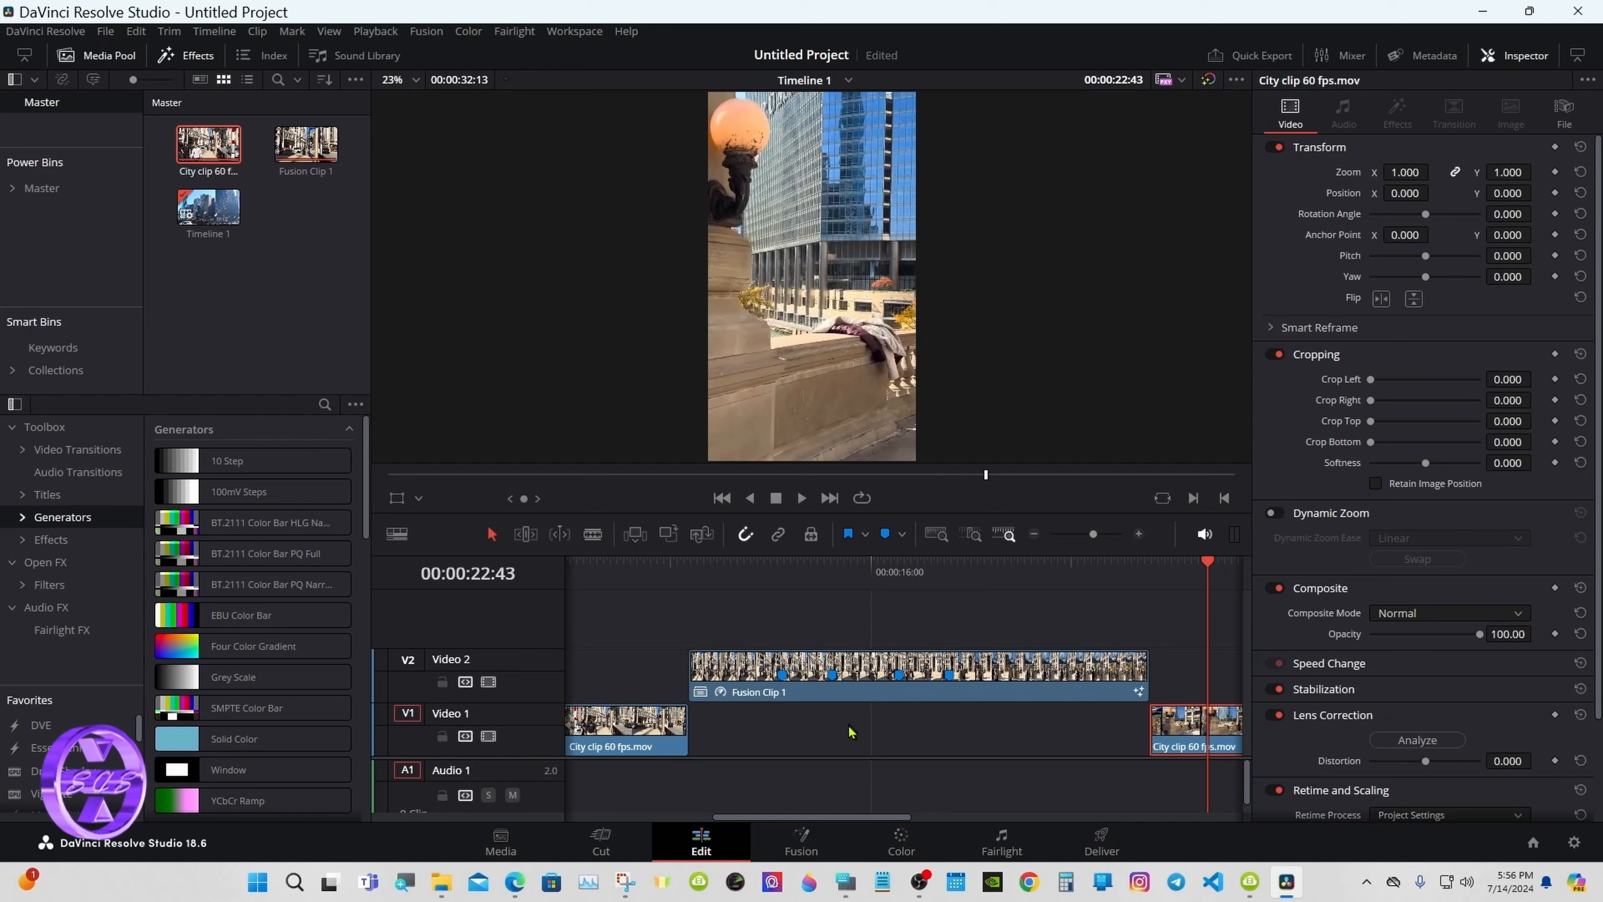
Step: Drop Fusion Clip 1 onto Video 1, clear all its markers, and park the playhead at 00:00:15:34
drag(851, 701, 849, 726)
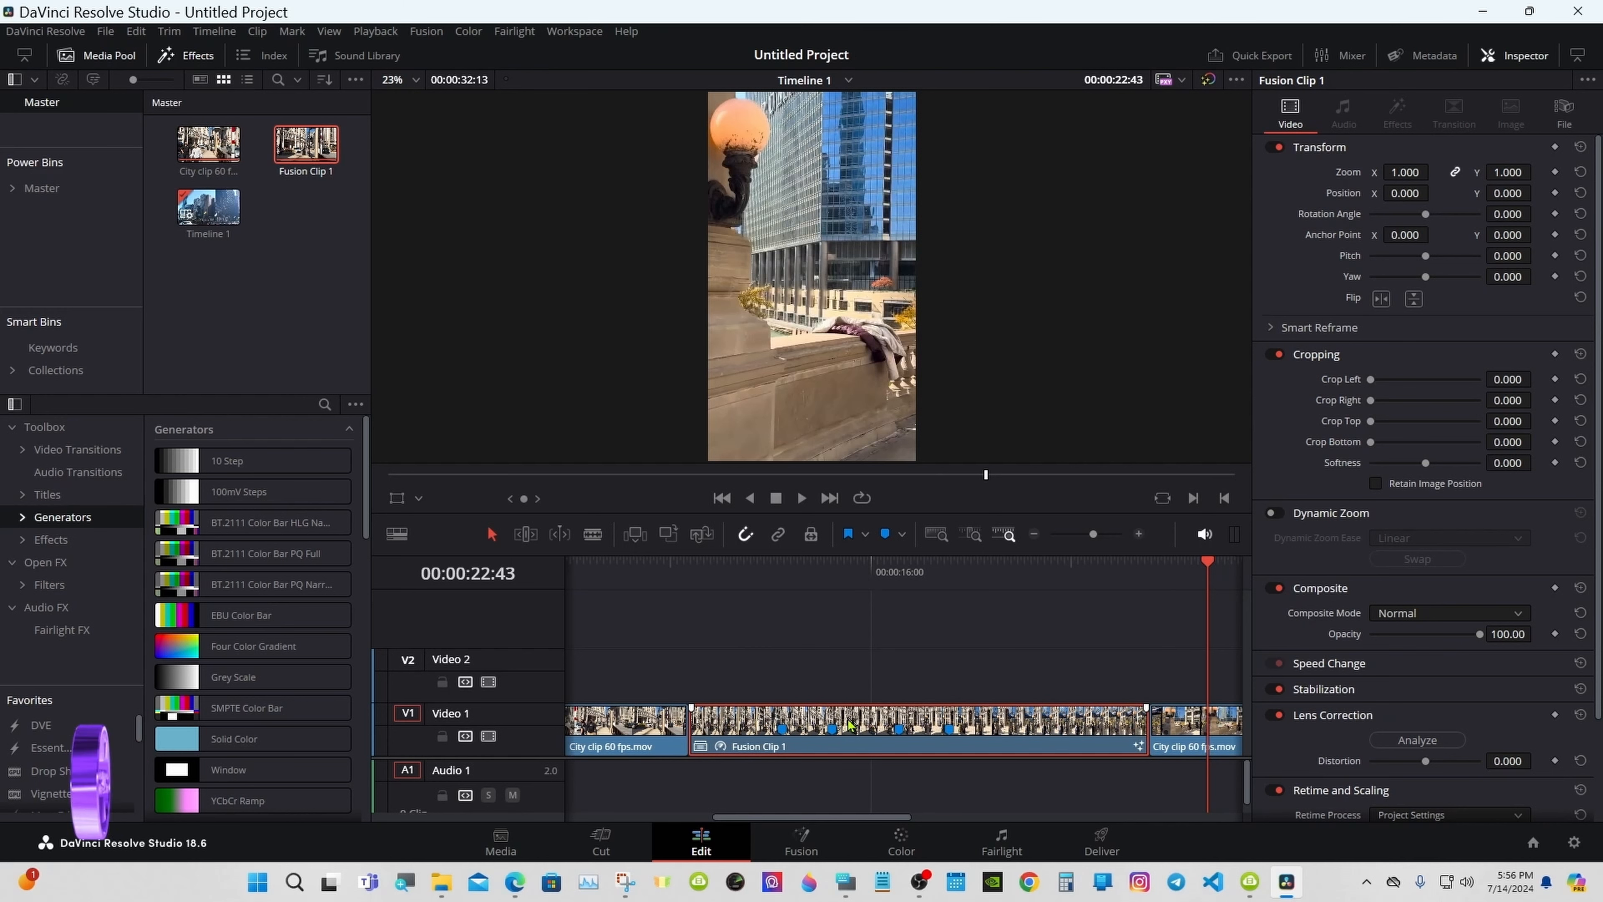
click(902, 535)
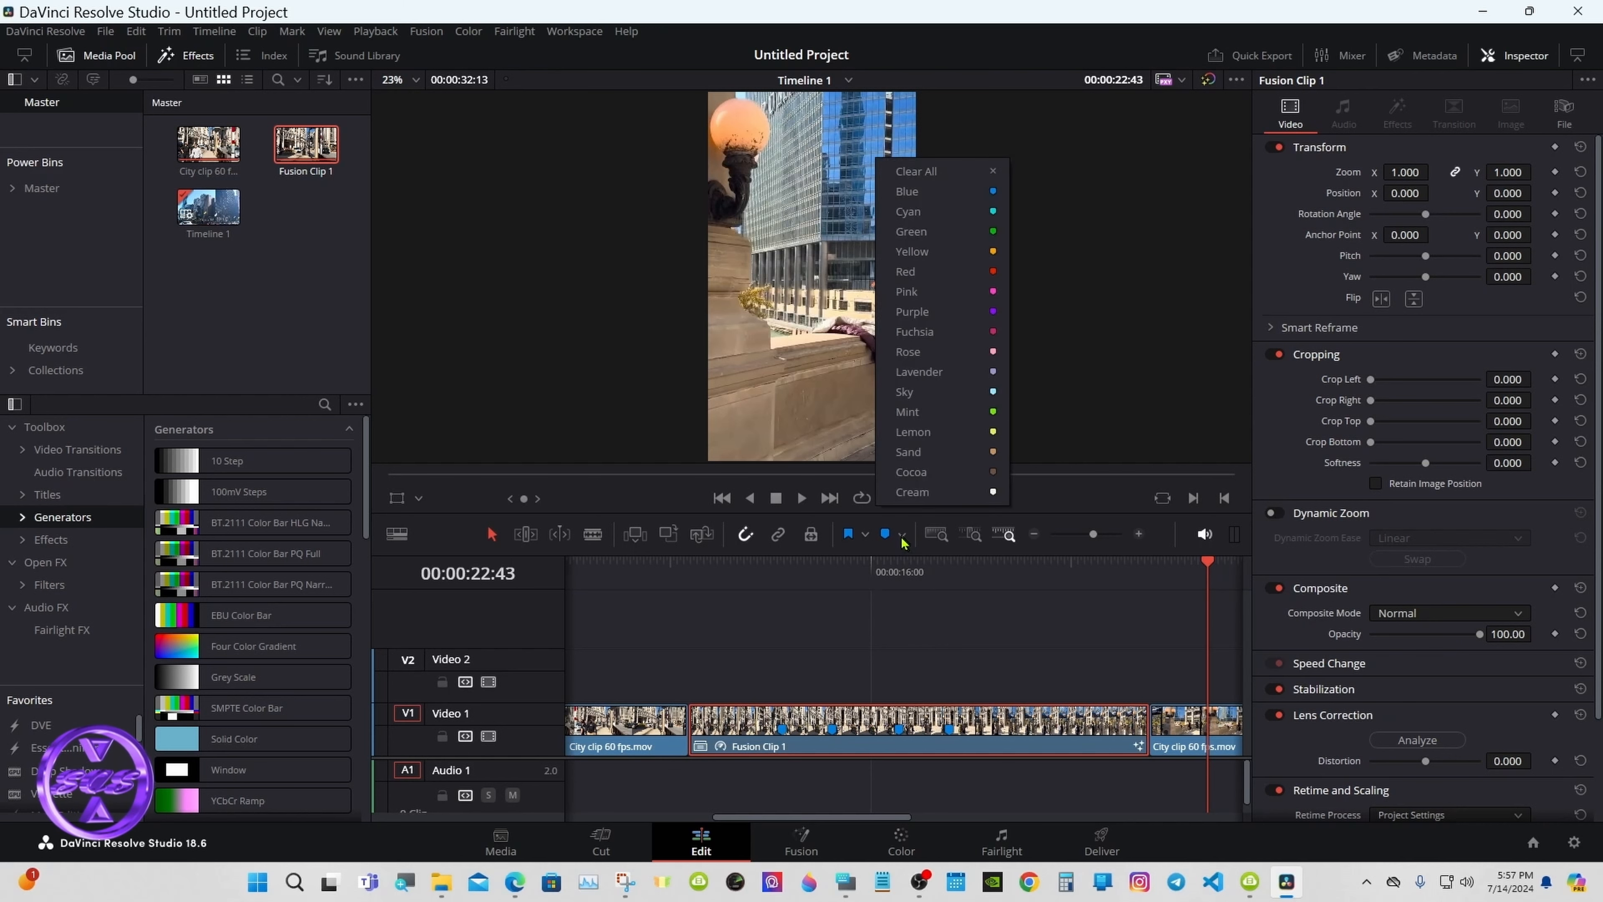
click(922, 172)
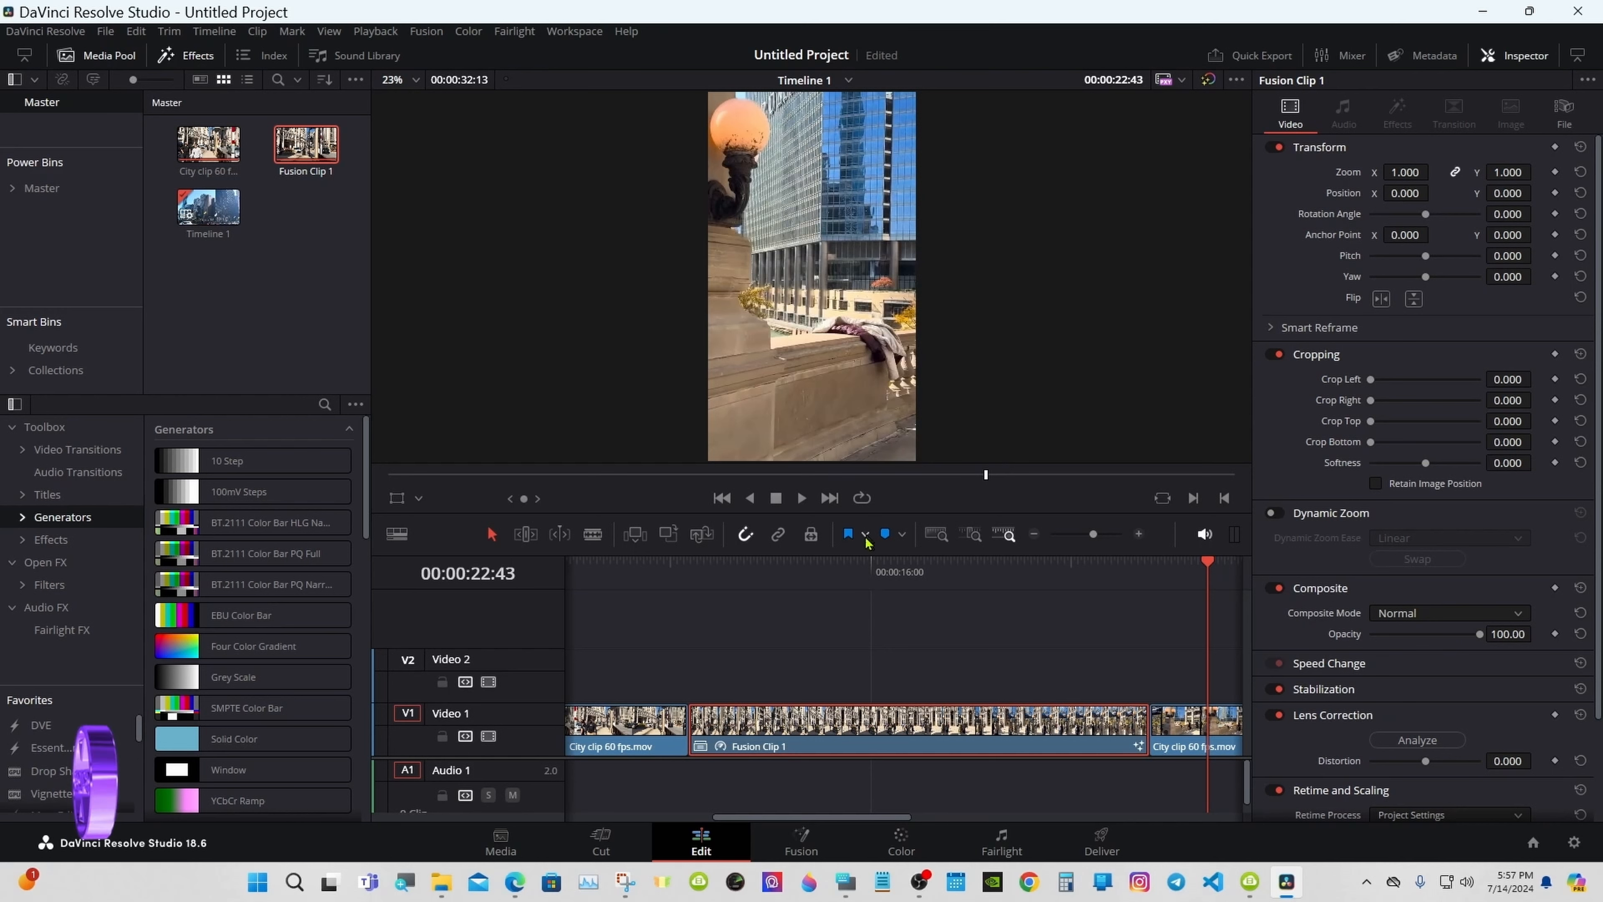
click(850, 582)
click(1033, 536)
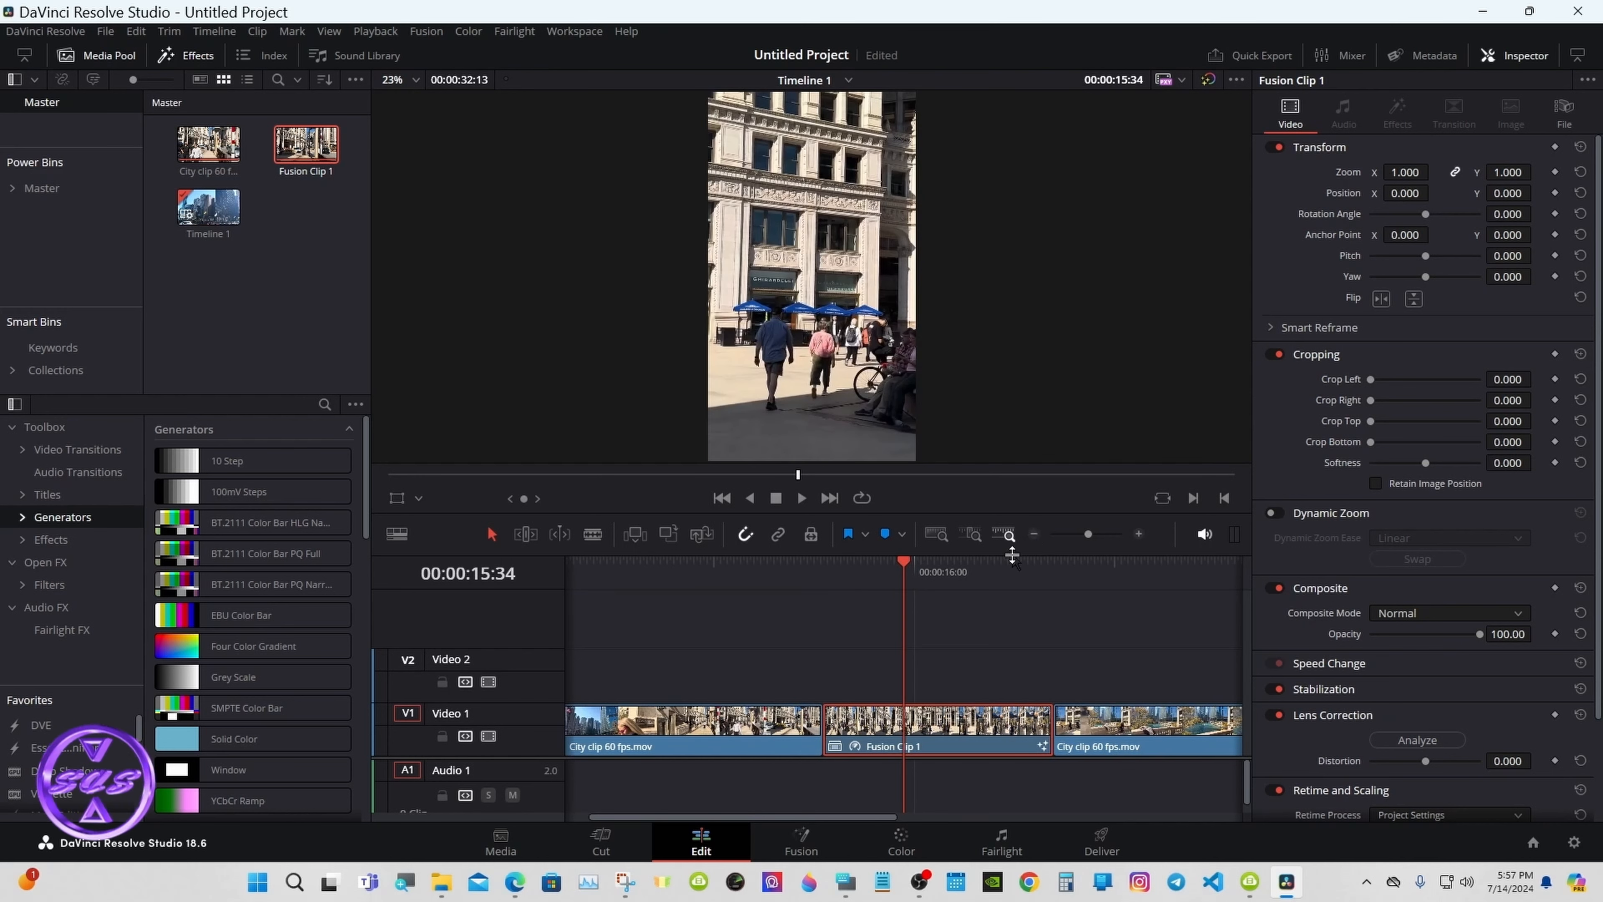
Step: Open Fusion Clip 1 on the Fusion page, enlarge the Nodes panel and line up MediaIn1 with MediaOut1
click(801, 842)
drag(550, 608, 564, 475)
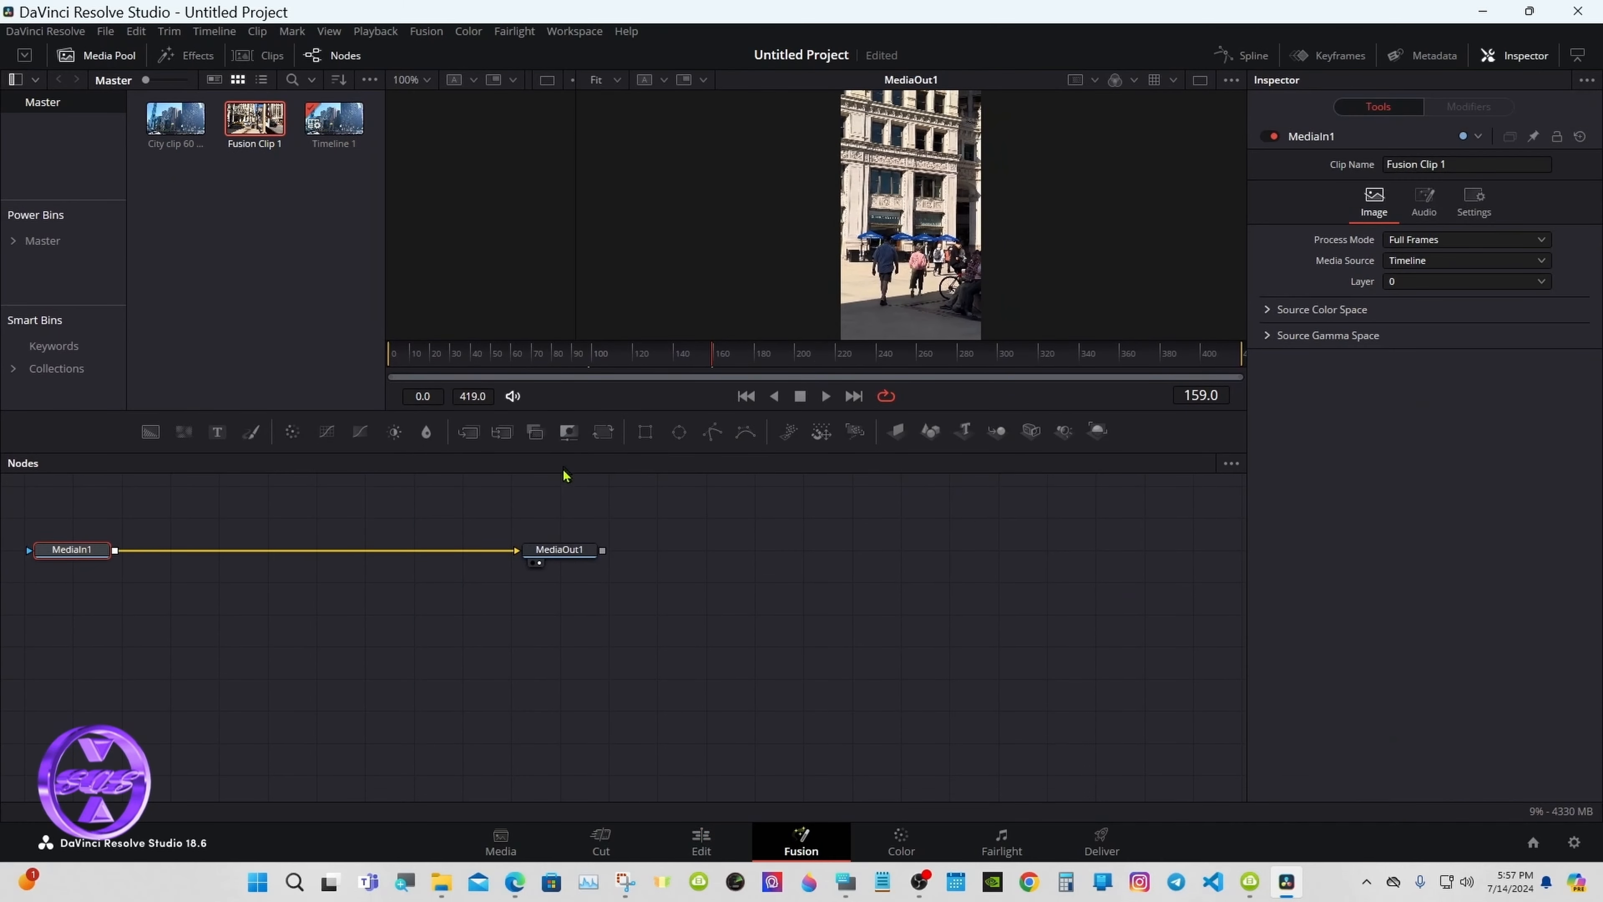
drag(558, 550, 947, 614)
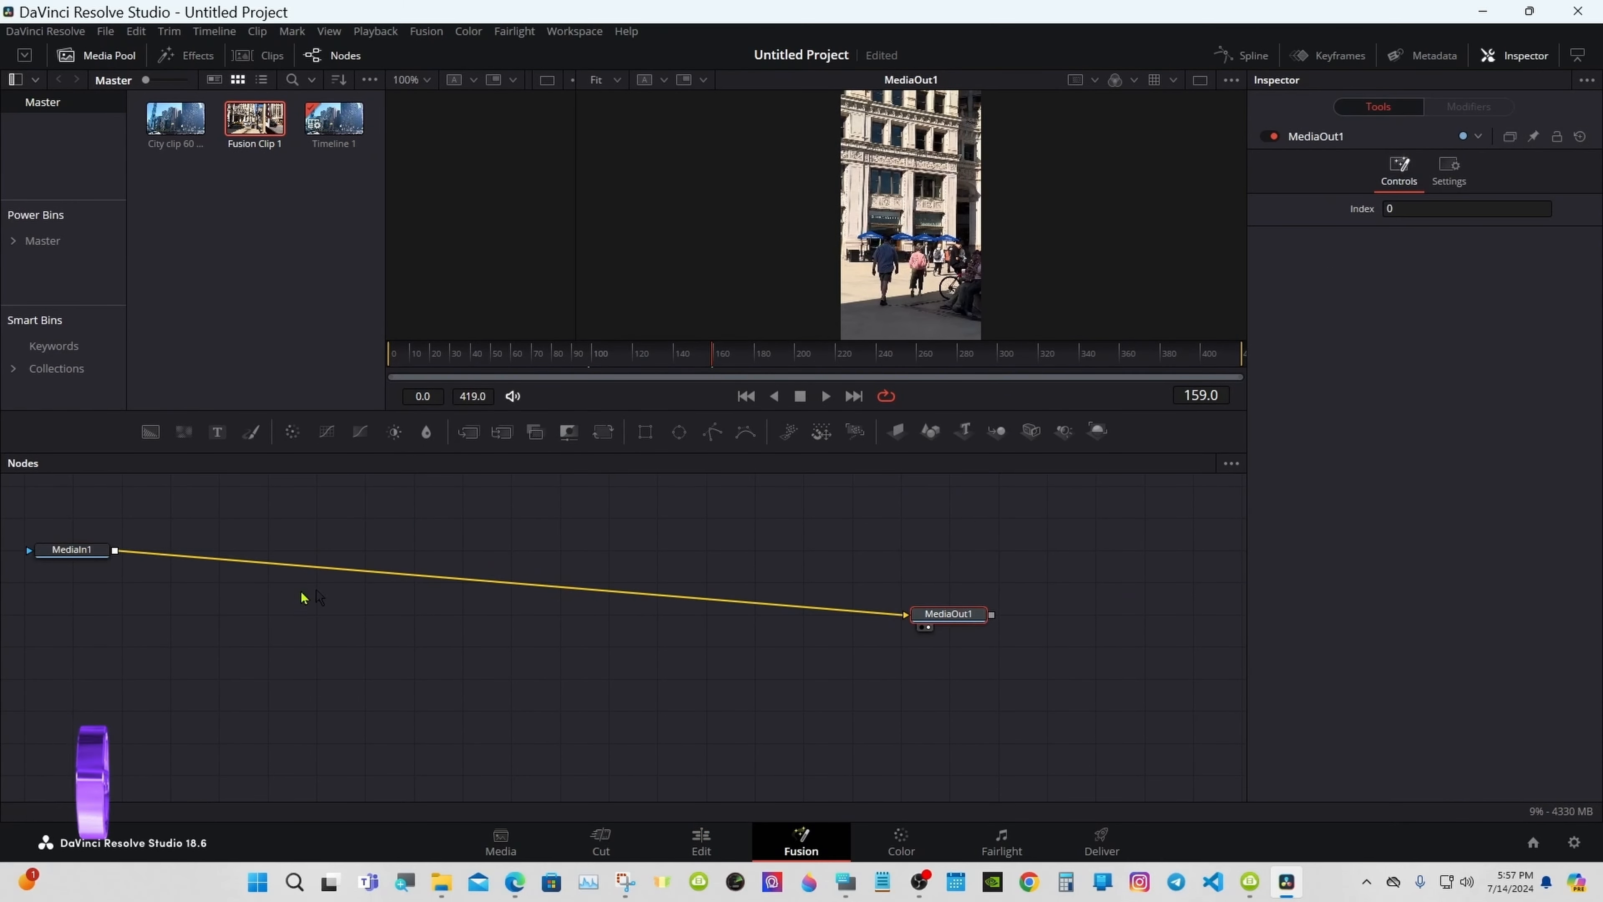
drag(84, 549, 392, 606)
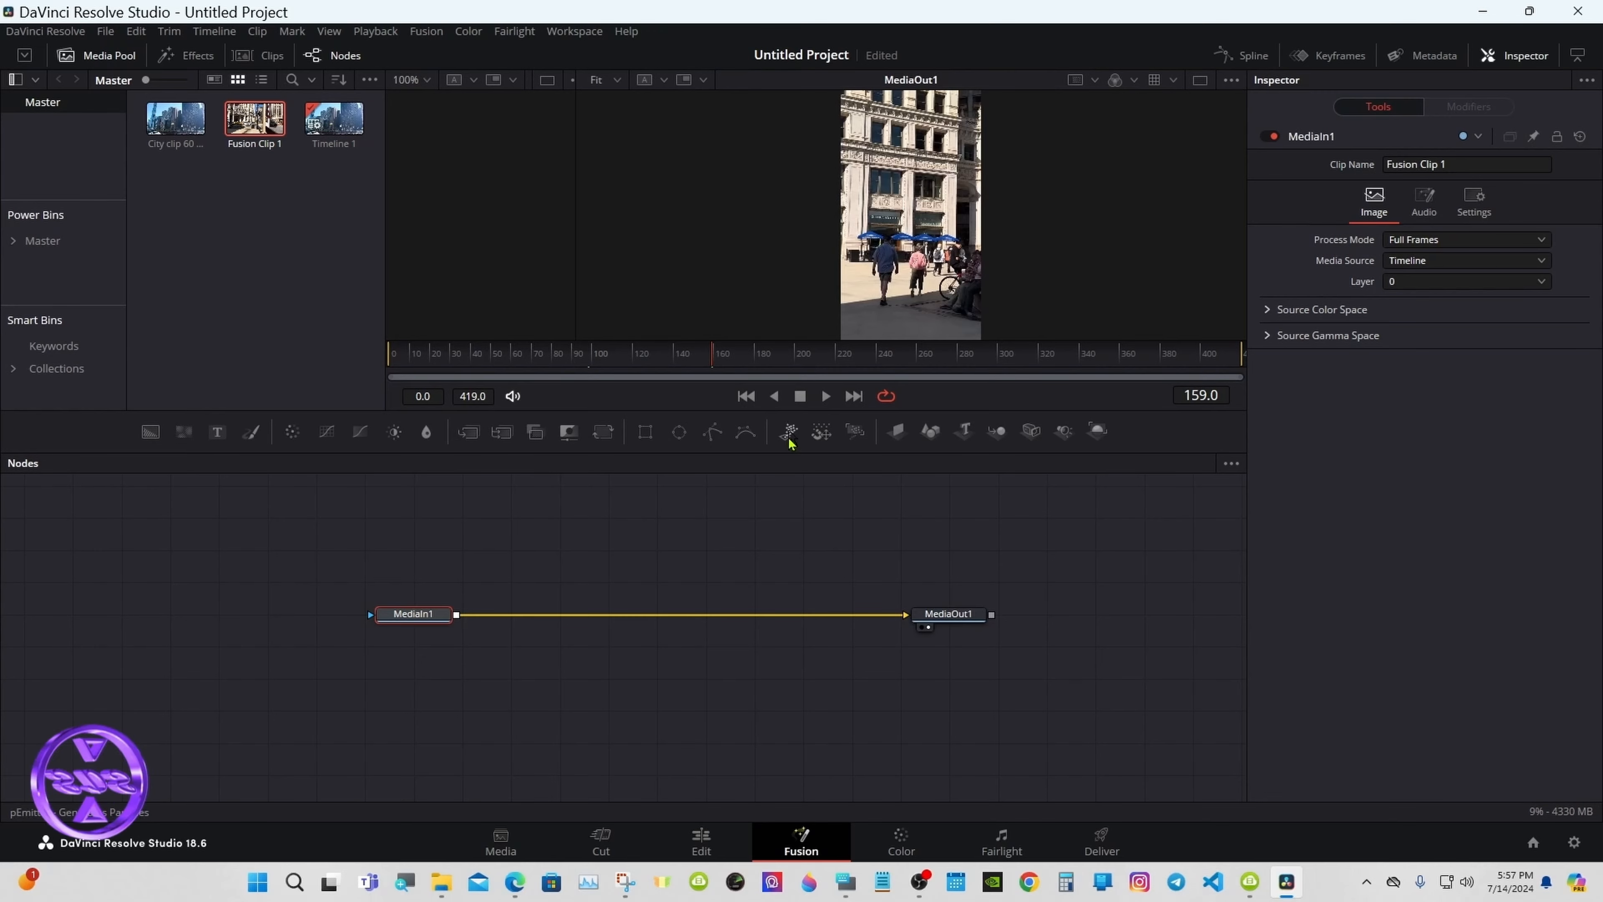
Step: Bring up the Windows On-Screen Keyboard and move it out of the way
click(846, 882)
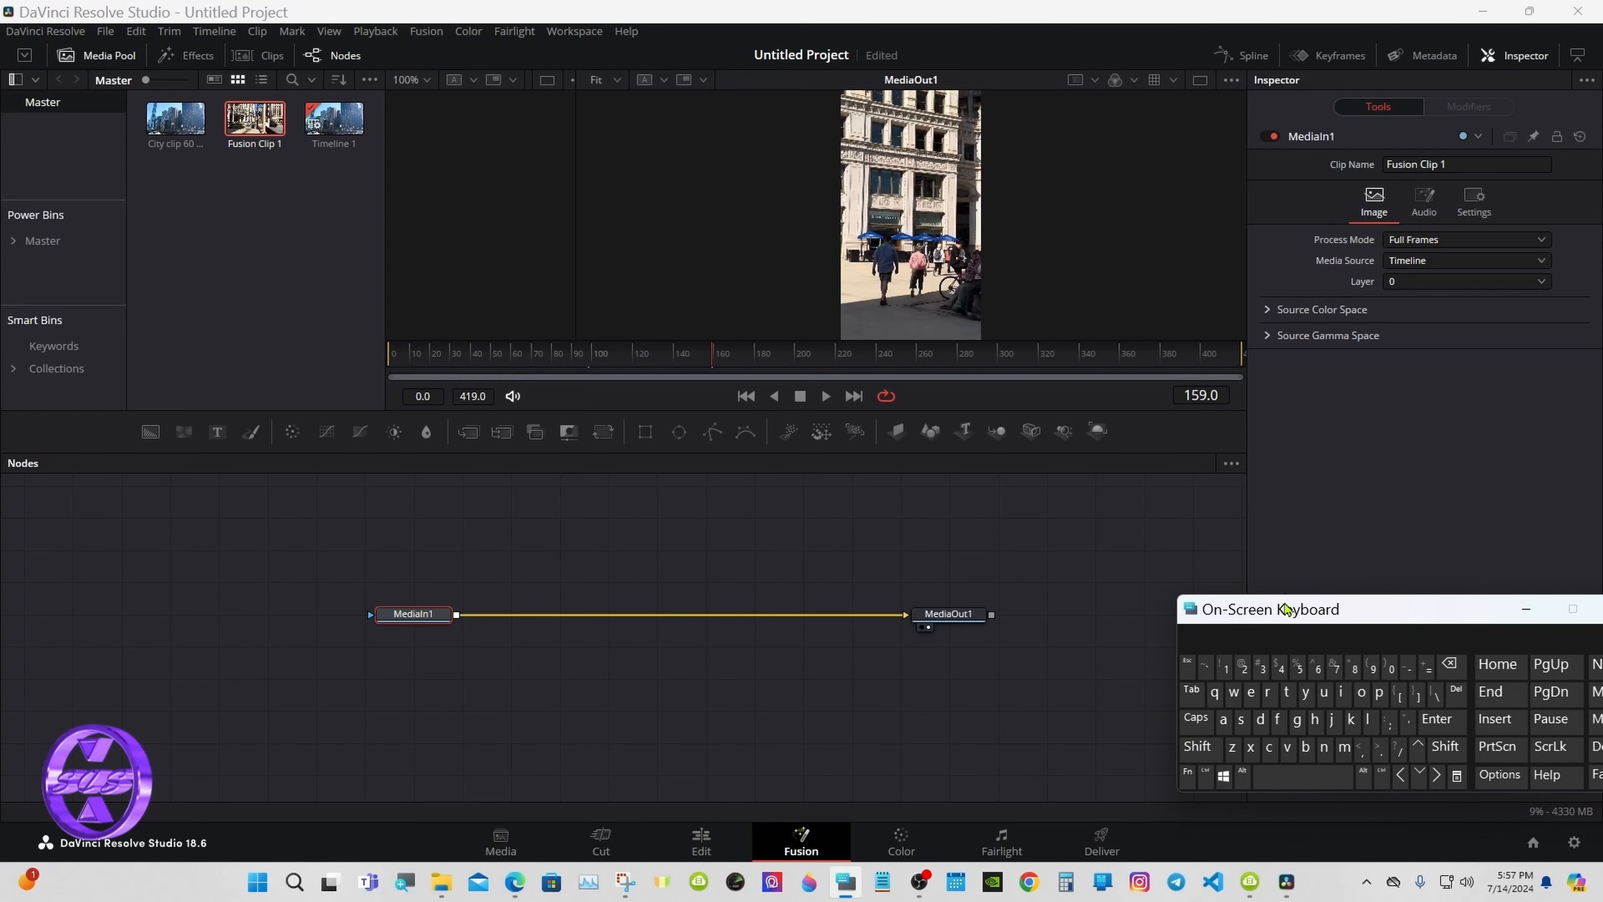
drag(1287, 608, 1182, 602)
click(540, 562)
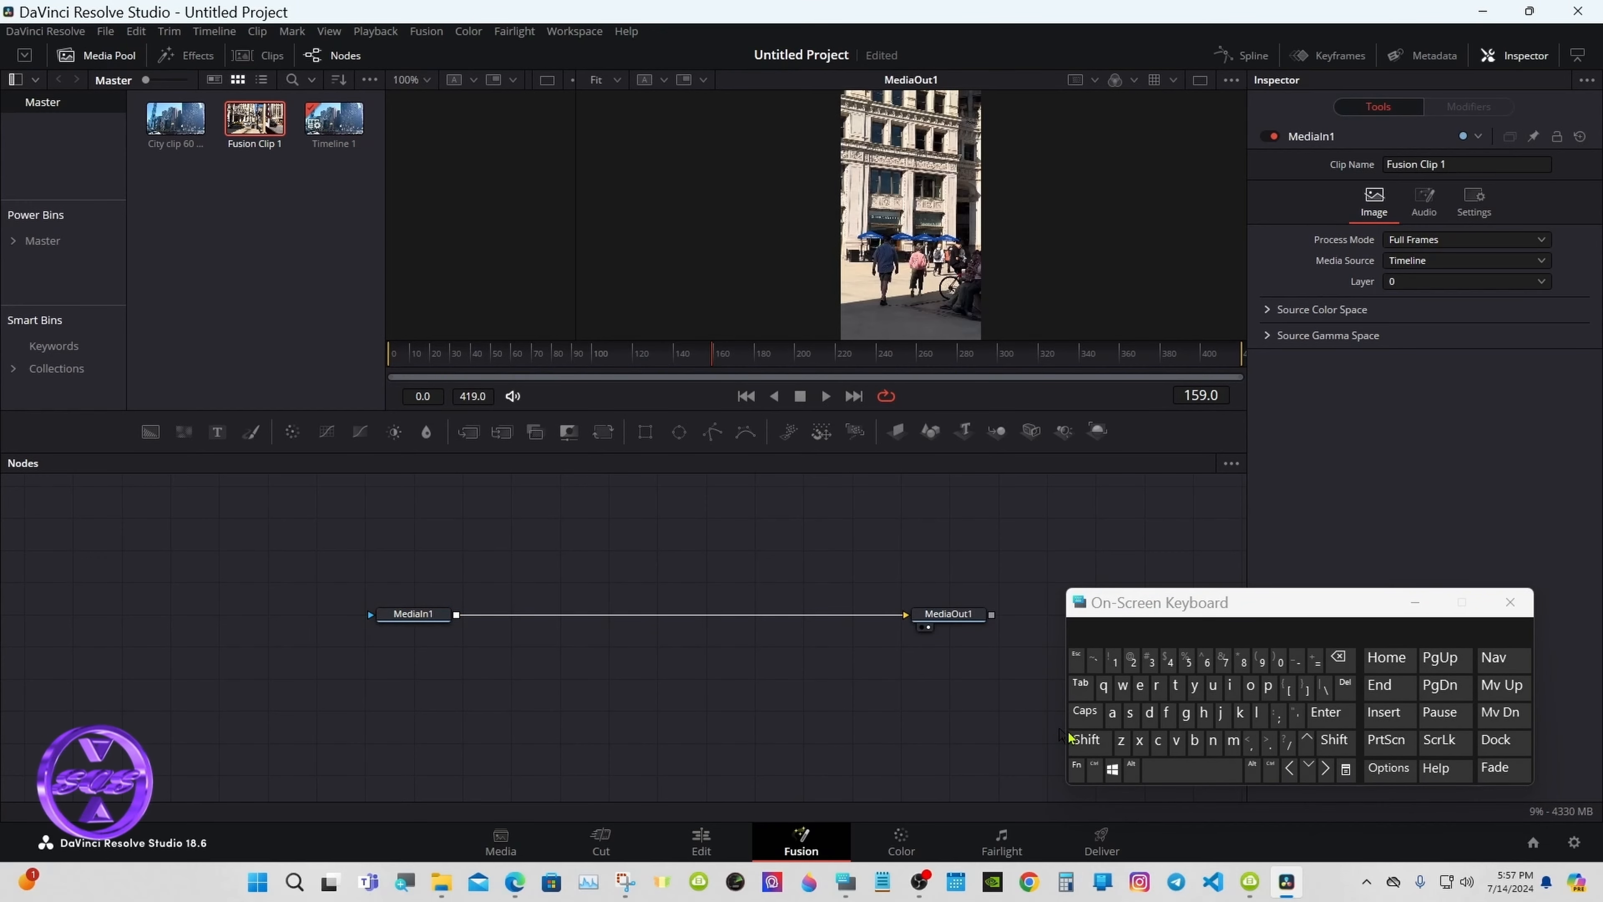
click(1087, 740)
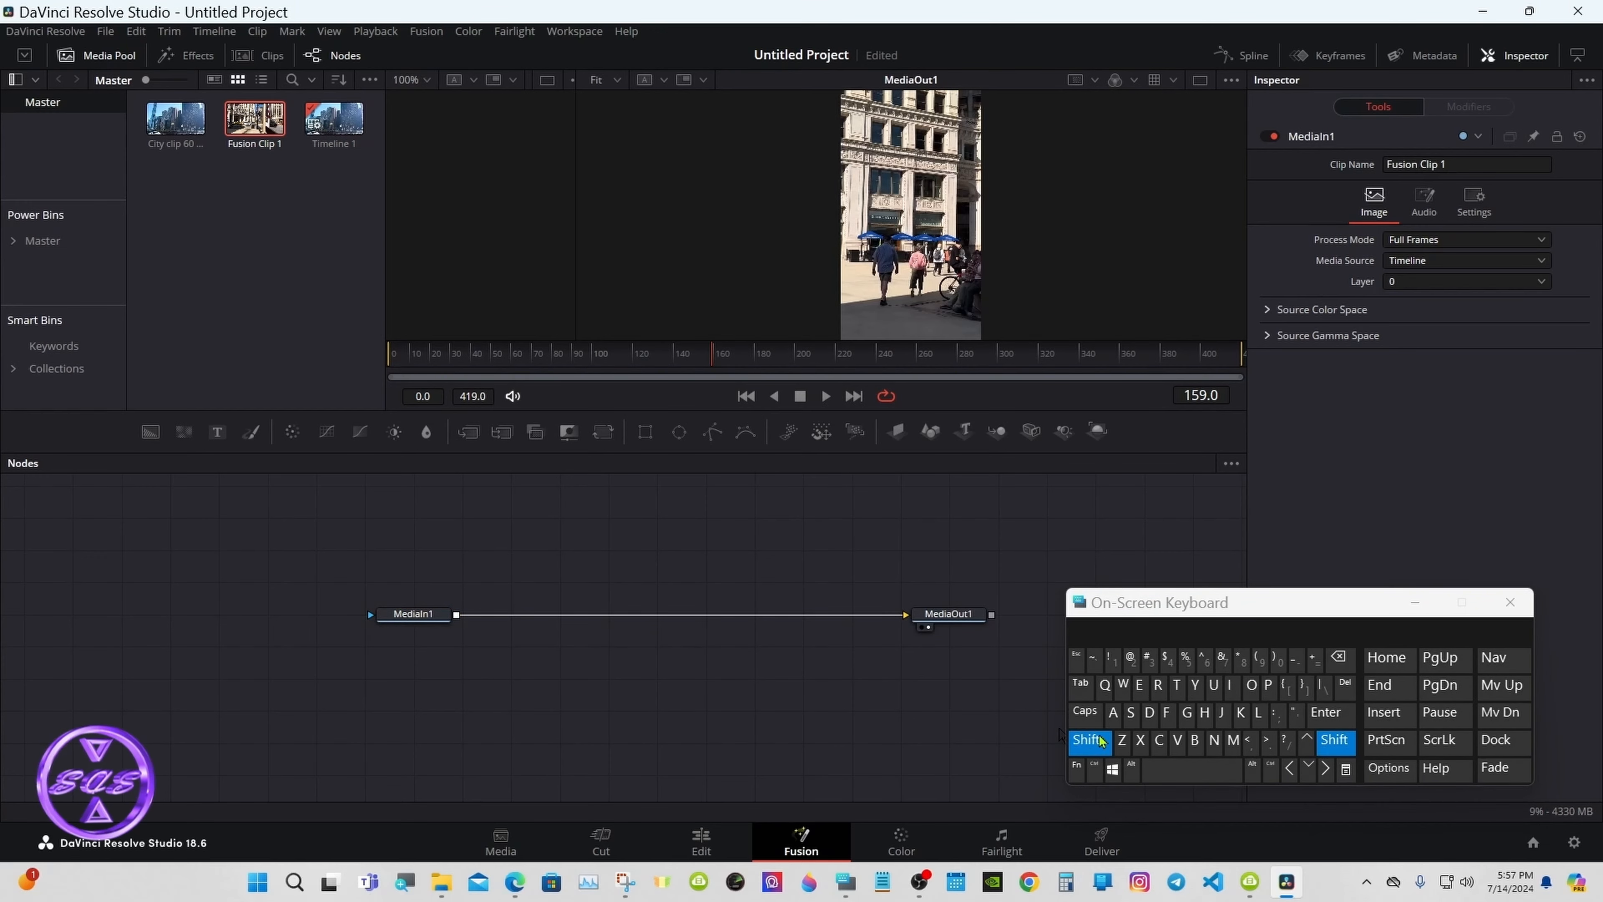
Step: Add a Camera Tracker node via a 'cam' tool search, feed it from MediaIn1, and show it in the left viewer
click(1200, 771)
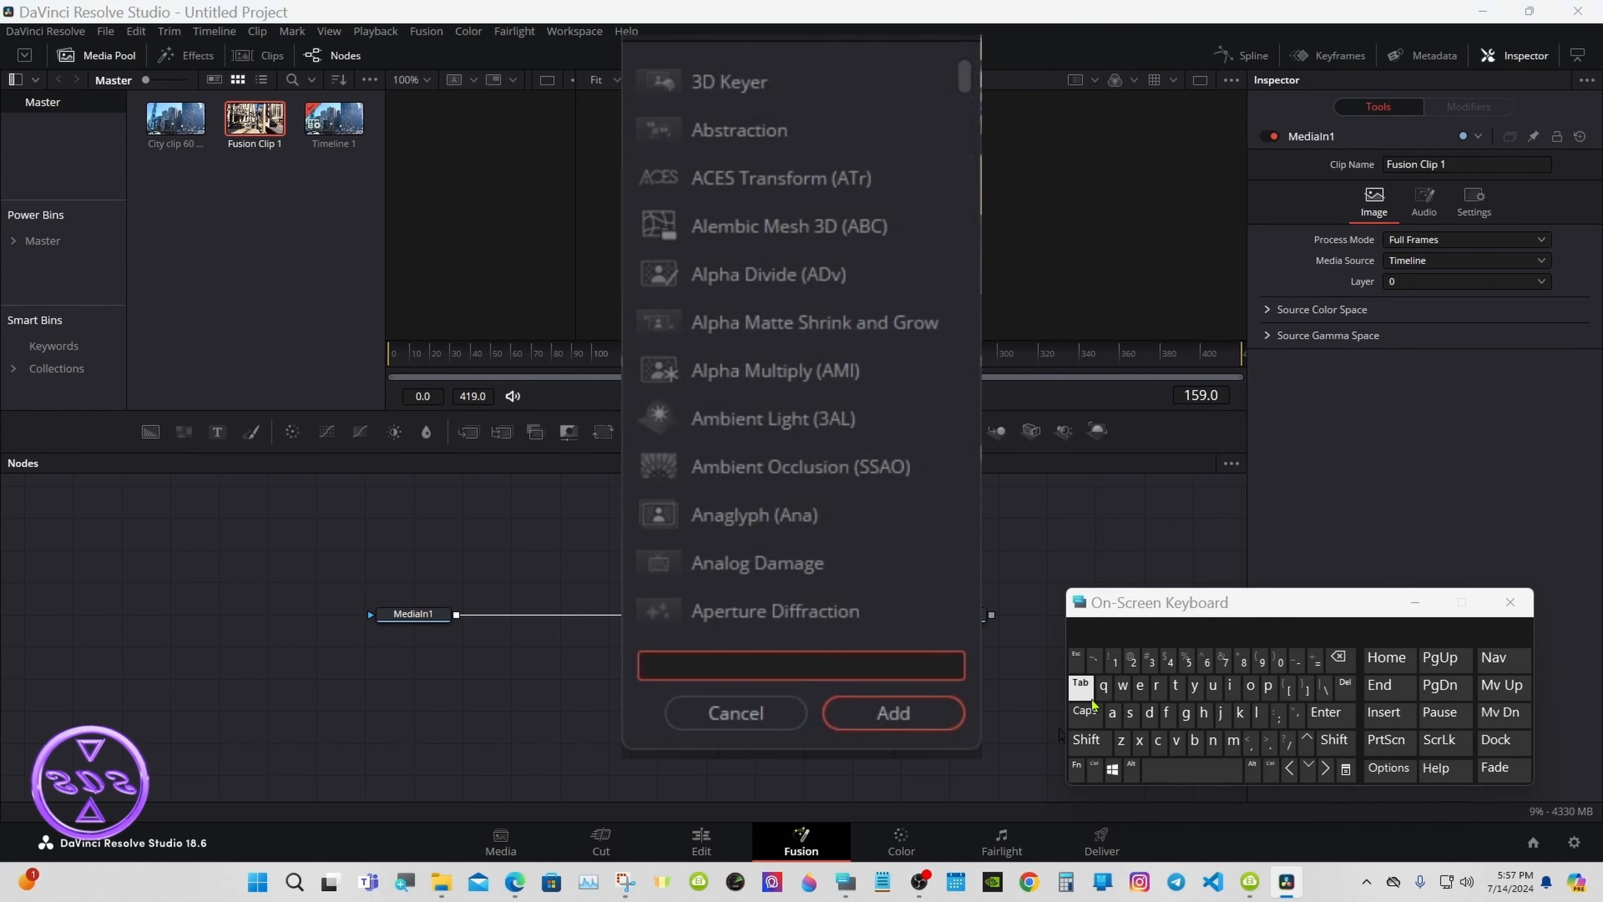
click(1158, 740)
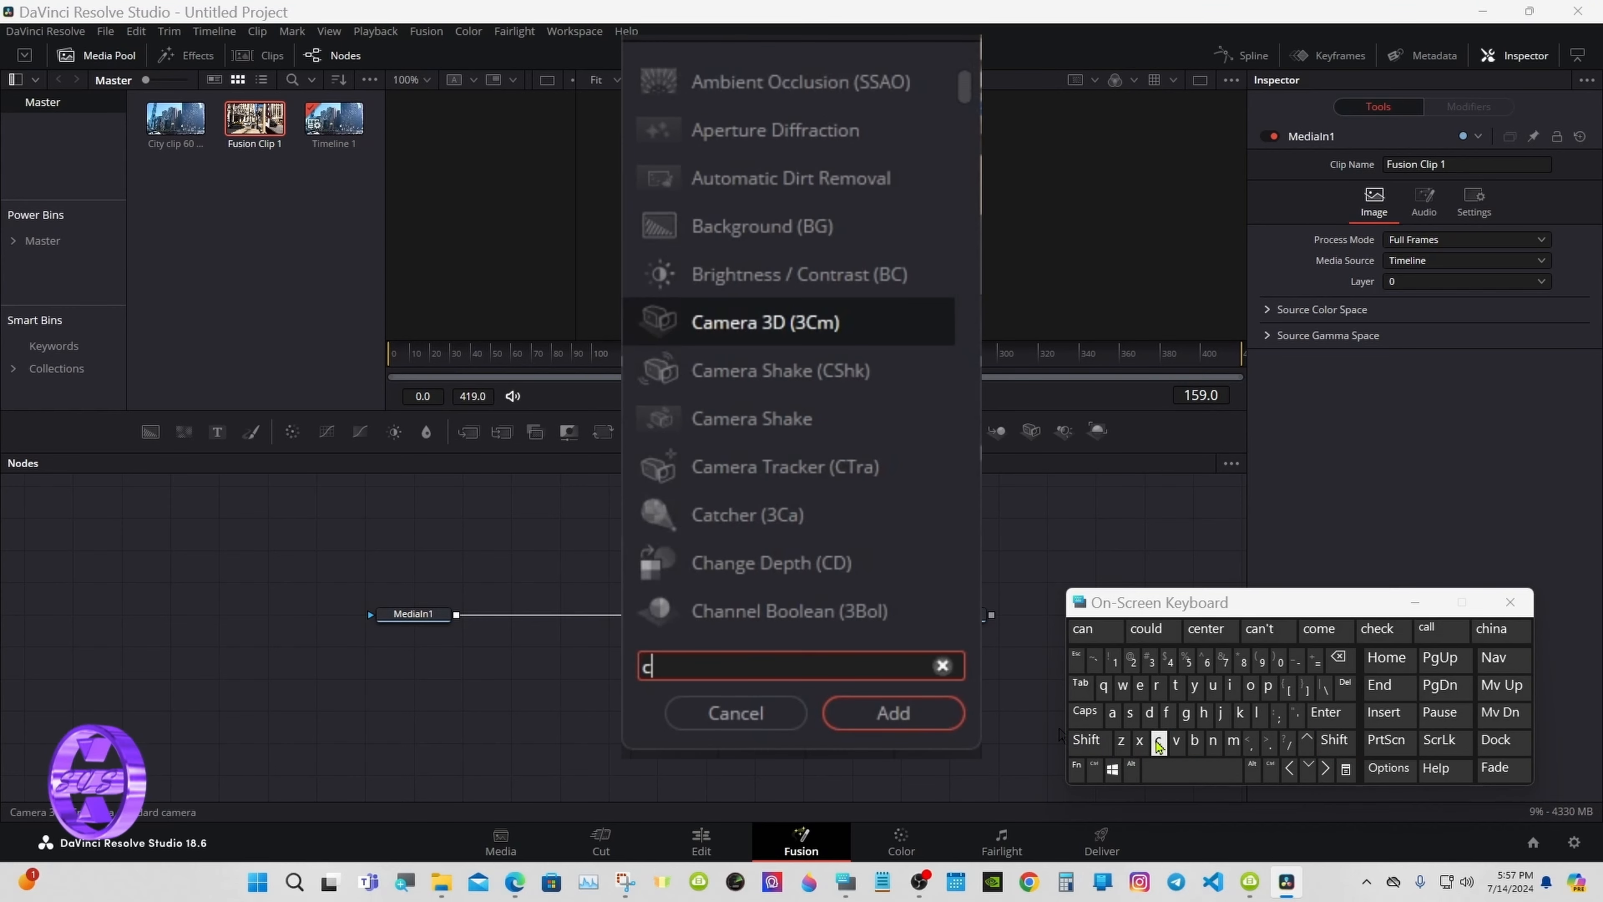
click(1113, 713)
click(1233, 741)
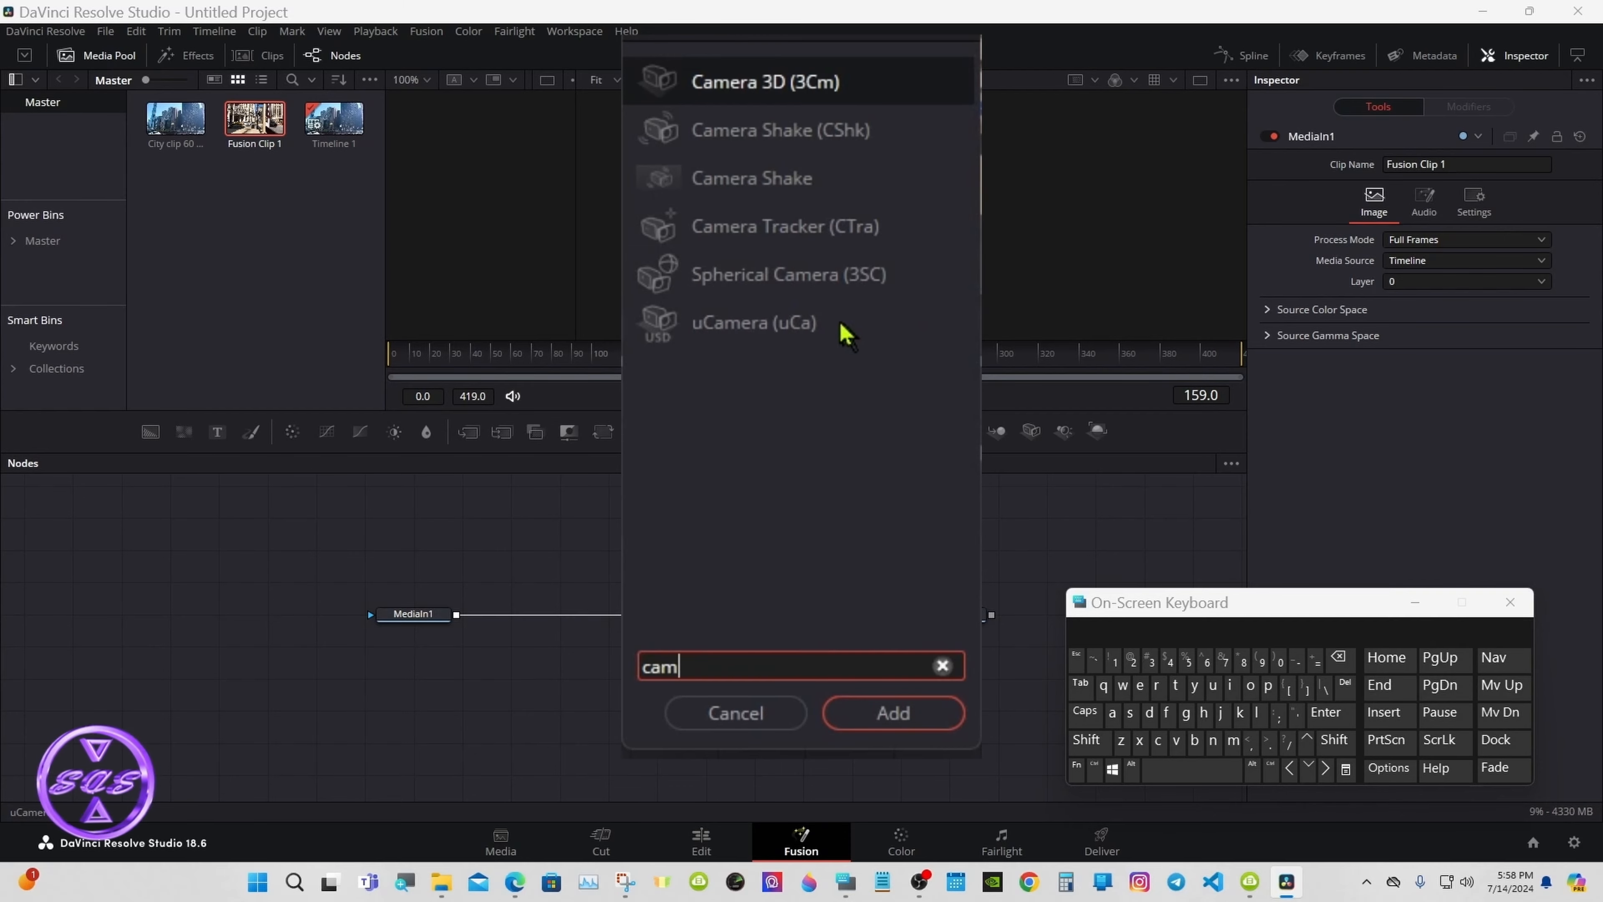
click(805, 243)
click(862, 711)
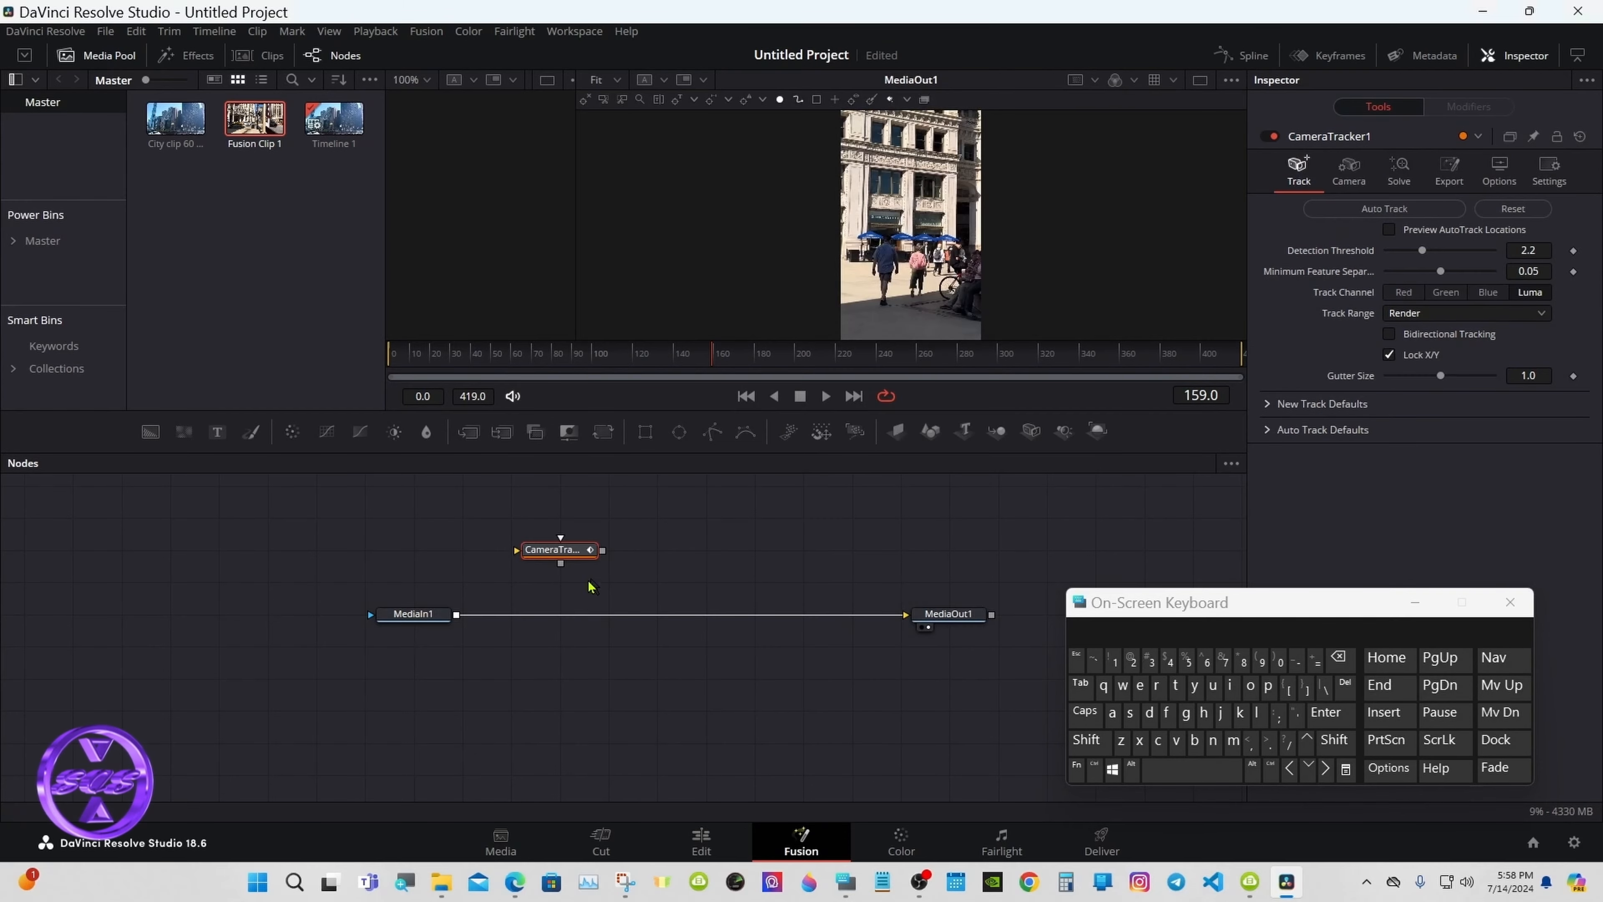
drag(459, 616, 516, 549)
click(534, 563)
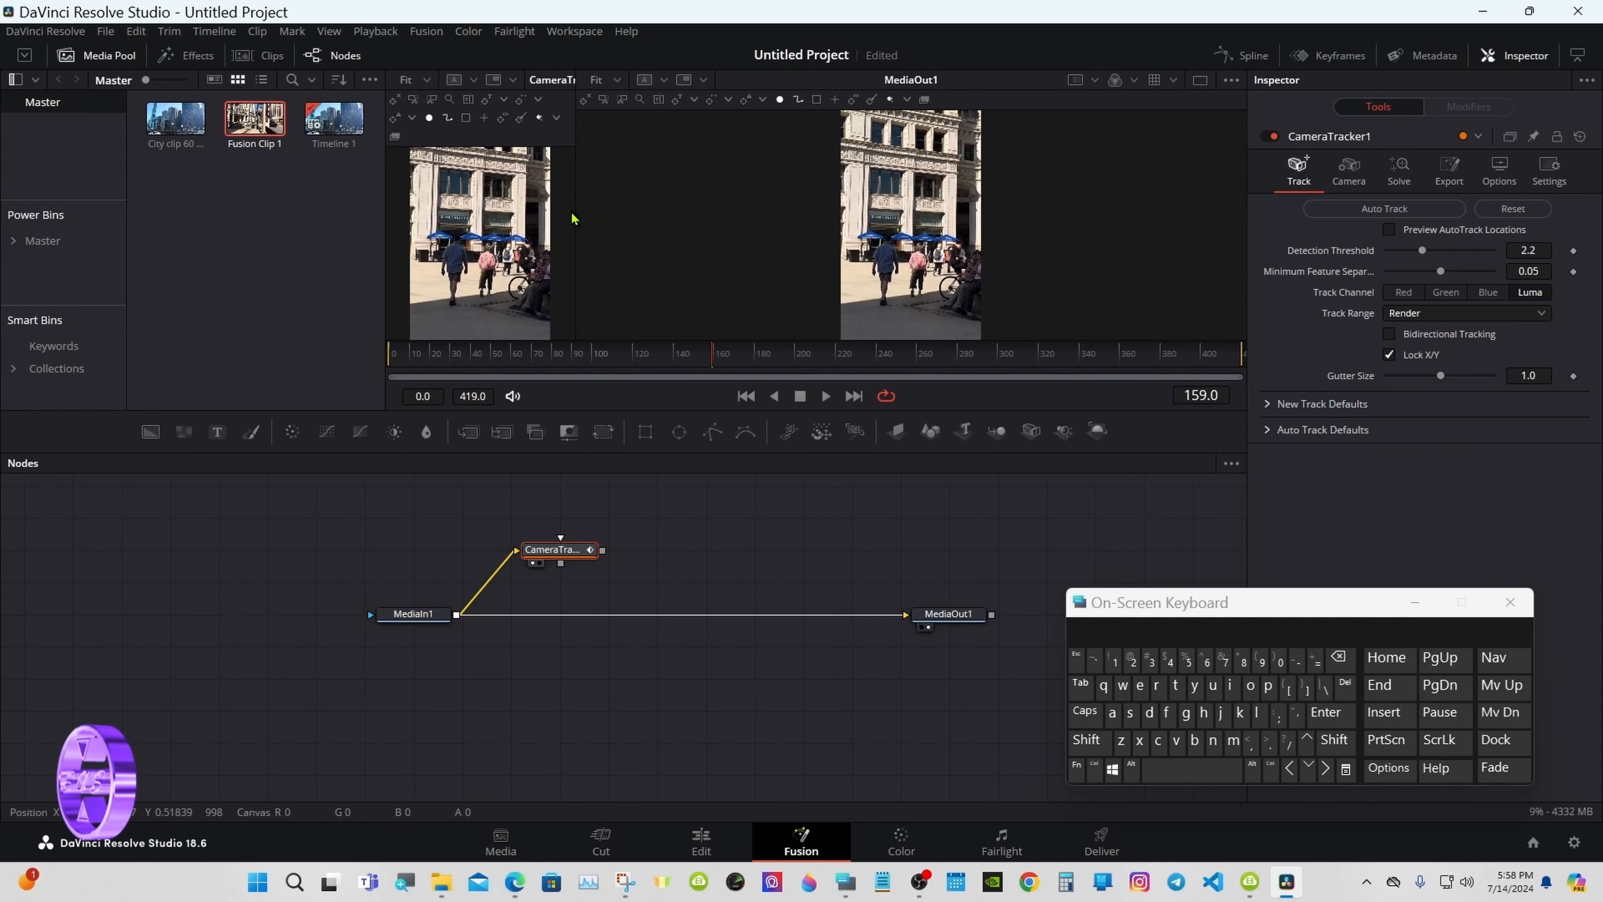
Step: Widen and heighten the viewers above the node graph, then minimize the on-screen keyboard
drag(573, 218, 693, 215)
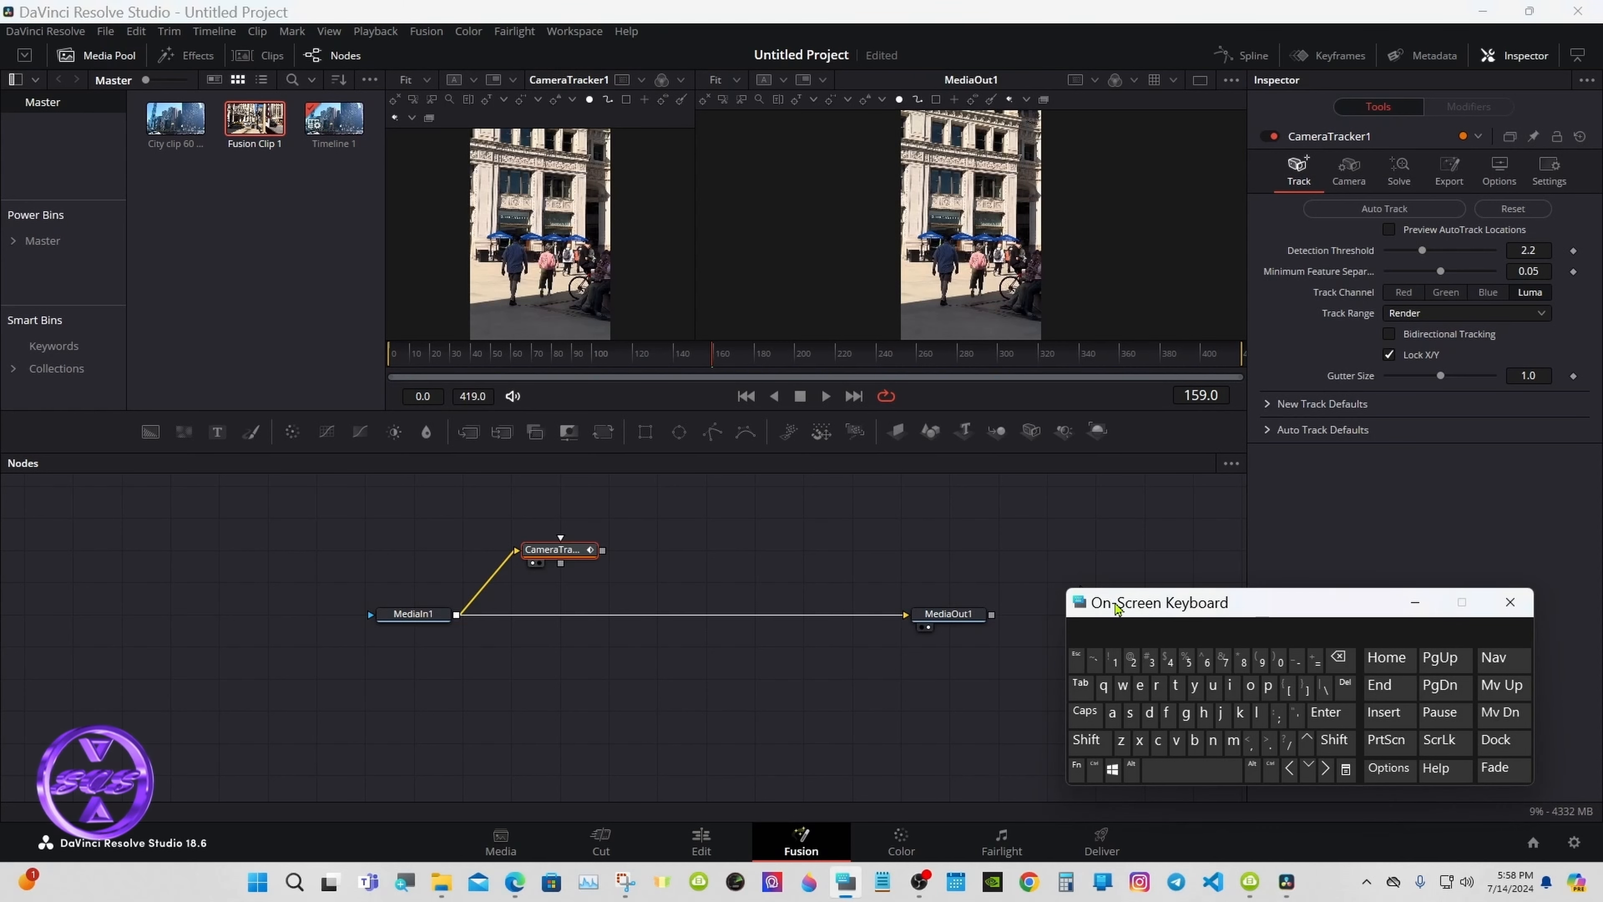
drag(1105, 605, 1108, 607)
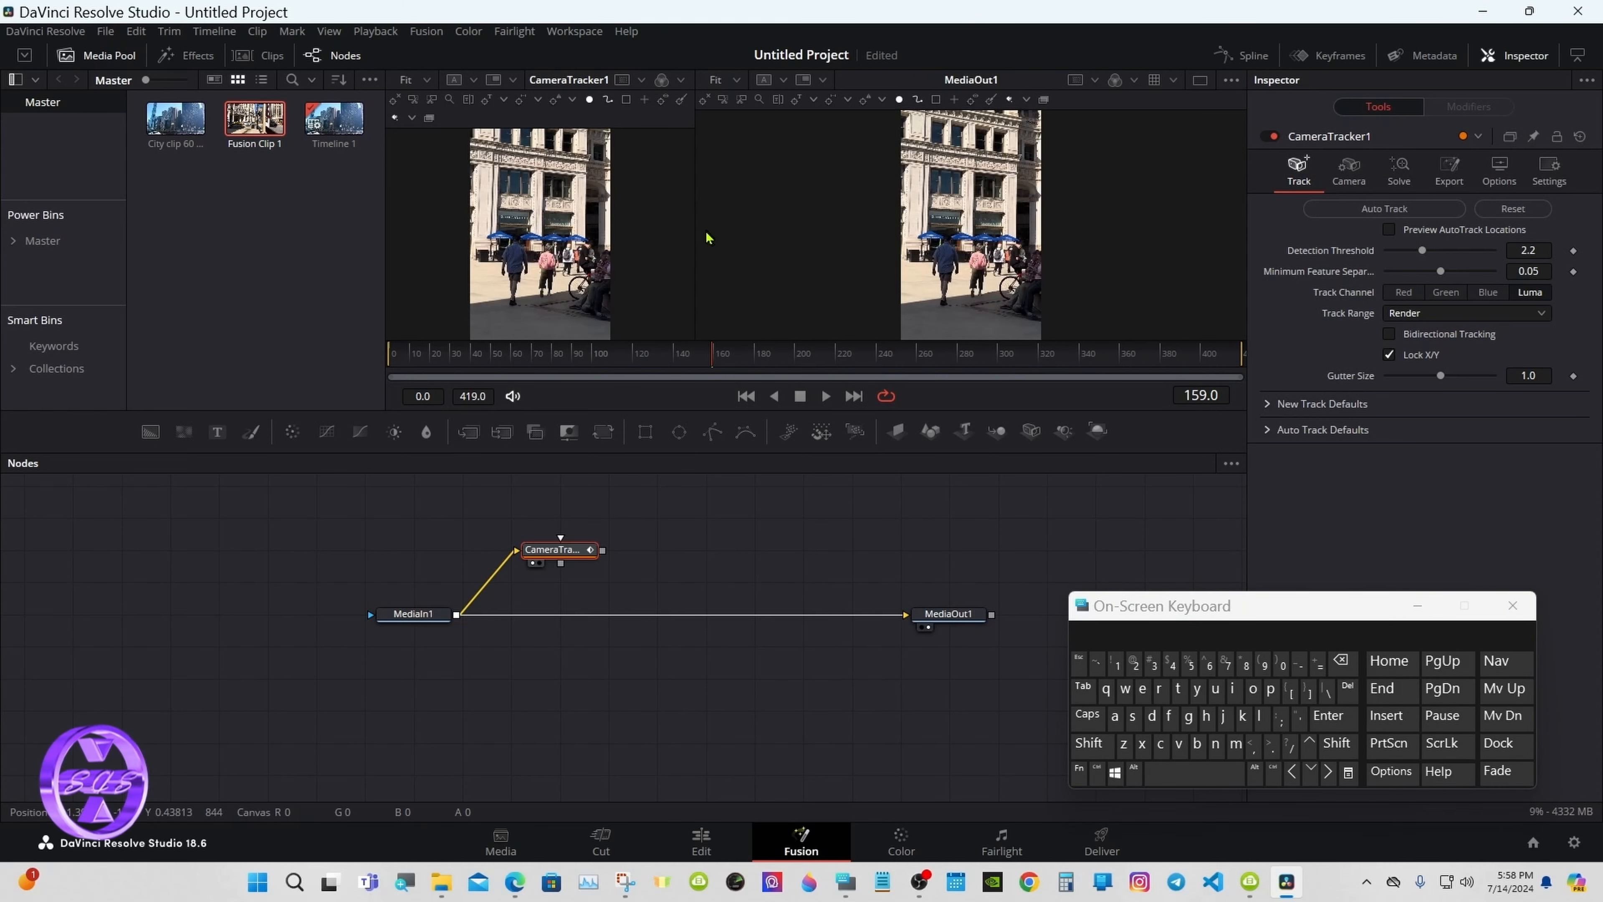
drag(695, 230, 765, 231)
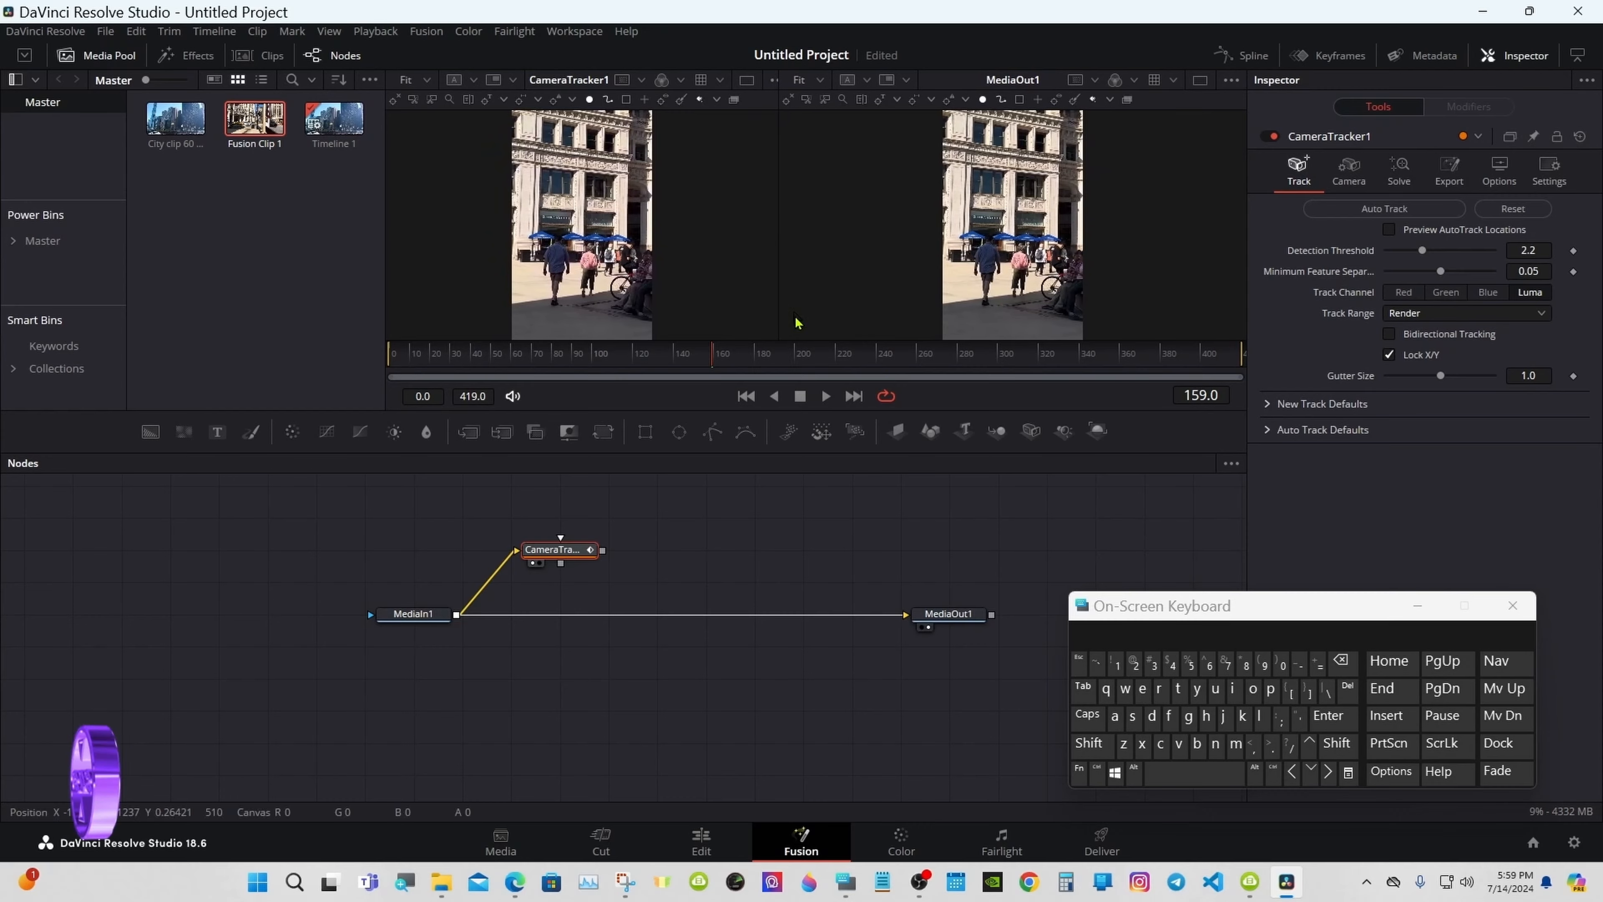
drag(837, 454, 837, 548)
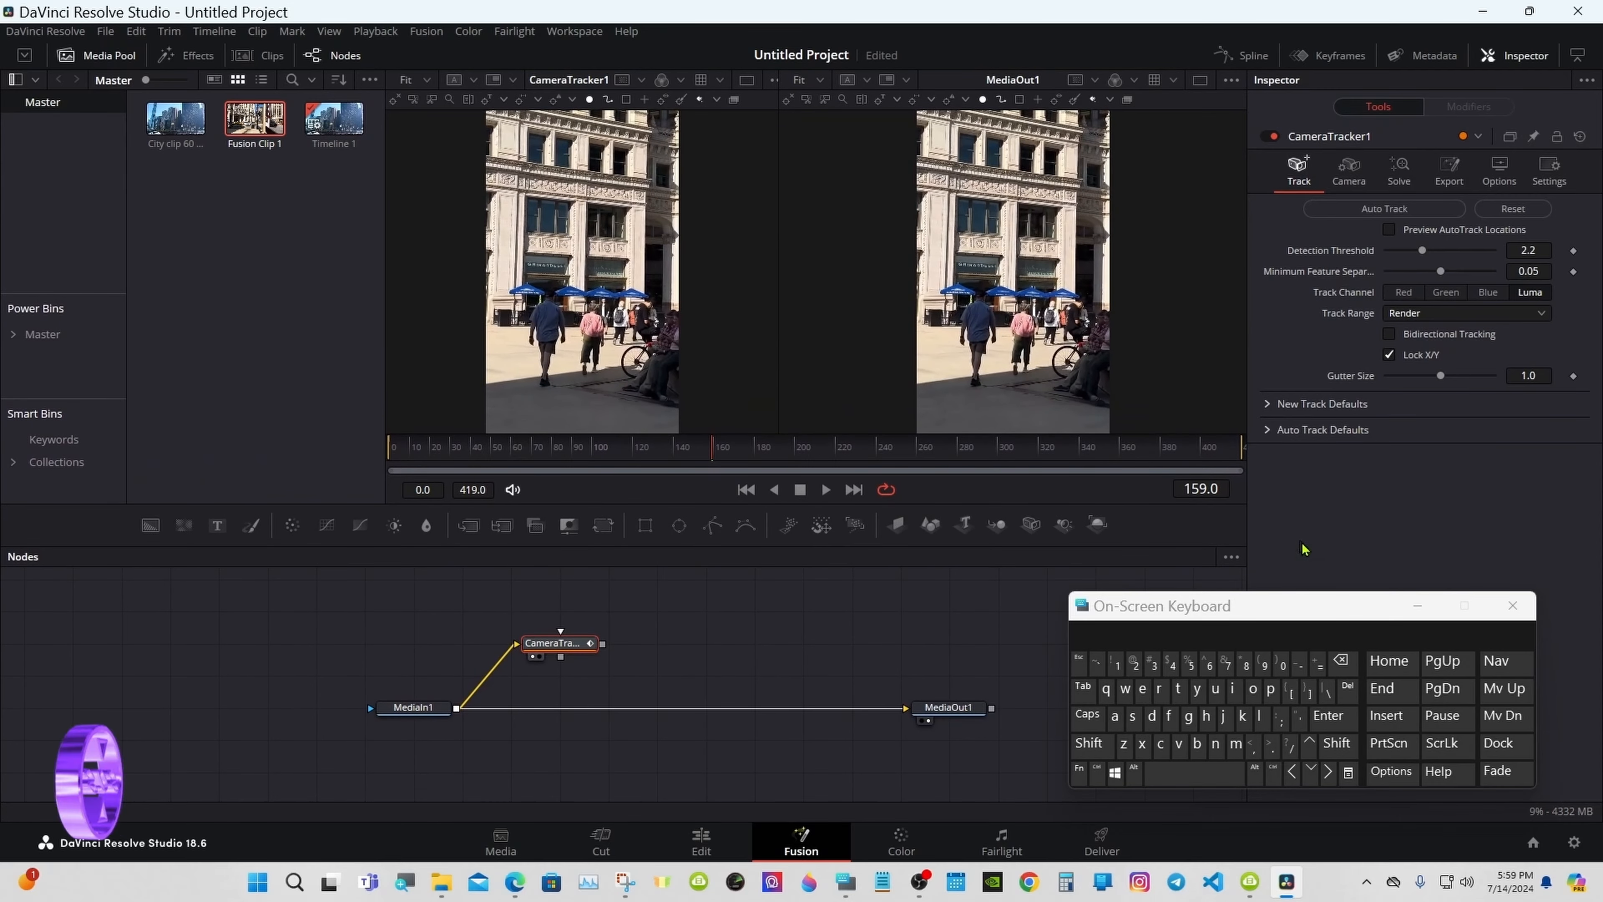
click(1415, 607)
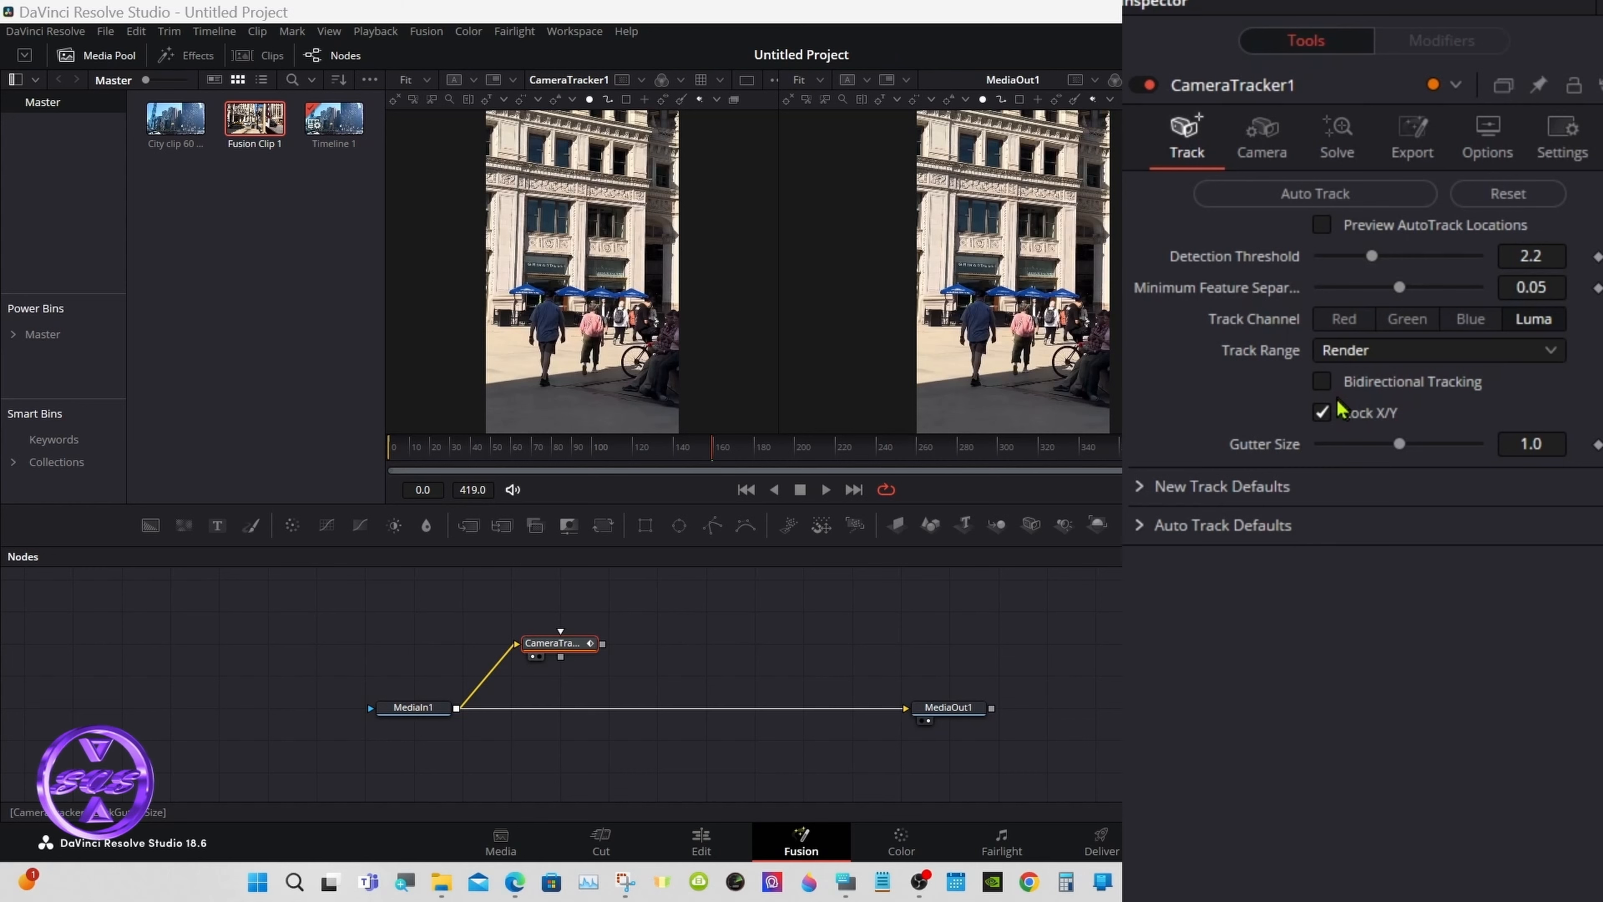
Step: Auto Track the clip with Bidirectional Tracking and Preview AutoTrack Locations on, then review the 25 mm camera settings
click(1323, 382)
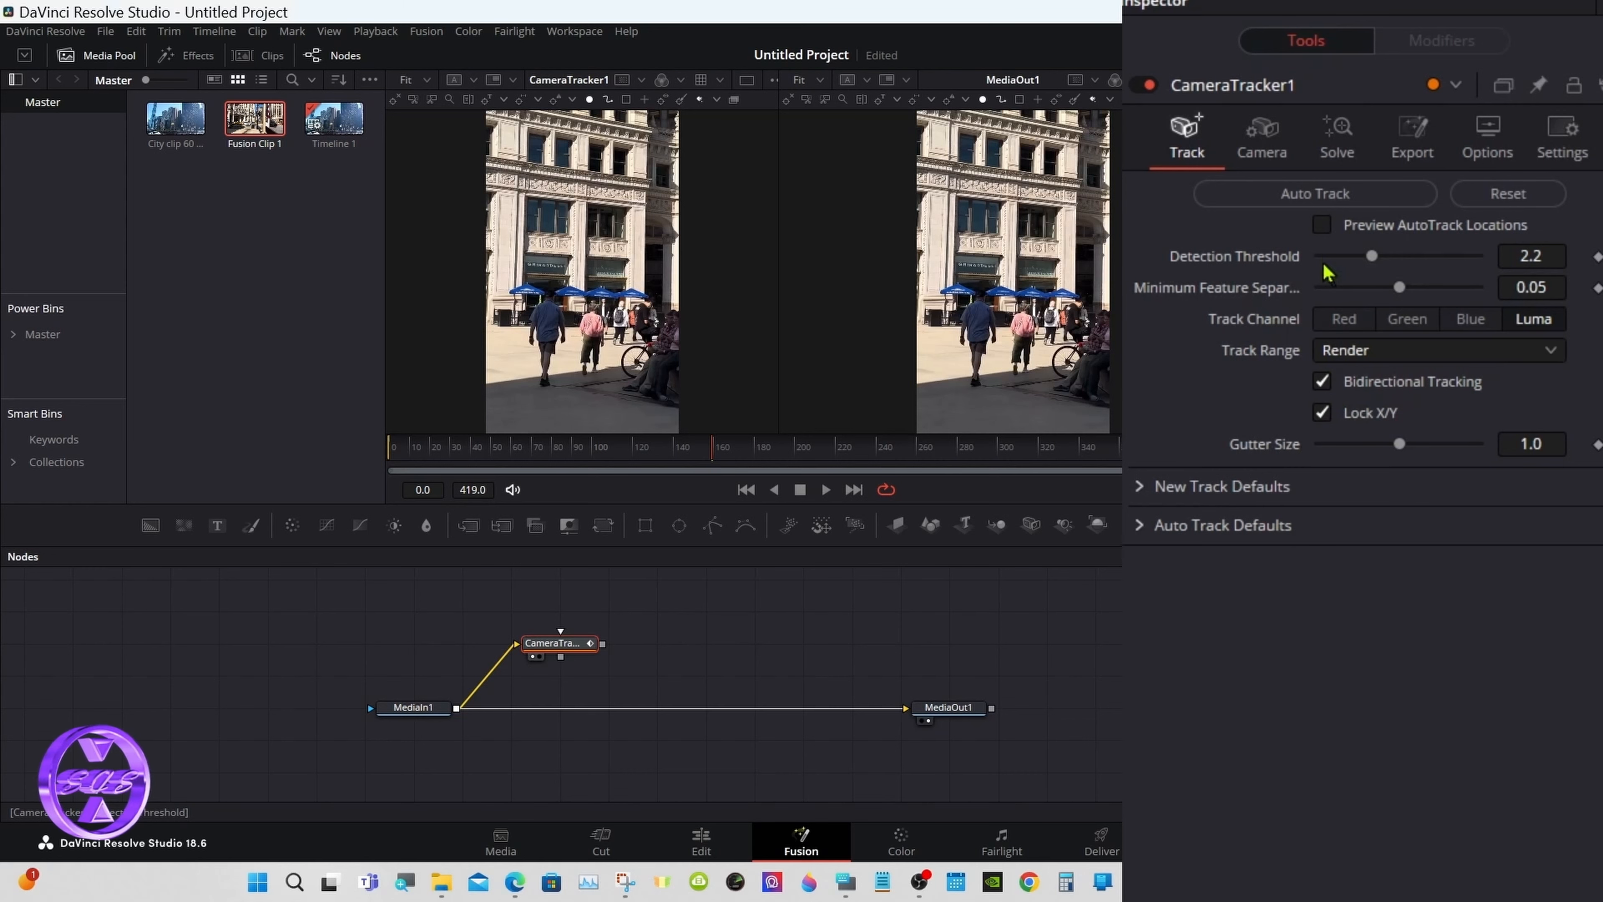
click(1323, 227)
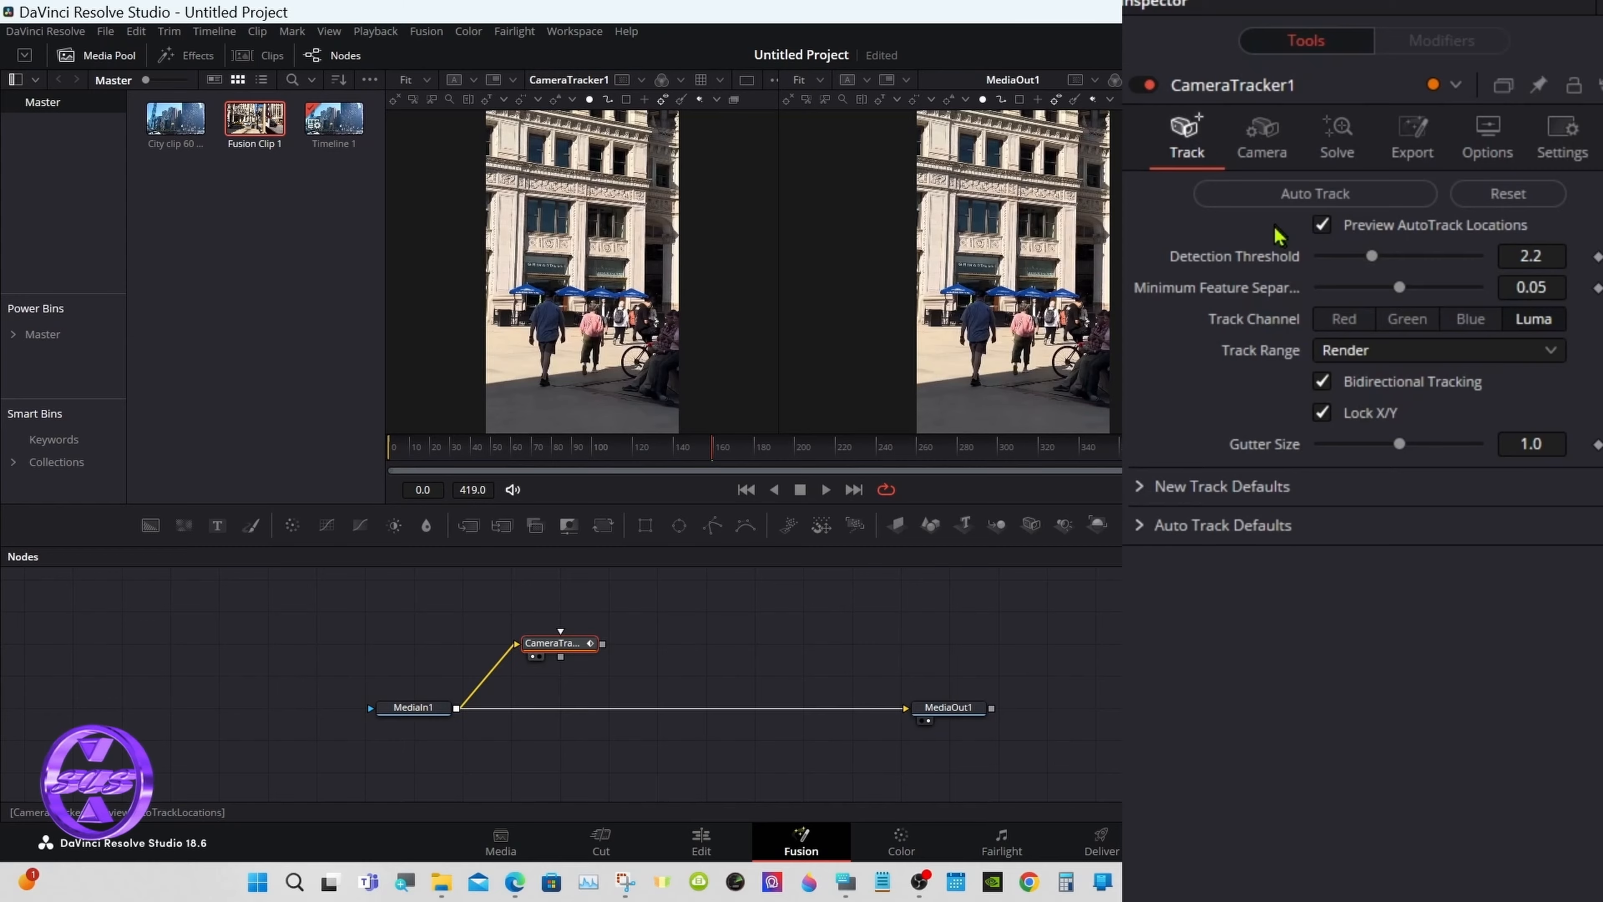
click(1285, 197)
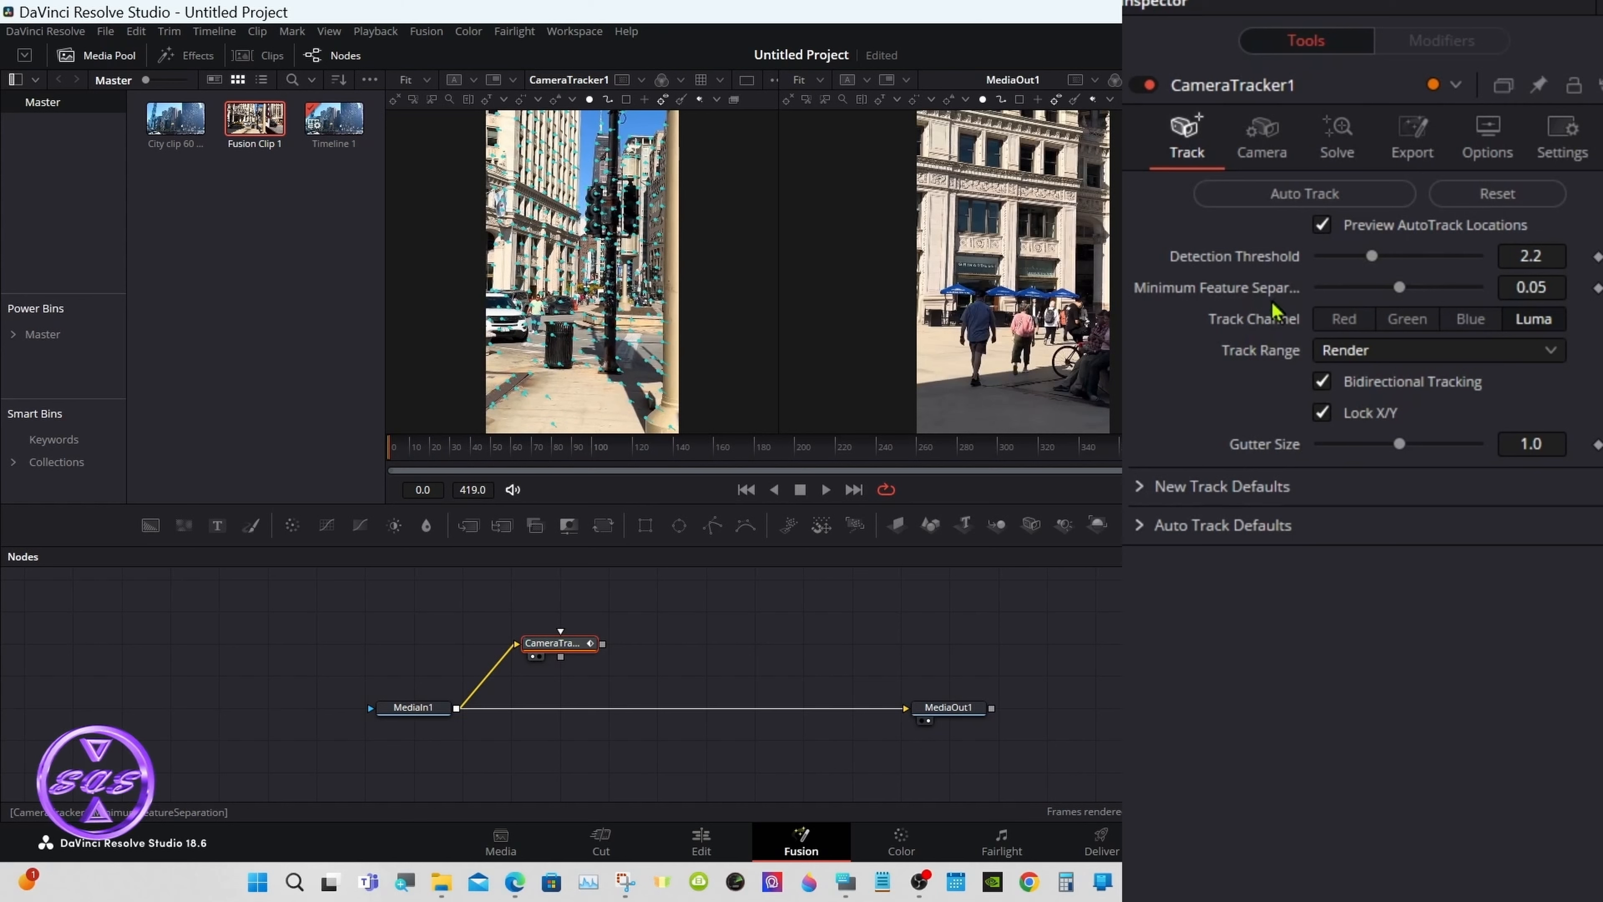
click(1256, 154)
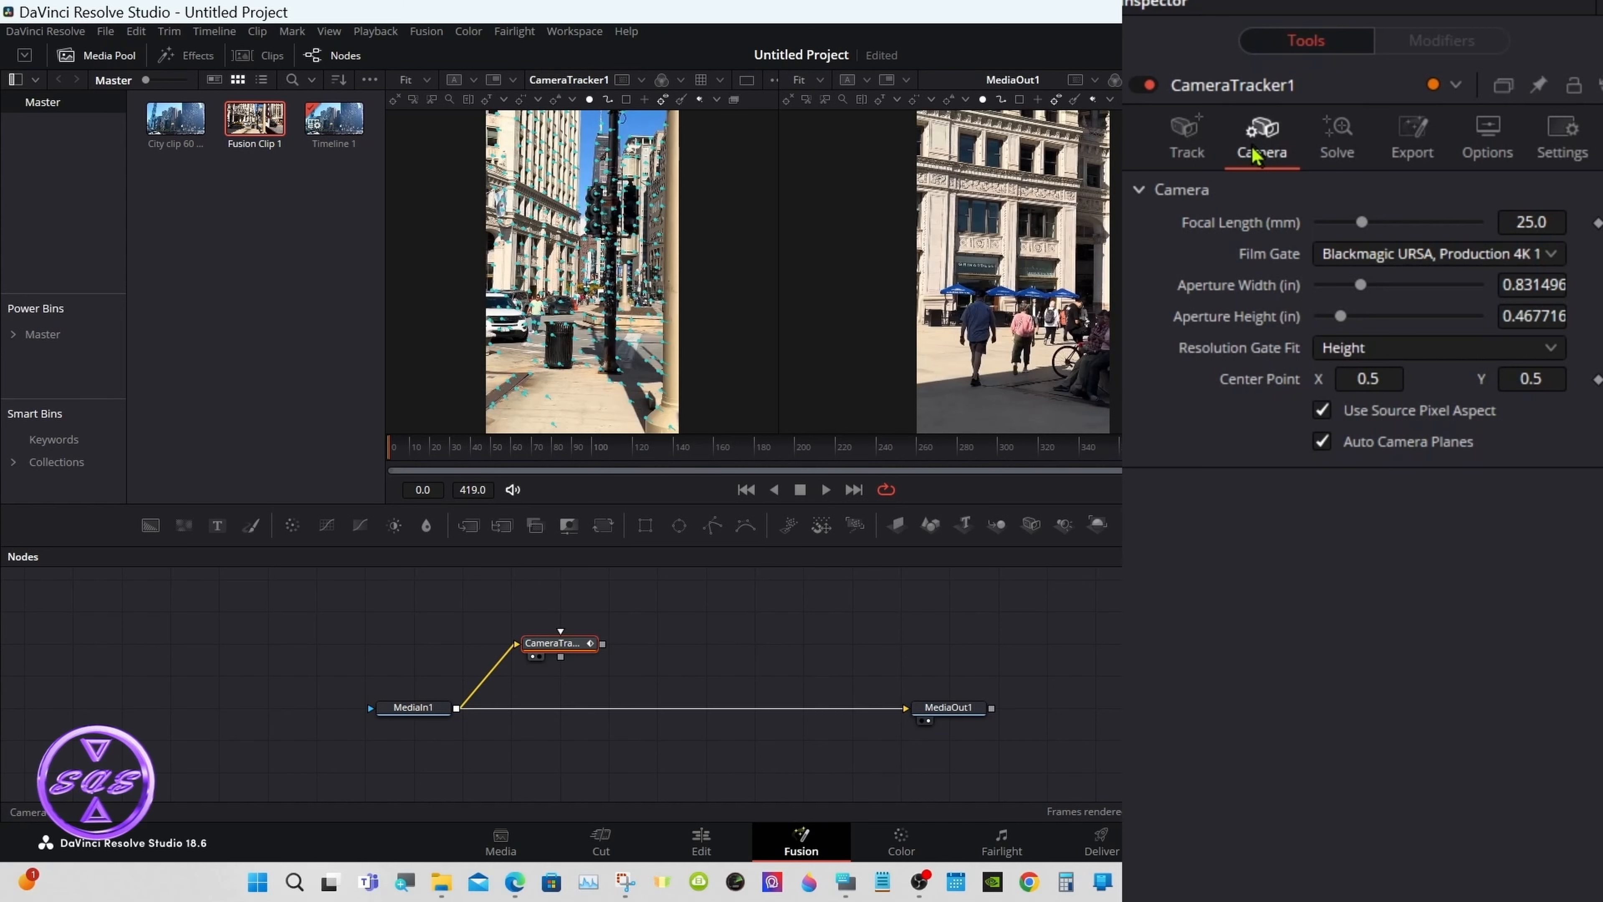
click(1334, 149)
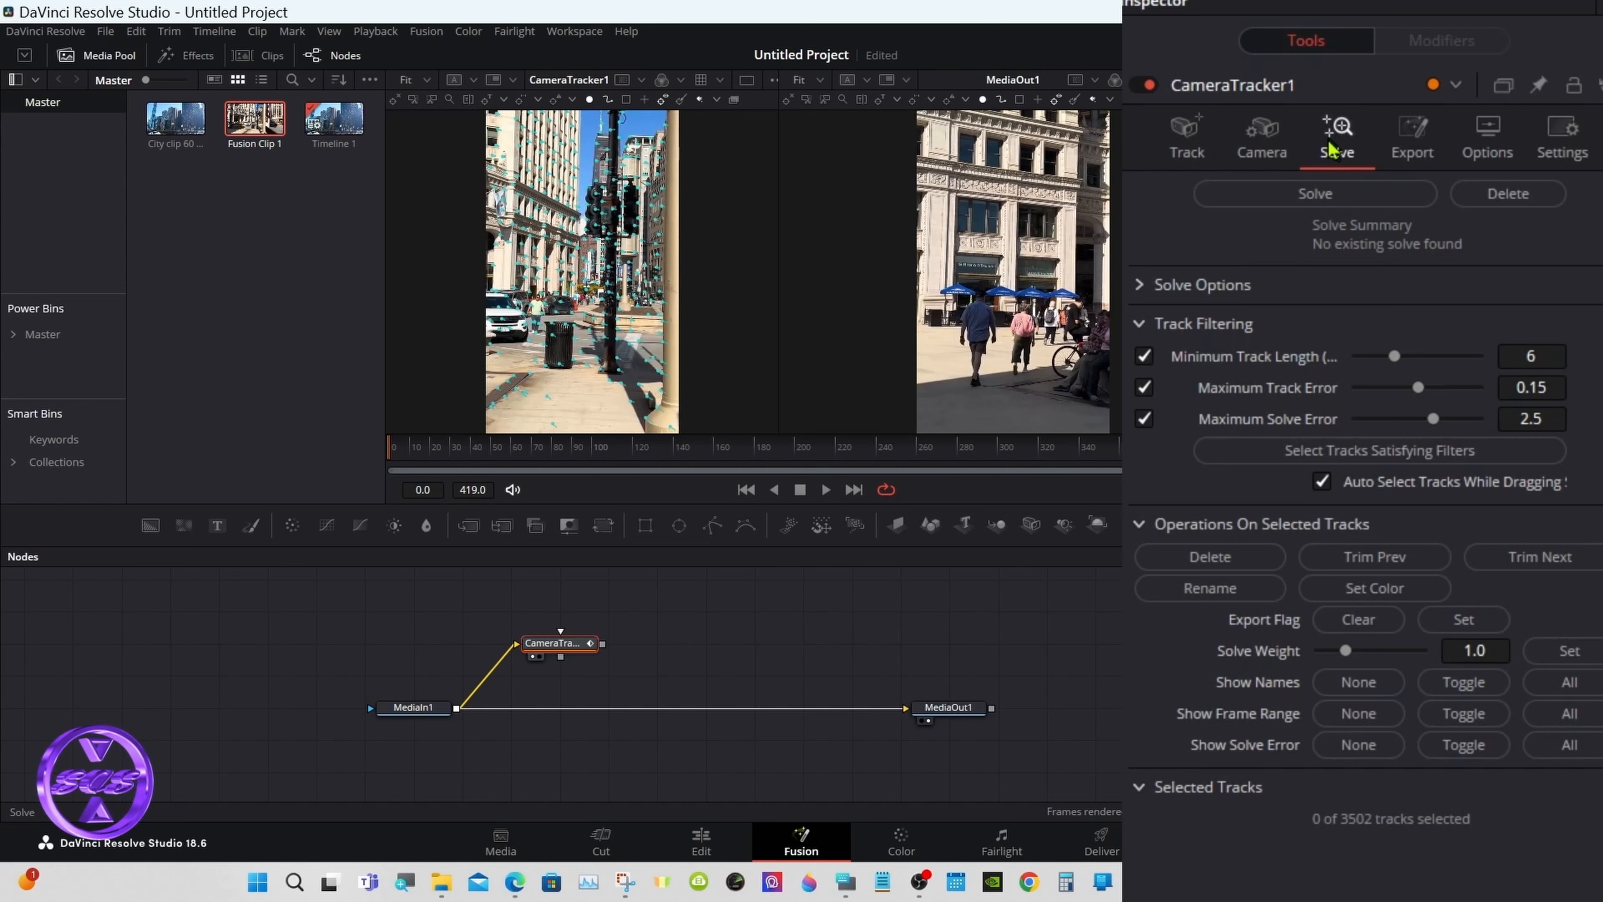
Step: Solve the camera, delete tracks above 0.145 Maximum Track Error, and re-solve to 0.7466 px average error
click(1284, 196)
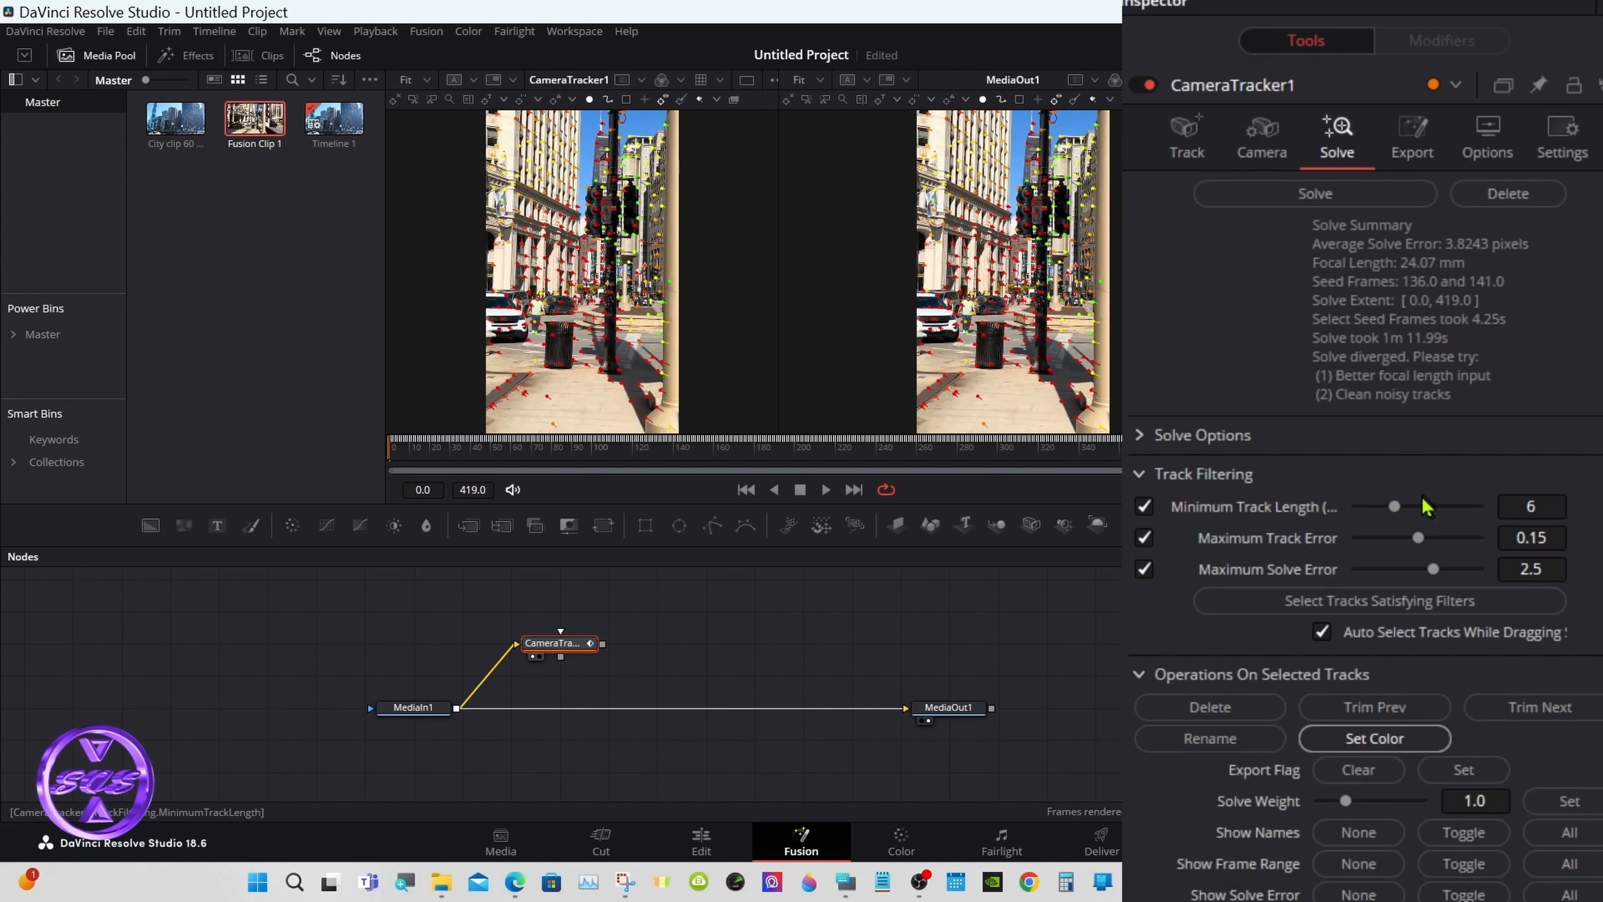
drag(1419, 539, 1414, 542)
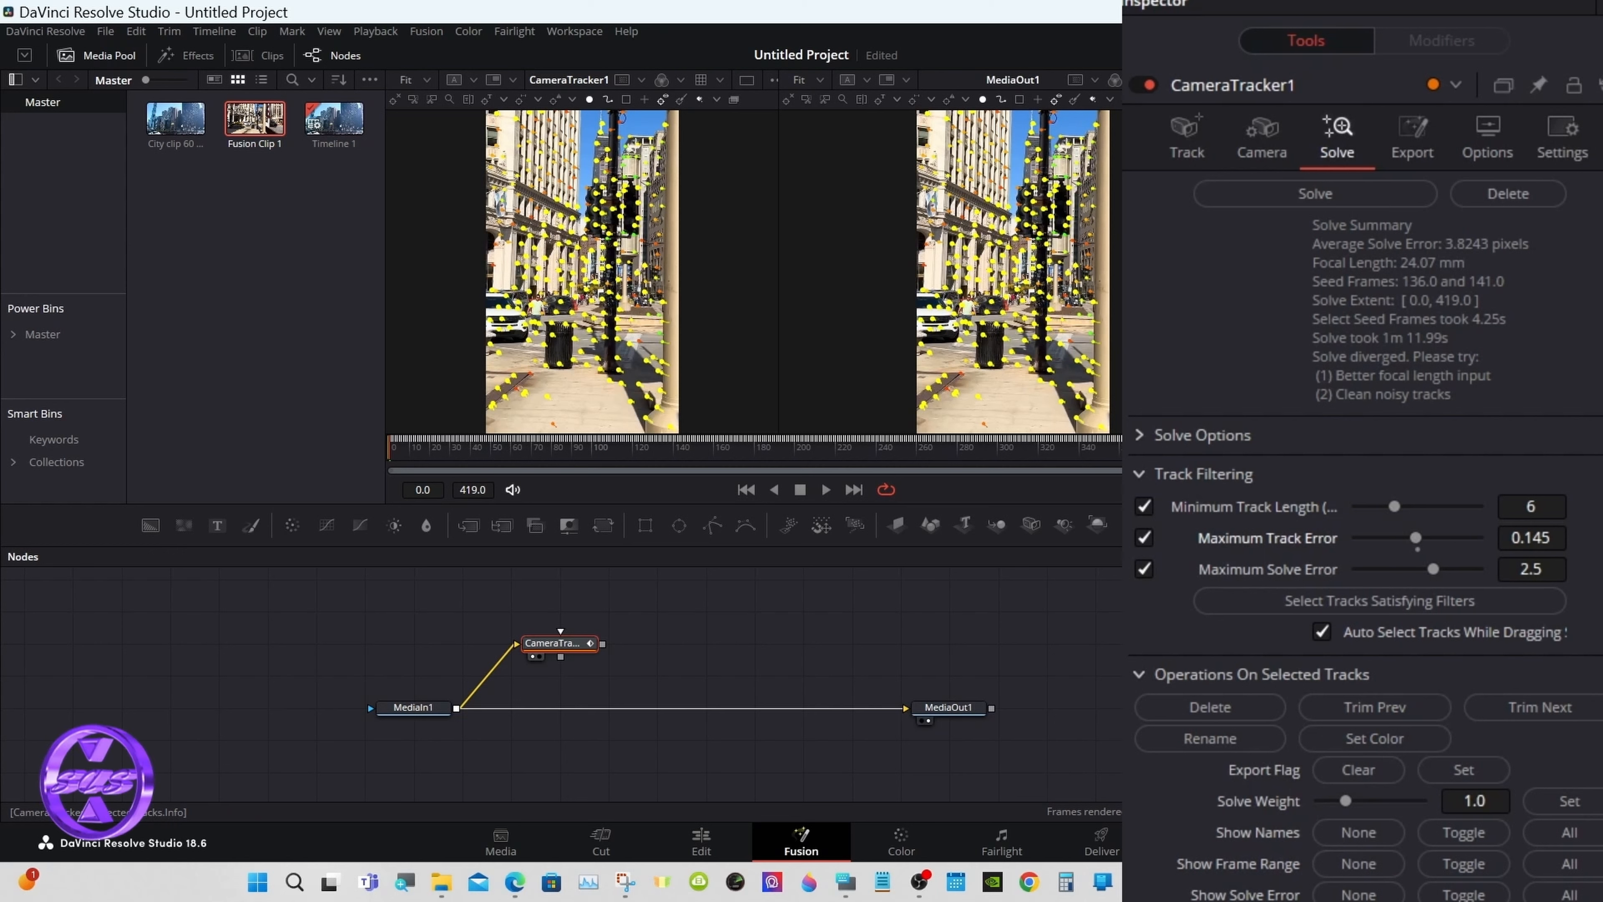
click(1225, 716)
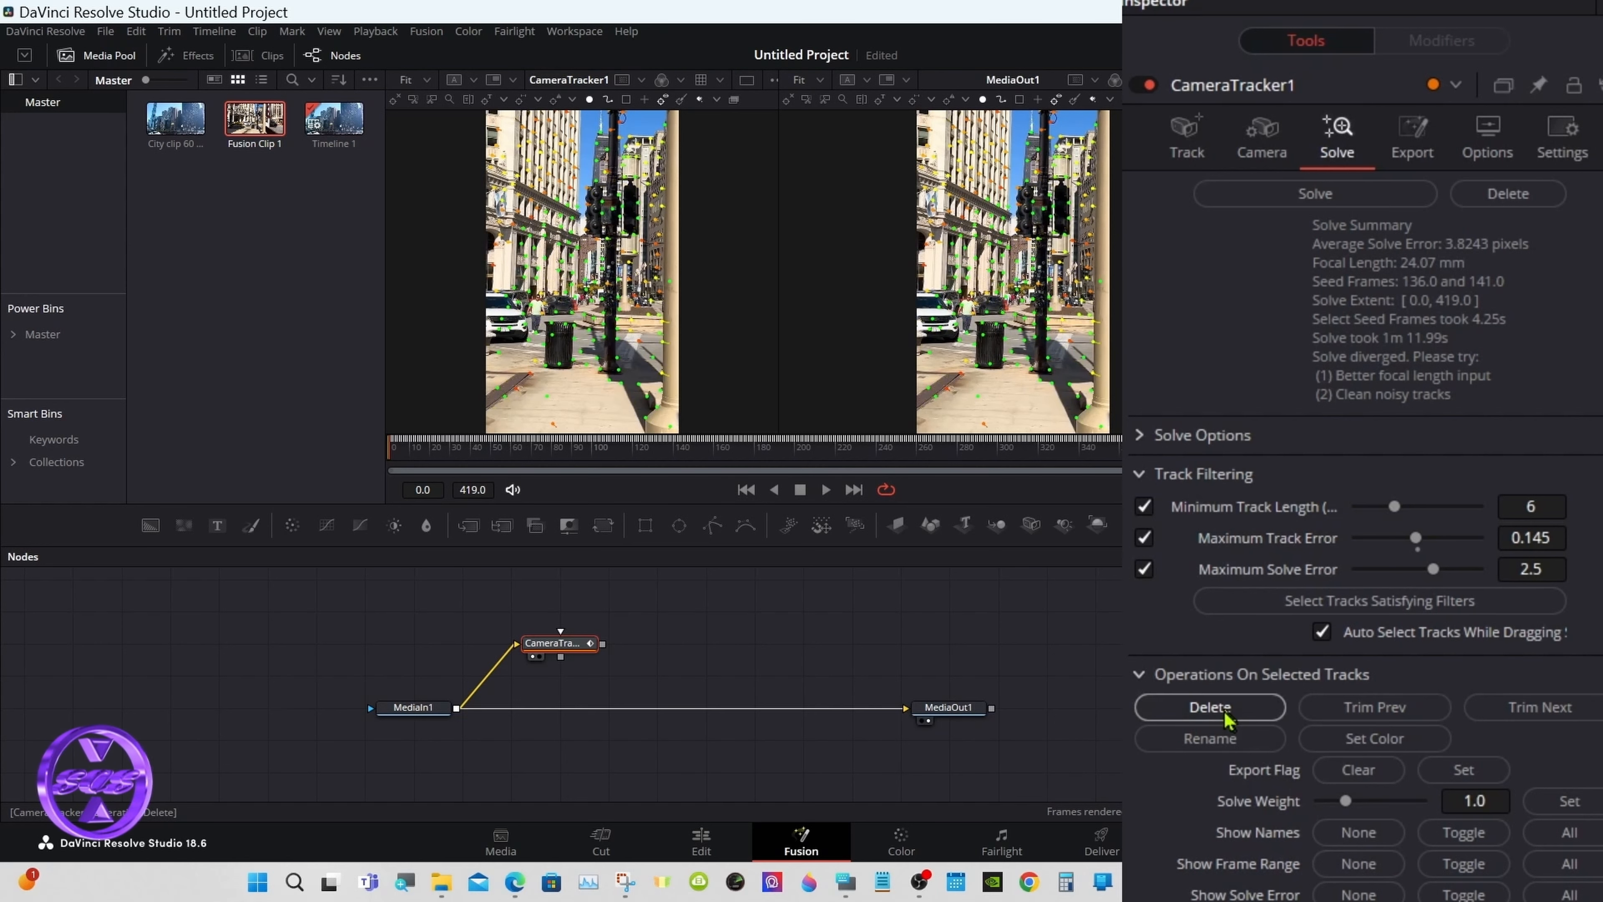
click(1276, 203)
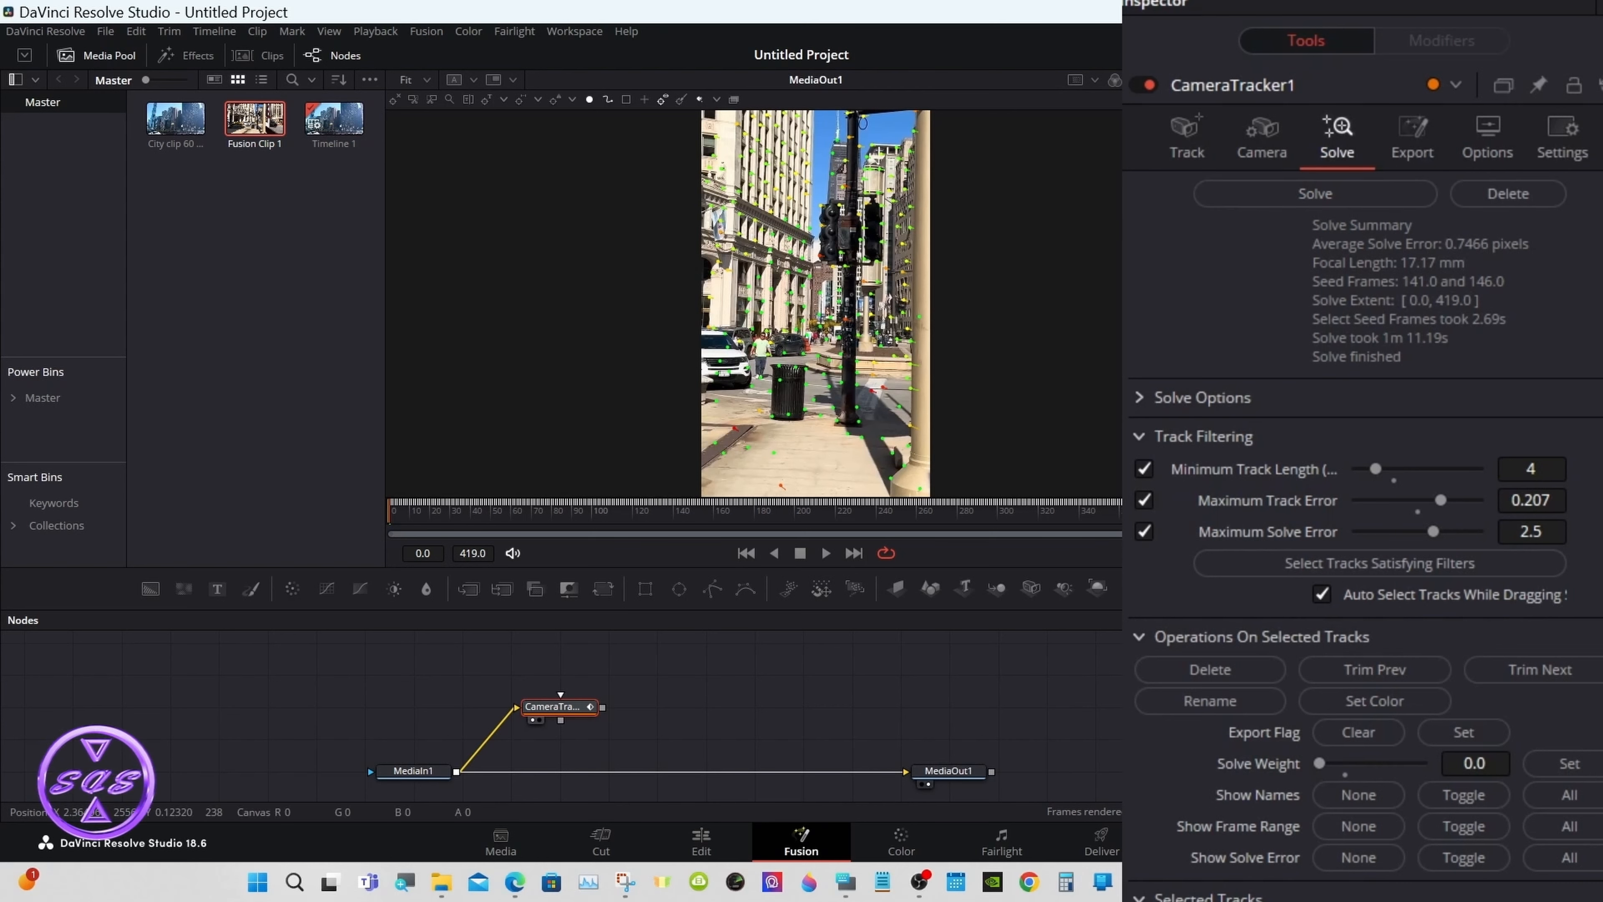
Step: Switch CameraTracker1's export to Unaligned, go to frame 207, and set the origin from a track
click(1414, 163)
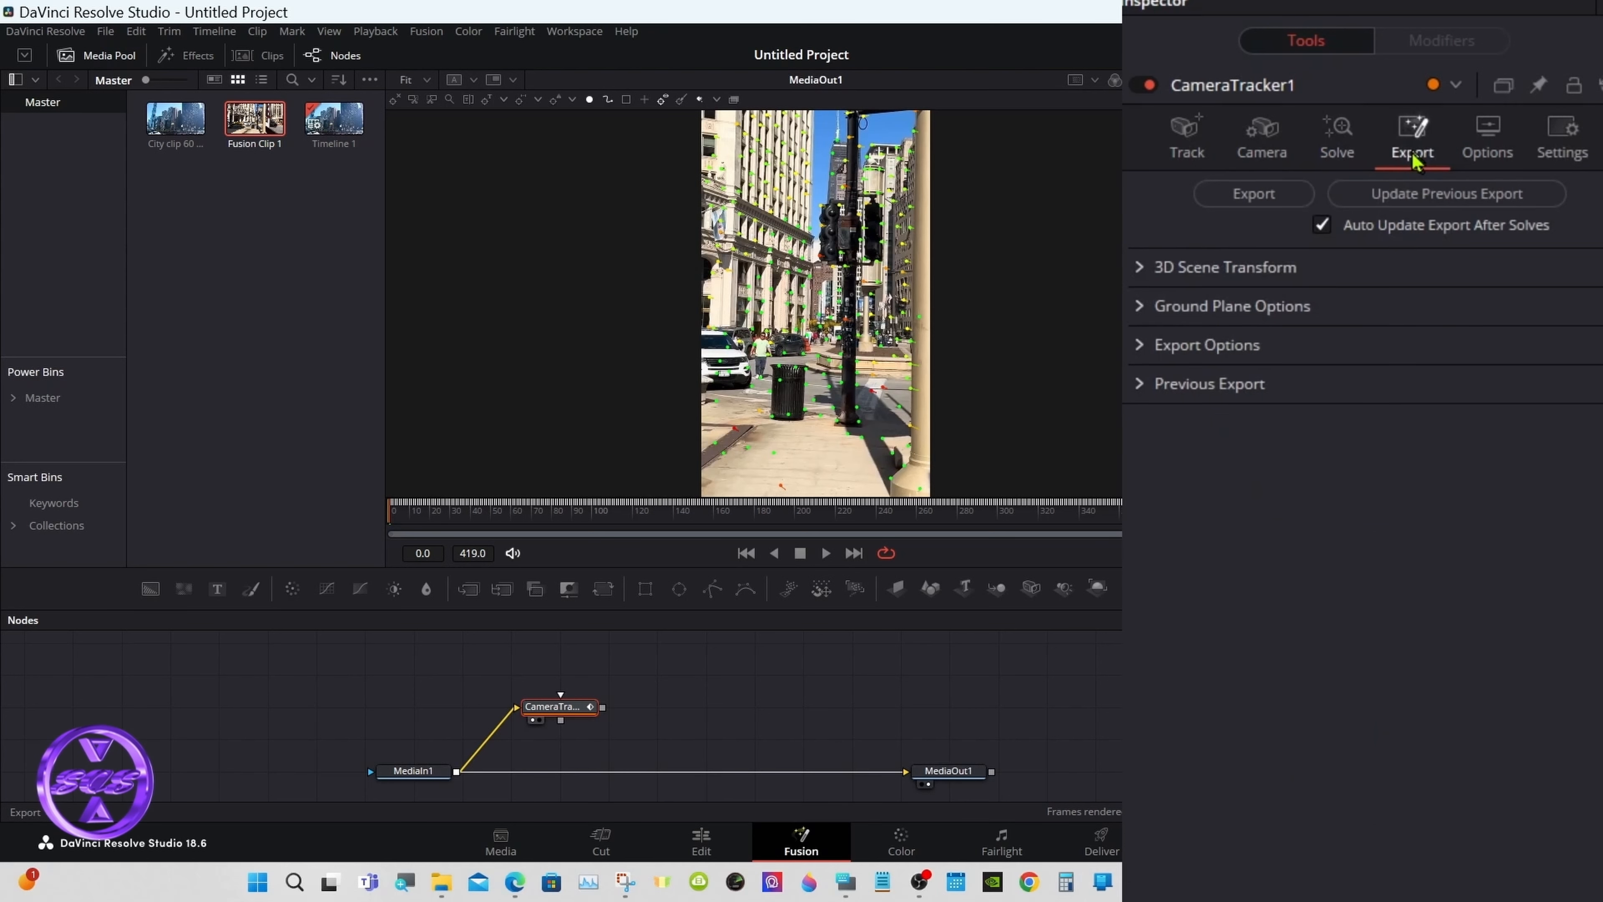
click(1141, 272)
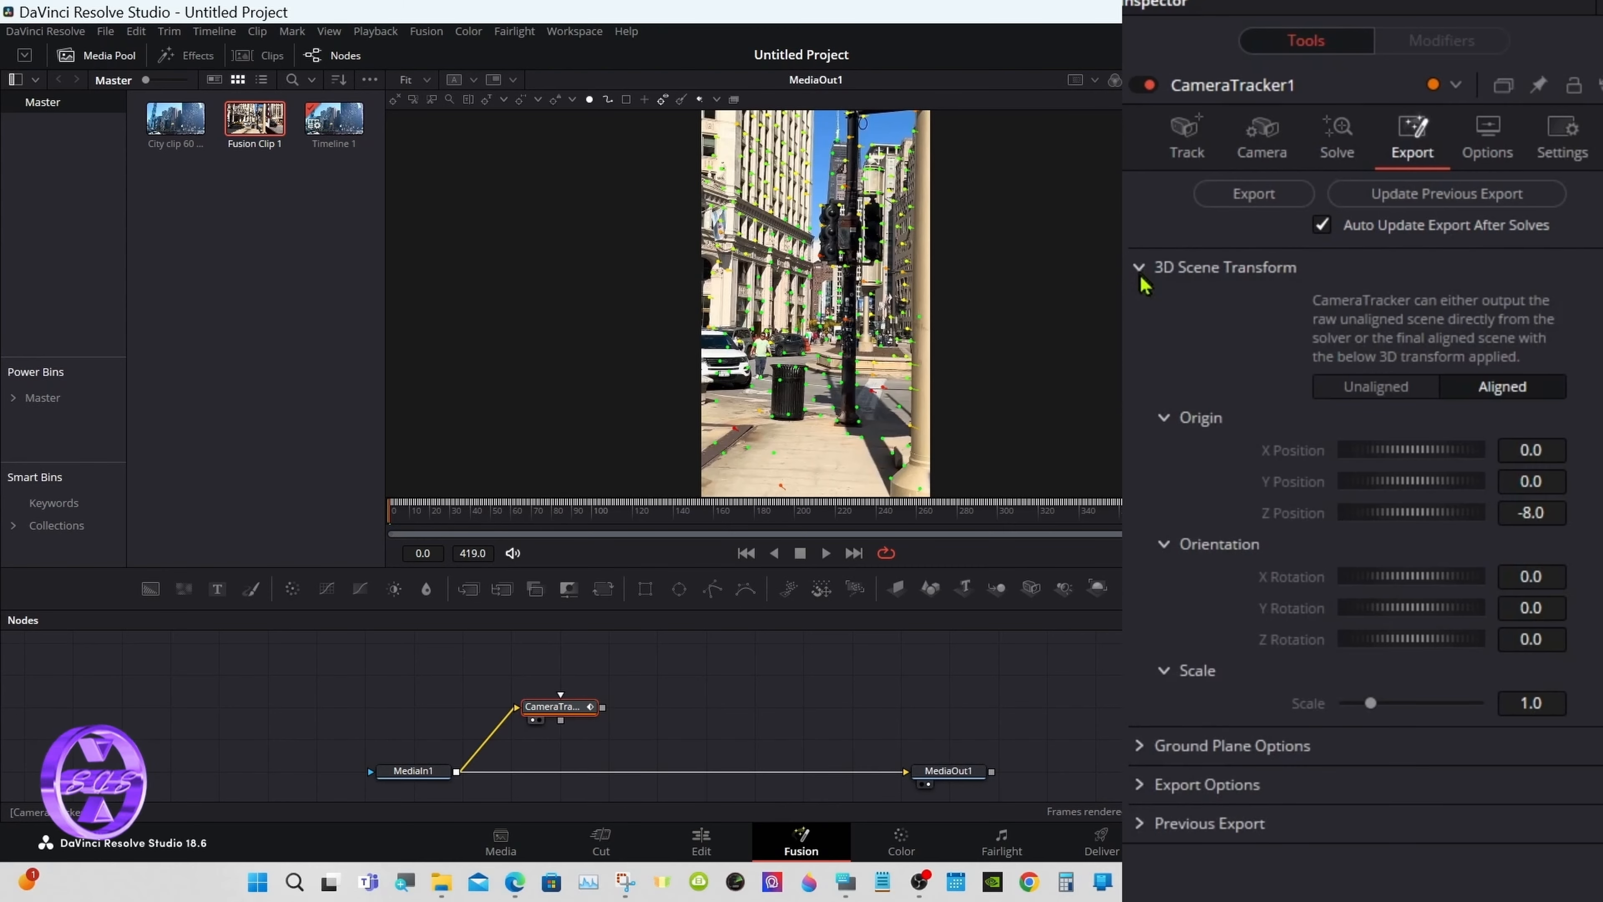
click(1373, 396)
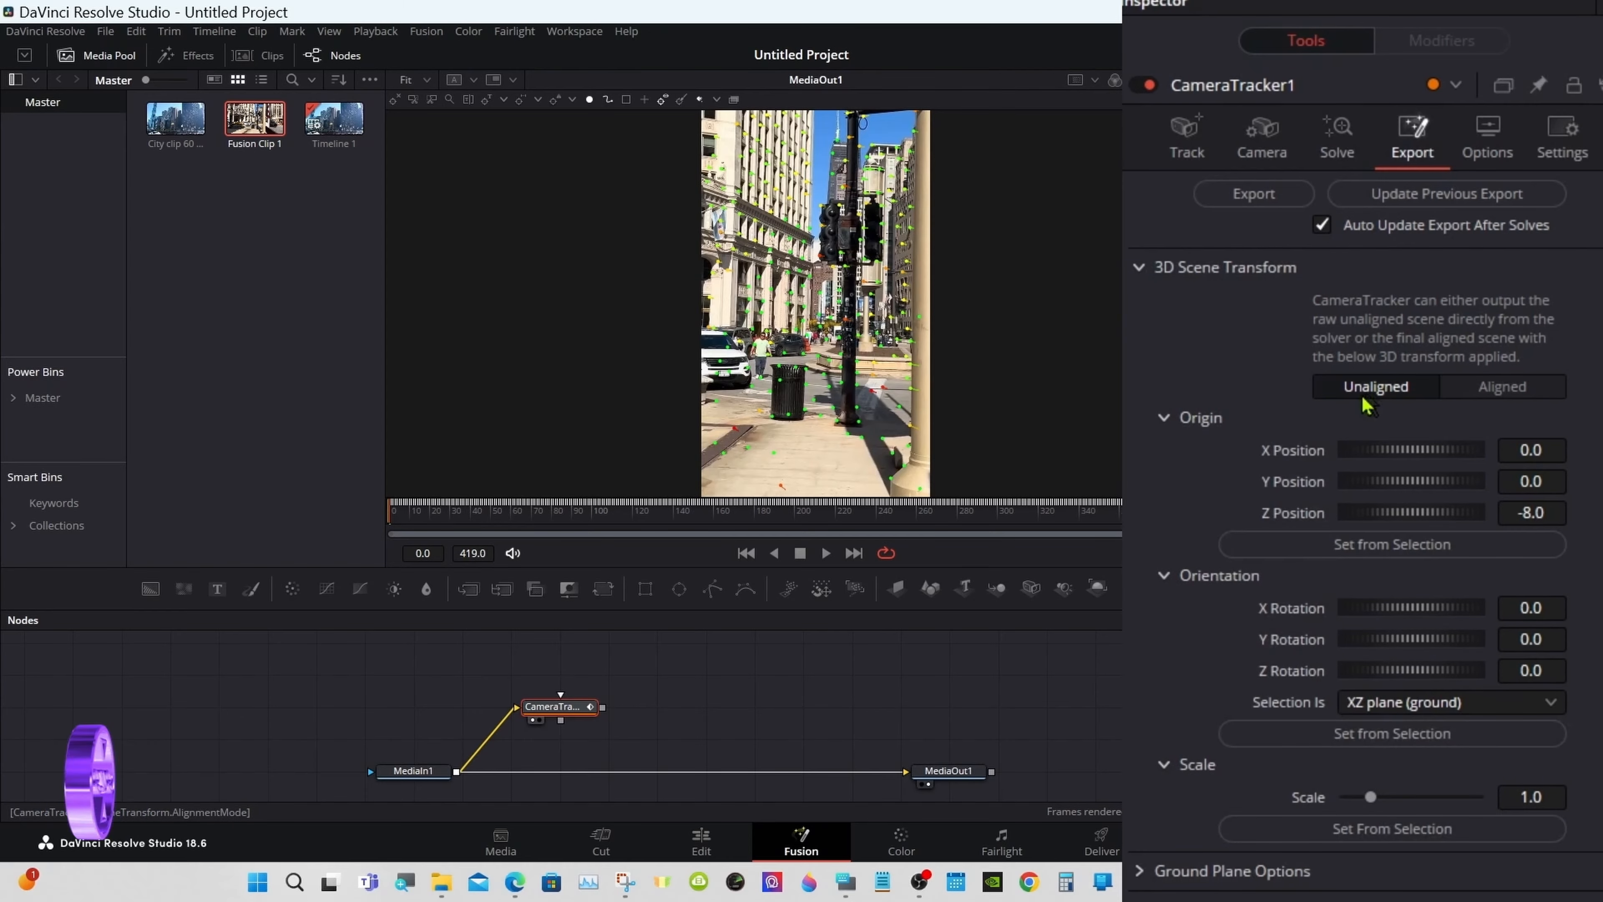
click(892, 529)
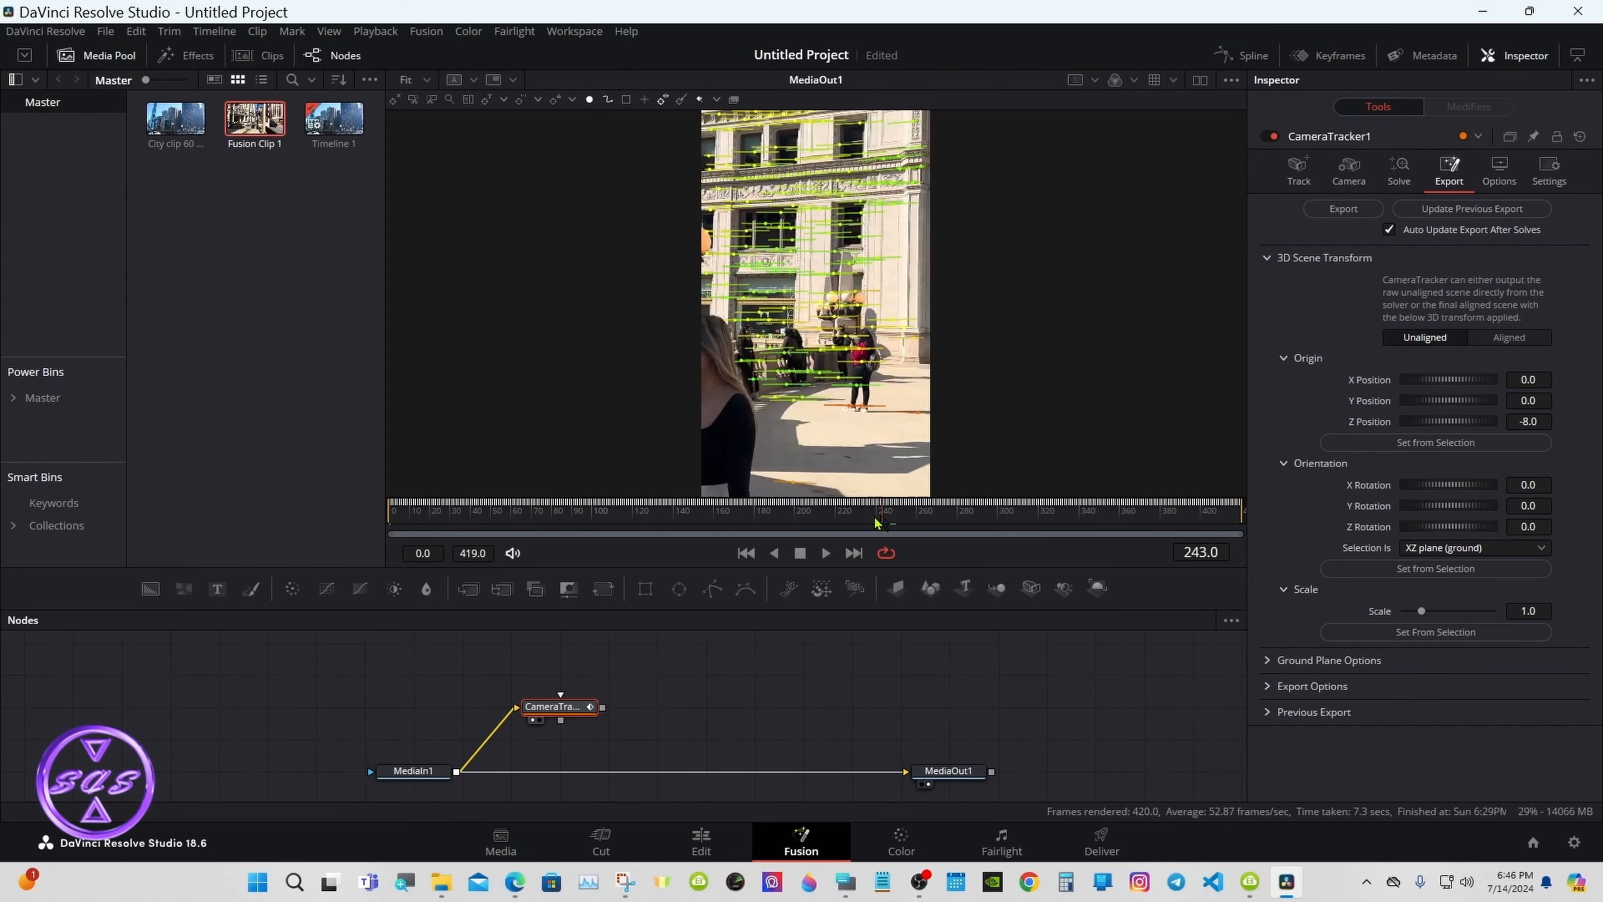
click(805, 521)
drag(805, 521, 813, 521)
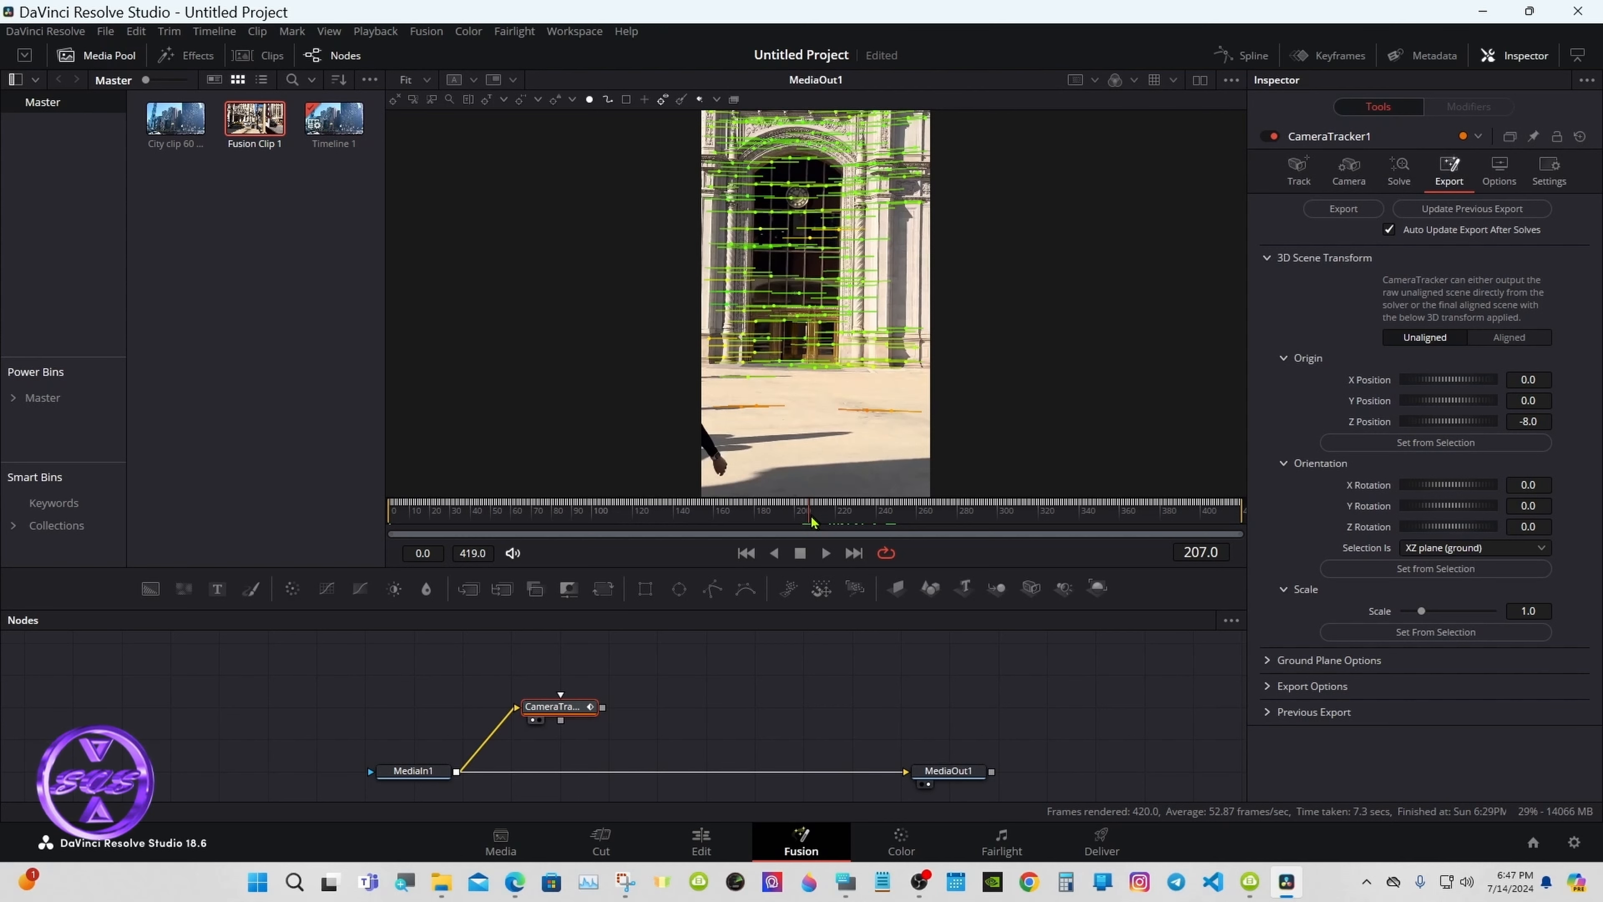
mouse_move(800, 359)
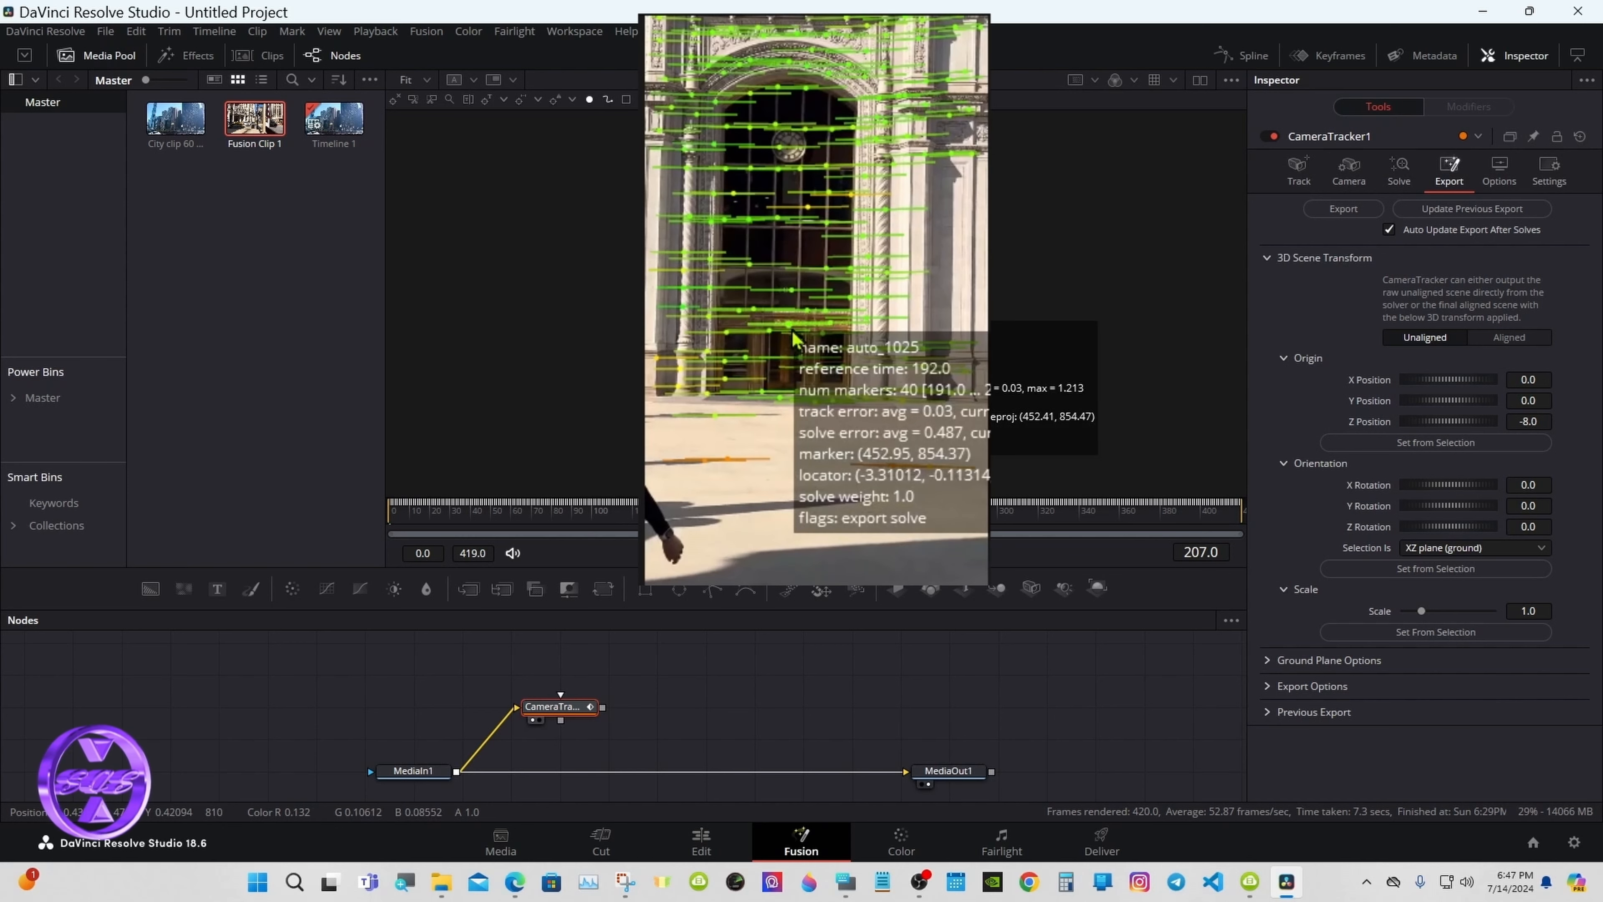
mouse_move(790, 293)
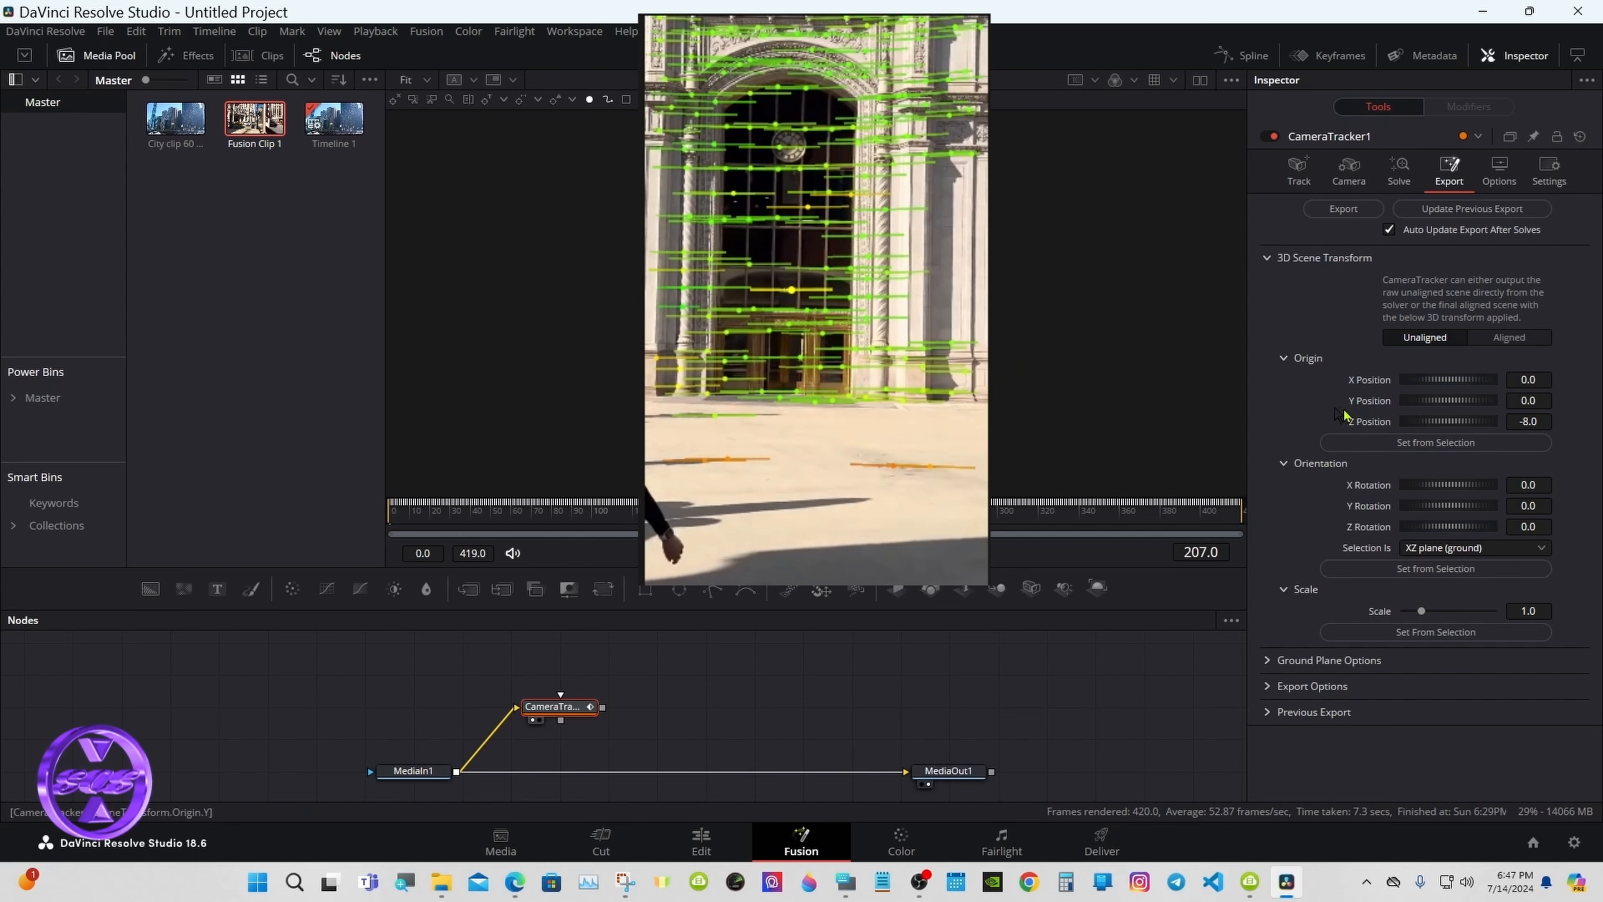
click(1428, 446)
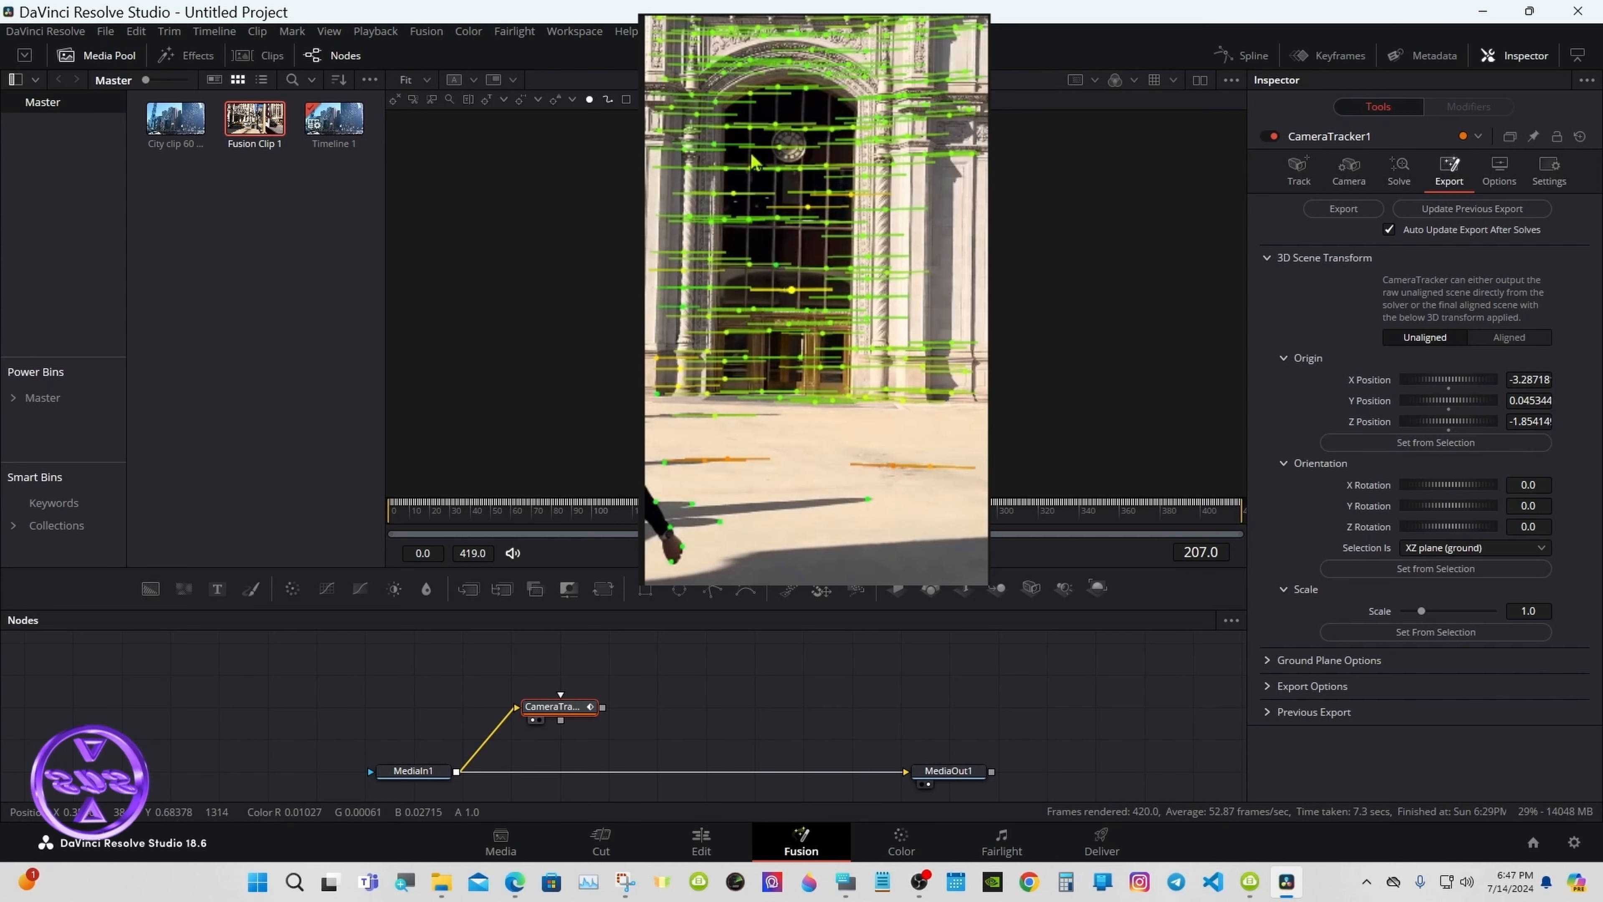
Step: Orient the scene to the building-wall tracks as an XY plane and export the Aligned scene
mouse_move(733, 136)
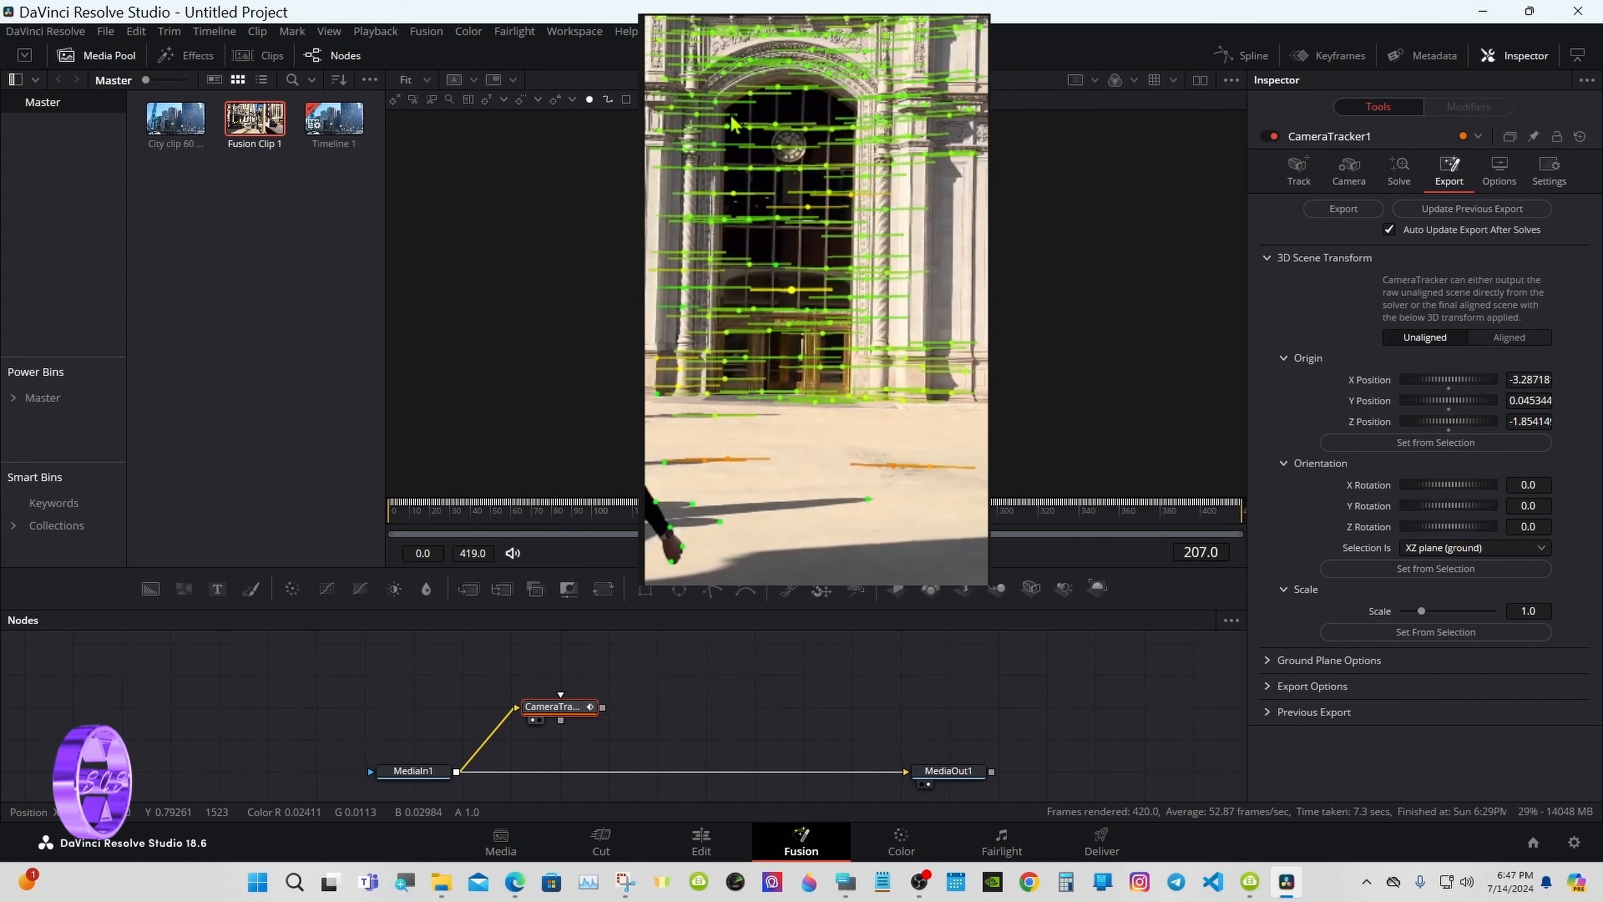
drag(730, 111, 833, 378)
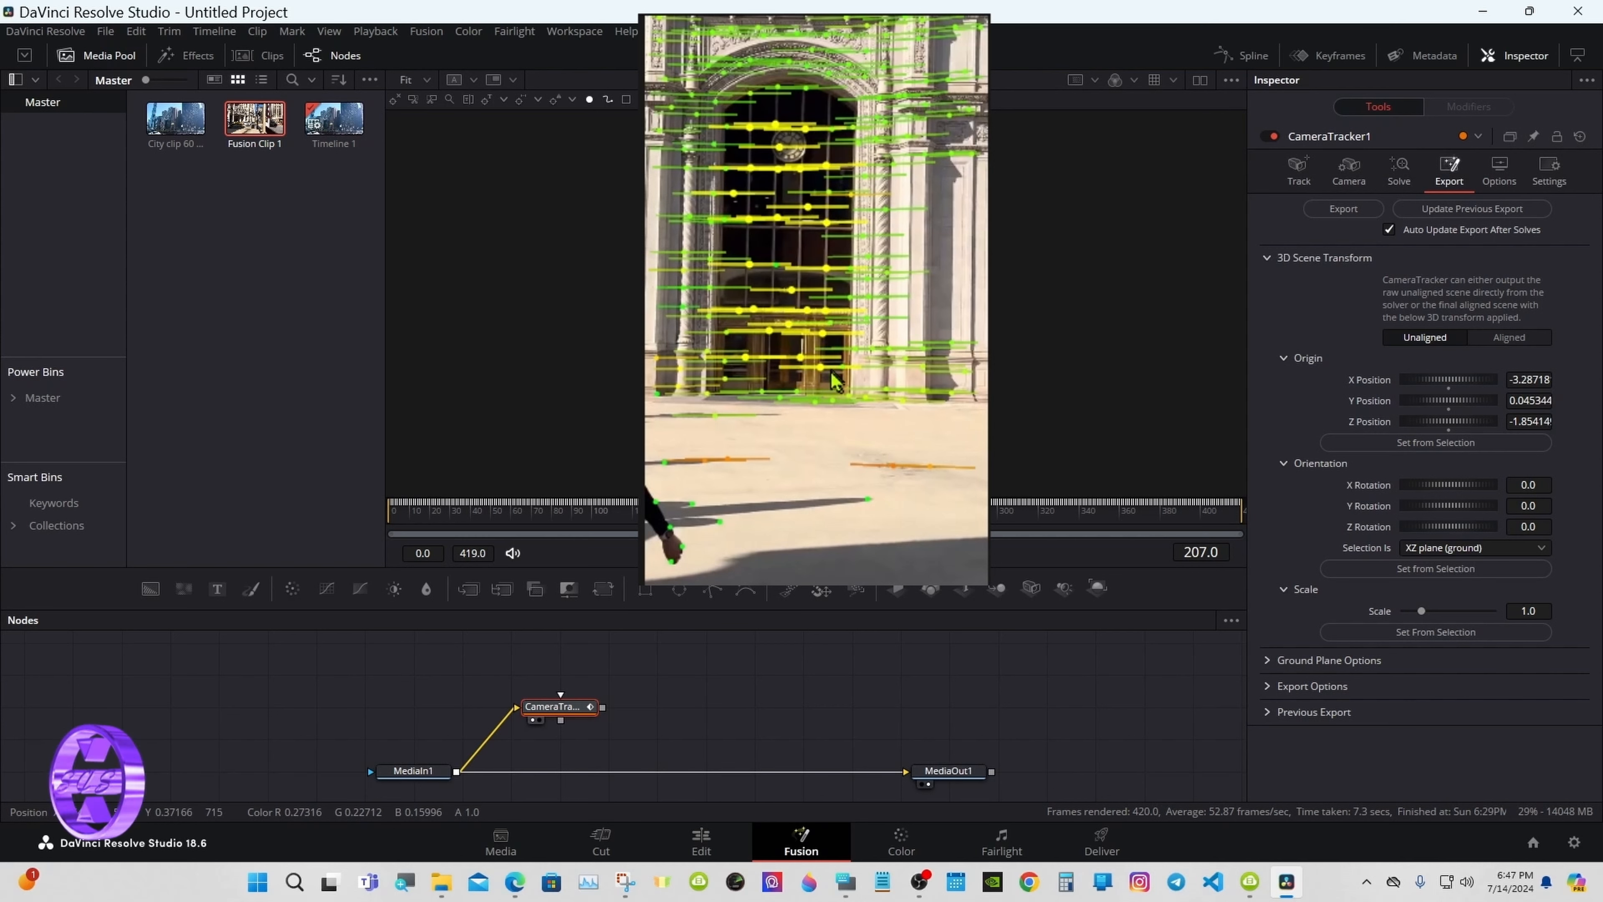
click(1419, 549)
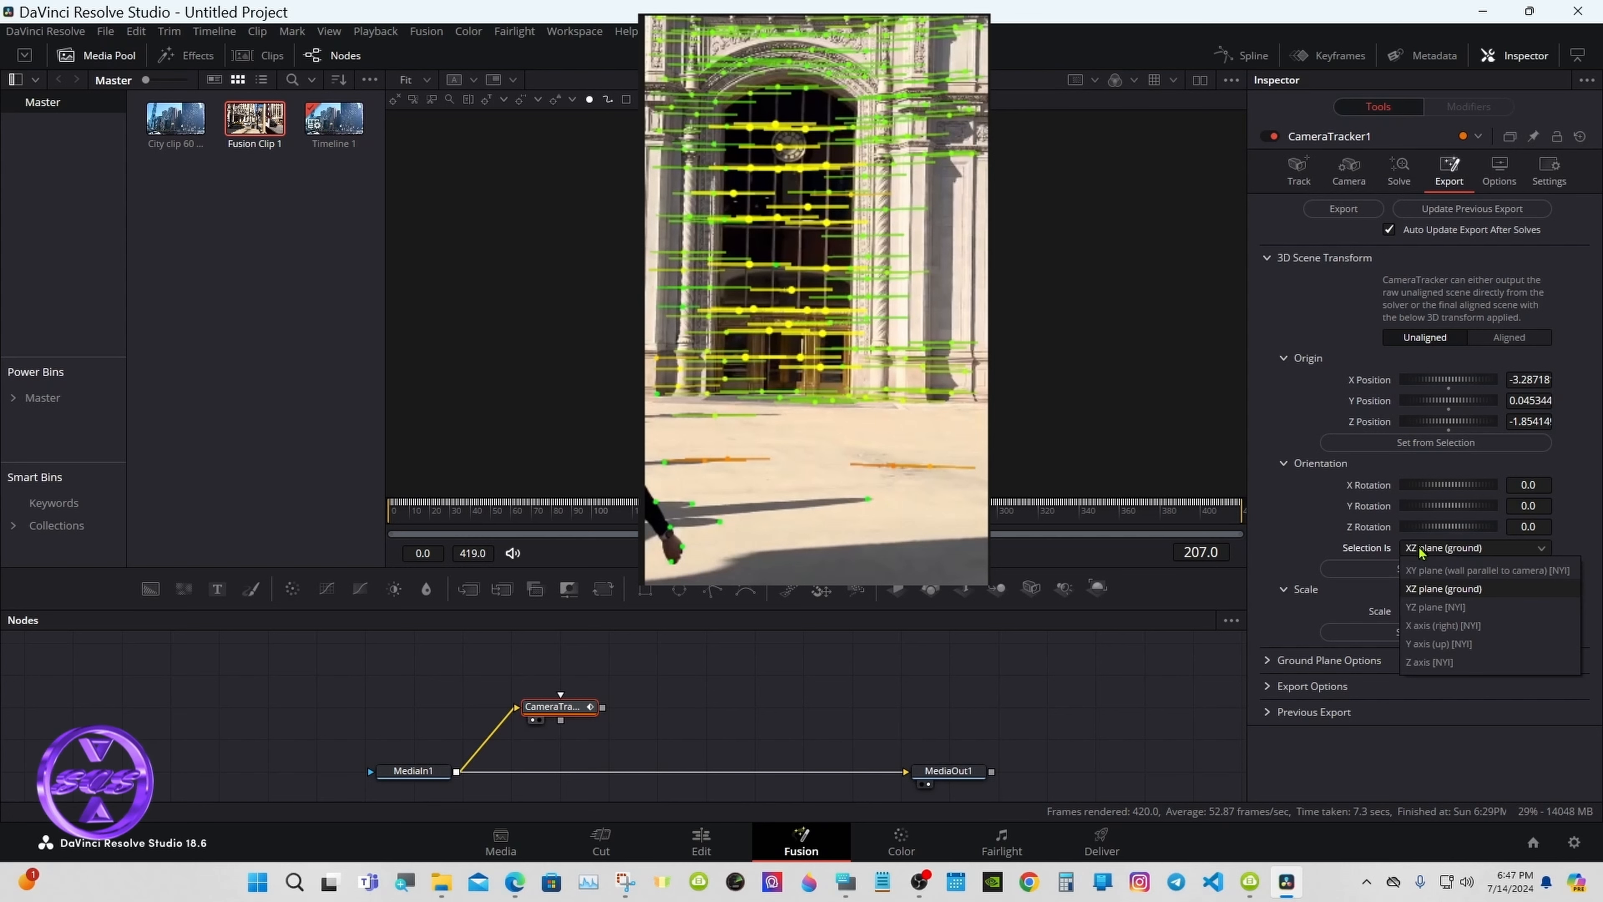
click(1437, 573)
click(1412, 578)
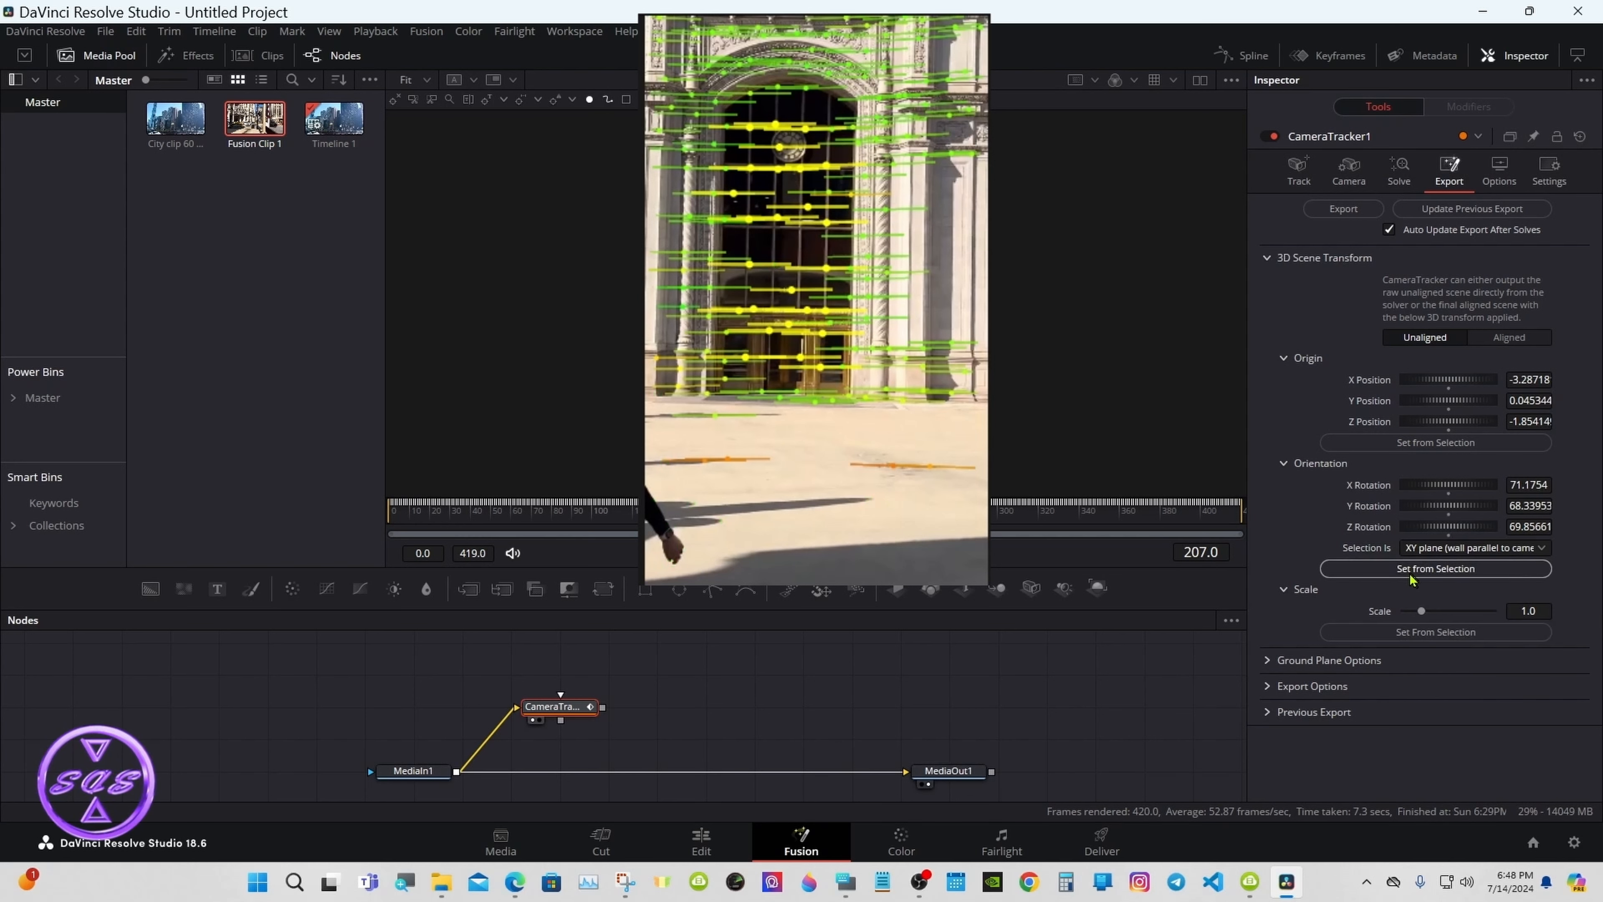
click(1520, 340)
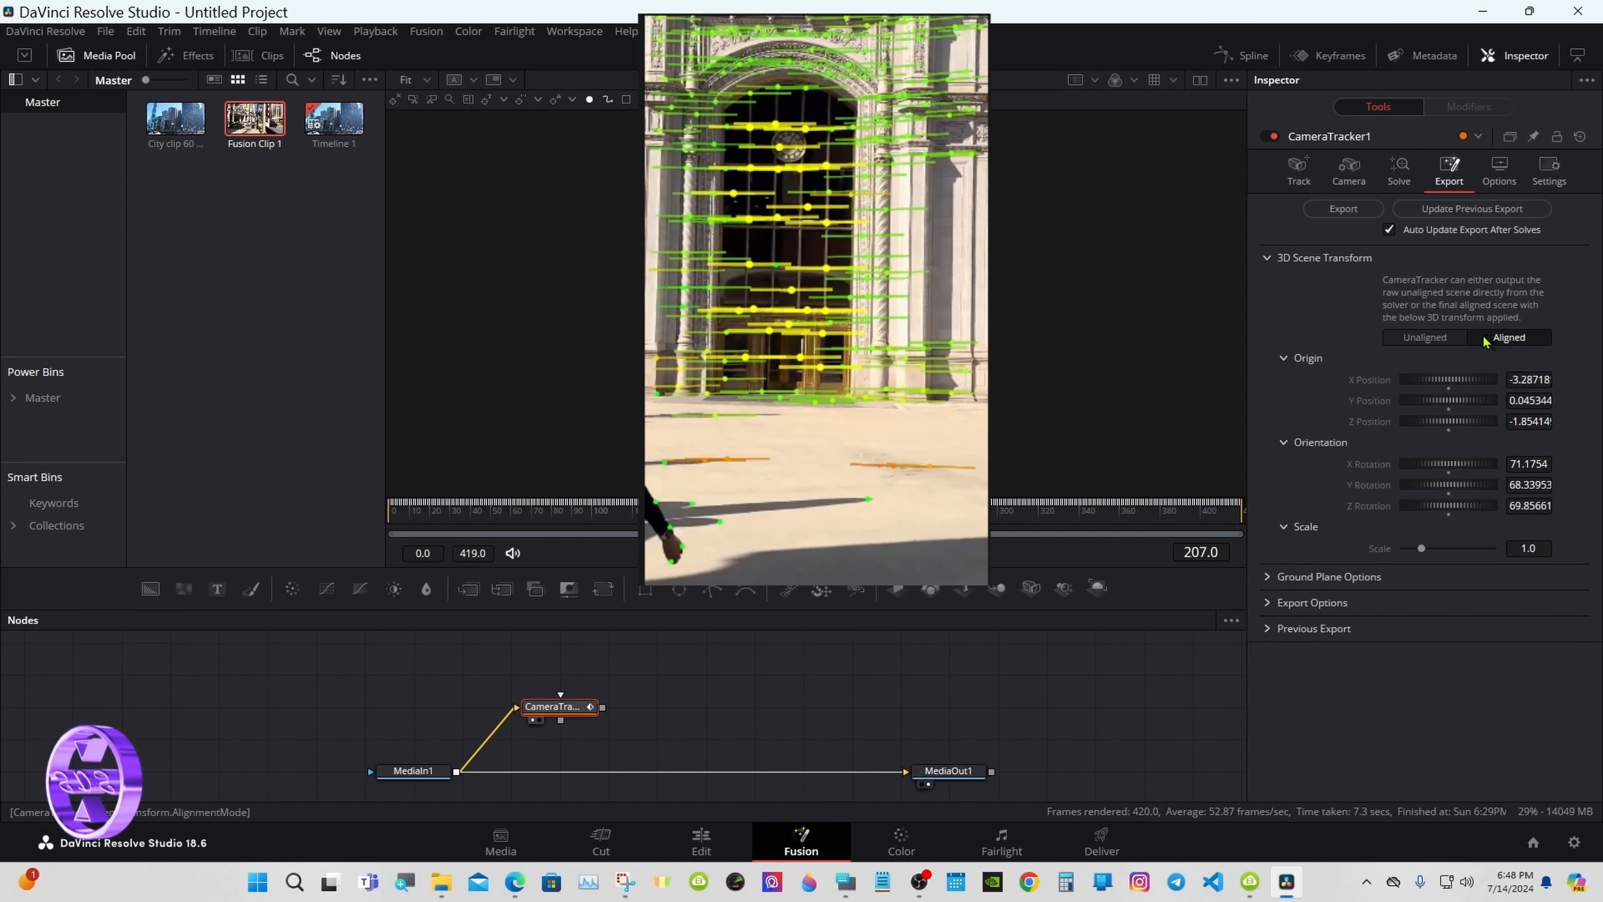
click(1355, 211)
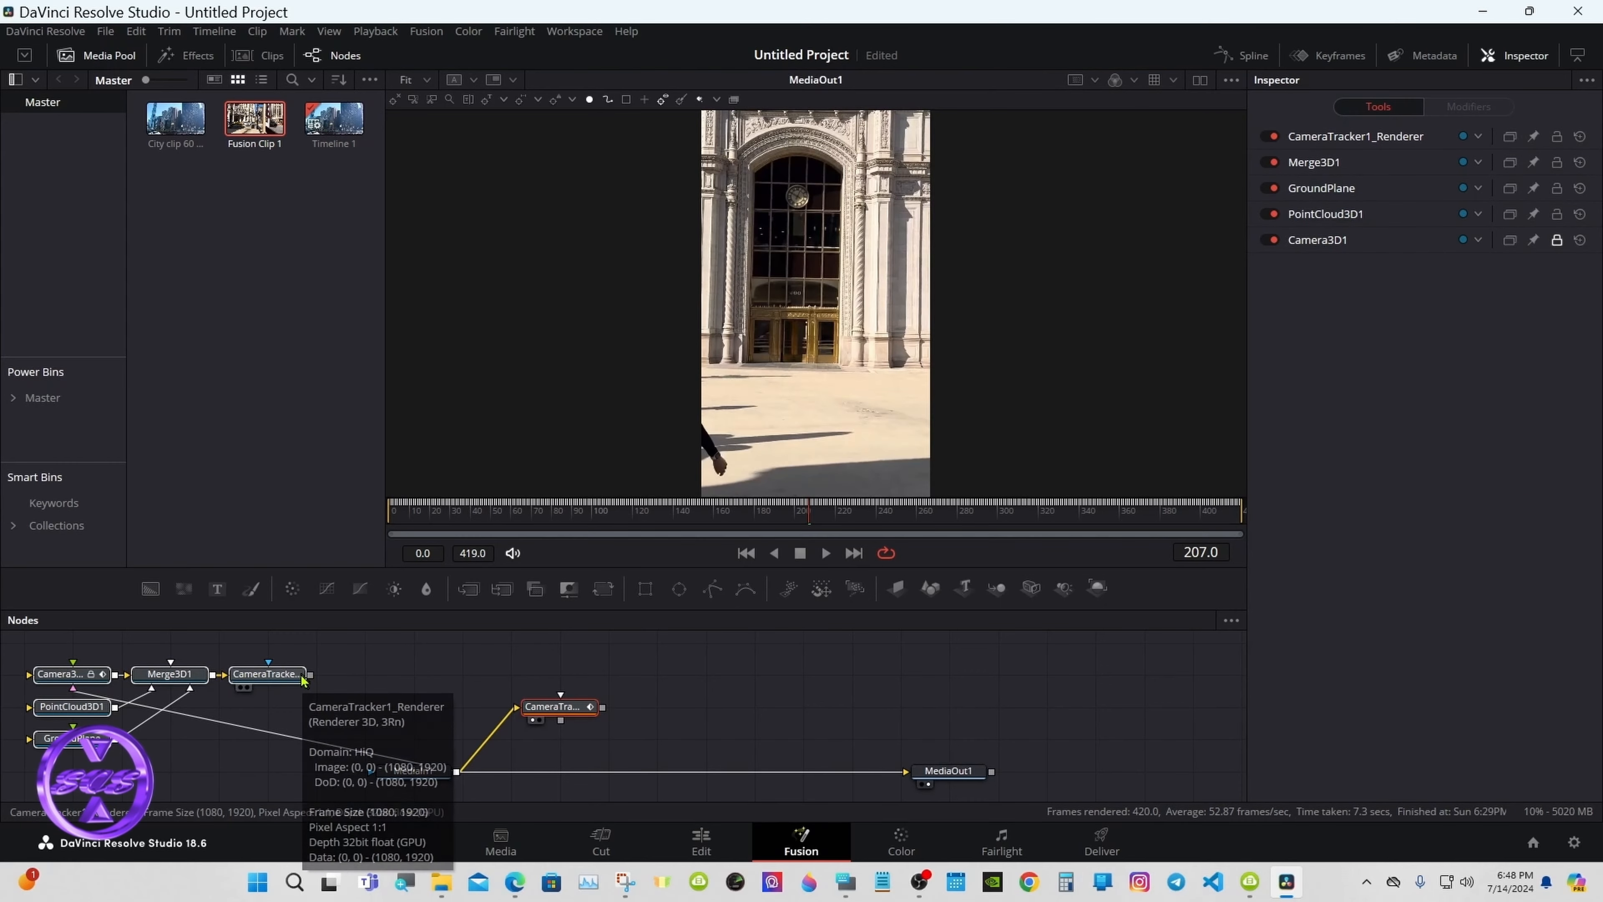
Step: Place the exported nodes between MediaIn1 and MediaOut1, with CameraTracker1_Renderer feeding MediaOut1
drag(296, 680, 834, 765)
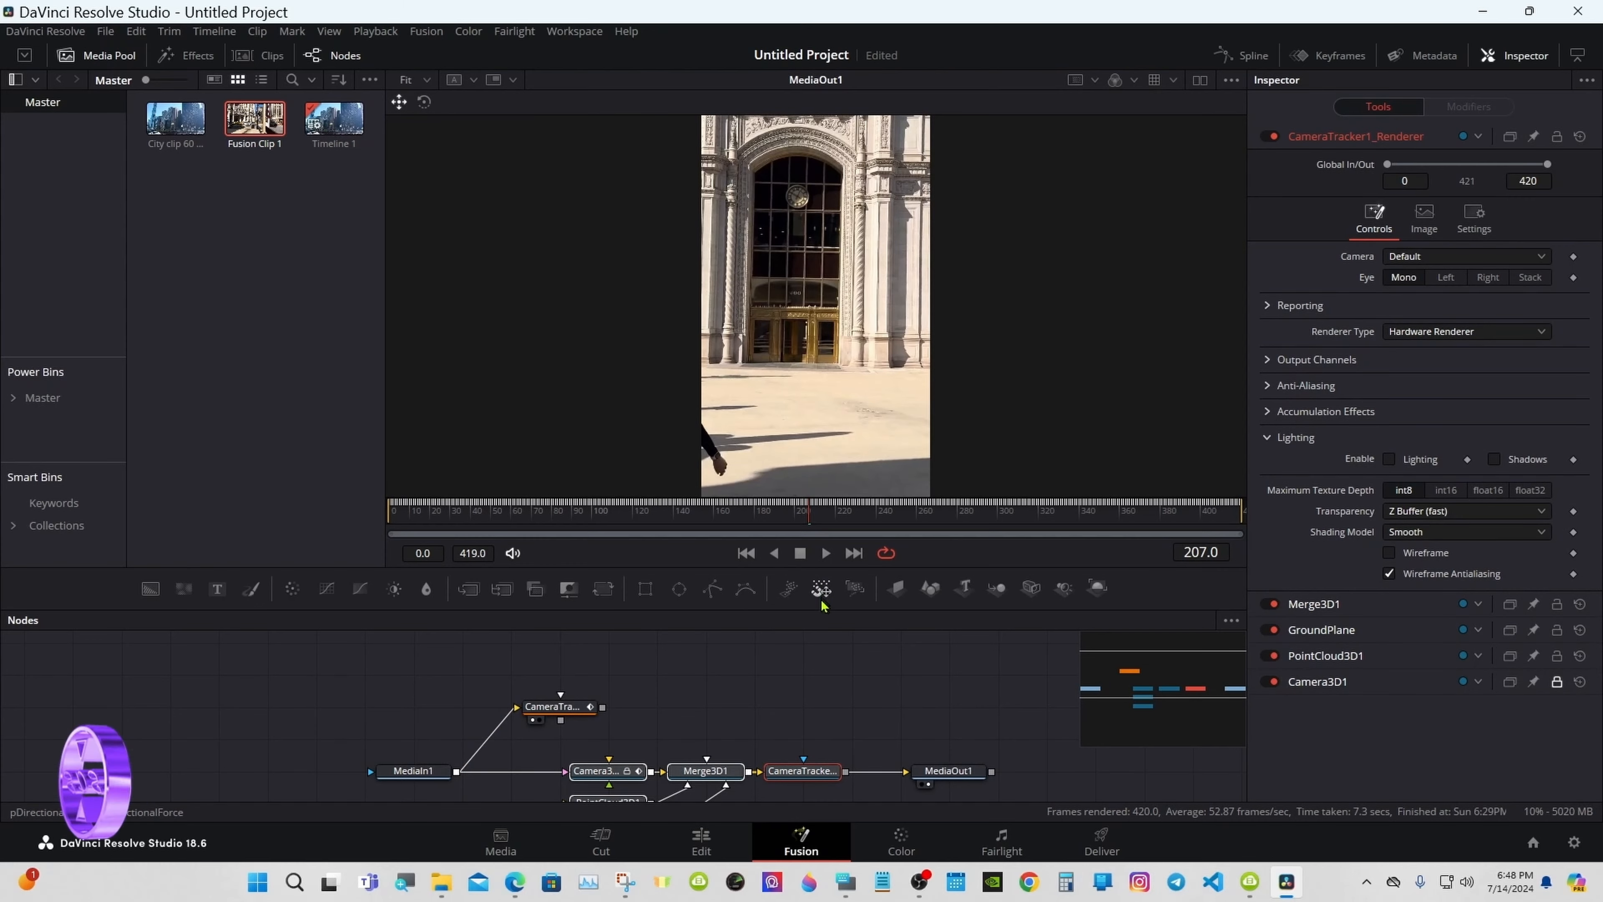
drag(822, 607, 822, 519)
click(887, 682)
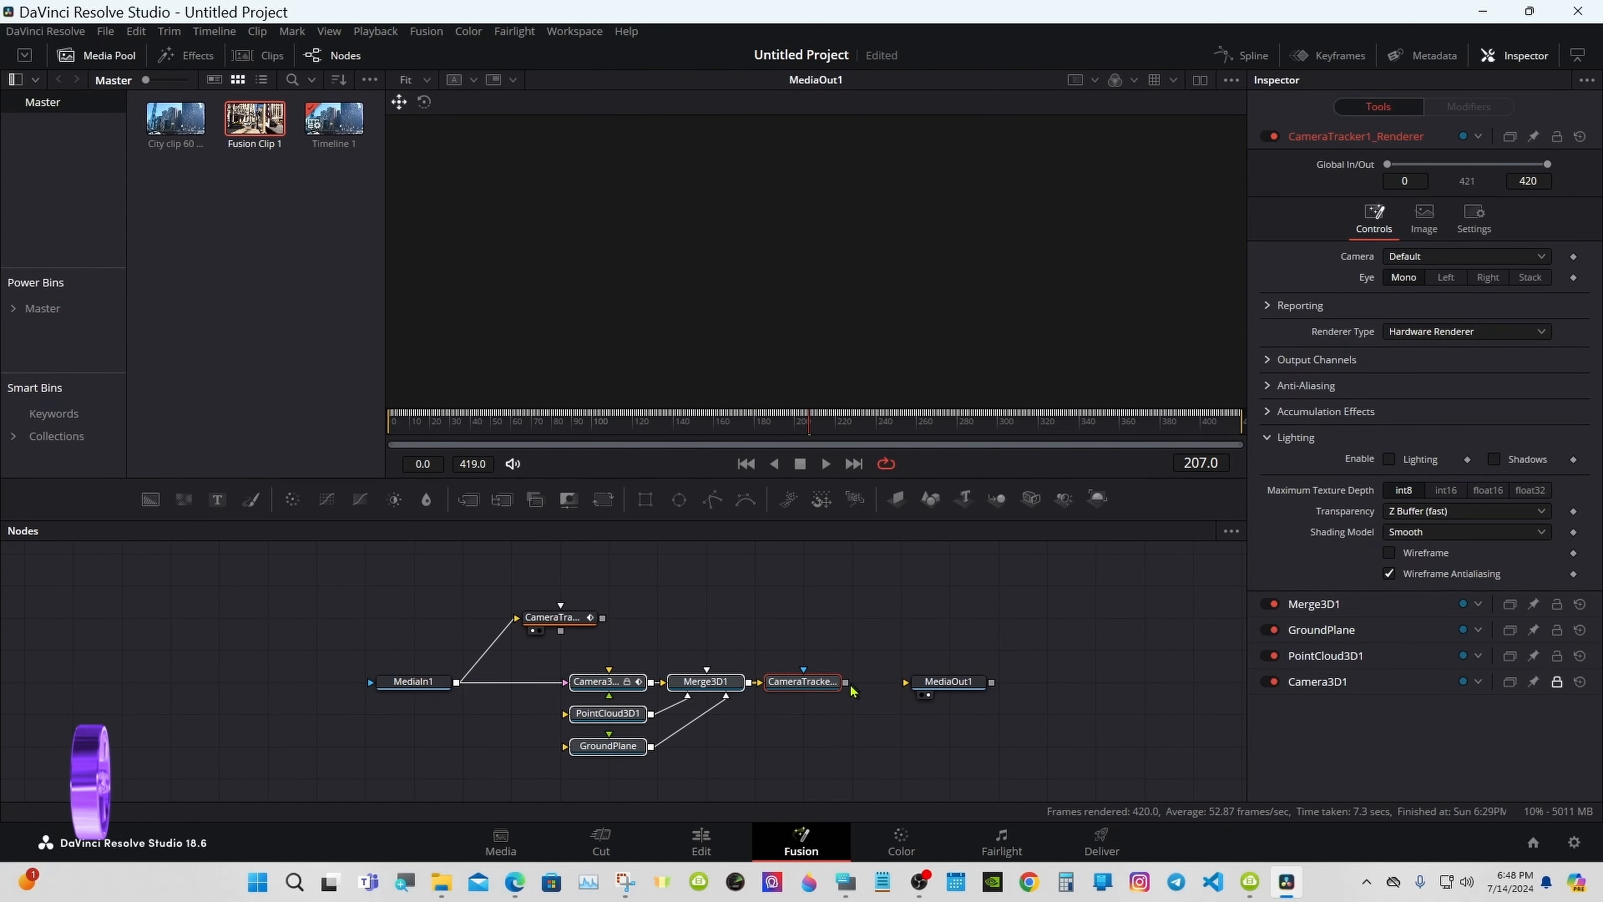
drag(846, 684, 921, 687)
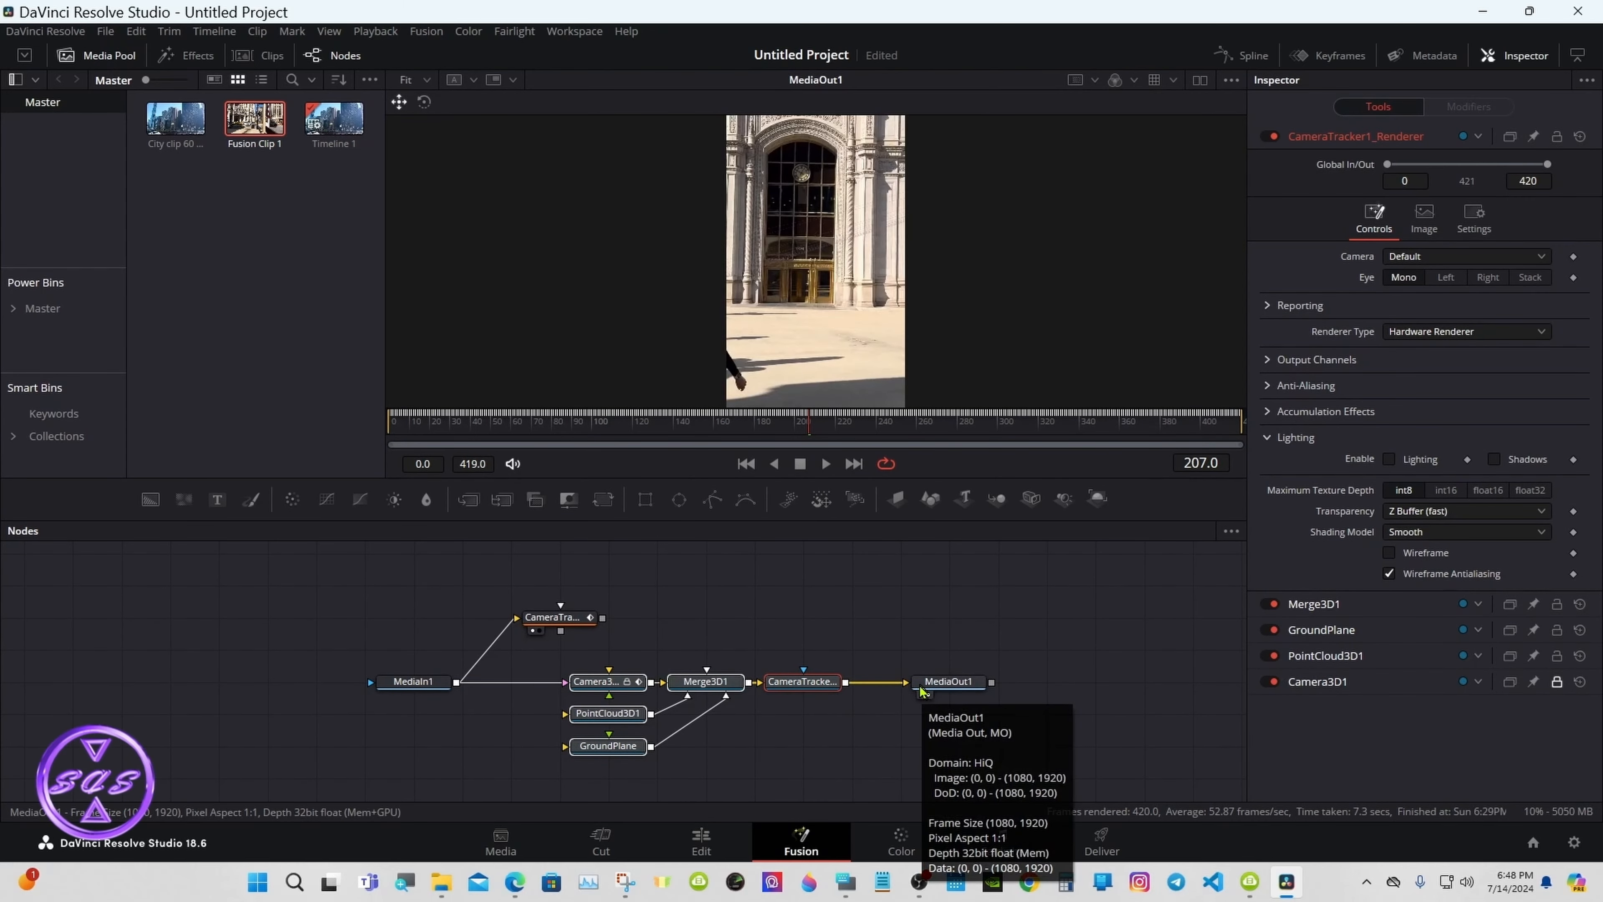
drag(798, 681, 800, 712)
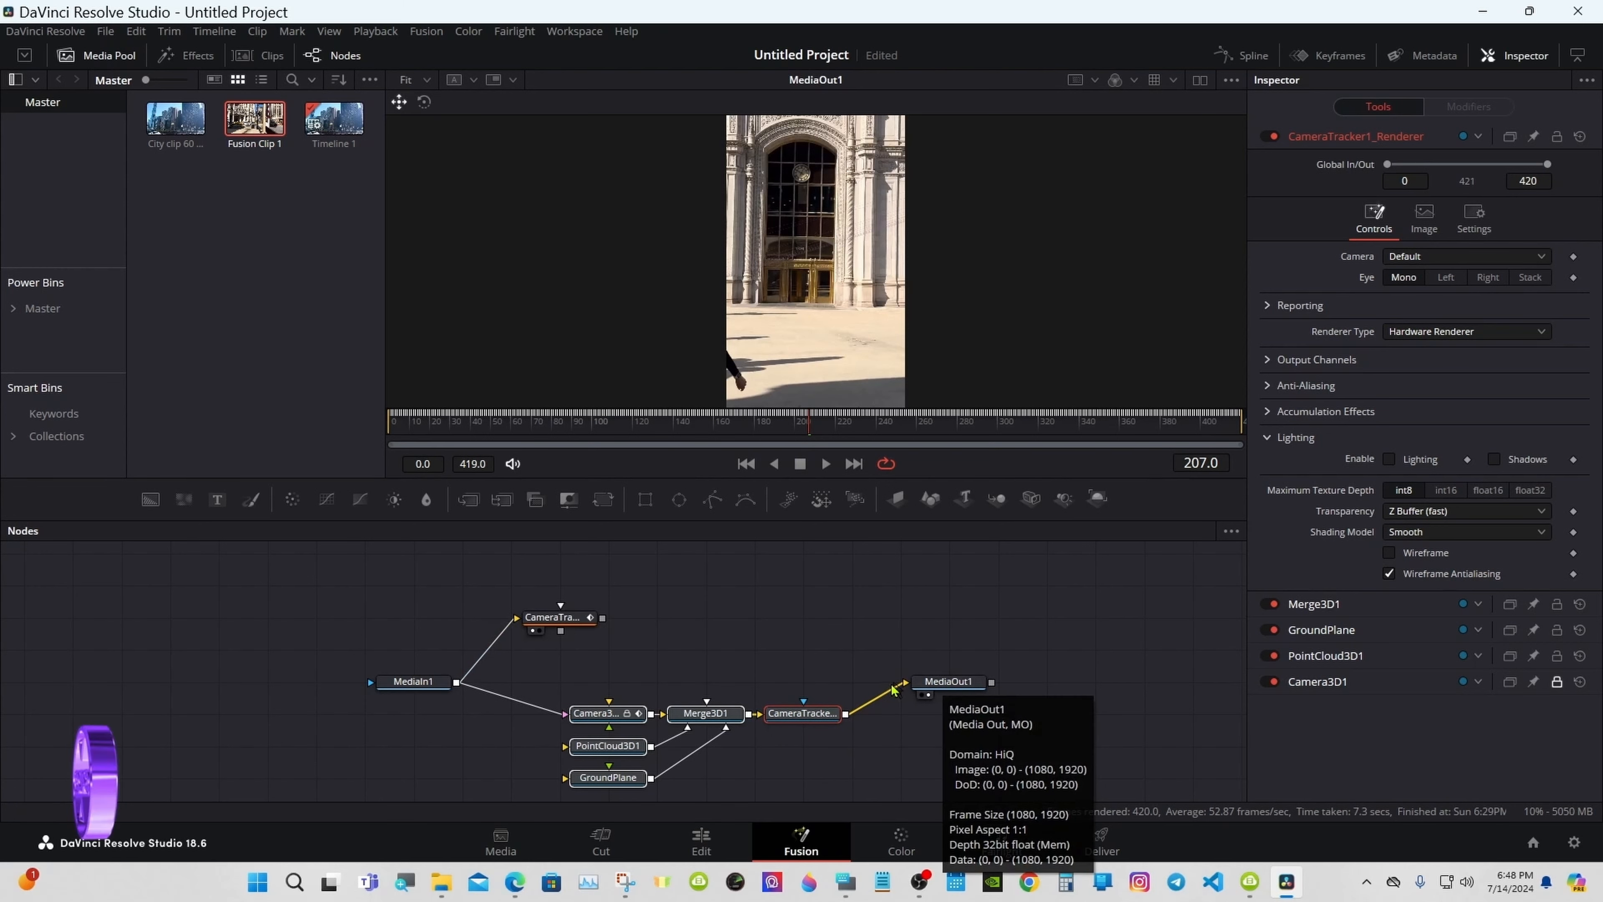
key(ctrl+z)
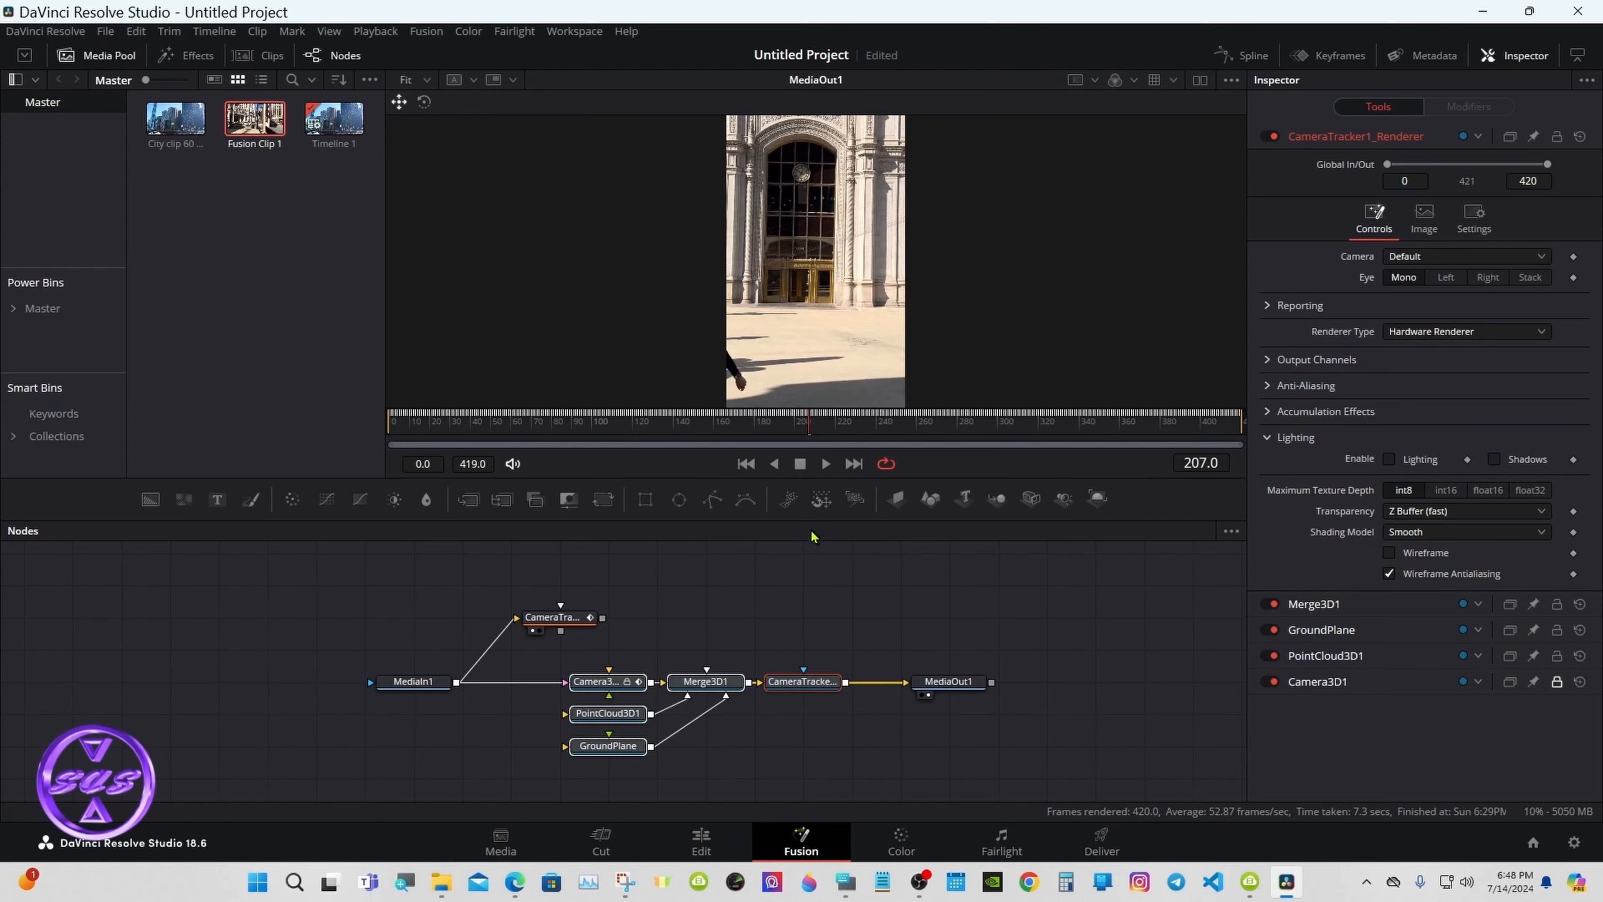
drag(805, 519, 805, 468)
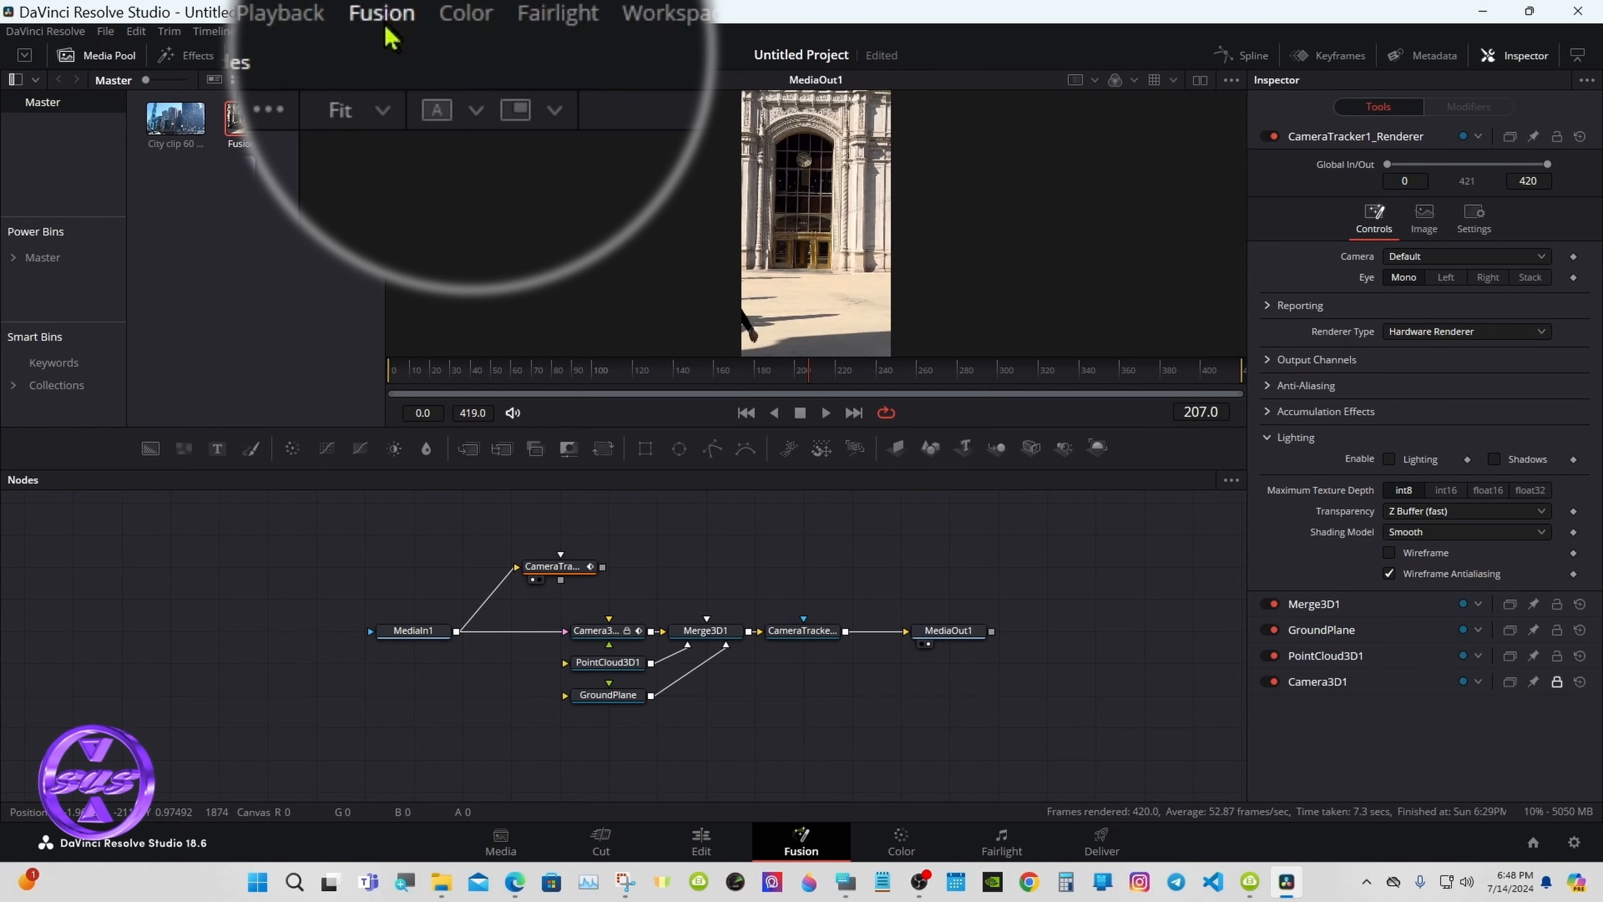
Step: Import the guitar model through Fusion > Import > FBX Scene, accepting the default importer settings
click(386, 28)
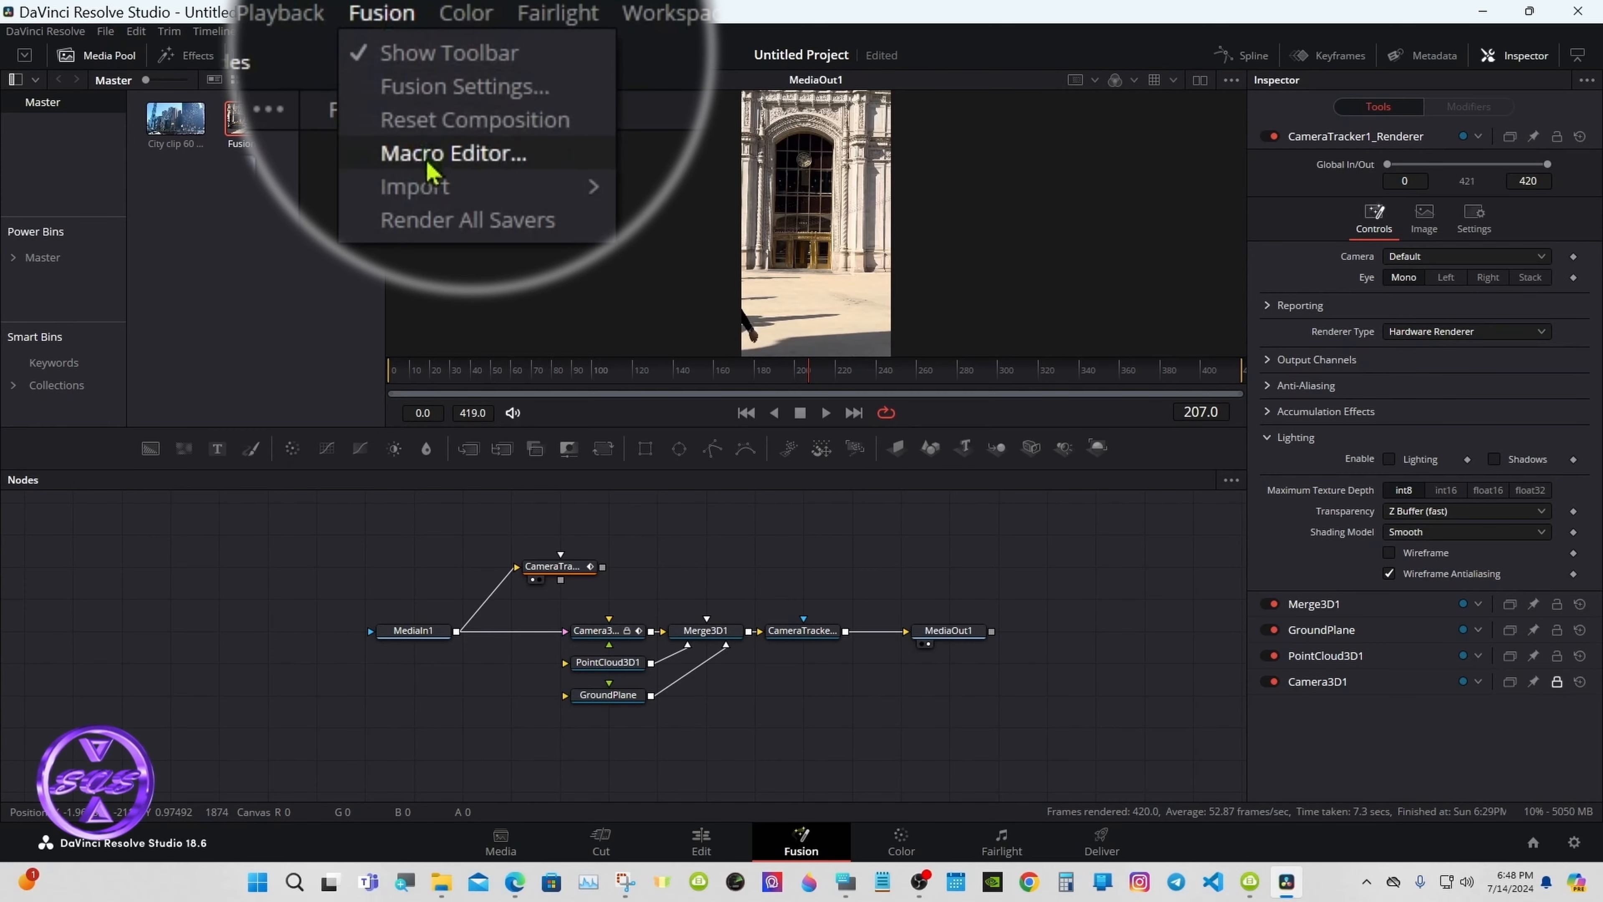
mouse_move(485, 185)
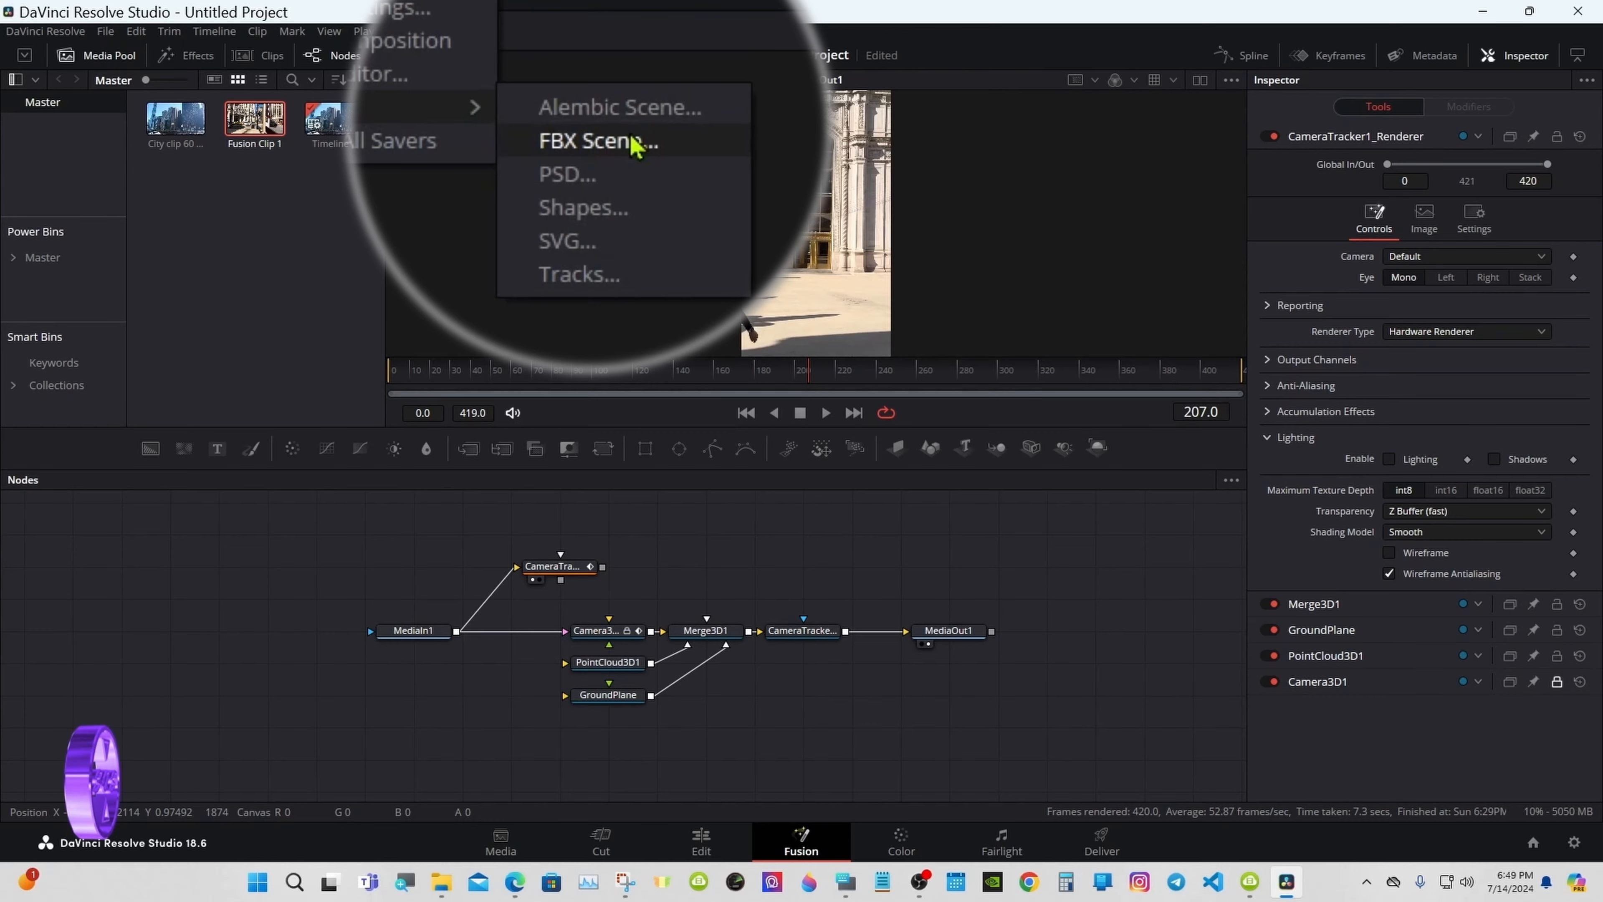
click(632, 141)
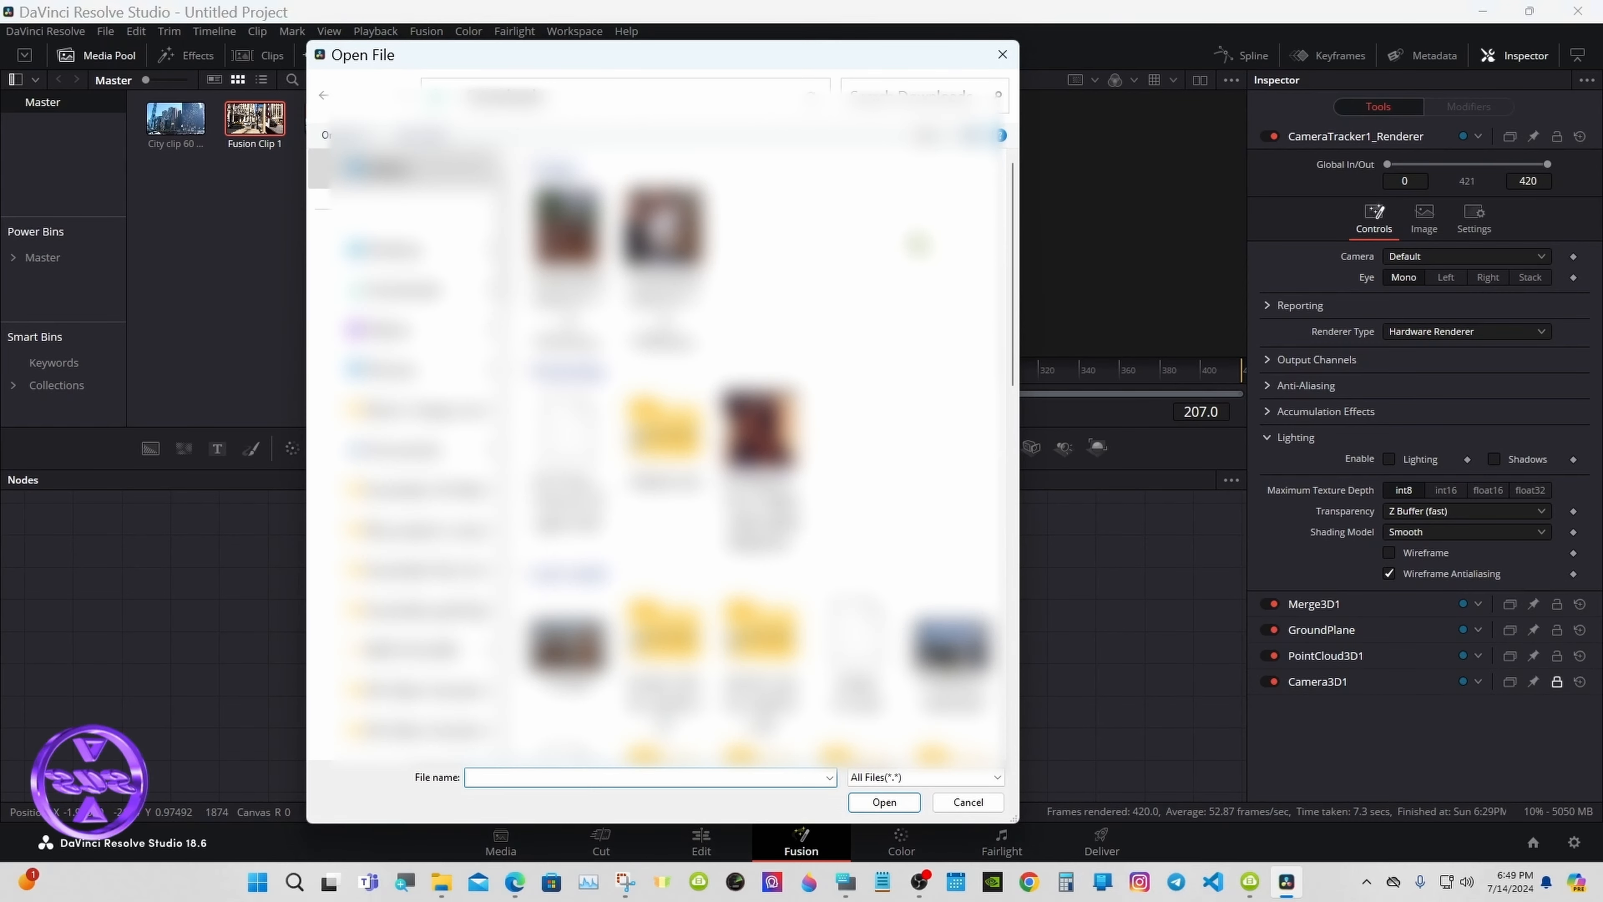
drag(1014, 248, 1021, 405)
double_click(957, 392)
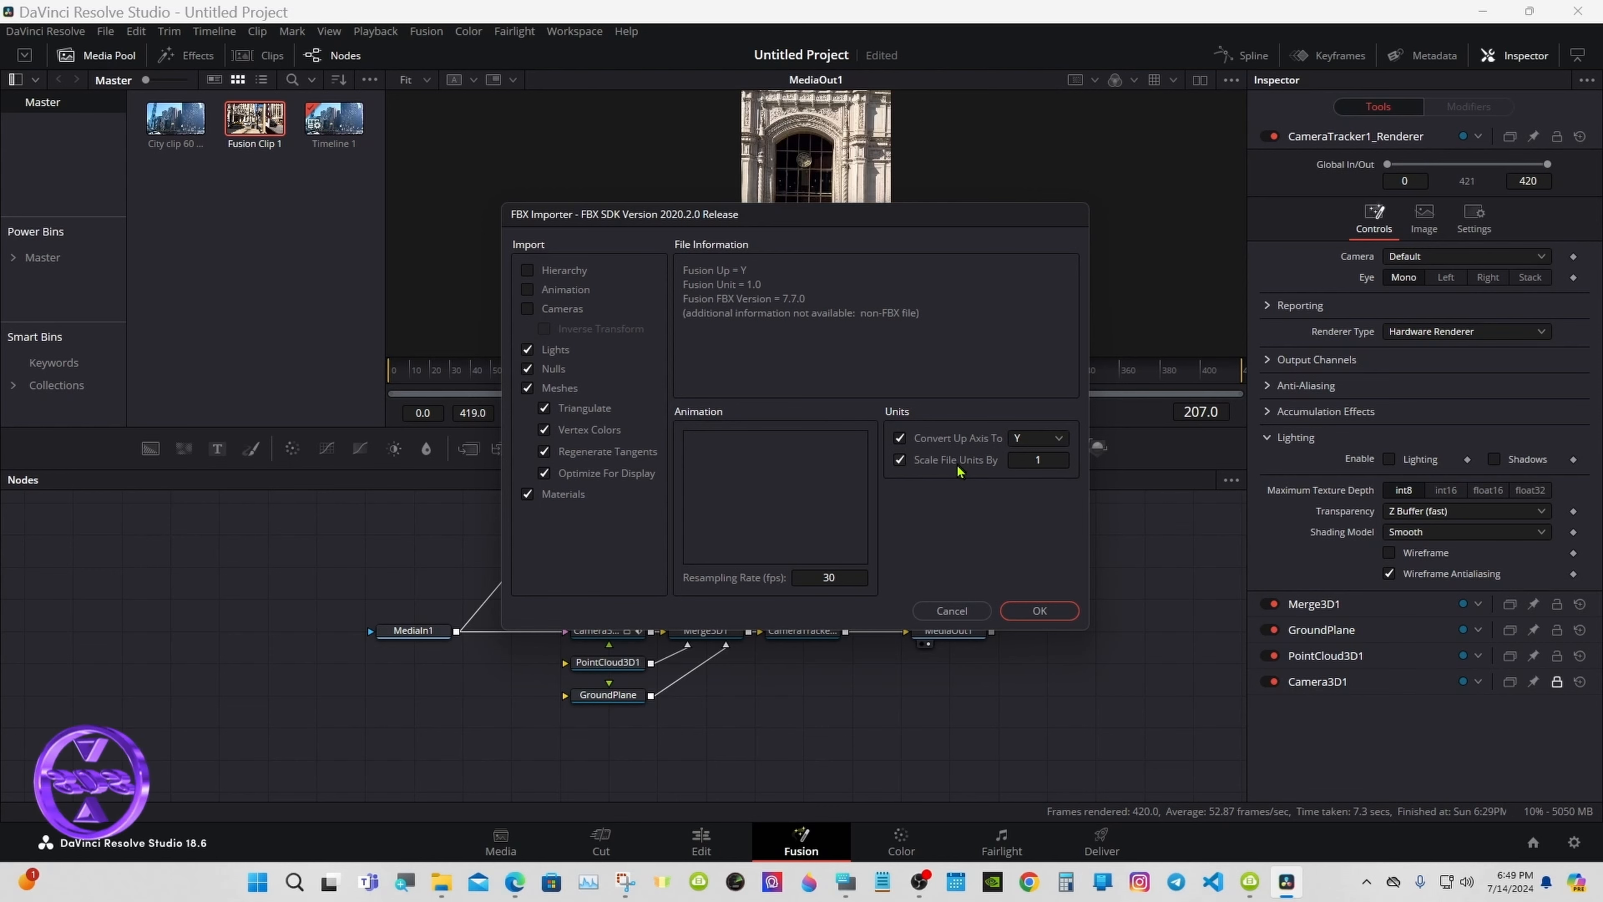
click(1038, 610)
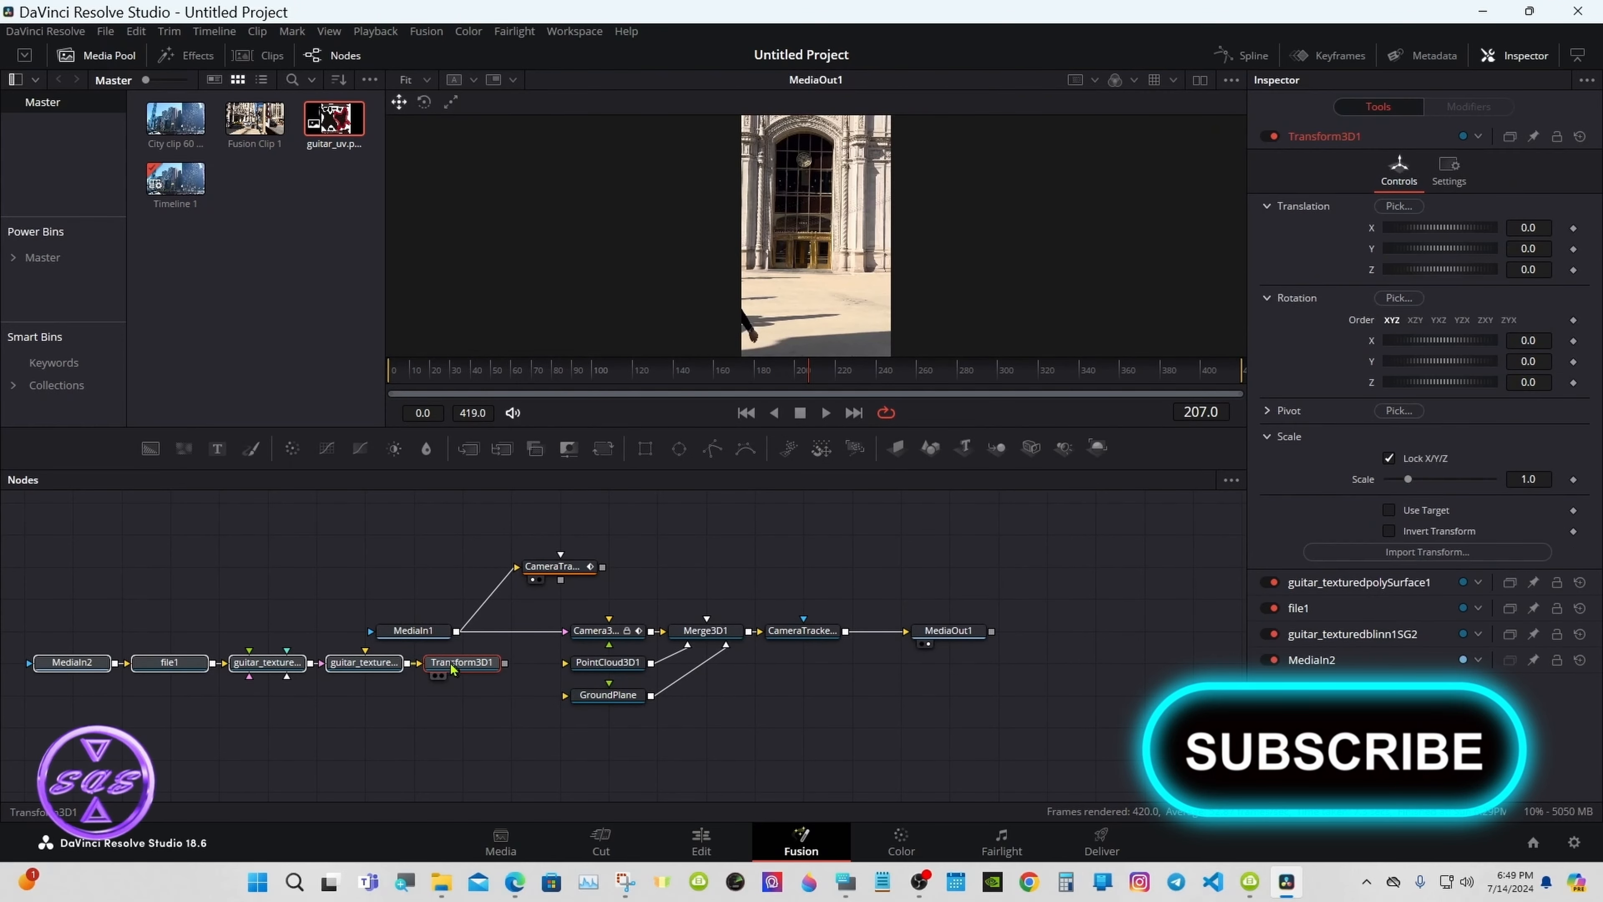
Step: Connect the guitar's Transform3D1 into the GroundPlane input and show Transform3D1 in the second viewer
drag(451, 668, 453, 700)
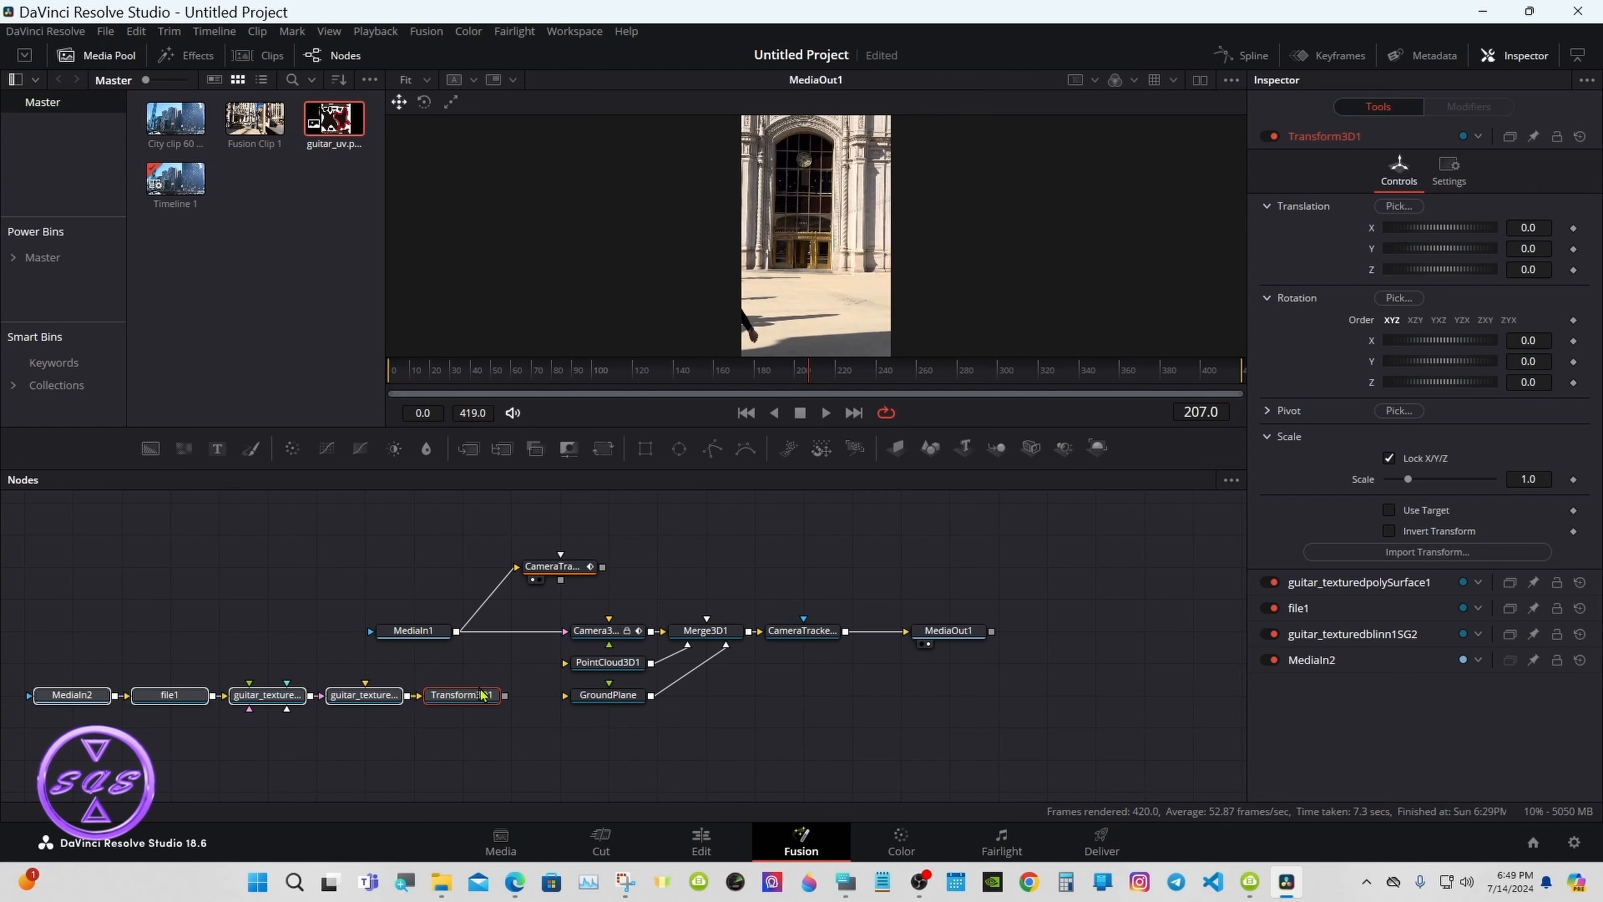
click(516, 697)
drag(520, 701, 577, 700)
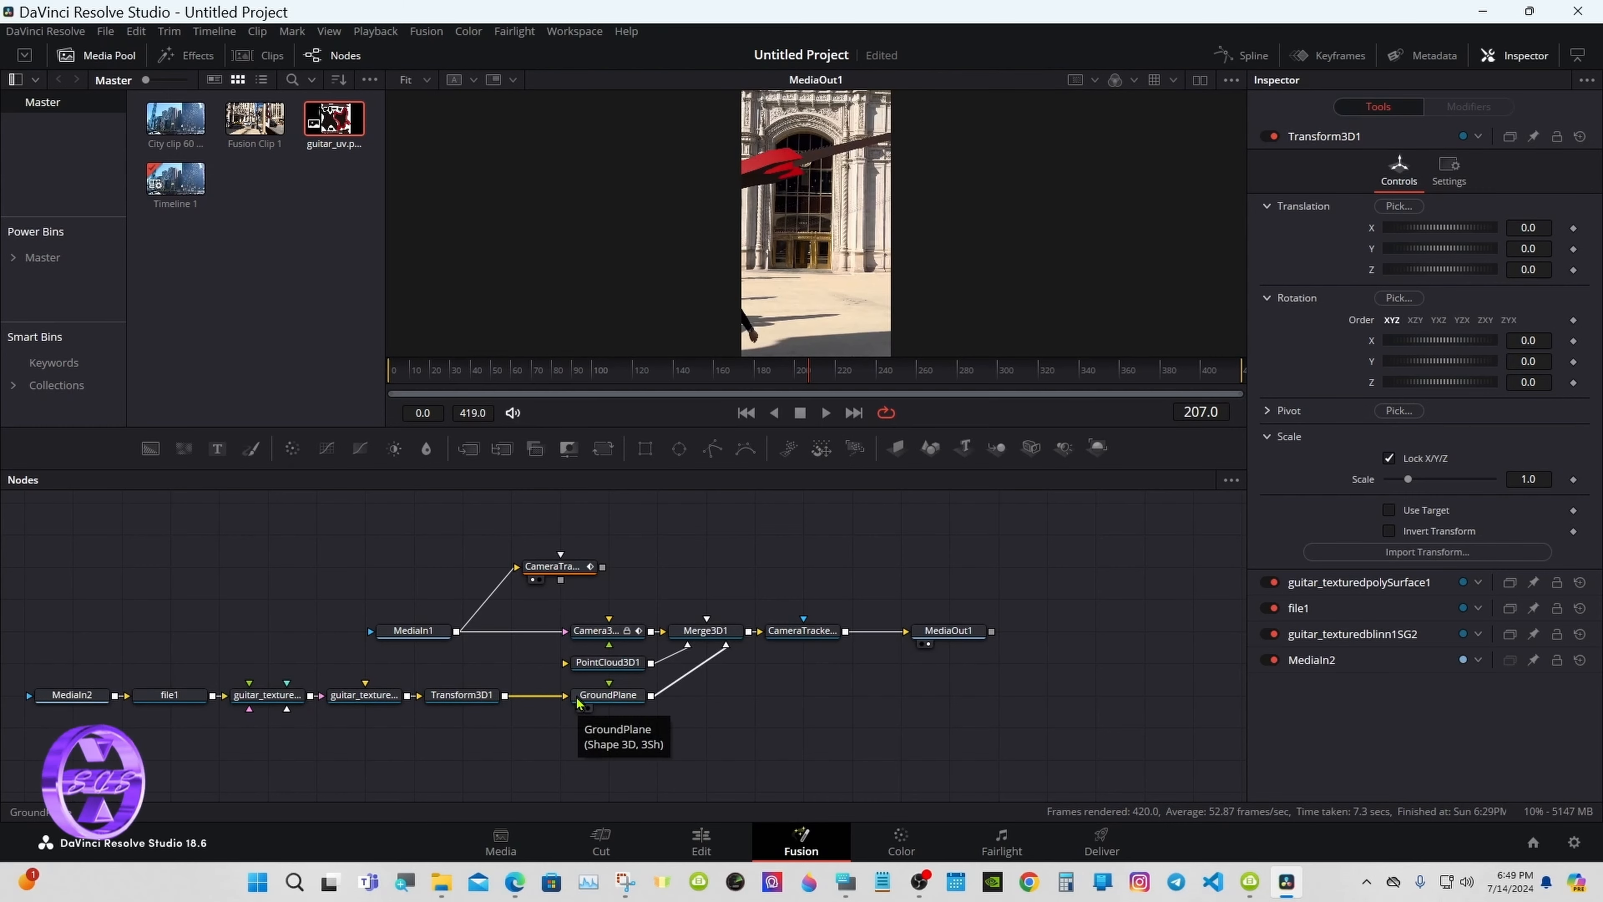
click(460, 697)
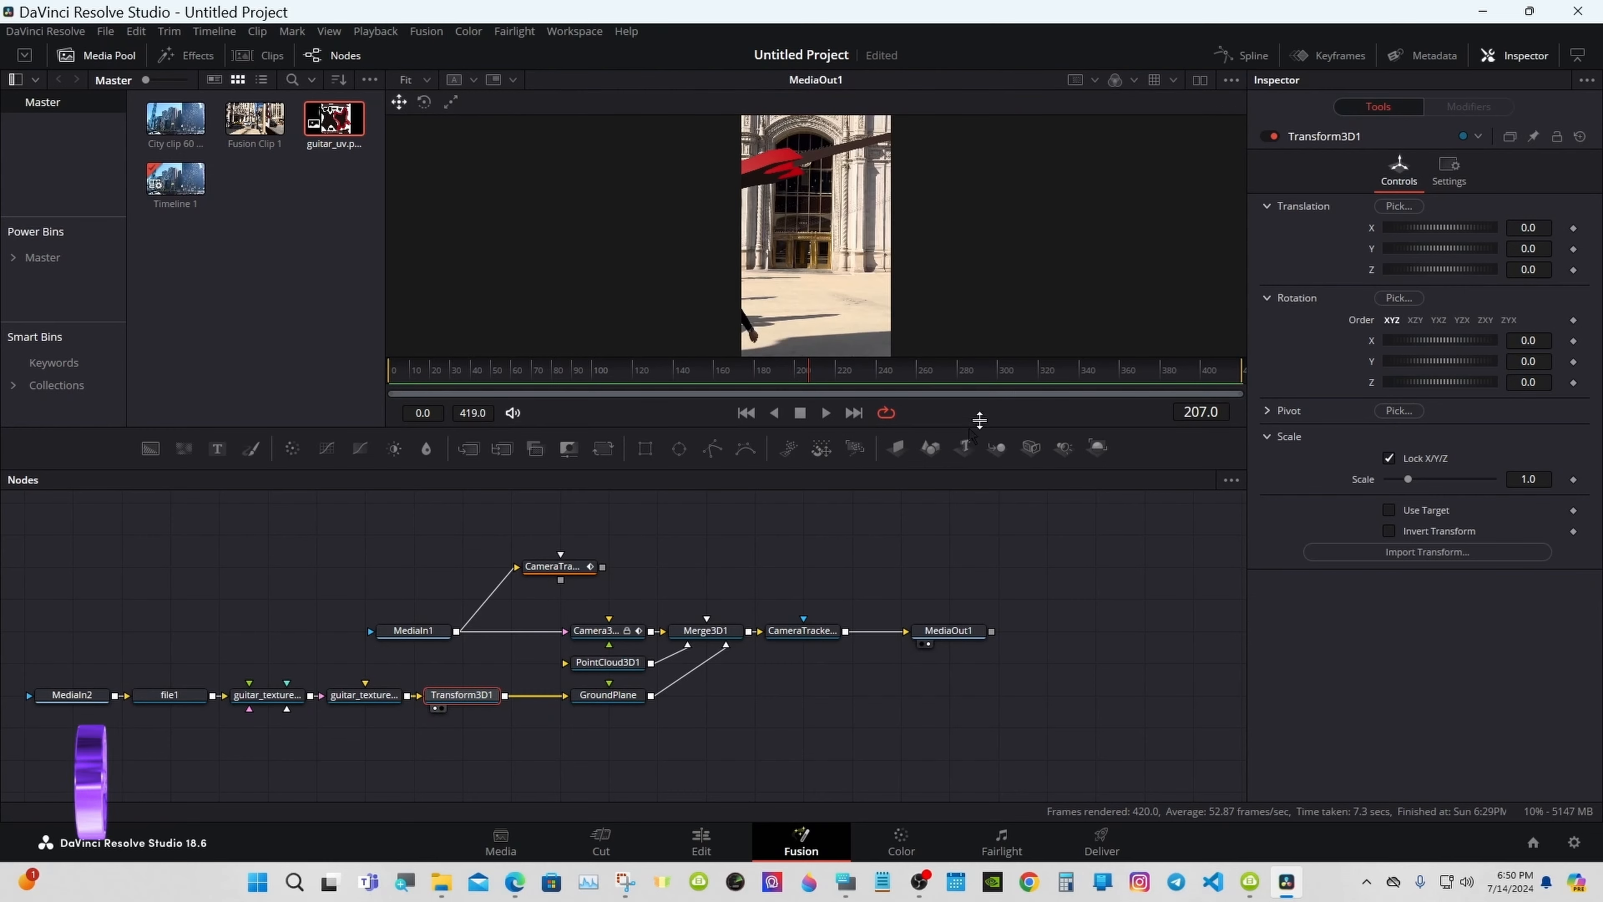
click(1200, 80)
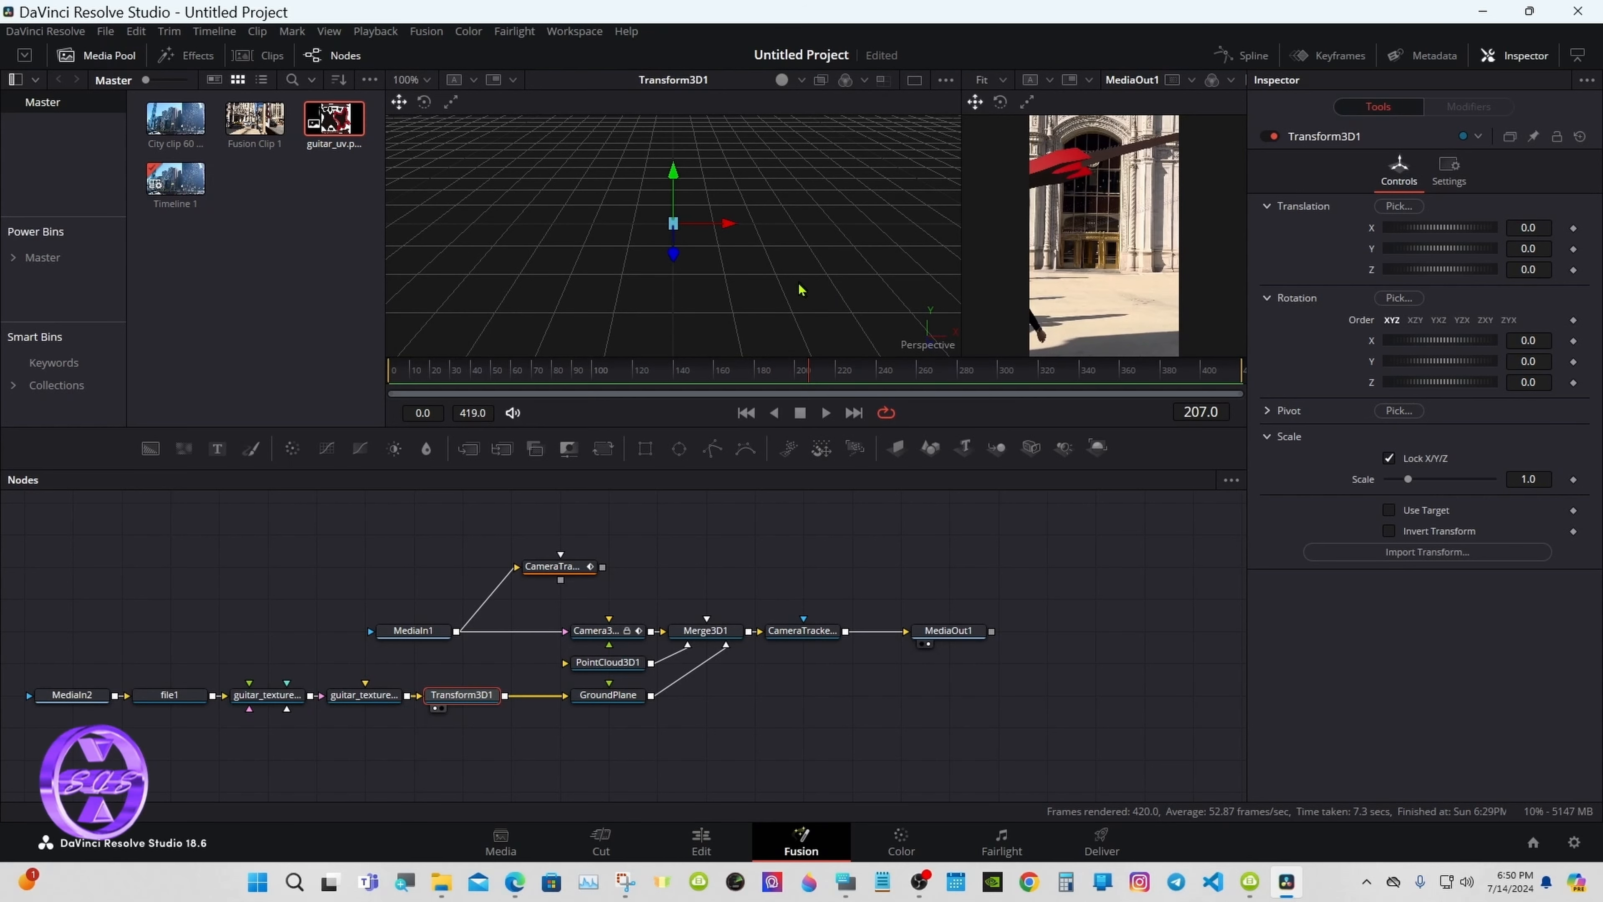
Step: Scale the 3D viewer to fit the guitar, then narrow it to widen the output view
right_click(782, 259)
mouse_move(910, 271)
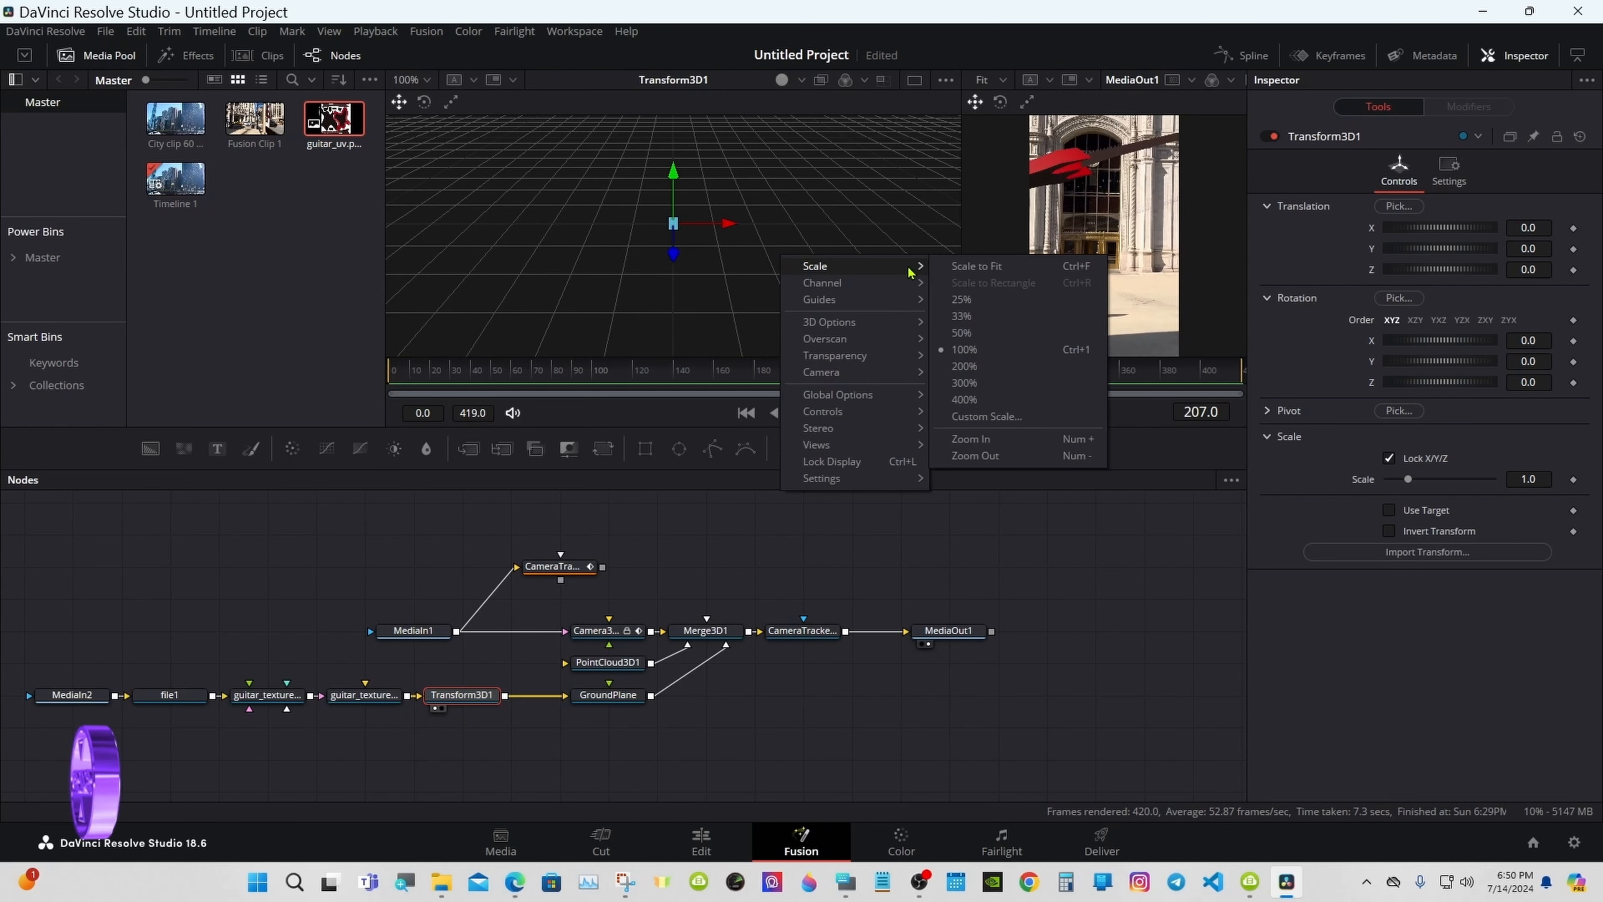
click(972, 267)
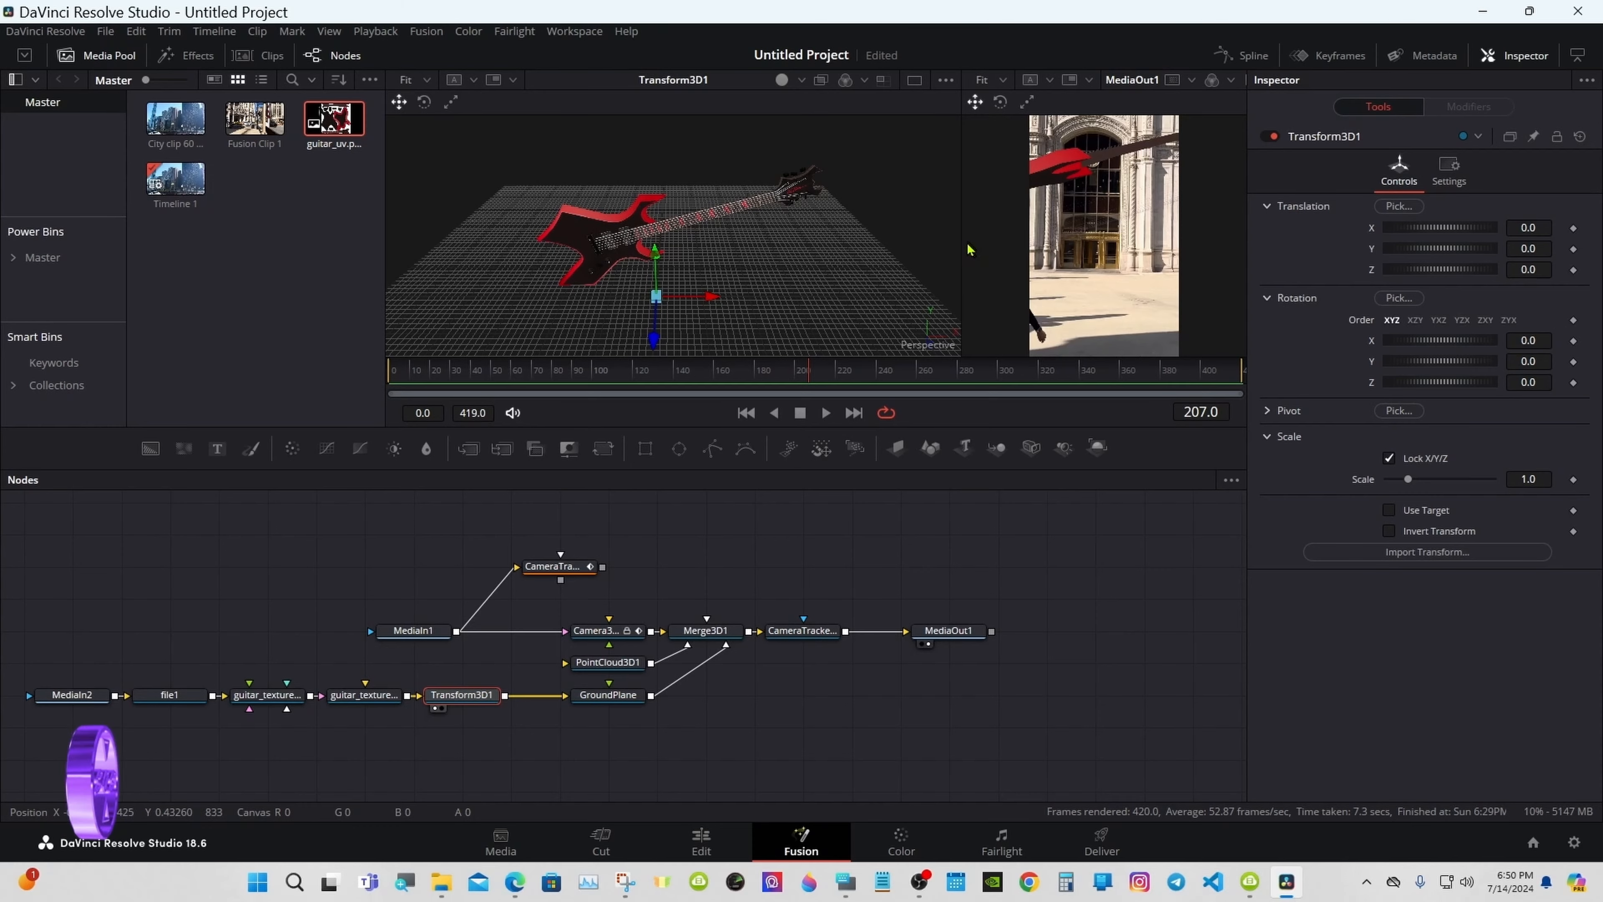
drag(960, 241, 688, 240)
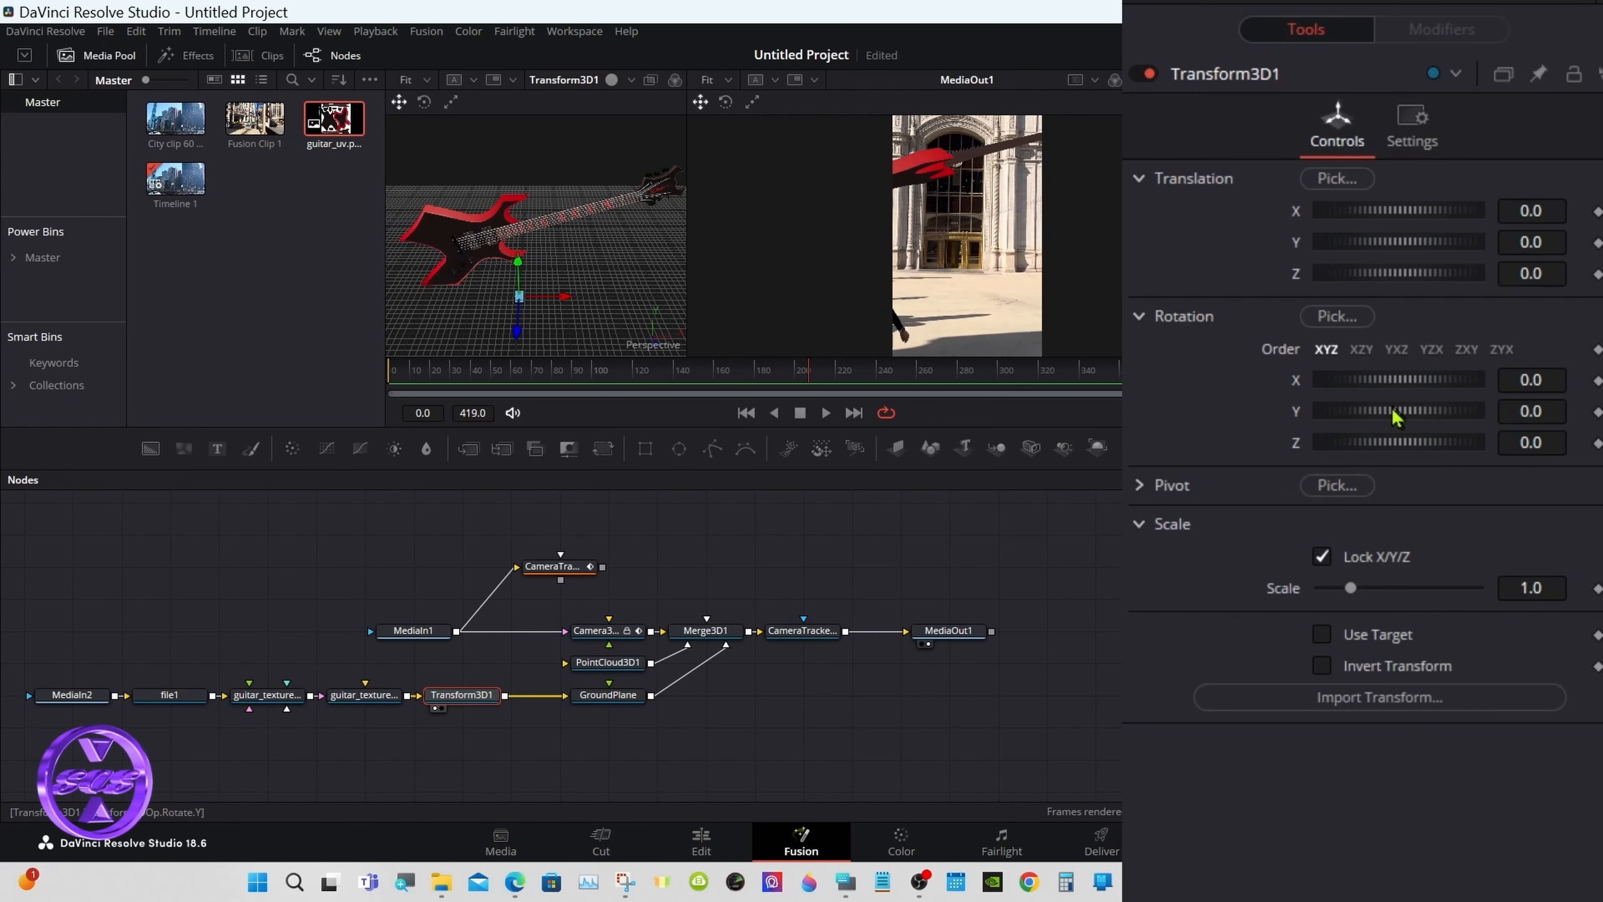
Step: Rotate the guitar to -5.3, -94.1, 83.5 and set its Translation X to 3.594
drag(1398, 415, 1395, 417)
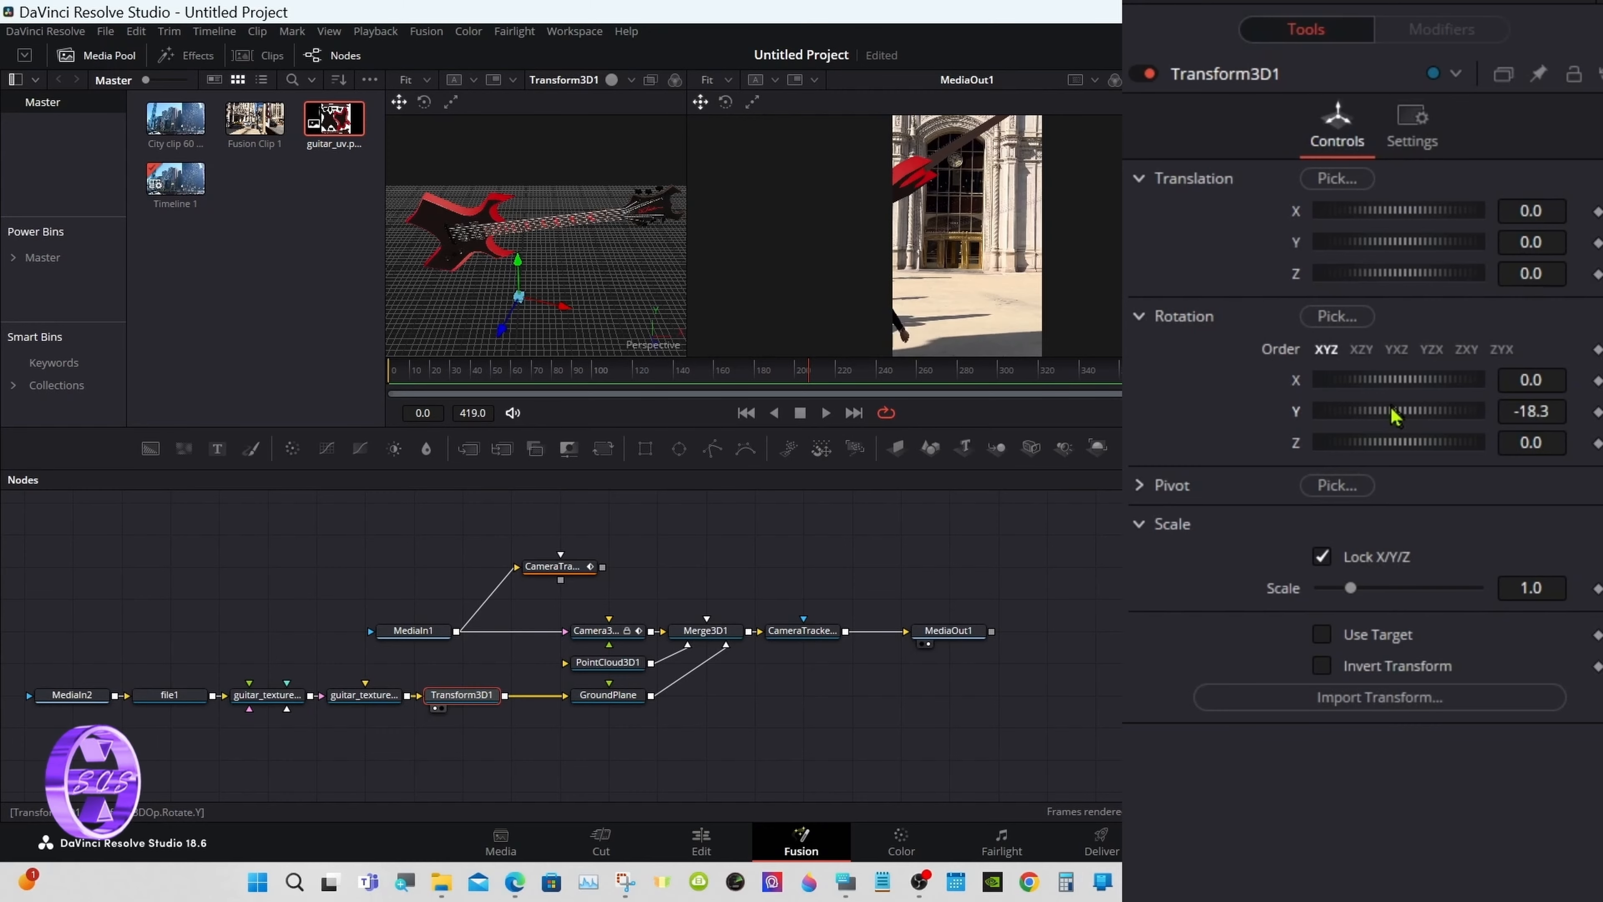
drag(1395, 414, 1372, 382)
drag(1388, 442, 1405, 442)
drag(1404, 215, 1425, 212)
drag(1402, 441, 1404, 442)
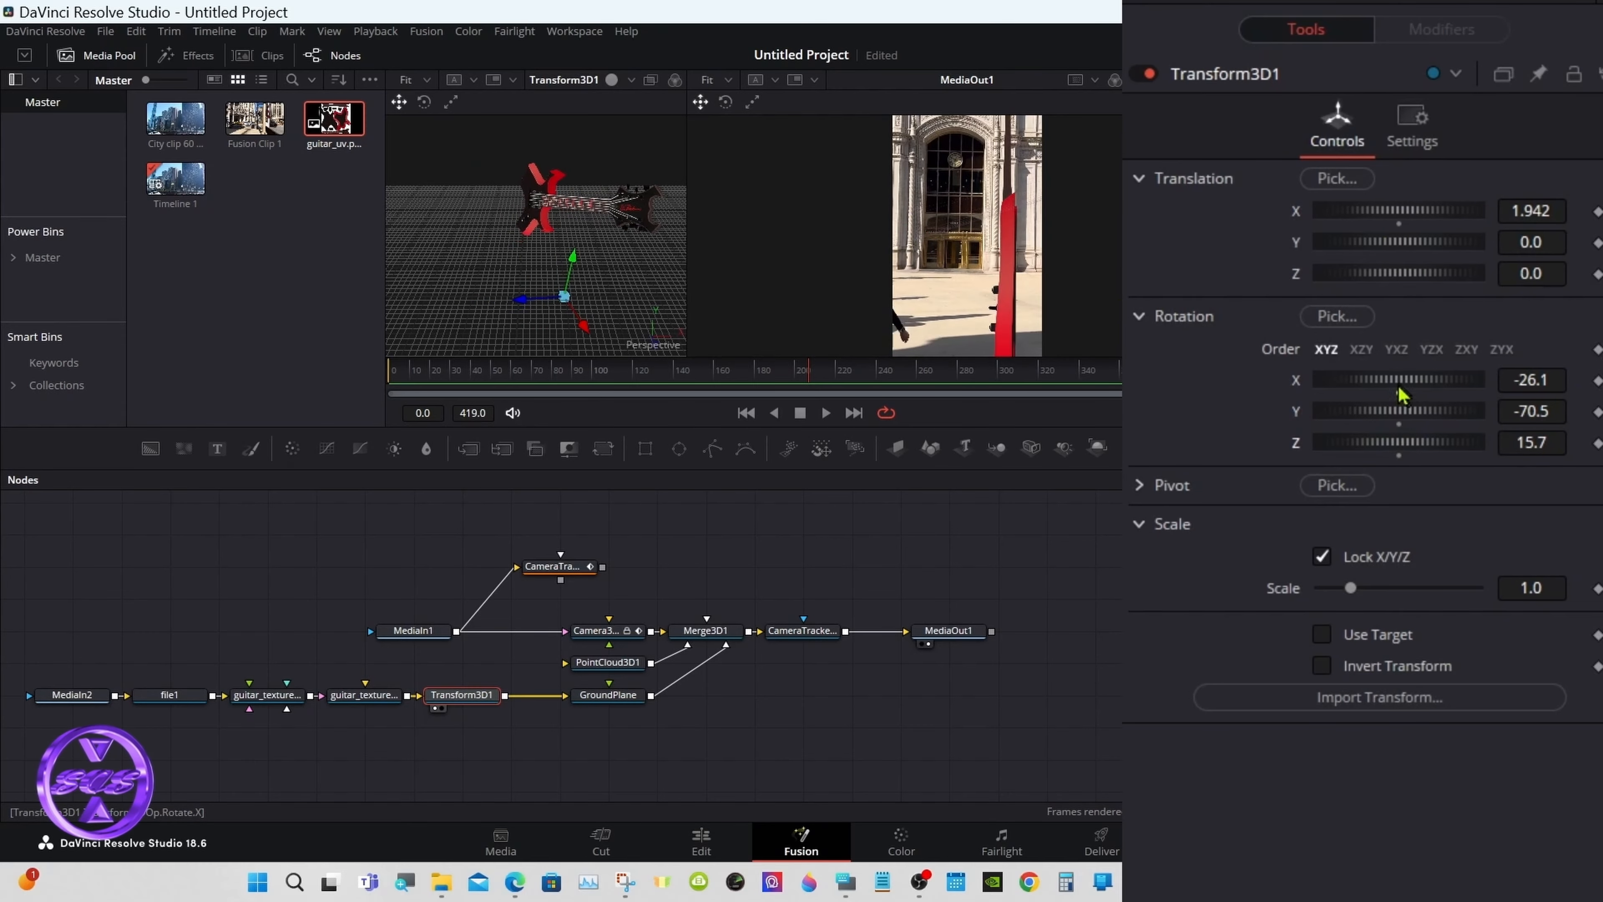
drag(1398, 379, 1407, 410)
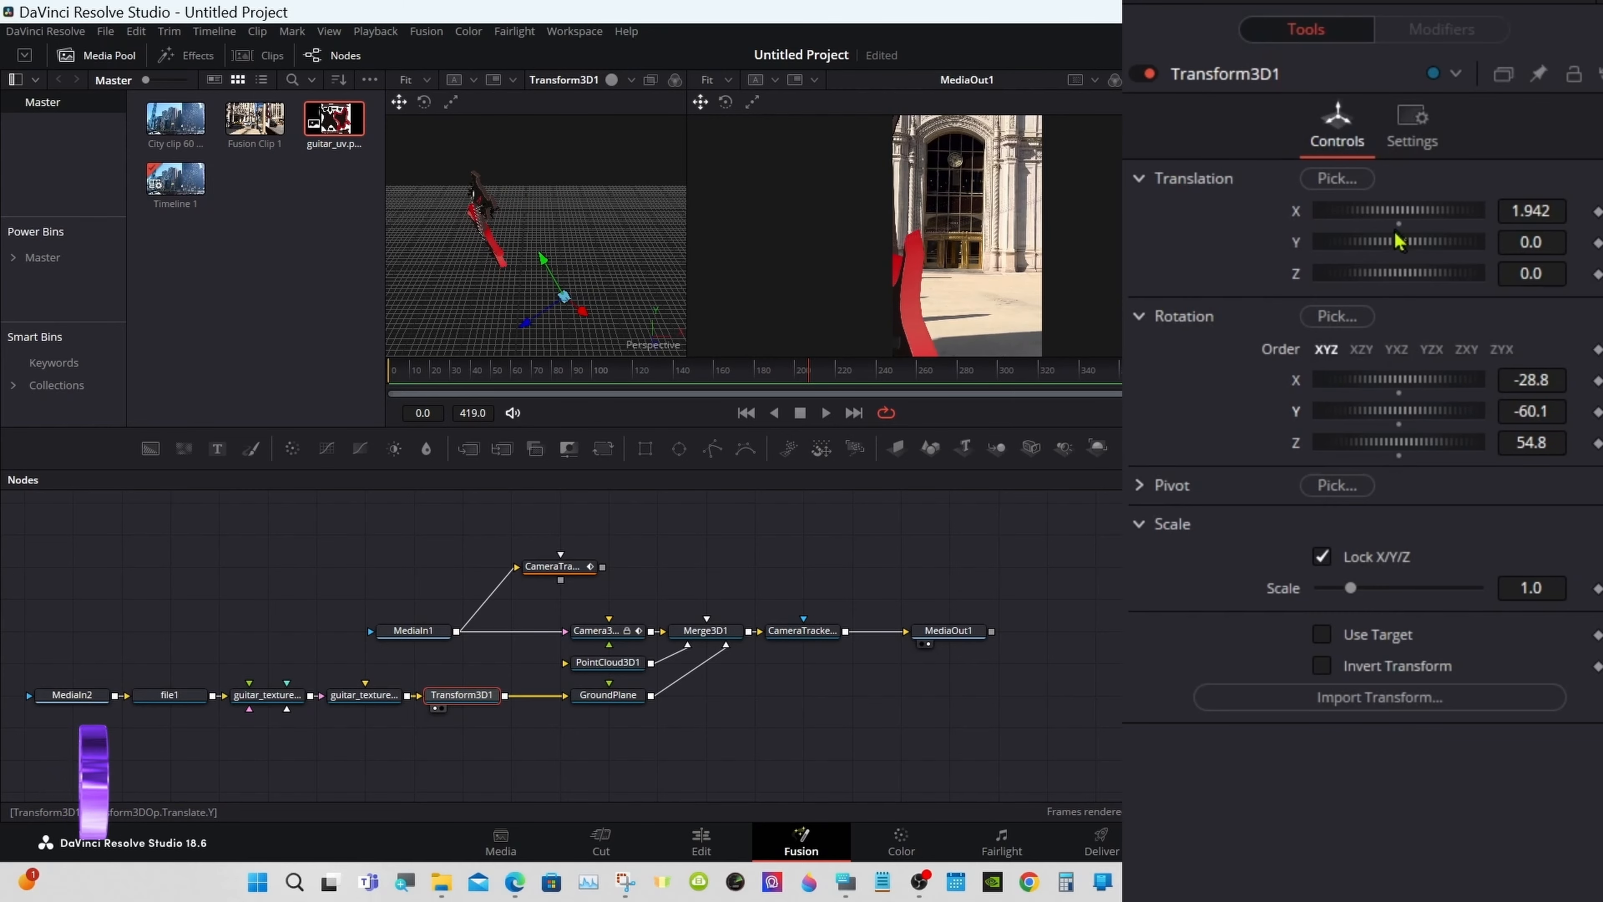
drag(1396, 214, 1466, 216)
drag(1397, 444, 1405, 412)
drag(1396, 380, 1400, 383)
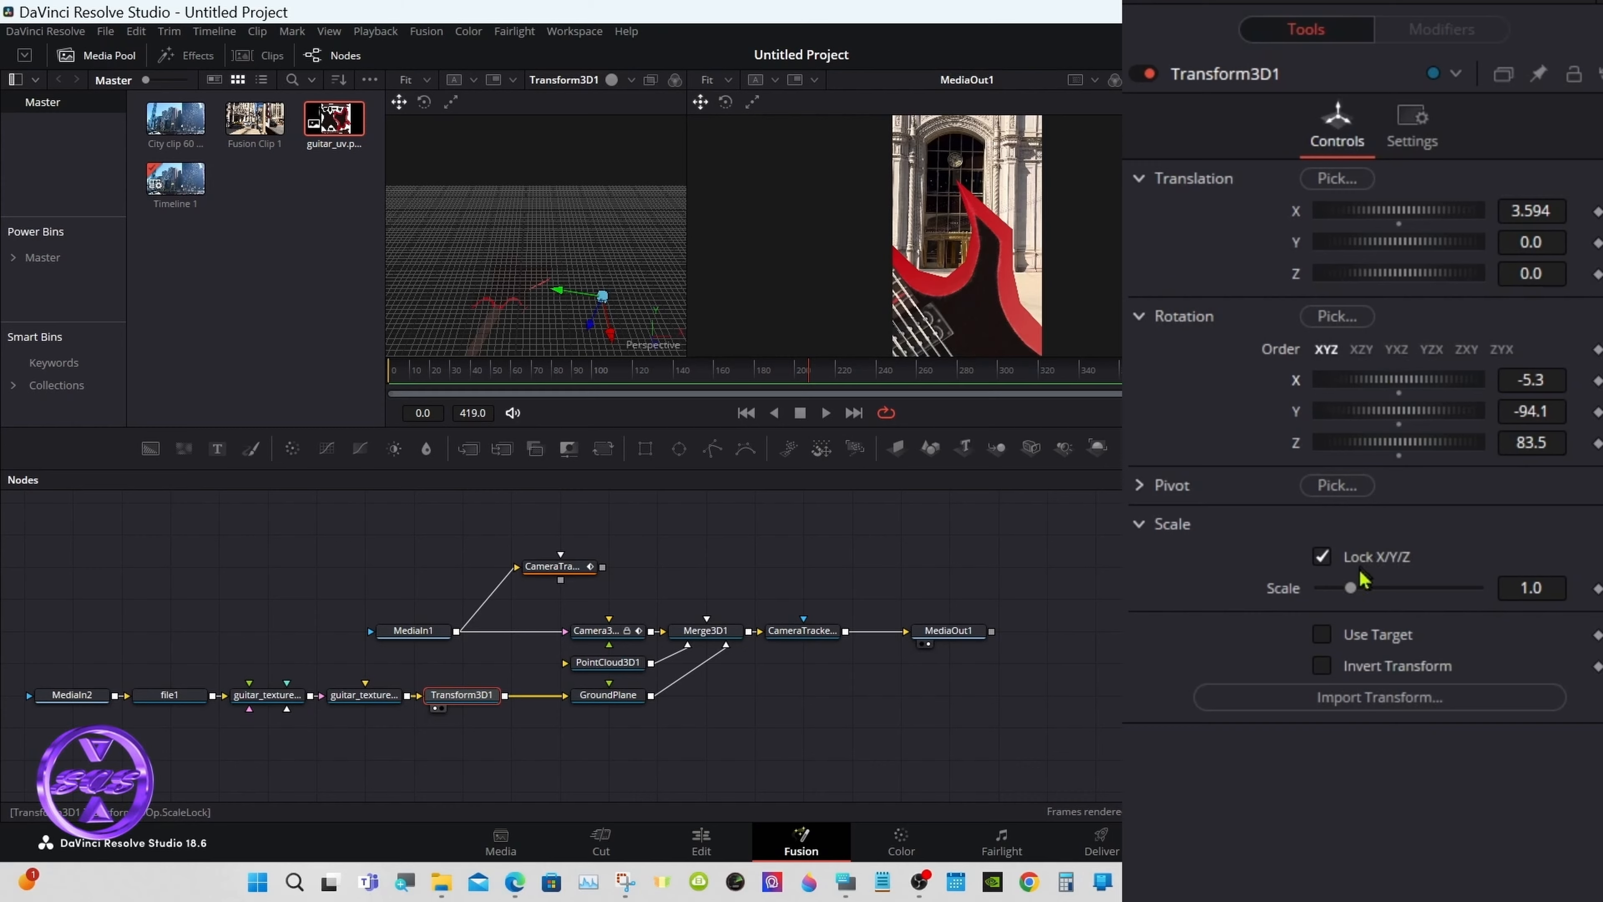
Step: Scale the guitar to 0.67, re-orient it, zero its height and push it back to -1.45 depth
drag(1351, 588, 1340, 597)
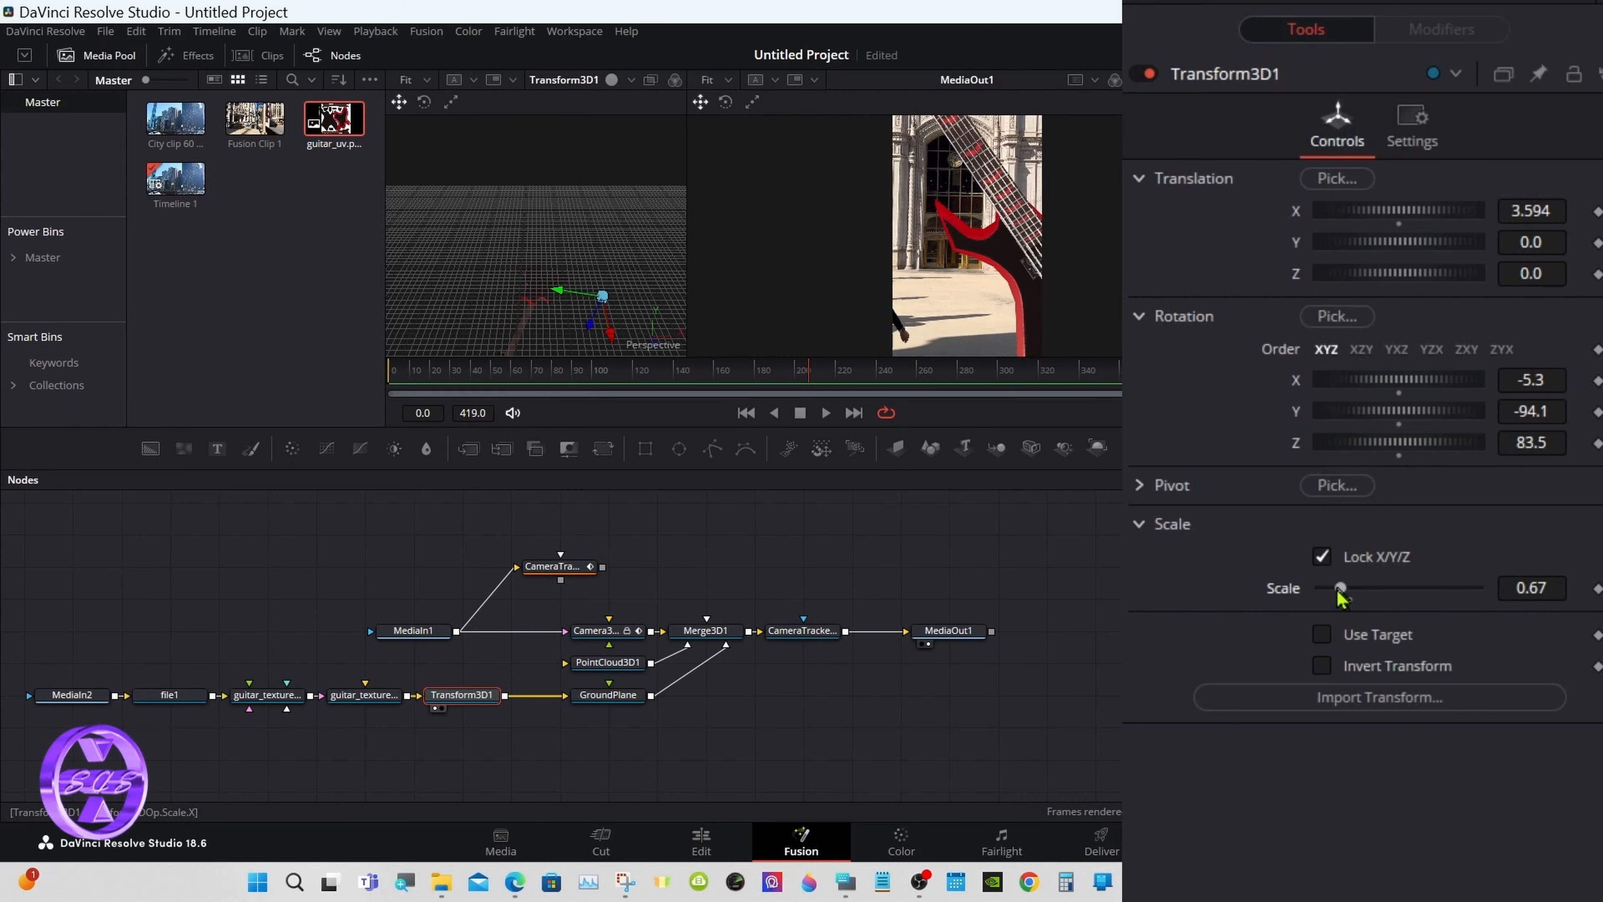
drag(1396, 383, 1413, 416)
drag(1414, 444, 1413, 446)
drag(1409, 383, 1427, 389)
drag(1421, 445, 1406, 445)
drag(1405, 416, 1422, 405)
drag(1423, 251, 1406, 259)
click(1399, 255)
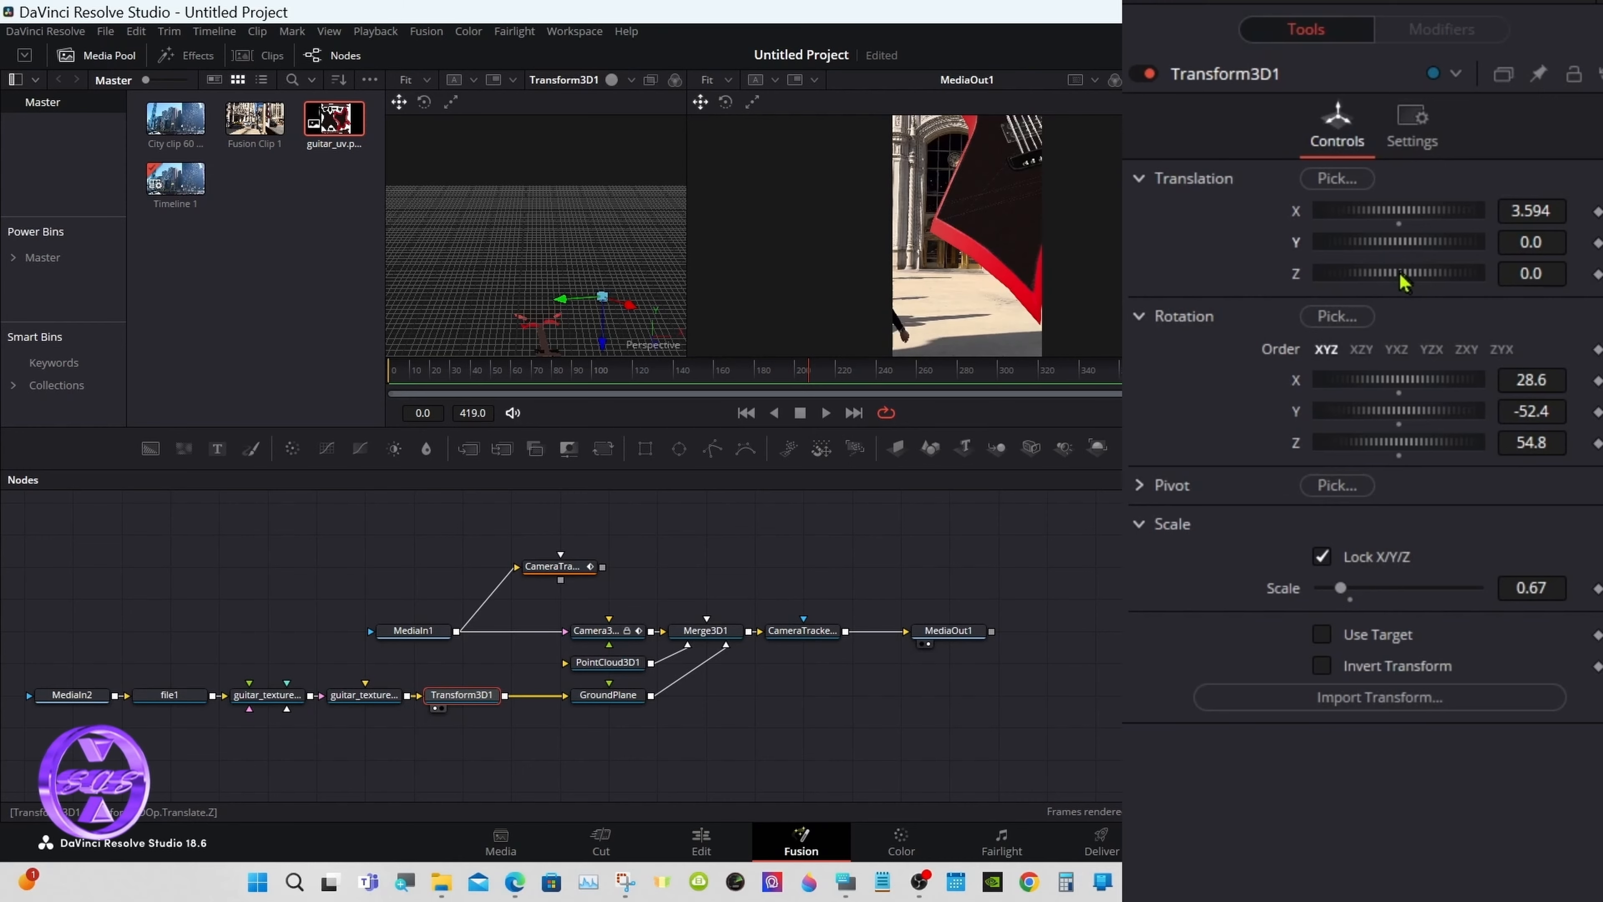
drag(1402, 274, 1389, 279)
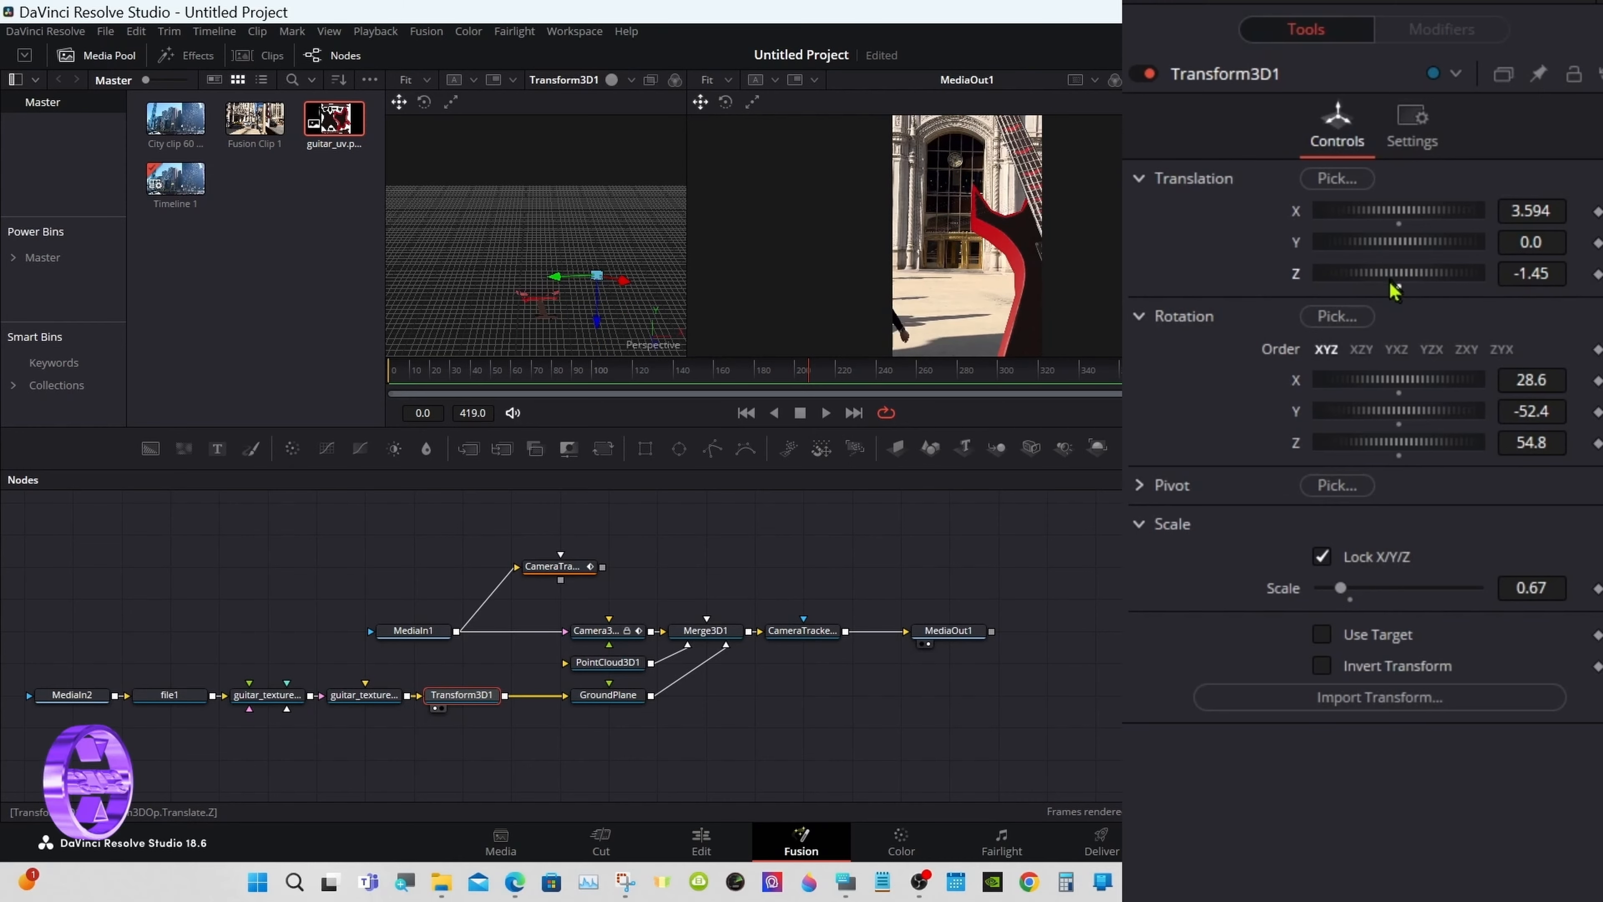
Step: Tilt the guitar on X, straighten its Z rotation to about -2.7, and stand it upright
drag(1397, 379, 1403, 393)
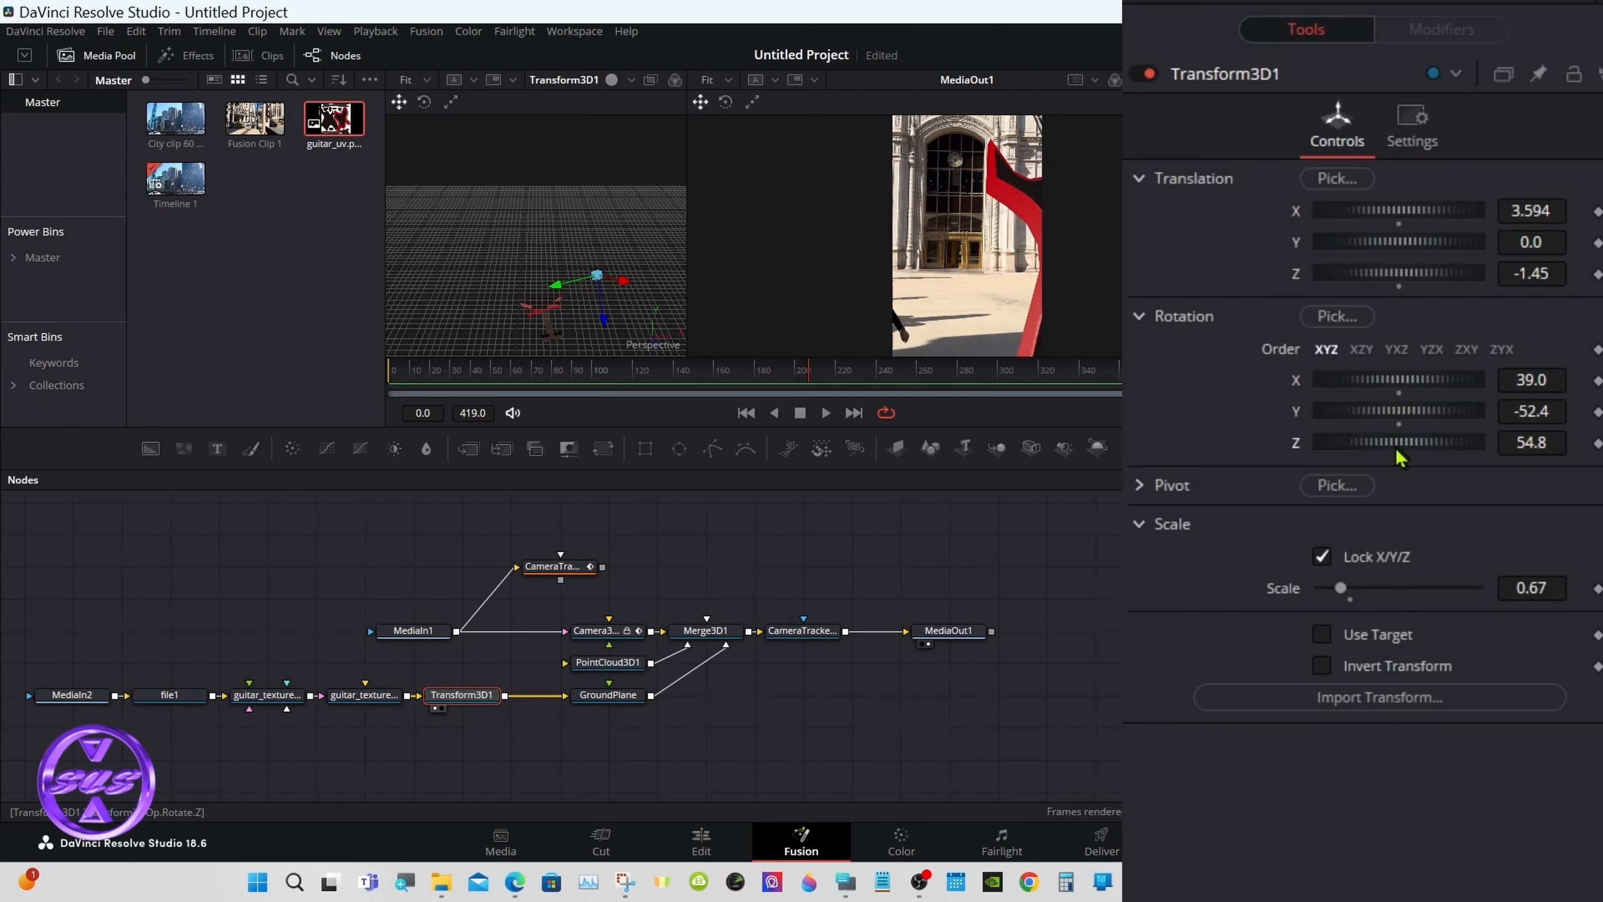
mouse_move(1399, 457)
mouse_down()
mouse_move(1414, 390)
mouse_move(1396, 463)
mouse_move(1399, 449)
mouse_up()
drag(1399, 385, 1407, 384)
drag(1404, 448, 1397, 449)
drag(1400, 391, 1406, 423)
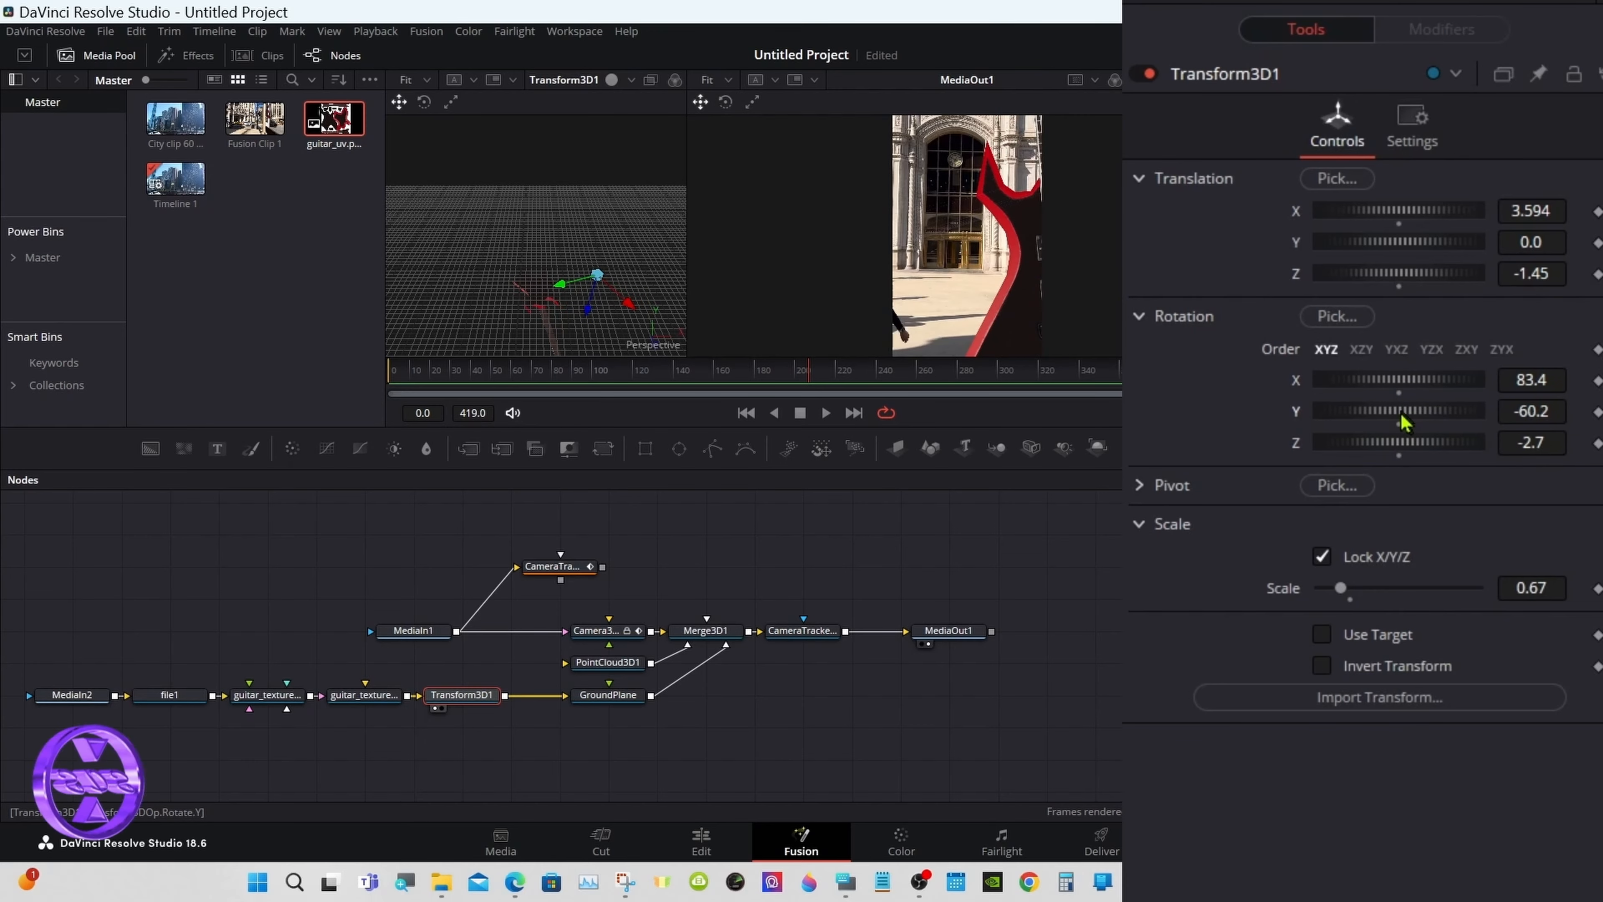
Step: Move the guitar toward centre and shrink it stepwise from 0.198 to 0.154
drag(1423, 219, 1406, 218)
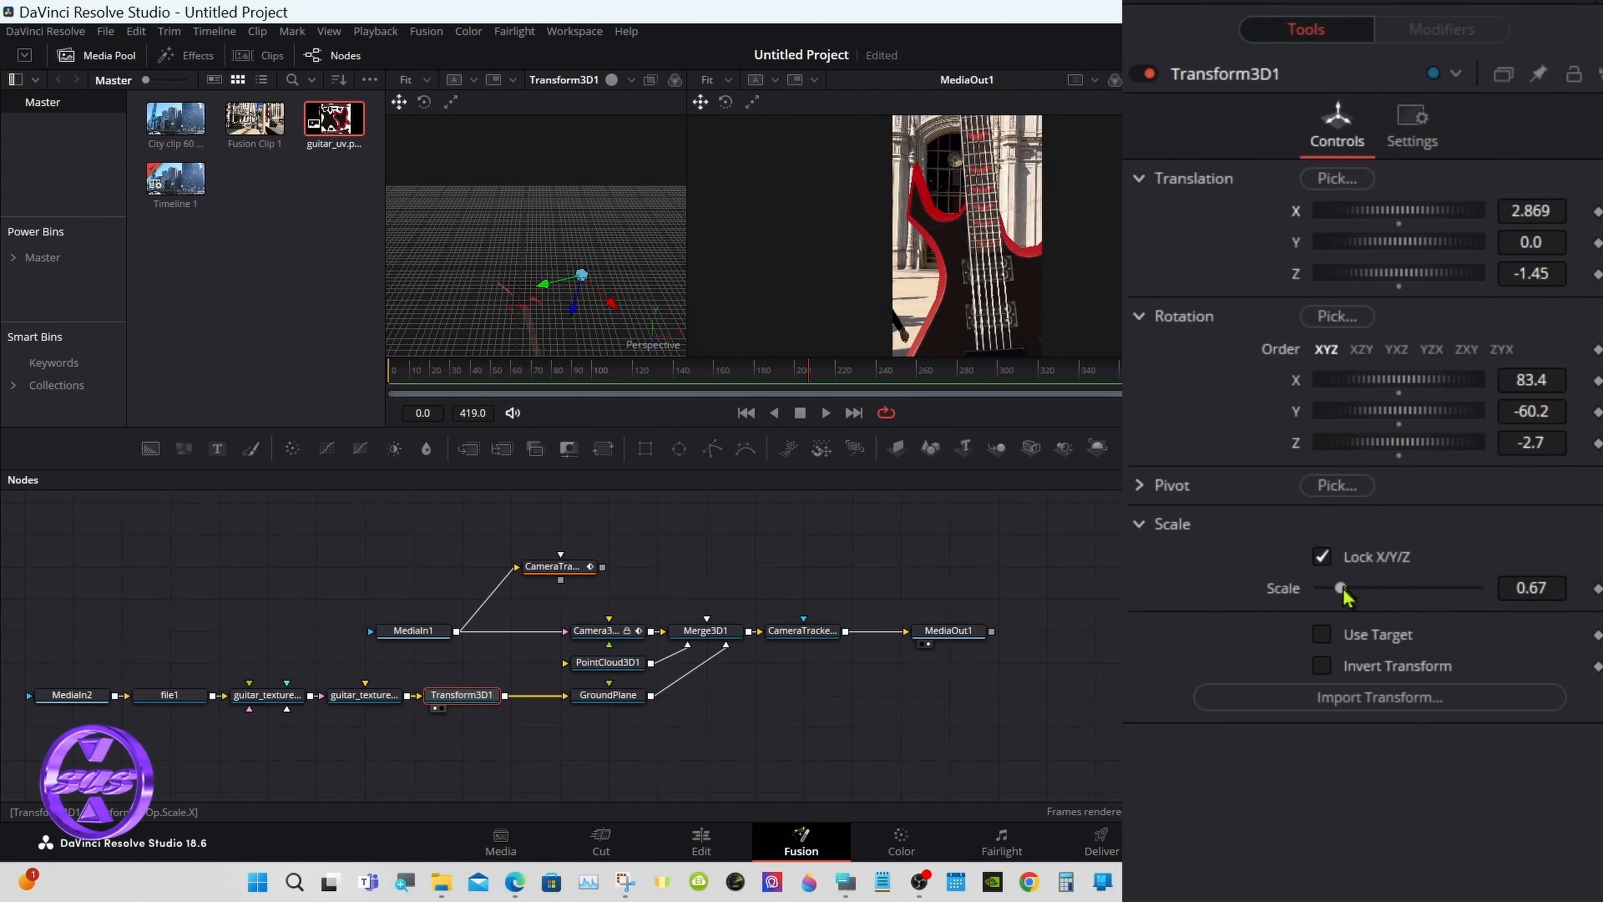
drag(1340, 587, 1334, 588)
drag(1409, 215, 1386, 218)
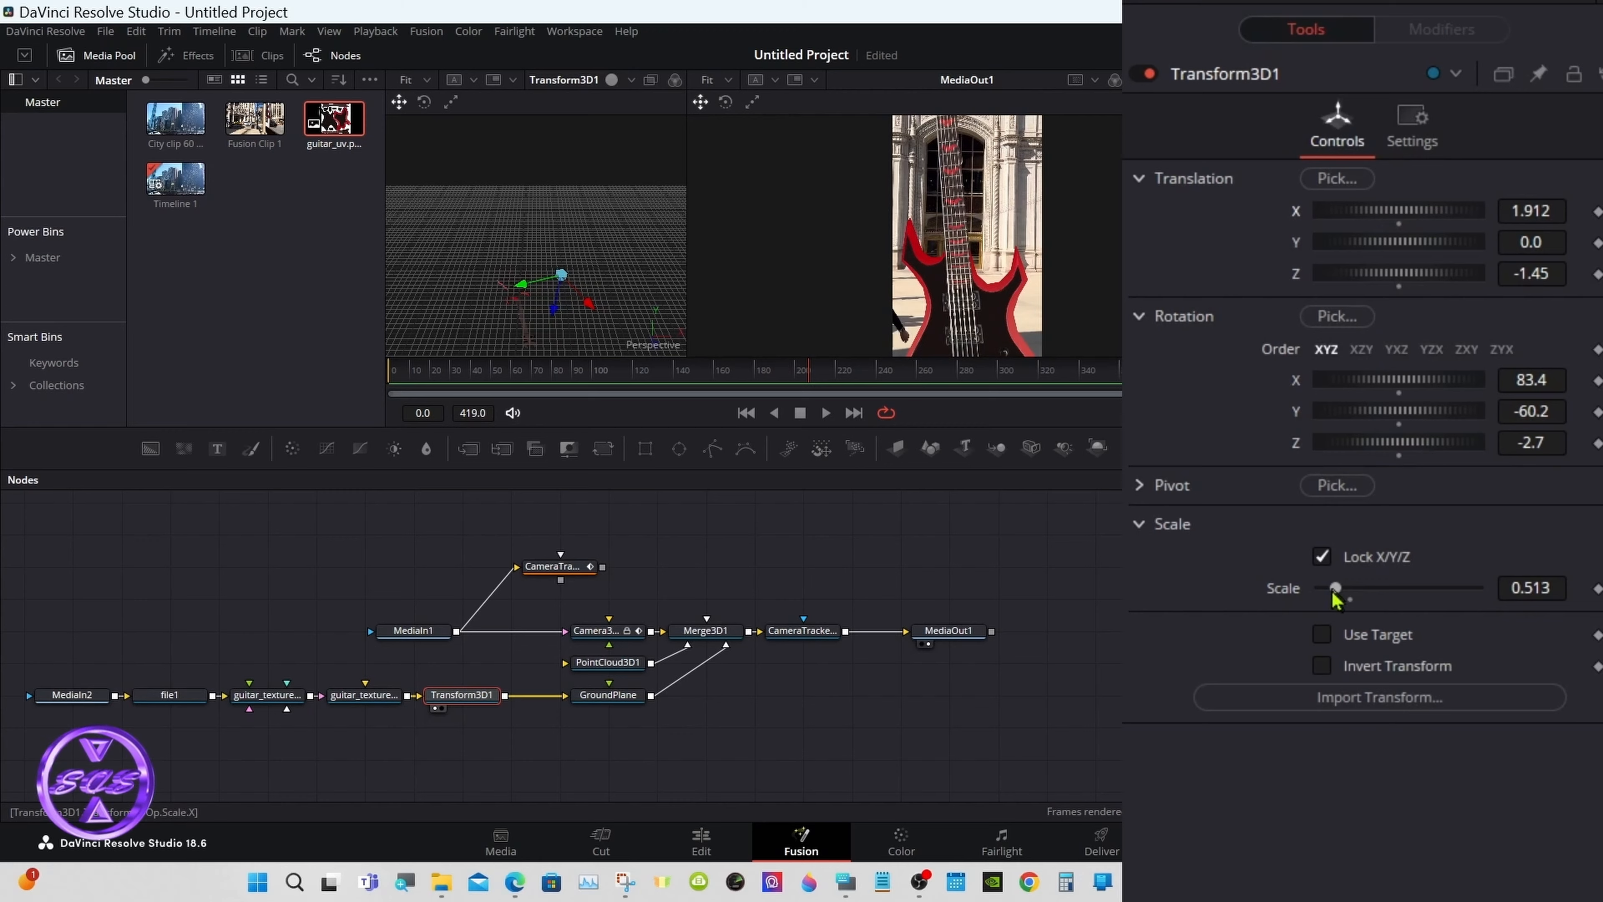
drag(1334, 588, 1330, 588)
drag(1407, 217, 1395, 217)
drag(1400, 274, 1414, 281)
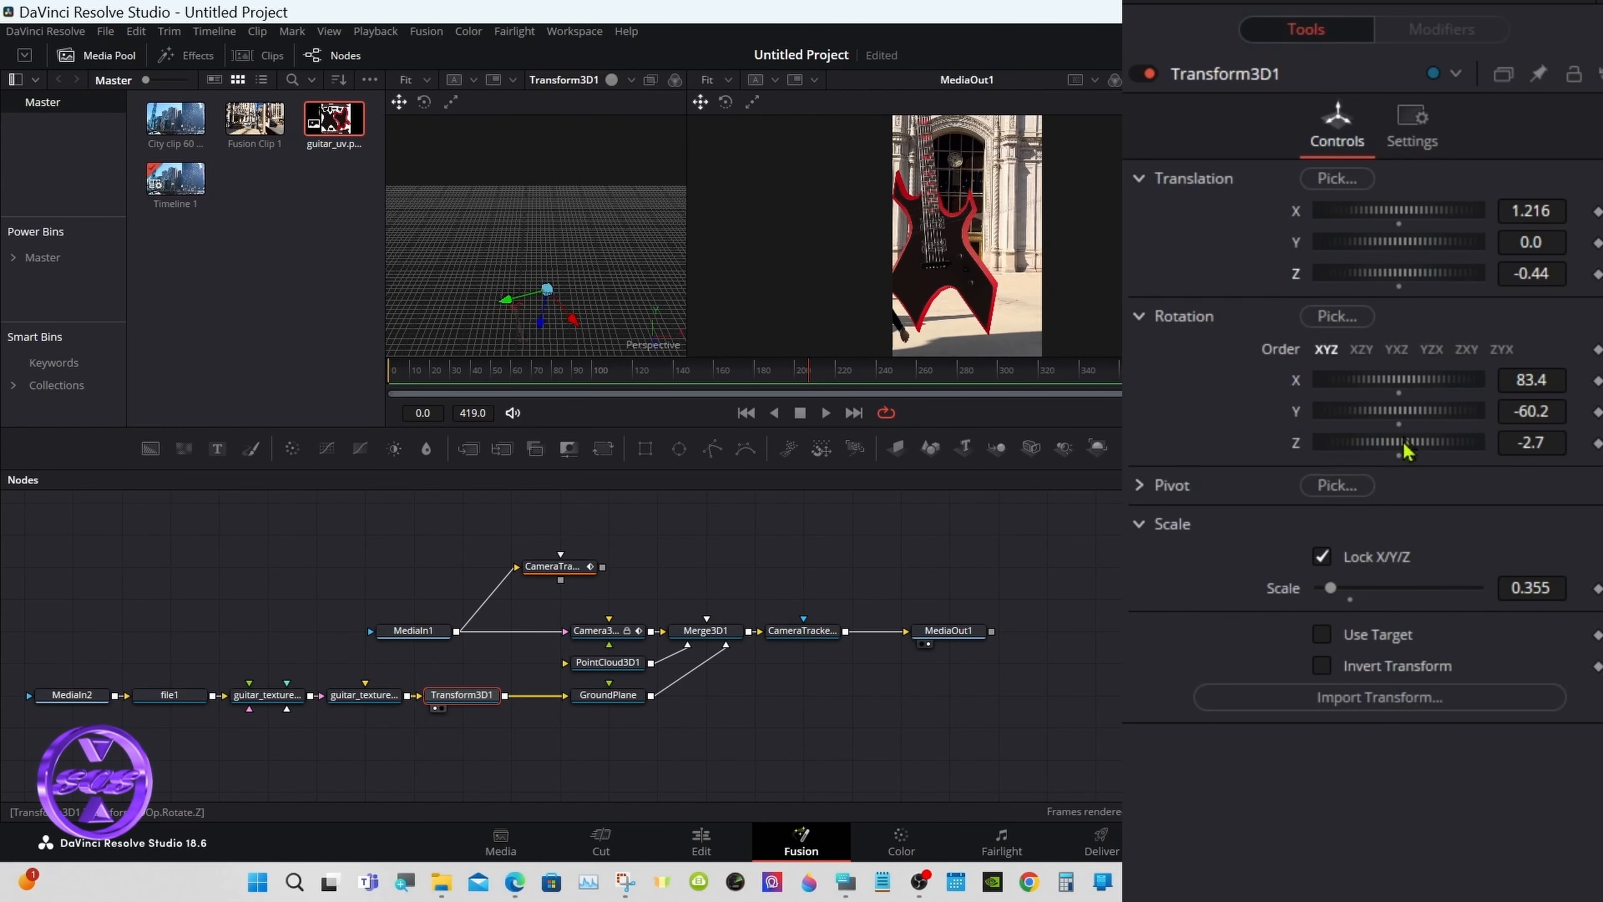
drag(1330, 588, 1322, 588)
drag(1425, 218, 1402, 216)
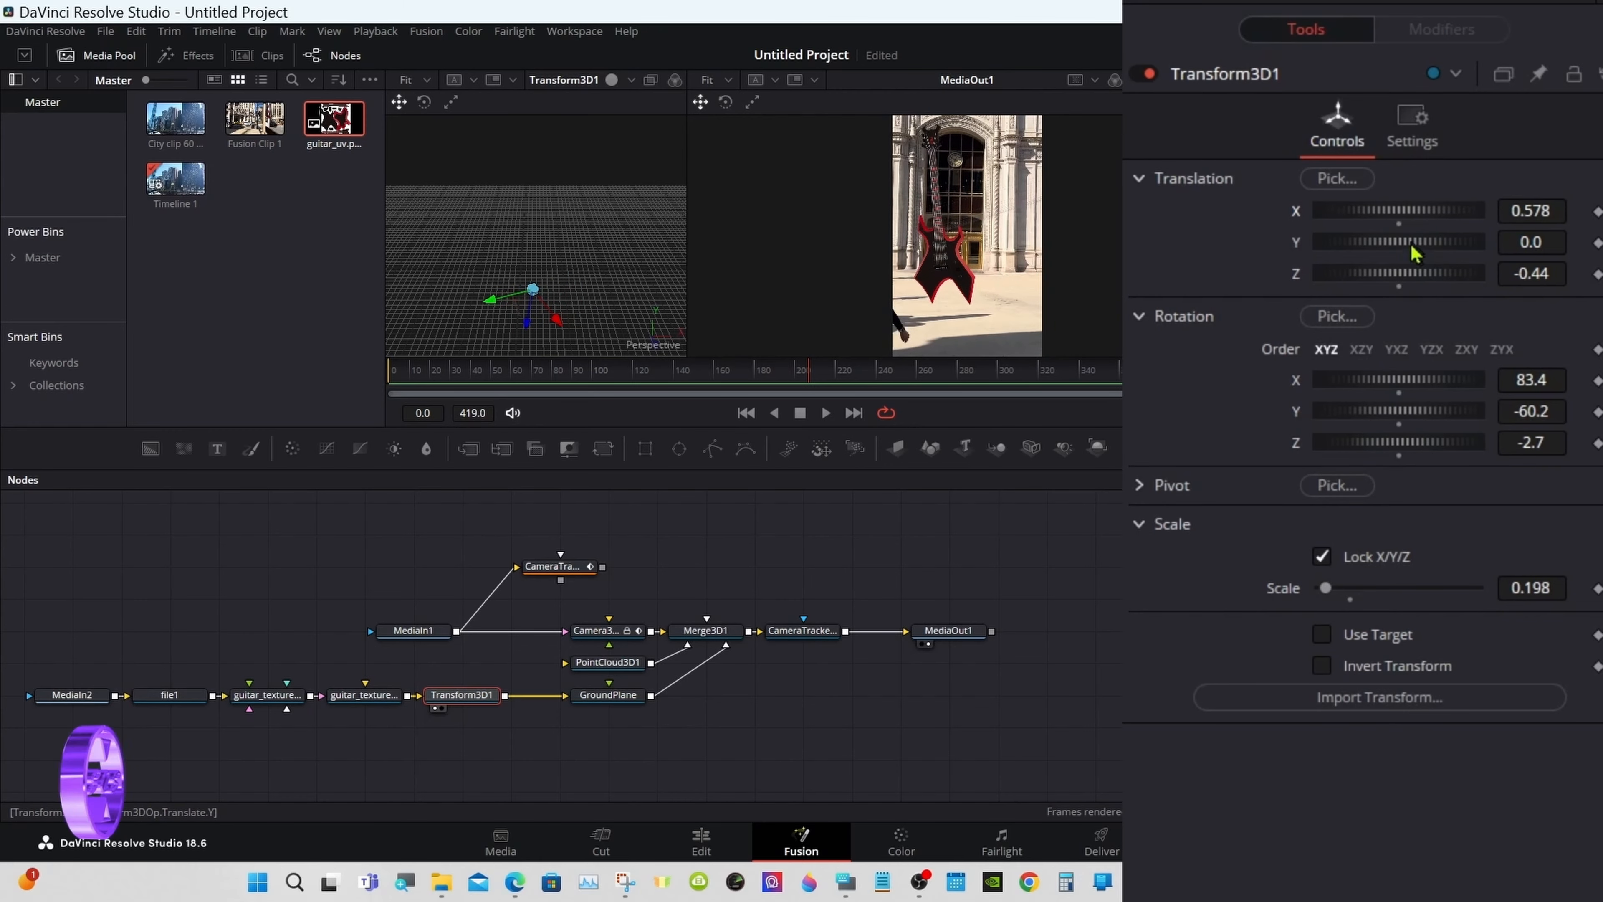
drag(1405, 380, 1430, 417)
drag(1547, 589, 1539, 590)
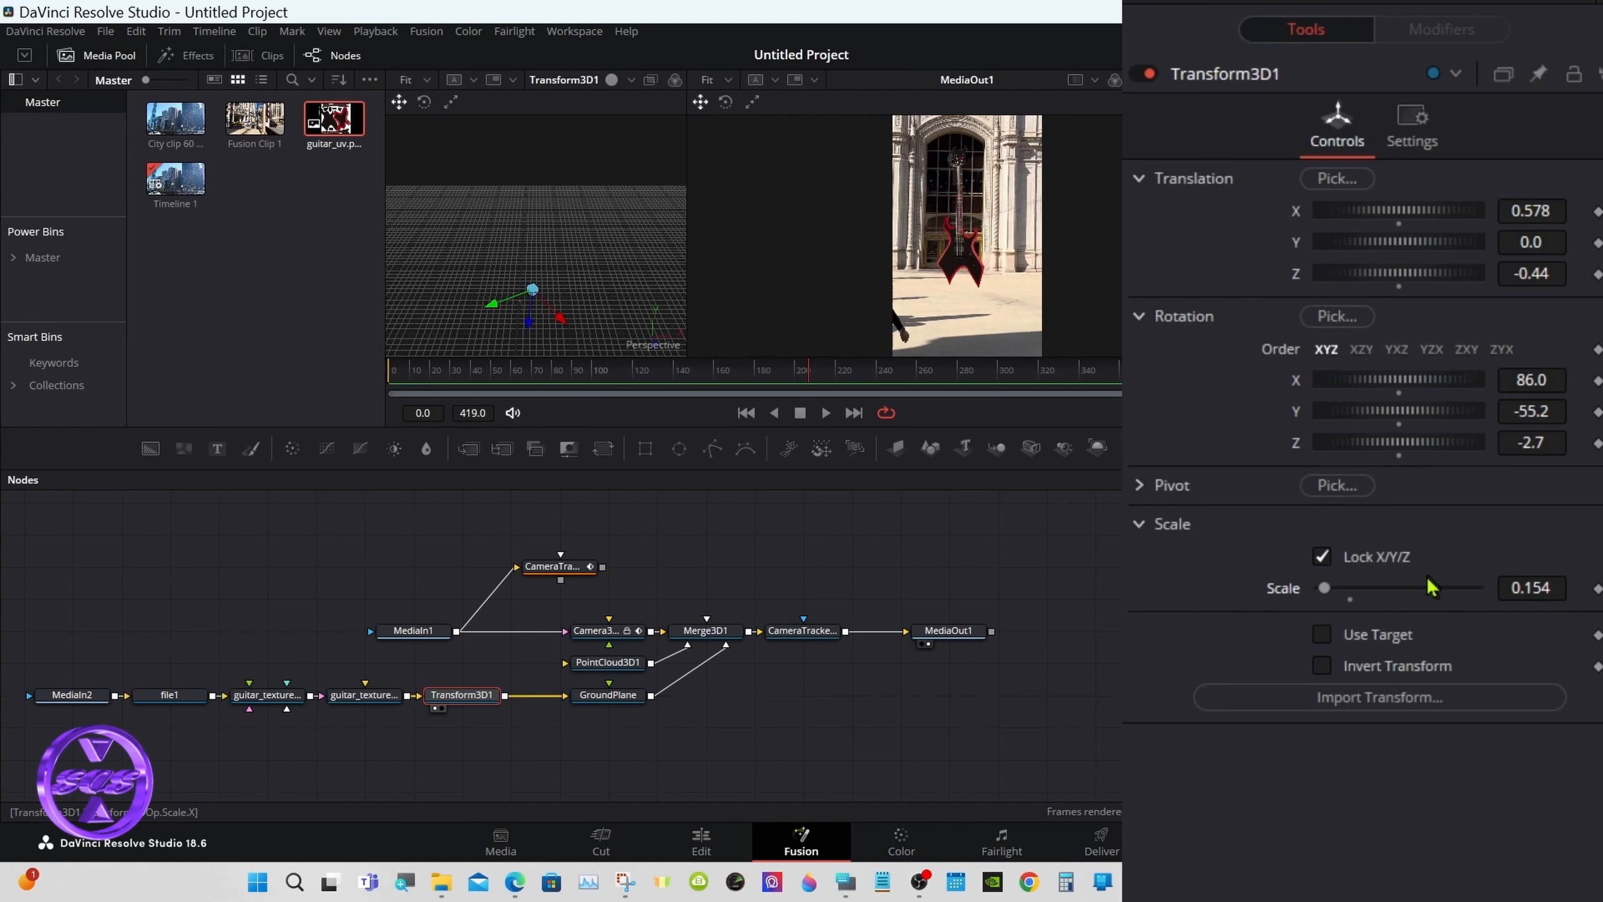
Step: Shift the guitar left to X 0.462 and set its Translation Z to -0.24
drag(1429, 224, 1416, 238)
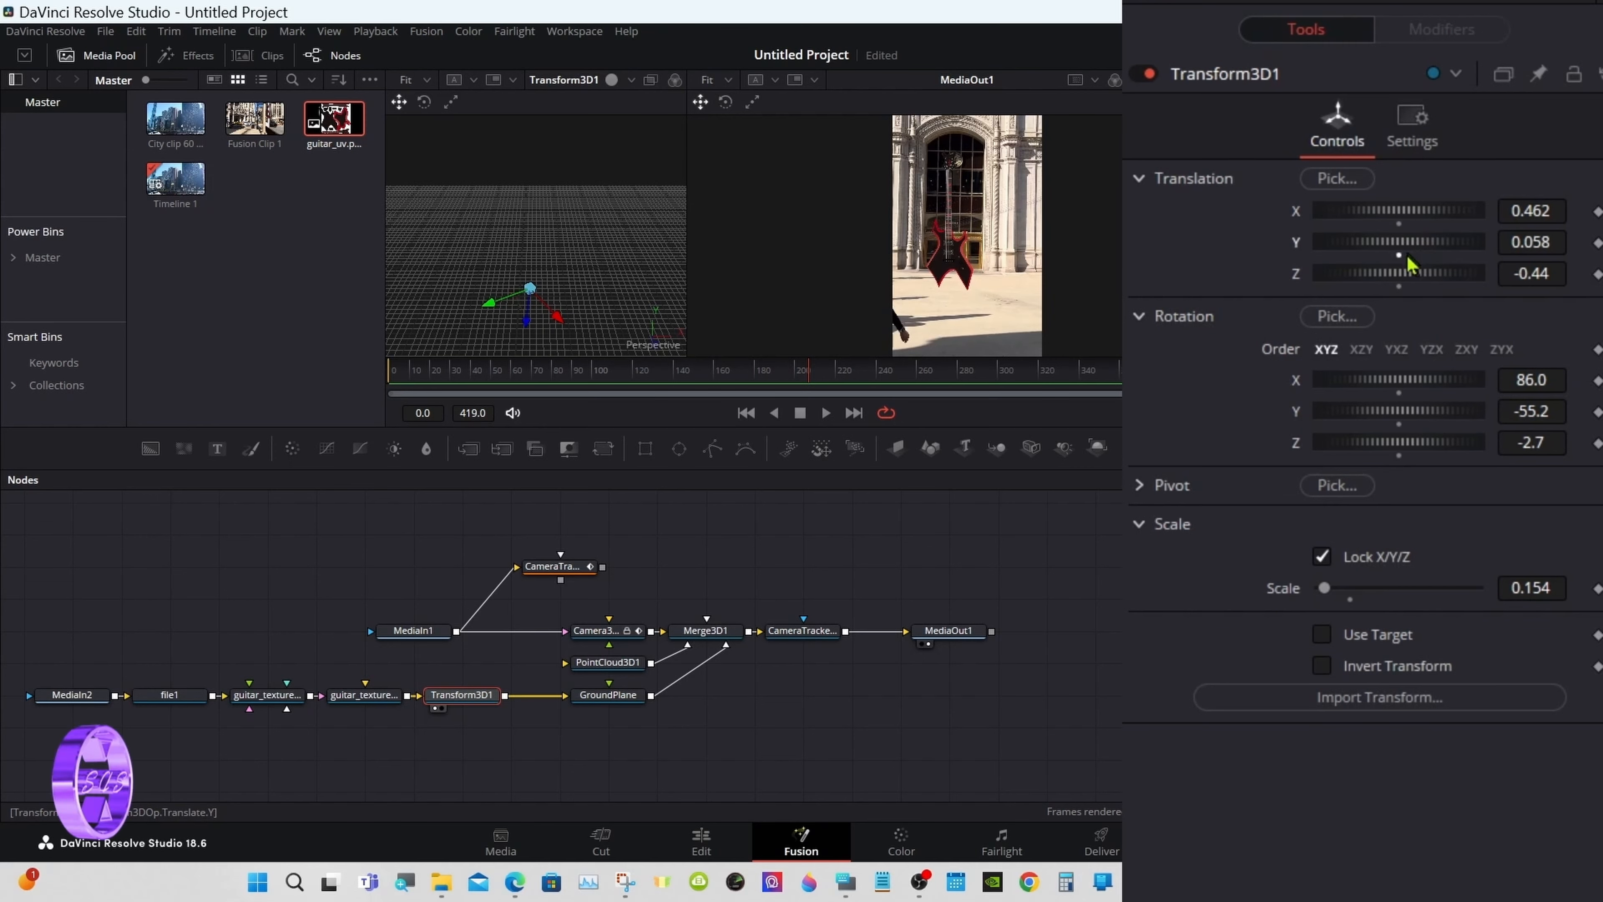
key(ctrl+z)
key(ctrl+z)
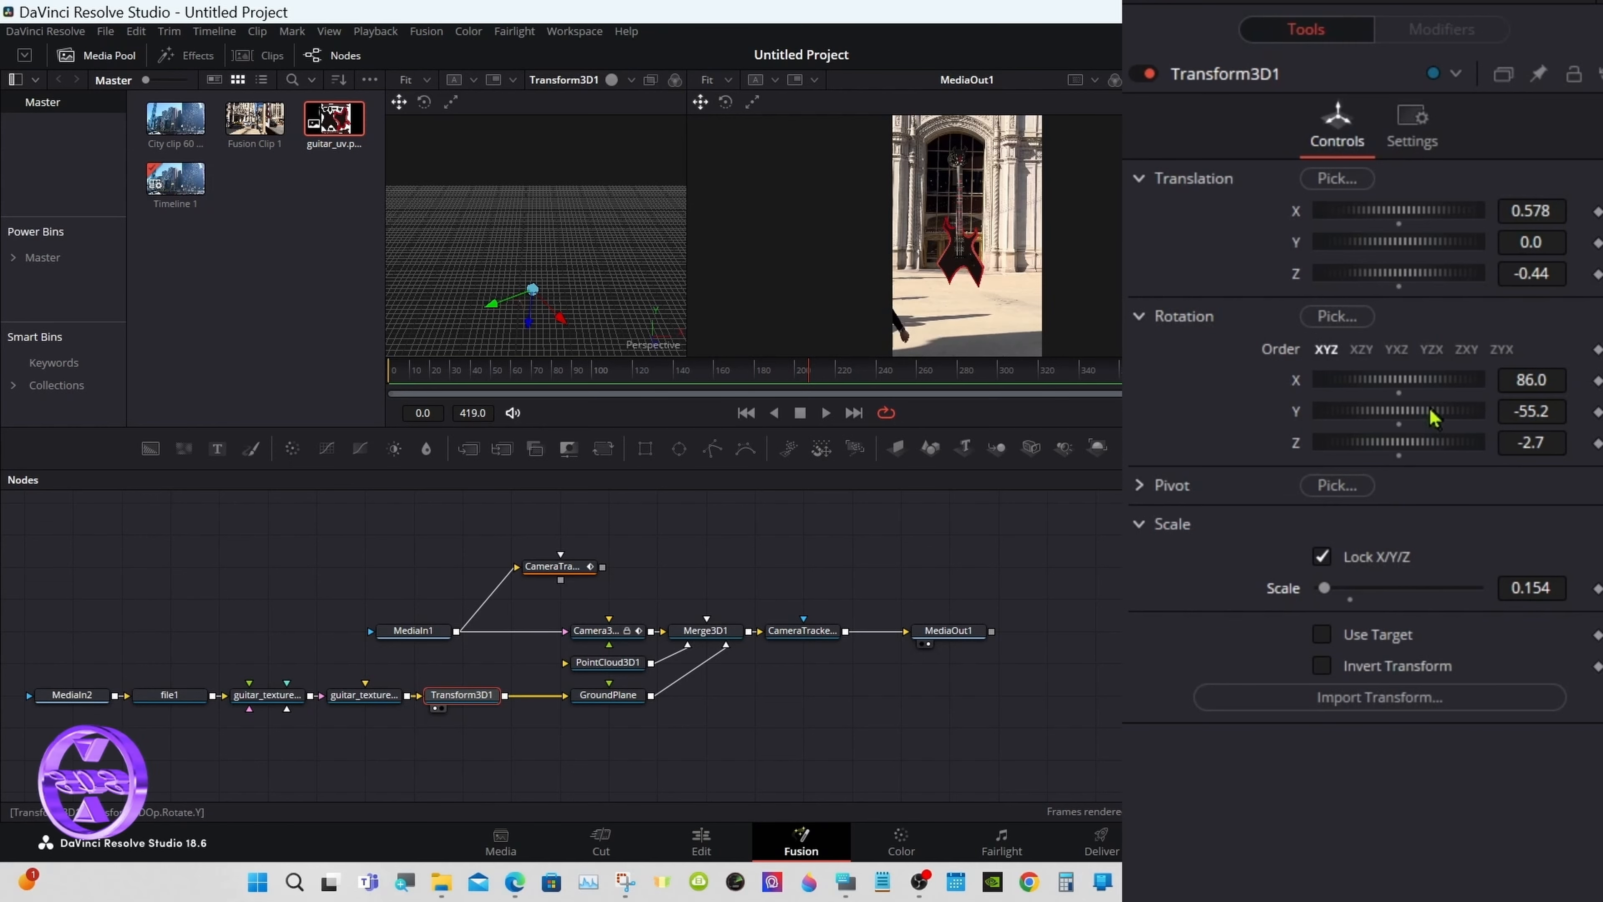
drag(1427, 218, 1403, 274)
click(1399, 255)
click(1557, 274)
key(BackSpace)
key(BackSpace)
text(24)
Step: In the enlarged output view, nudge the guitar right, tilt it and shrink it to 0.143
click(1207, 80)
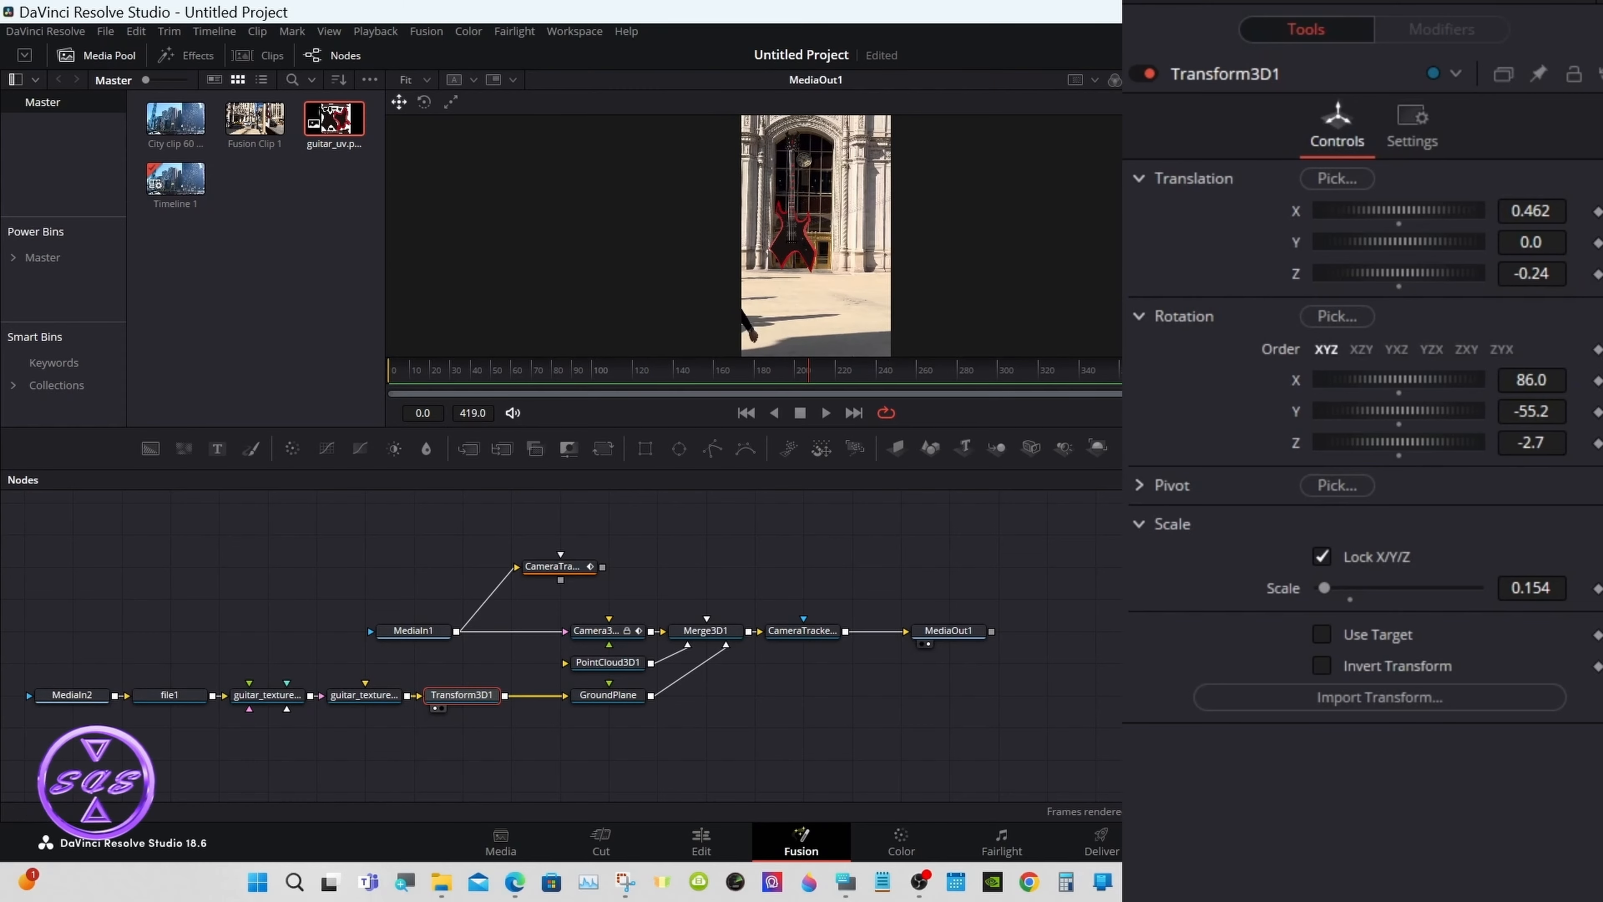
drag(992, 472, 994, 699)
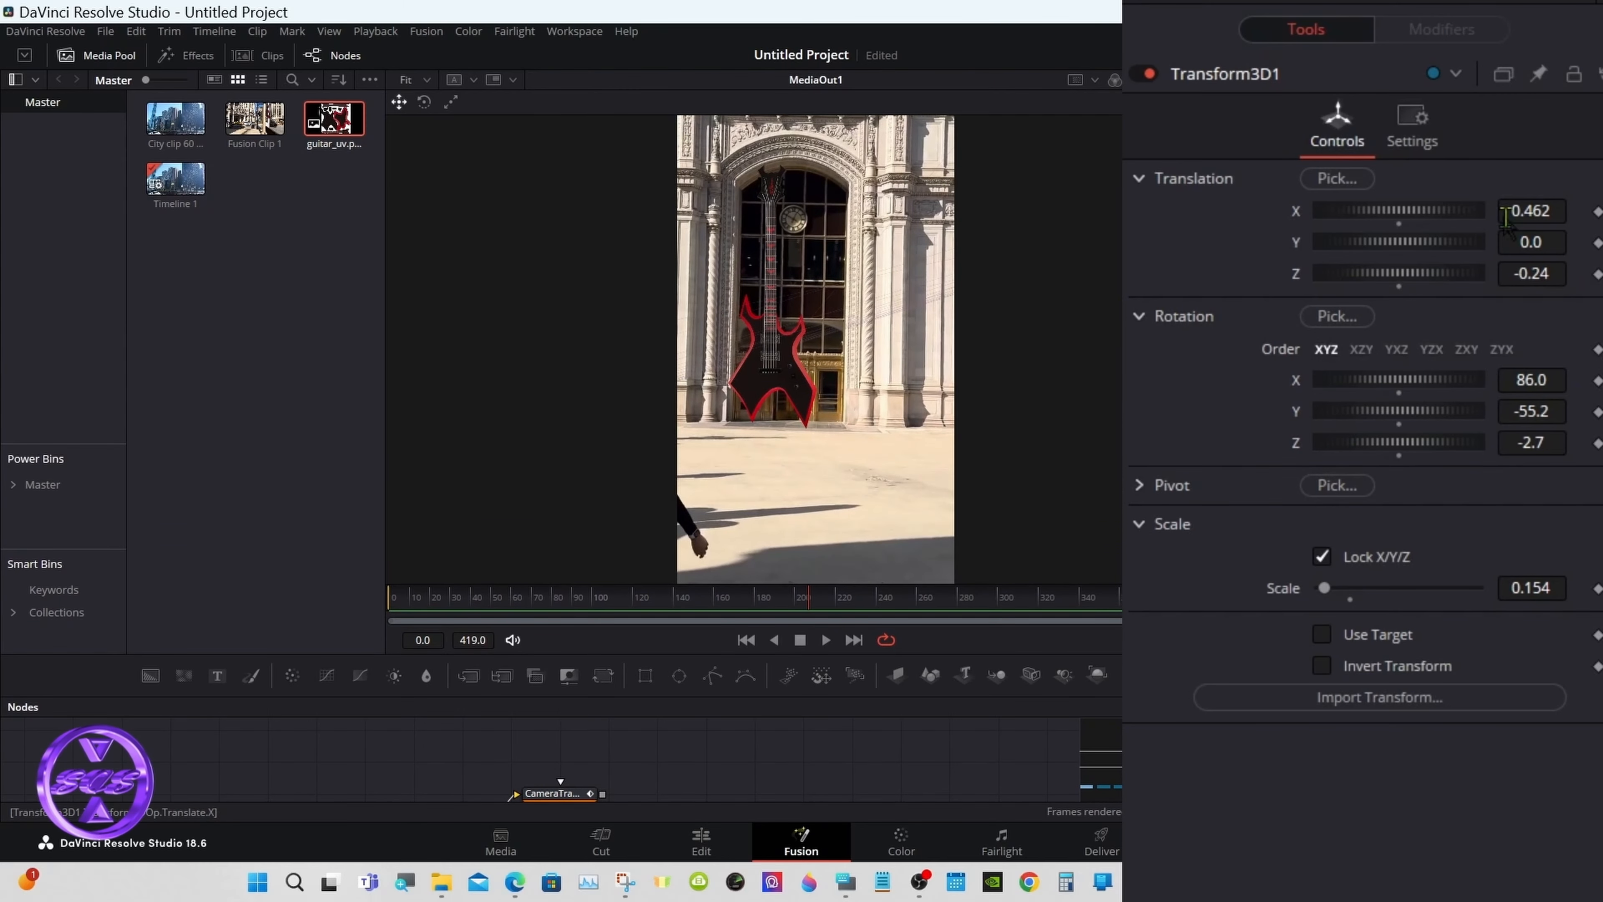
drag(1511, 208, 1562, 216)
drag(1531, 442, 1528, 474)
drag(1539, 586, 1540, 597)
Step: View Merge3D1's 3D scene and return to two side-by-side viewers
drag(861, 696, 862, 523)
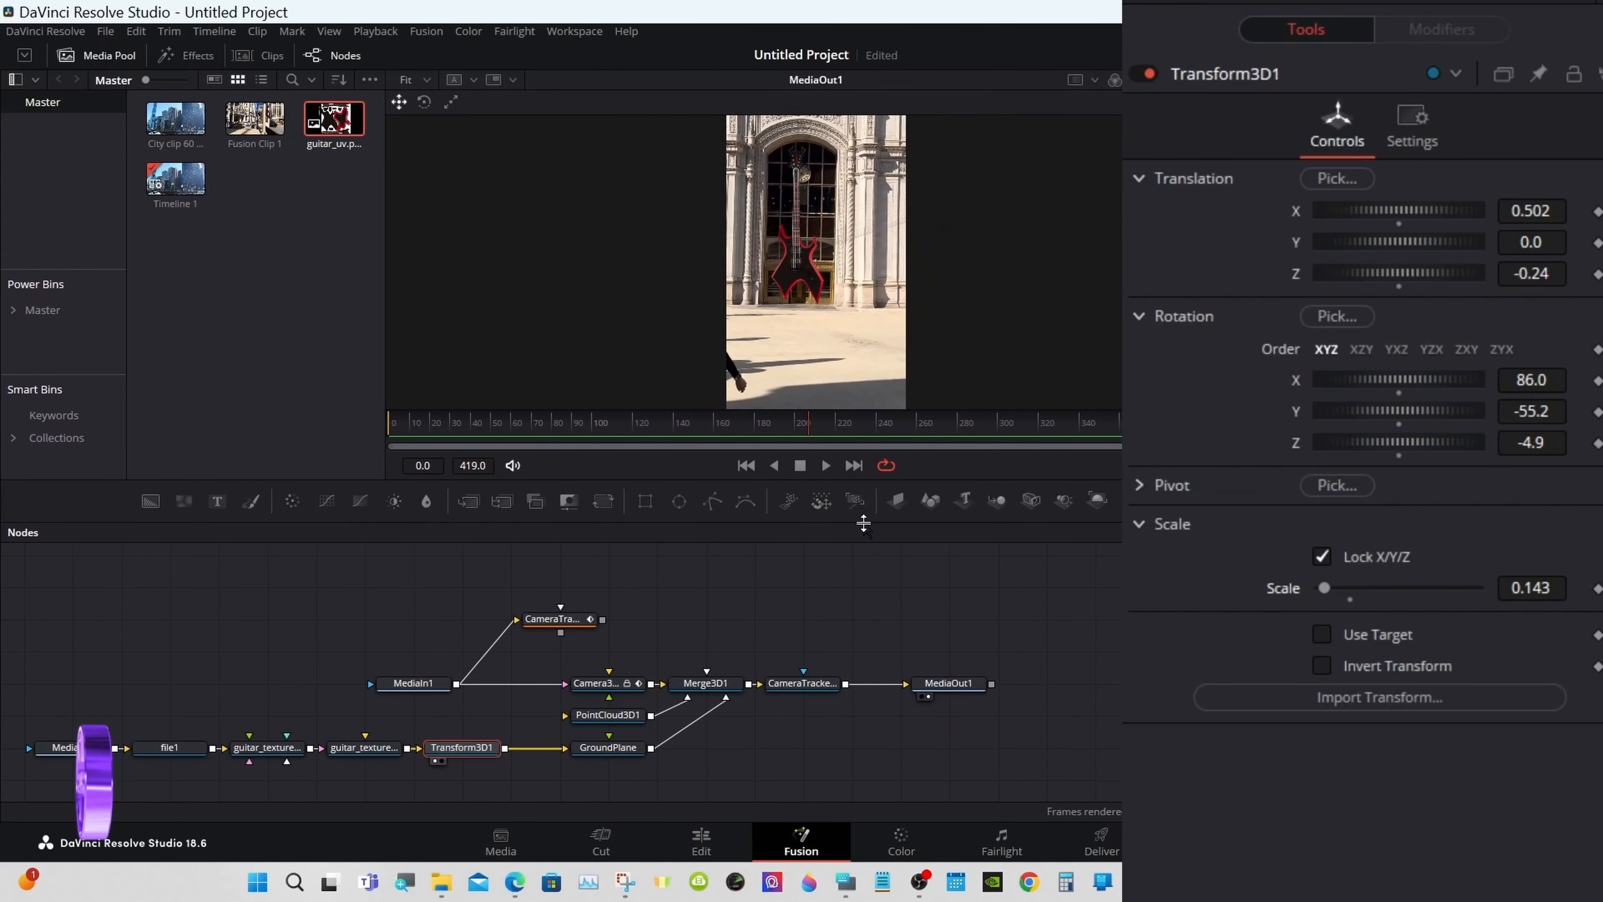
click(683, 686)
key(2)
click(1199, 80)
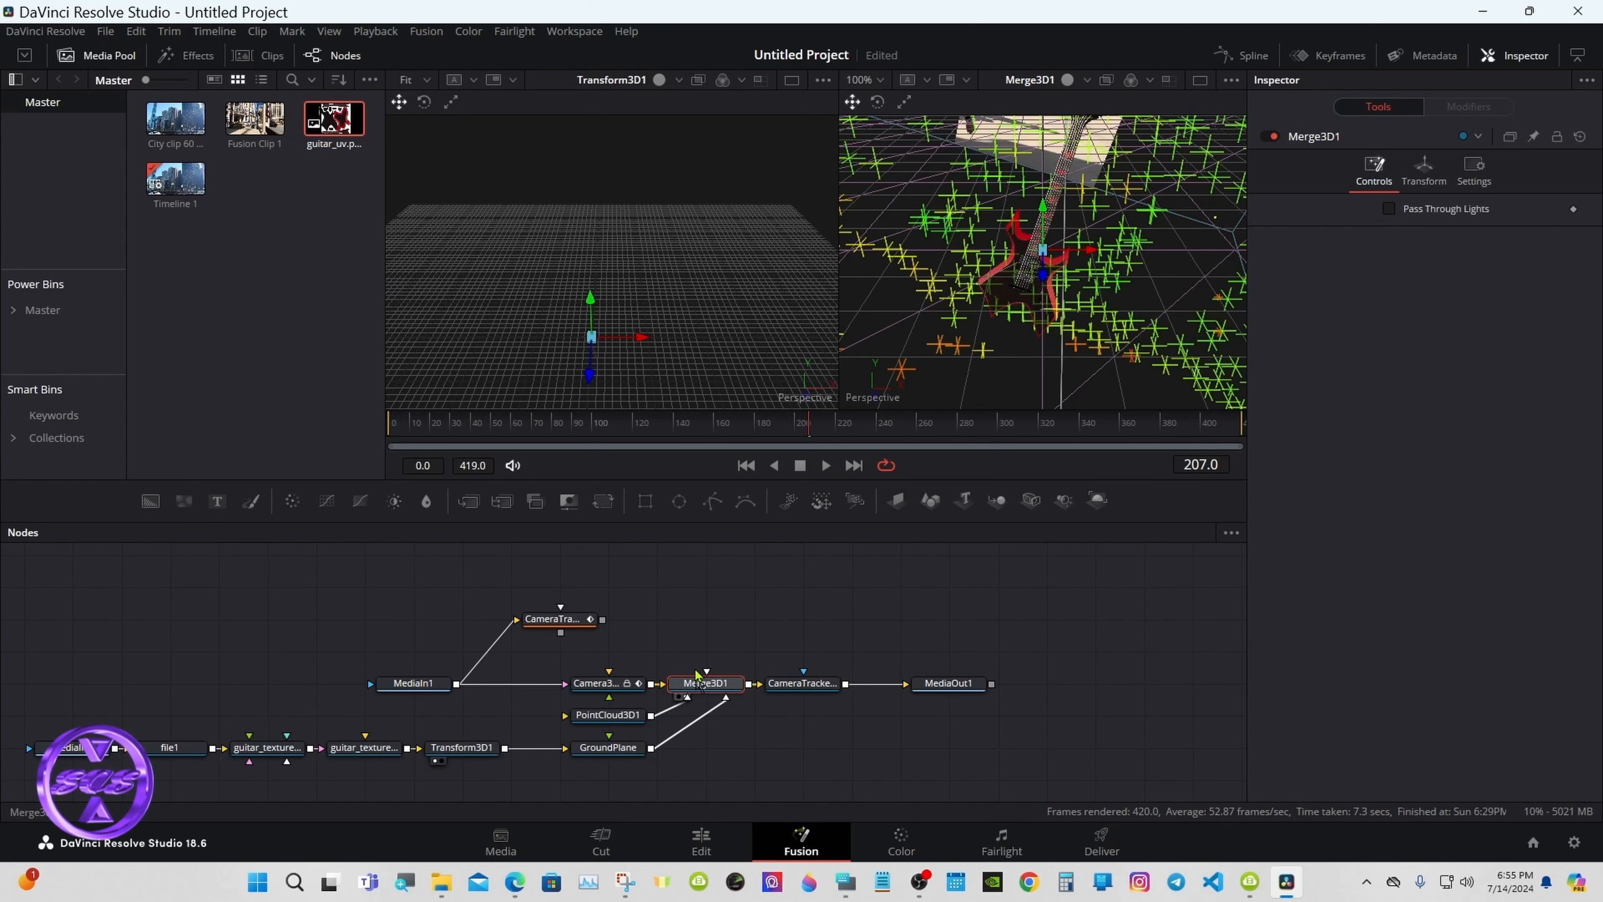
Step: Show Merge3D1 in the left viewer and MediaOut1 in the right, and orbit the 3D scene
drag(697, 676, 618, 284)
drag(941, 684, 966, 357)
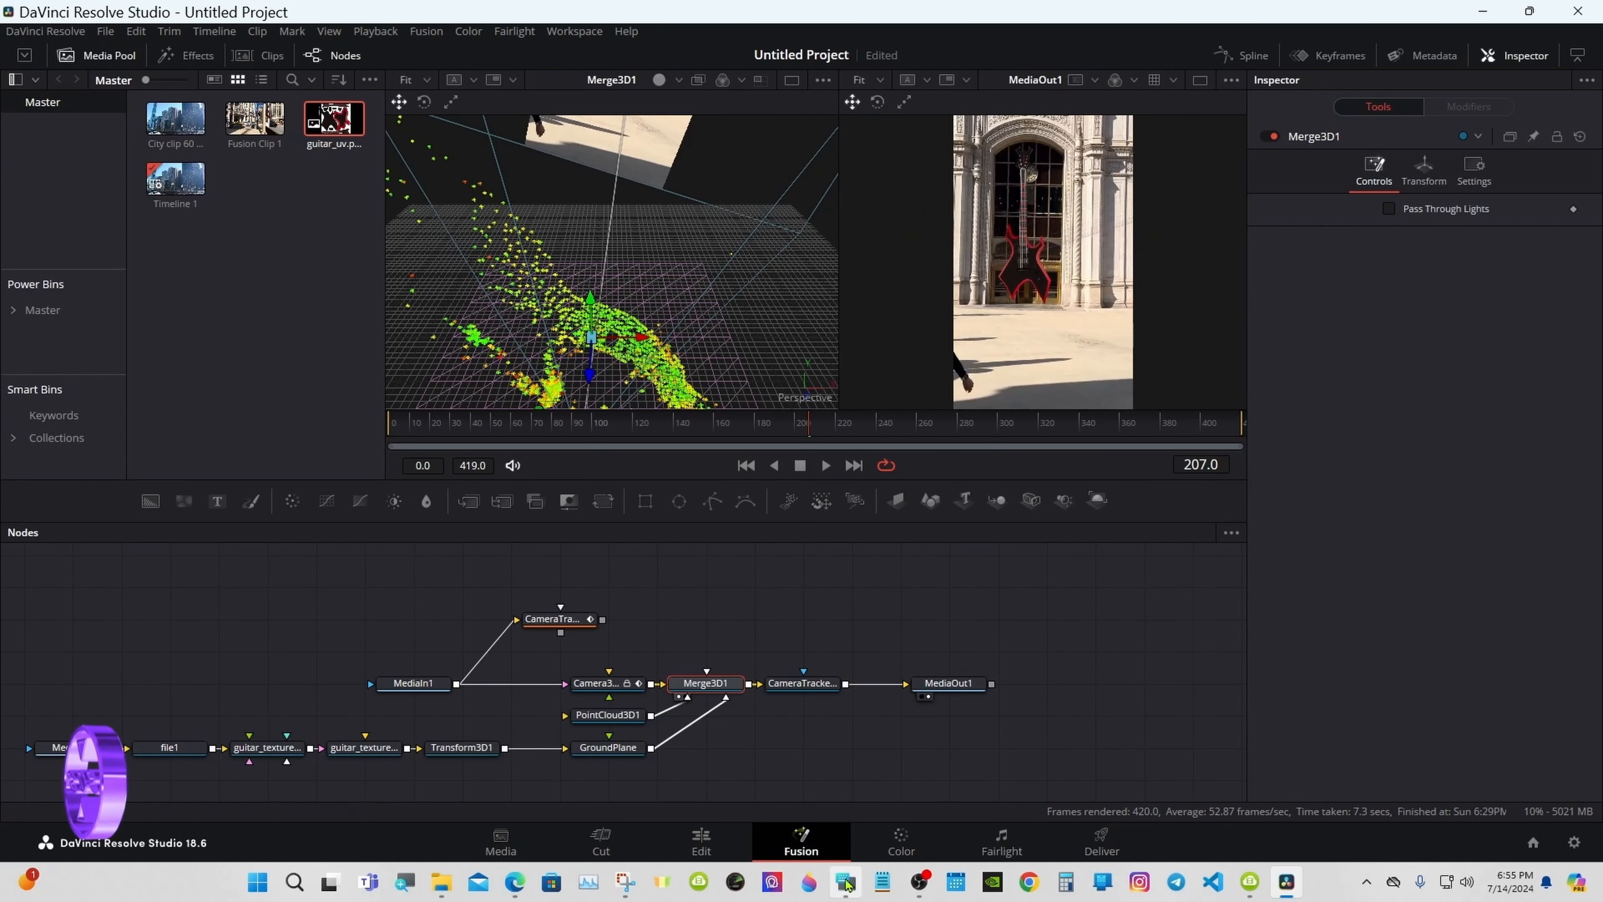
click(846, 882)
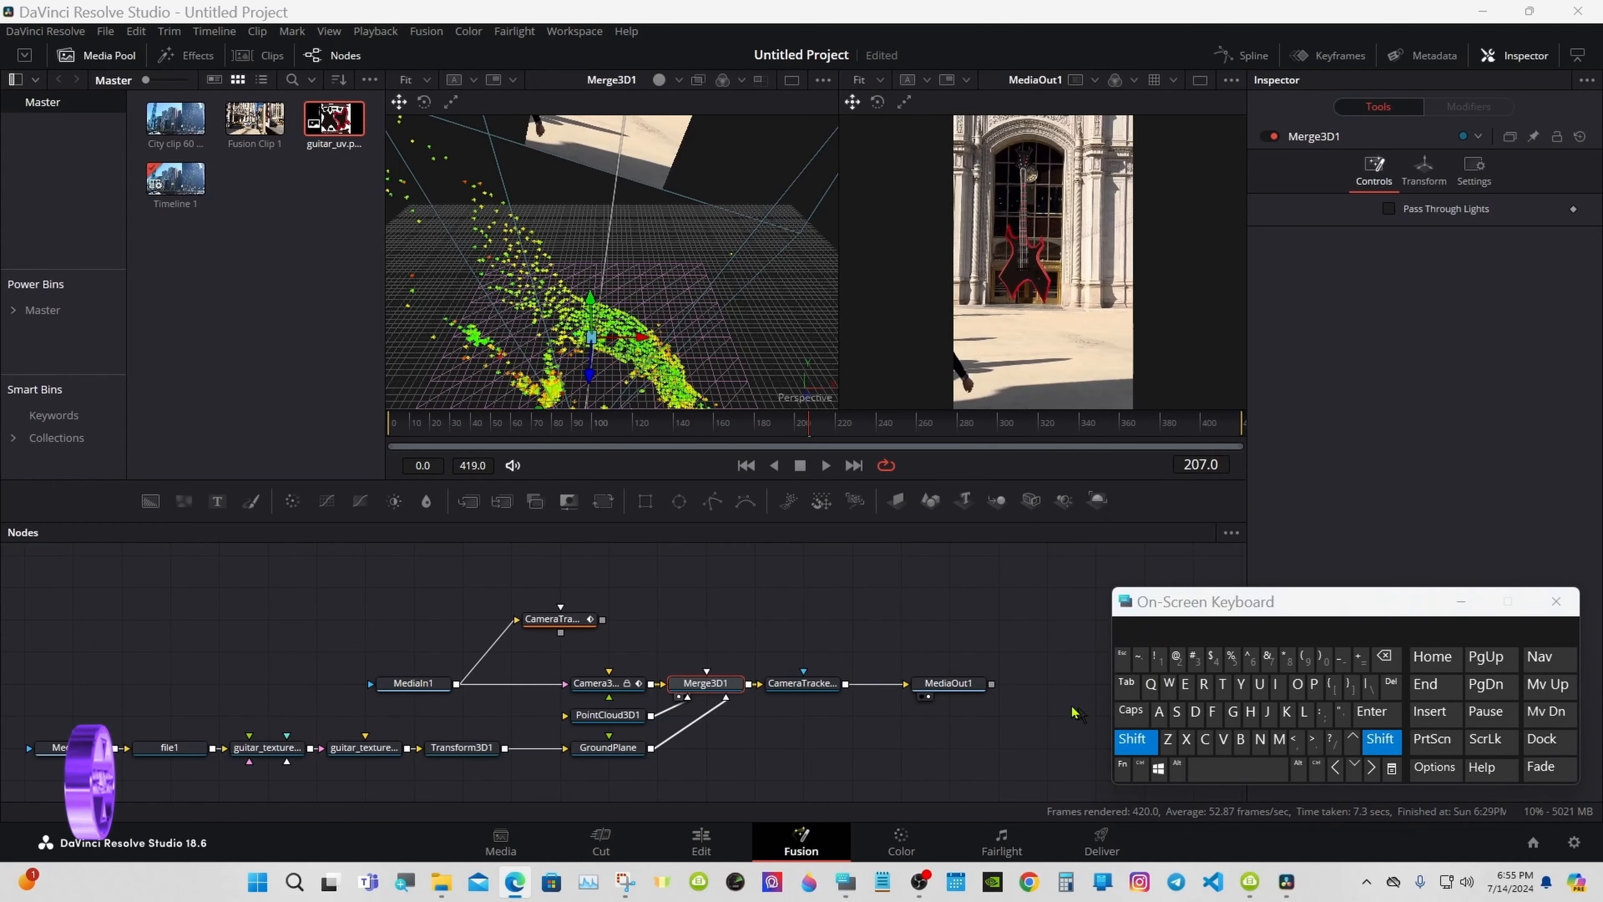
mouse_move(733, 323)
mouse_down()
mouse_move(776, 202)
mouse_move(783, 256)
mouse_move(871, 282)
mouse_move(833, 370)
mouse_move(729, 337)
mouse_up()
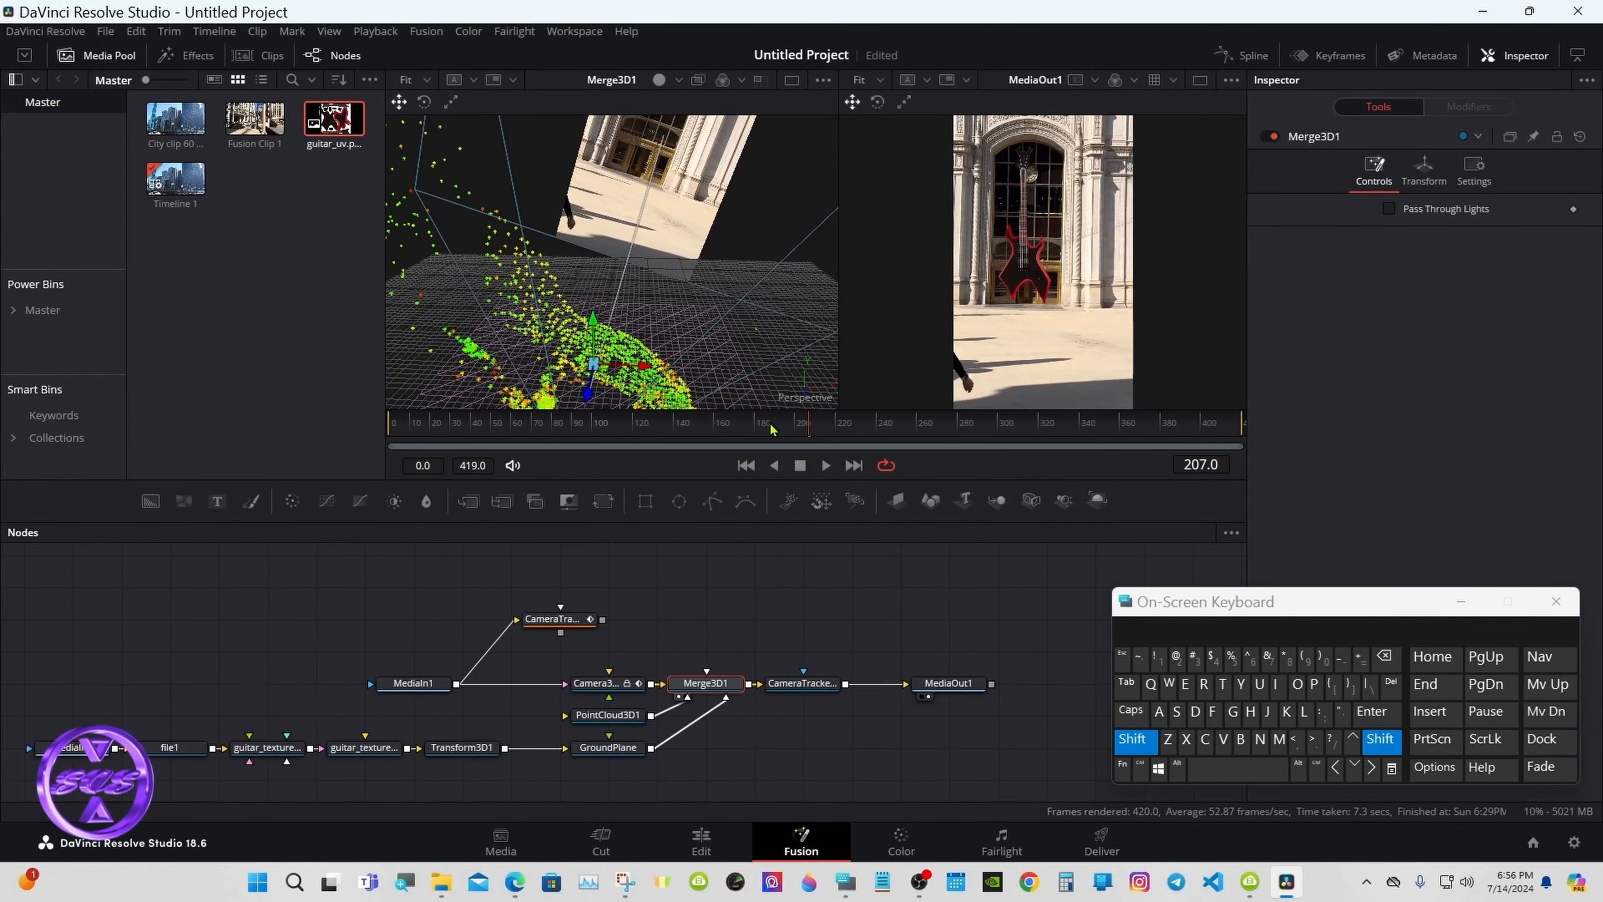
click(1121, 754)
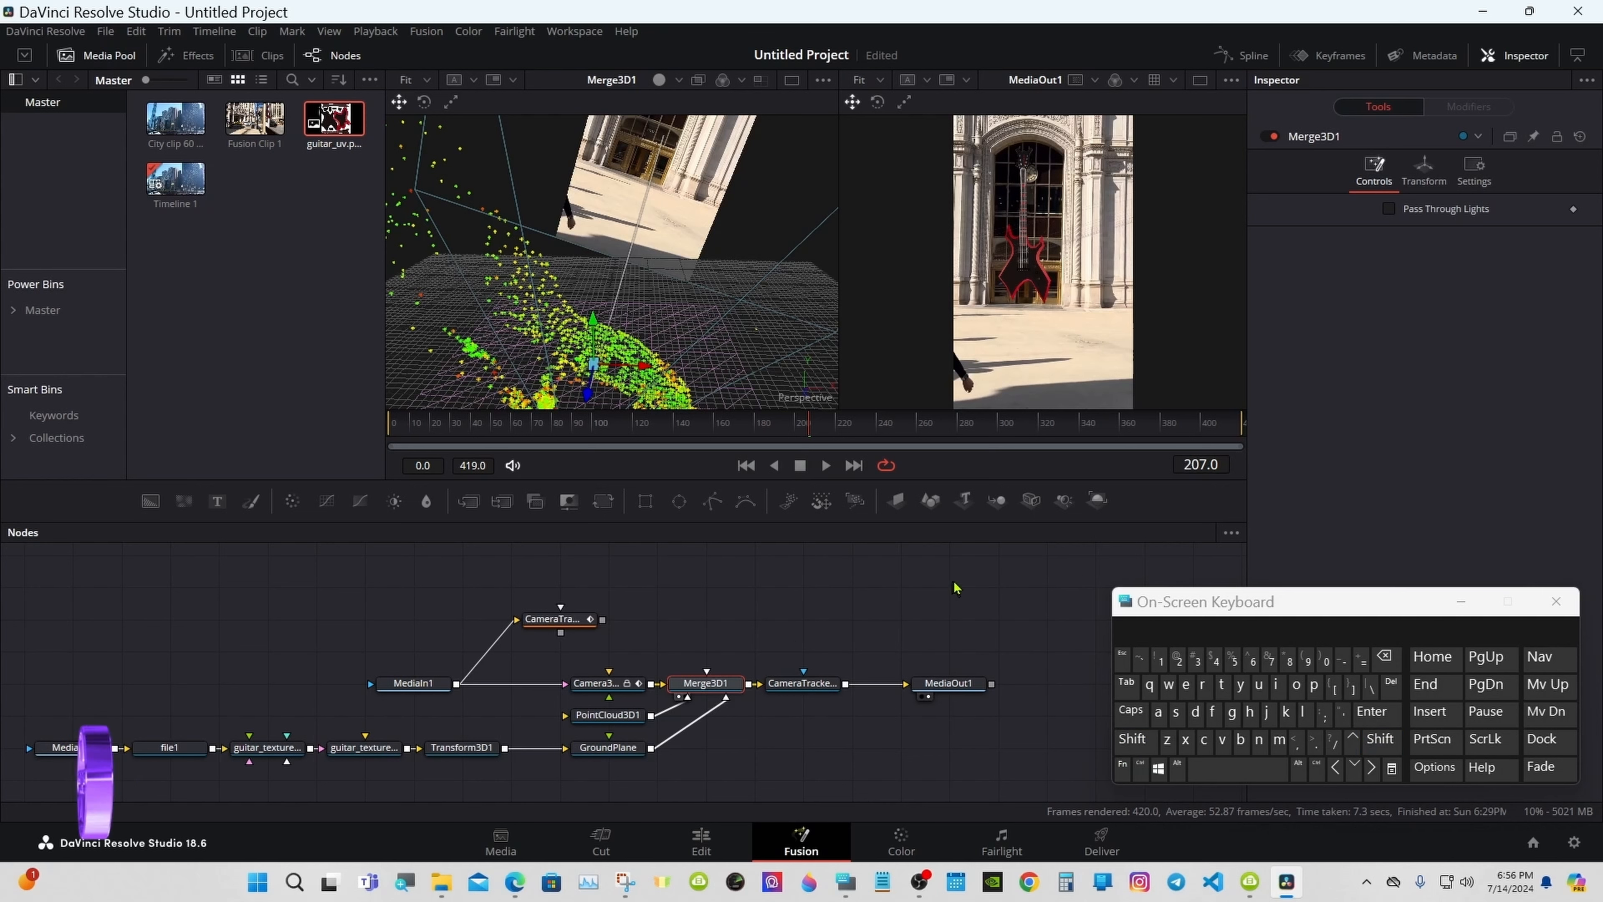
Step: Add an unconnected SpotLight1 node beside GroundPlane and show the renderer's Lighting settings
click(1065, 509)
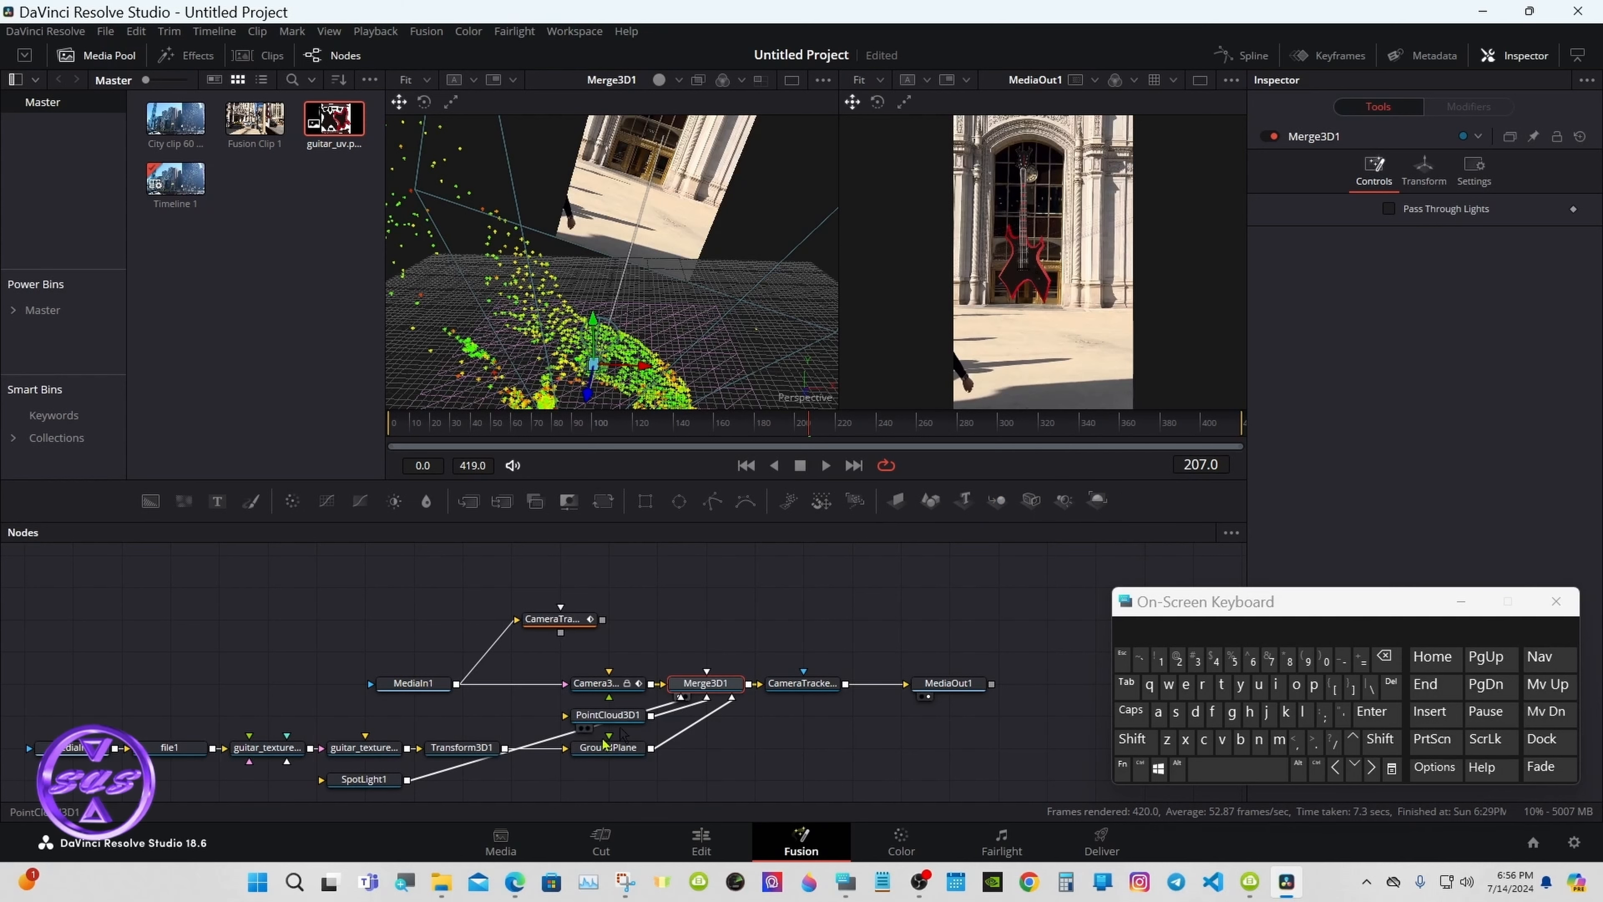
drag(353, 781, 728, 769)
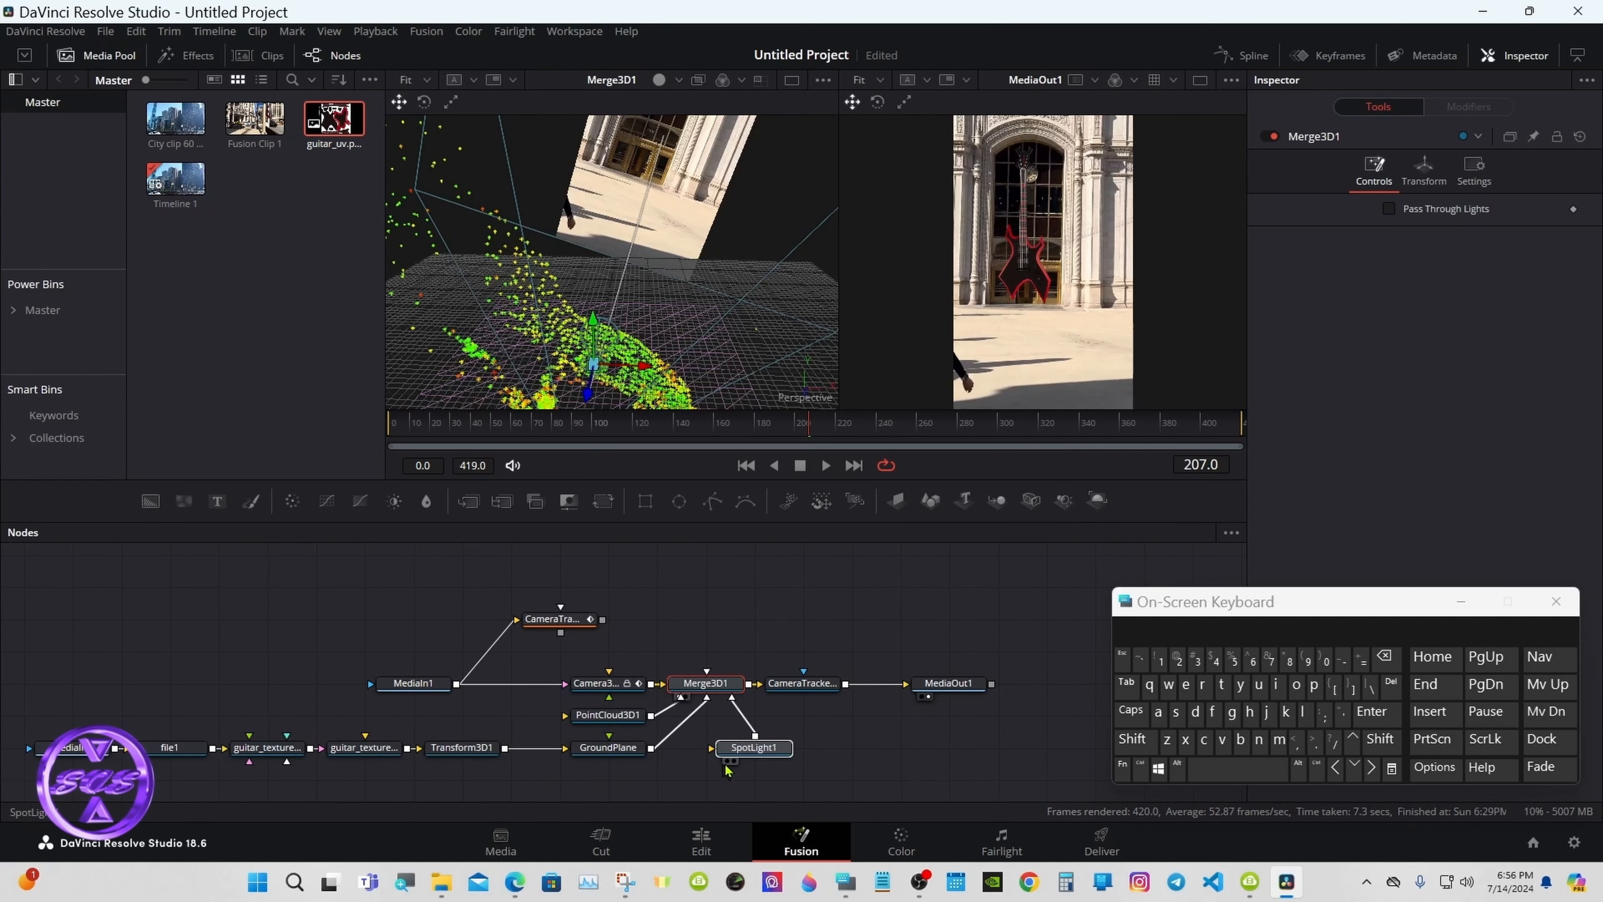
click(761, 753)
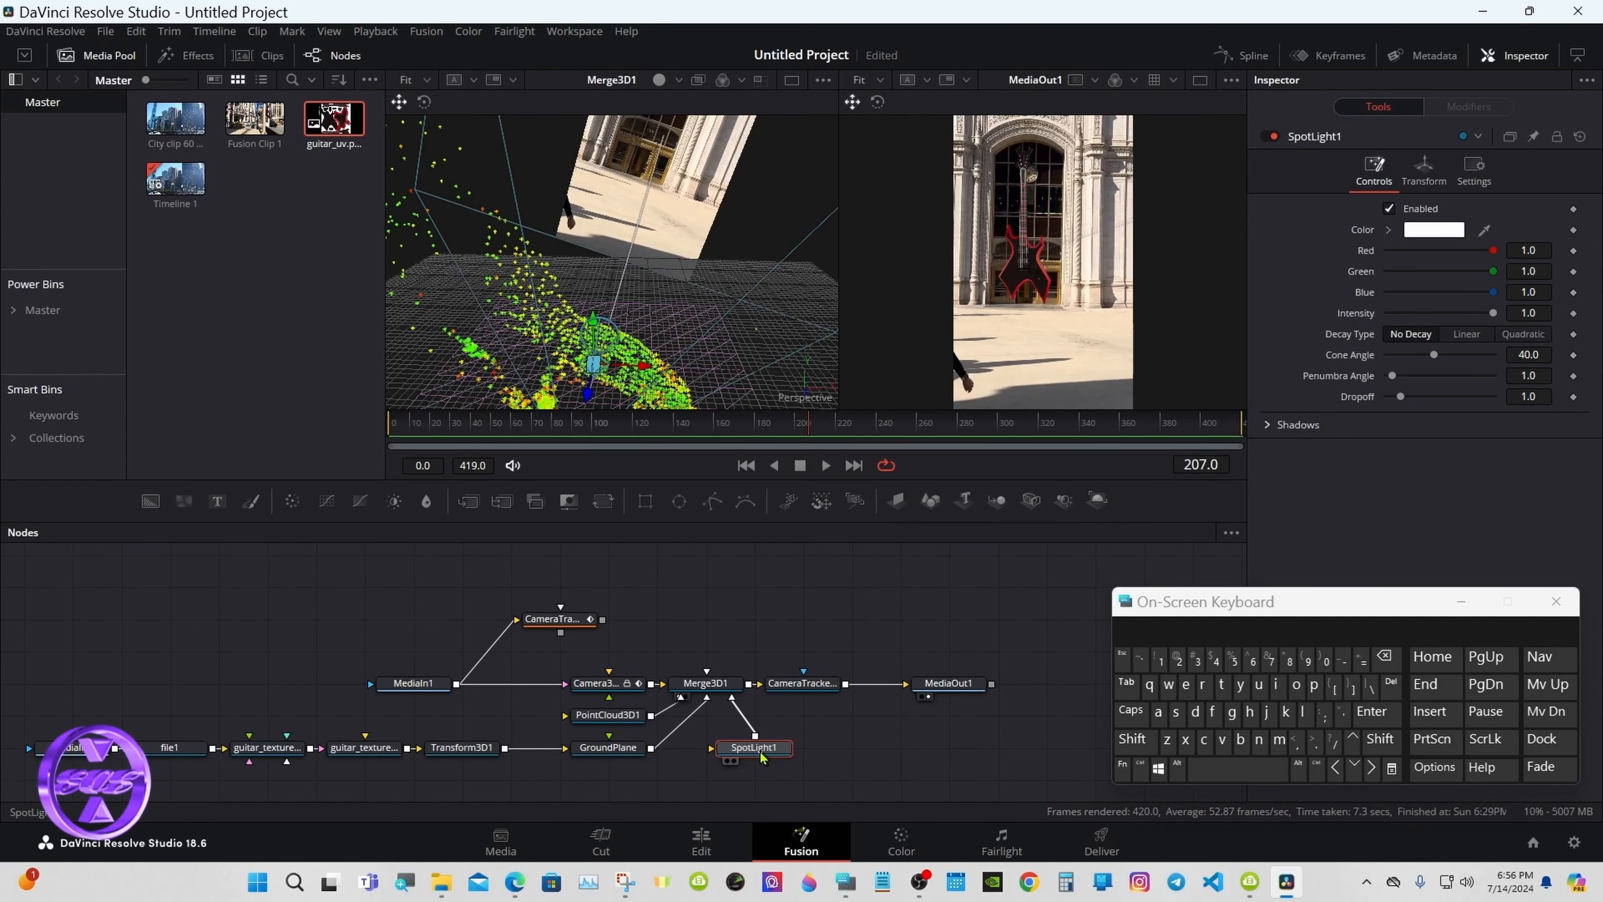
drag(745, 731, 742, 720)
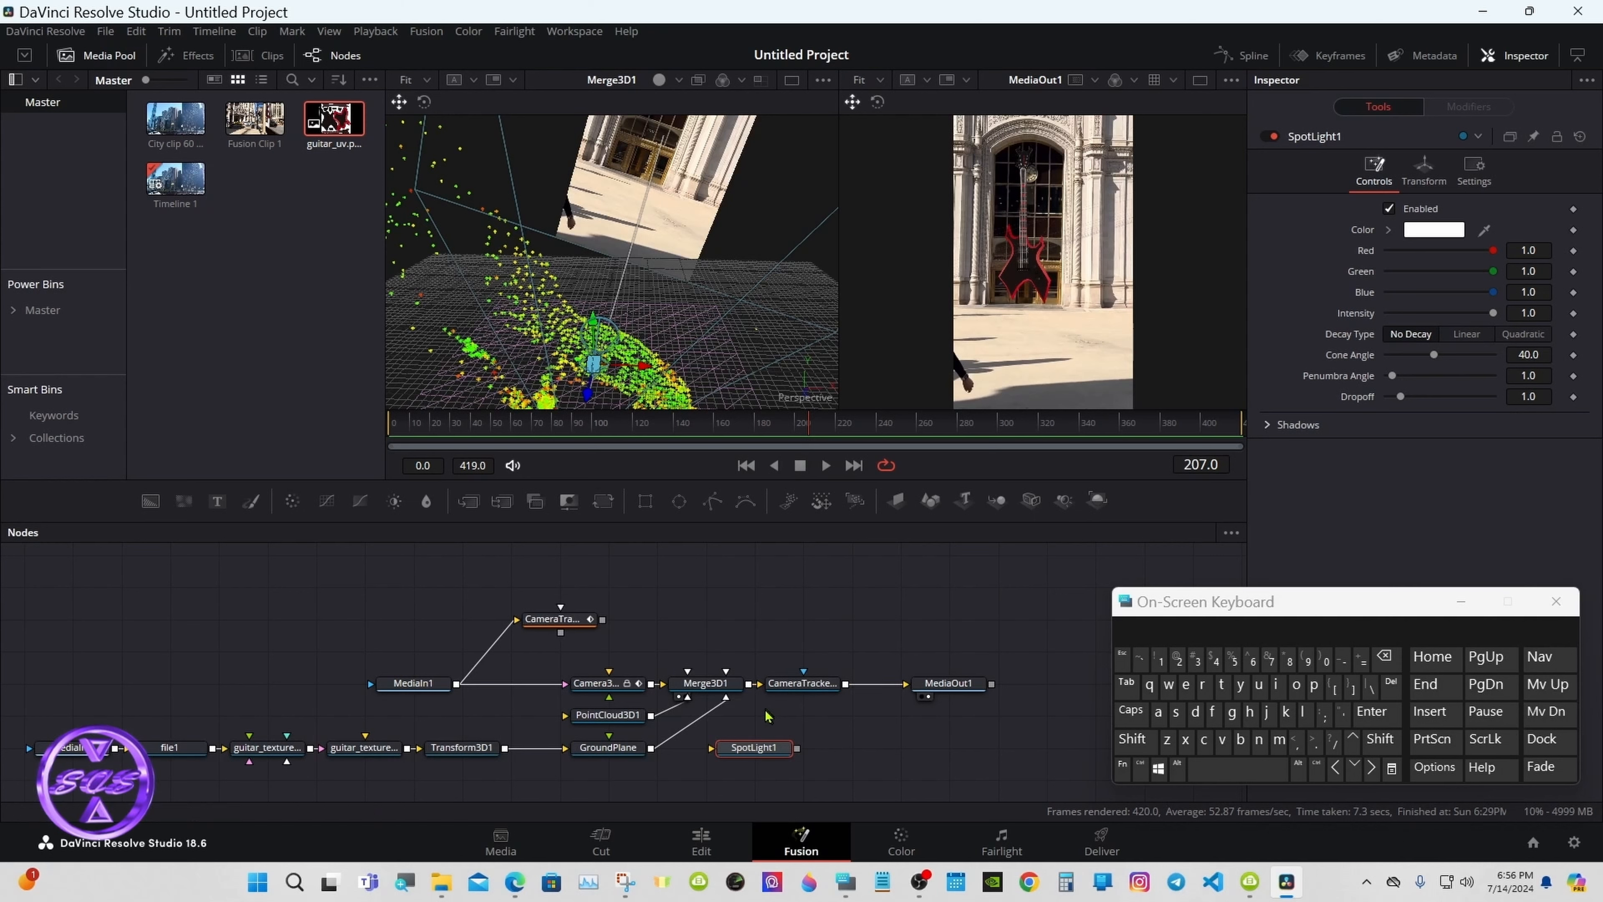
click(805, 690)
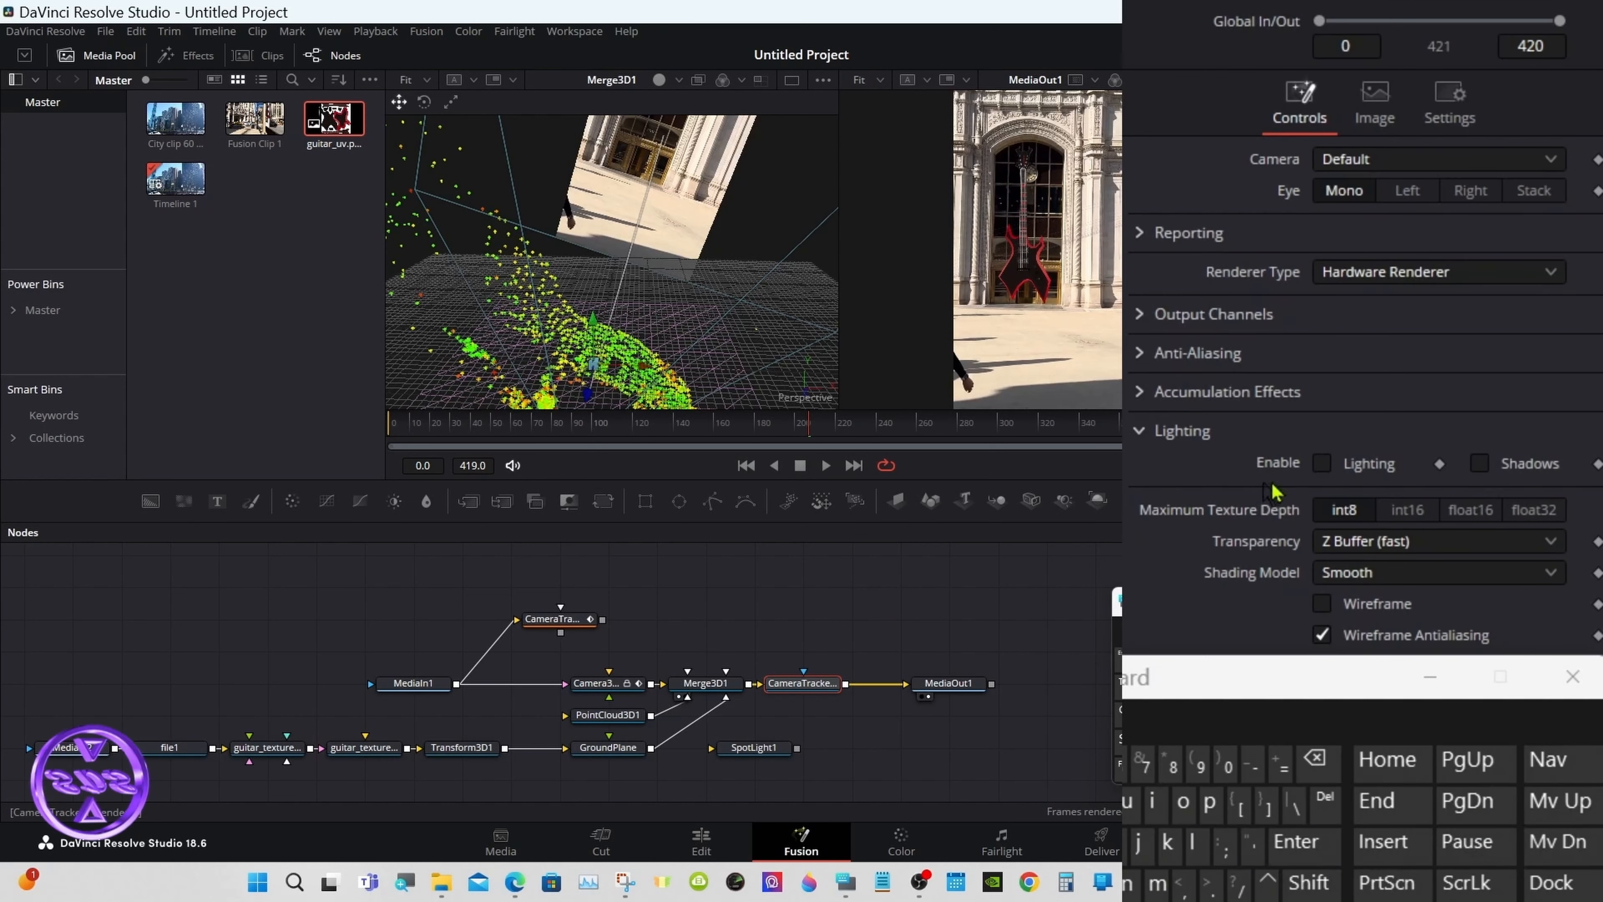
Step: Enable Lighting and Shadows on CameraTracker1_Renderer and connect SpotLight1 into Merge3D1
click(1323, 464)
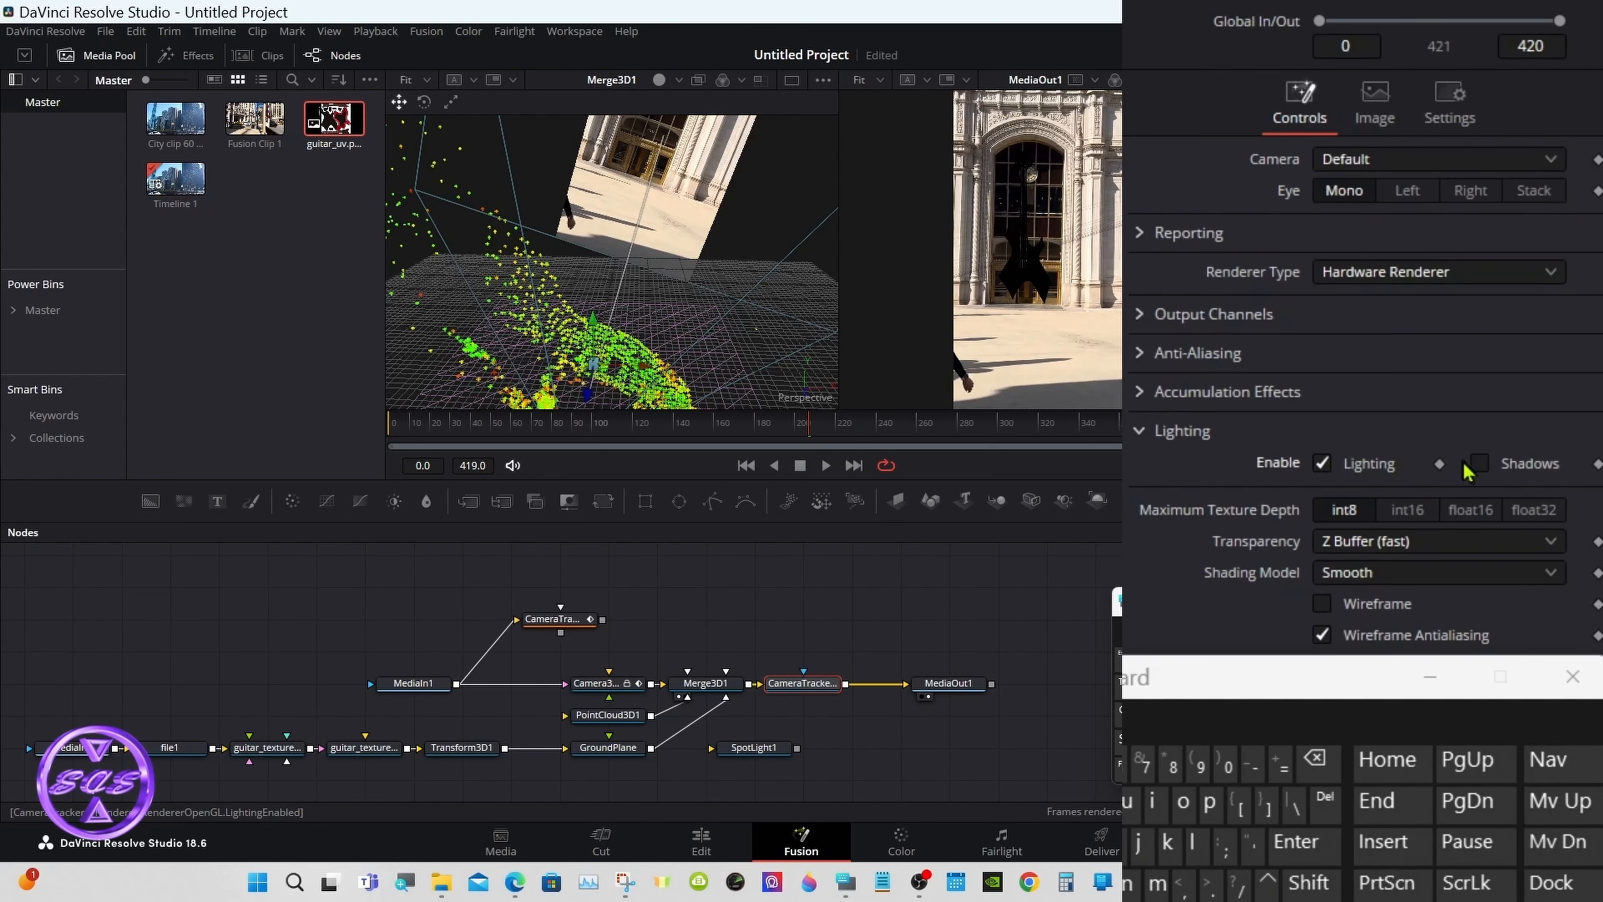
click(1479, 464)
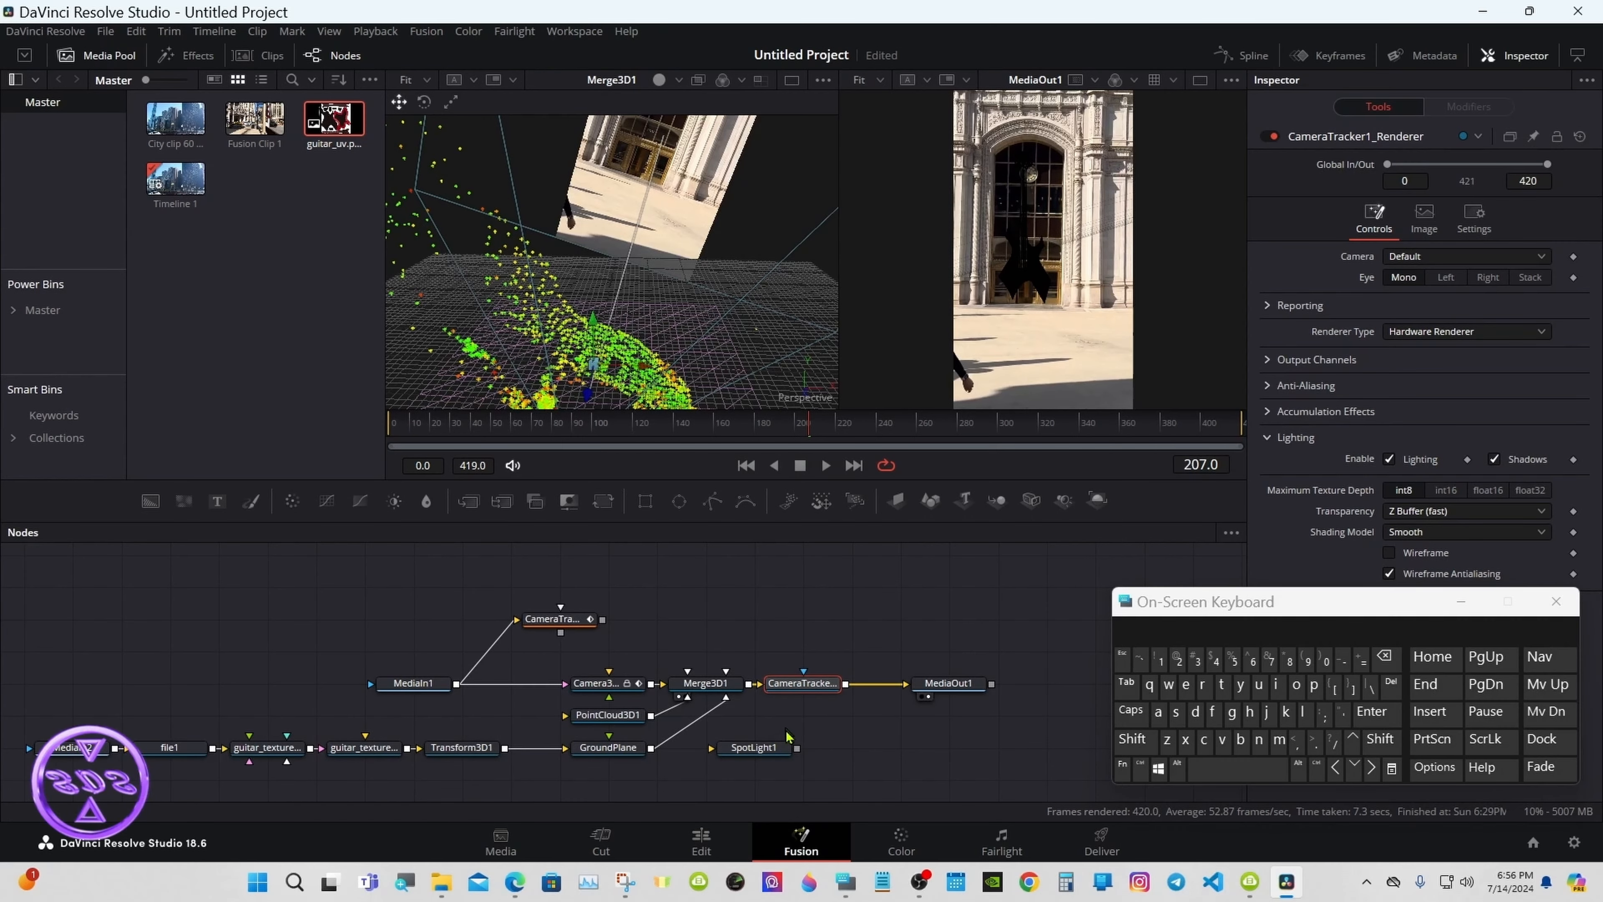
drag(797, 749, 722, 689)
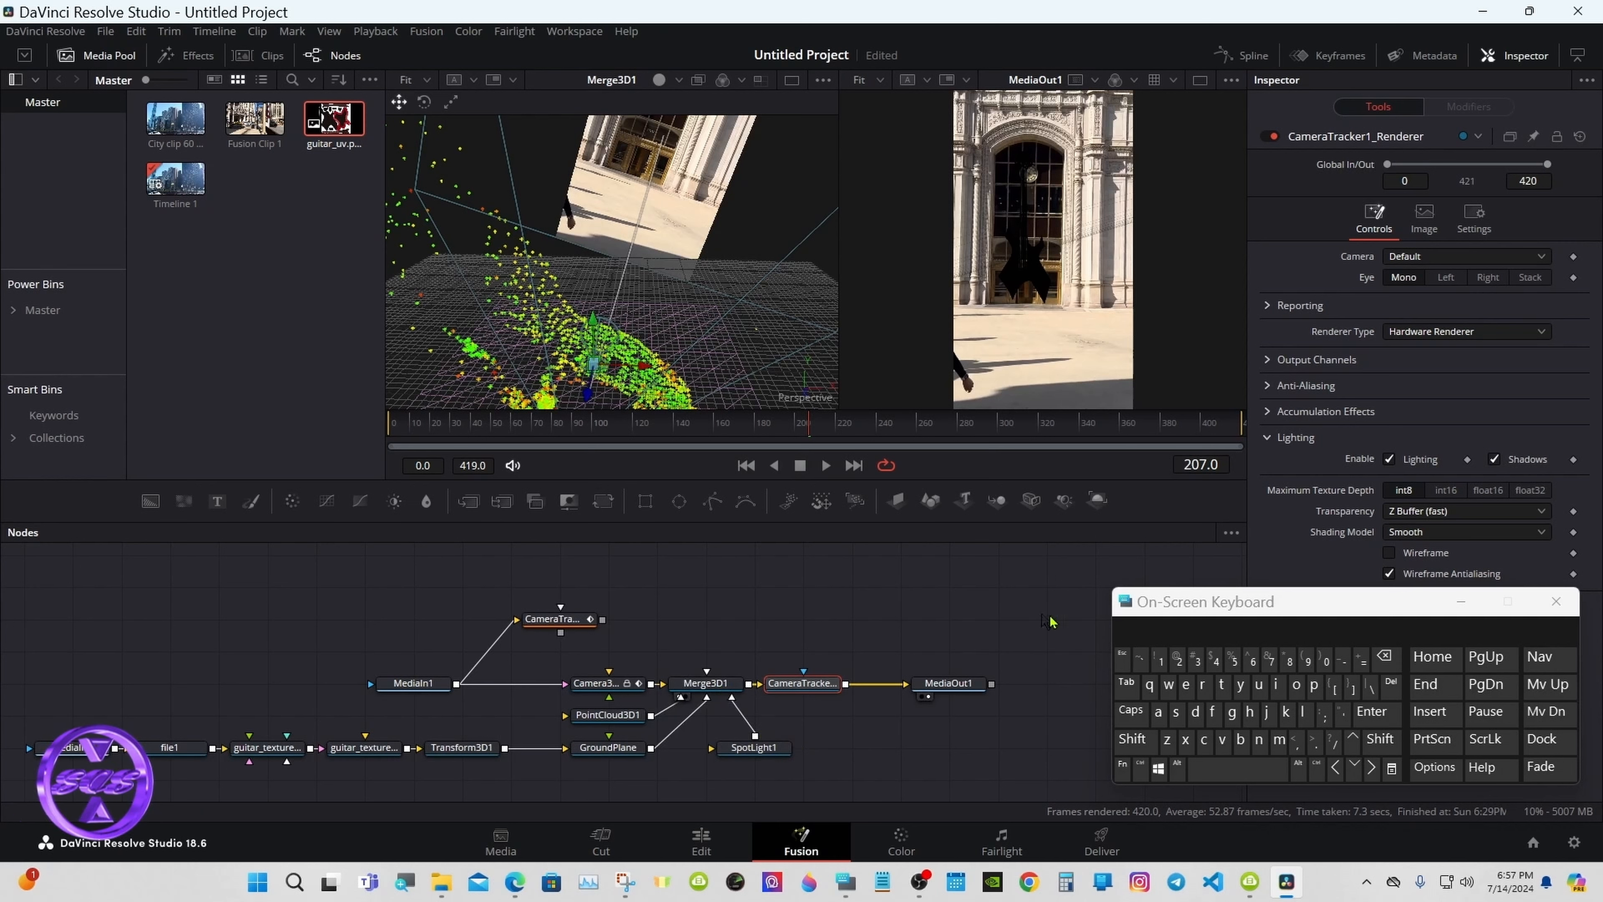
click(1461, 601)
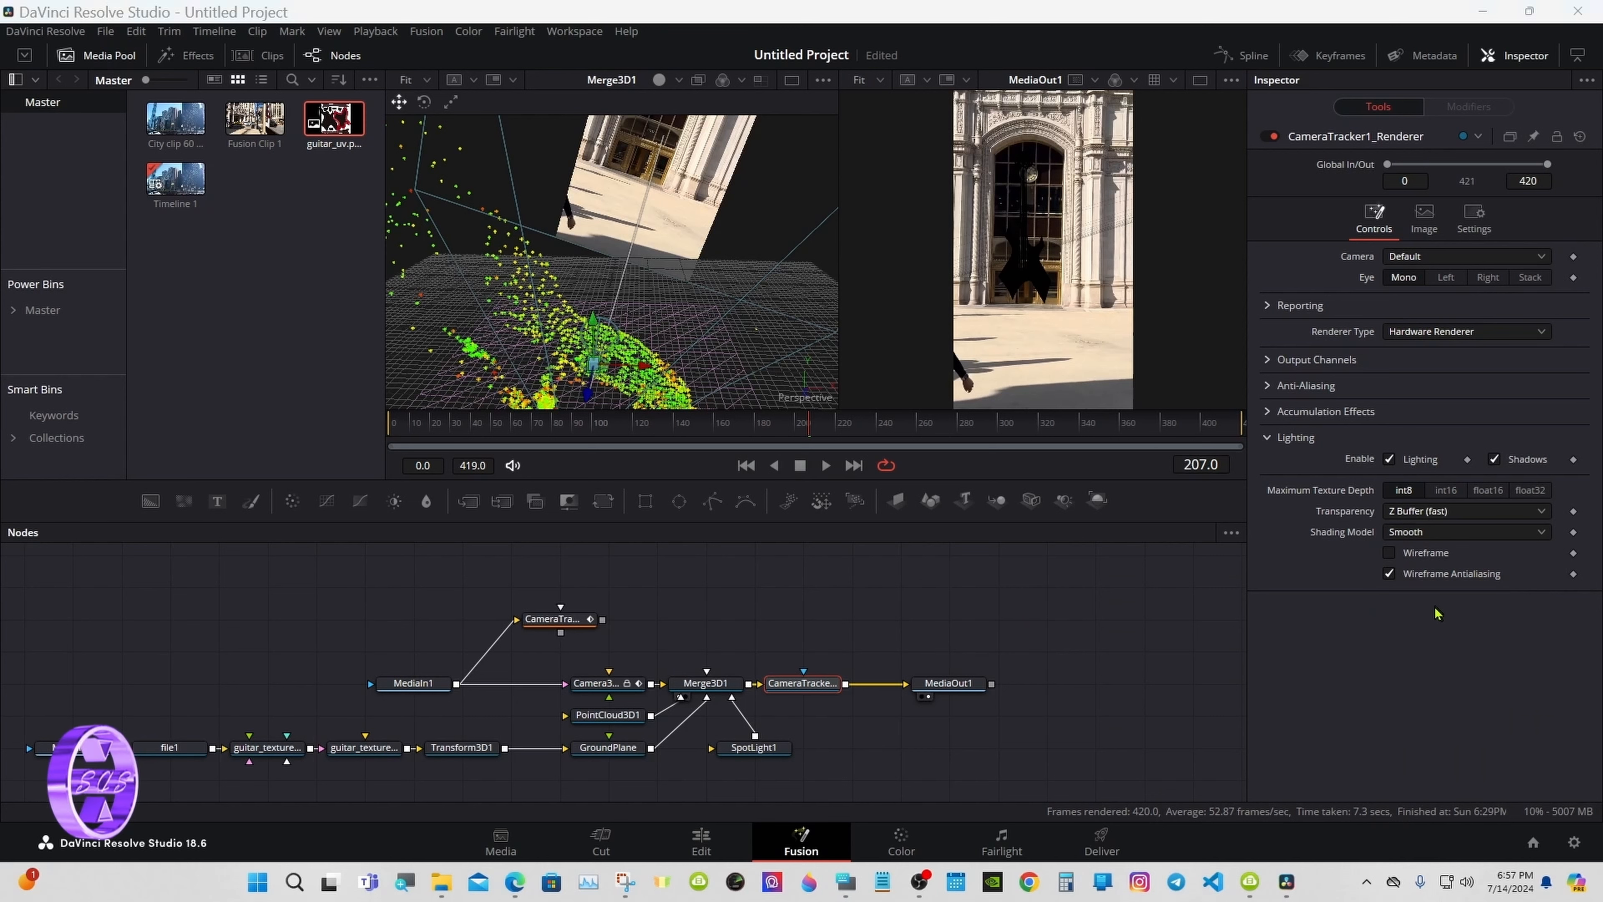
Step: Raise SpotLight1's Translation Z to 1.16 and switch to the single MediaOut1 viewer
click(766, 749)
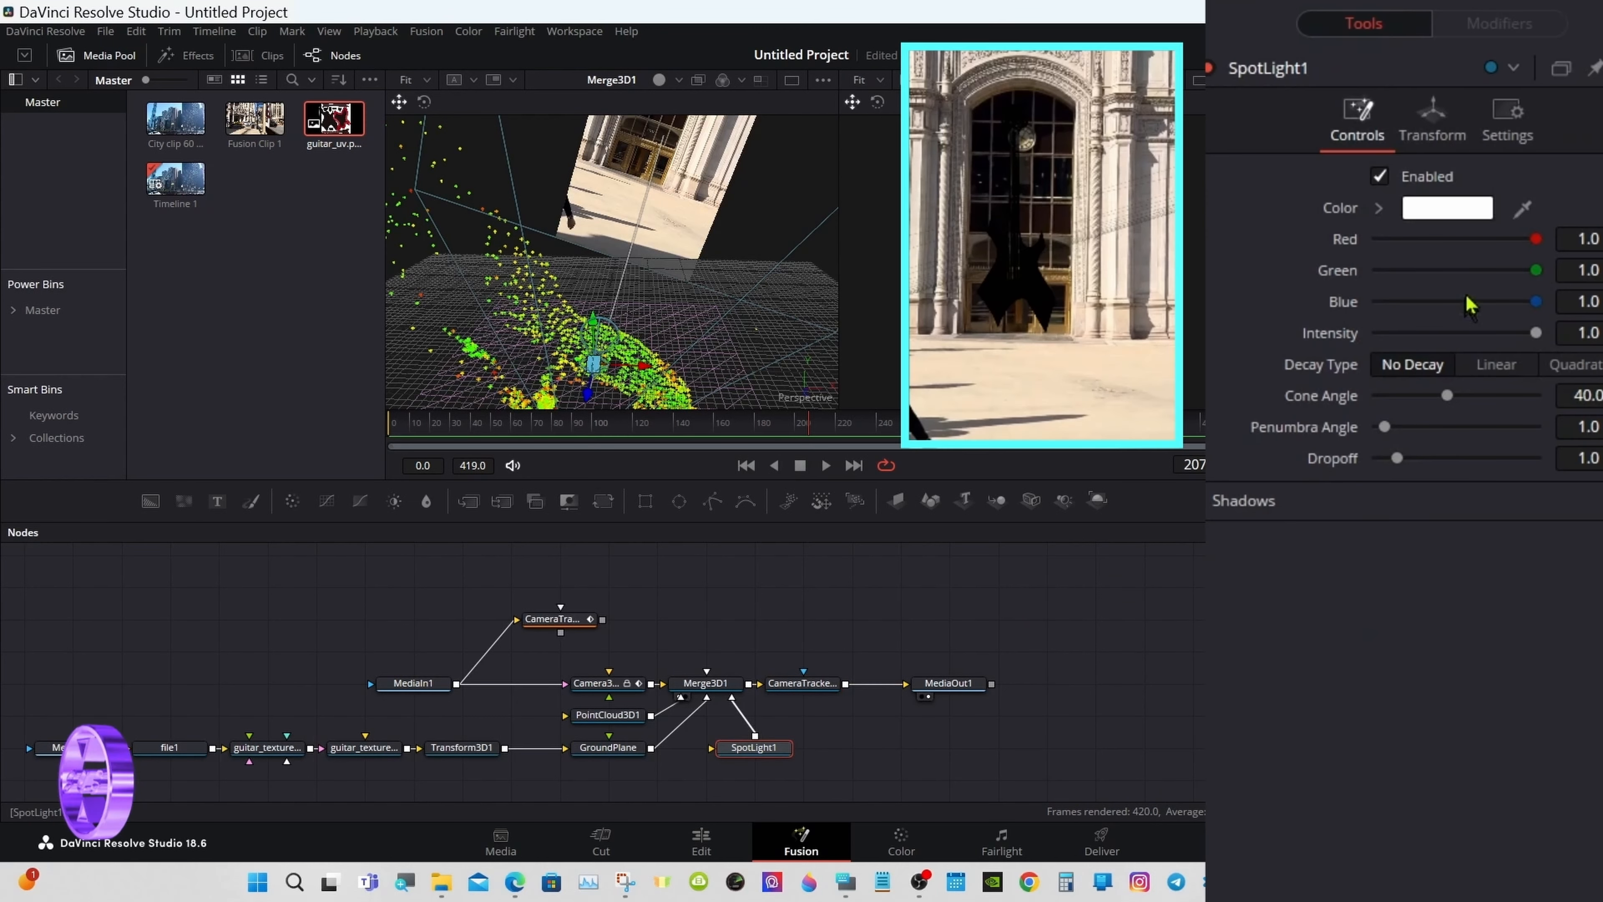
click(1432, 177)
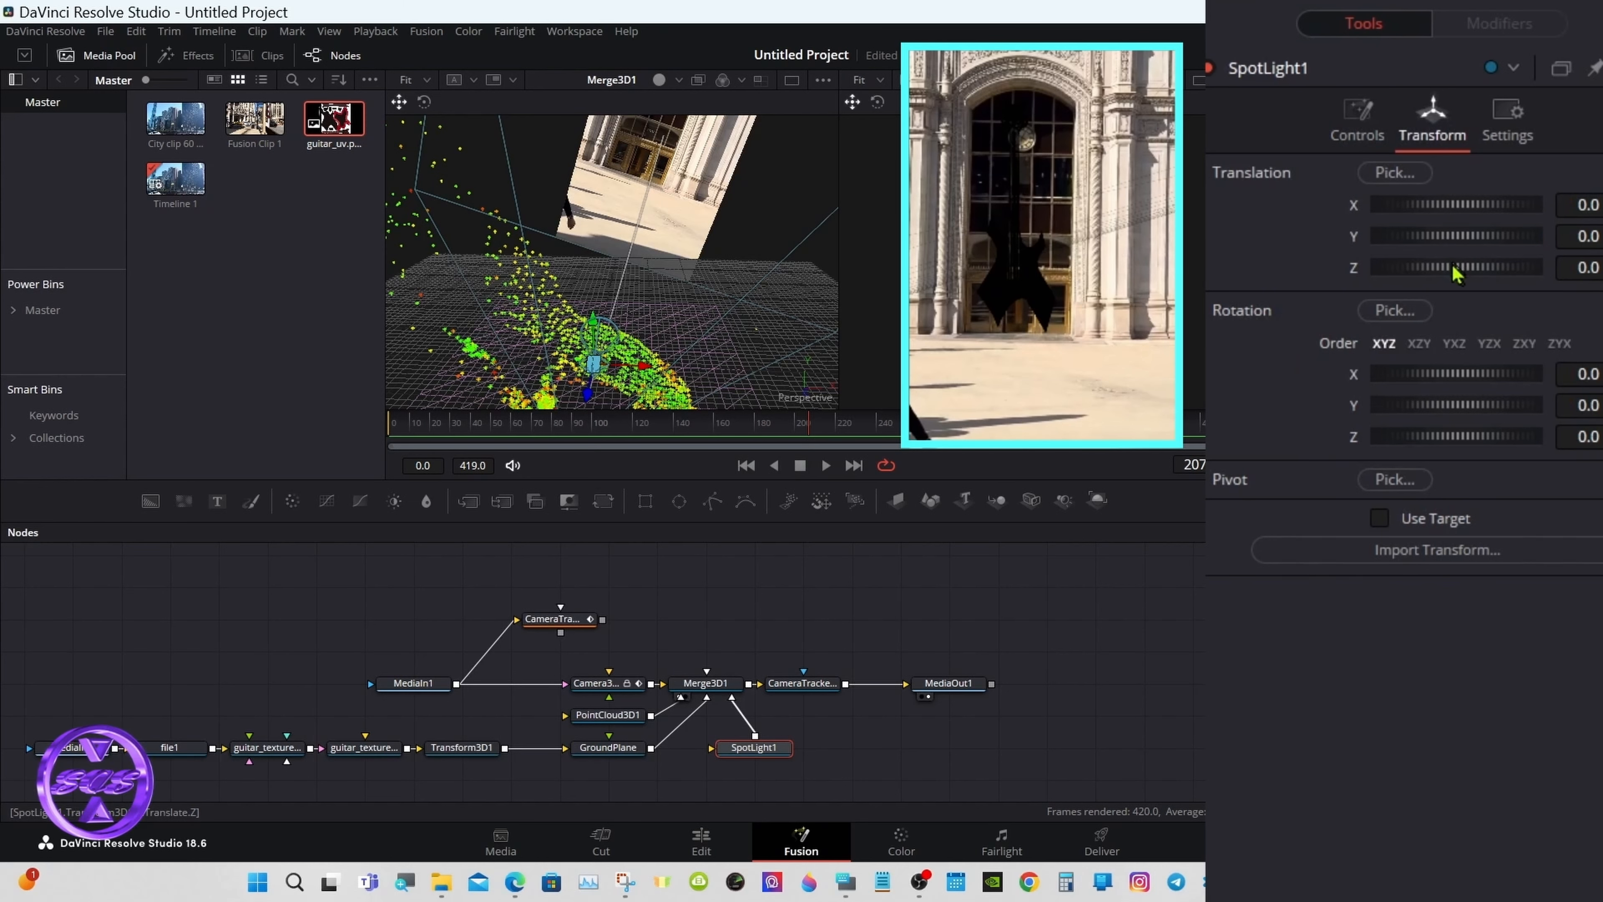
drag(1458, 273, 1466, 275)
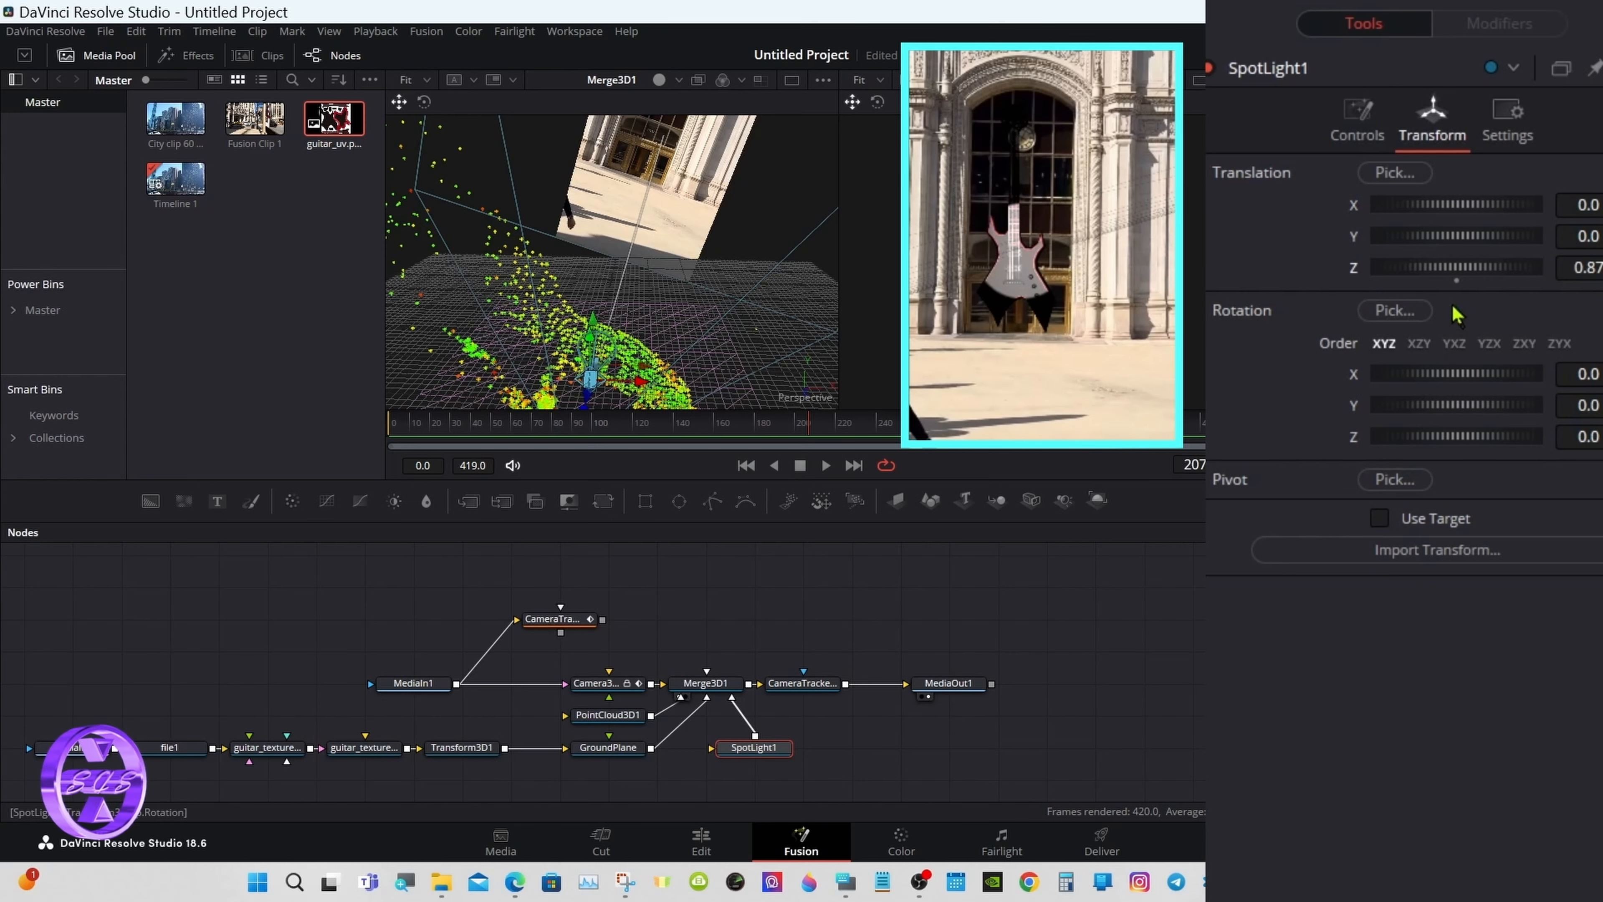
drag(1457, 285, 1462, 286)
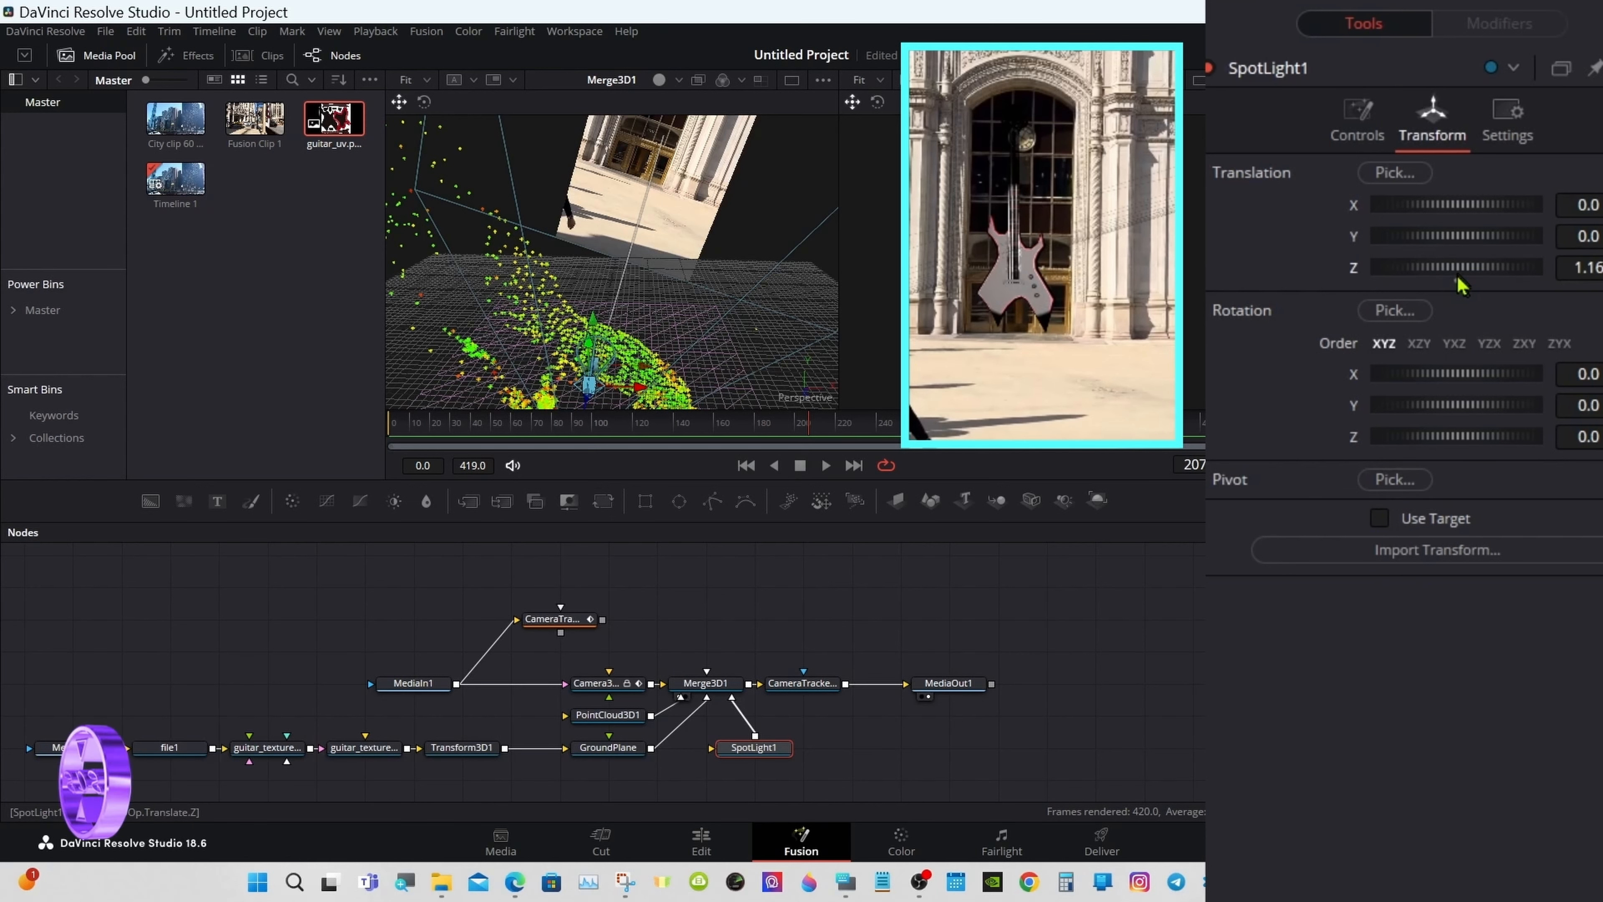
click(1199, 81)
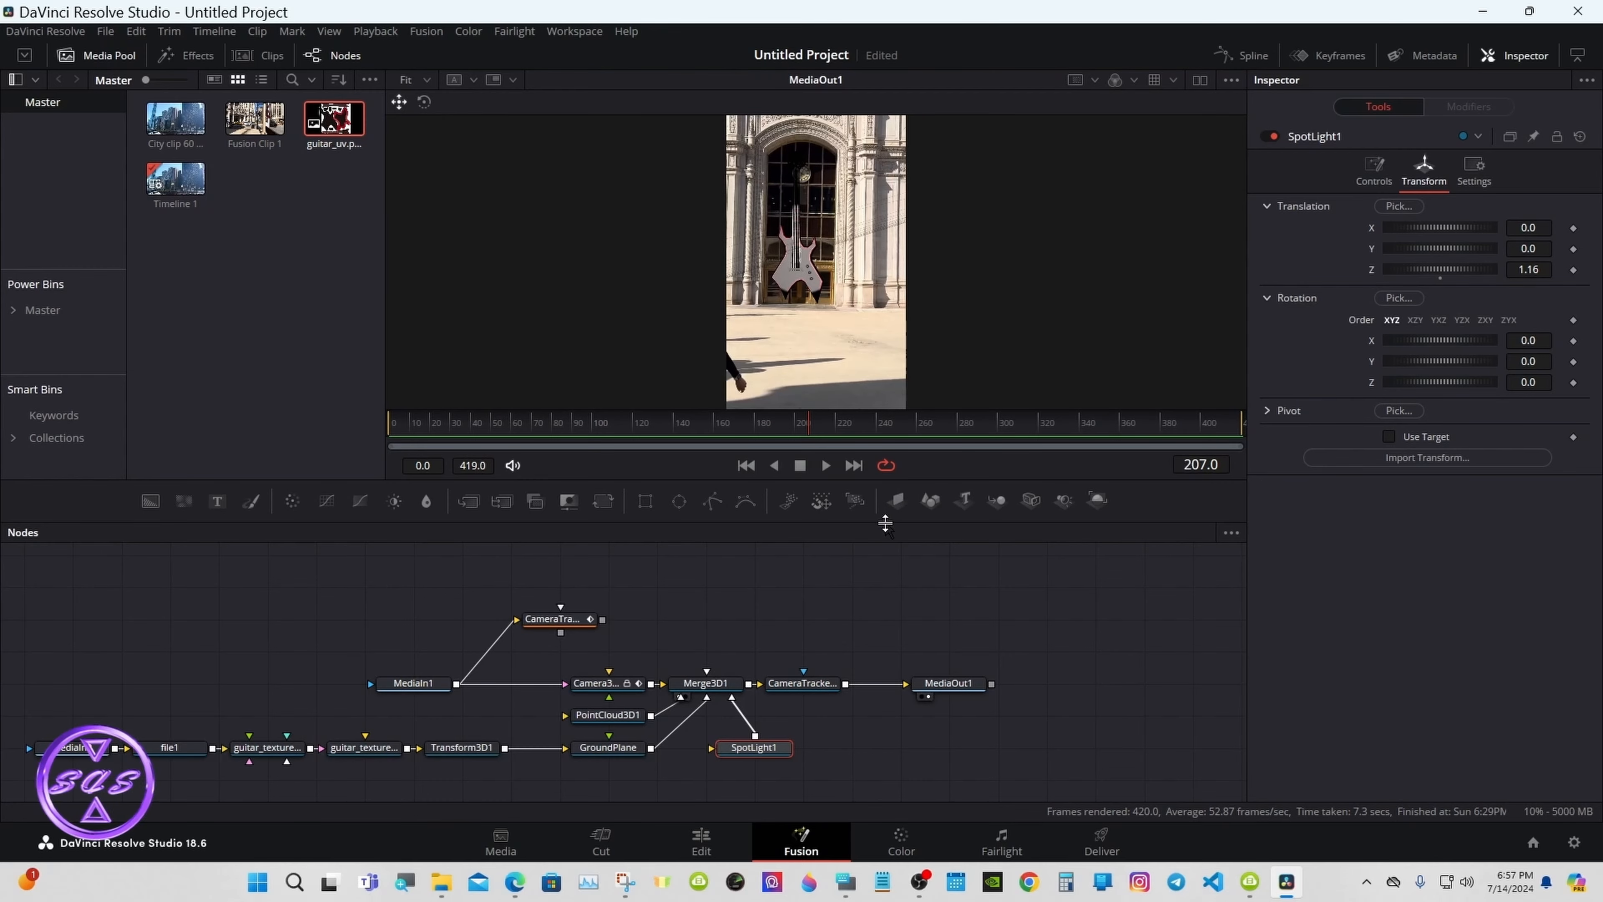
Step: Widen SpotLight1's Cone Angle to 90, with Merge3D1 perspective and MediaOut1 side by side
drag(886, 522, 886, 613)
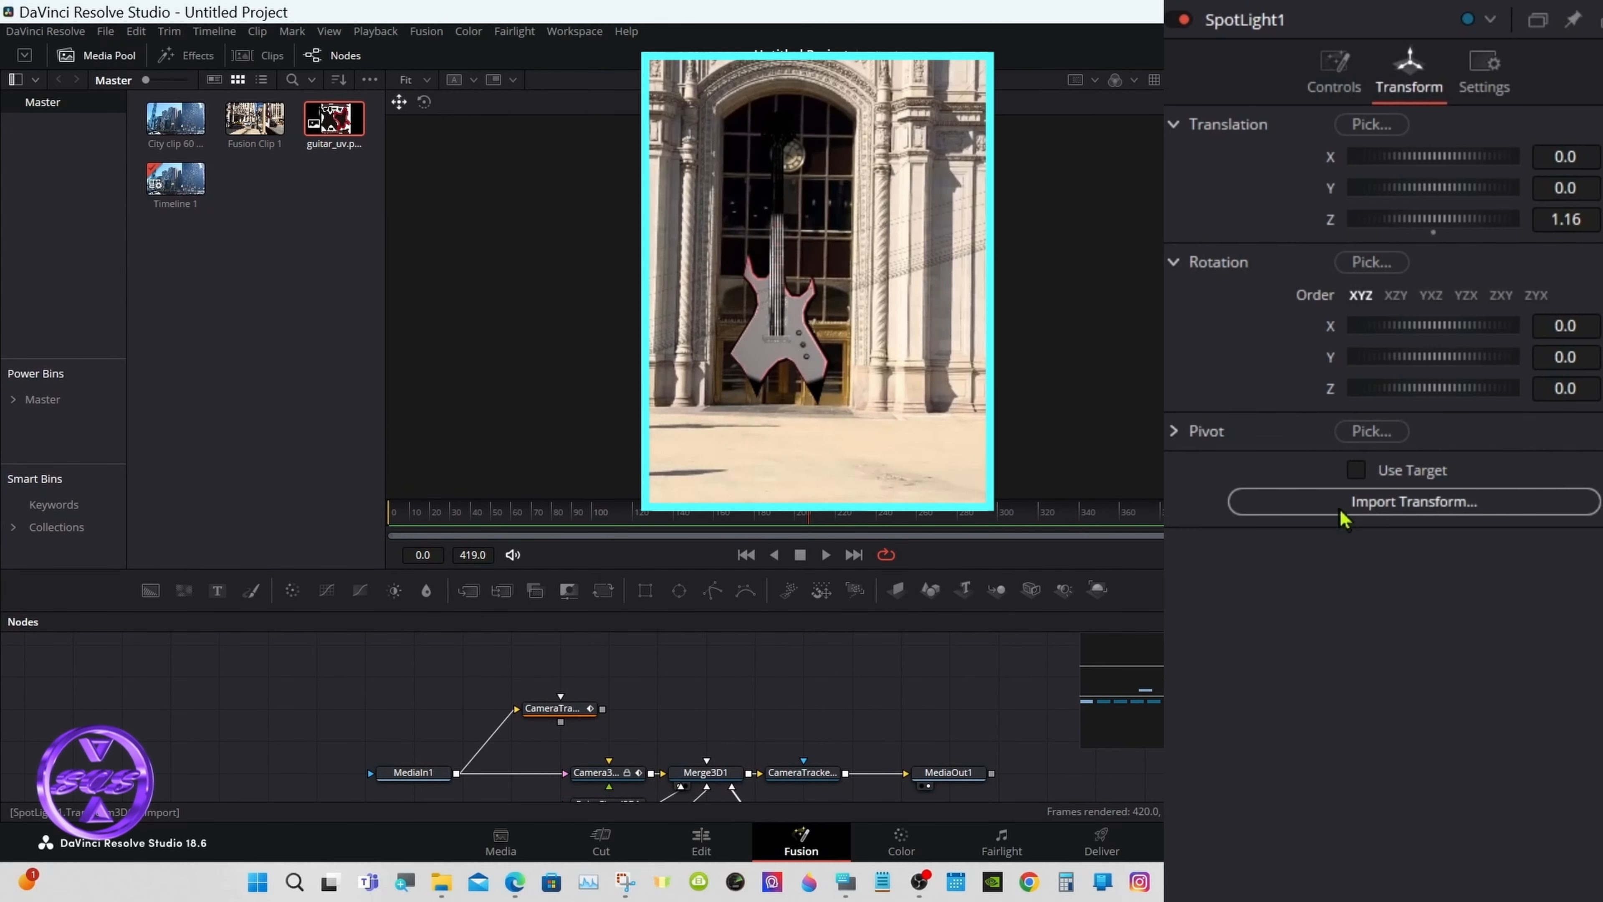
drag(1435, 221, 1447, 229)
click(1331, 95)
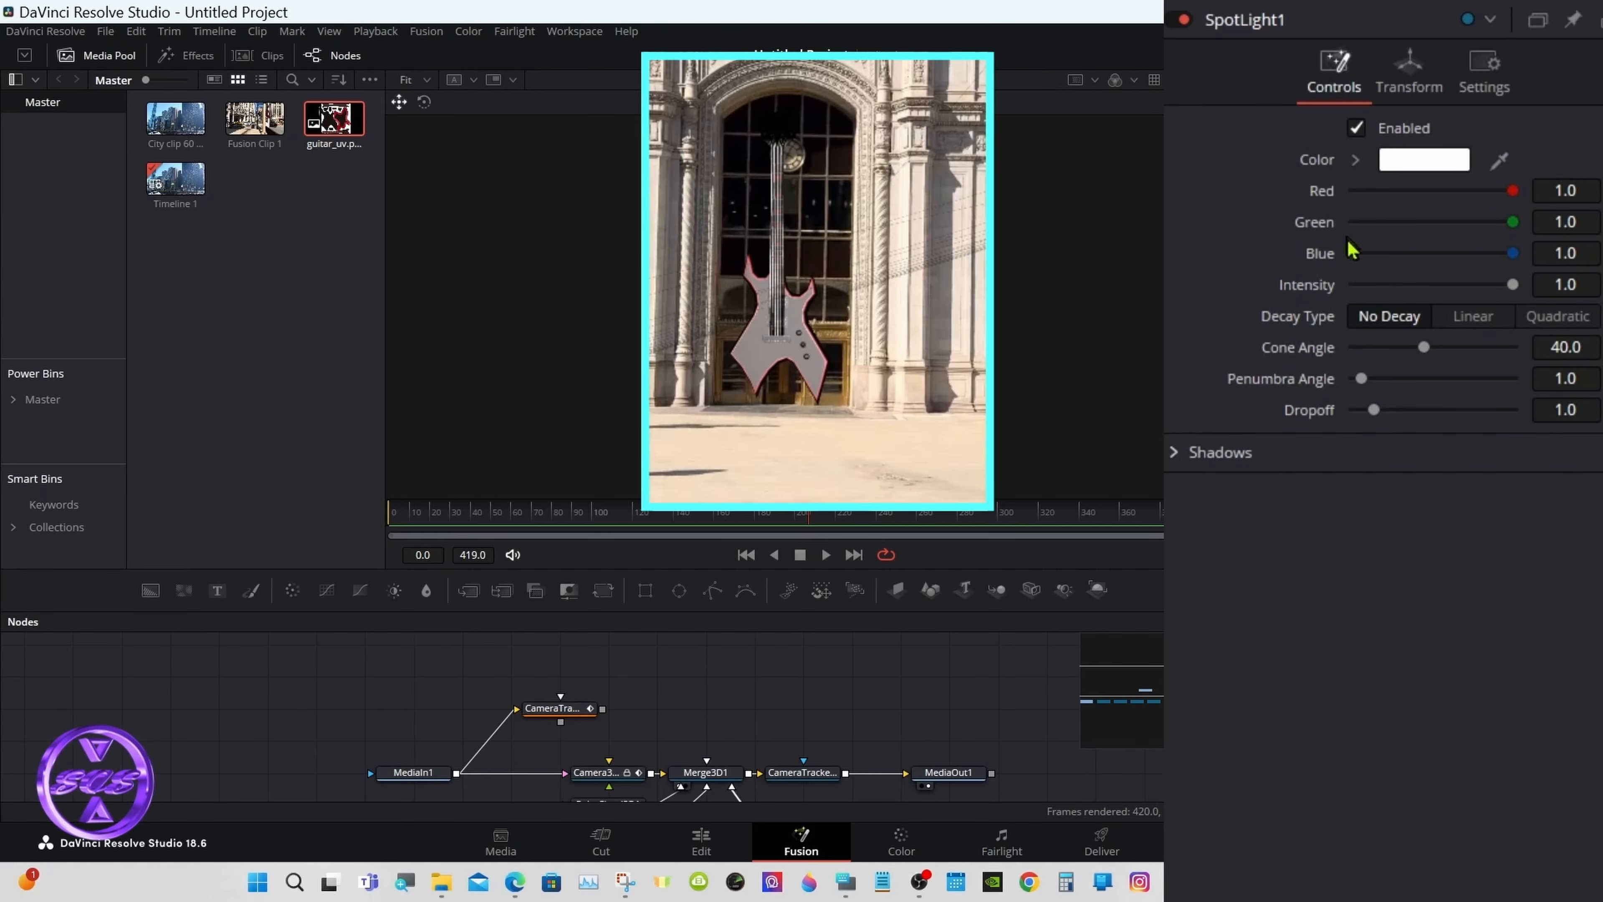
drag(1423, 347, 1564, 349)
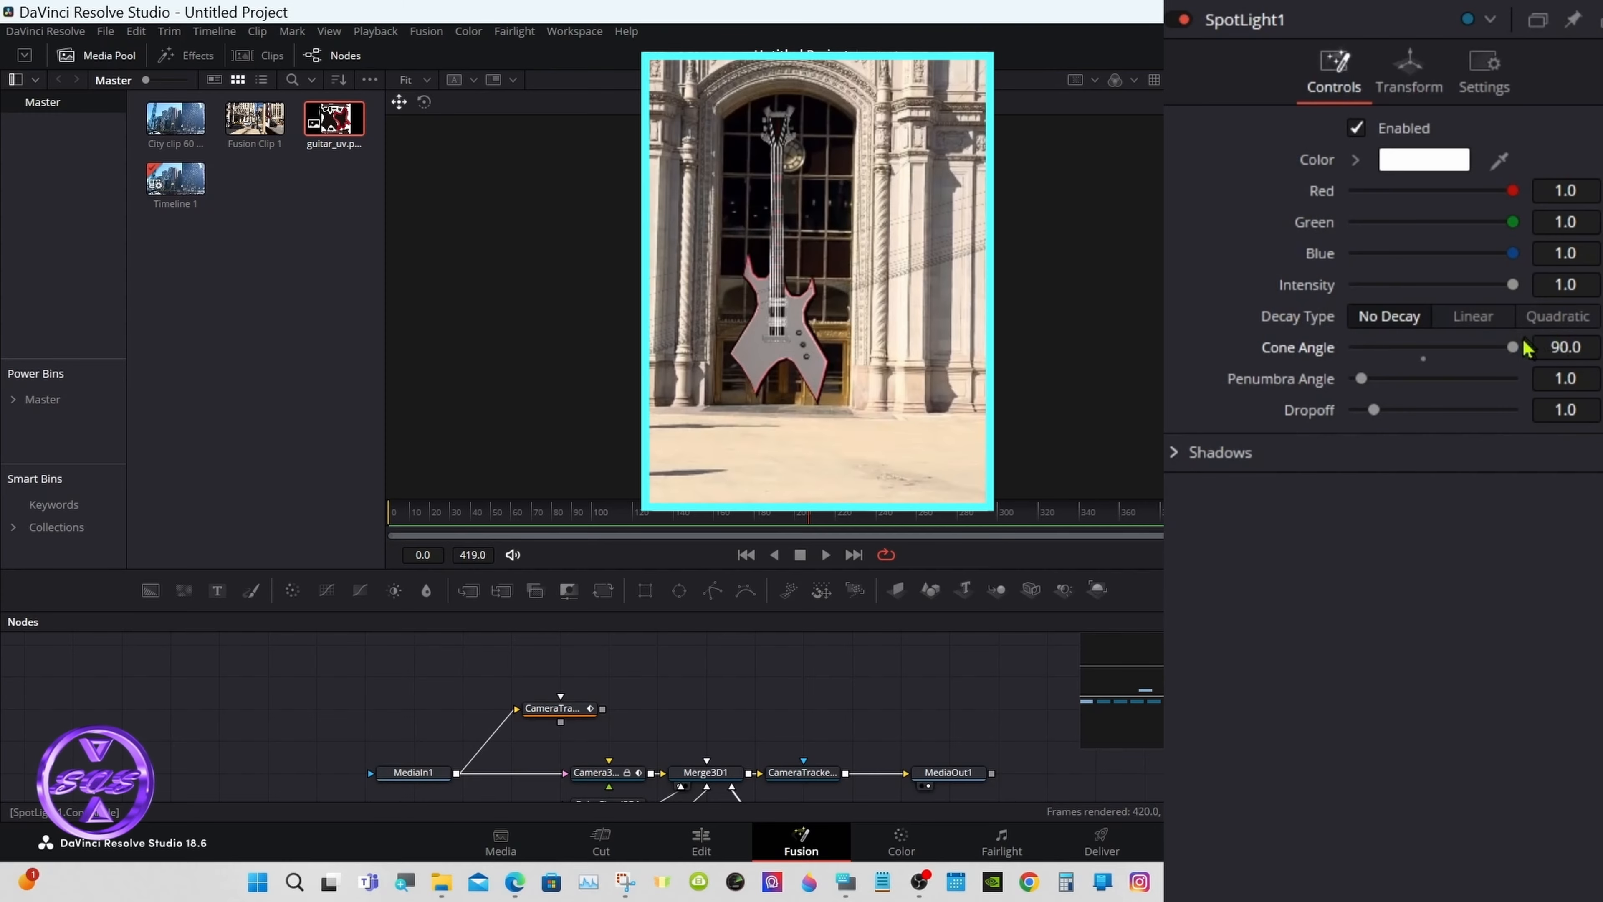
click(1200, 80)
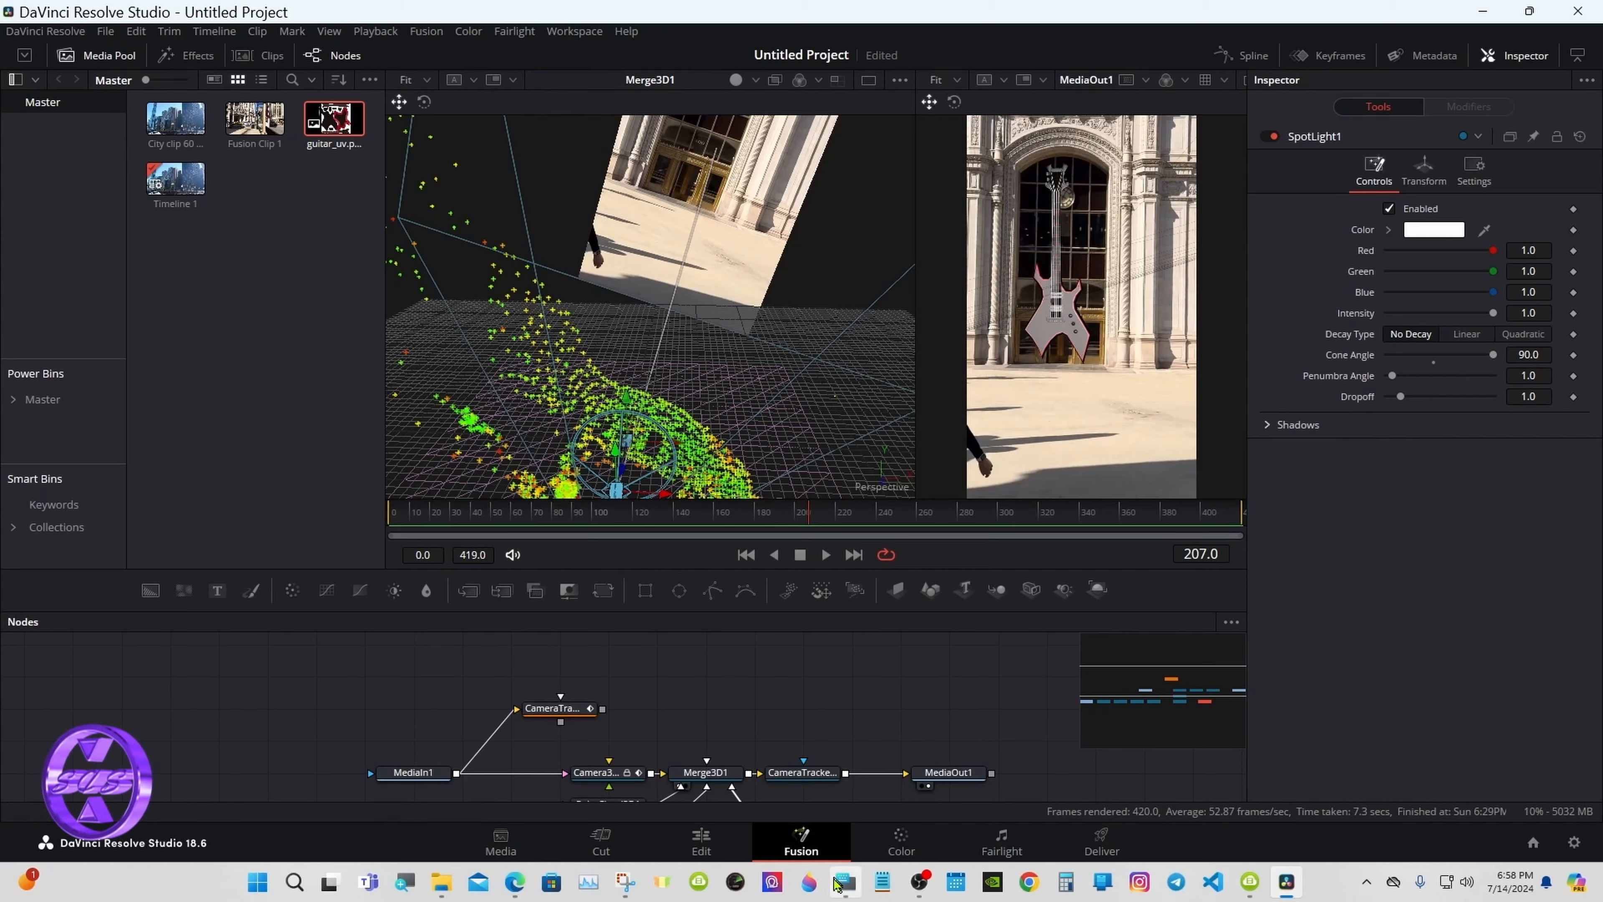
Step: Orbit the 3D view and move SpotLight1 back to Z translation 8.12
click(837, 883)
key(shift)
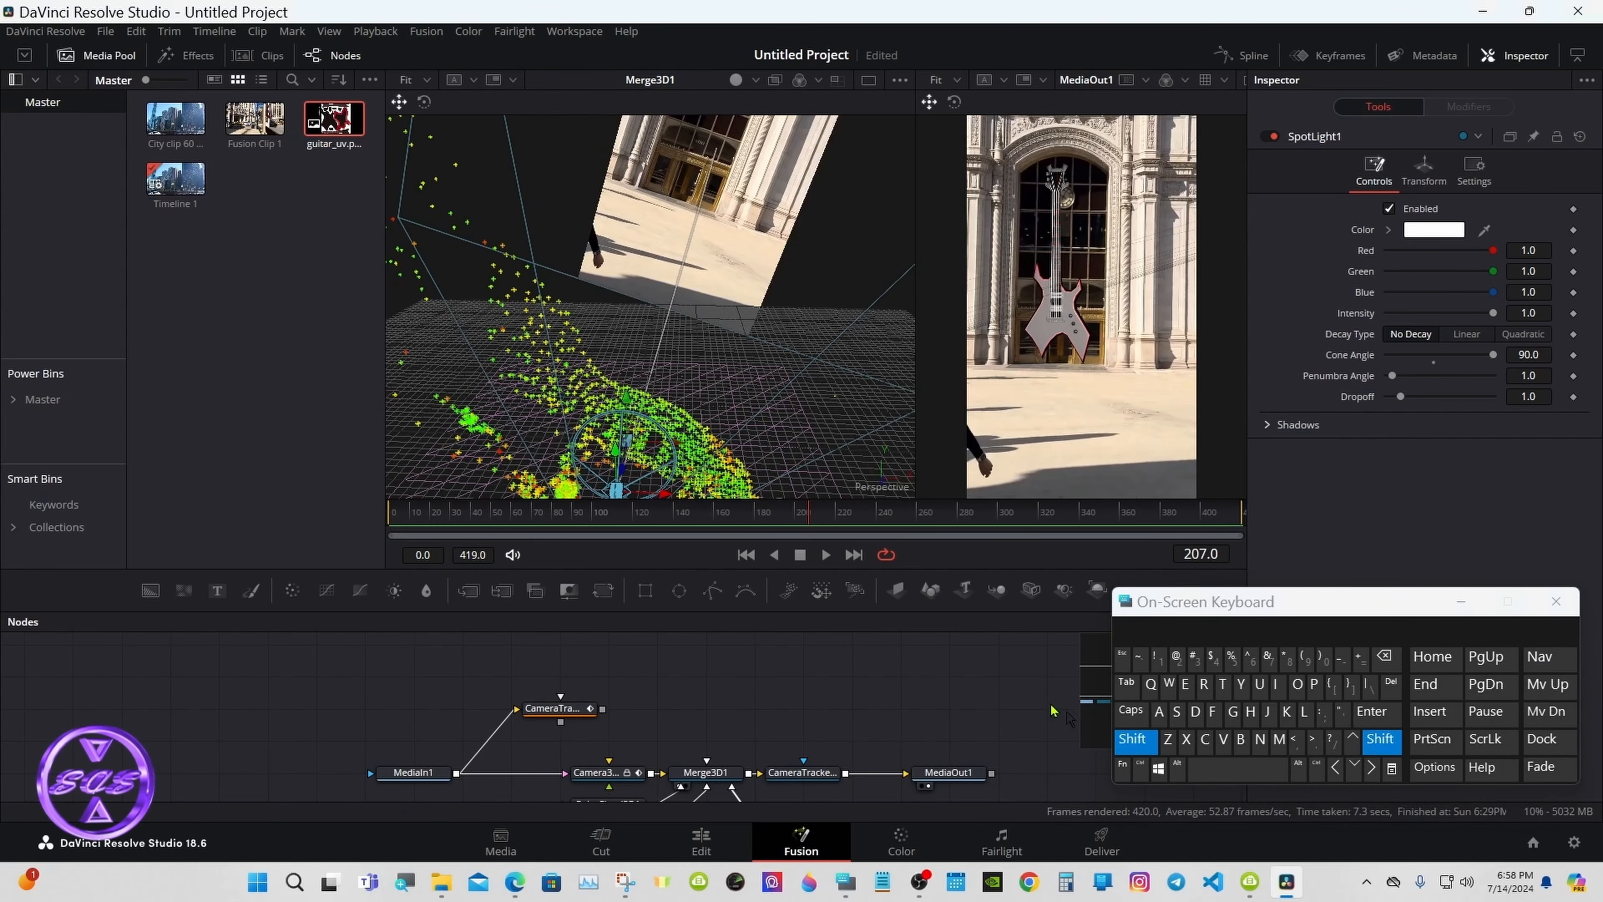
drag(784, 405, 398, 368)
click(1131, 741)
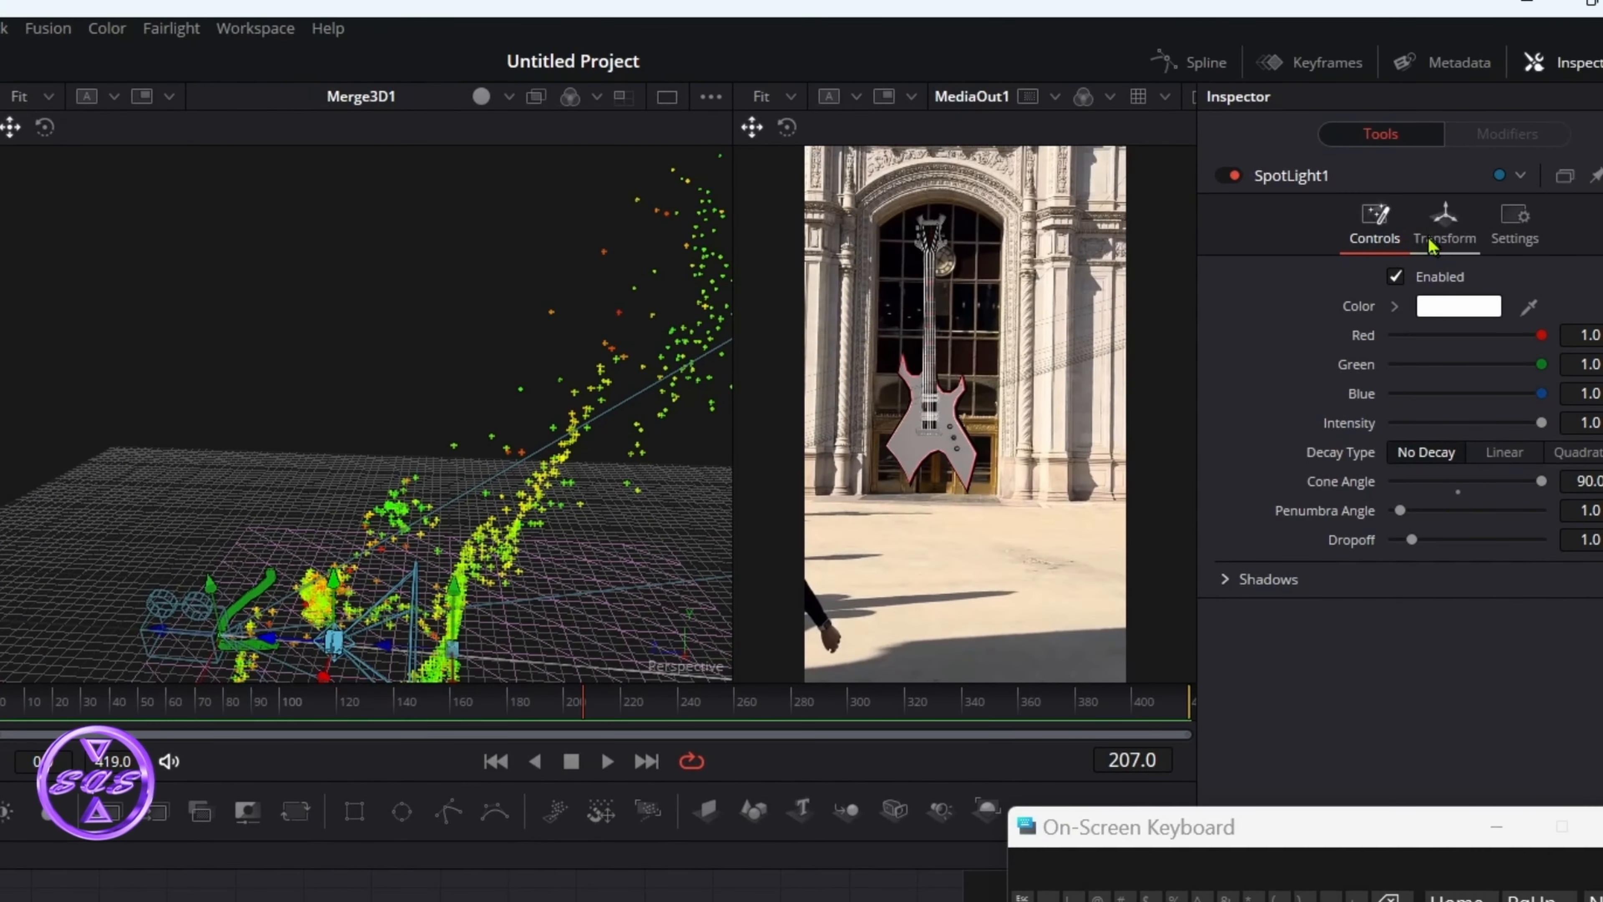
click(1432, 219)
drag(1479, 365, 1526, 365)
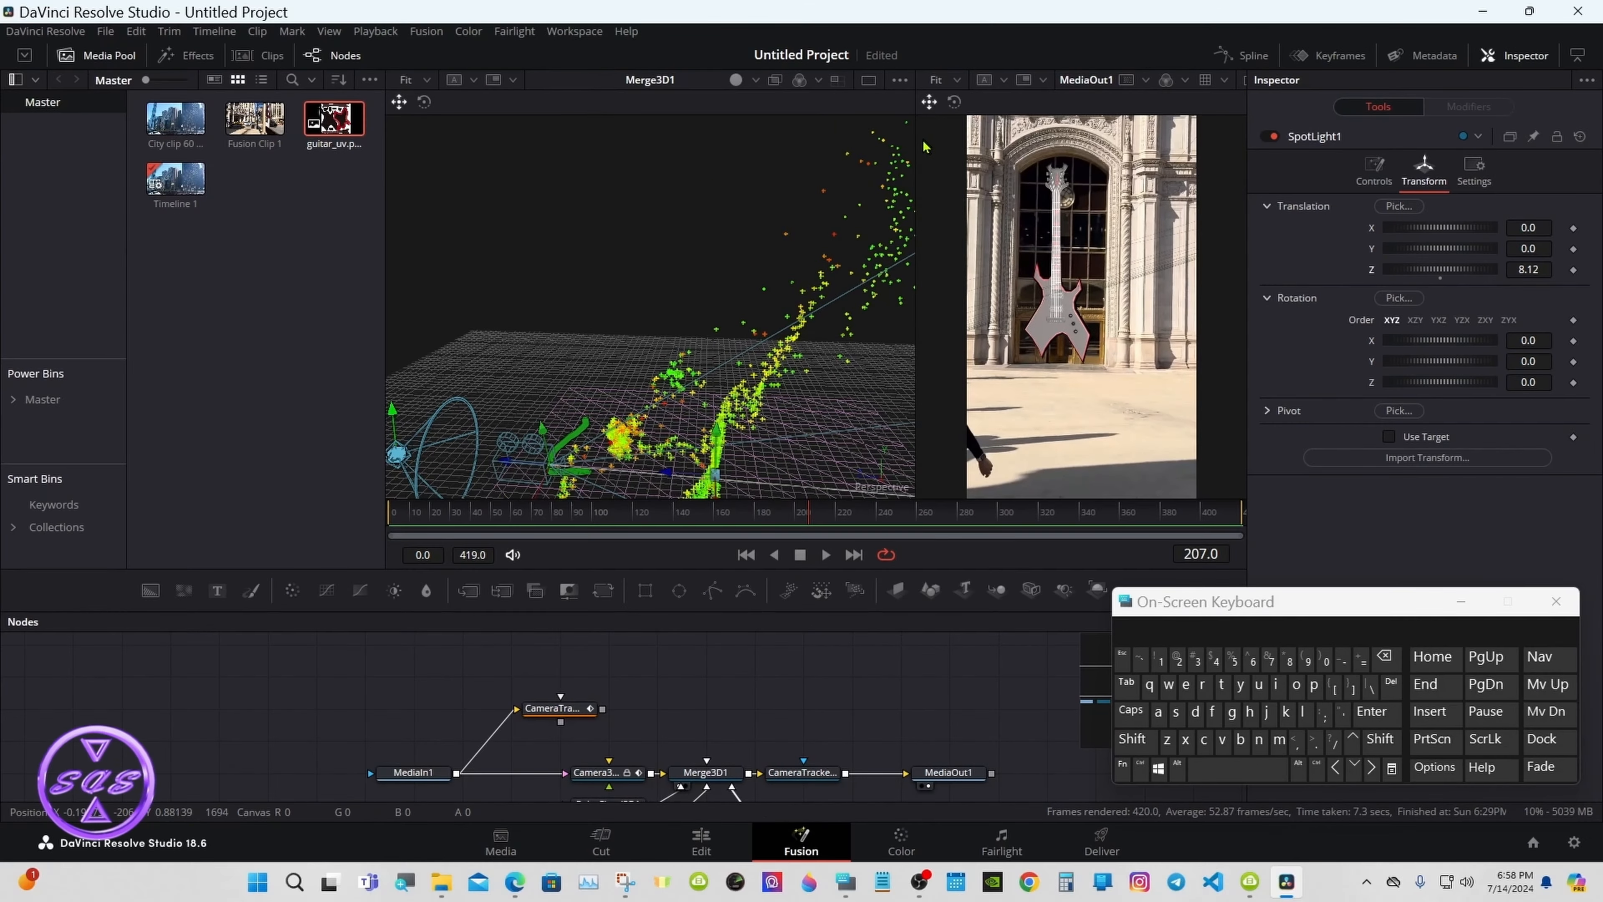
Step: Show only MediaOut1 in the viewer and enlarge the nodes panel
drag(916, 147, 814, 147)
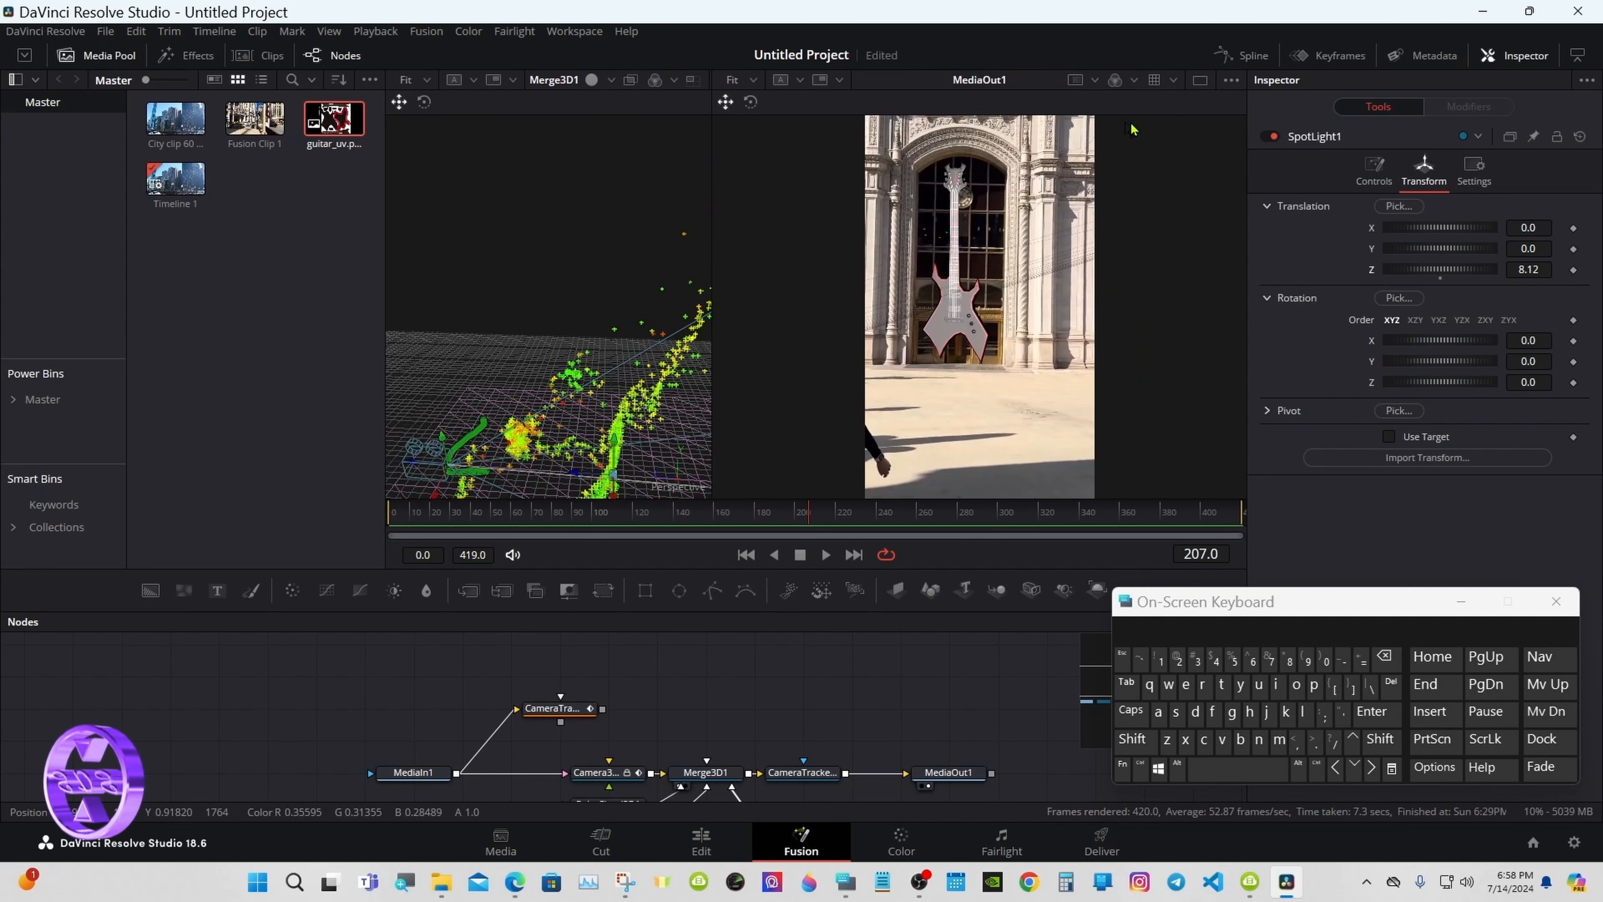
click(1200, 80)
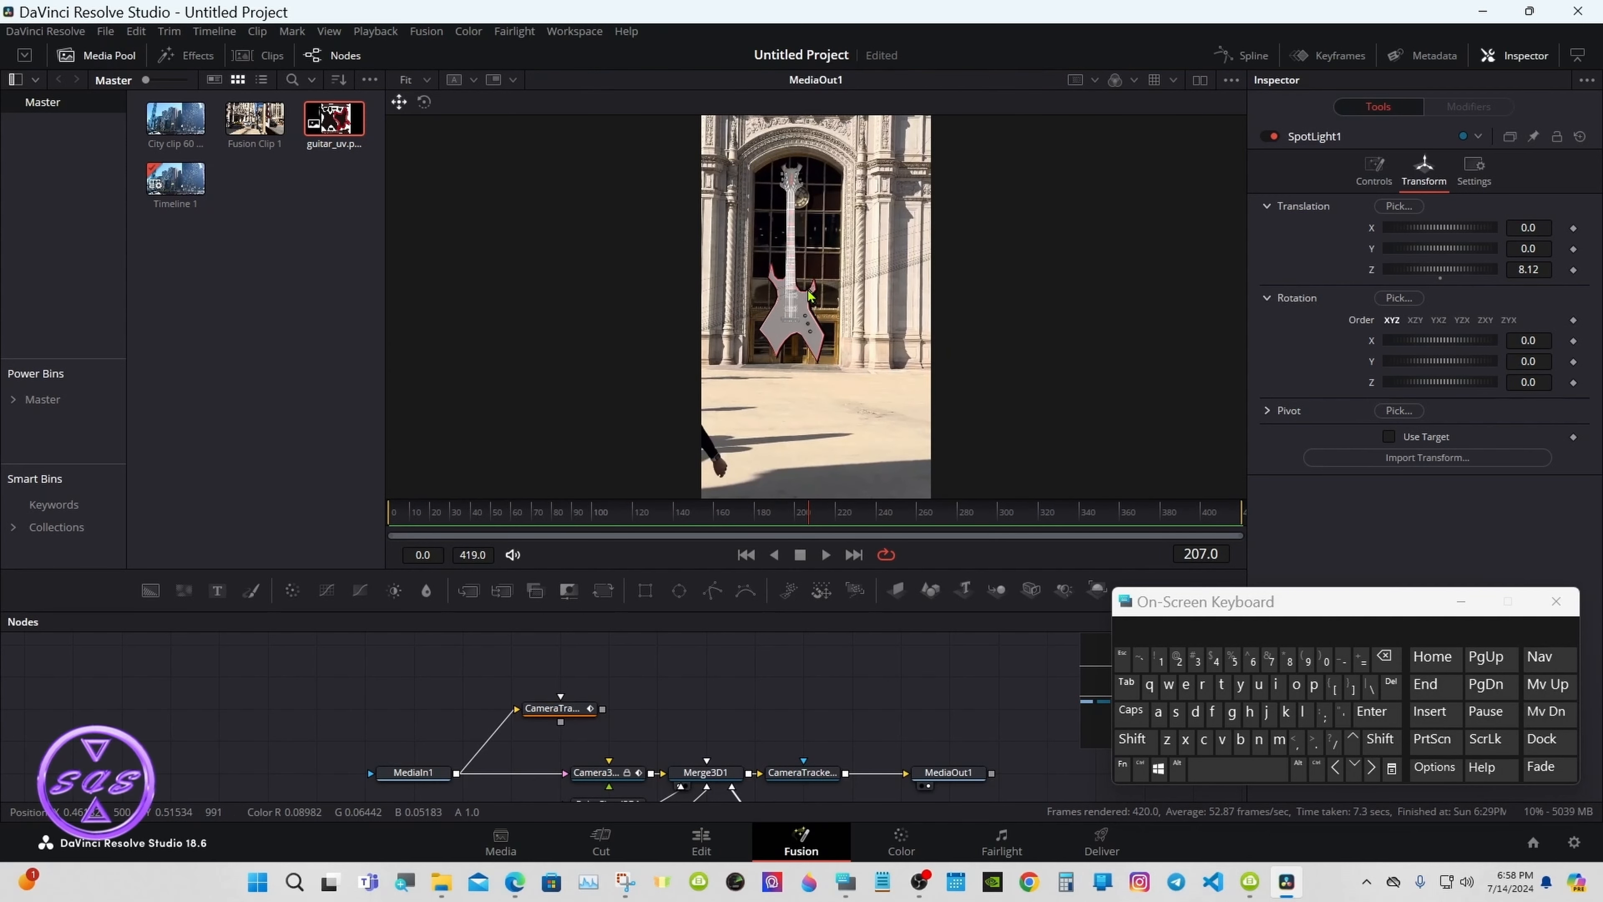
click(1460, 601)
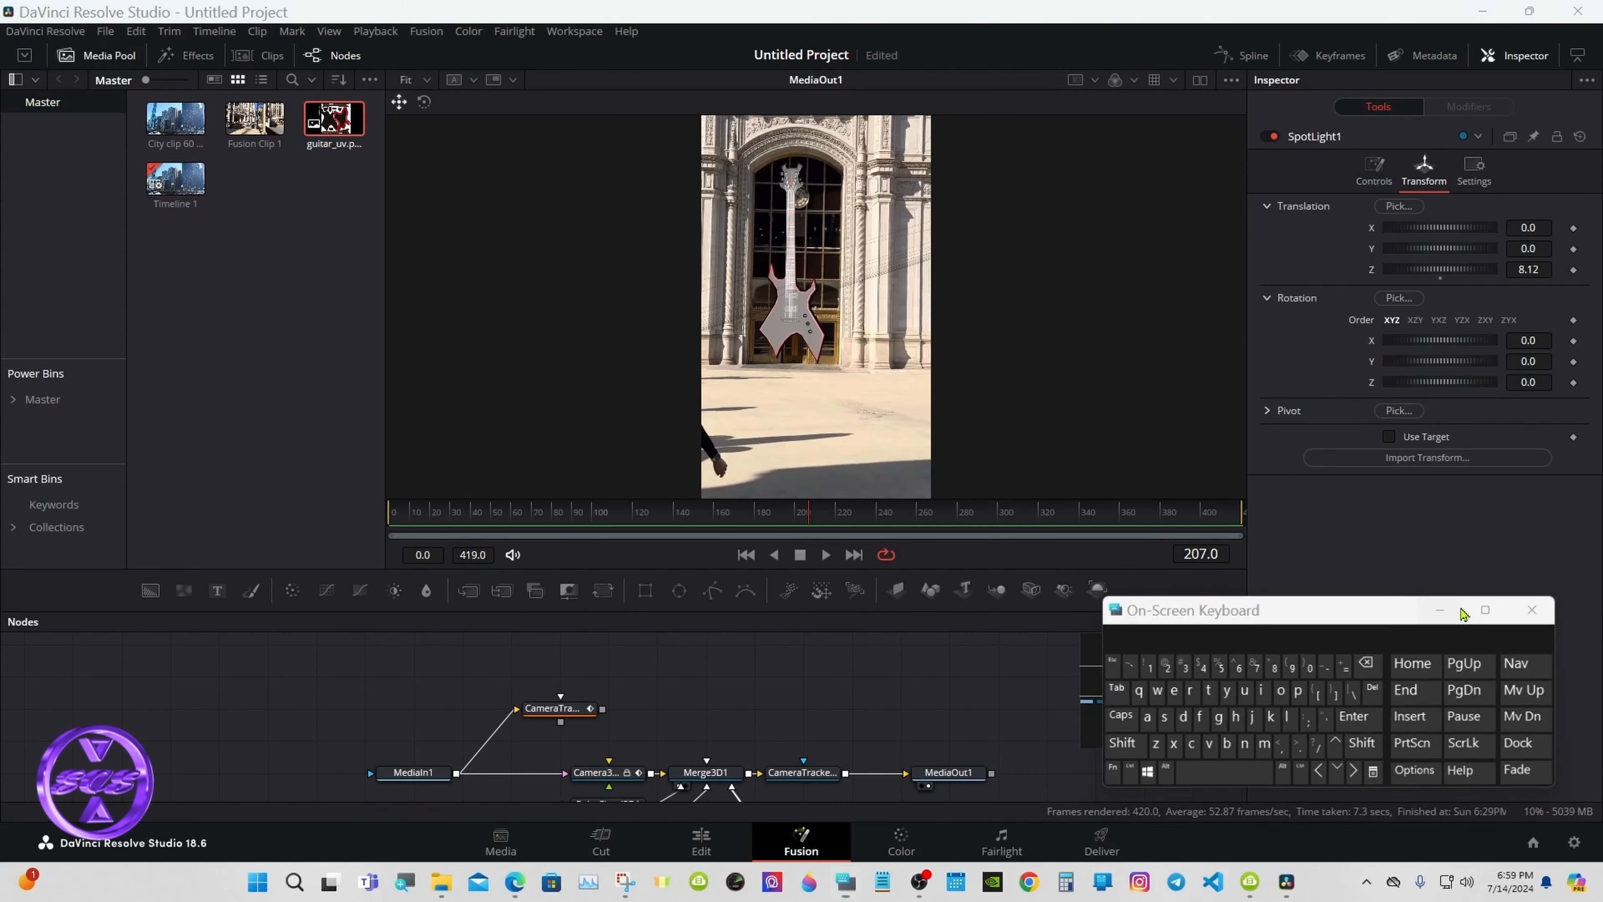
drag(911, 616, 905, 498)
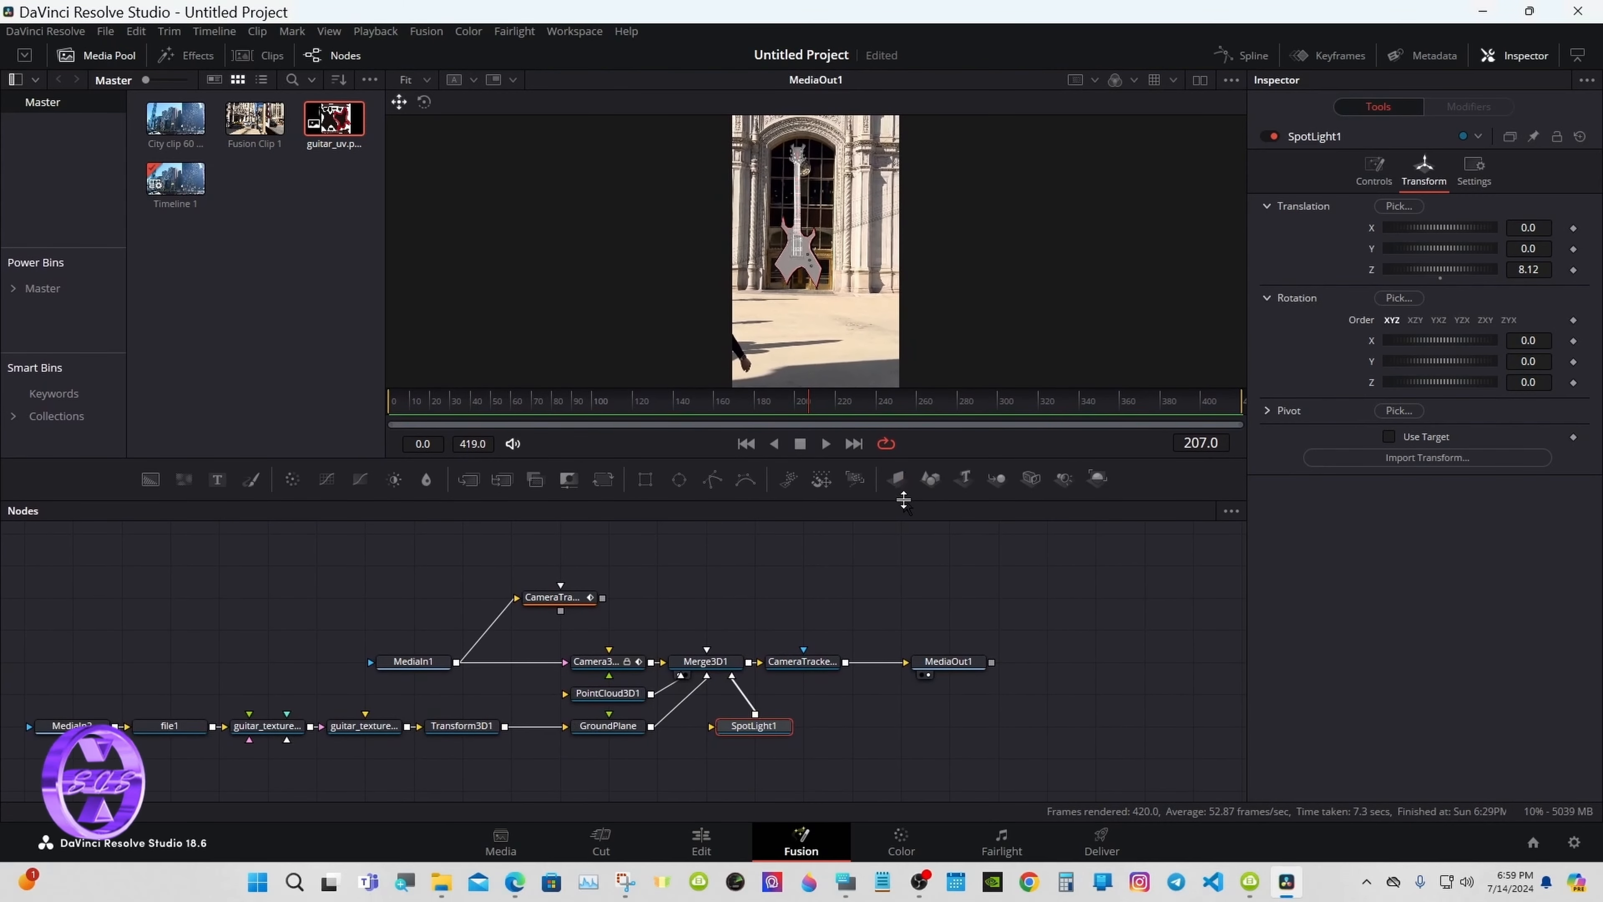
Step: Set the guitar_texturedblinn1SG2 material's Specular Intensity to 0.748
click(290, 733)
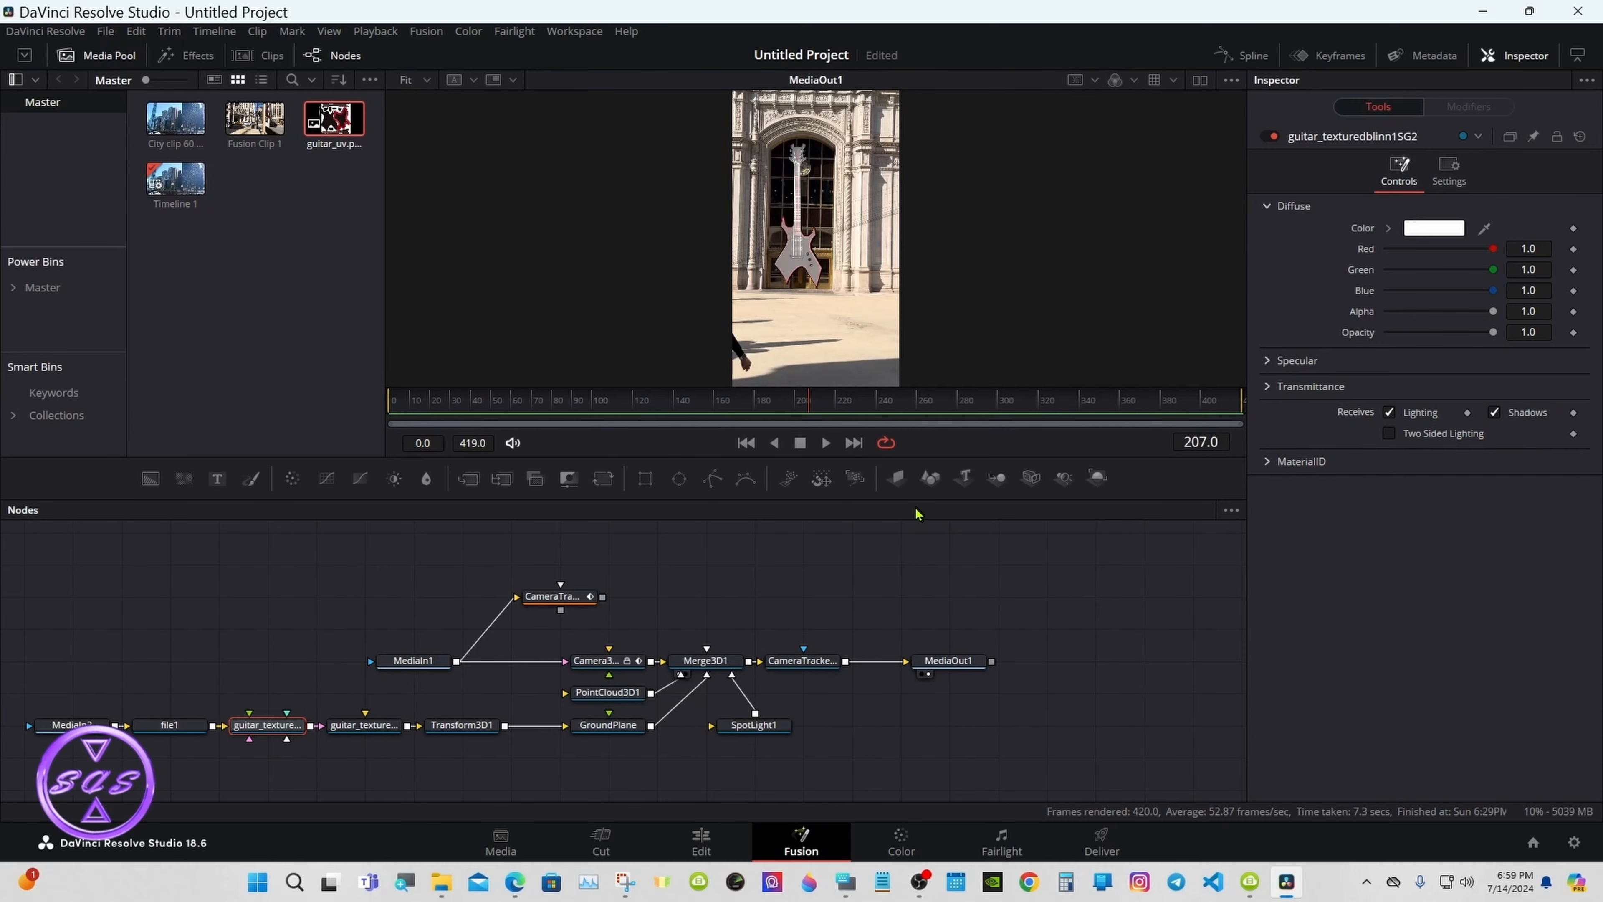
drag(914, 499, 1136, 673)
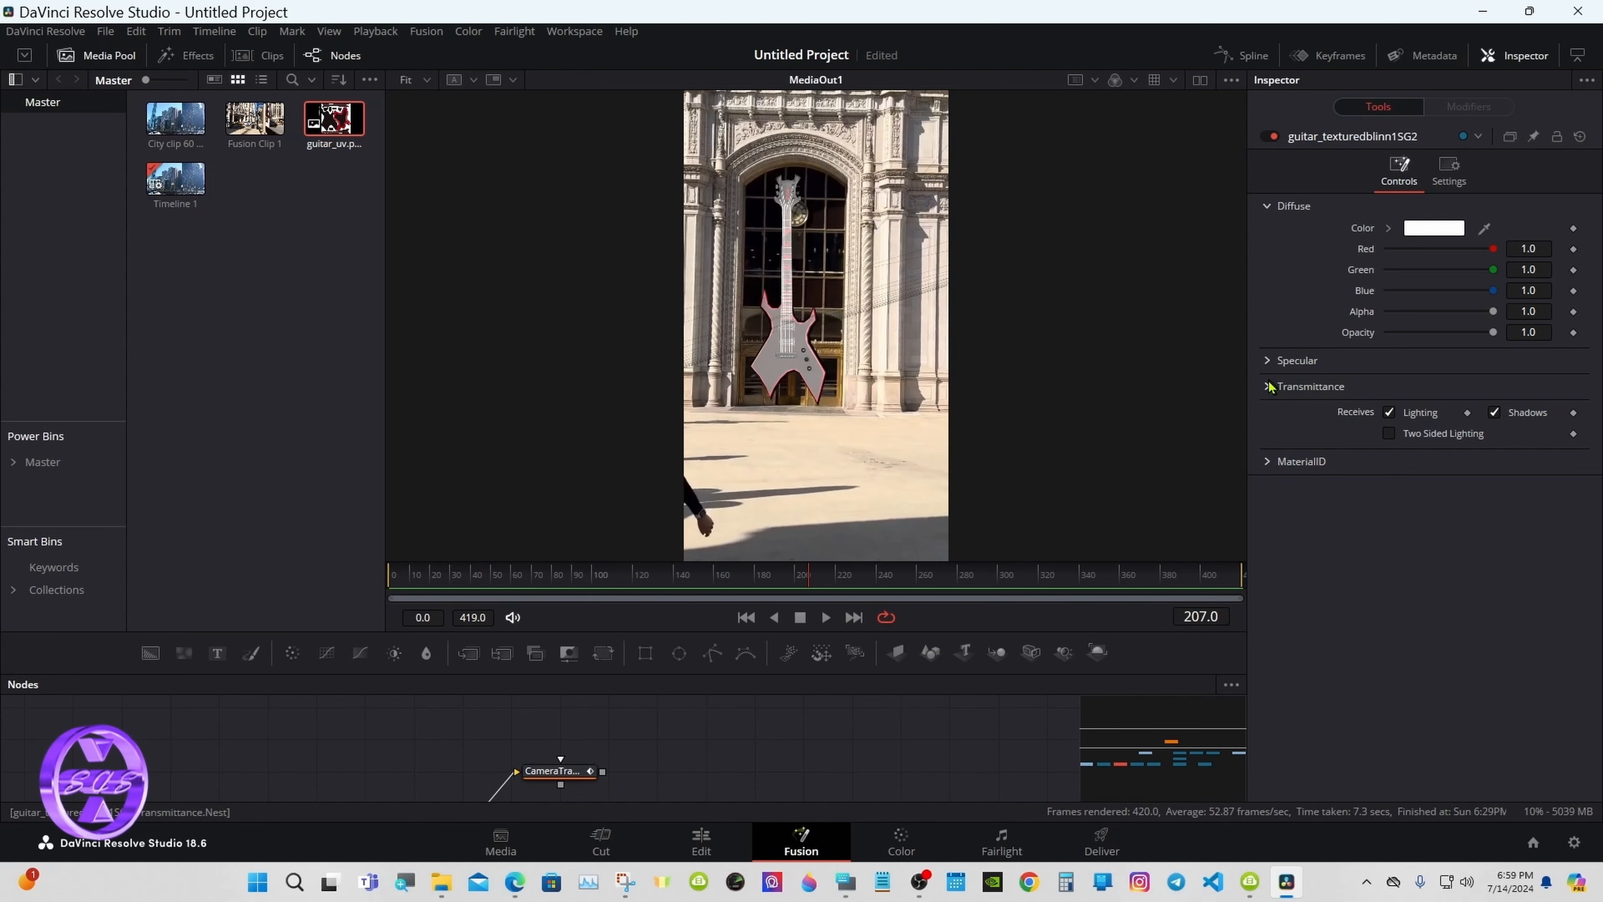
click(1269, 361)
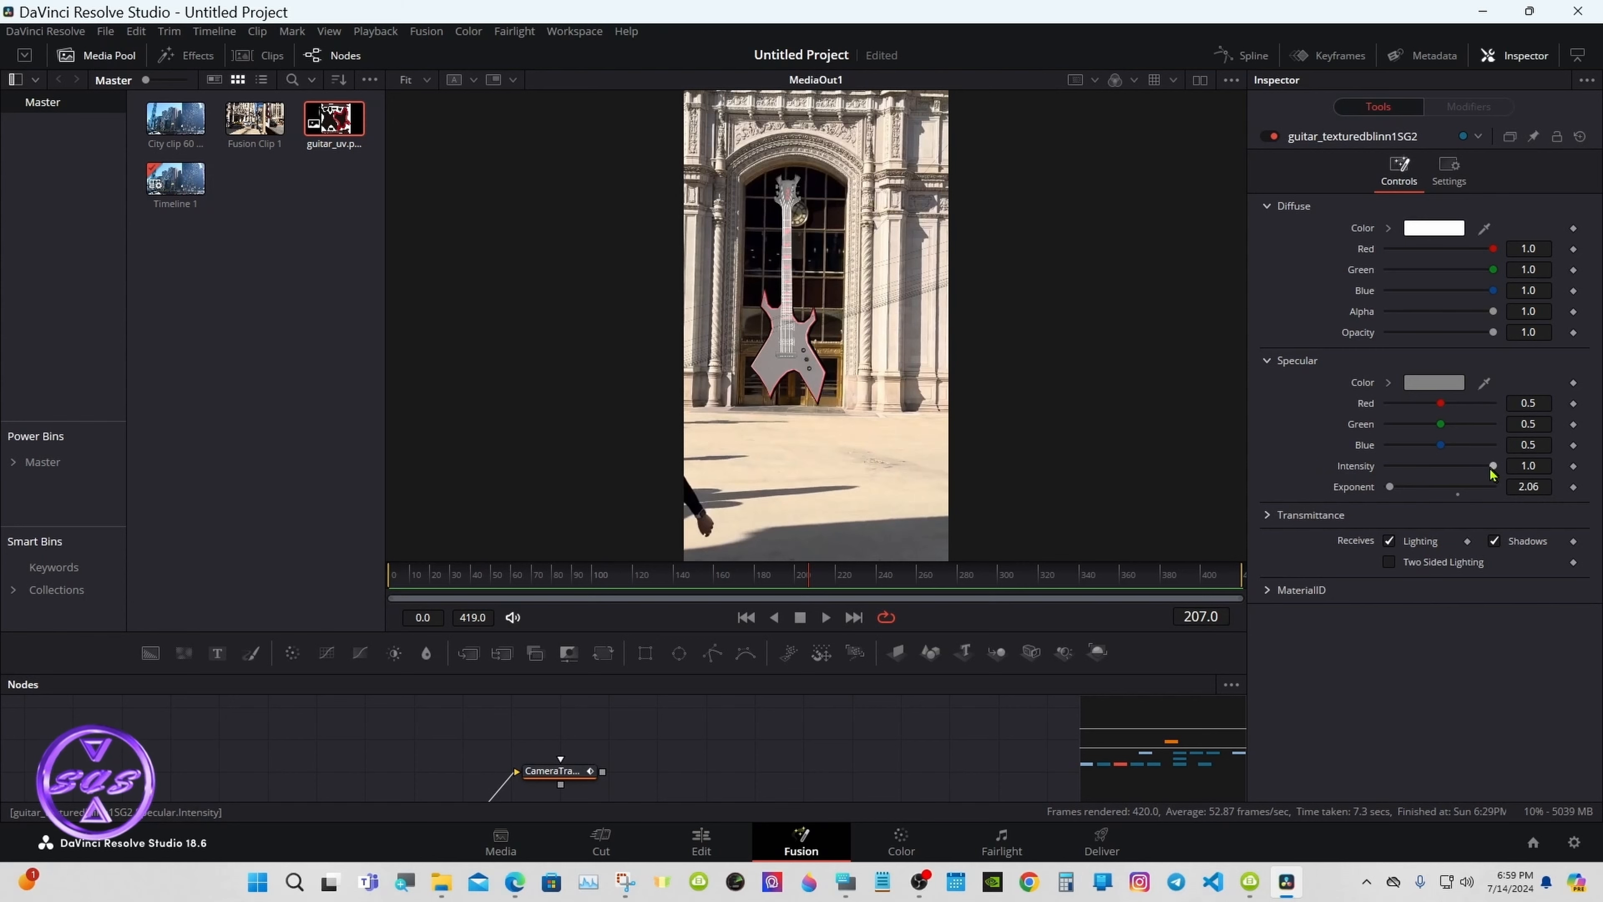
drag(1492, 472, 1400, 470)
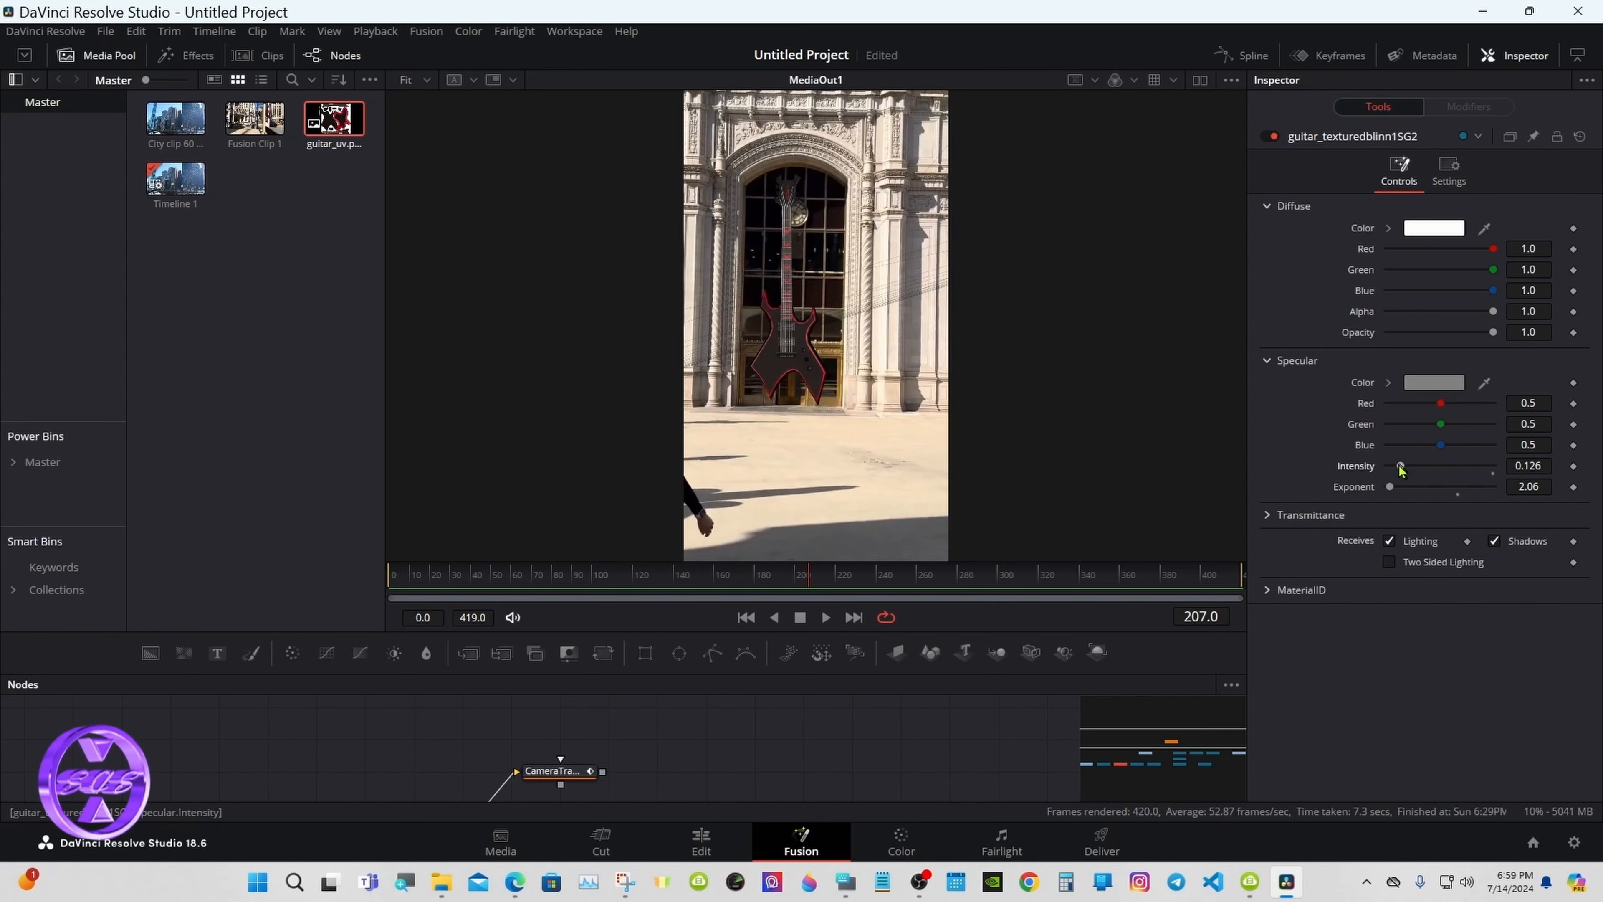
drag(1401, 469, 1467, 469)
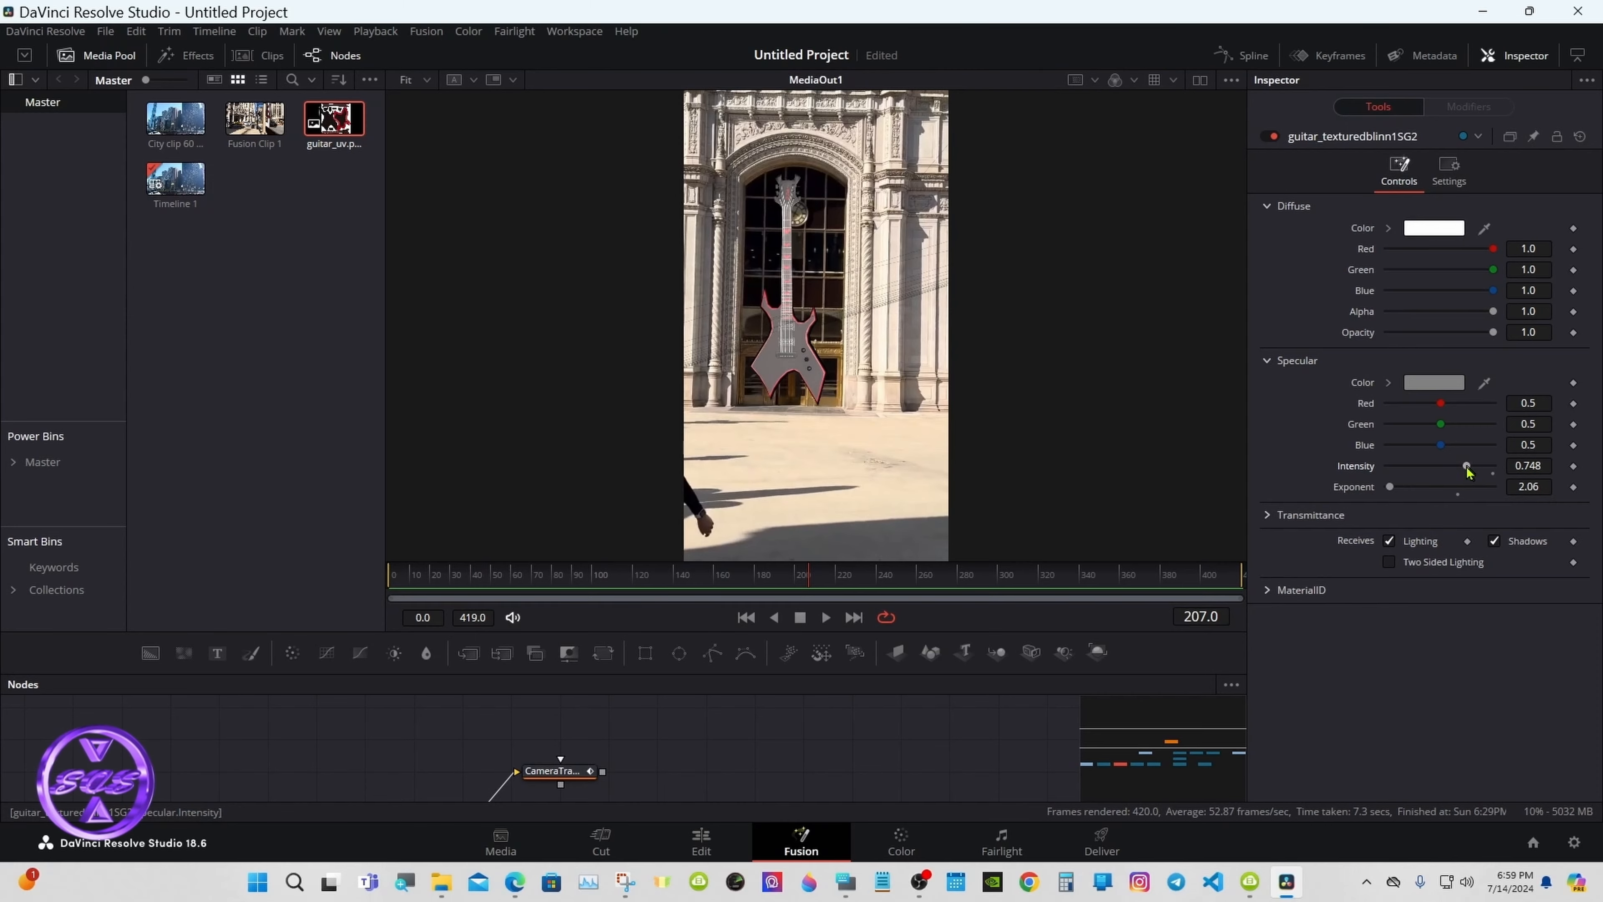
drag(894, 674, 890, 510)
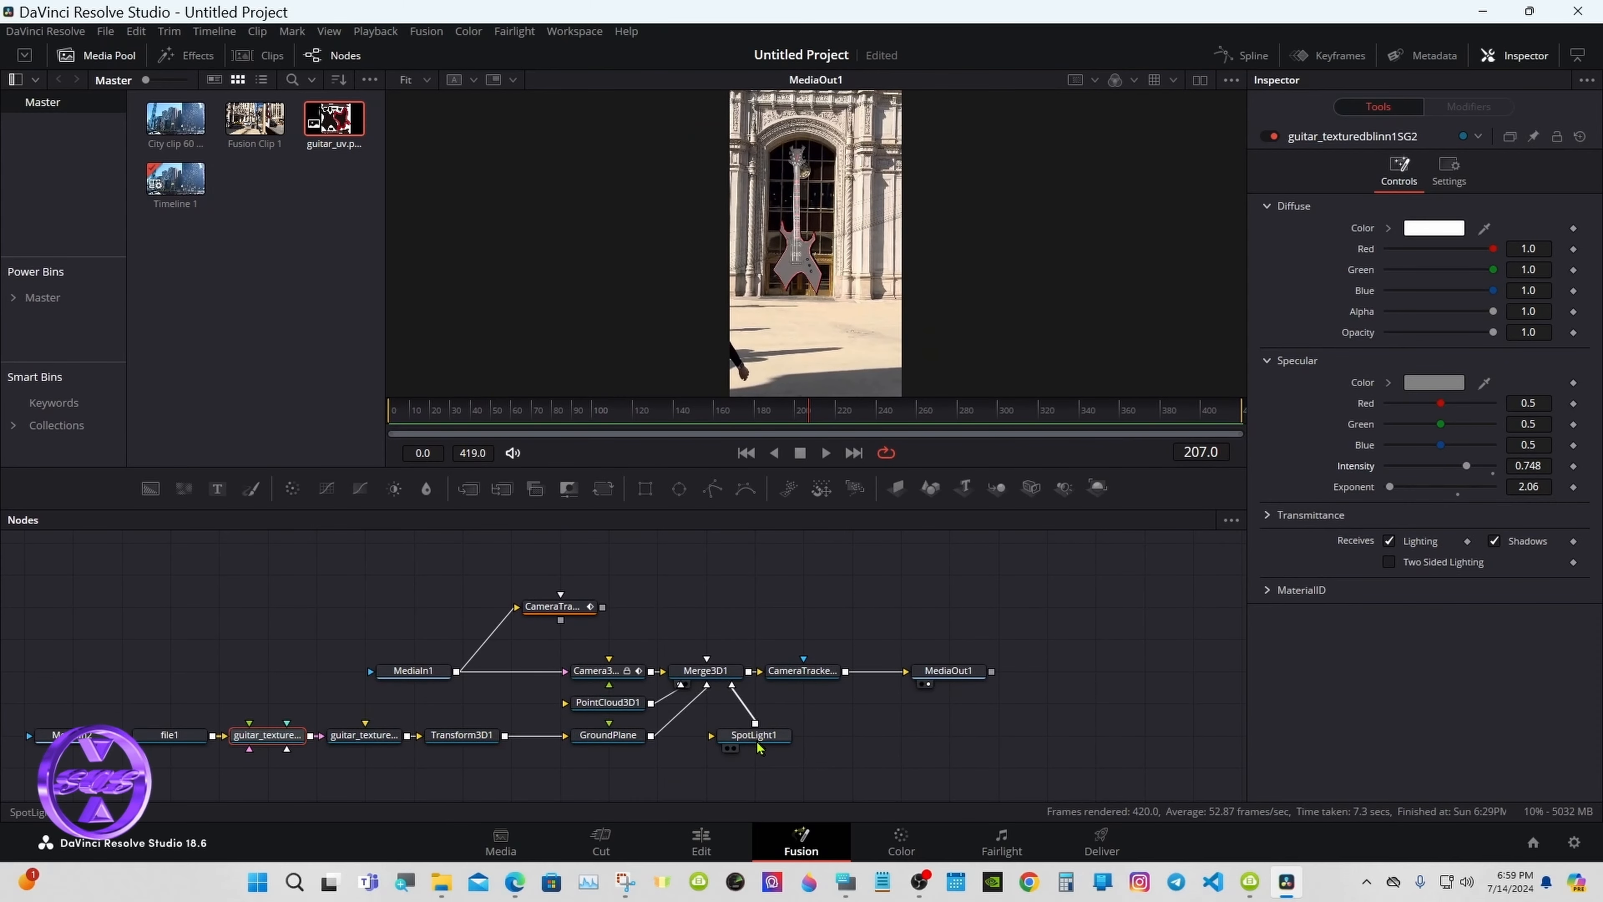
Step: Show SpotLight1's Controls, keep Intensity at 1.0, and scrub the clip to frame 237
click(733, 739)
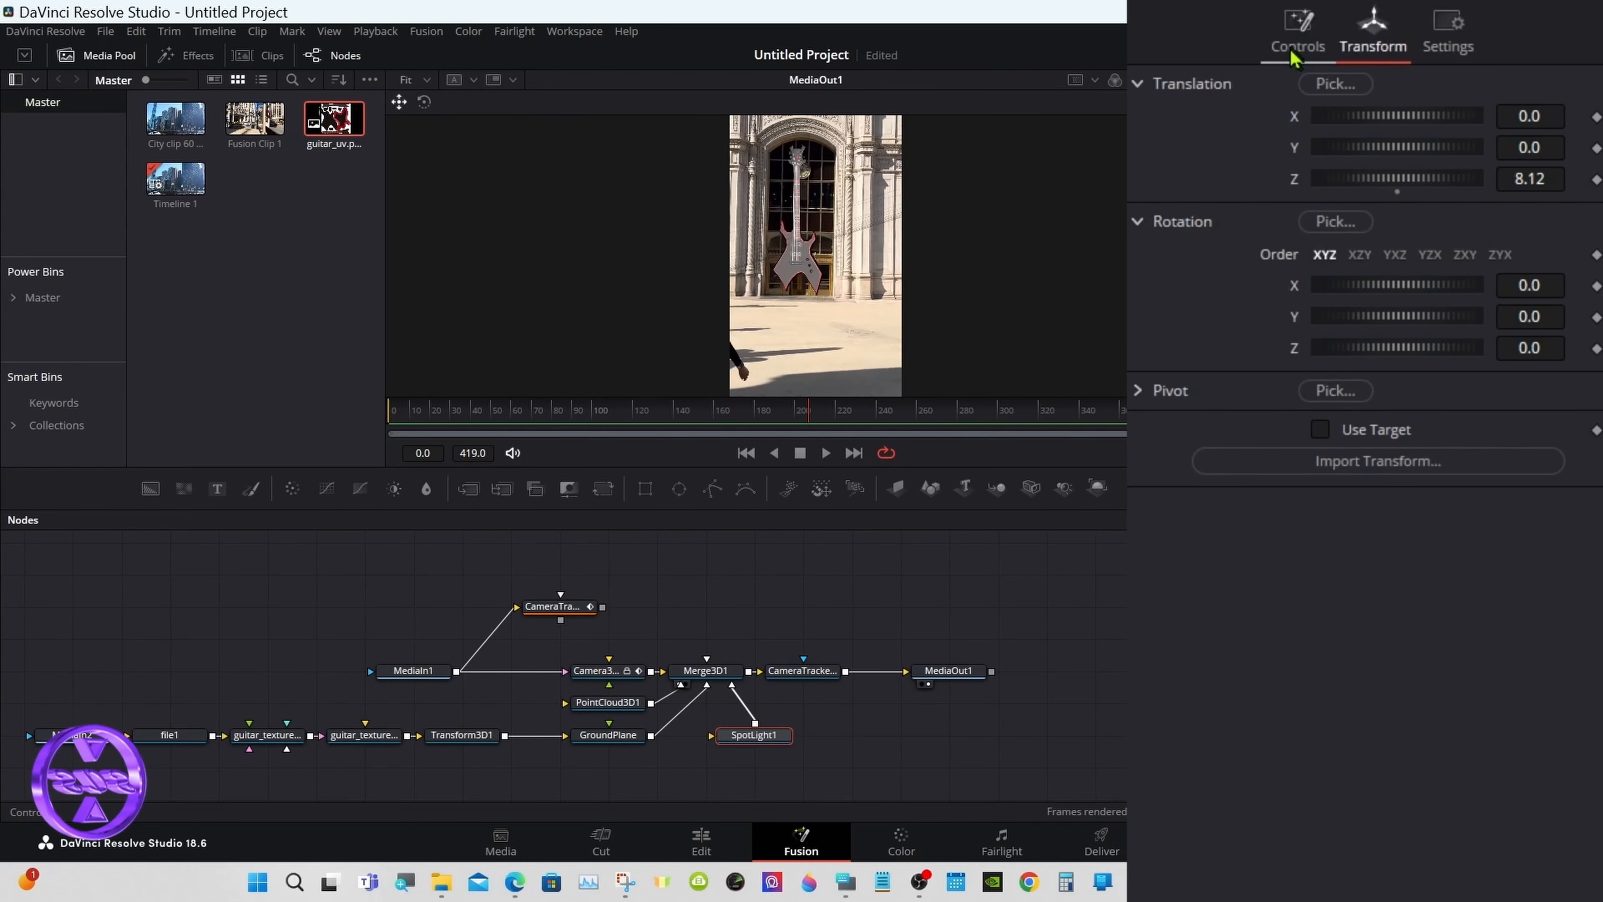
click(1291, 55)
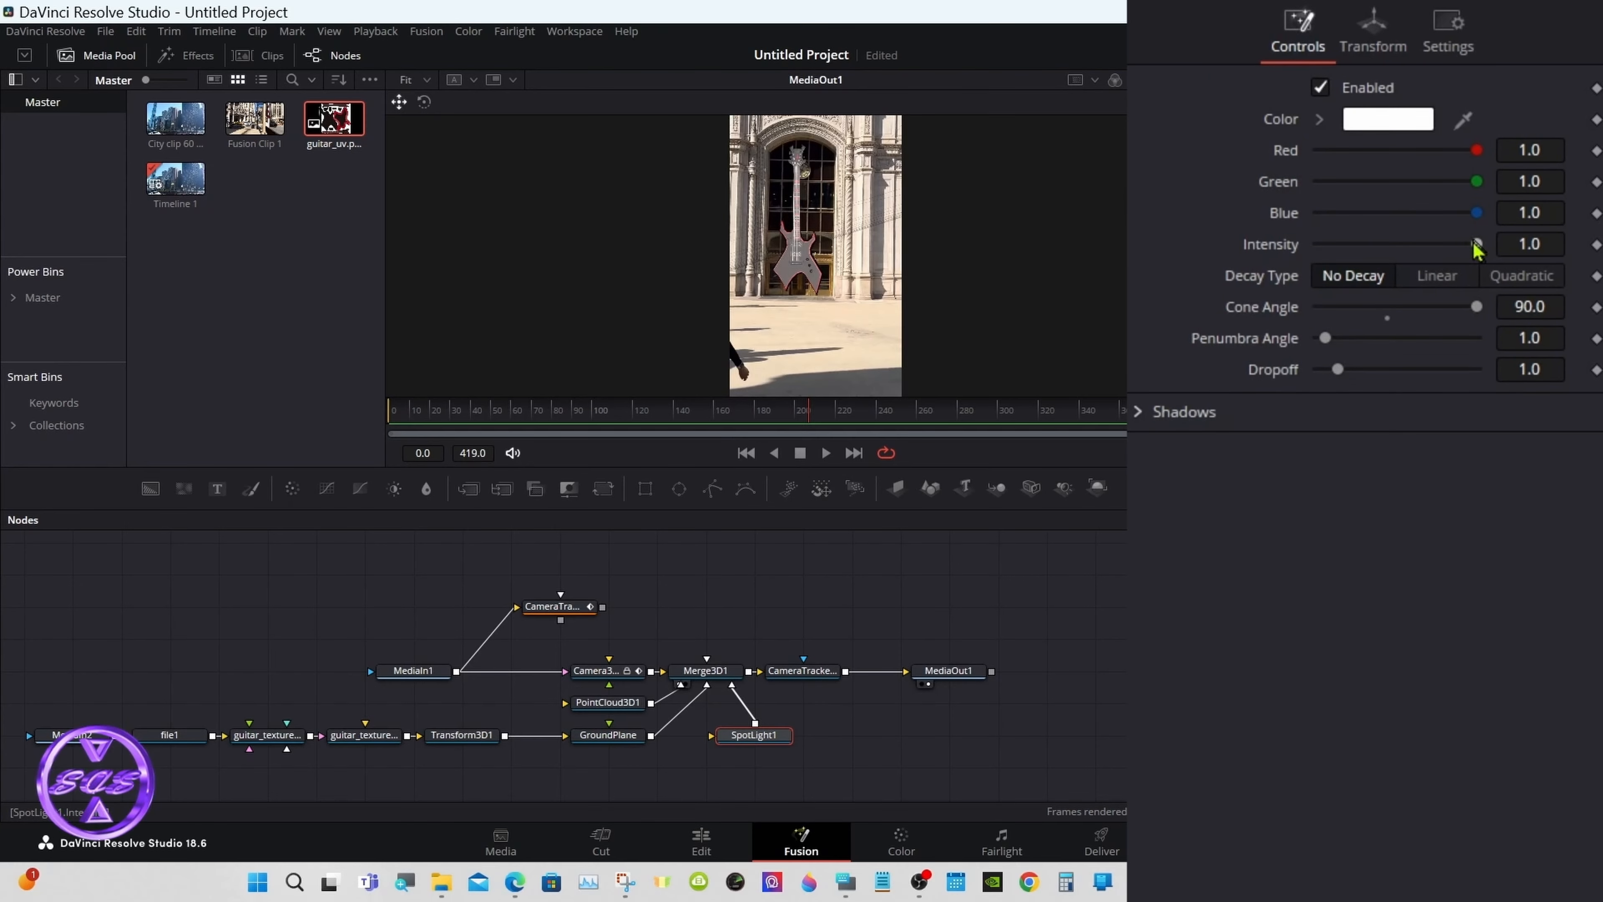
mouse_move(1477, 246)
mouse_down()
mouse_move(1396, 241)
mouse_move(1478, 245)
mouse_up()
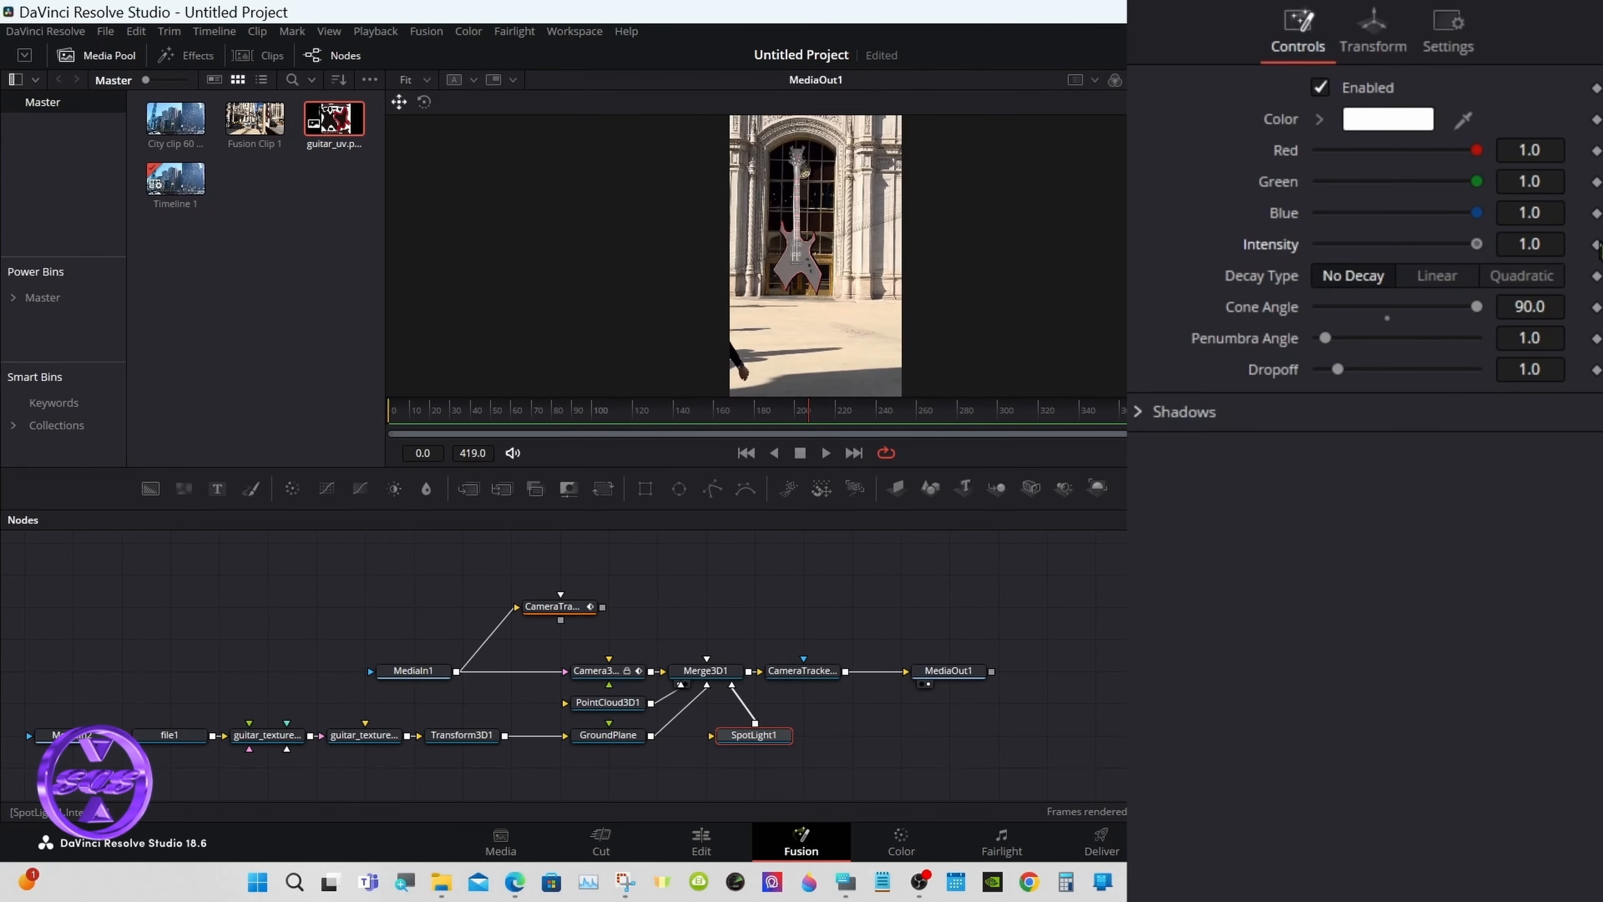
drag(808, 409, 873, 397)
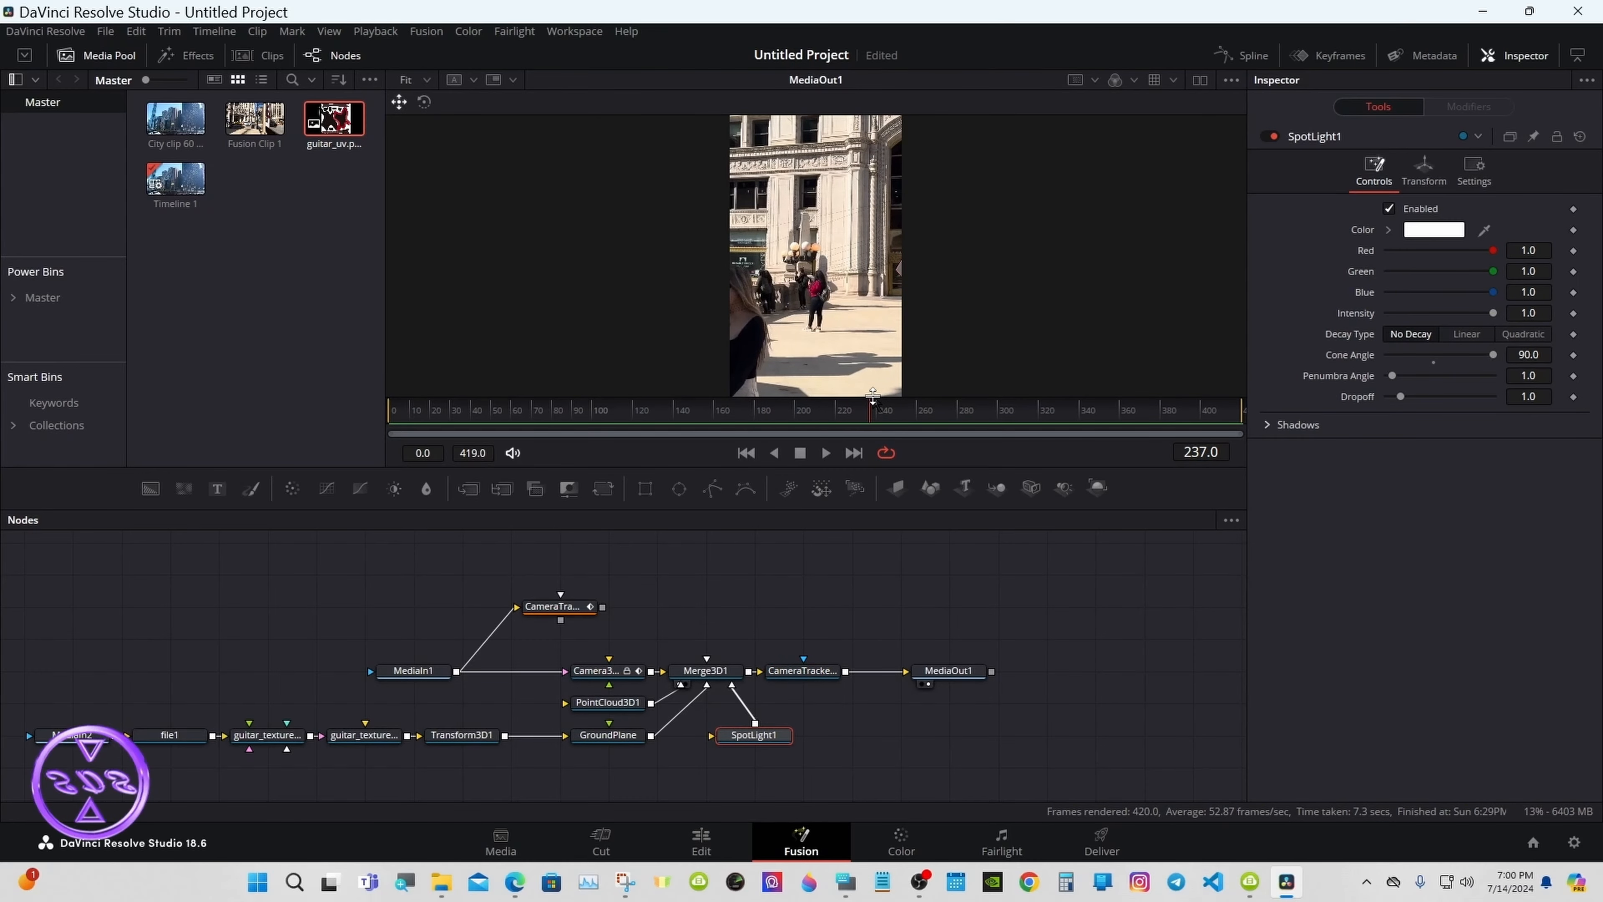
Step: On the Edit page, enable colour and Fusion output render caching for the first city clip
click(701, 842)
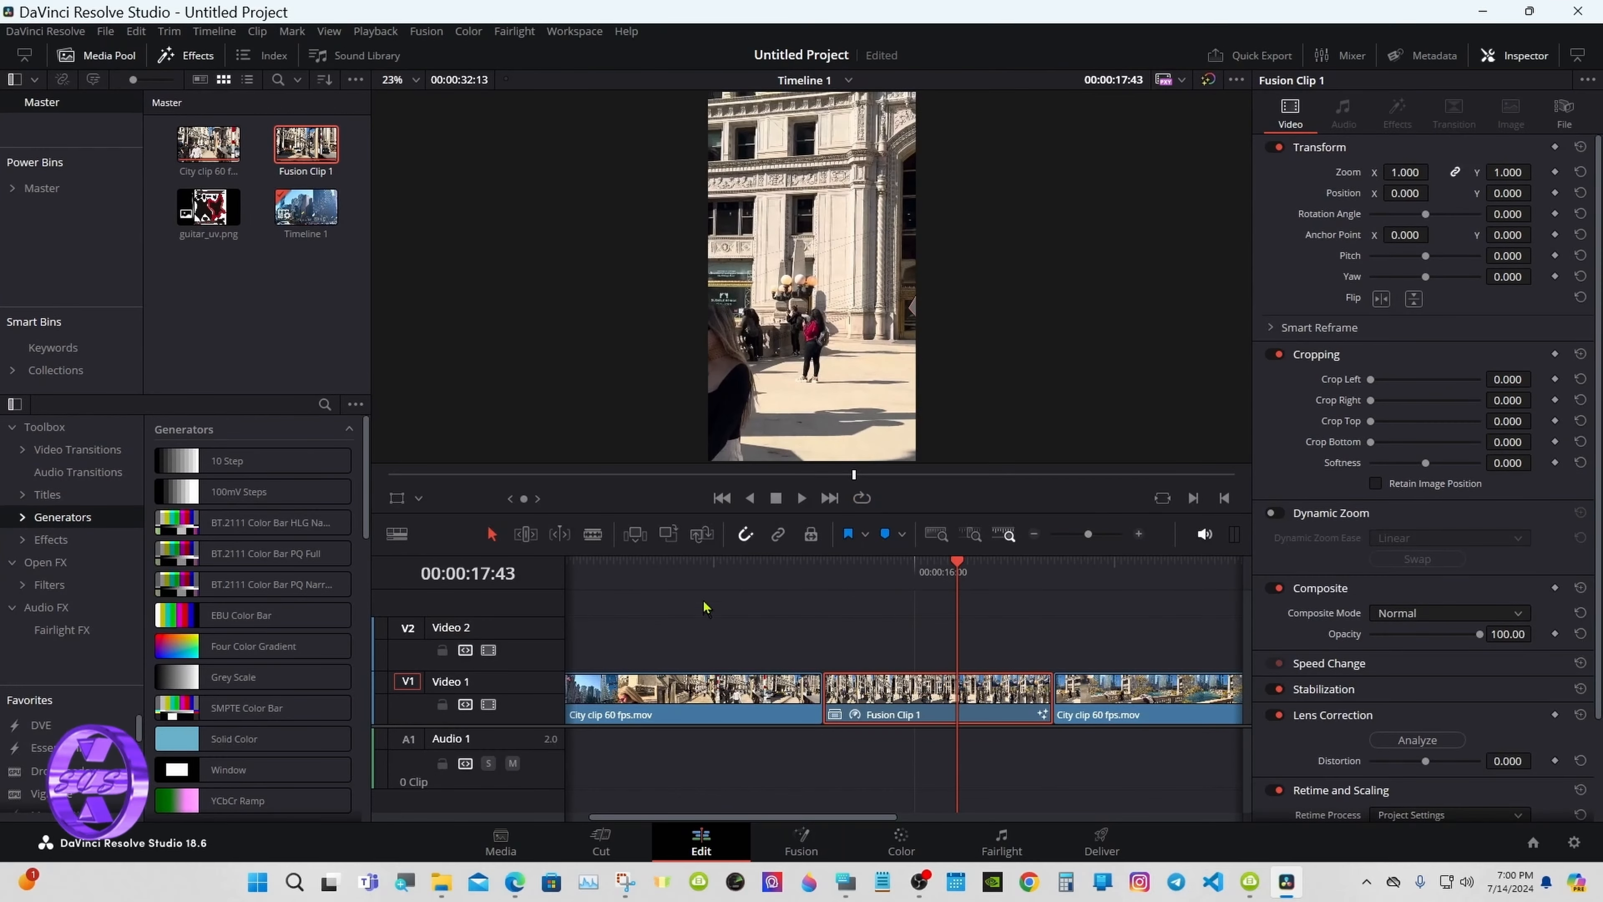
key(Home)
drag(740, 556, 740, 661)
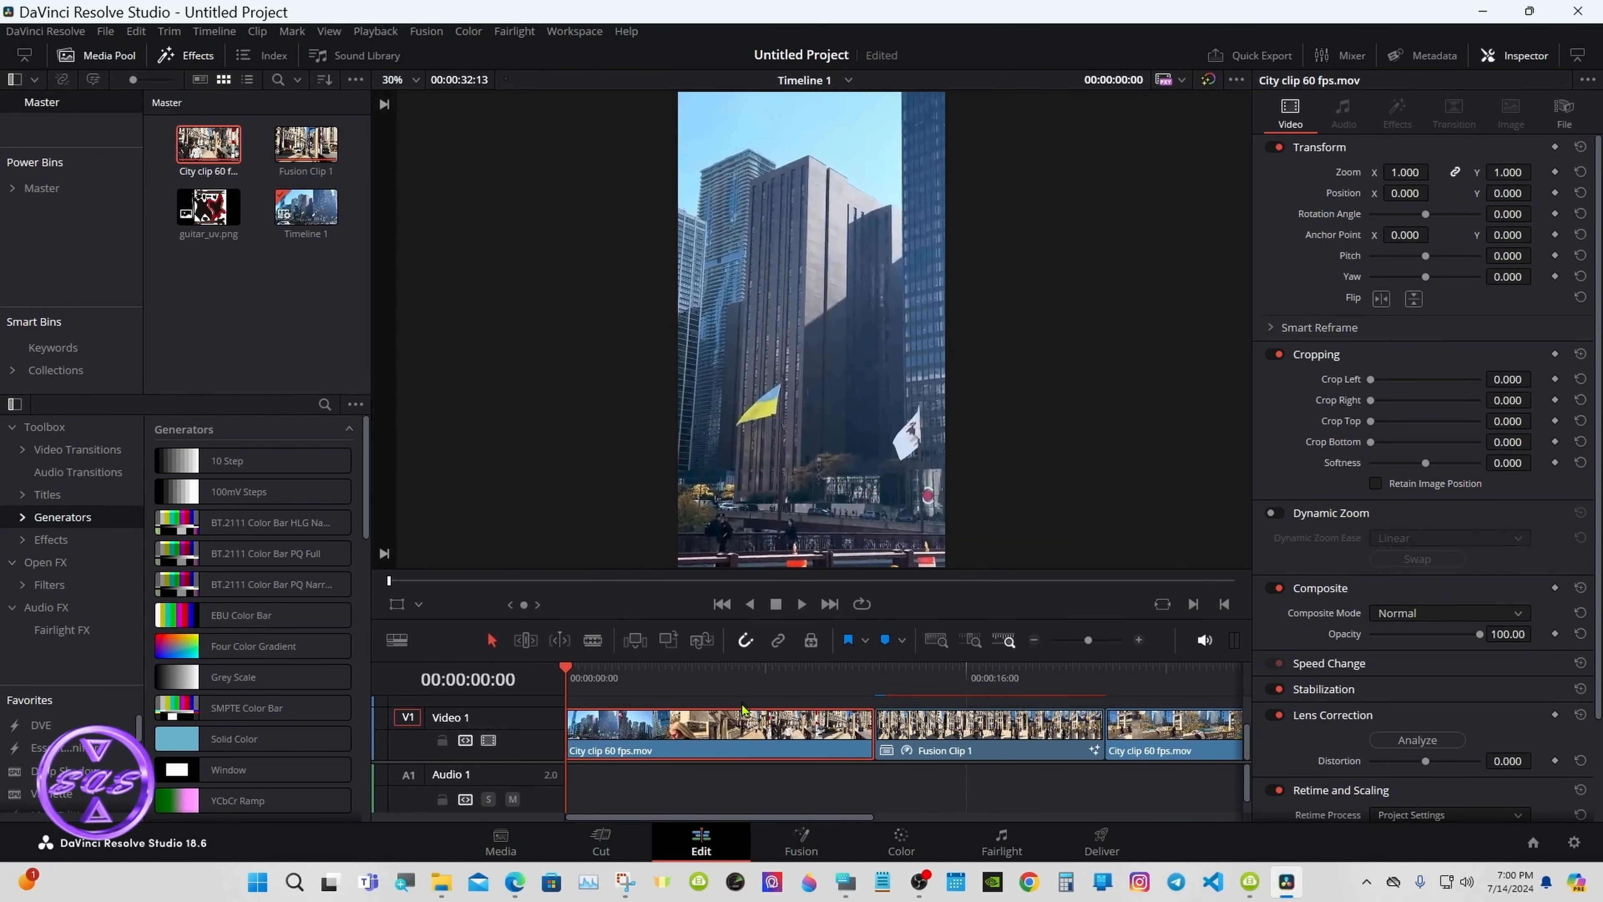
right_click(743, 724)
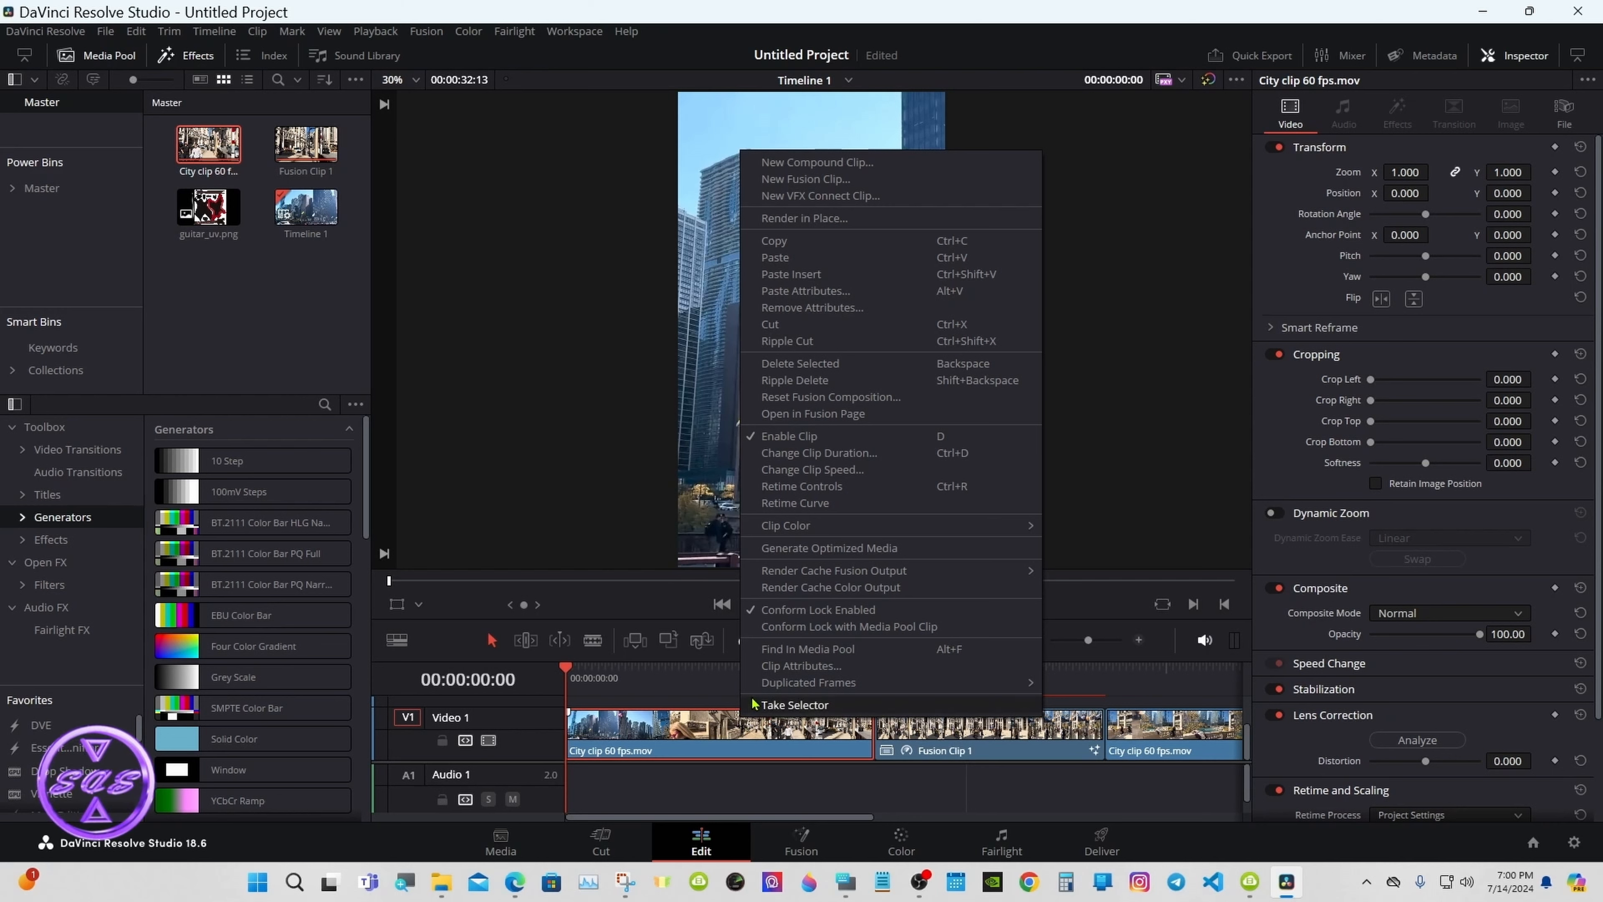
click(796, 596)
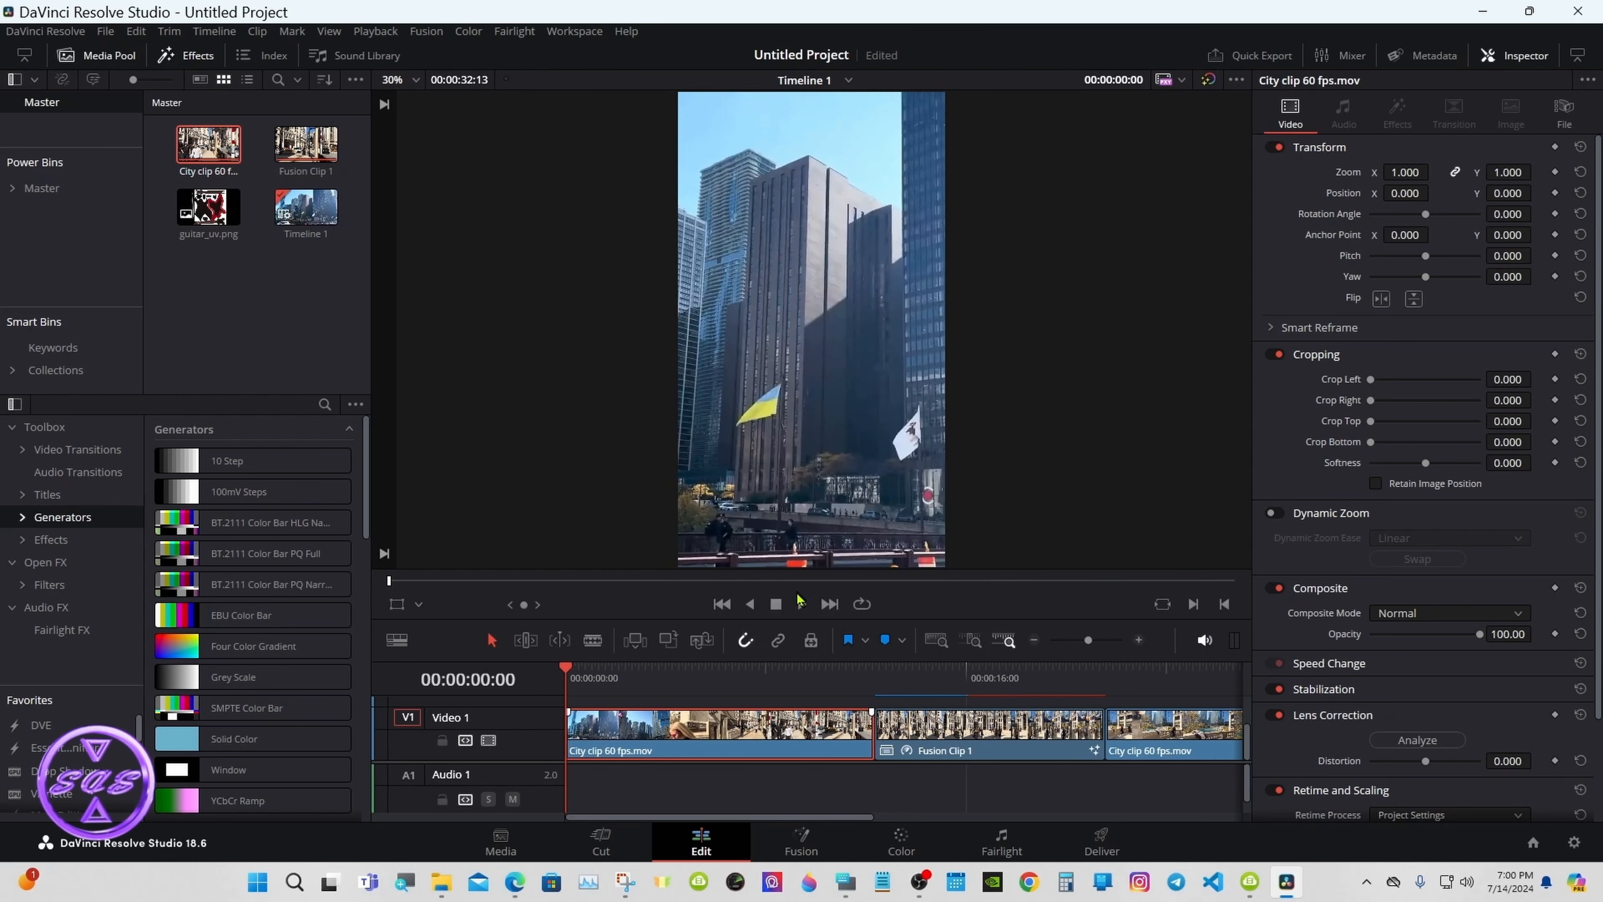
right_click(727, 711)
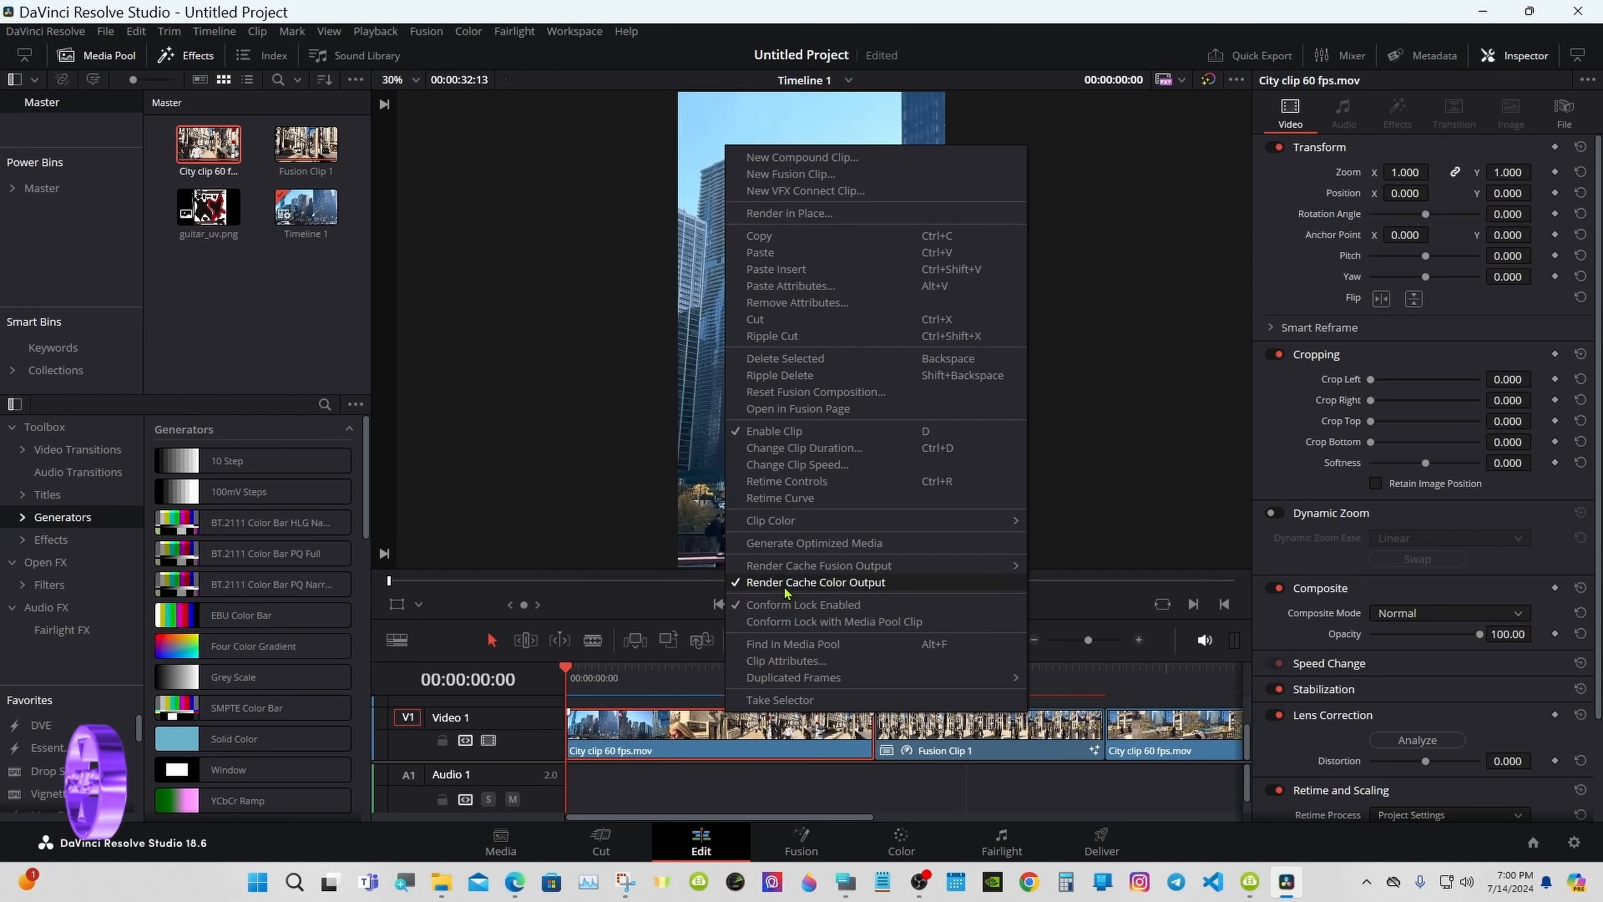
mouse_move(801, 573)
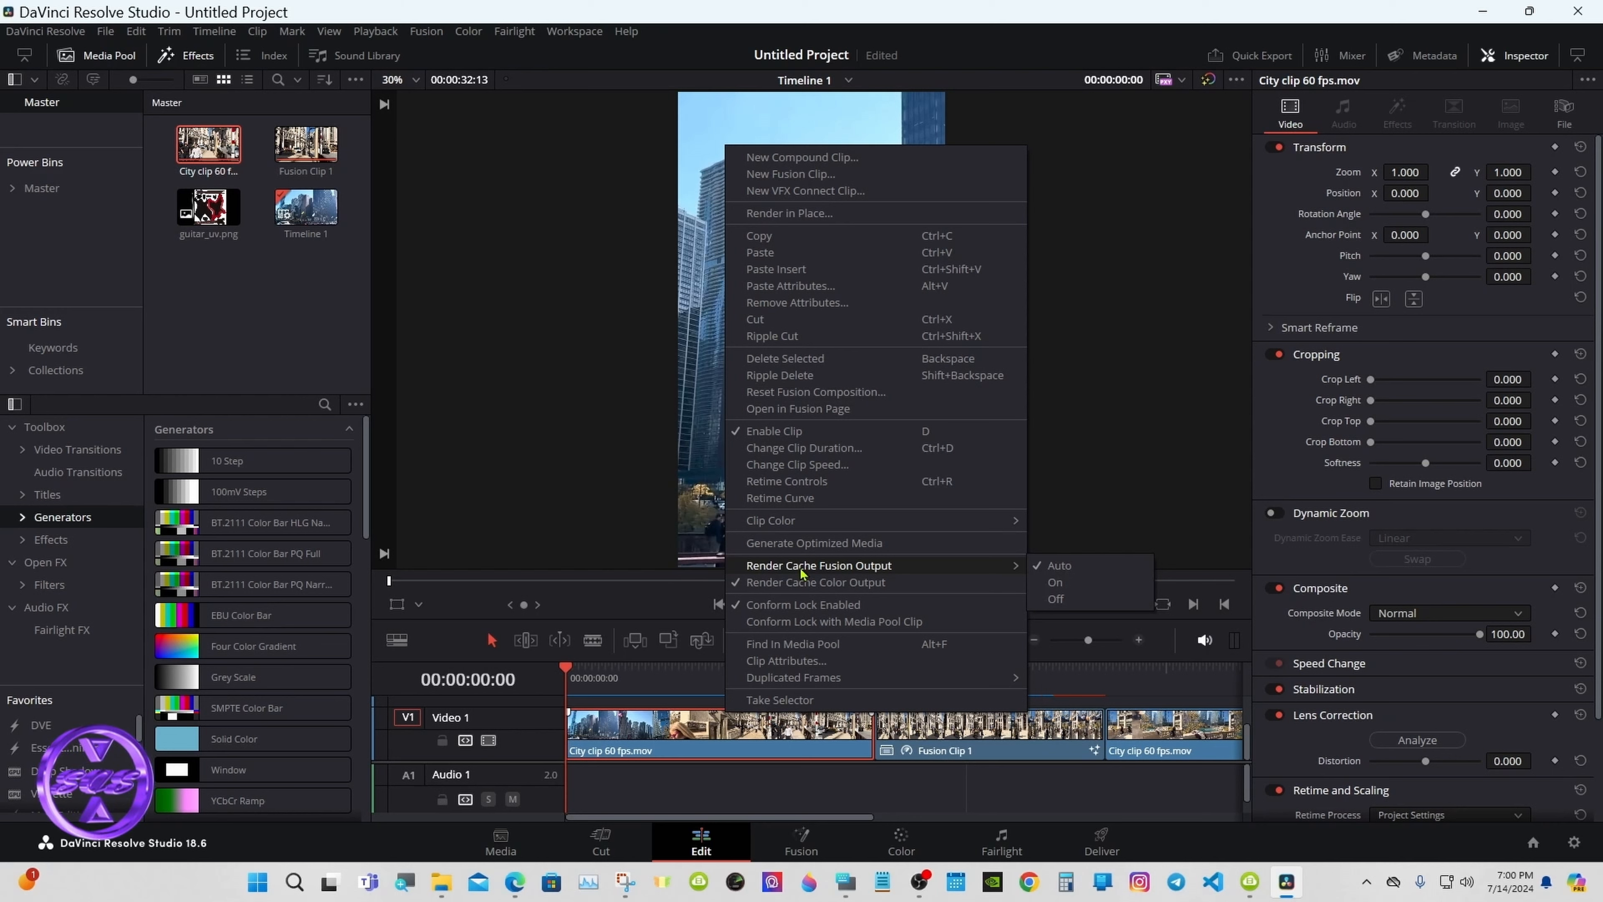
click(1056, 583)
Step: Enable colour and Fusion output render caching for the third city clip
right_click(1137, 750)
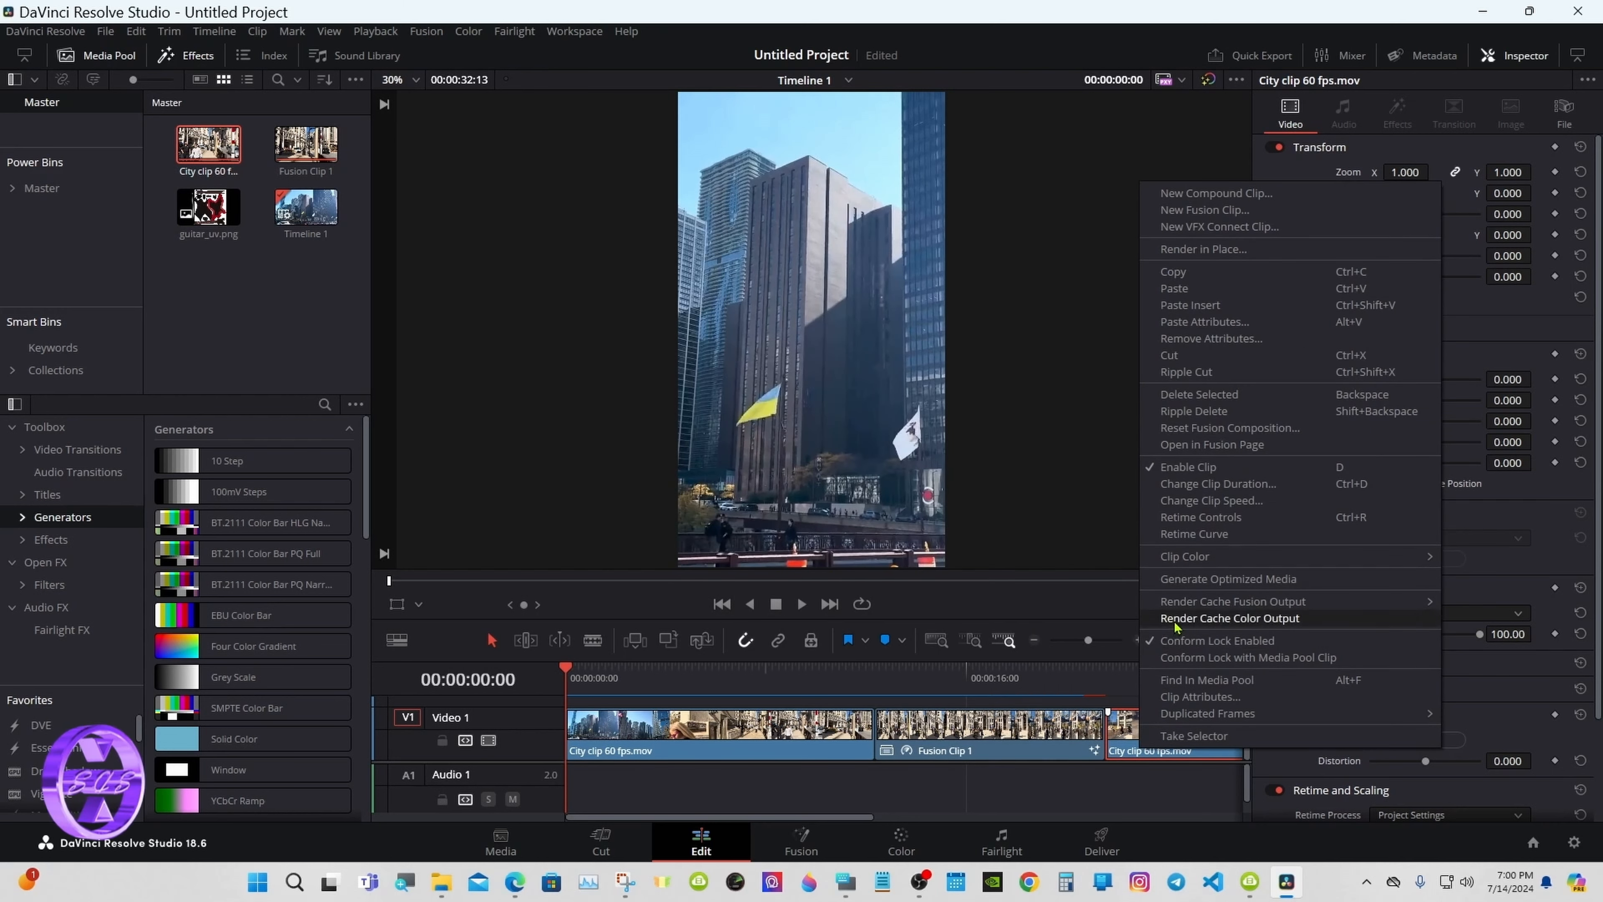
click(1175, 621)
right_click(1159, 708)
mouse_move(1200, 574)
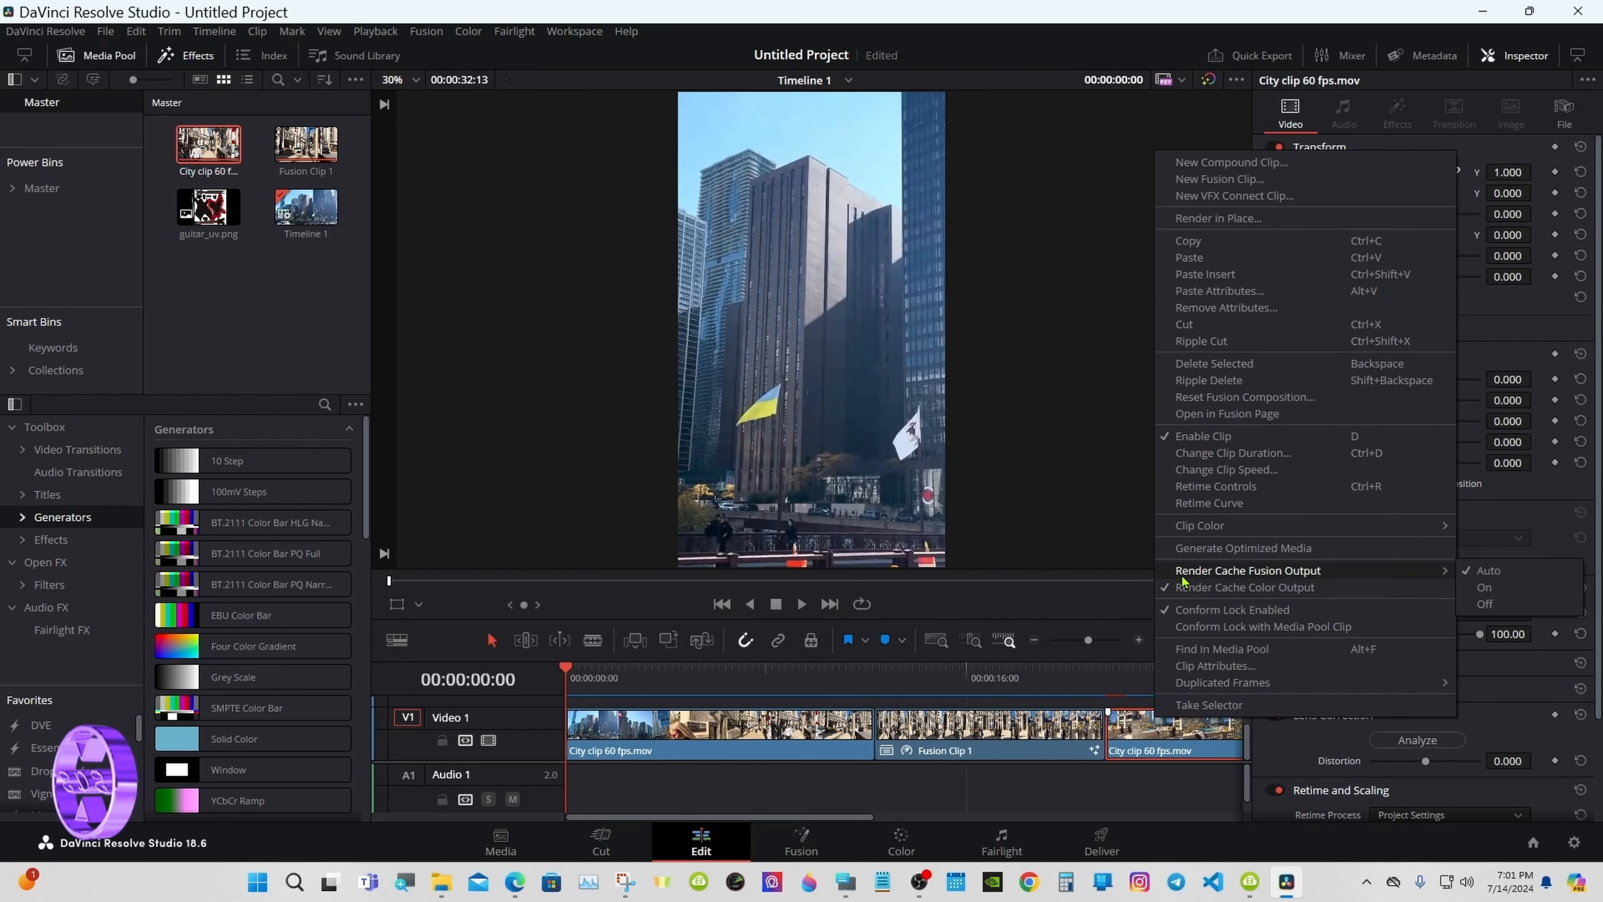
click(1484, 586)
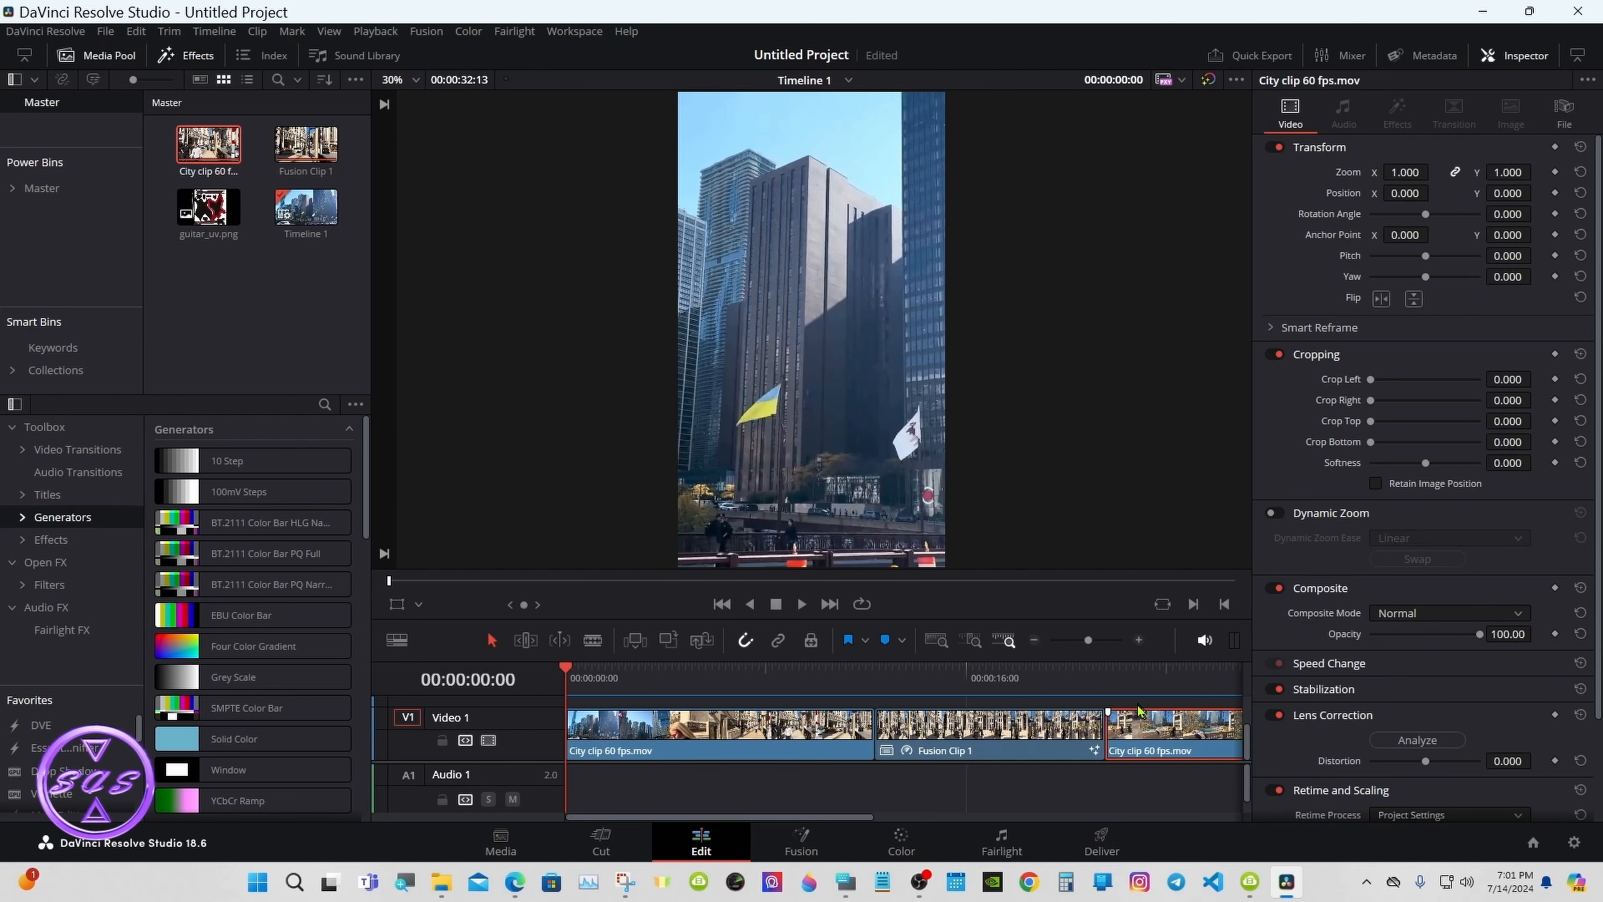
scroll(726, 695, up, 2)
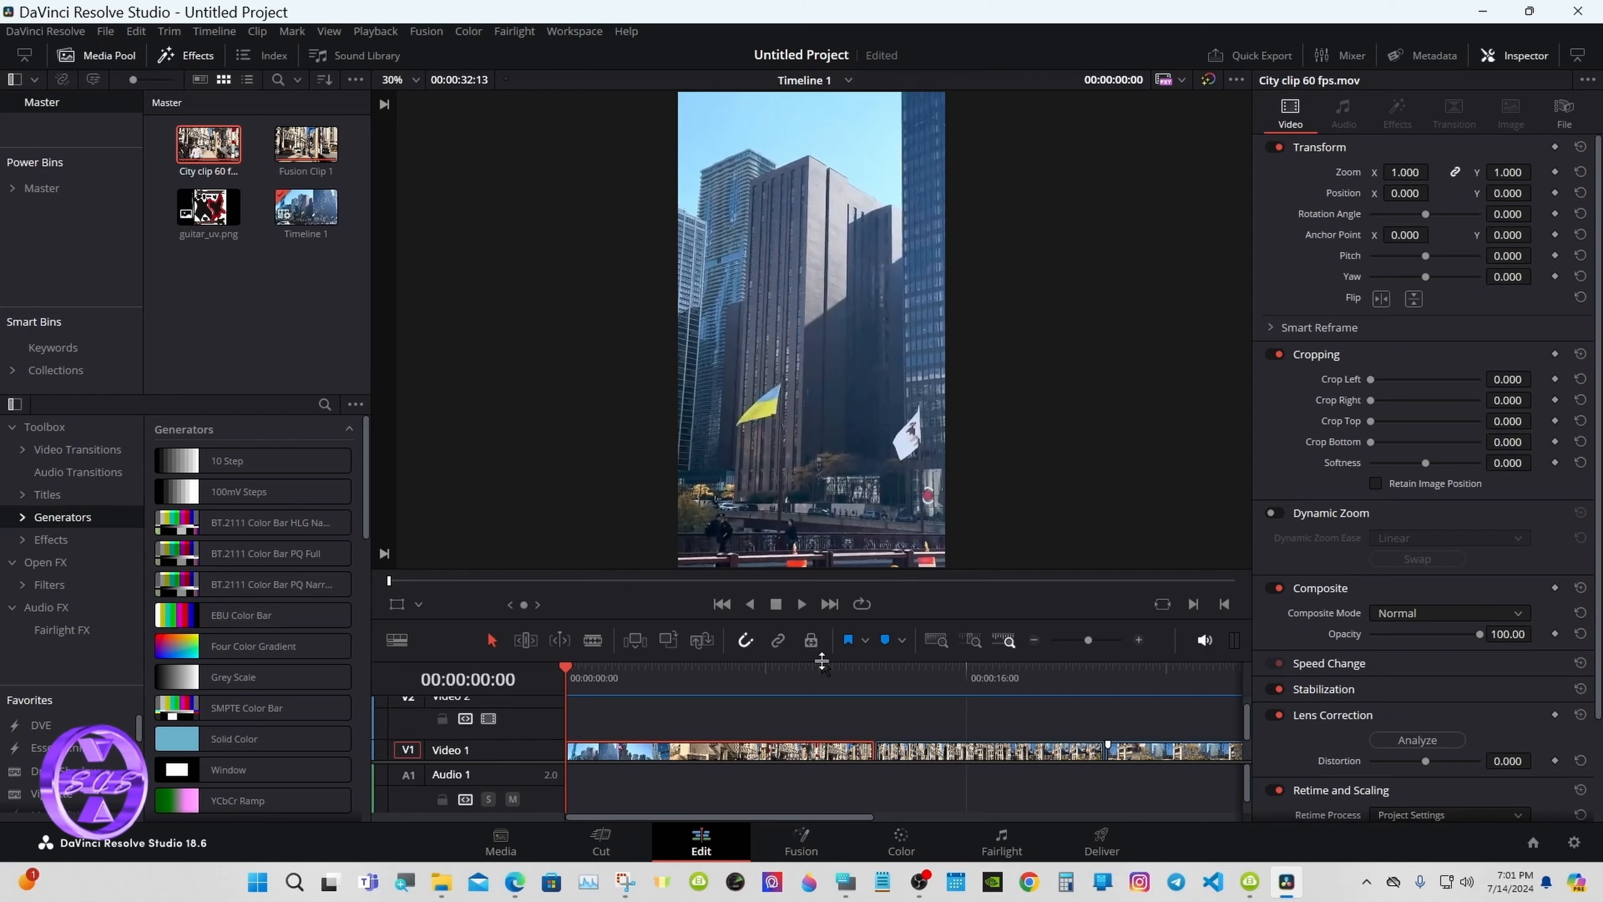
Step: Preview the timeline playback, stop it, and reopen Fusion Clip 1 on the Fusion page
click(802, 604)
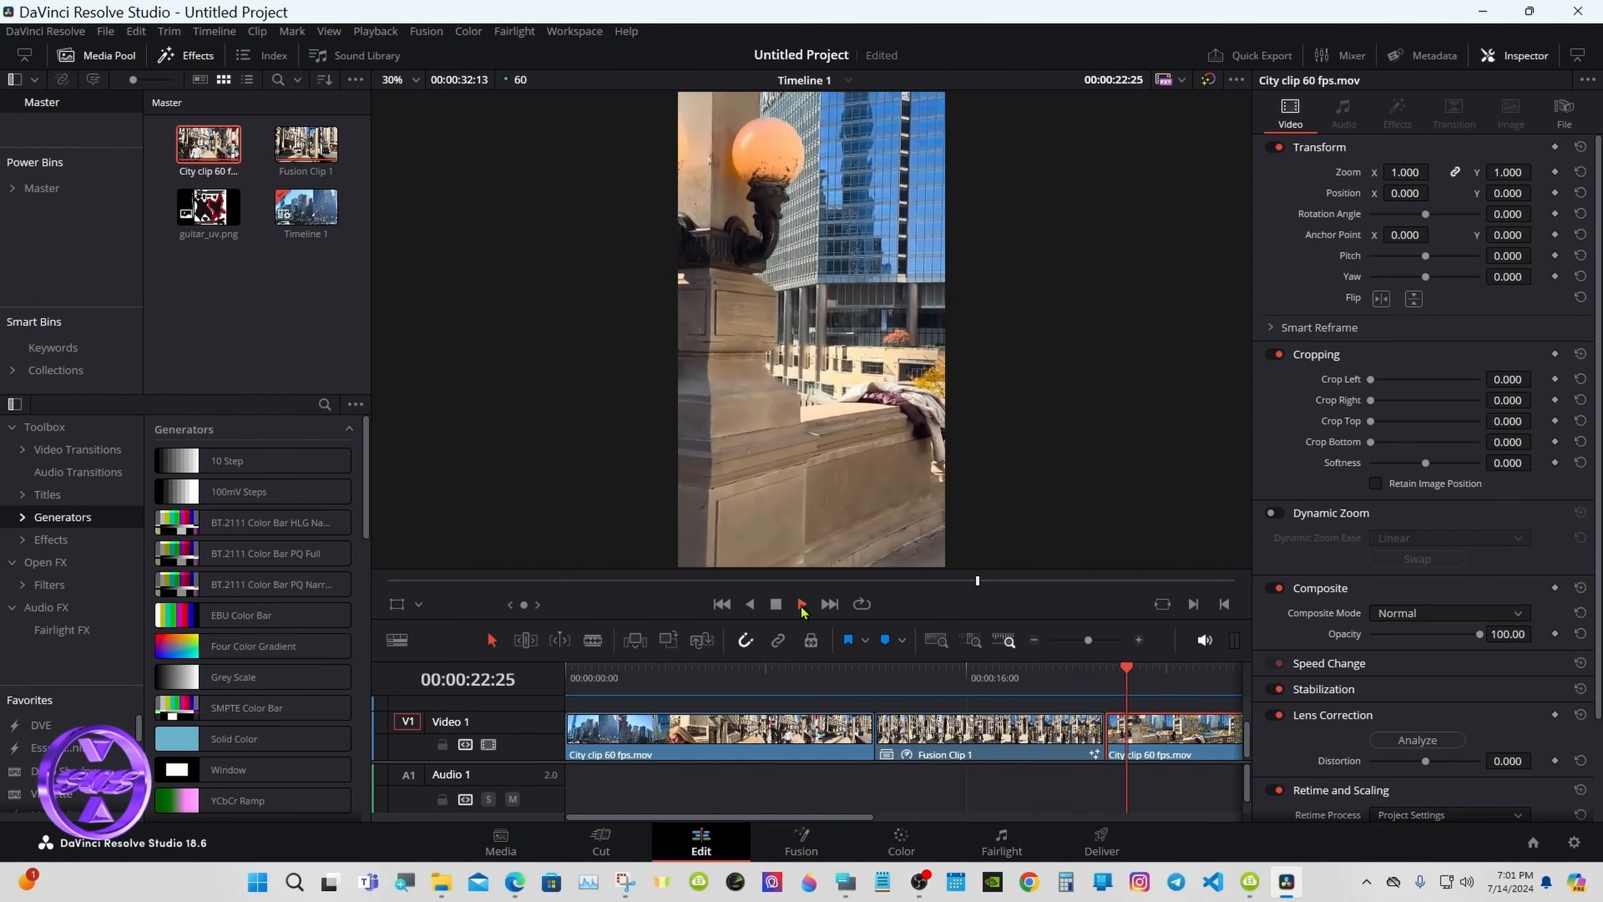
click(777, 604)
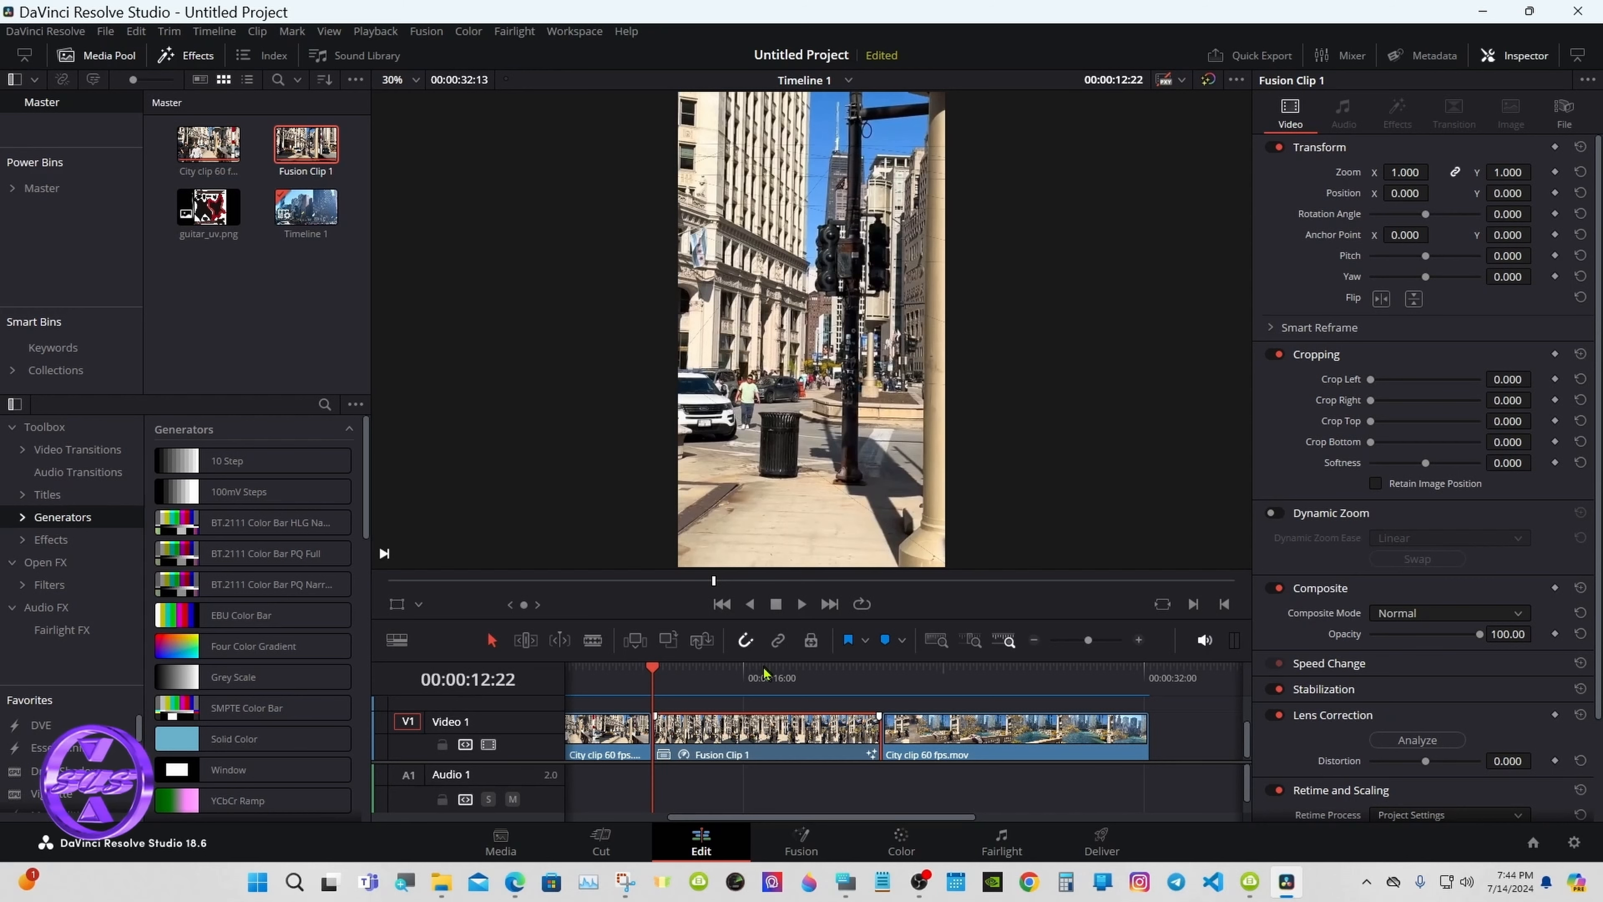
click(802, 840)
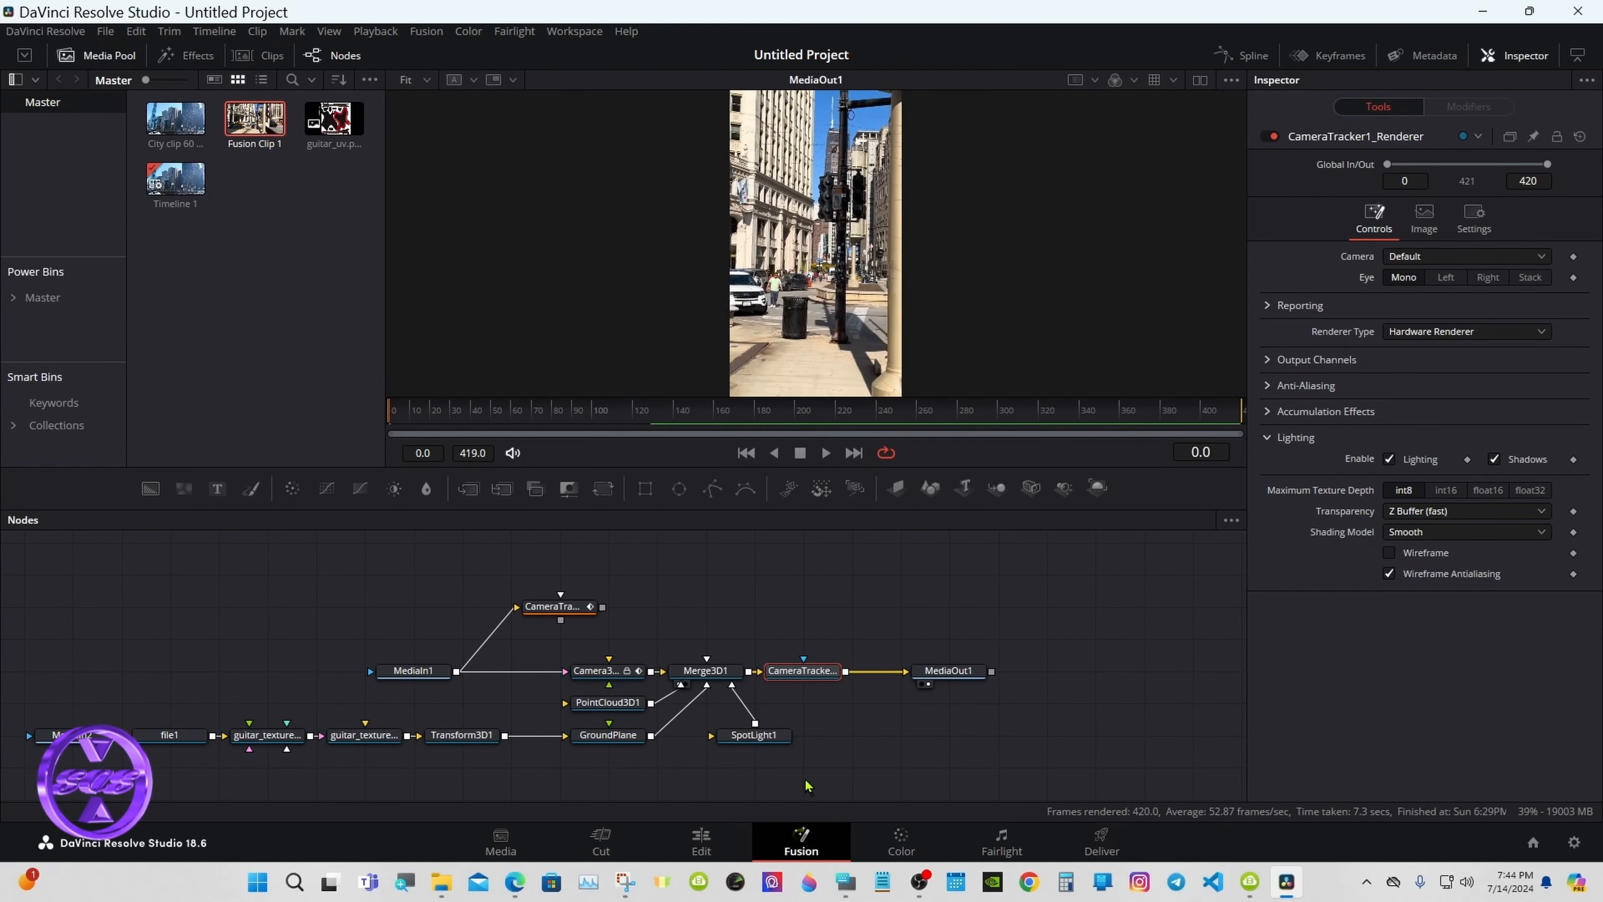
Step: At frame 207, uncheck the GroundPlane's Visible option so its wireframe grid no longer renders
click(599, 746)
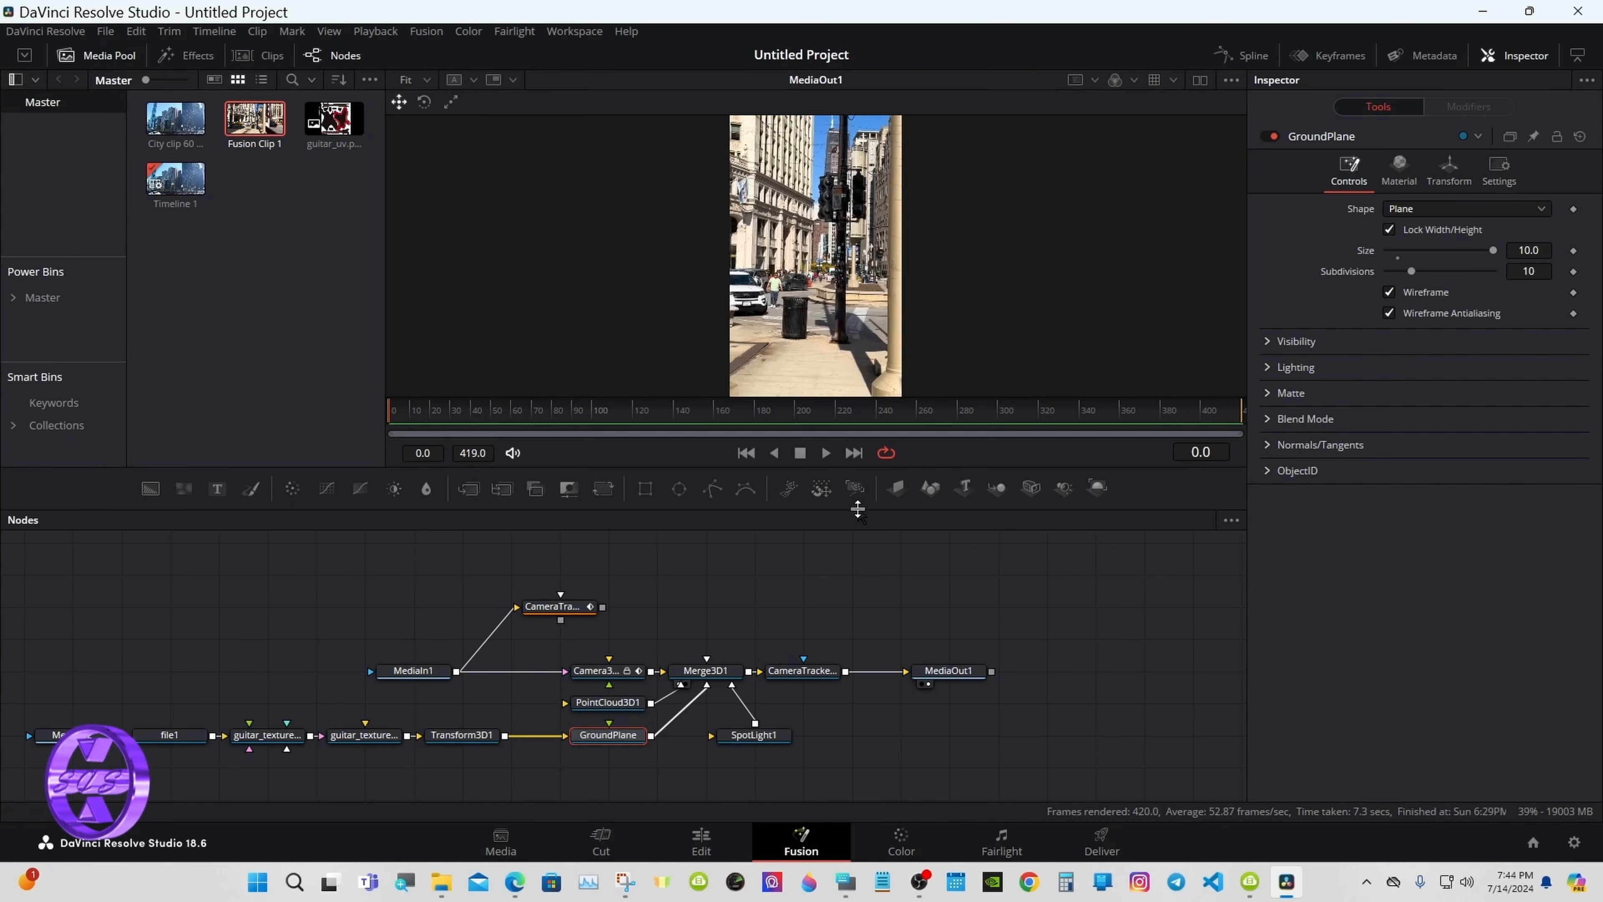
drag(857, 510, 856, 629)
mouse_move(833, 533)
mouse_down()
mouse_move(848, 542)
mouse_move(814, 537)
mouse_up()
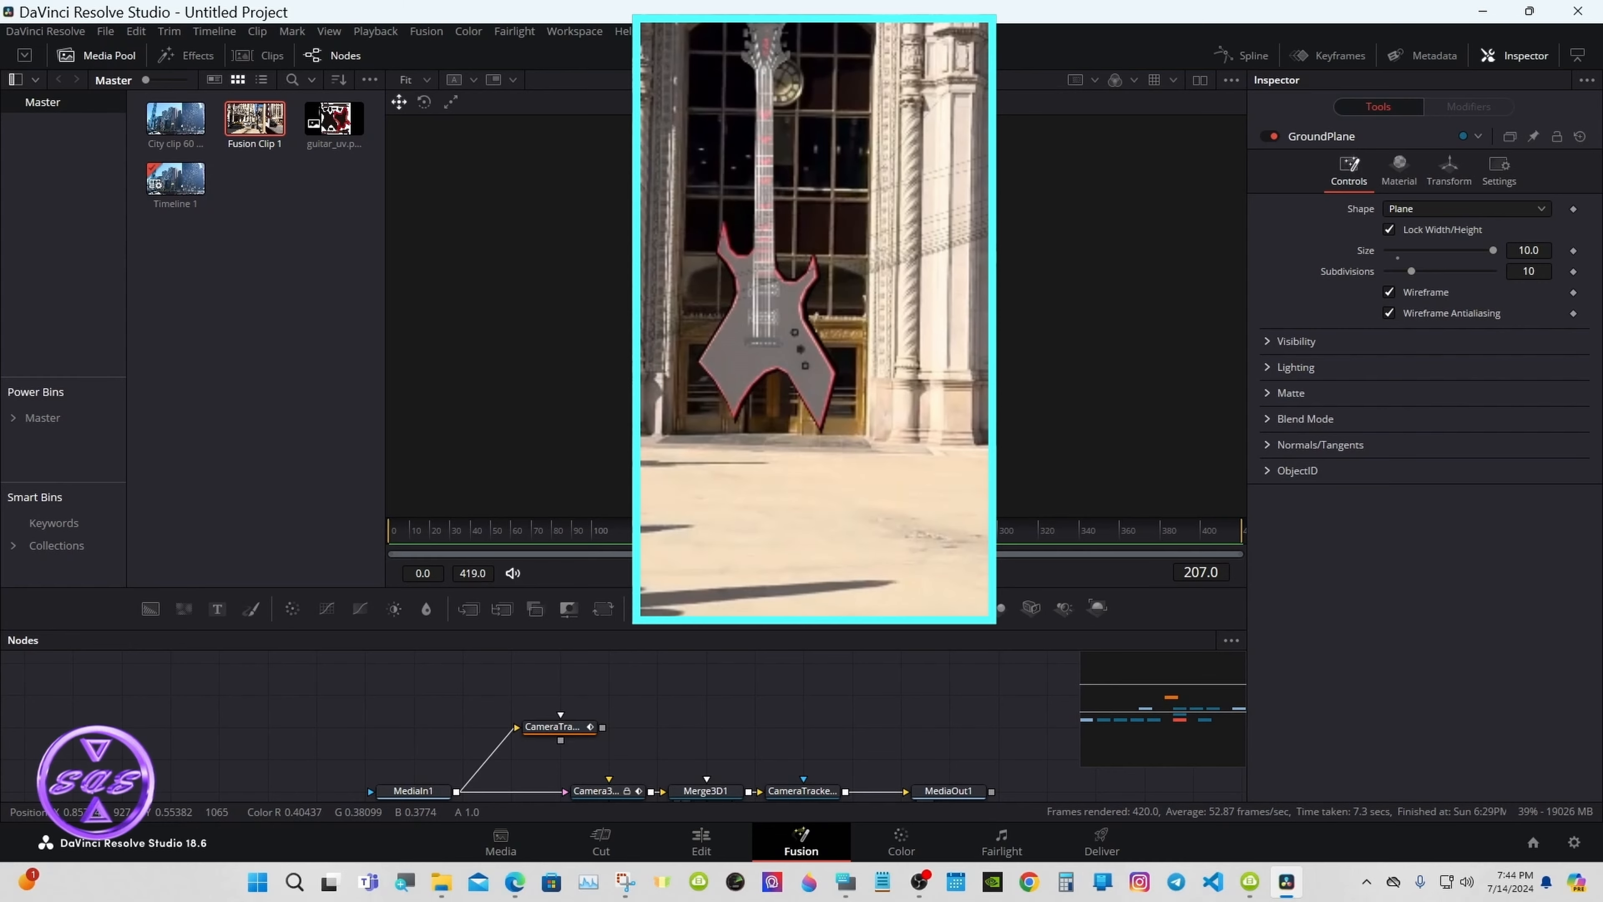
click(1199, 80)
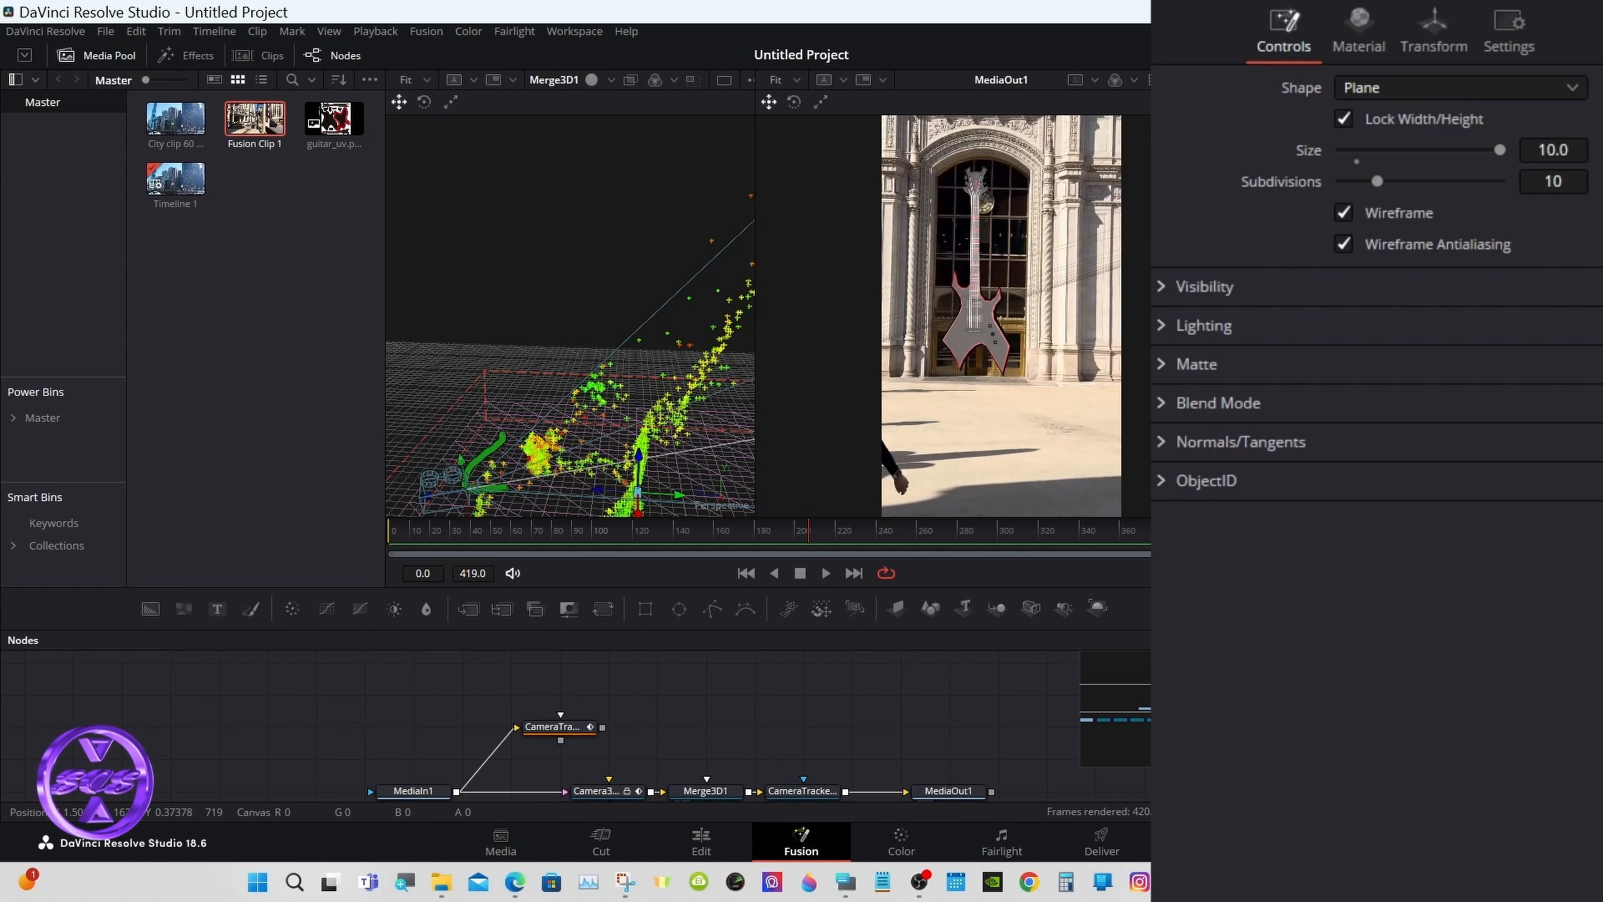
click(1162, 290)
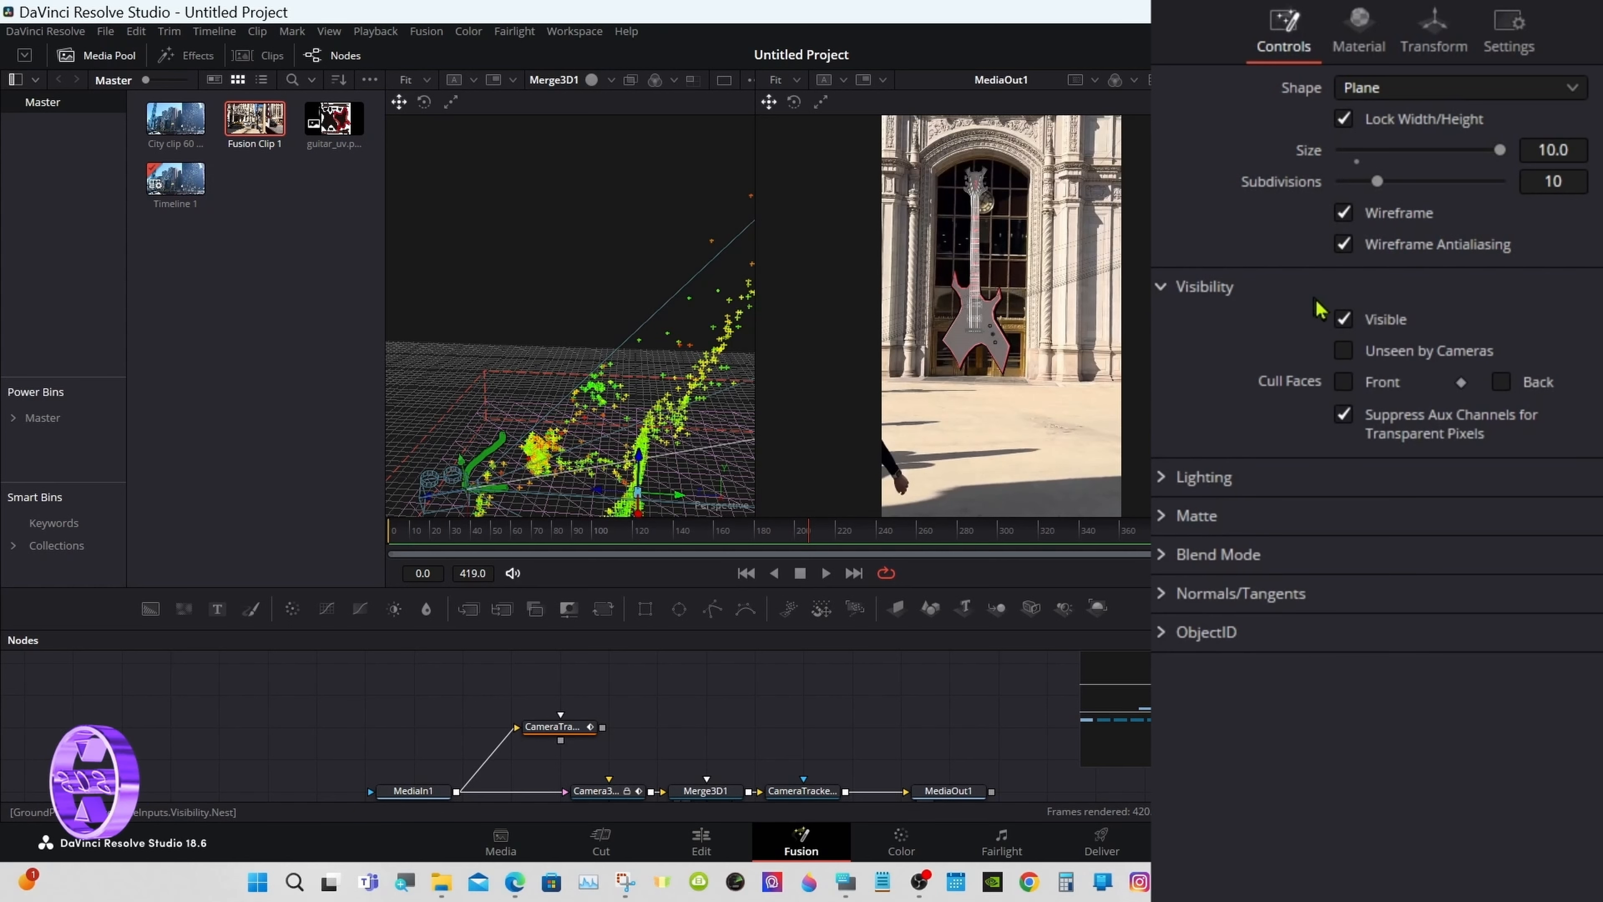
click(1343, 320)
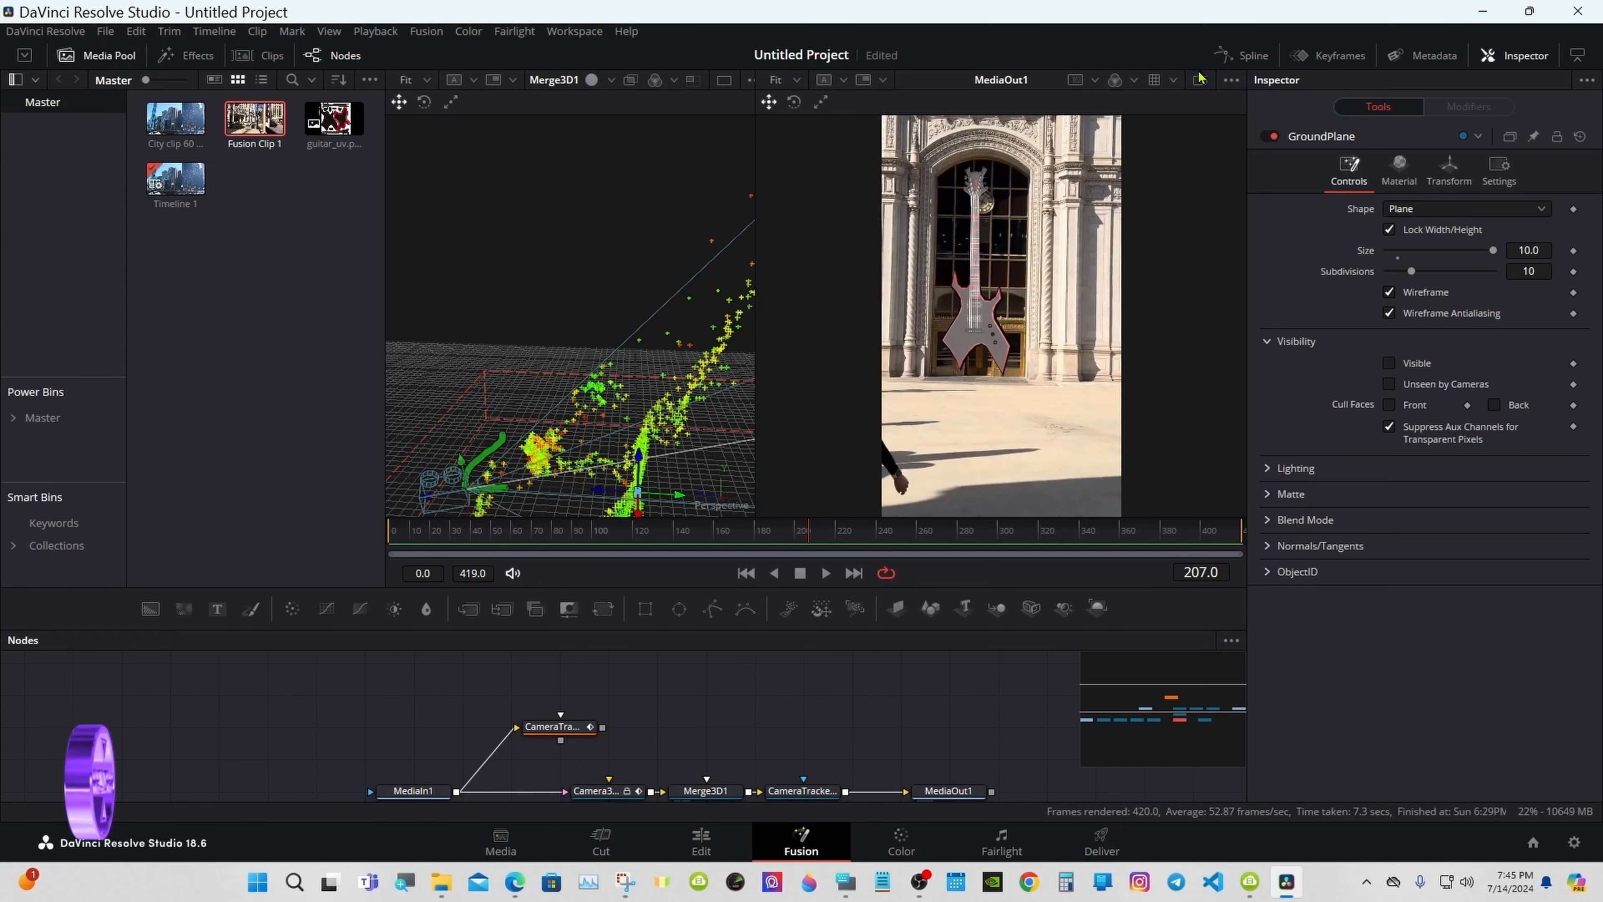
click(1391, 363)
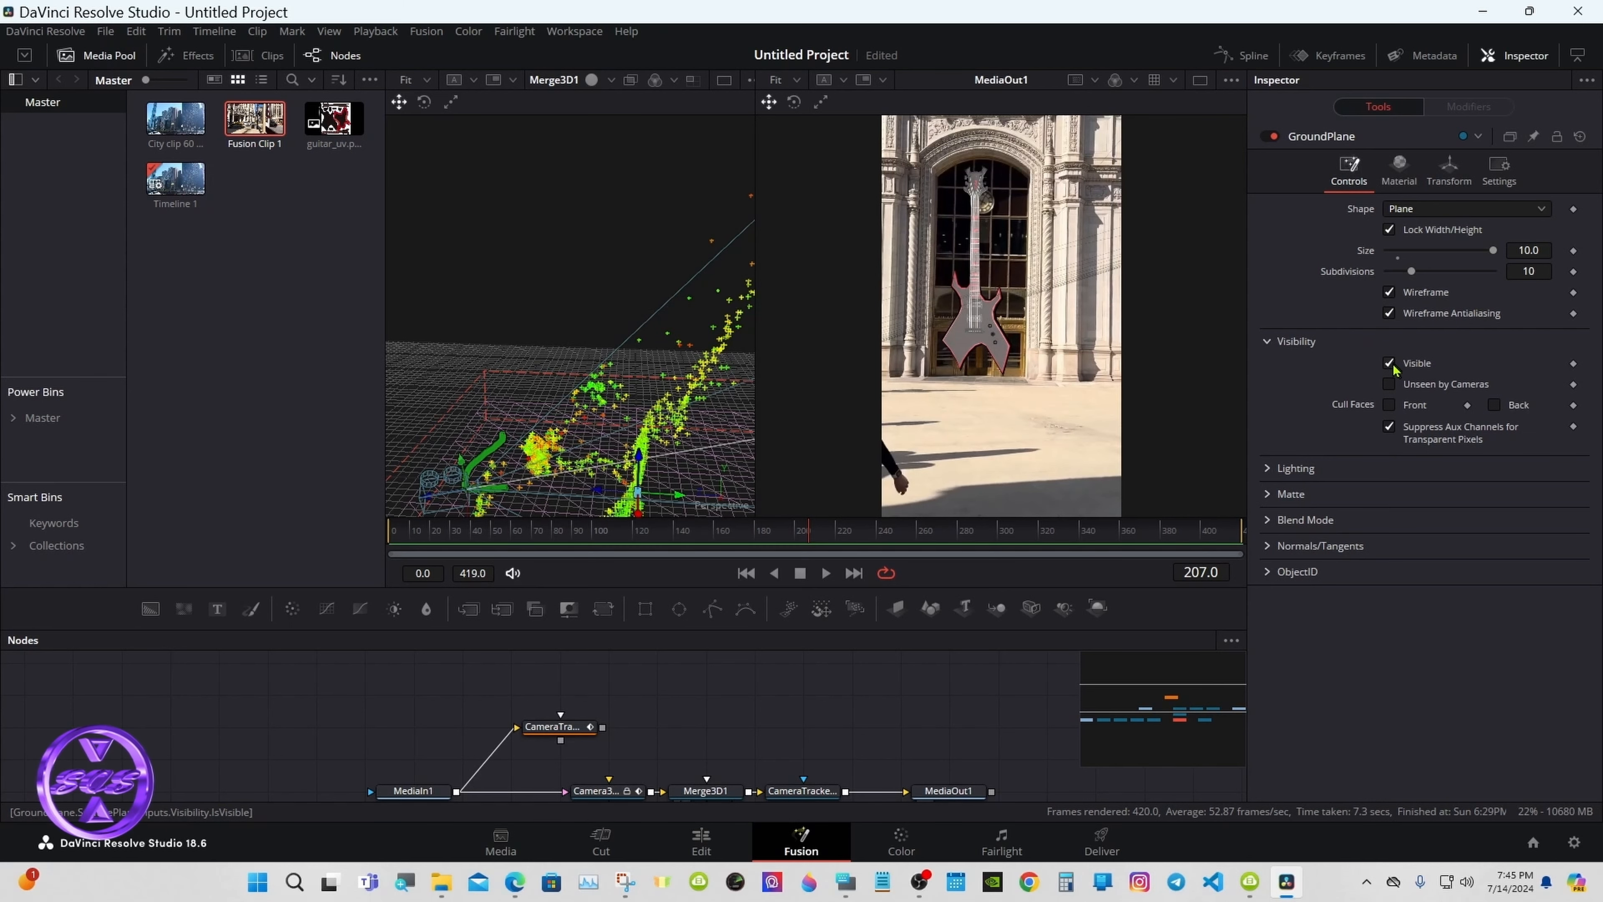
click(1391, 363)
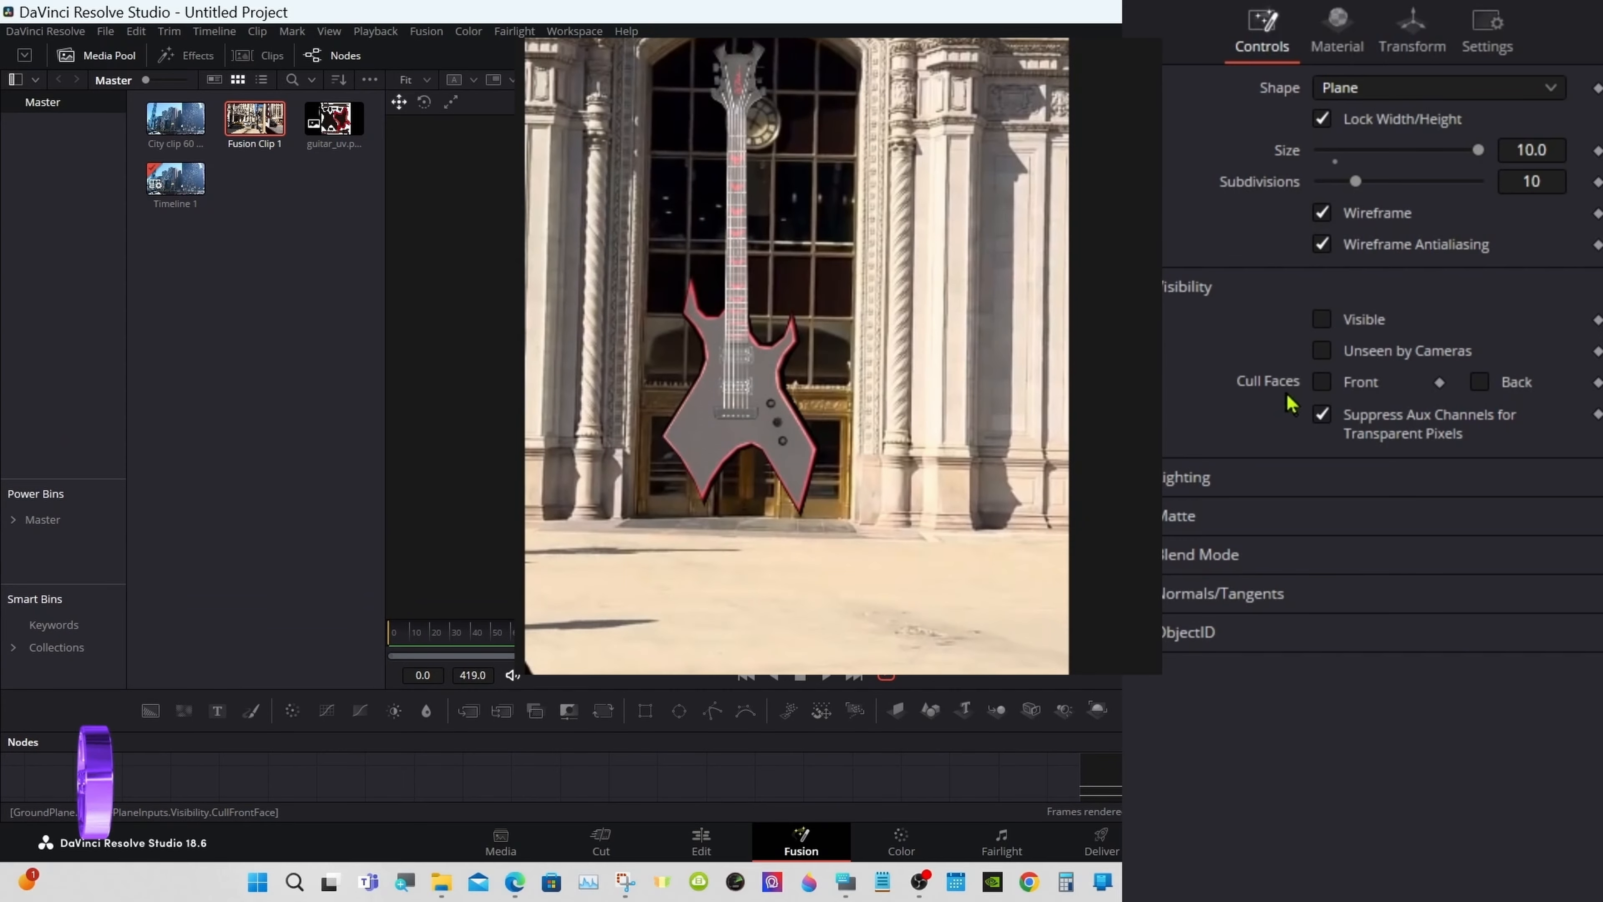
click(1322, 320)
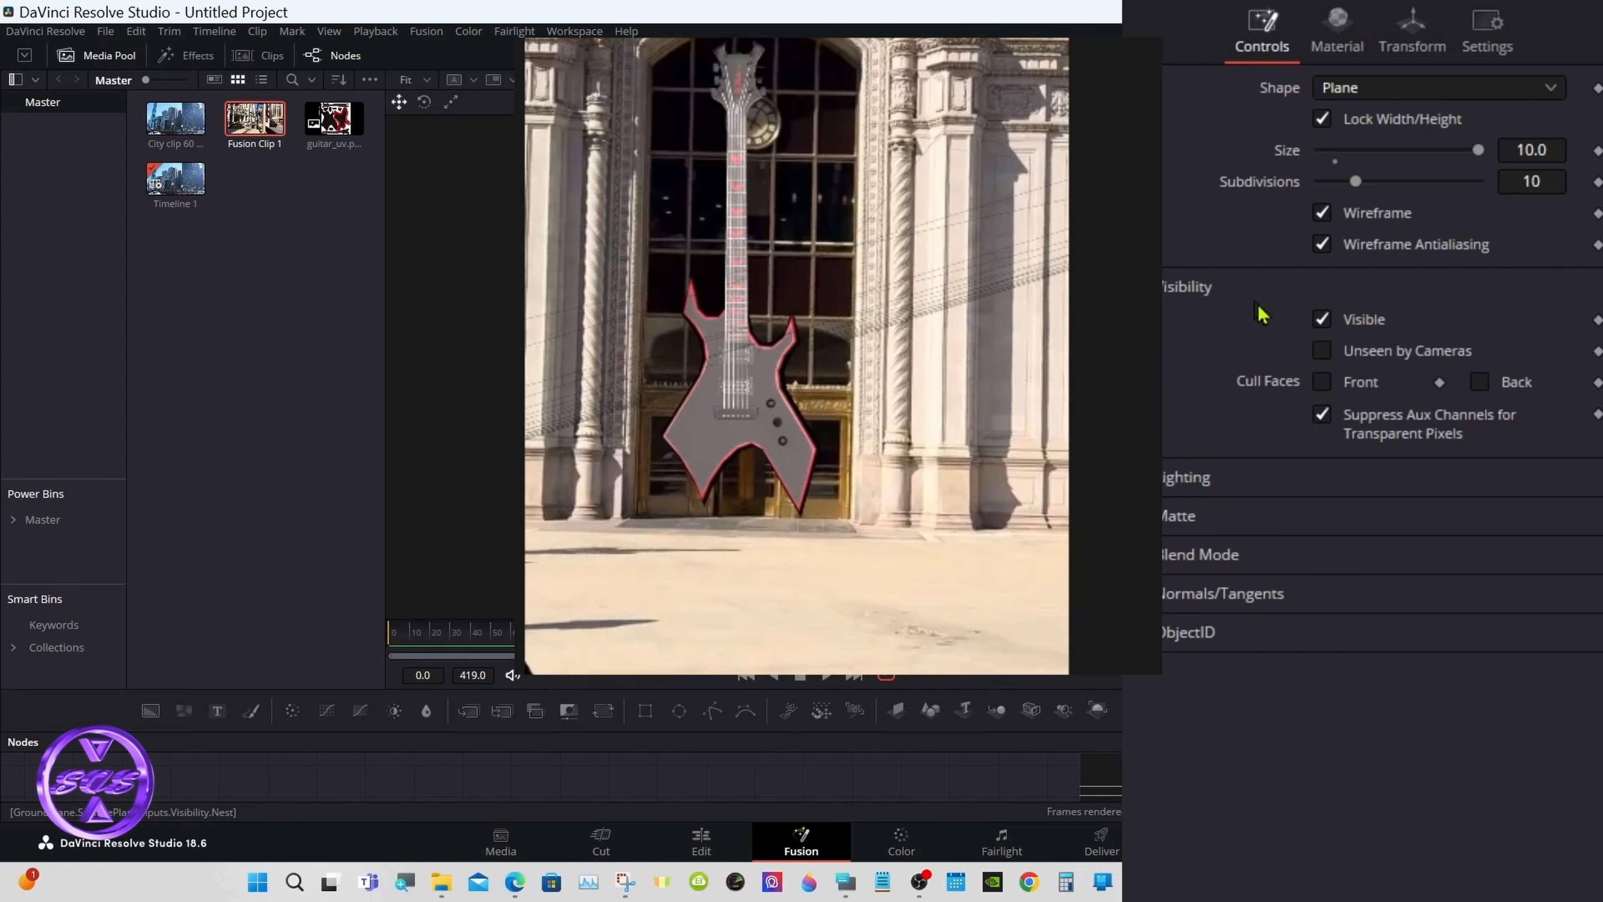
click(1320, 320)
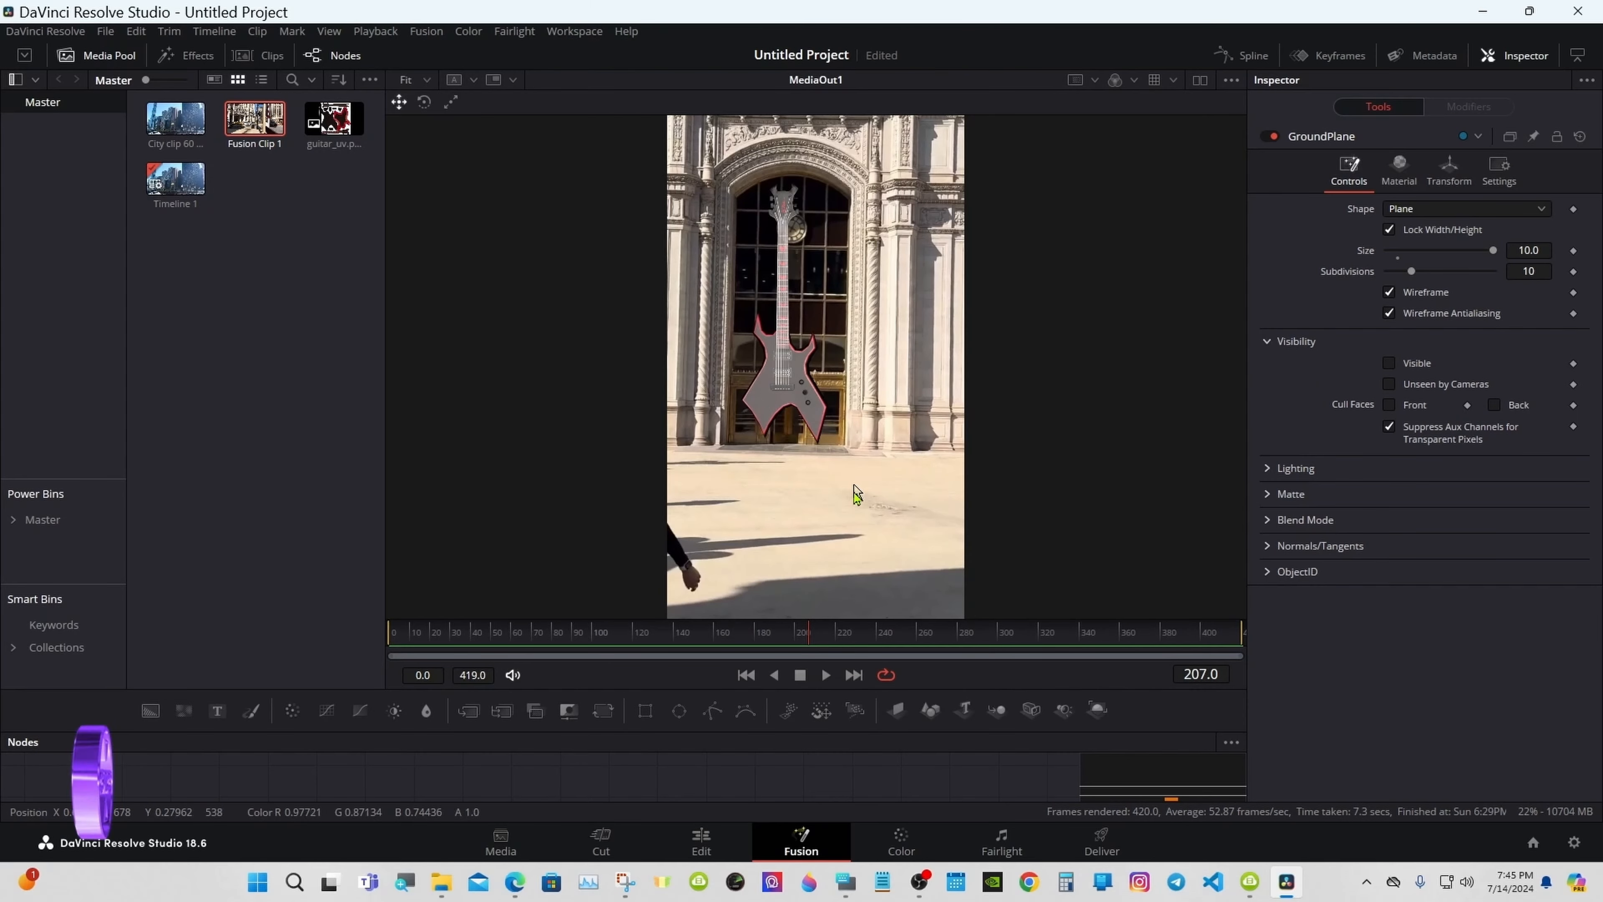
drag(848, 733, 843, 534)
Step: Play Timeline 1 on the Edit page from 00:00:00:00
click(702, 843)
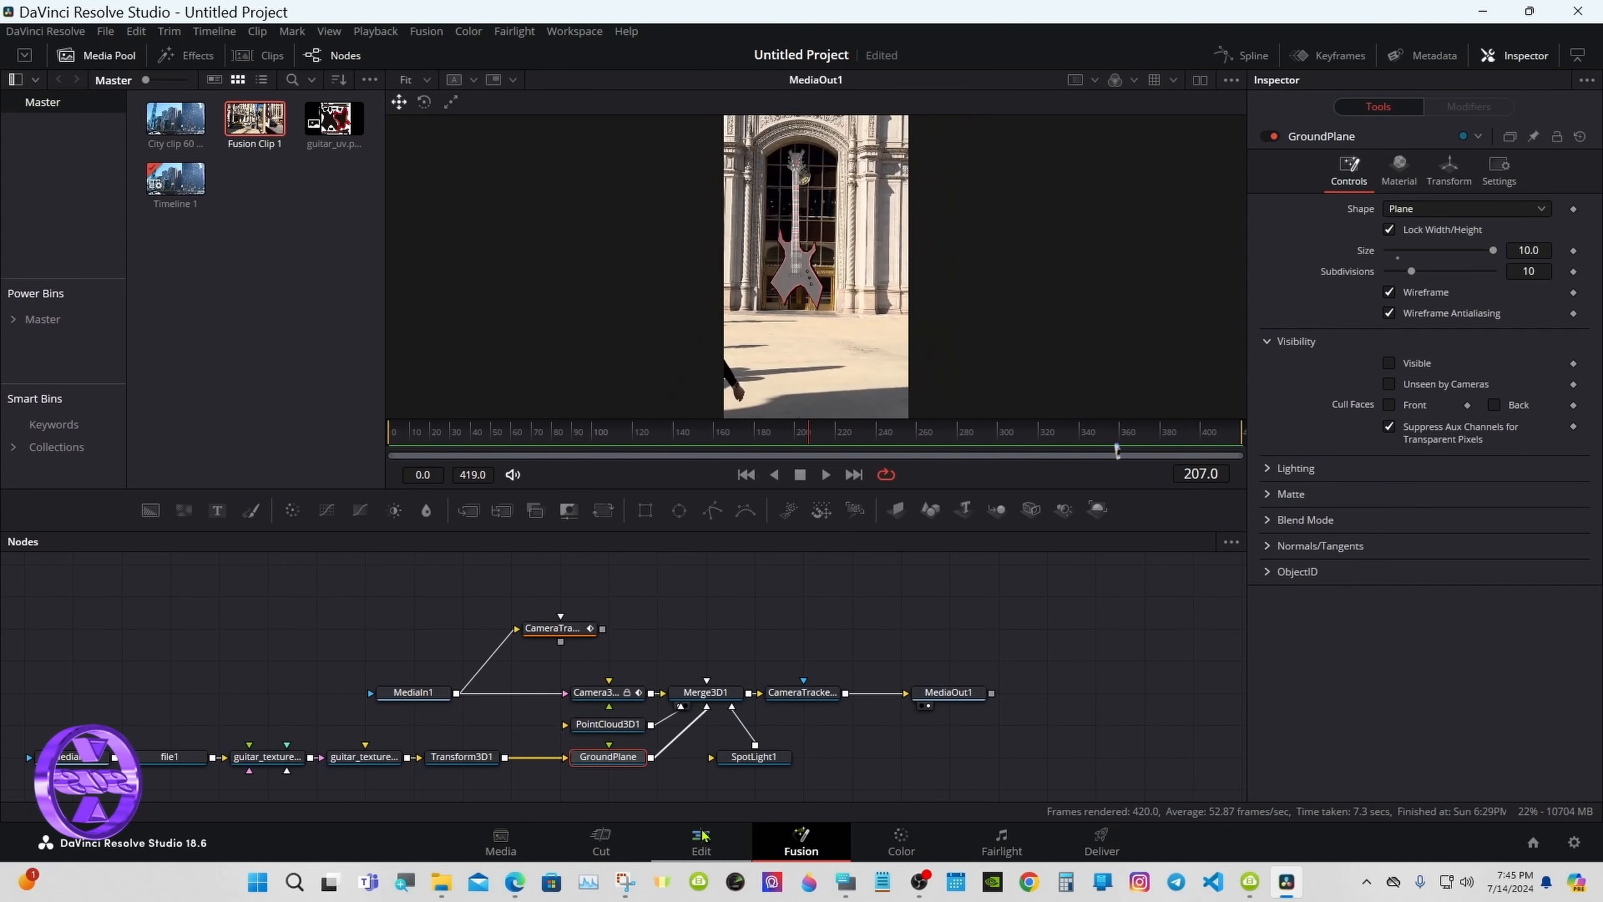
drag(671, 680, 565, 681)
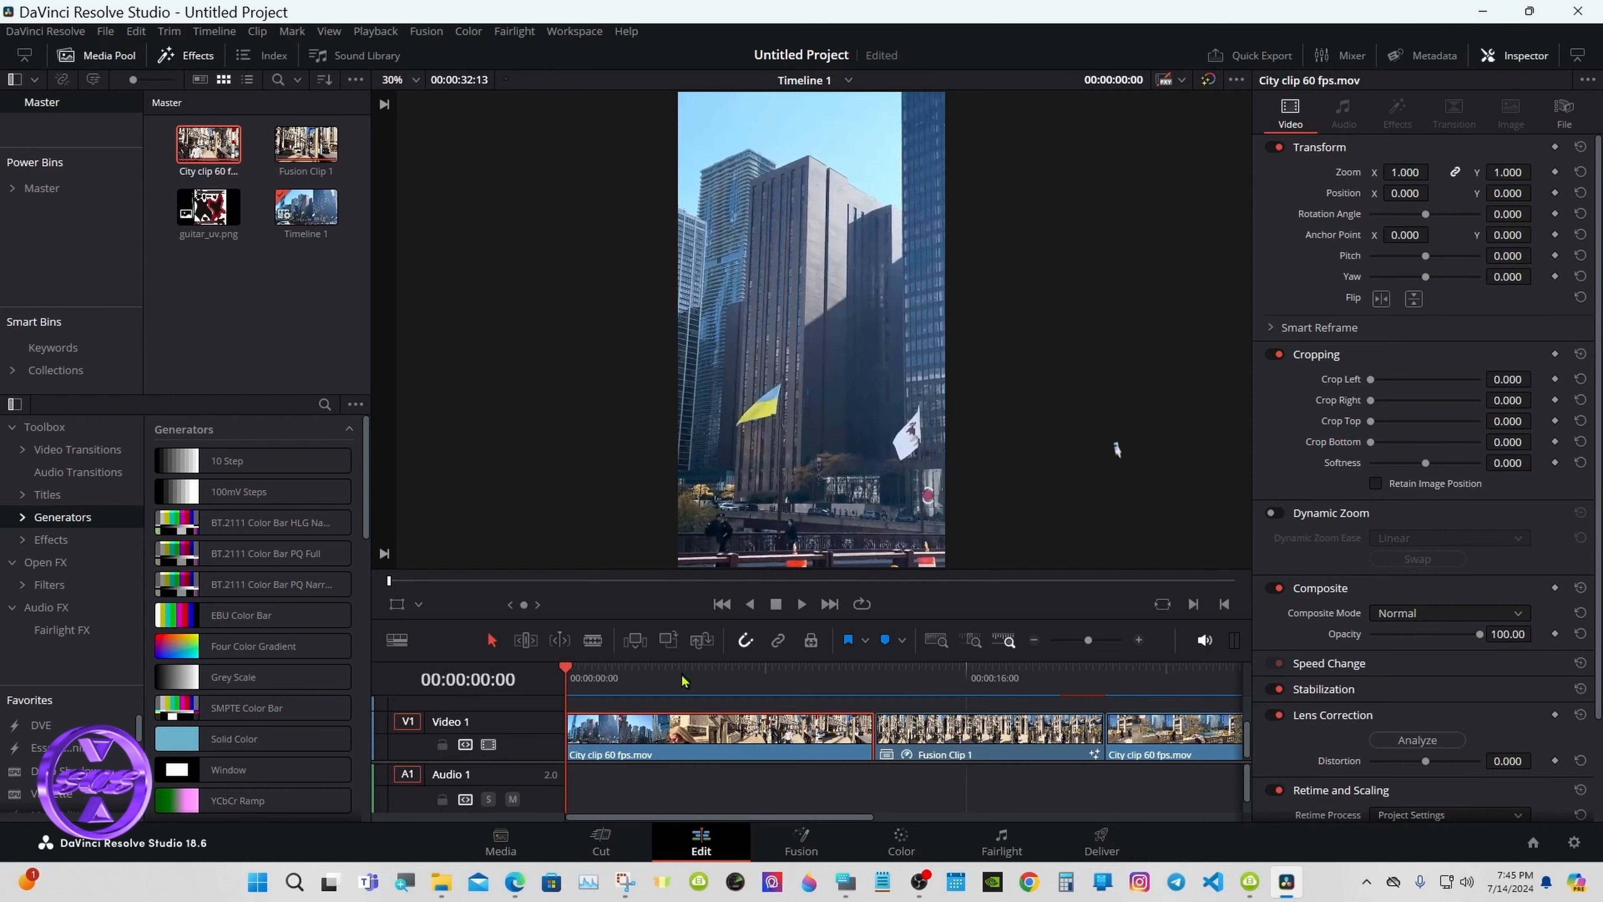
click(801, 604)
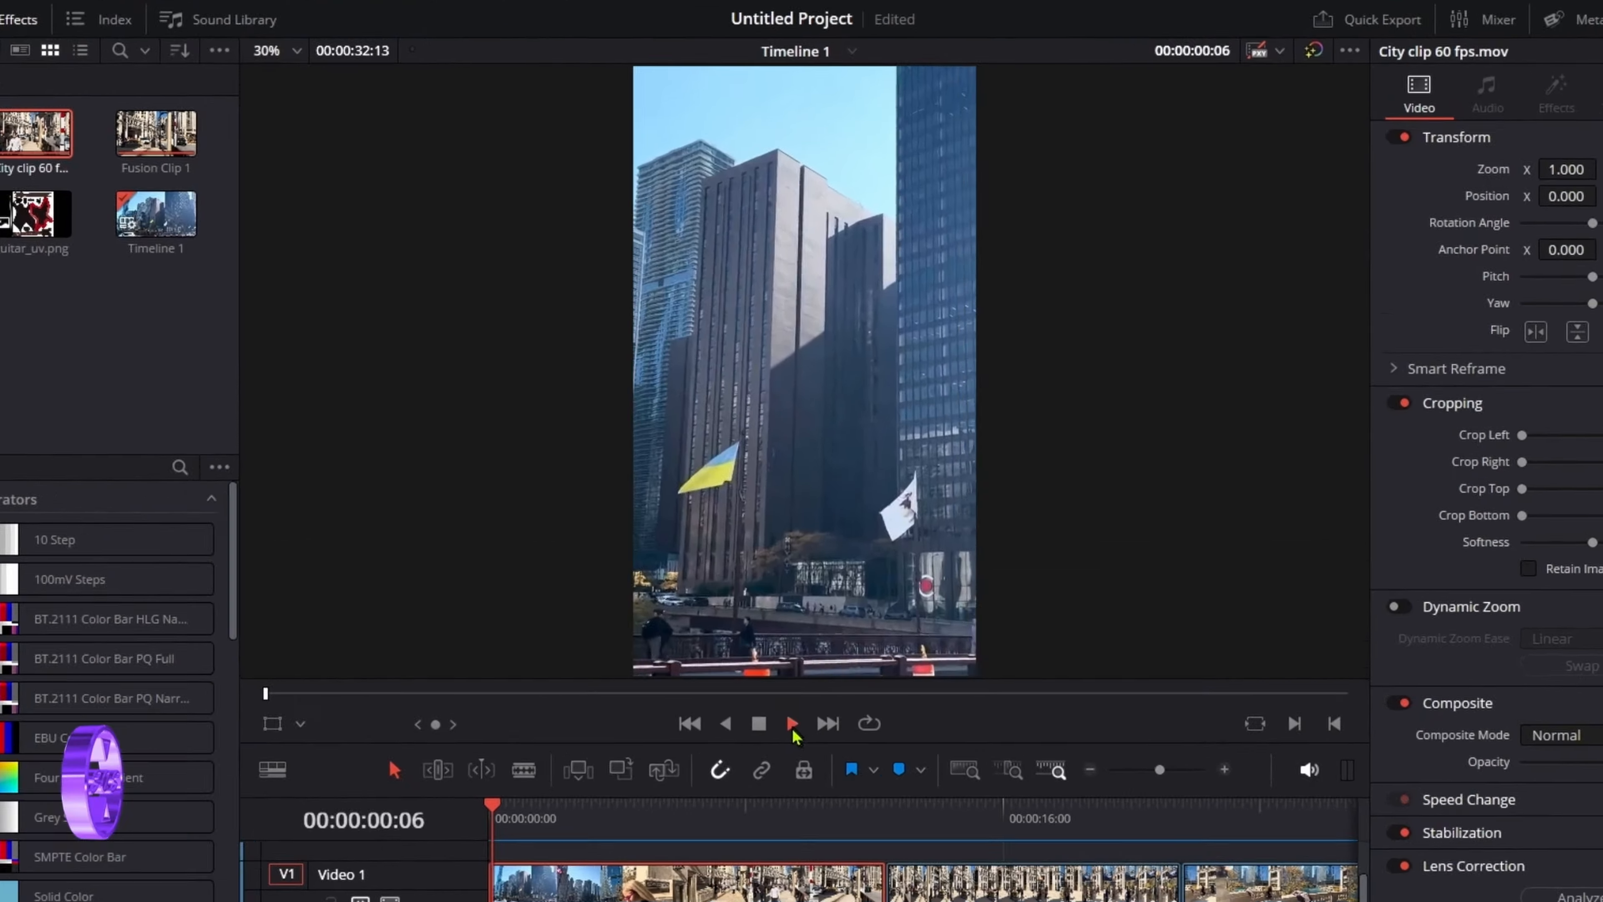